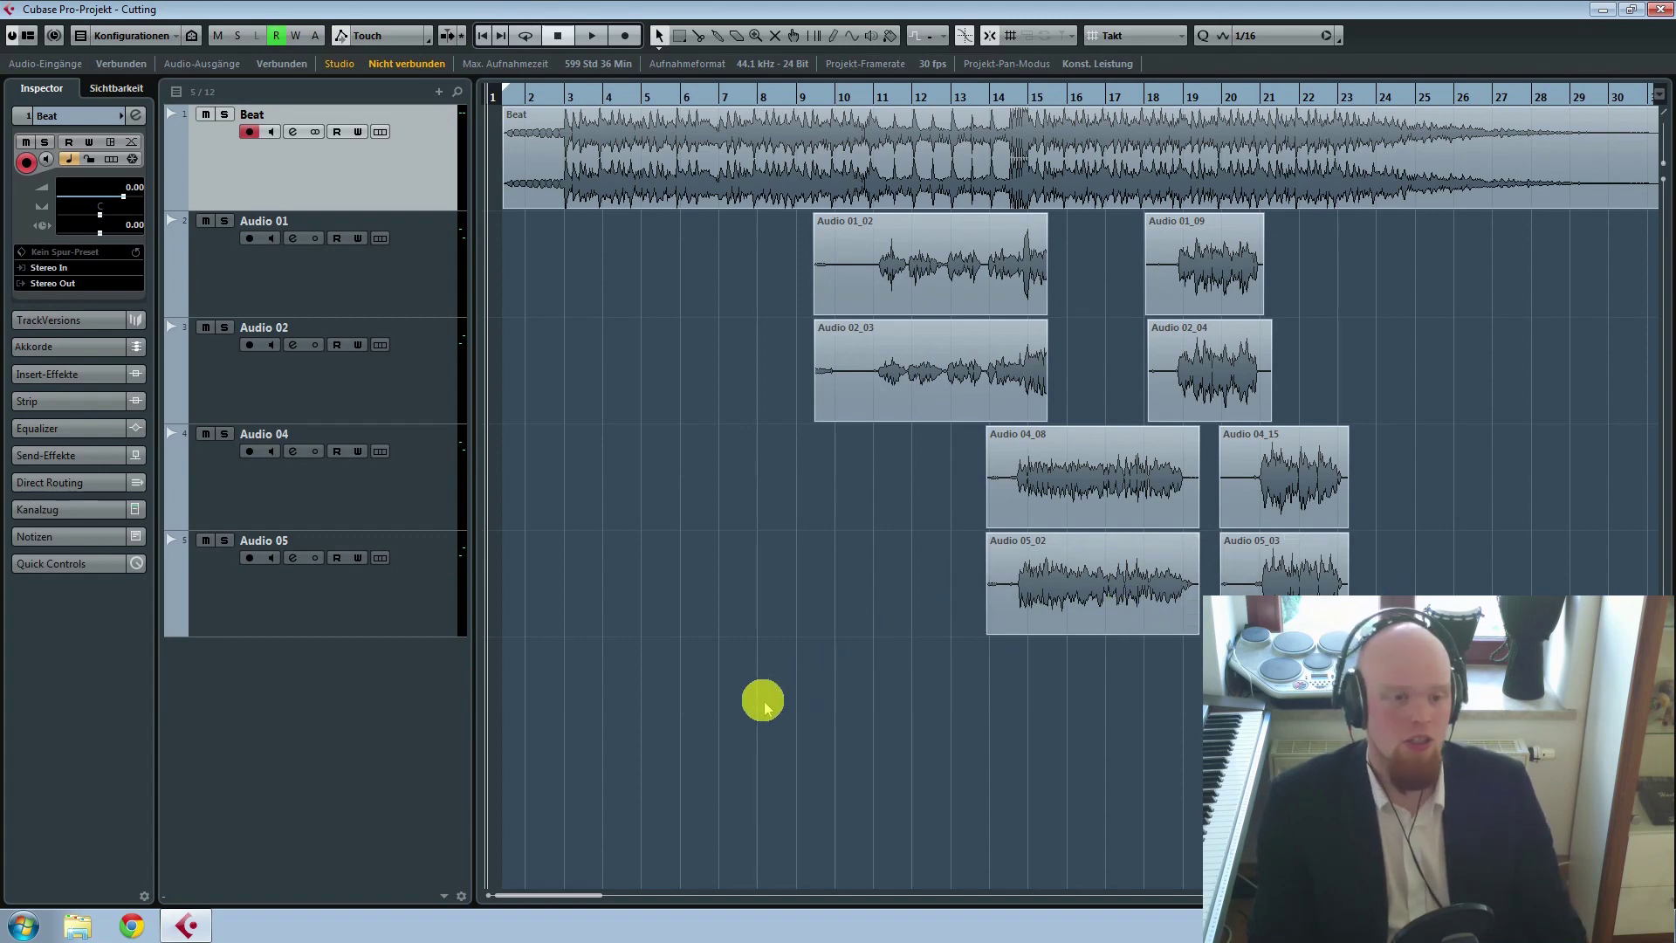
# Step: Play the arrangement with the beat and all vocal tracks, and stop playback after the last vocal events
pyautogui.press('space')
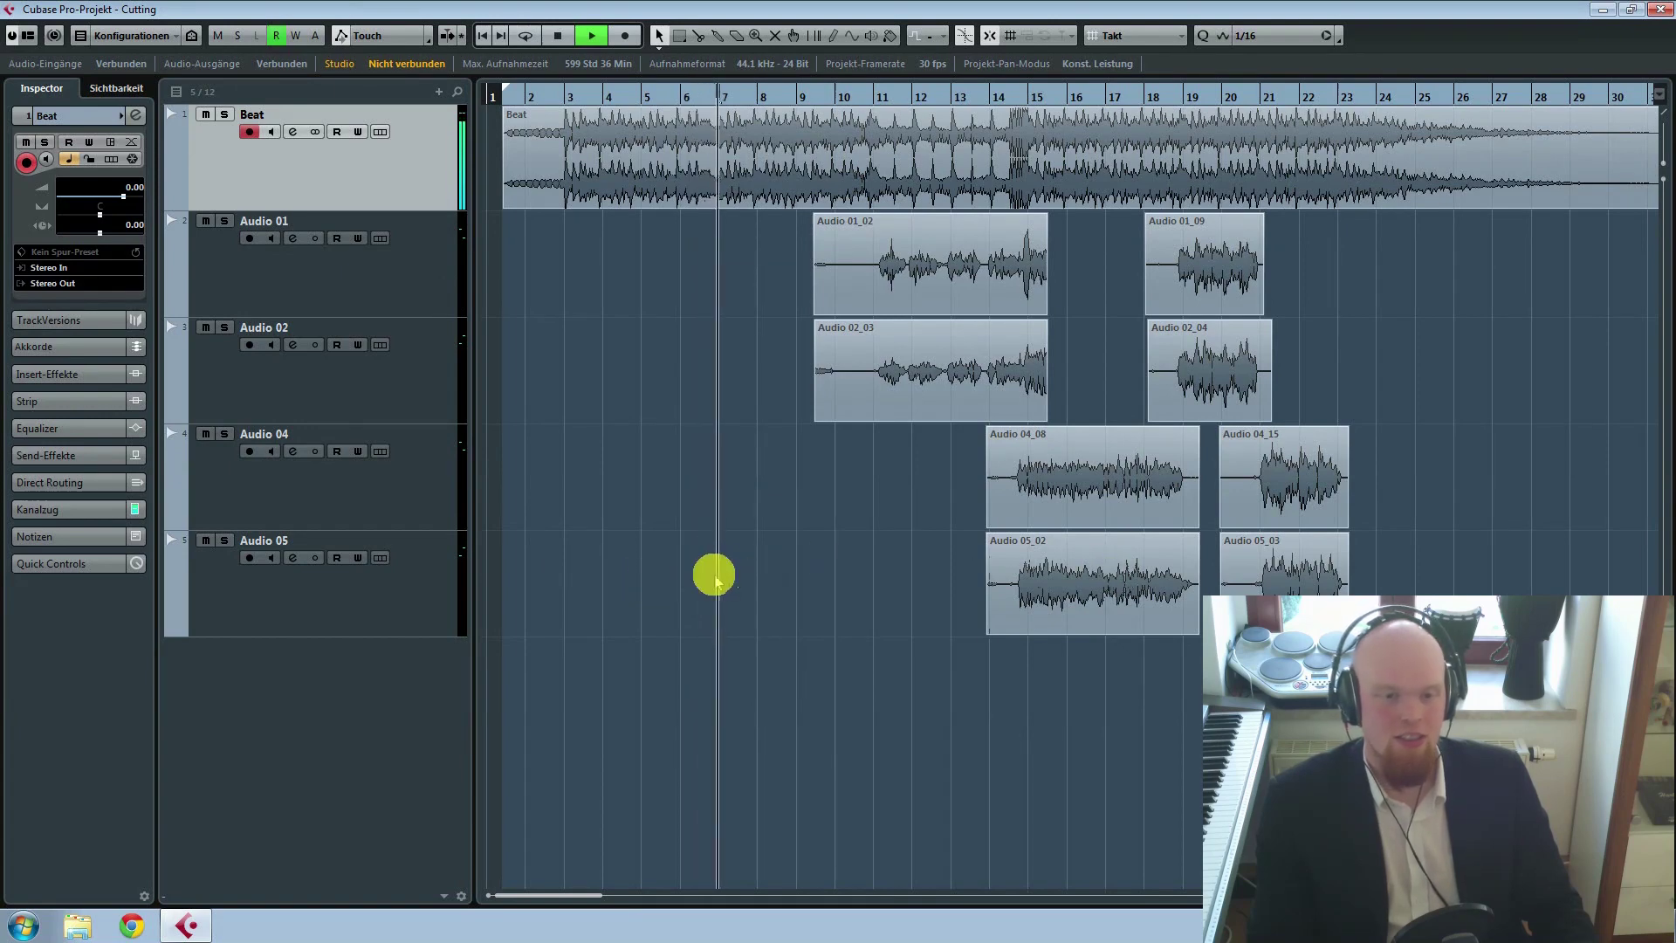
pyautogui.click(938, 393)
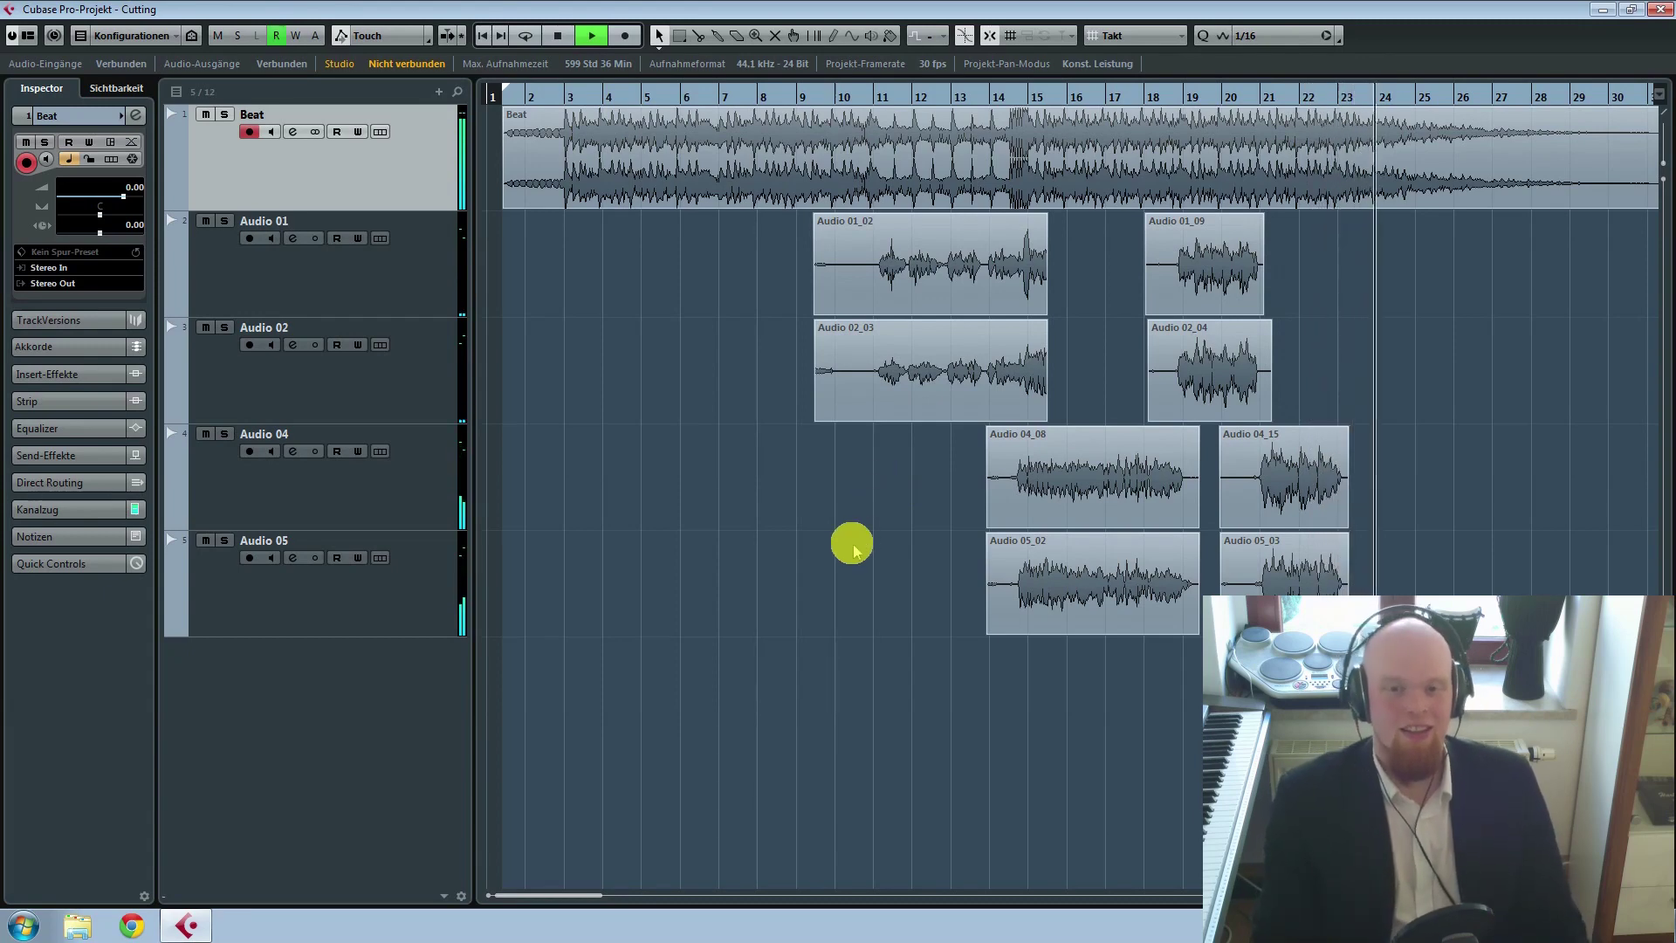
pyautogui.press('space')
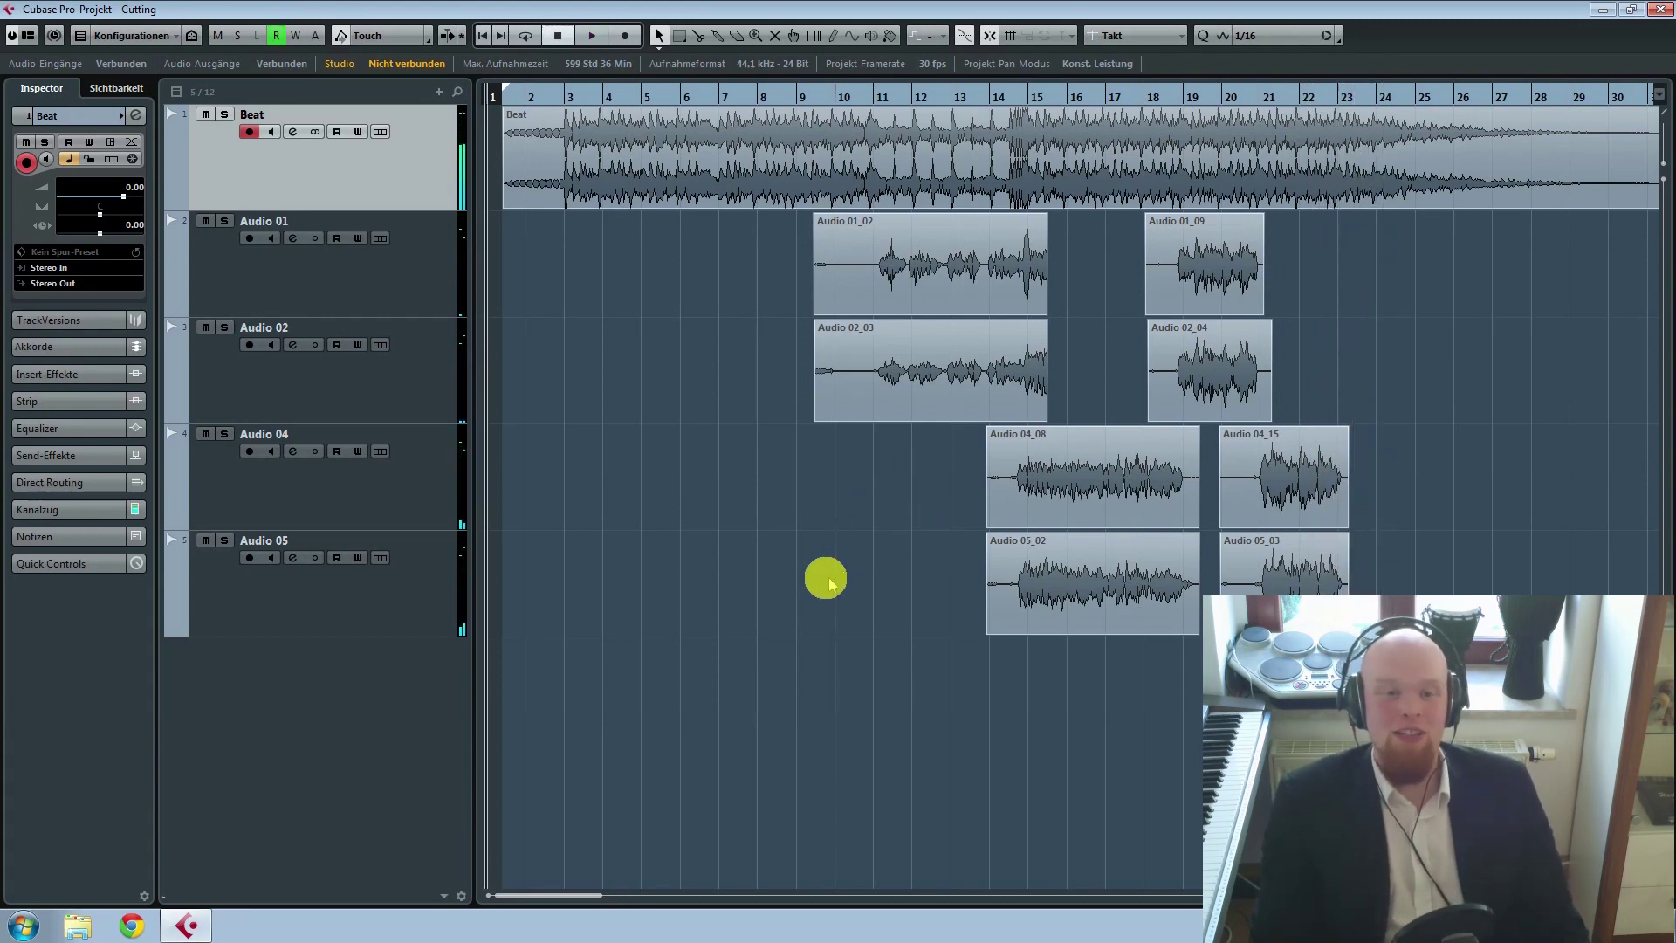
# Step: Examine the routing and panning of the Audio 01, 04 and 05 channels in the MixConsole
pyautogui.click(412, 305)
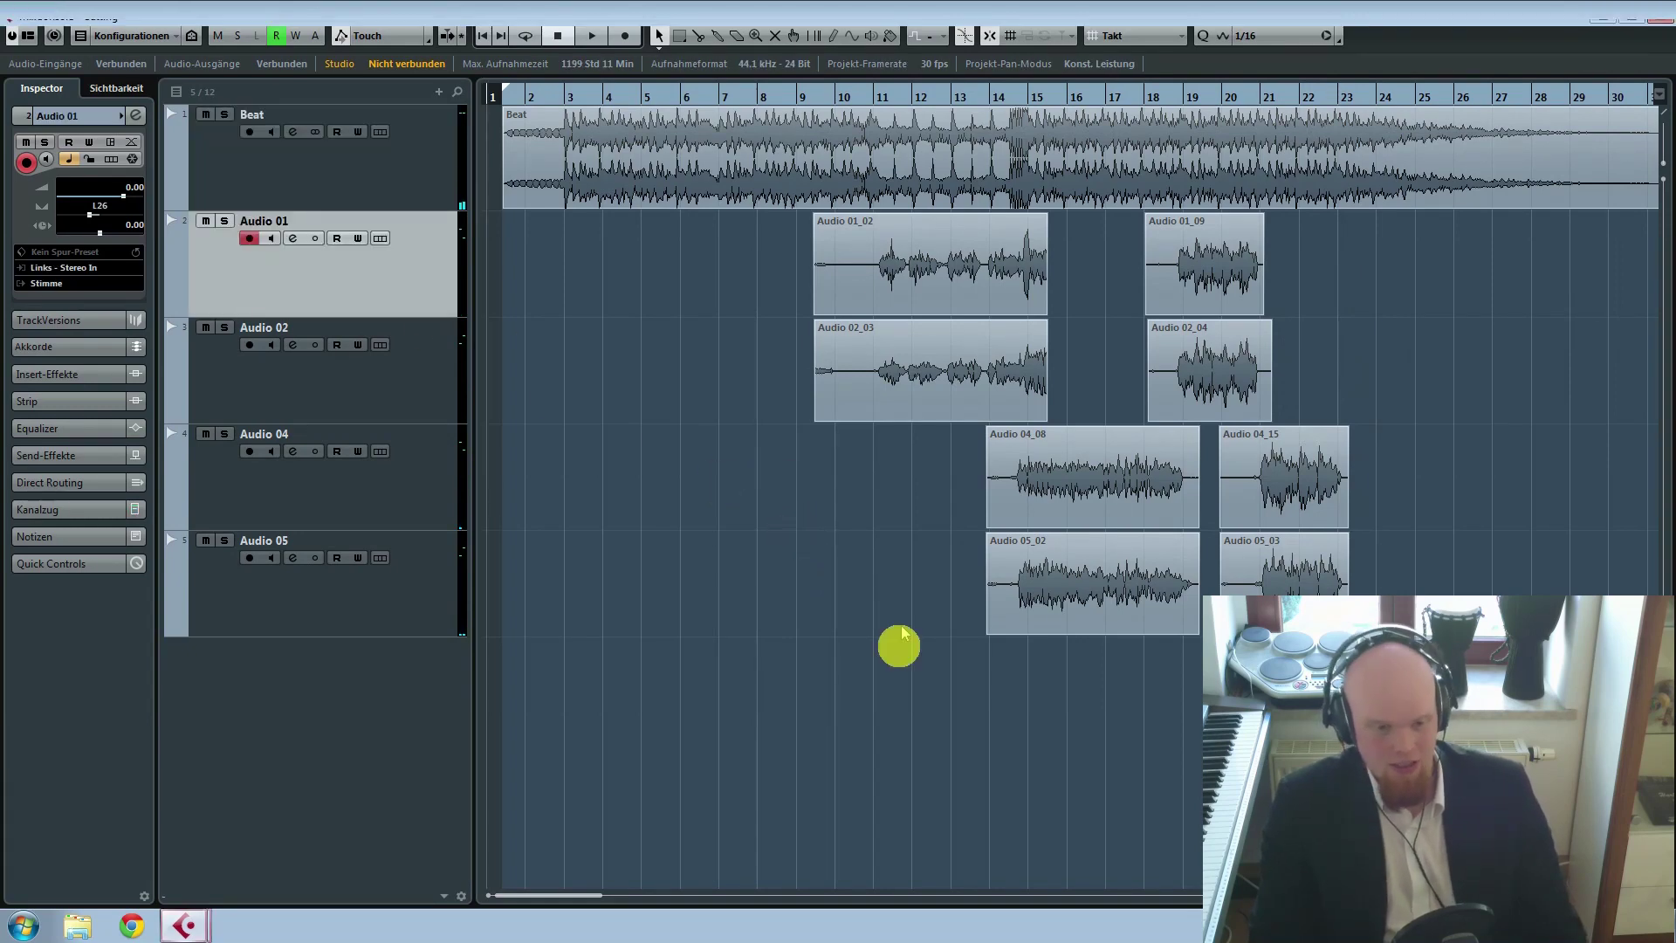
pyautogui.press('F3')
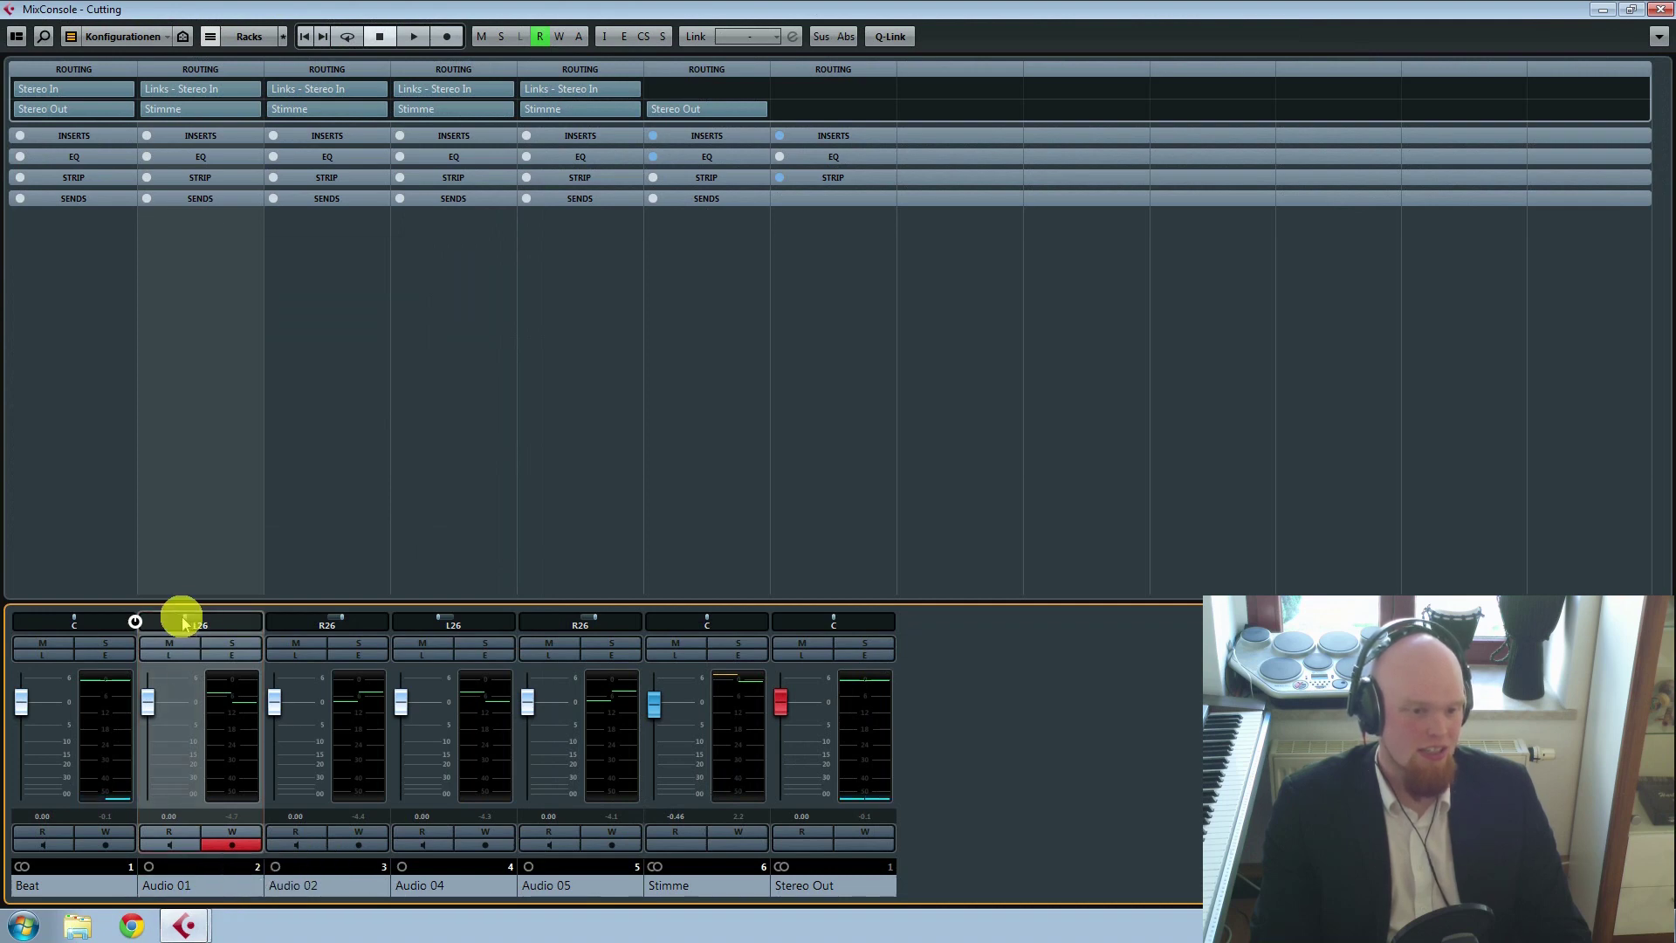
pyautogui.click(471, 884)
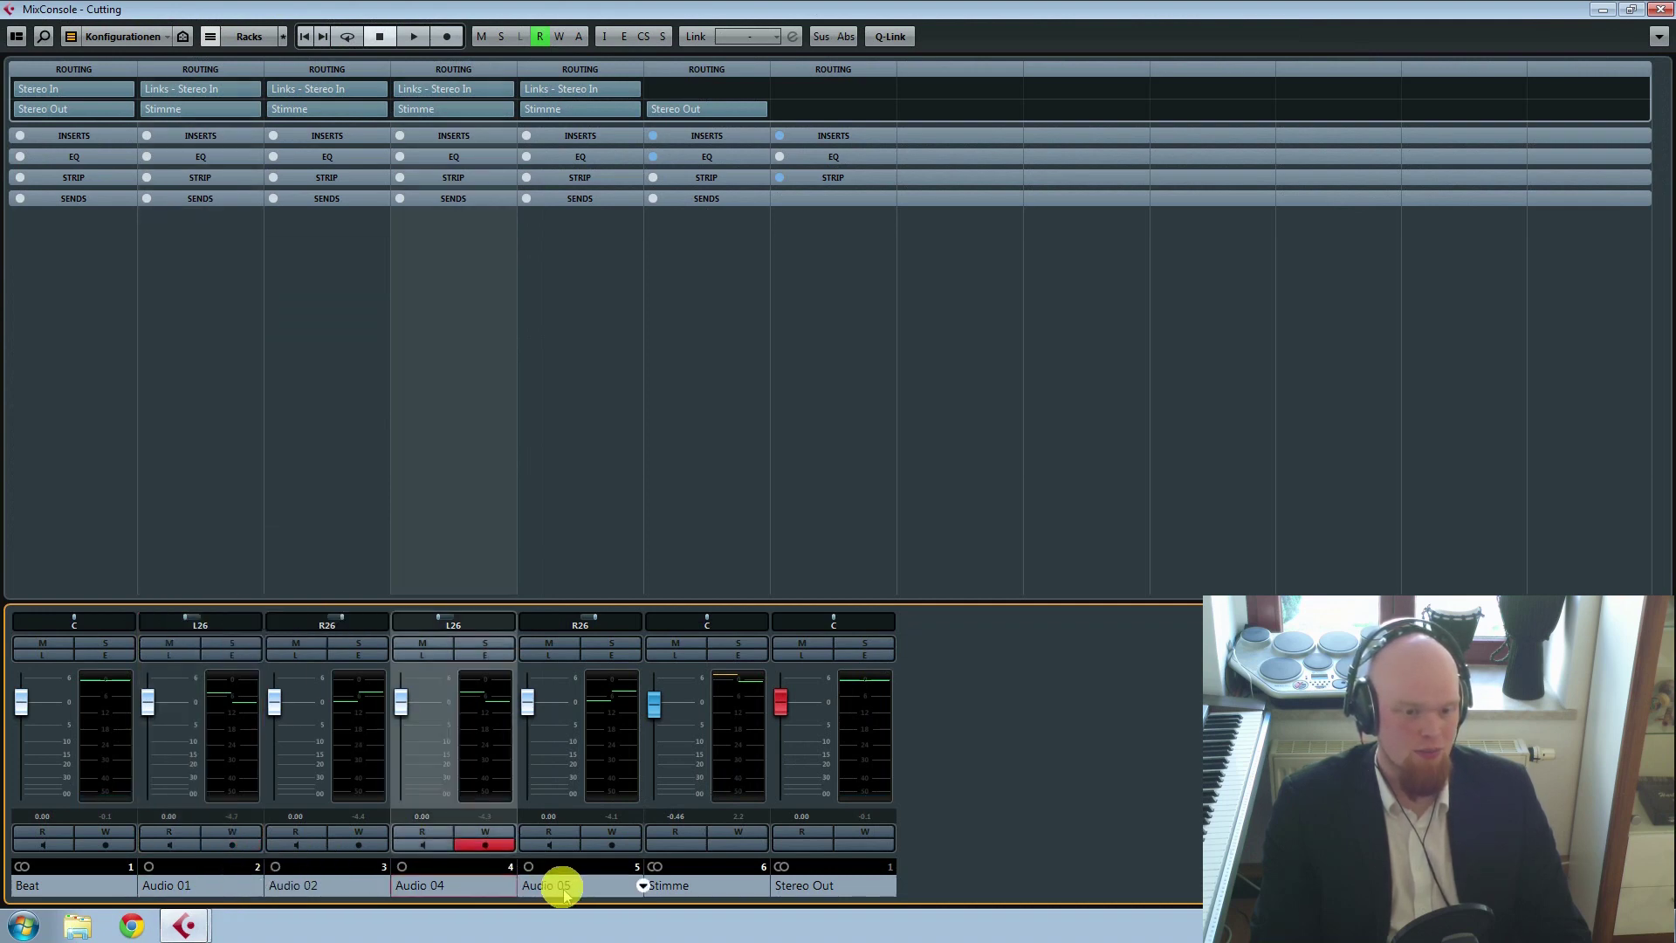
pyautogui.click(550, 886)
pyautogui.click(441, 886)
pyautogui.click(237, 886)
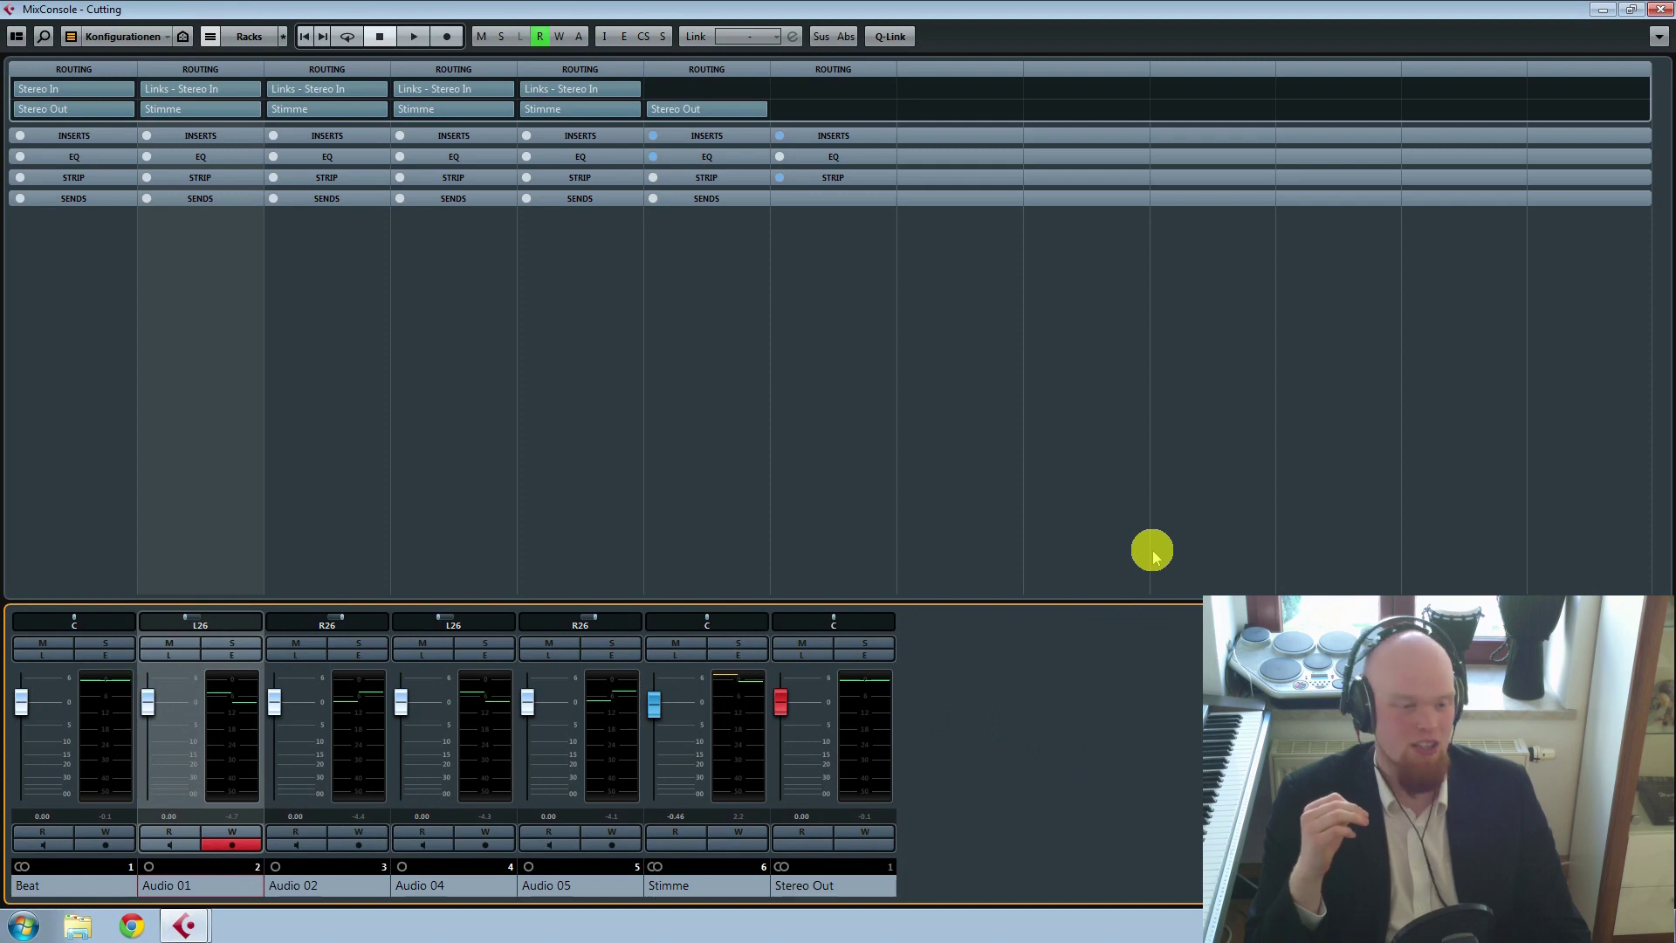
pyautogui.click(1659, 9)
# Step: Select the Audio 01_02 and Audio 02_03 events, mute the Beat track, and play both vocals from their start
pyautogui.scroll(8, 790, 629)
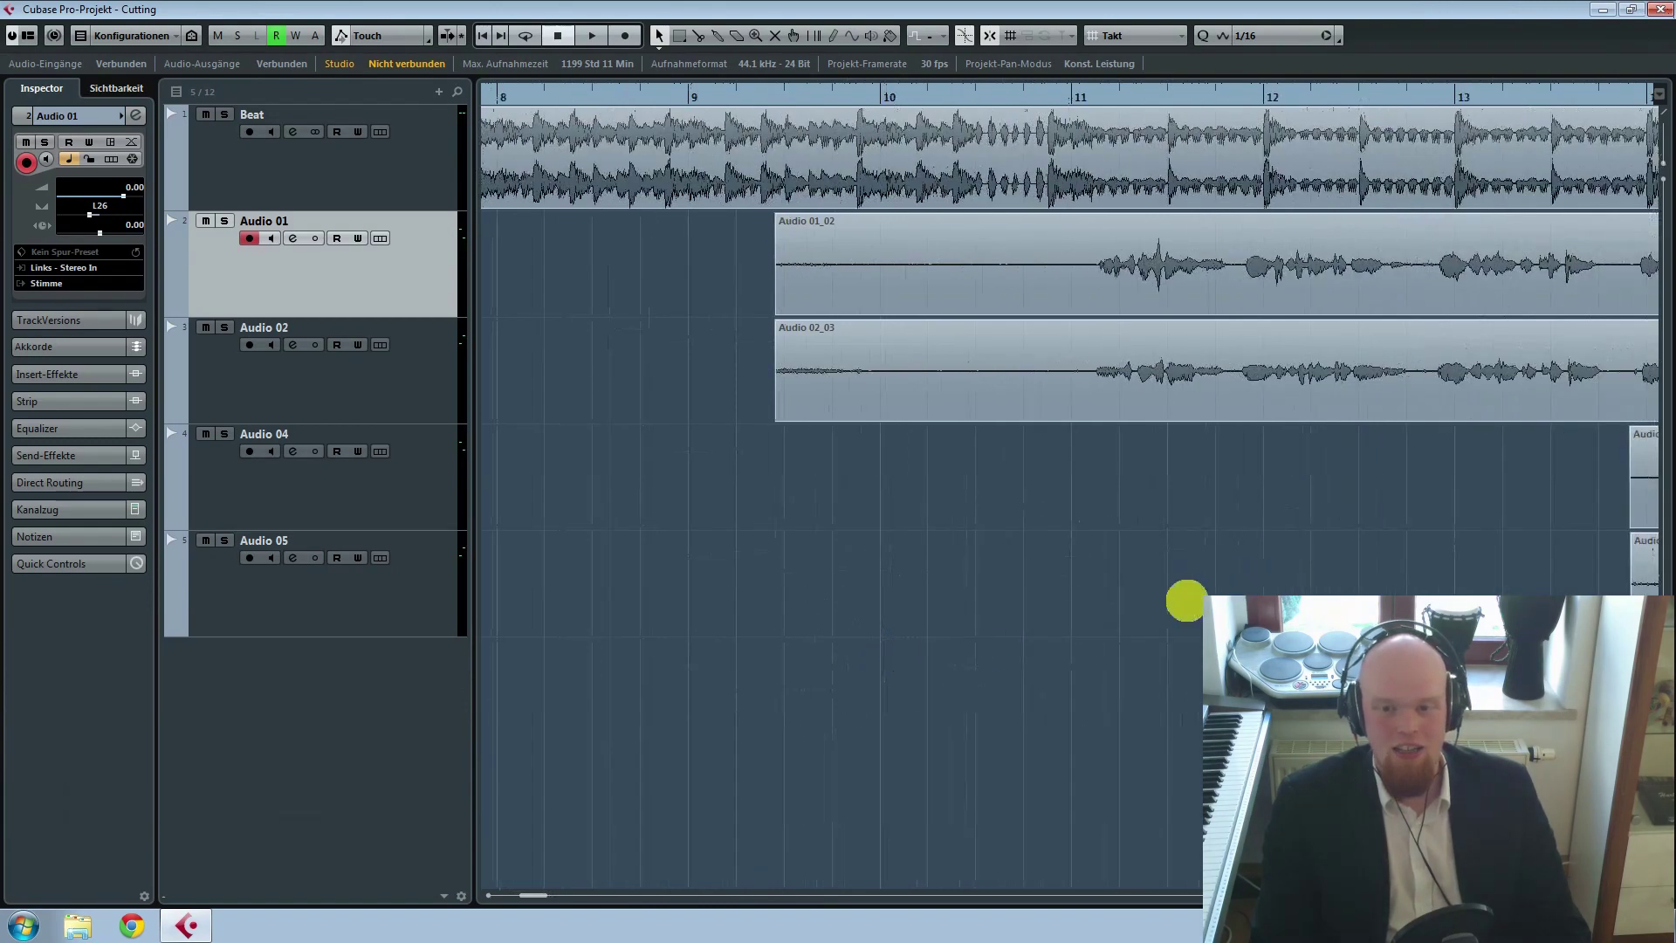
pyautogui.scroll(-2, 1170, 603)
pyautogui.hscroll(2, 1335, 582)
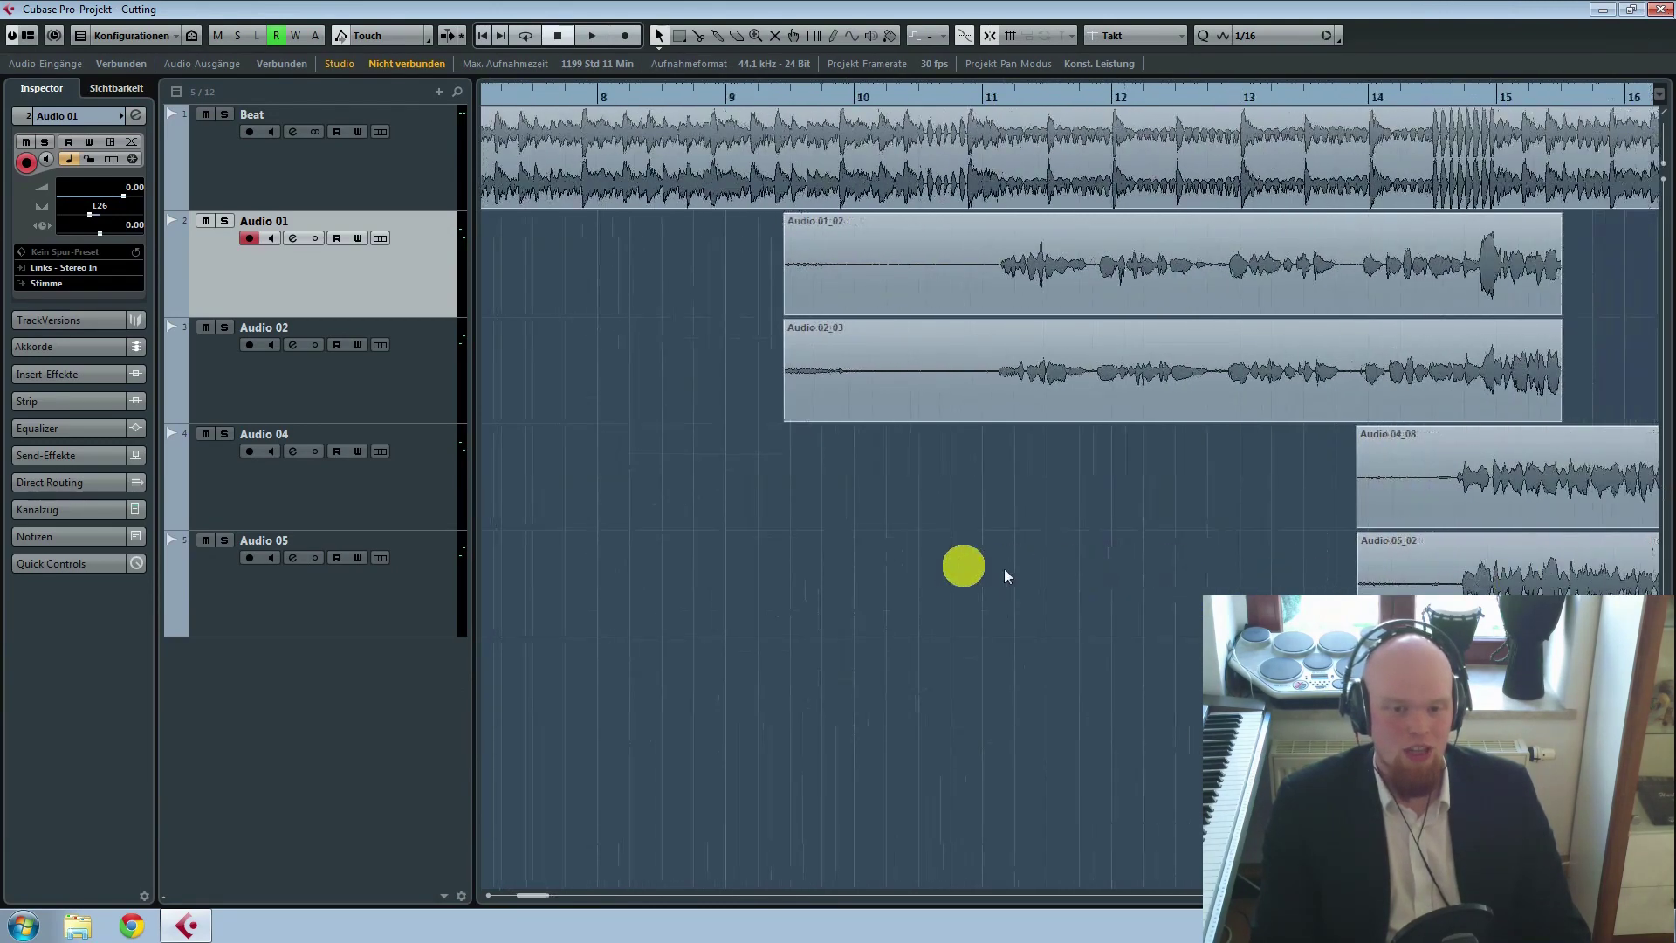
pyautogui.moveTo(886, 528); pyautogui.dragTo(906, 279)
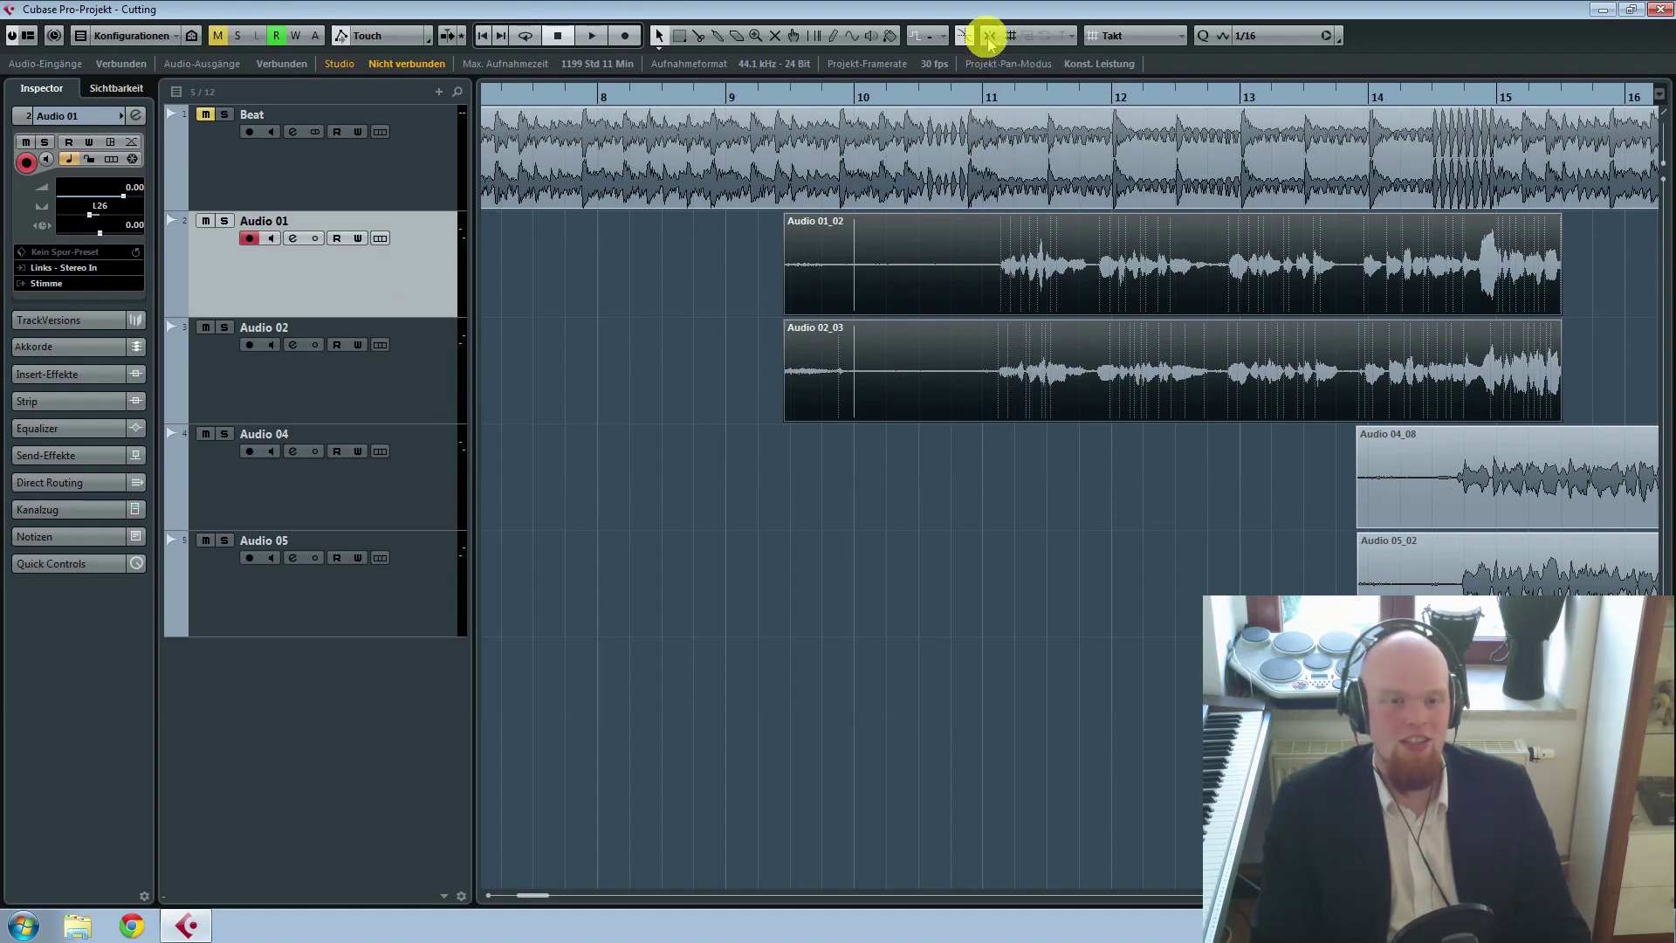
pyautogui.moveTo(928, 98); pyautogui.dragTo(784, 102)
pyautogui.click(983, 382)
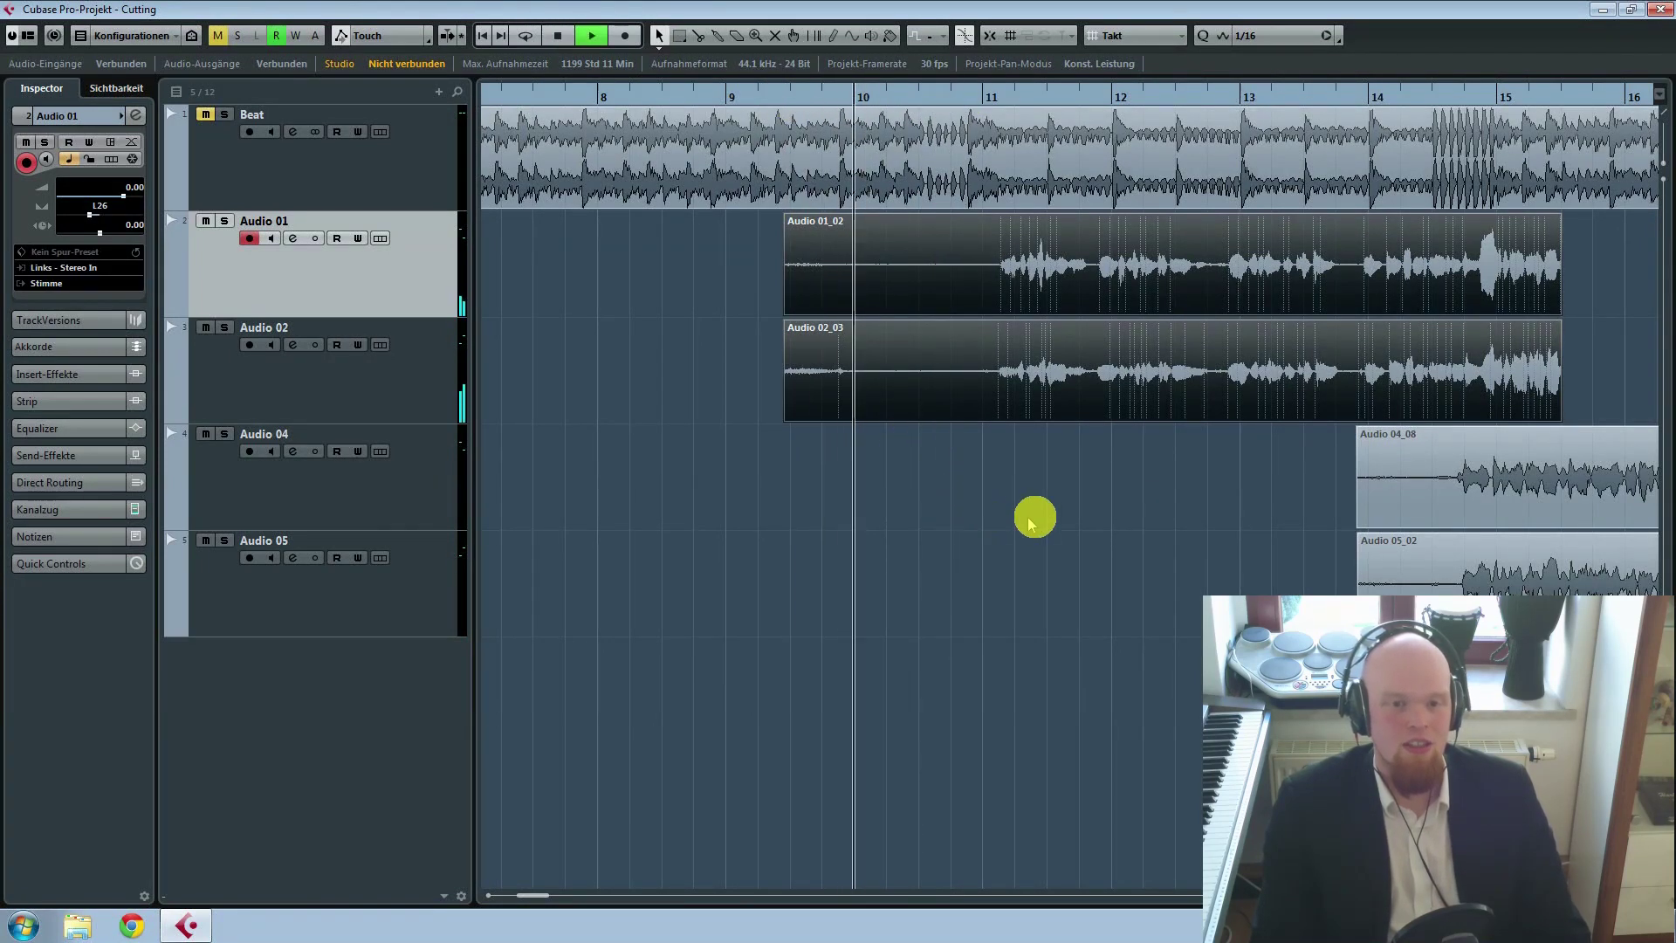
pyautogui.press('space')
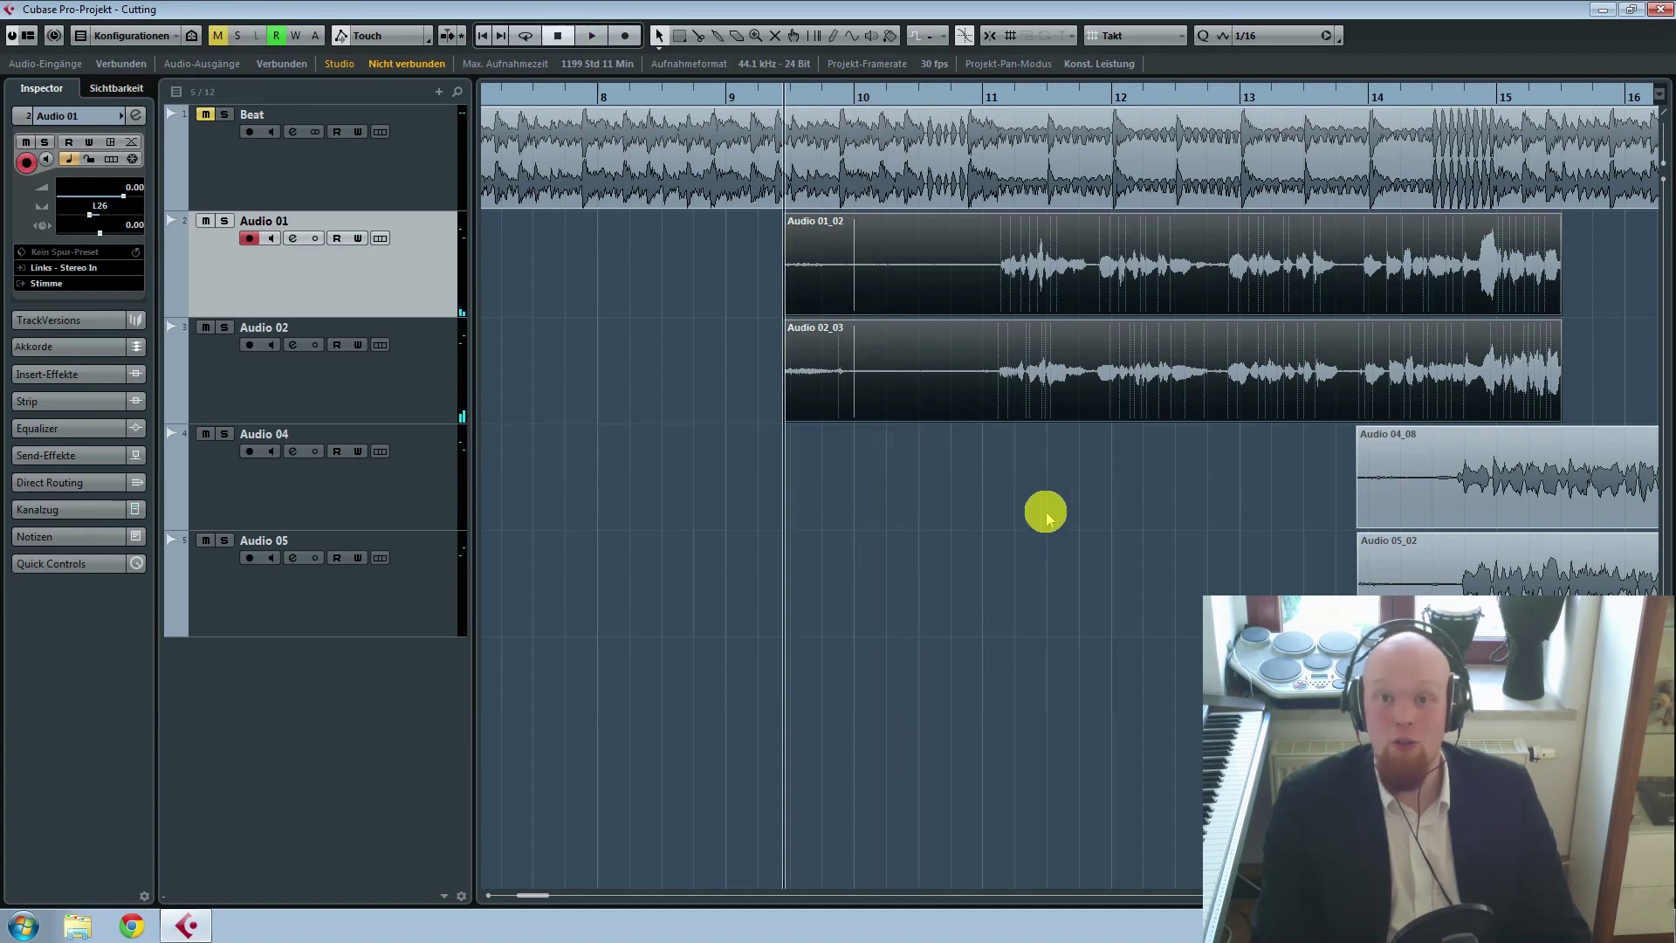
# Step: Choose the Split tool and enlarge the track heights and waveform display around bar 11 on Audio 01 and Audio 02
pyautogui.scroll(5, 995, 480)
pyautogui.rightClick(1034, 462)
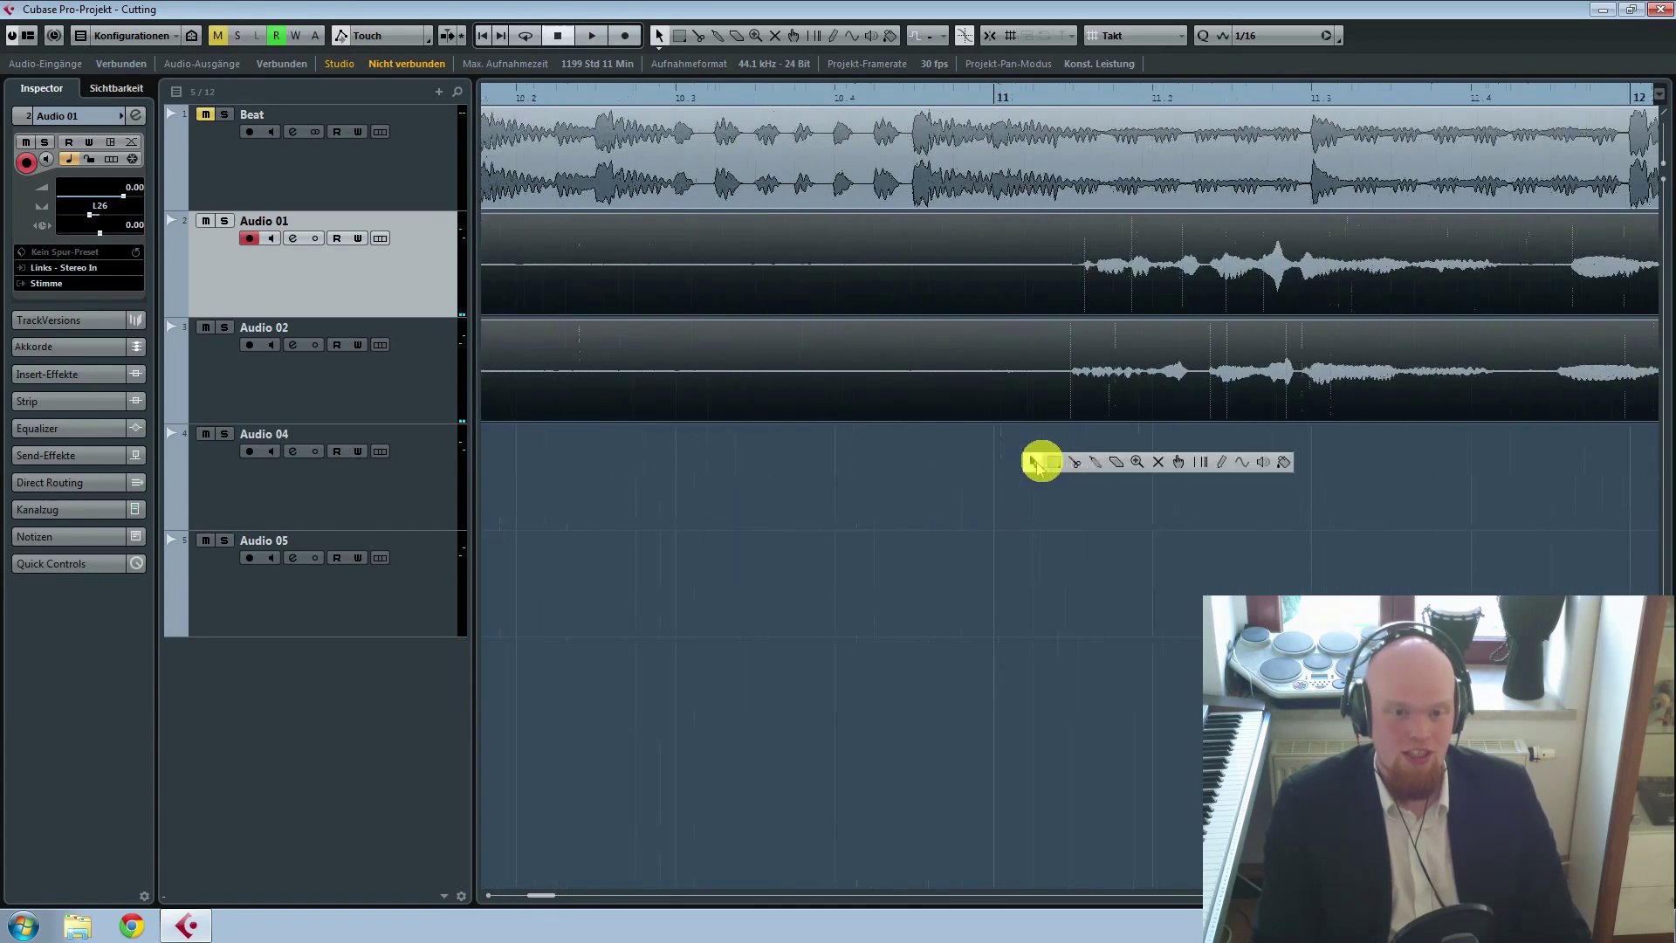
pyautogui.click(1074, 462)
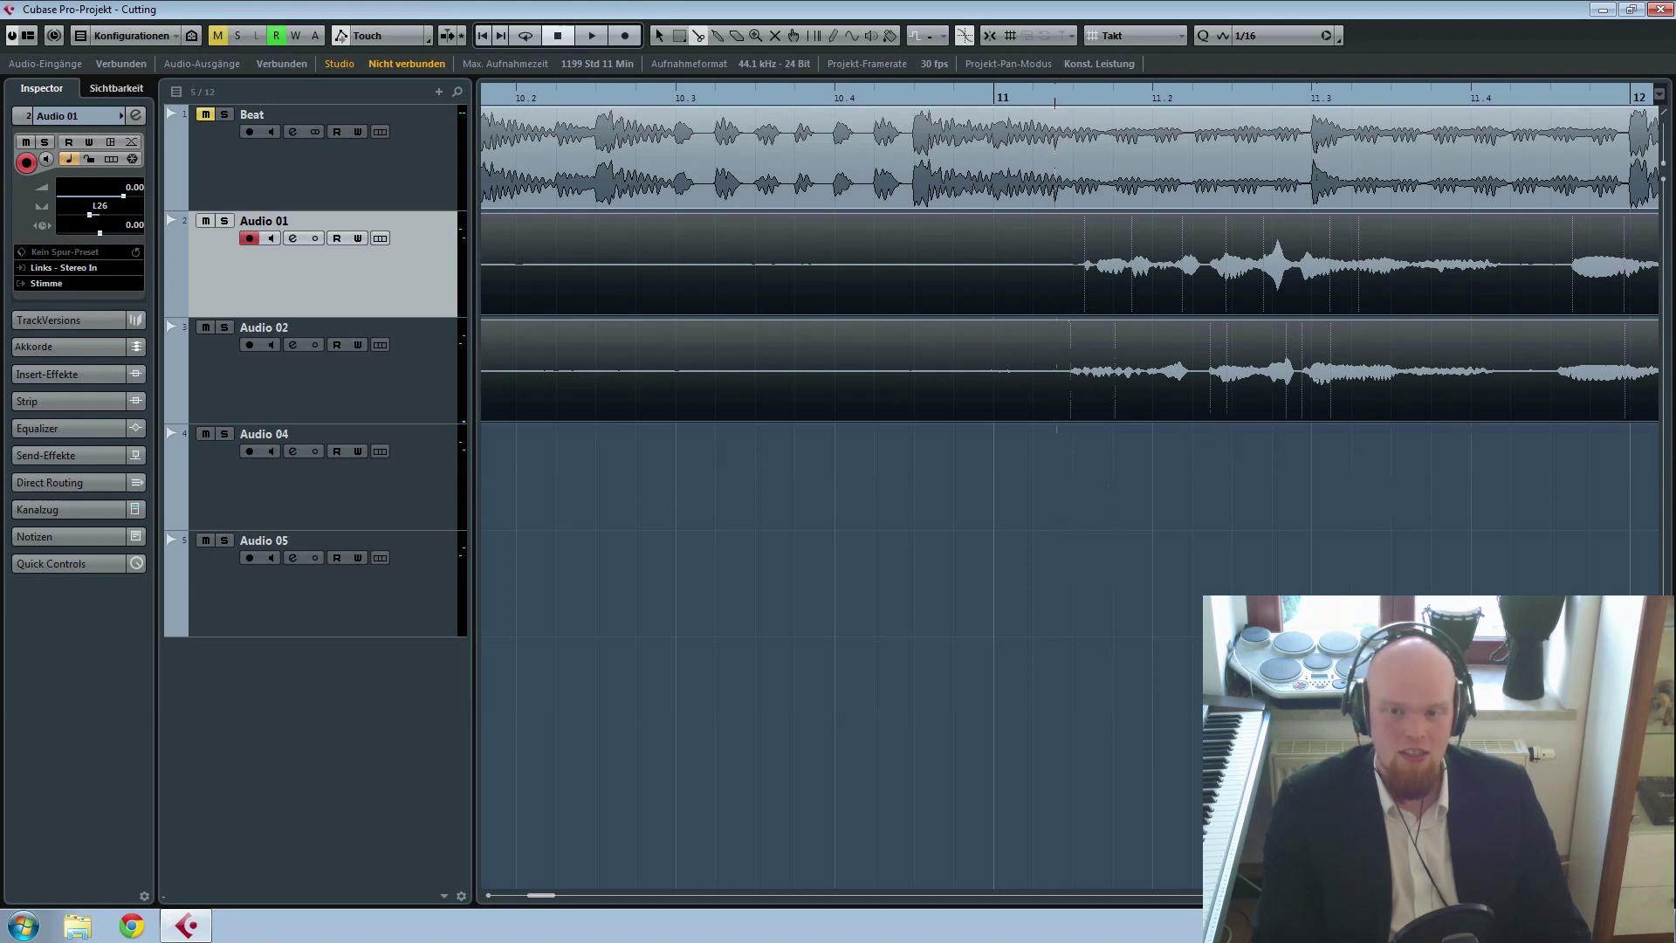
pyautogui.hotkey('shift', 'h')
pyautogui.hotkey('shift', 'h')
pyautogui.hotkey('shift', 'h')
pyautogui.hotkey('shift', 'h')
pyautogui.hotkey('shift', 'h')
pyautogui.hotkey('shift', 'h')
pyautogui.hotkey('shift', 'h')
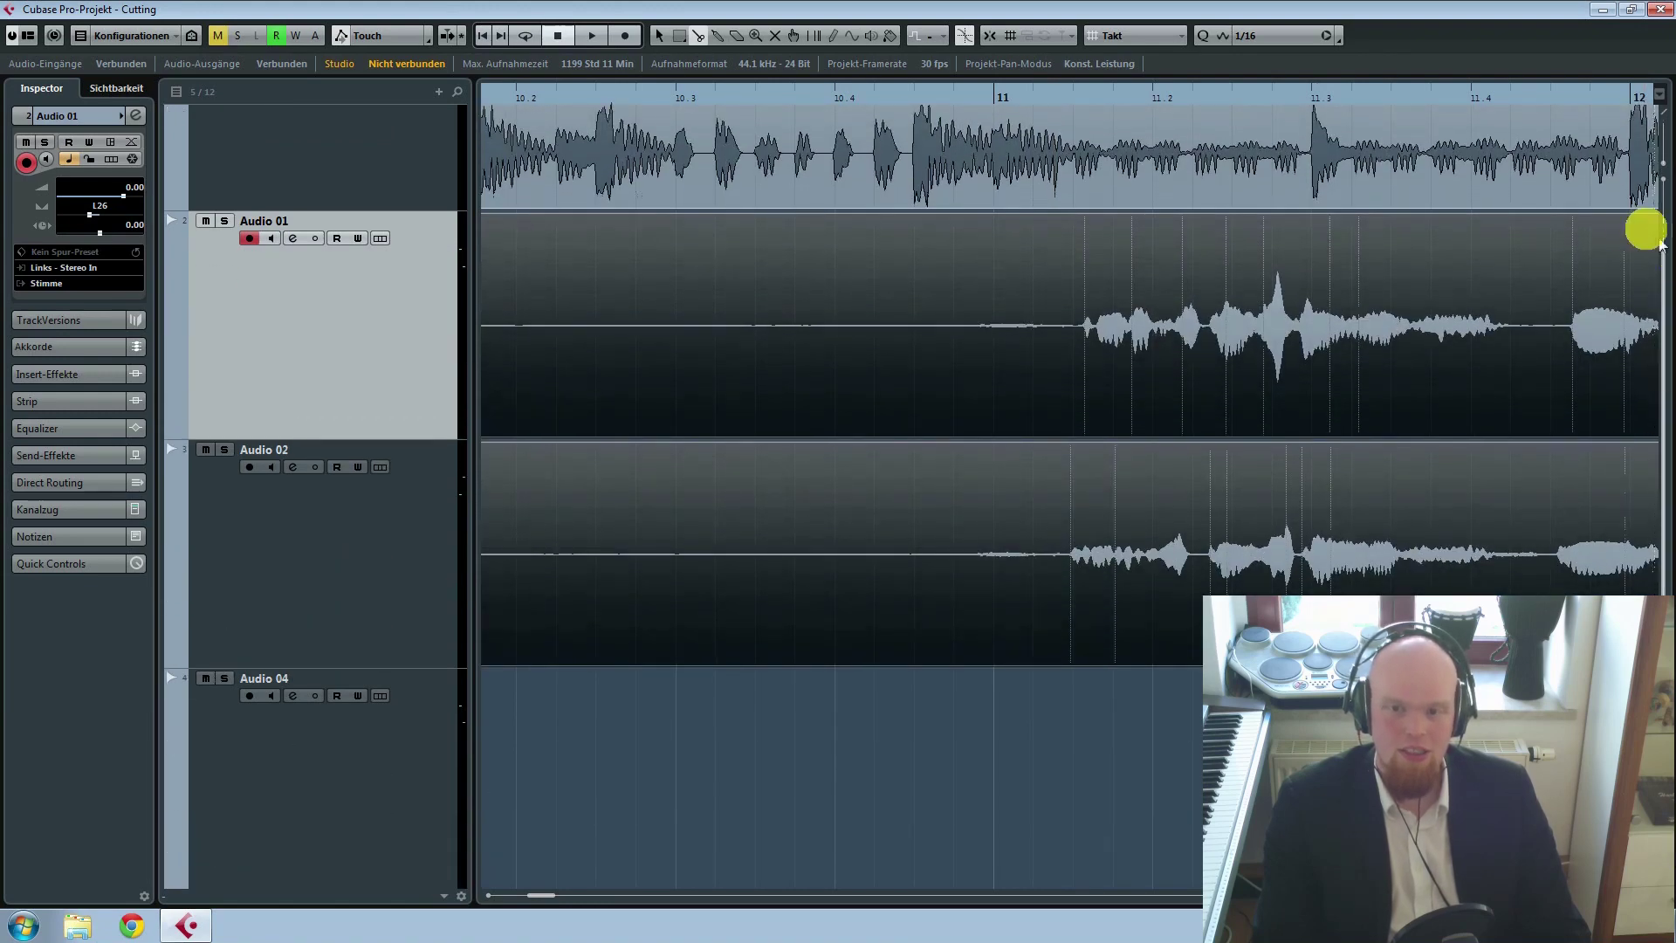
pyautogui.moveTo(1664, 166); pyautogui.dragTo(1665, 155)
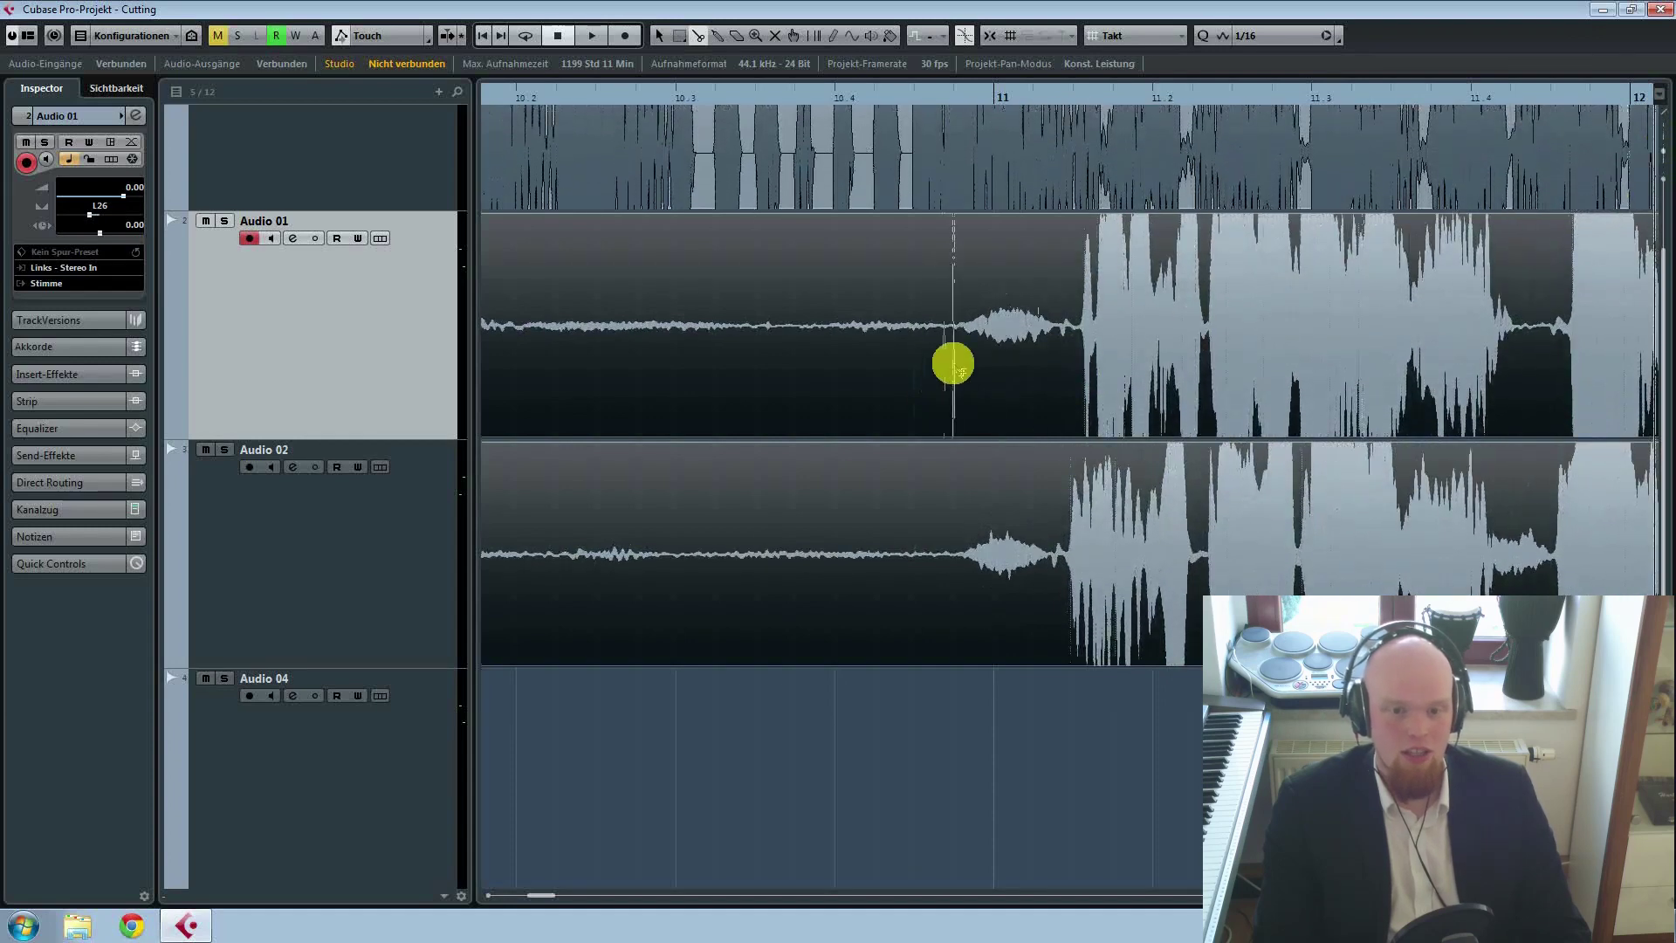
# Step: Split Audio 01_02 and Audio 02_03 just before the vocals begin after bar 11, and delete the leading parts
pyautogui.click(950, 363)
pyautogui.moveTo(996, 364); pyautogui.dragTo(1070, 369)
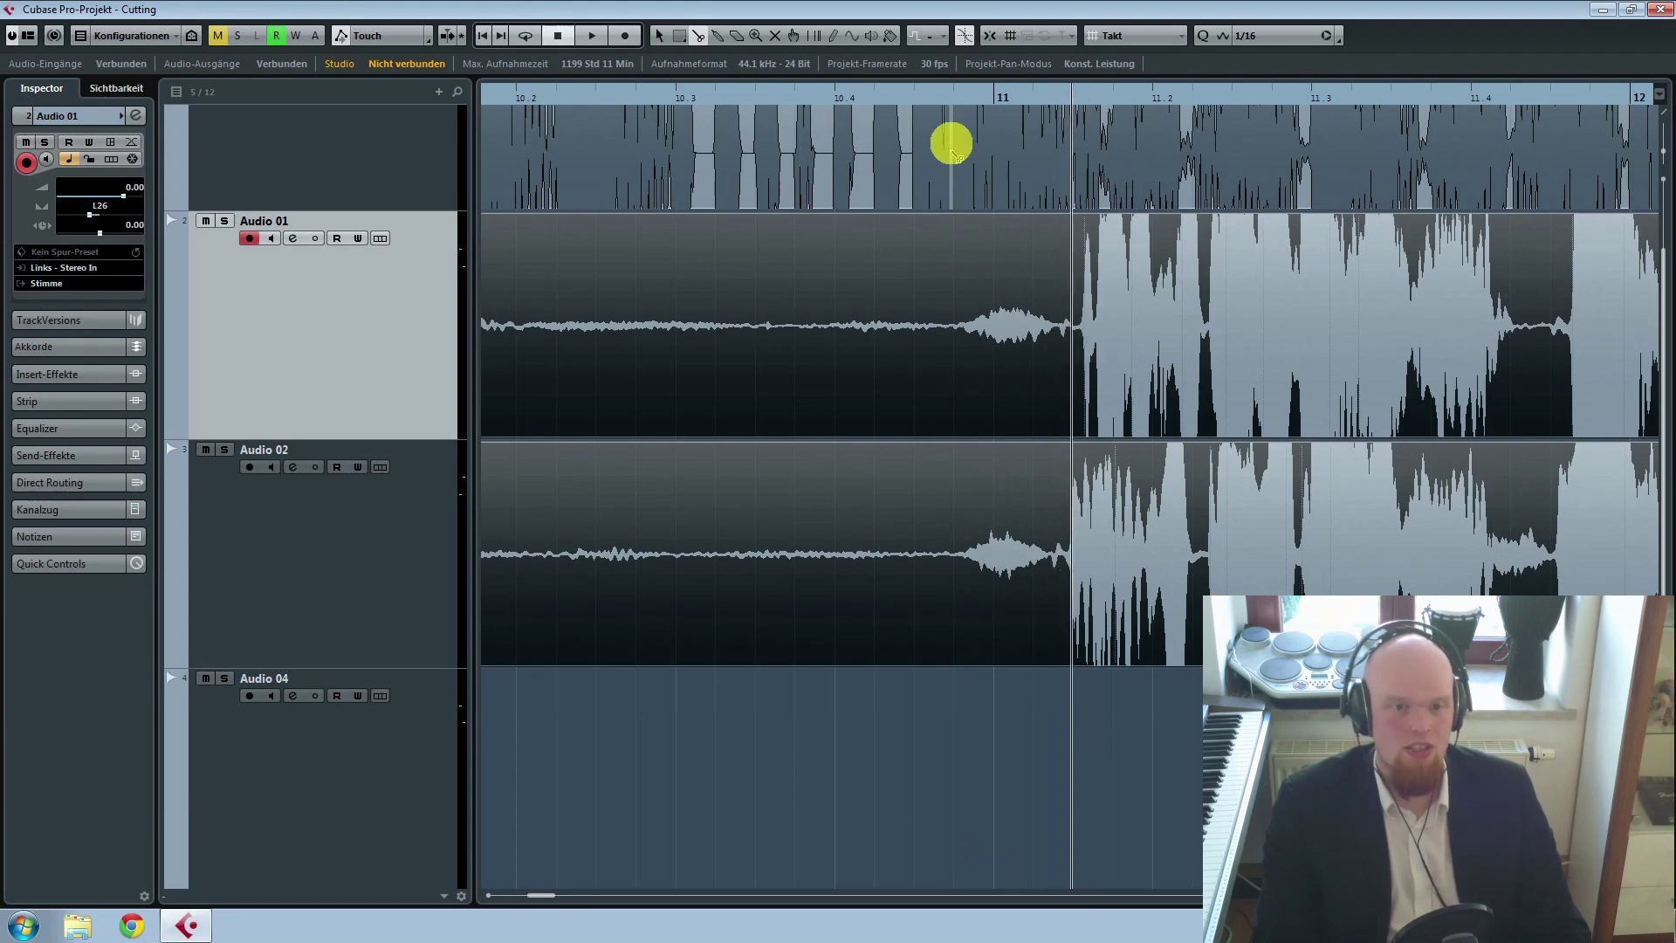
pyautogui.hotkey('alt', 'x')
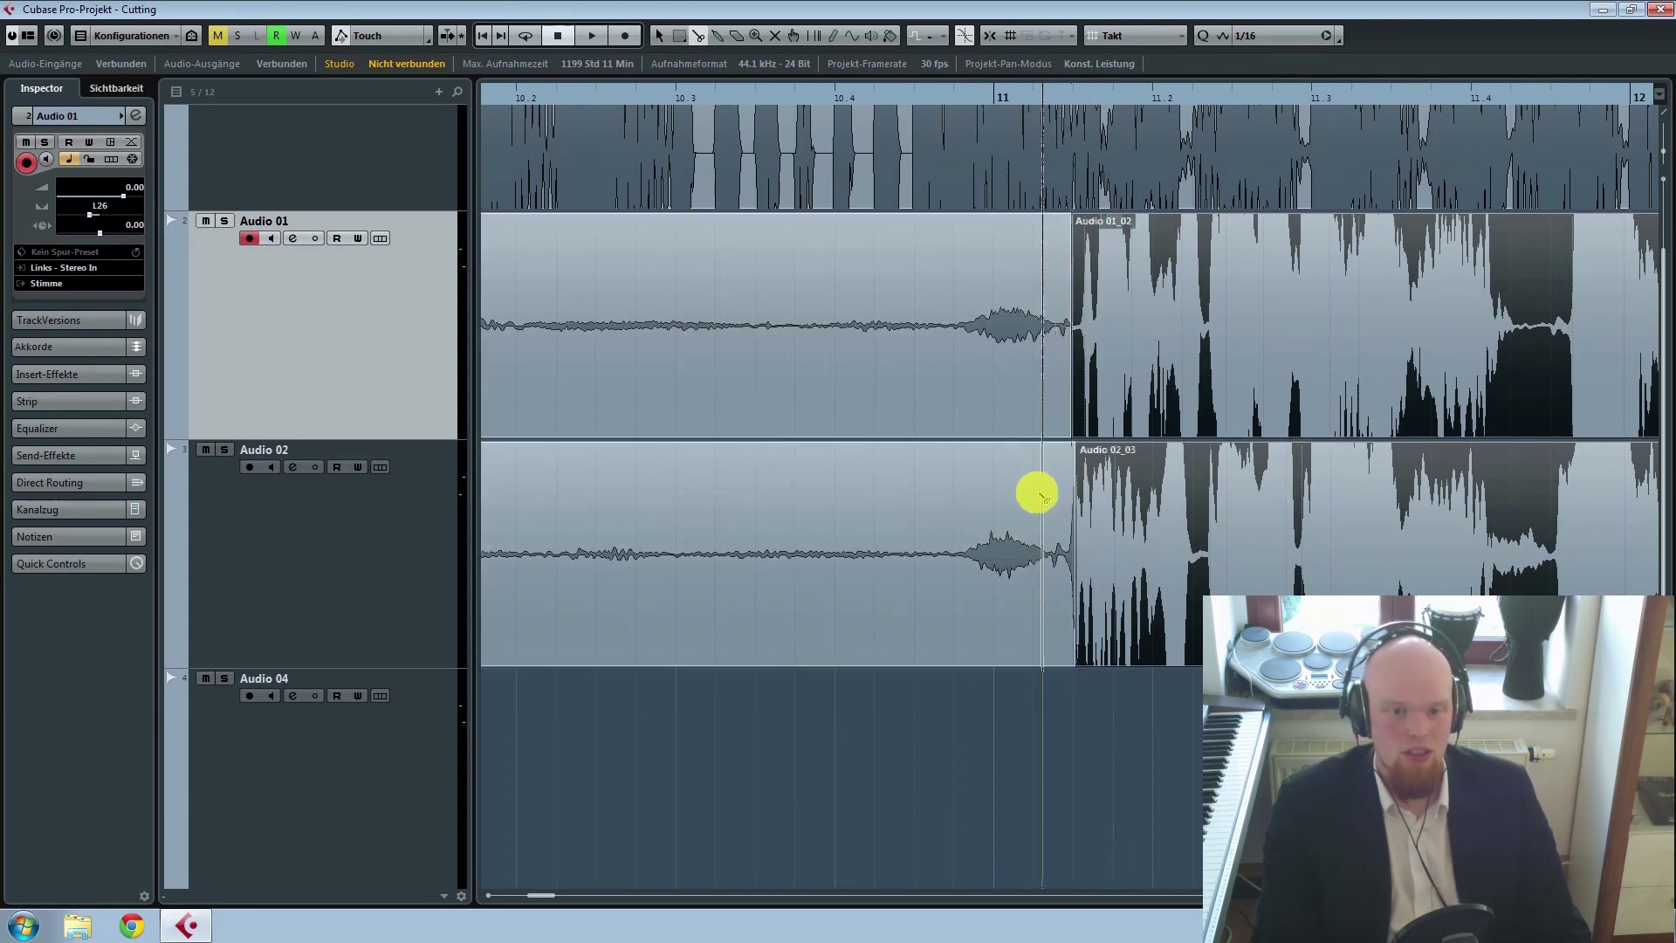
pyautogui.click(904, 611)
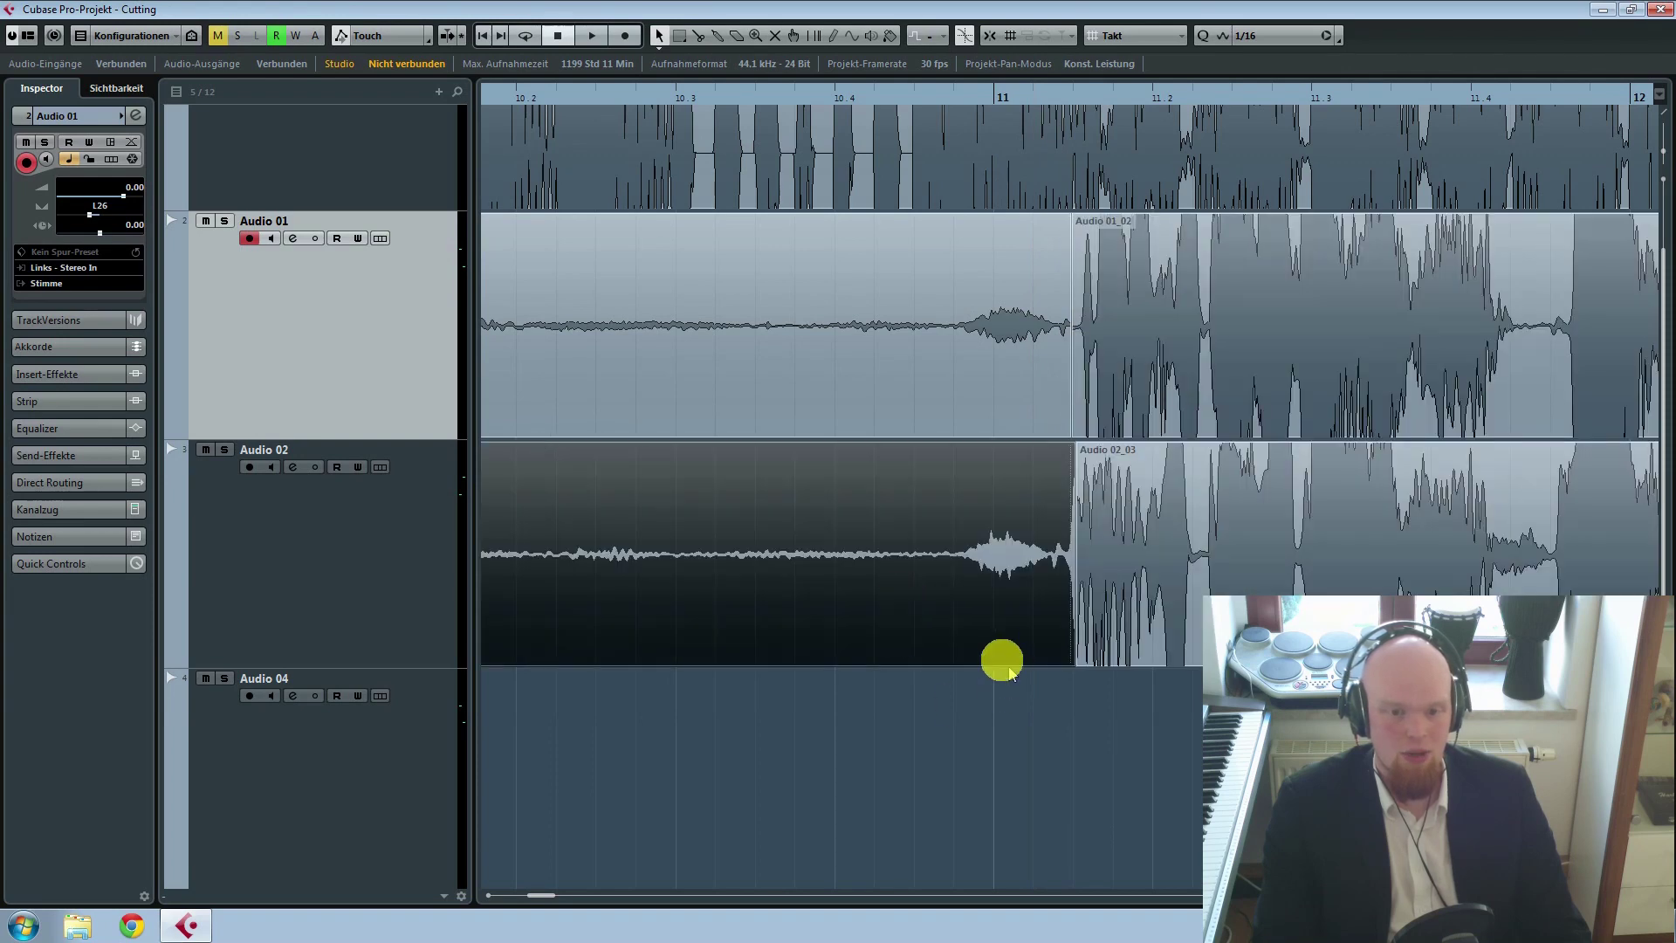
pyautogui.press('Delete')
pyautogui.click(851, 335)
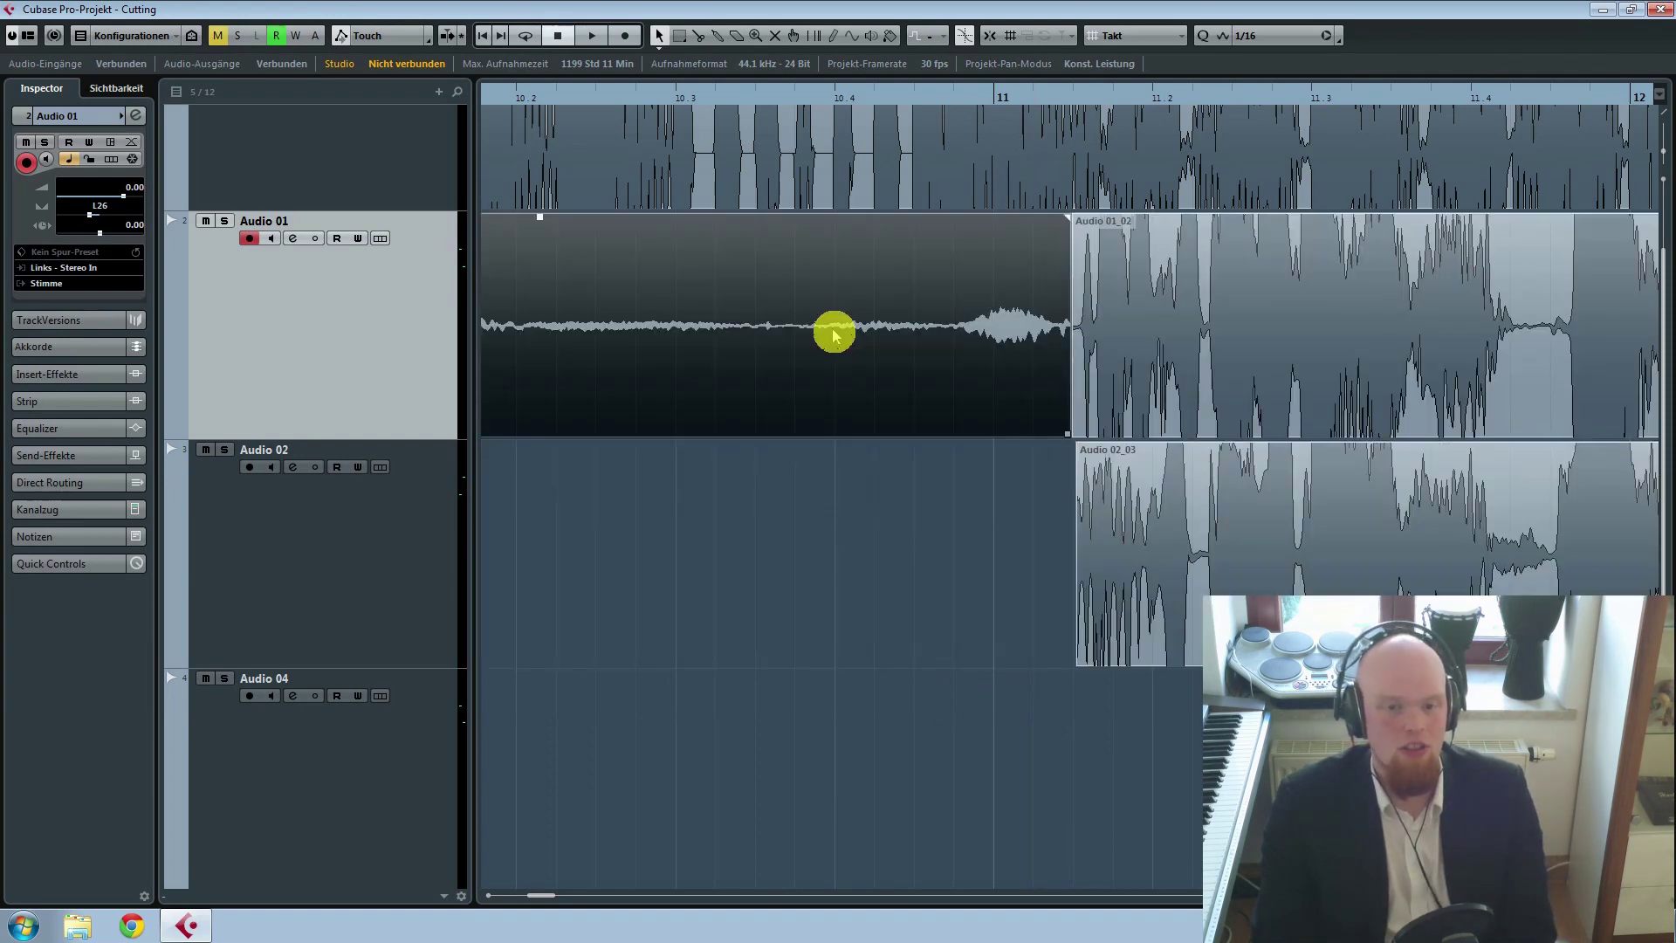
pyautogui.press('Delete')
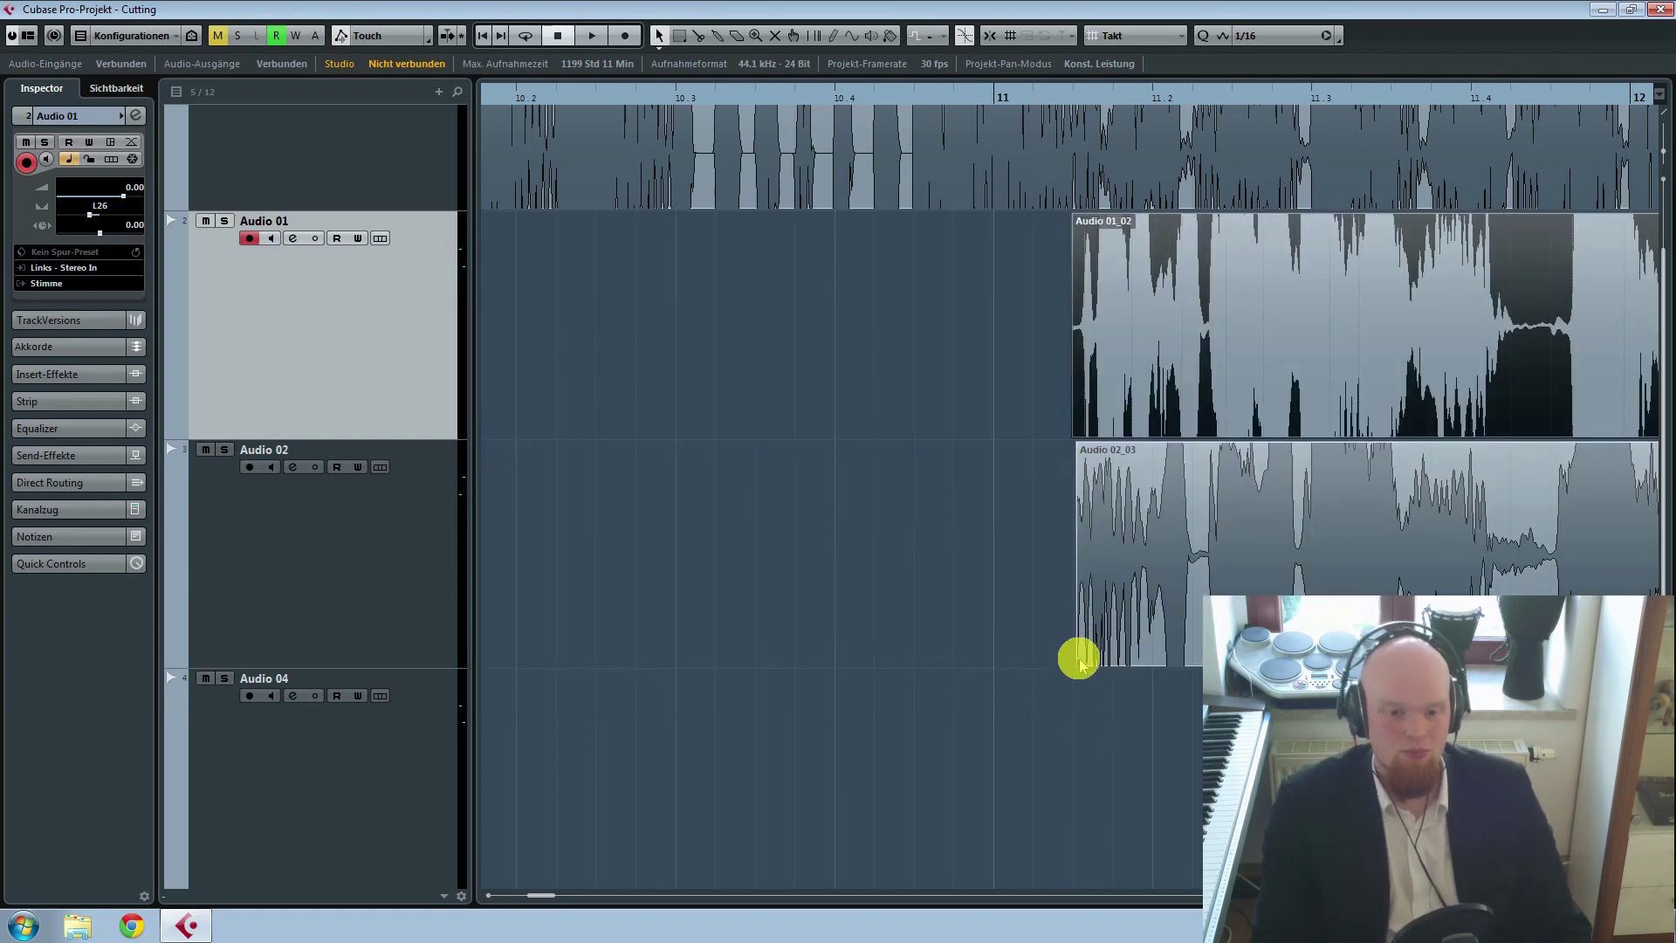
# Step: Extend the start of Audio 02_03 slightly earlier, and solo the Audio 02 track to play back its vocal entry
pyautogui.moveTo(1076, 661)
pyautogui.mouseDown()
pyautogui.moveTo(1047, 659)
pyautogui.moveTo(1063, 658)
pyautogui.mouseUp()
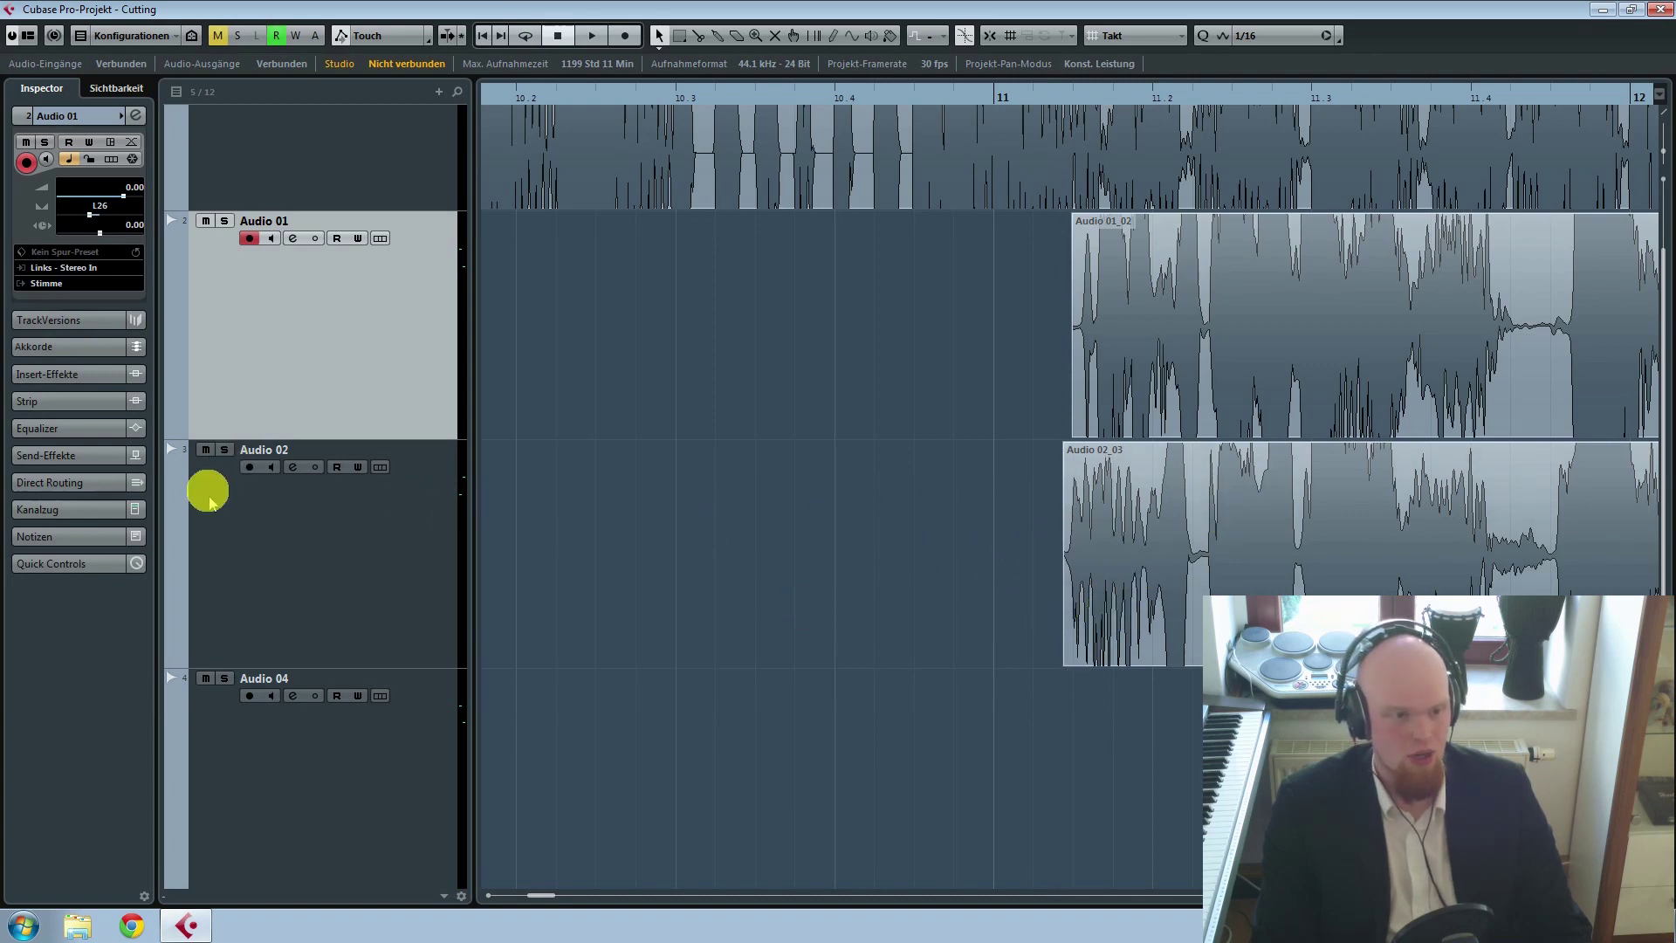
pyautogui.click(225, 448)
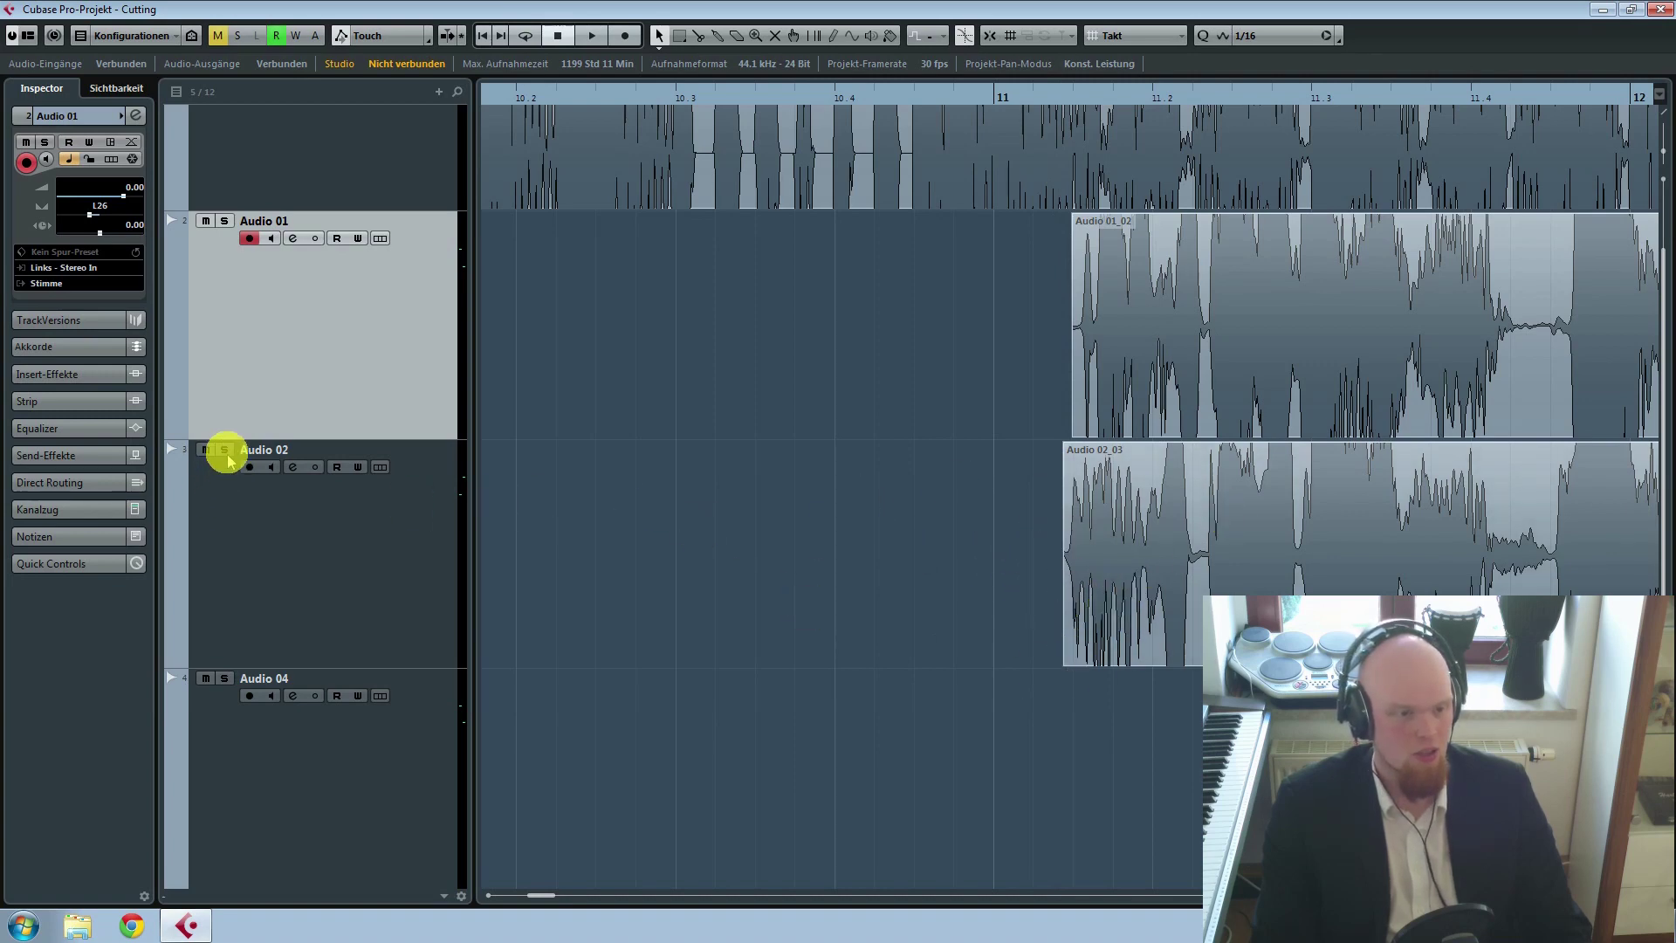
pyautogui.click(1018, 97)
pyautogui.press('space')
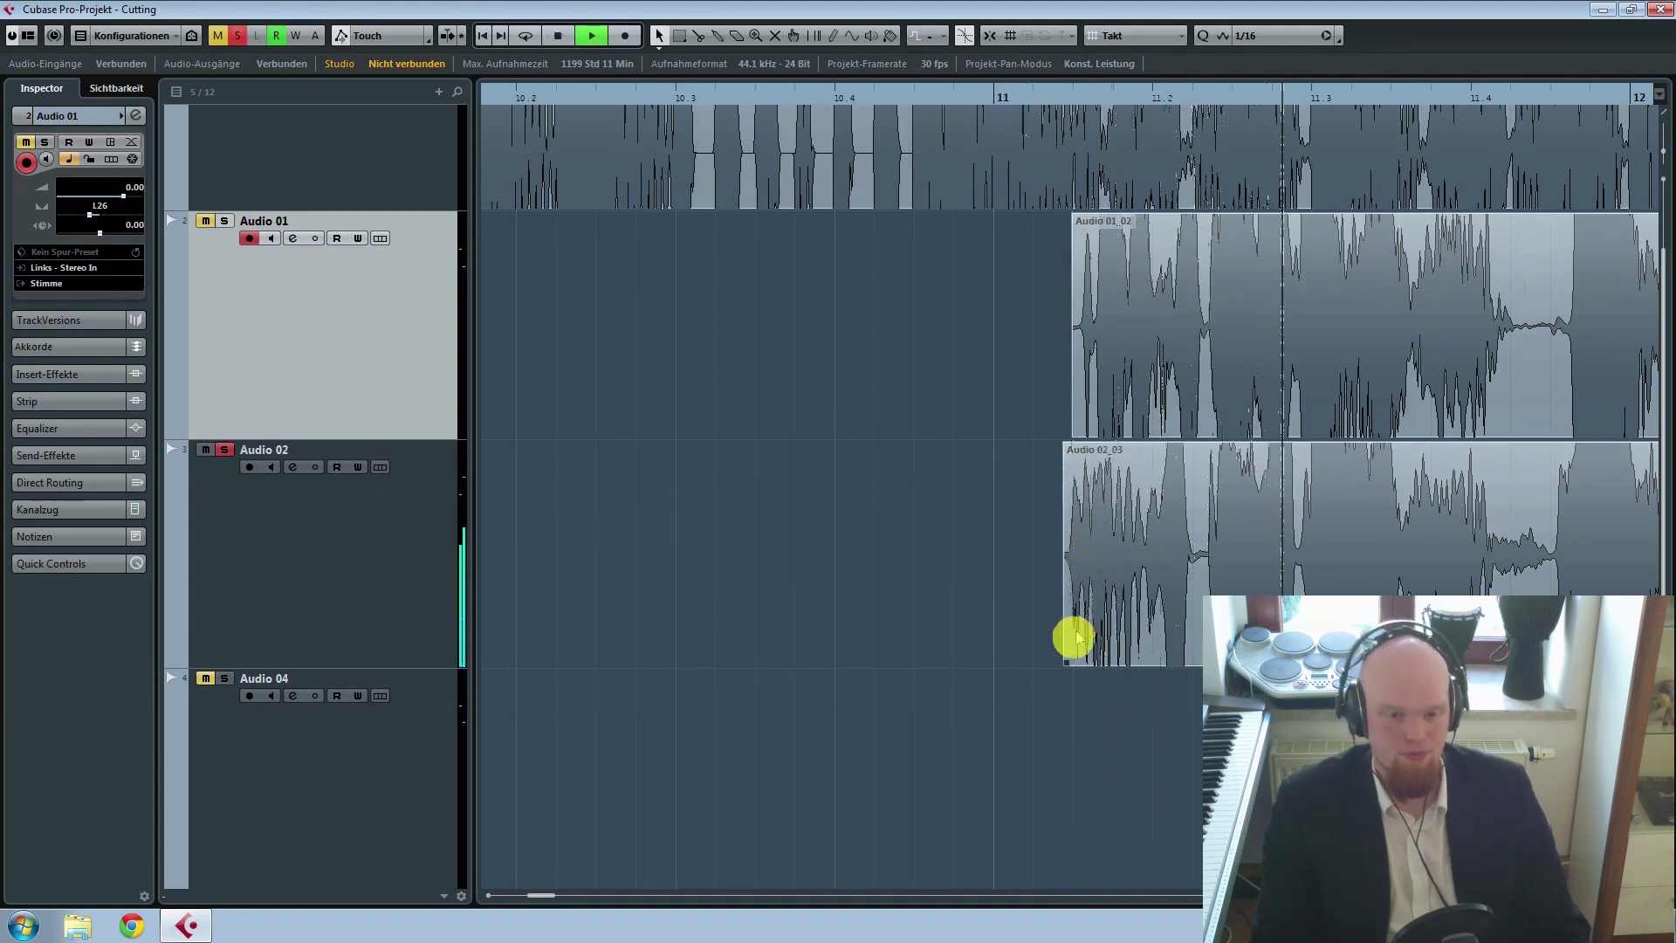
pyautogui.press('space')
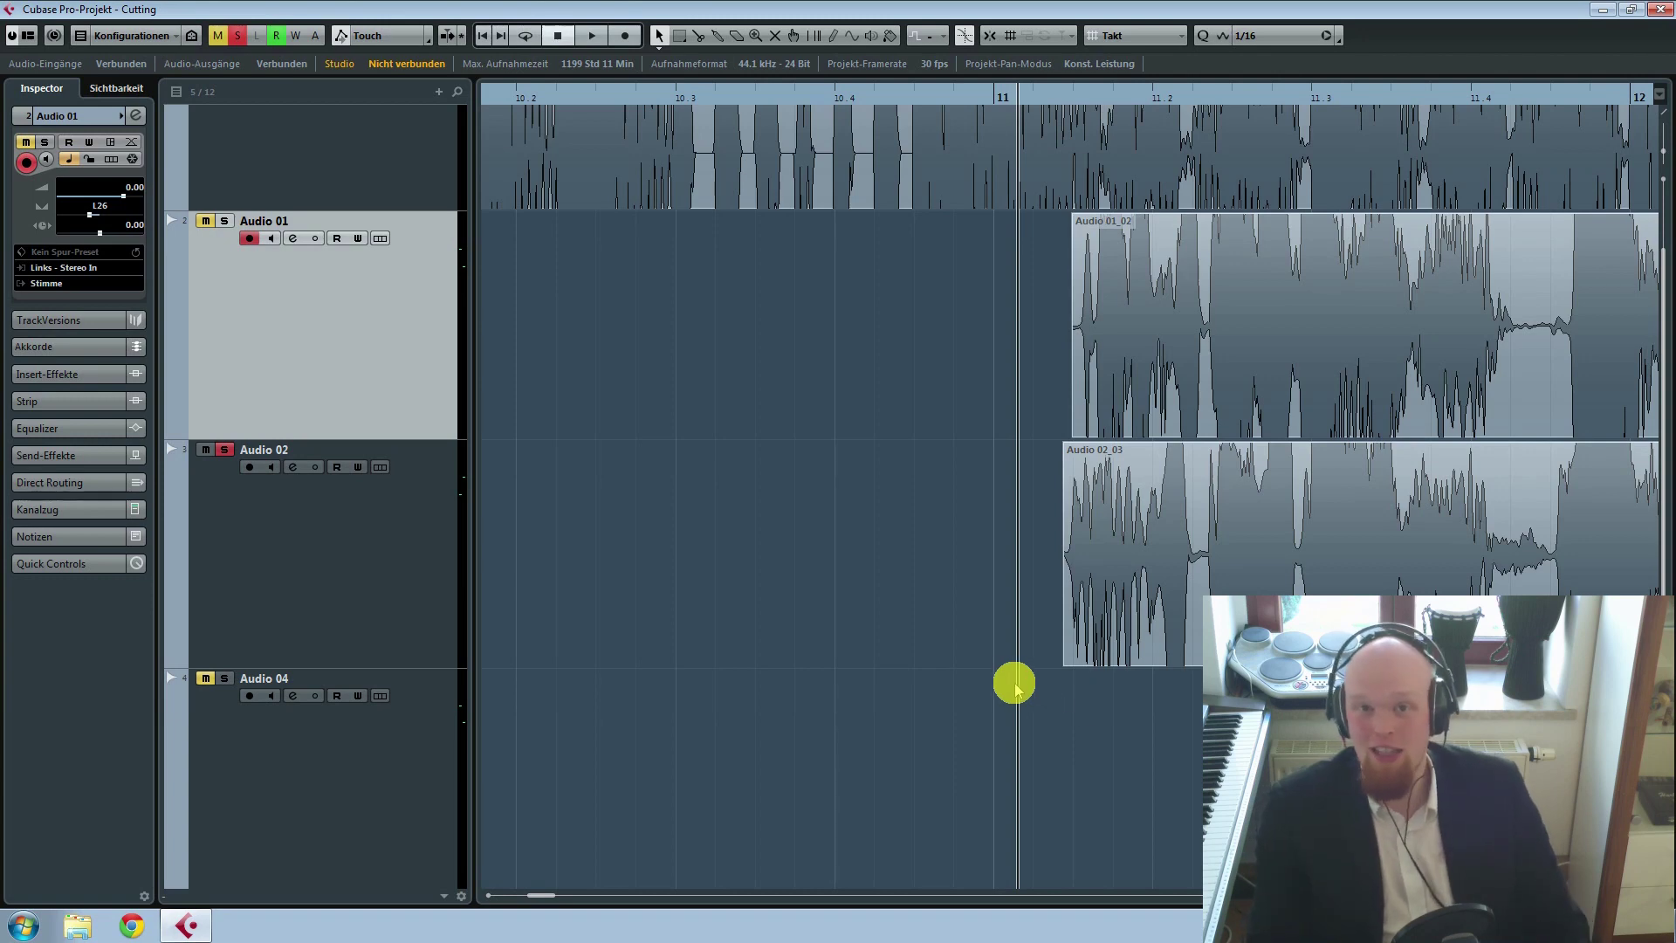
# Step: Trim the start of Audio 02_03 into the beginning of the first word, and play back the cut entry
pyautogui.scroll(5, 1052, 733)
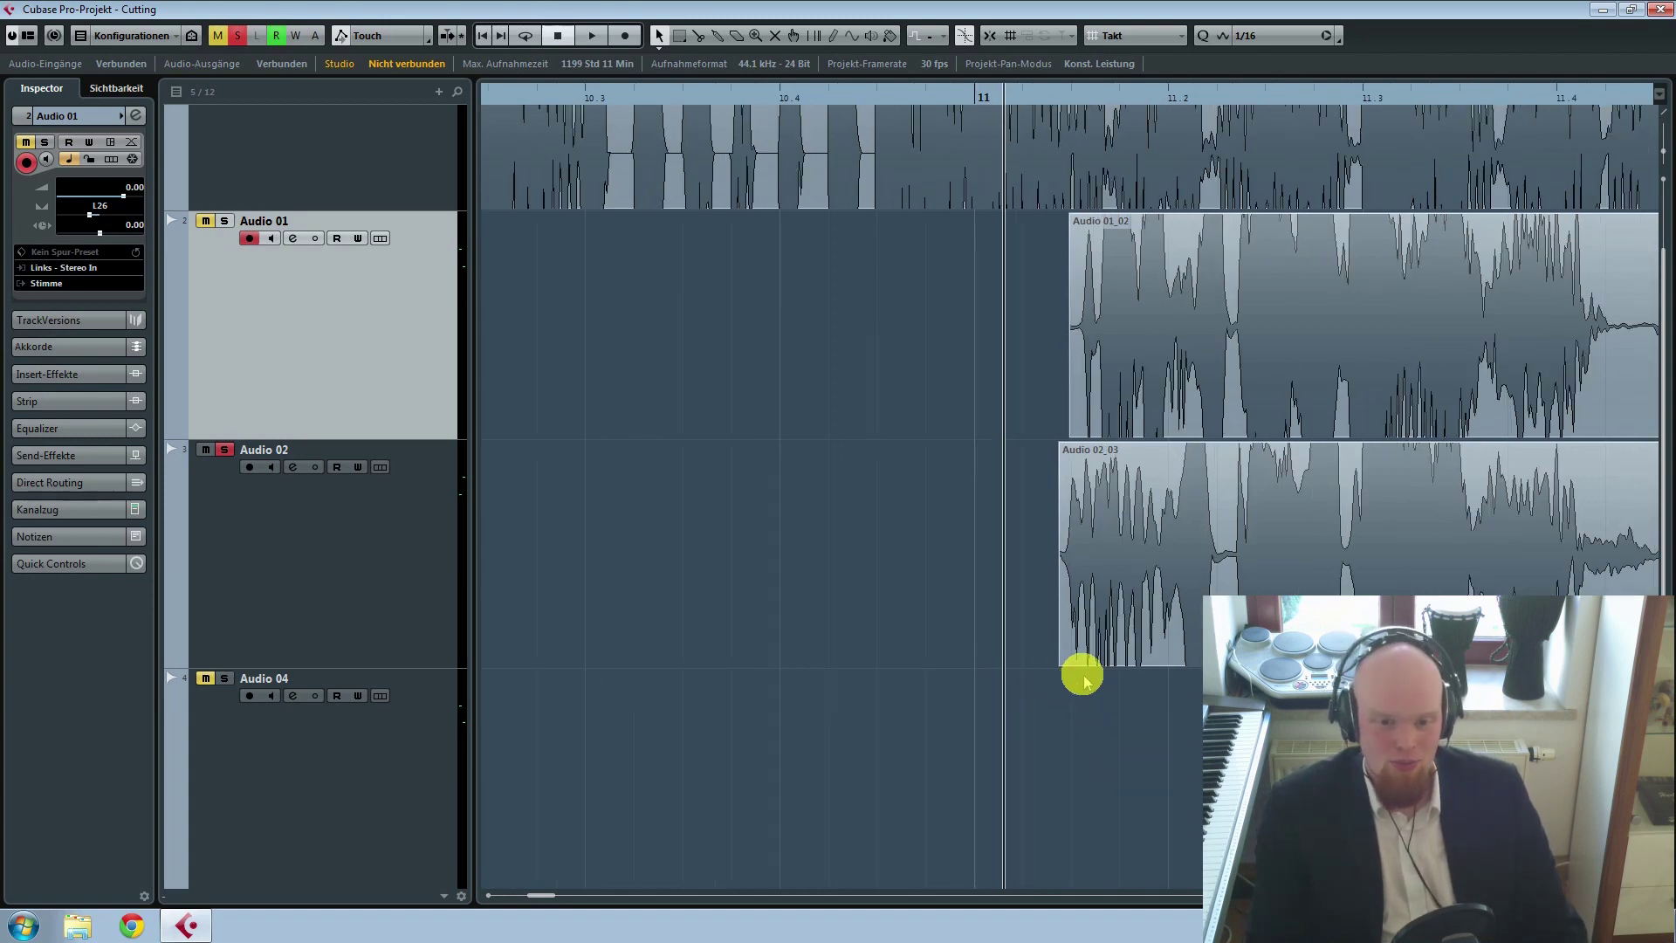
pyautogui.scroll(1, 1194, 713)
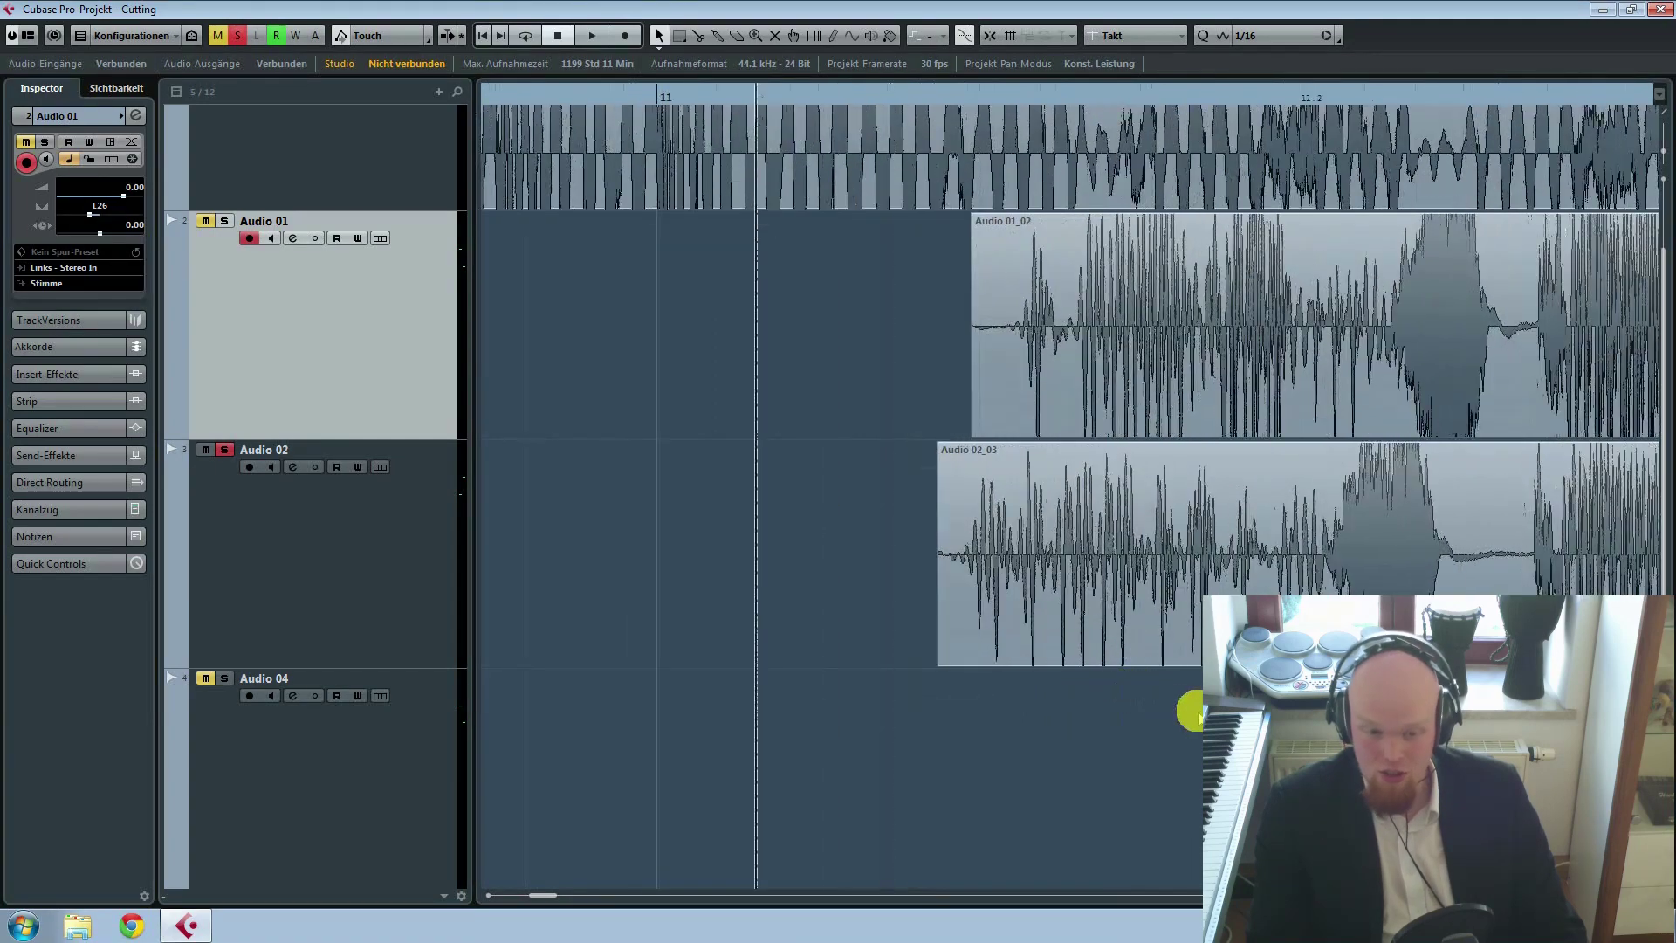
pyautogui.hscroll(1, 1203, 731)
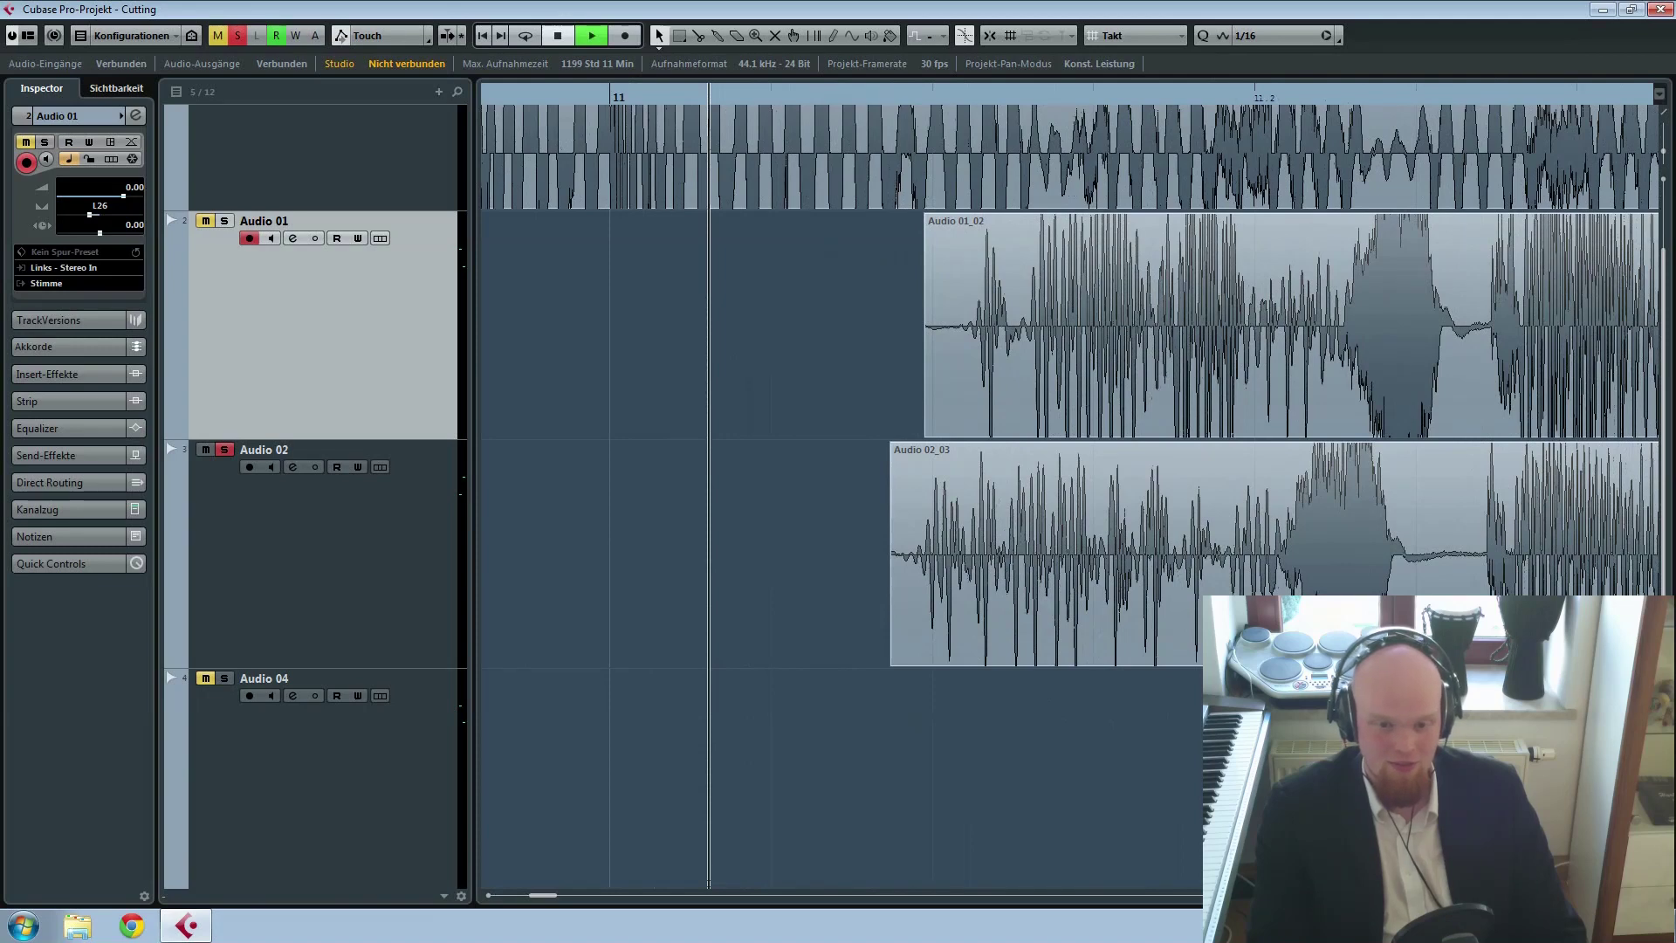
pyautogui.press('space')
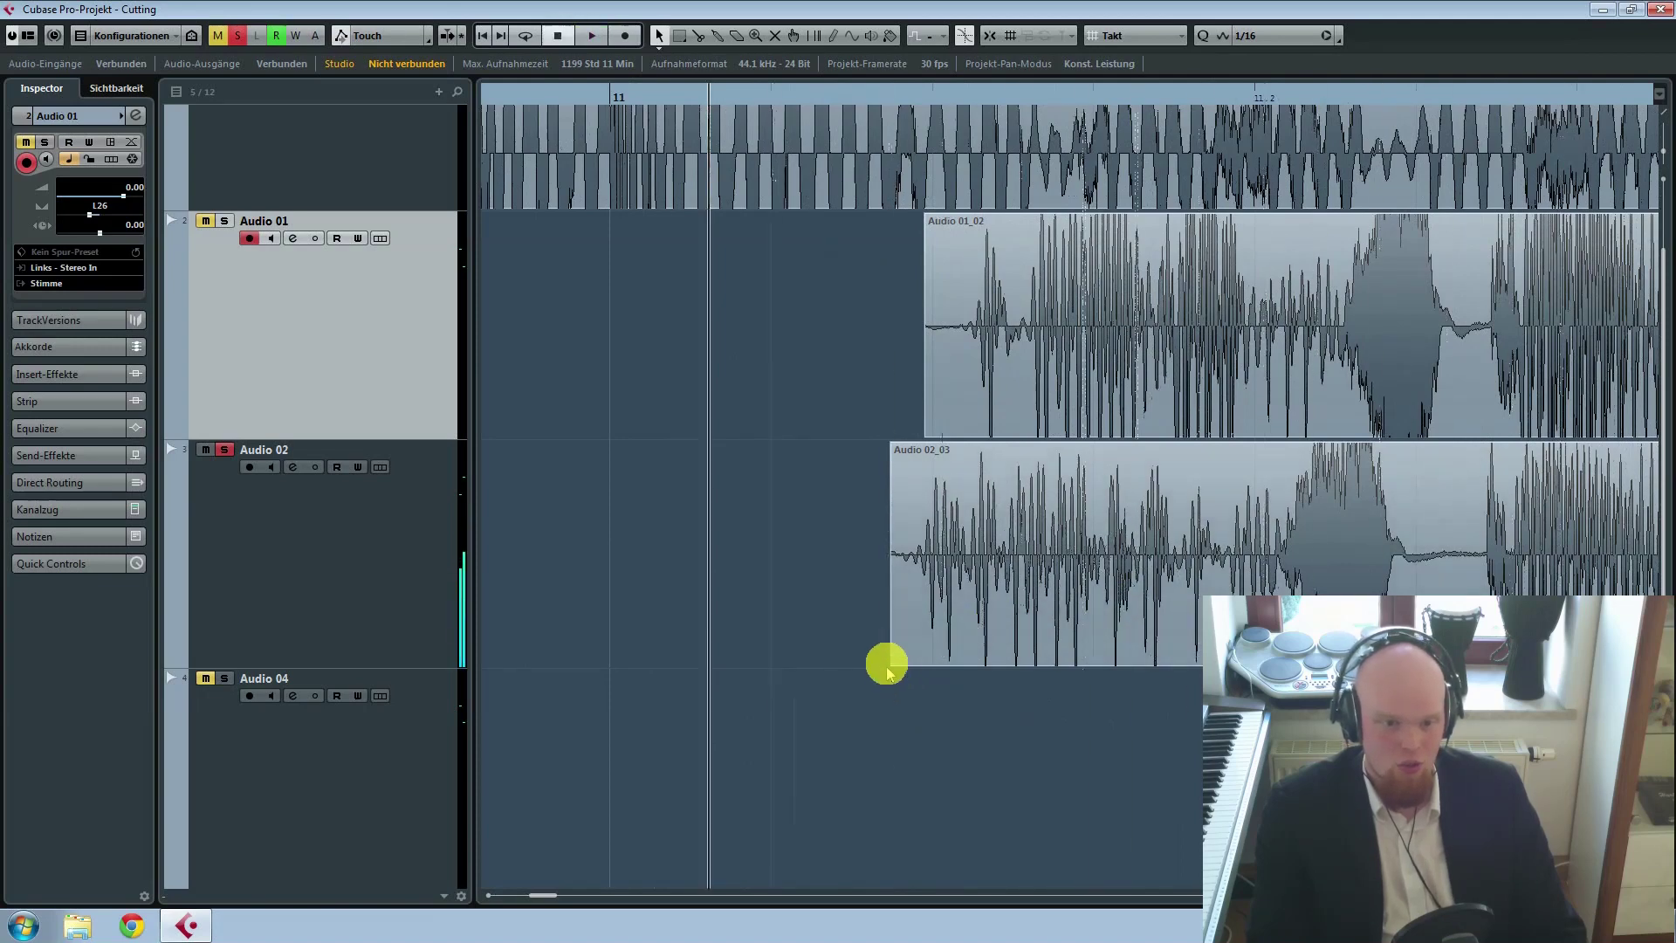
pyautogui.moveTo(888, 670); pyautogui.dragTo(1067, 550)
pyautogui.press('space')
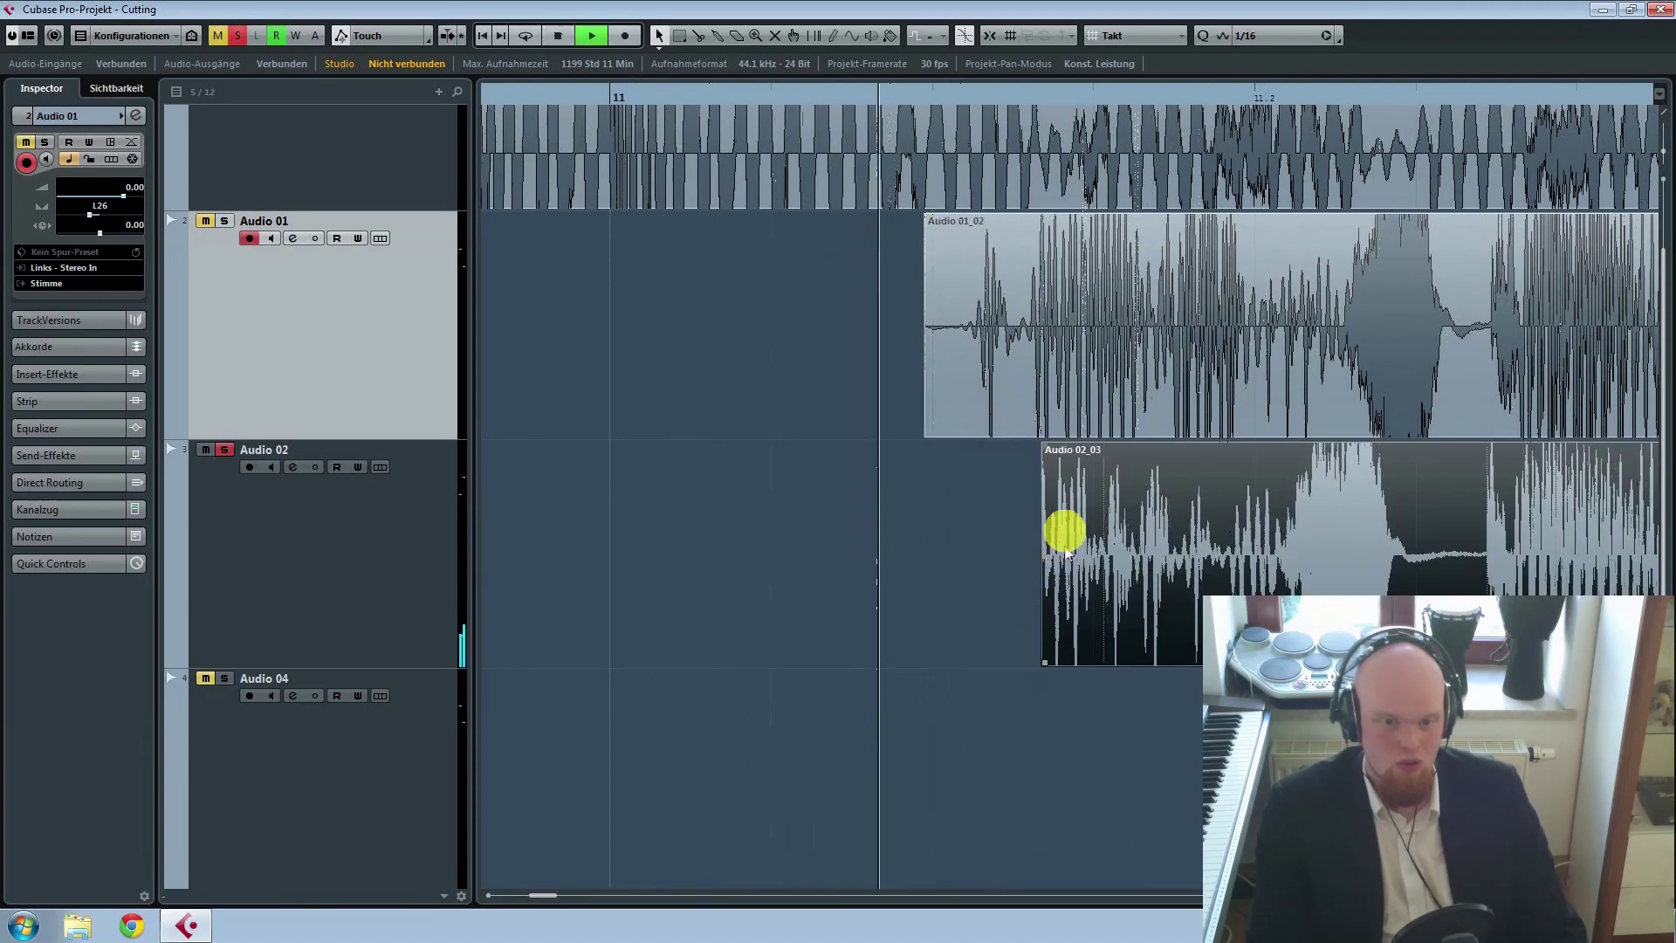
pyautogui.press('space')
# Step: Try a short fade-in on Audio 02_03, extend the event's start slightly earlier, and remove the fade-in
pyautogui.moveTo(1046, 446); pyautogui.dragTo(1072, 457)
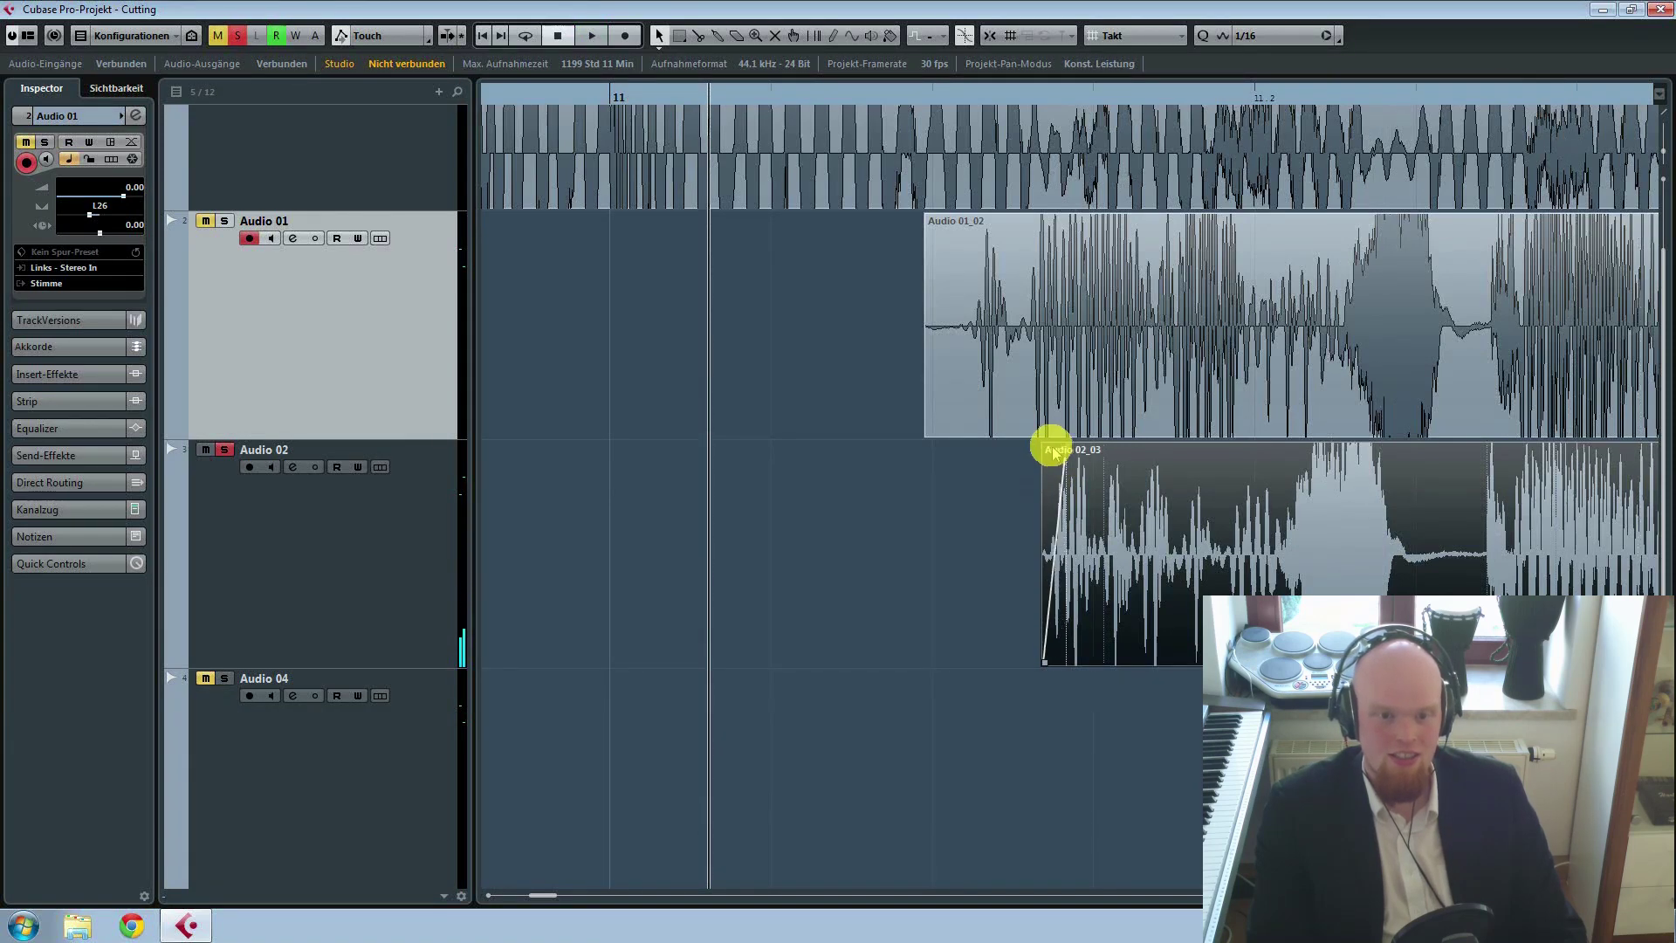
pyautogui.moveTo(1047, 663); pyautogui.dragTo(1010, 637)
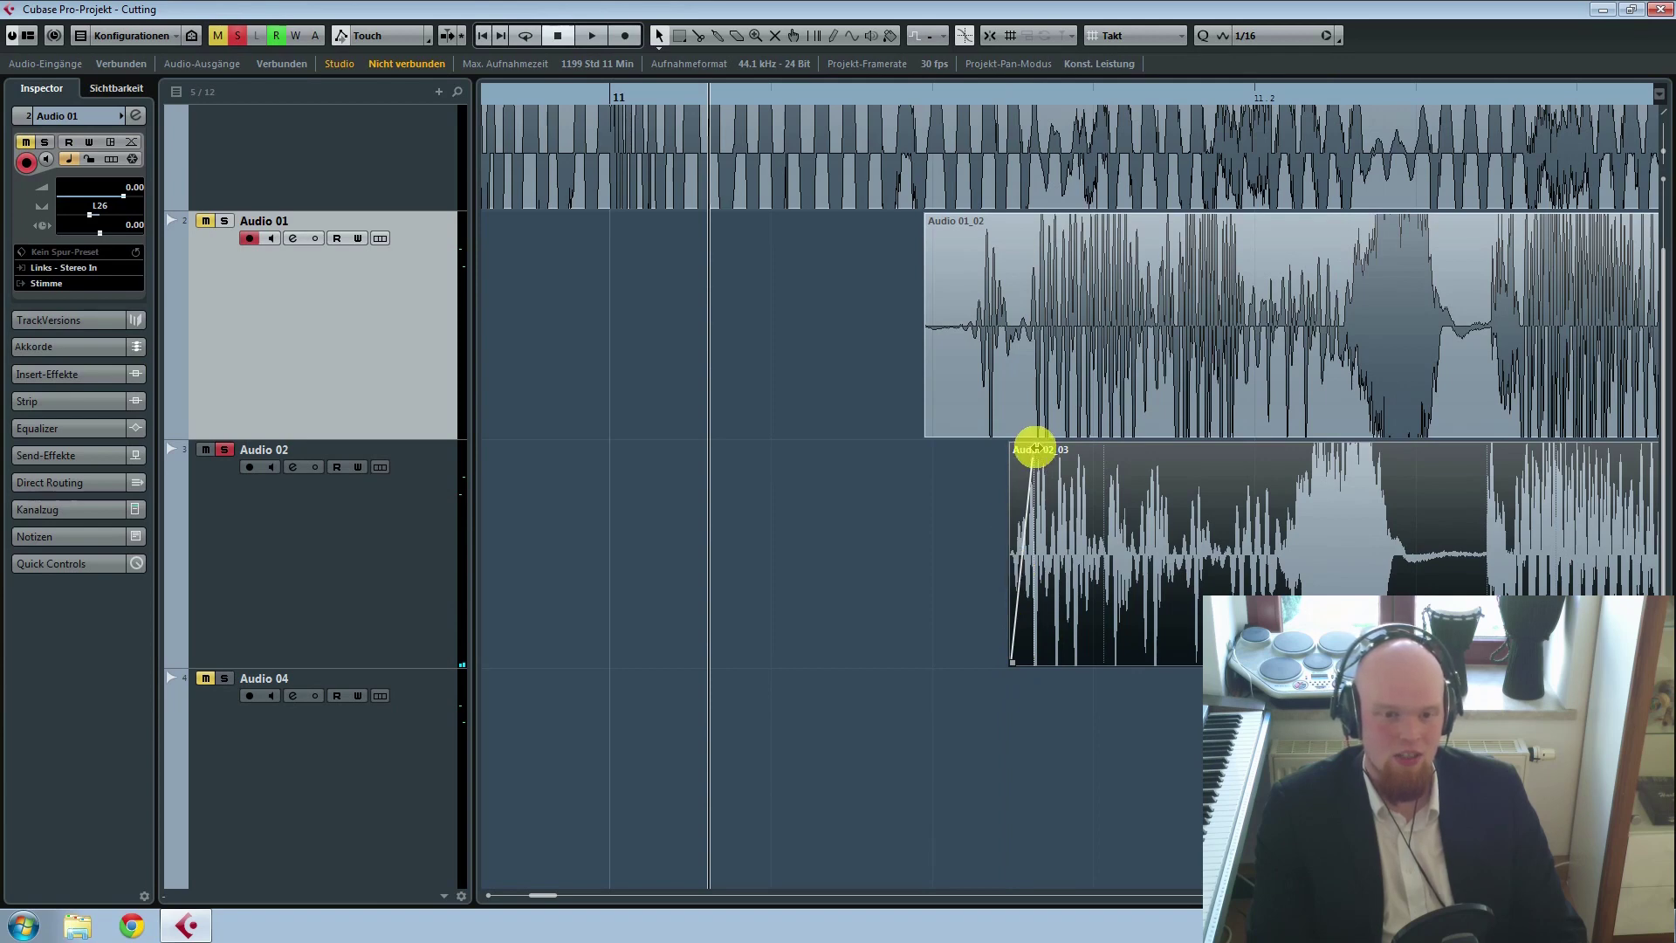
pyautogui.moveTo(1034, 447); pyautogui.dragTo(966, 453)
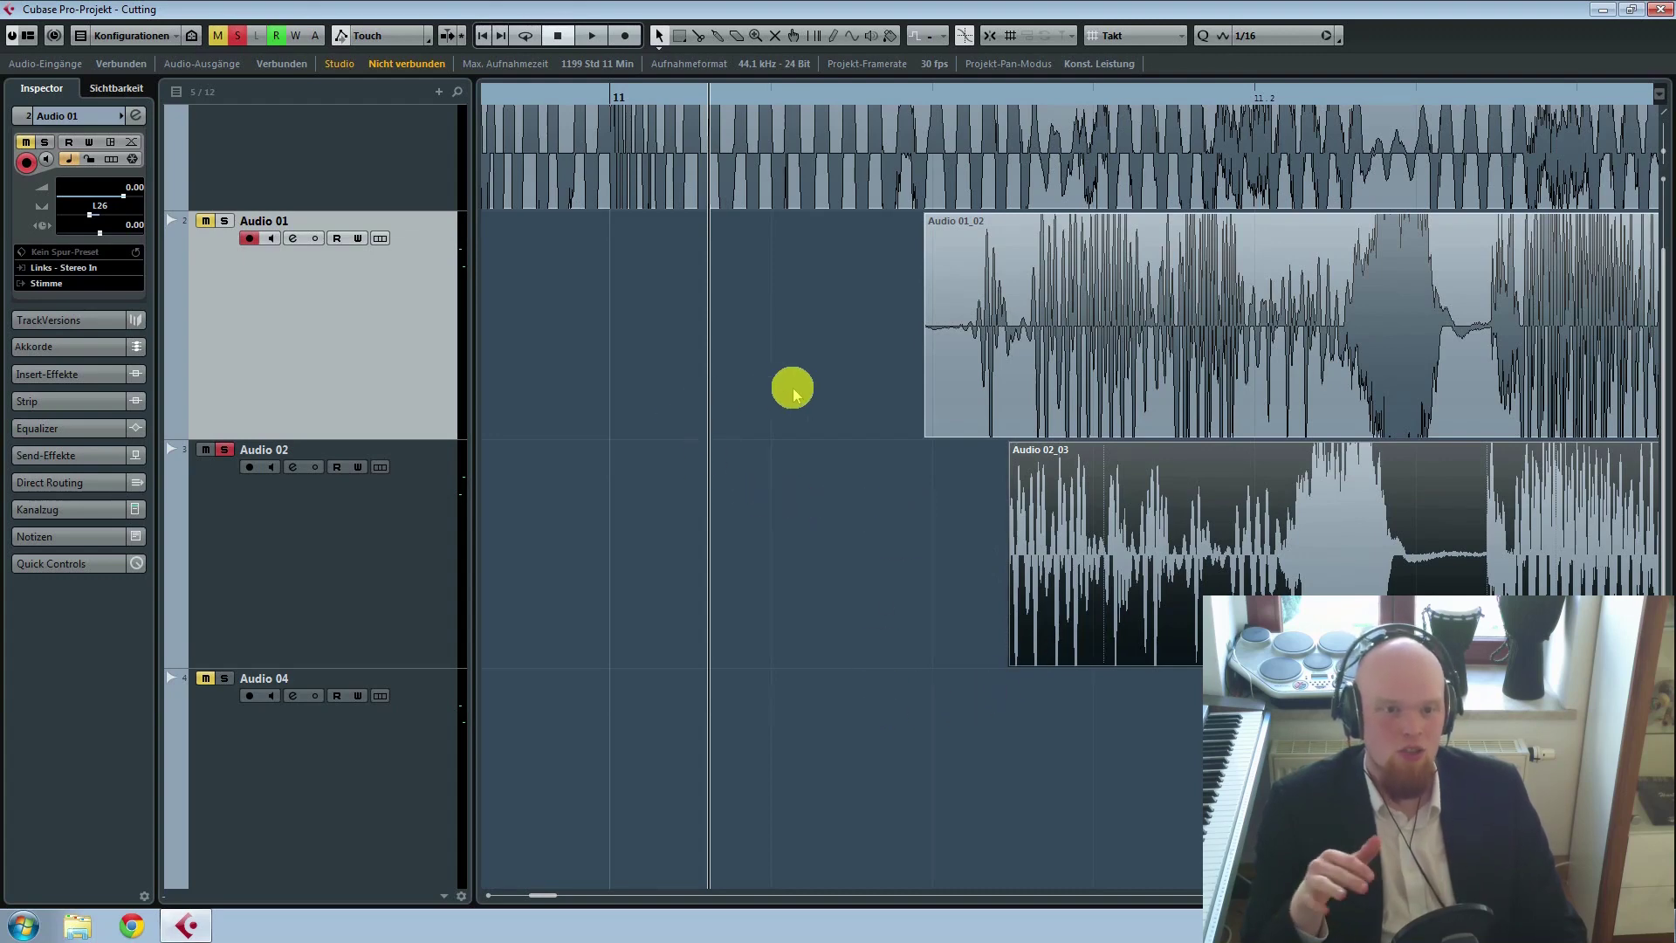
# Step: Trim the start of Audio 02_03 slightly further to a zero crossing of the waveform
pyautogui.scroll(10, 1041, 672)
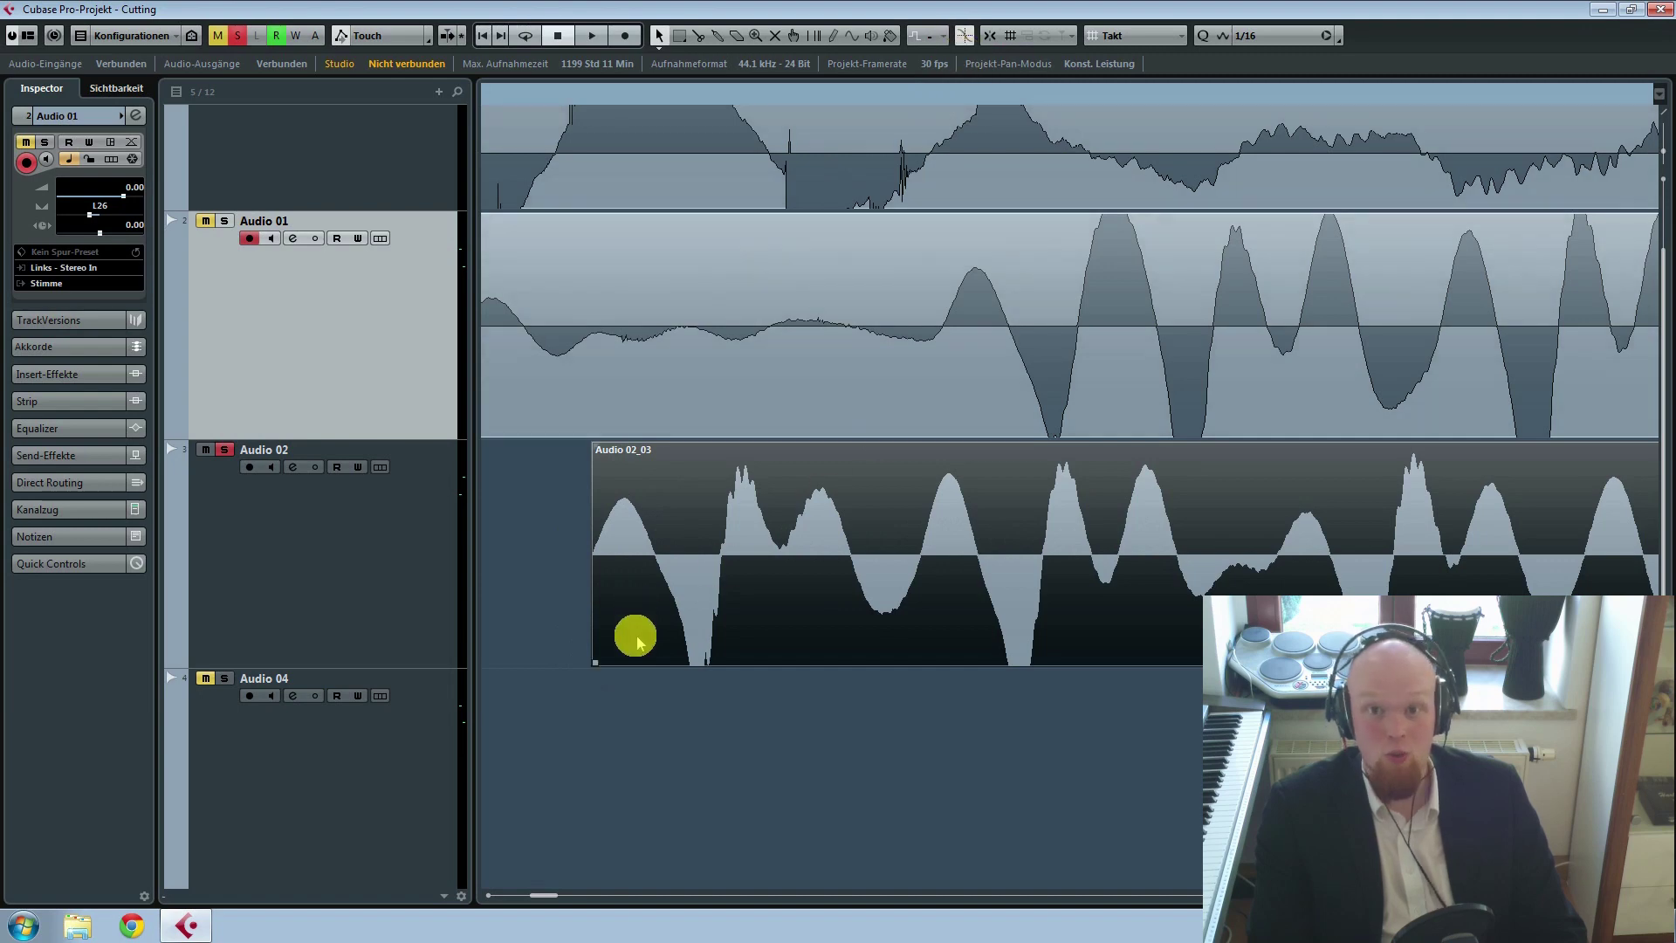
pyautogui.moveTo(598, 664); pyautogui.dragTo(712, 625)
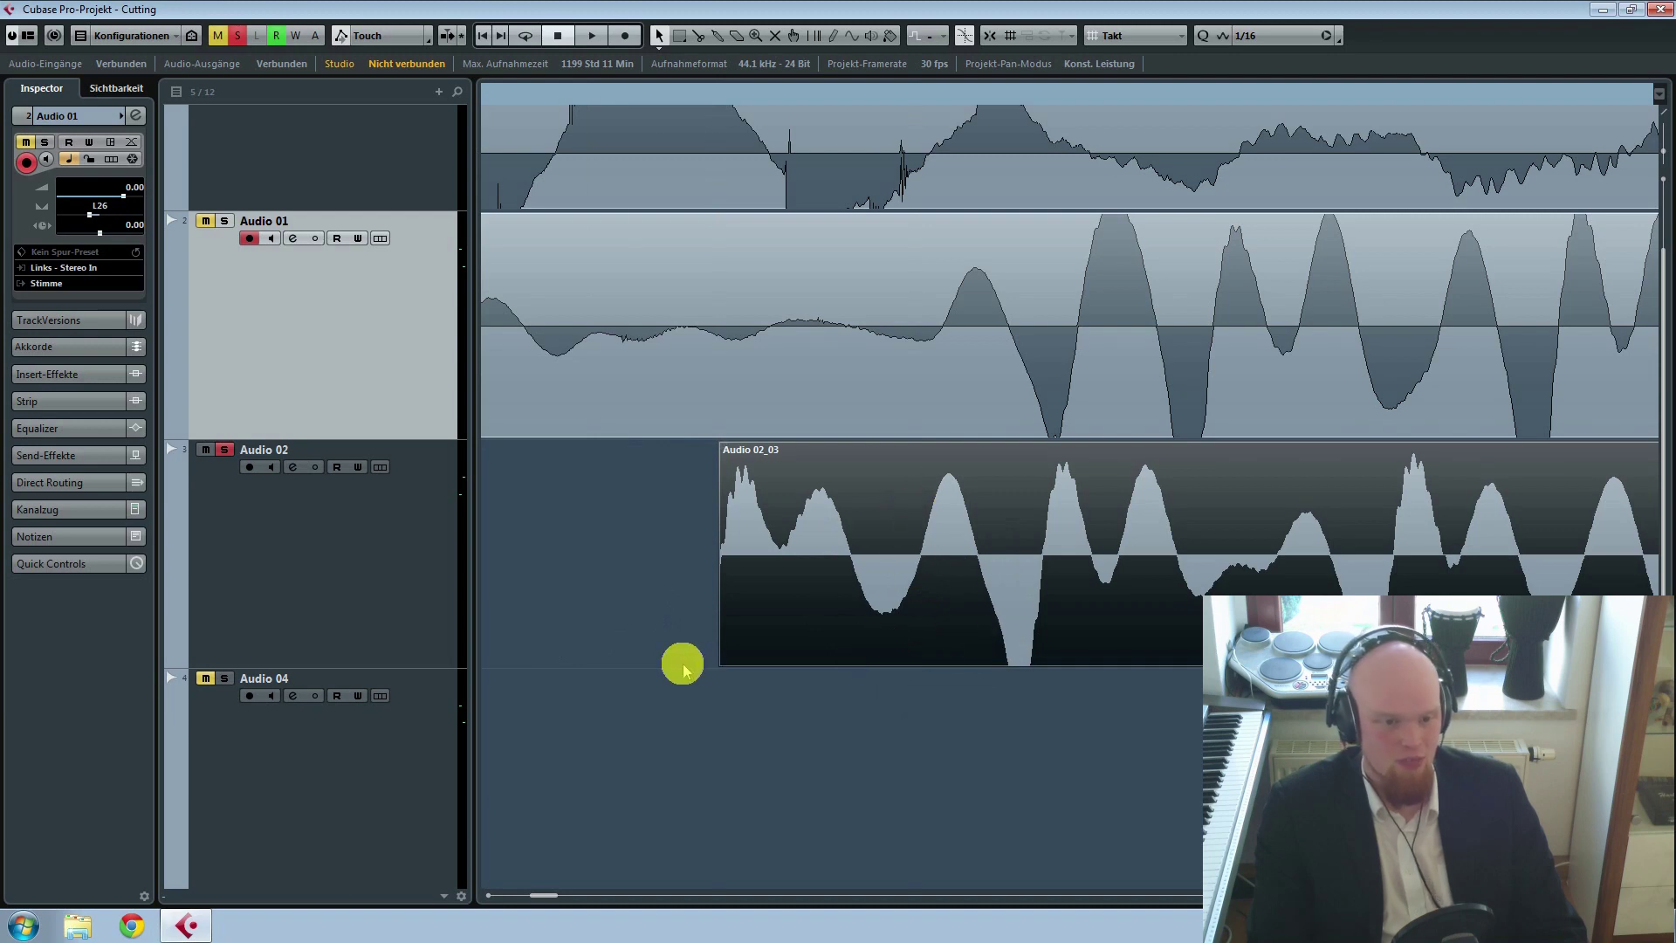
# Step: Trim the start of Audio 02_03 further into its first word and play back the new entry
pyautogui.scroll(-4, 906, 686)
pyautogui.scroll(-2, 876, 680)
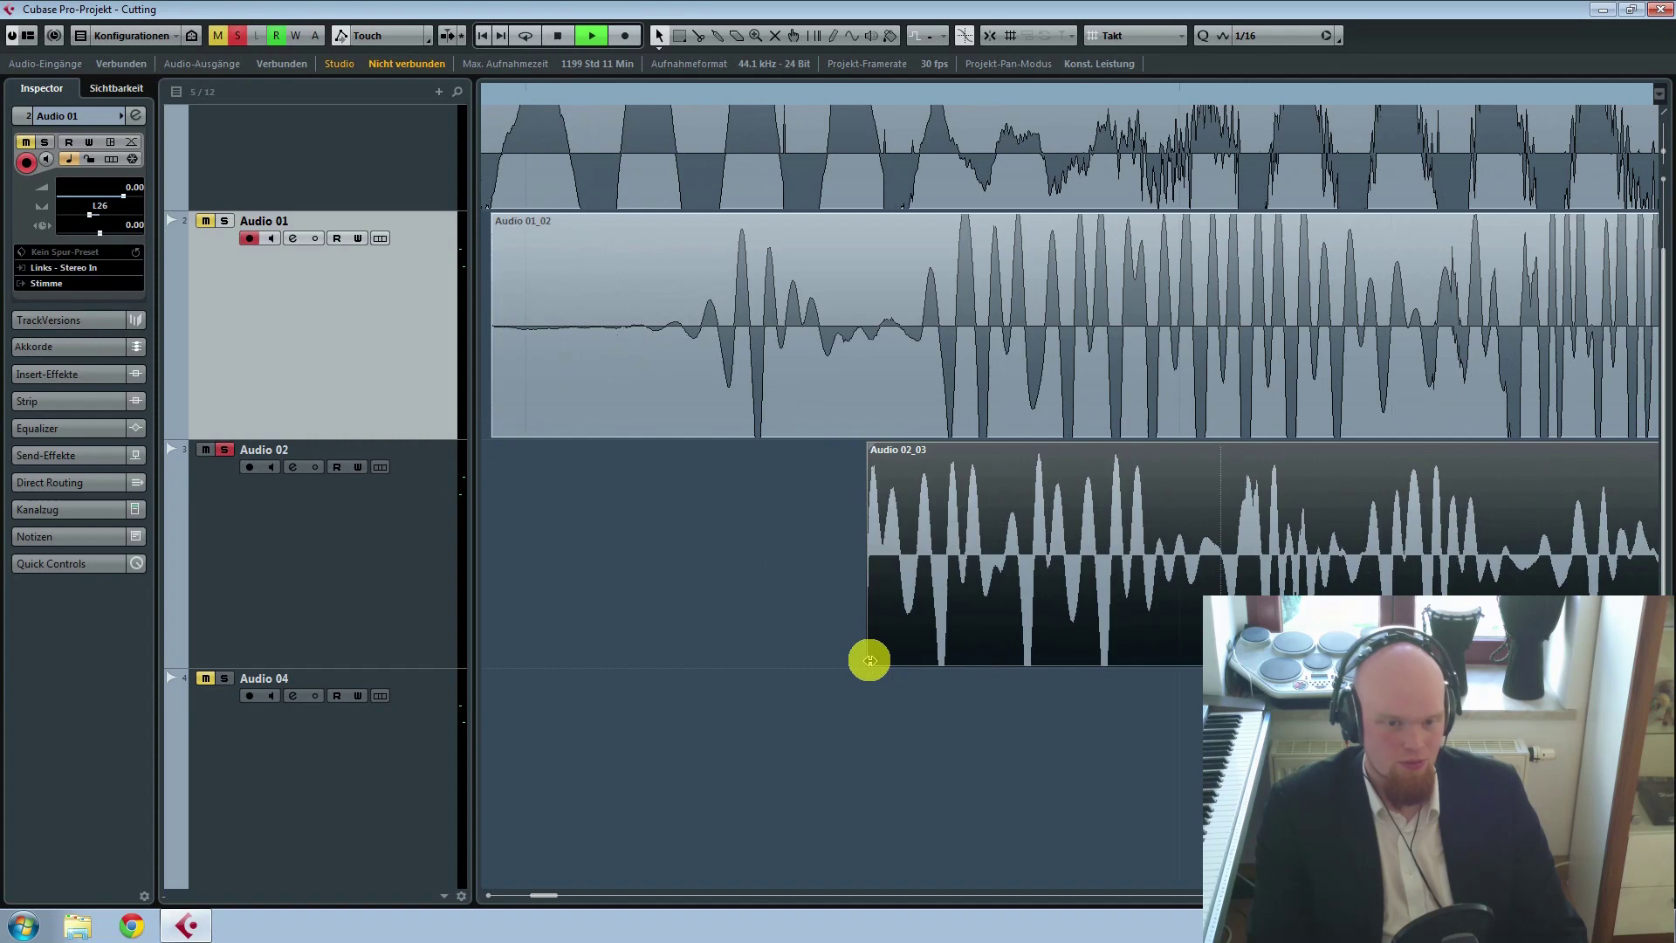
pyautogui.moveTo(871, 661); pyautogui.dragTo(1010, 651)
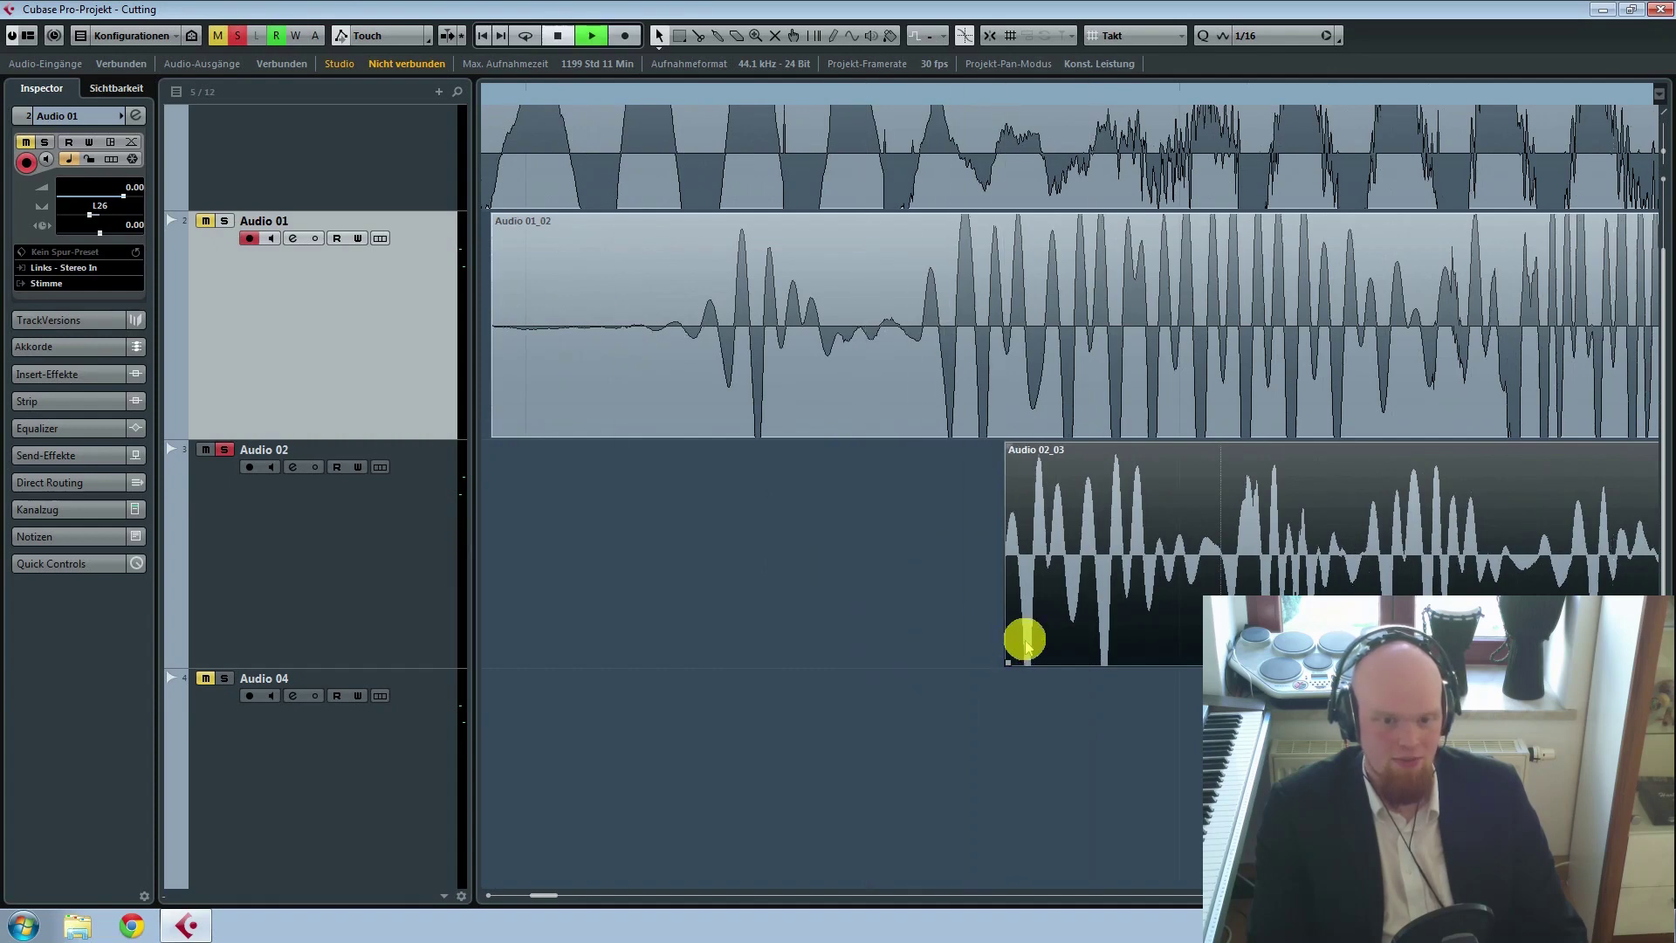
pyautogui.press('space')
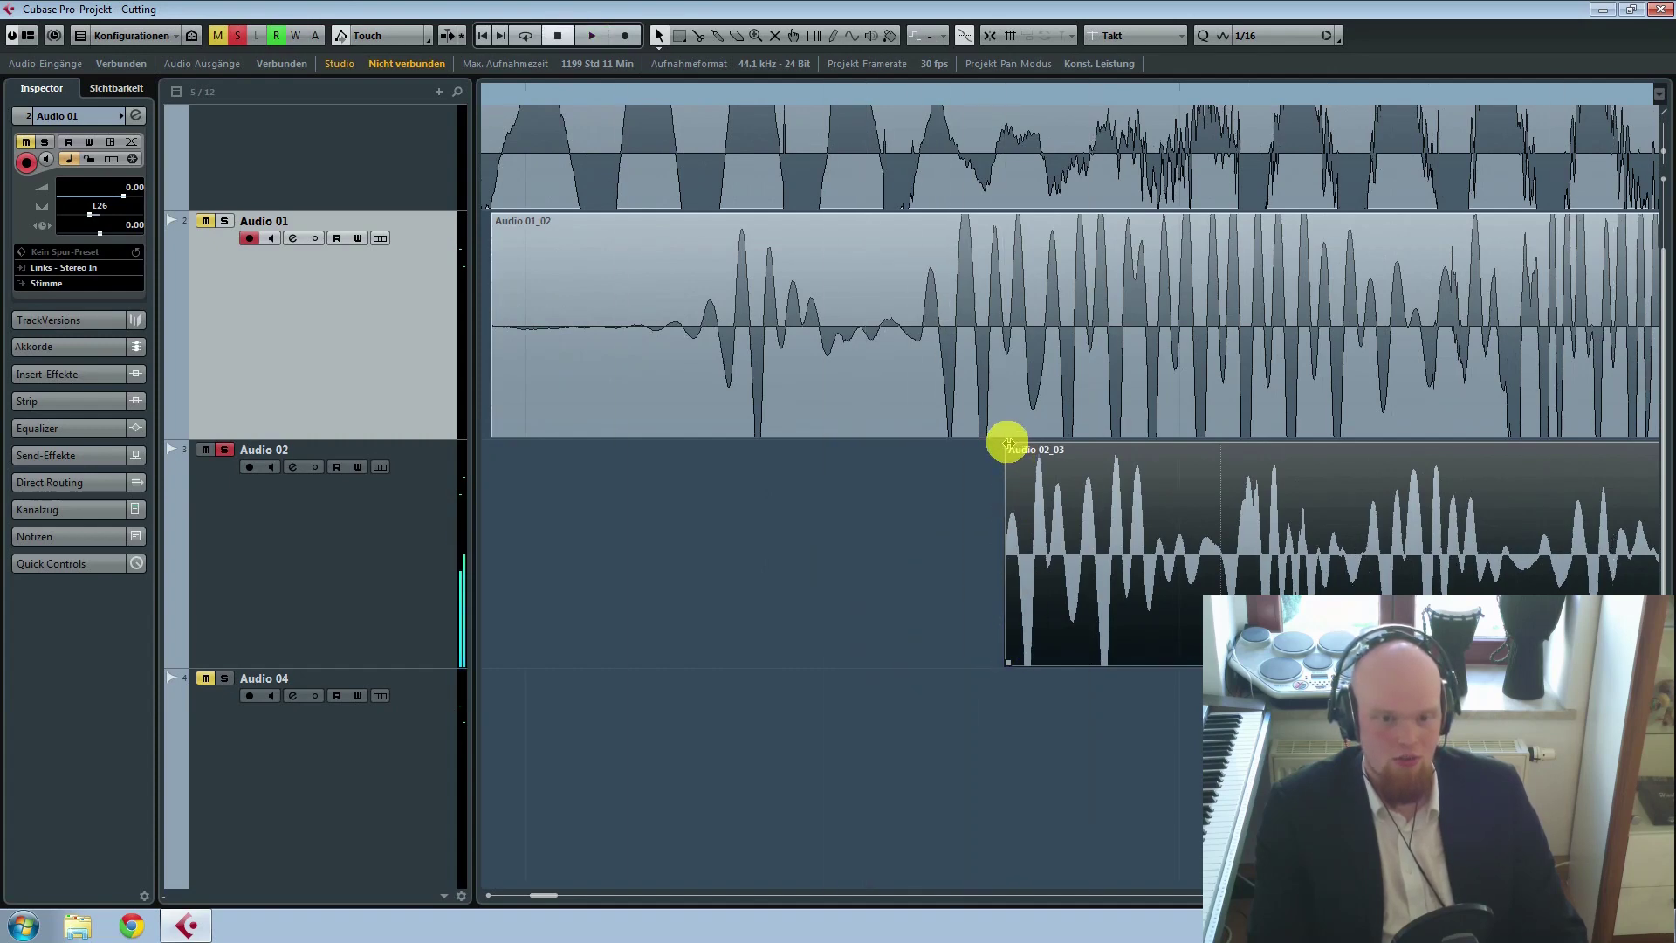
# Step: Add a short fade-in to Audio 02_03, extend the event's start slightly earlier, and play back the softened entry
pyautogui.moveTo(1008, 444); pyautogui.dragTo(1101, 443)
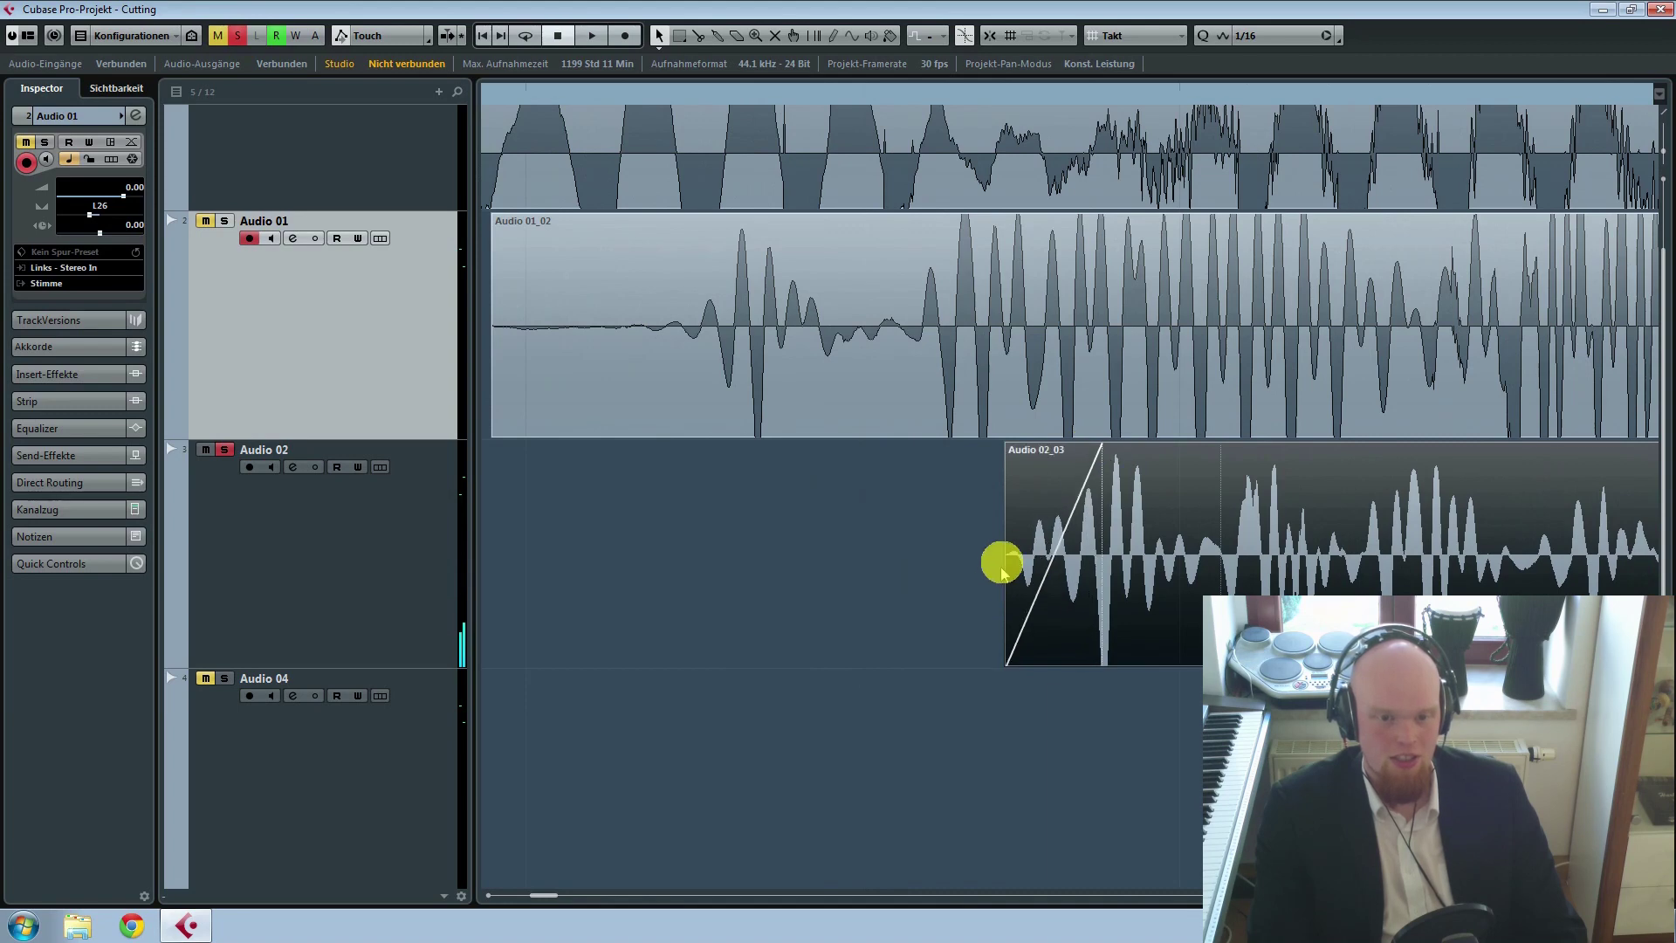
pyautogui.press('space')
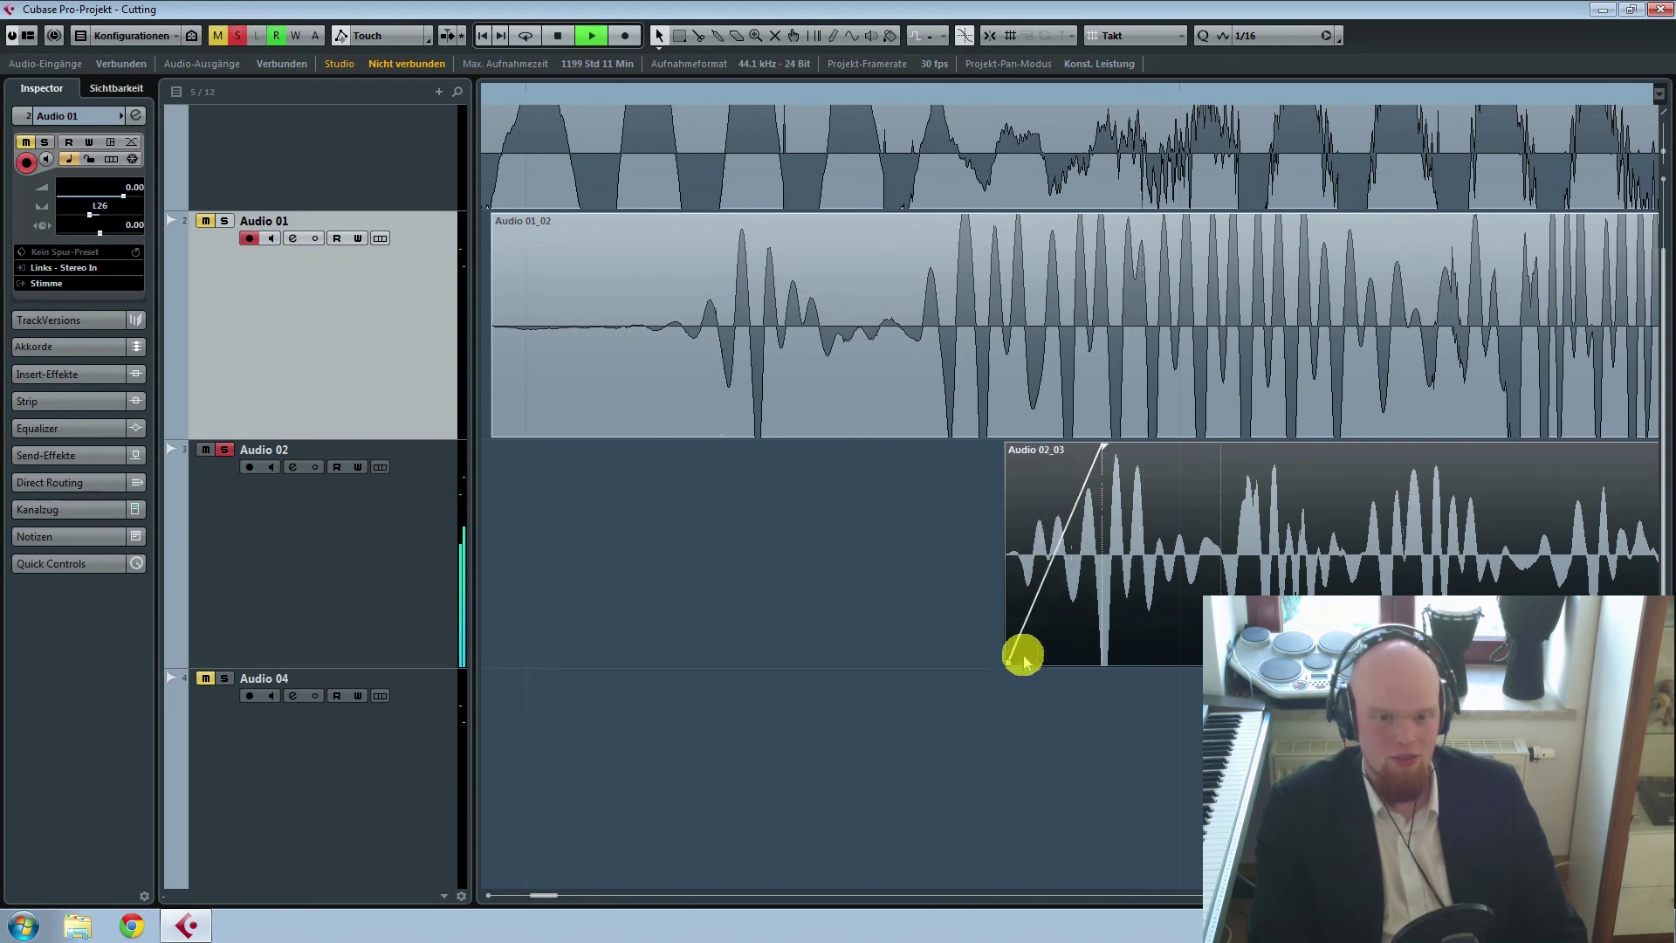
pyautogui.moveTo(1007, 662); pyautogui.dragTo(964, 667)
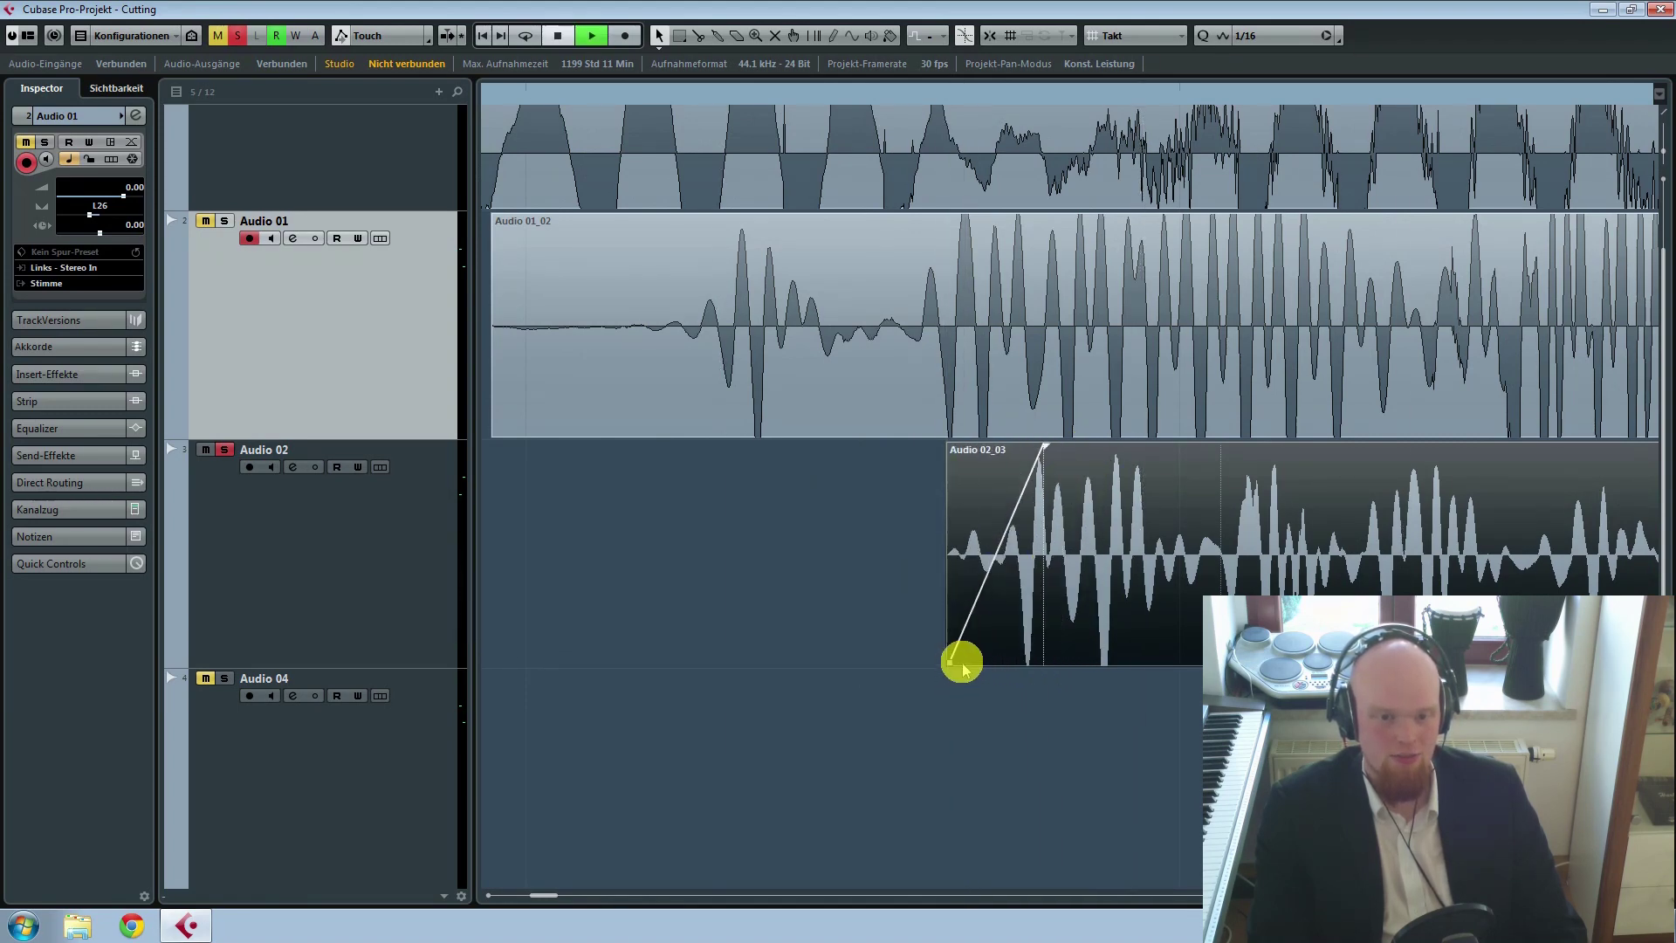
pyautogui.press('space')
pyautogui.click(677, 550)
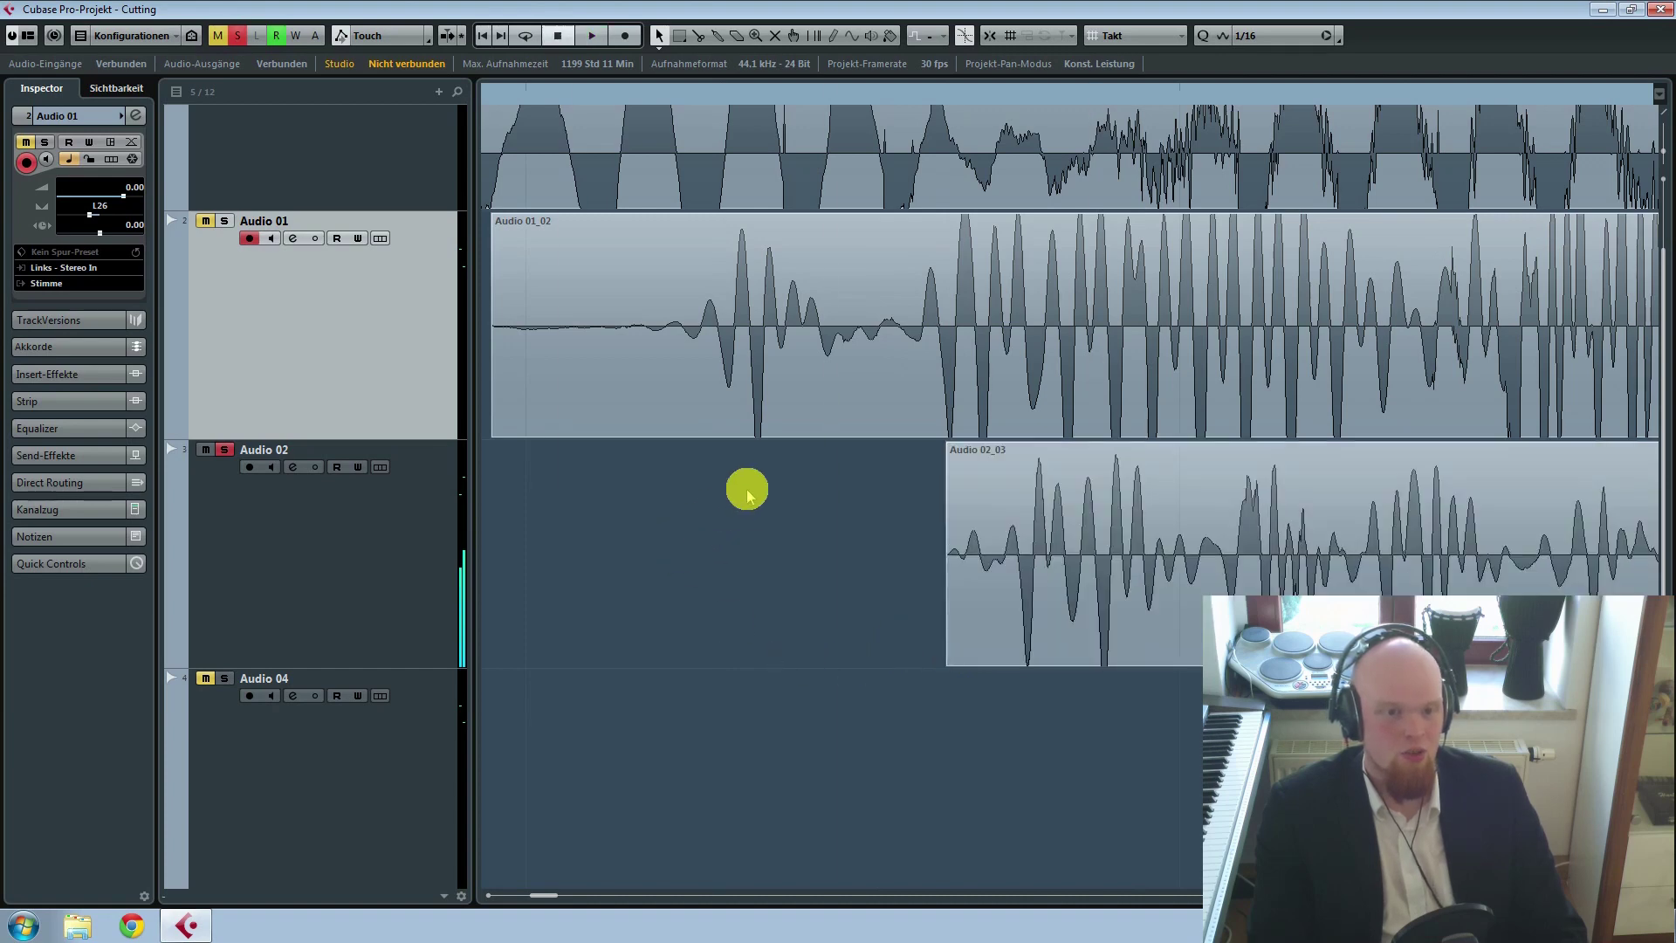
# Step: Solo Audio 01 and trim the start of Audio 01_02 into its first word with a short fade-in, checking the entry by playback
pyautogui.scroll(-3, 748, 565)
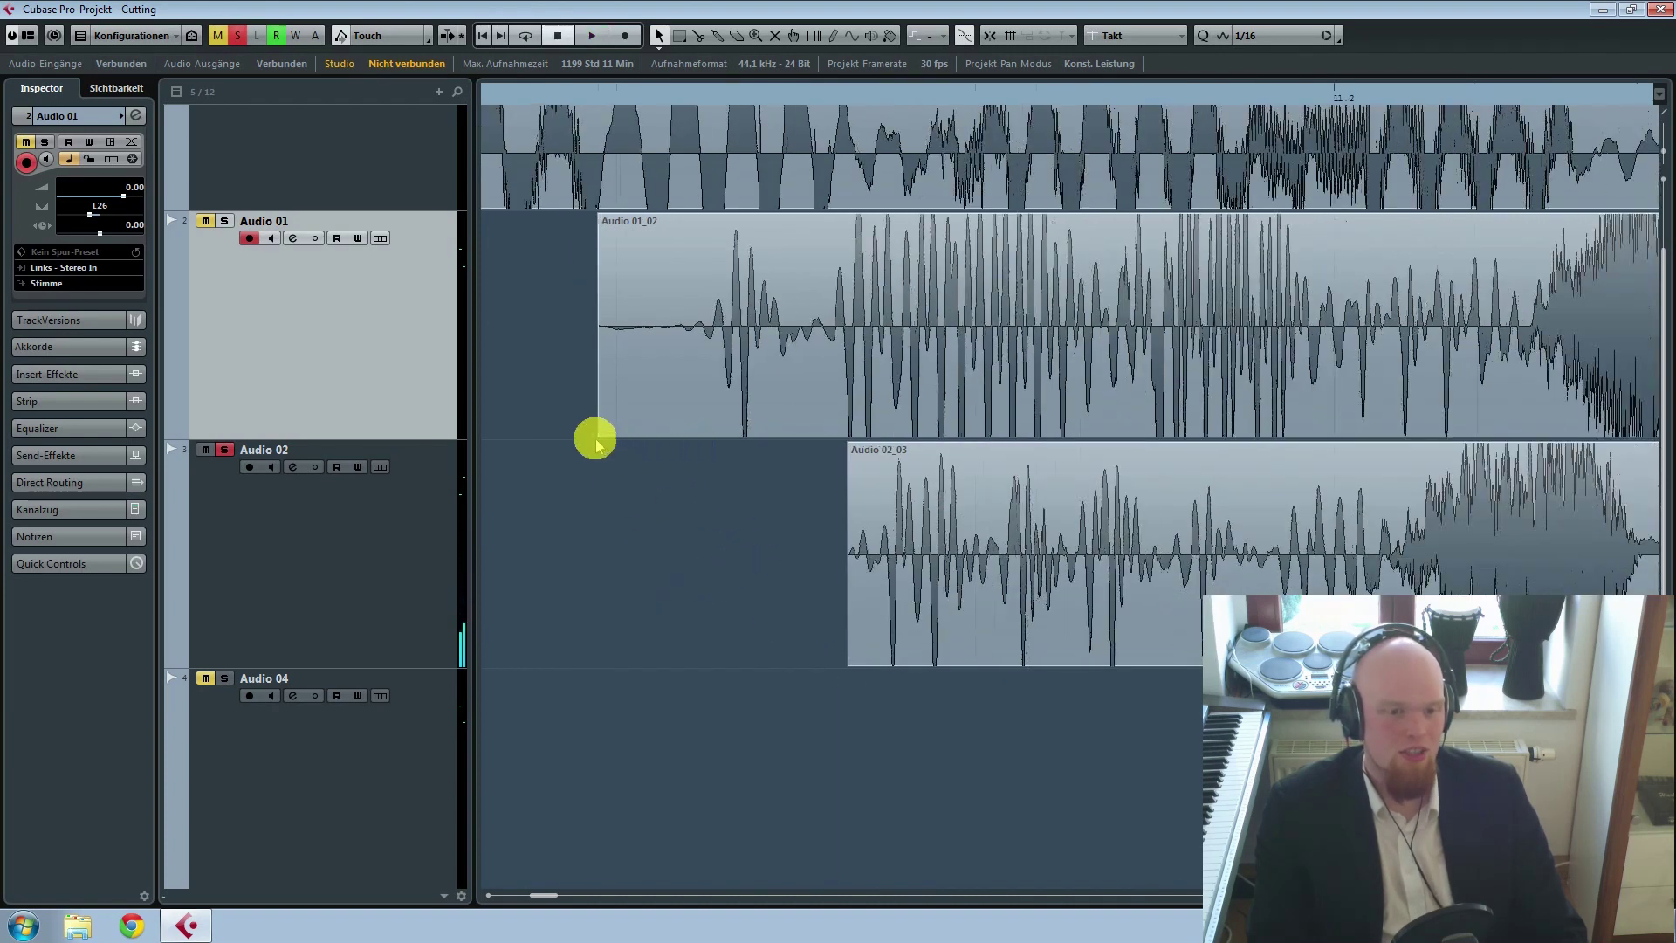
pyautogui.moveTo(598, 434); pyautogui.dragTo(822, 434)
pyautogui.click(225, 225)
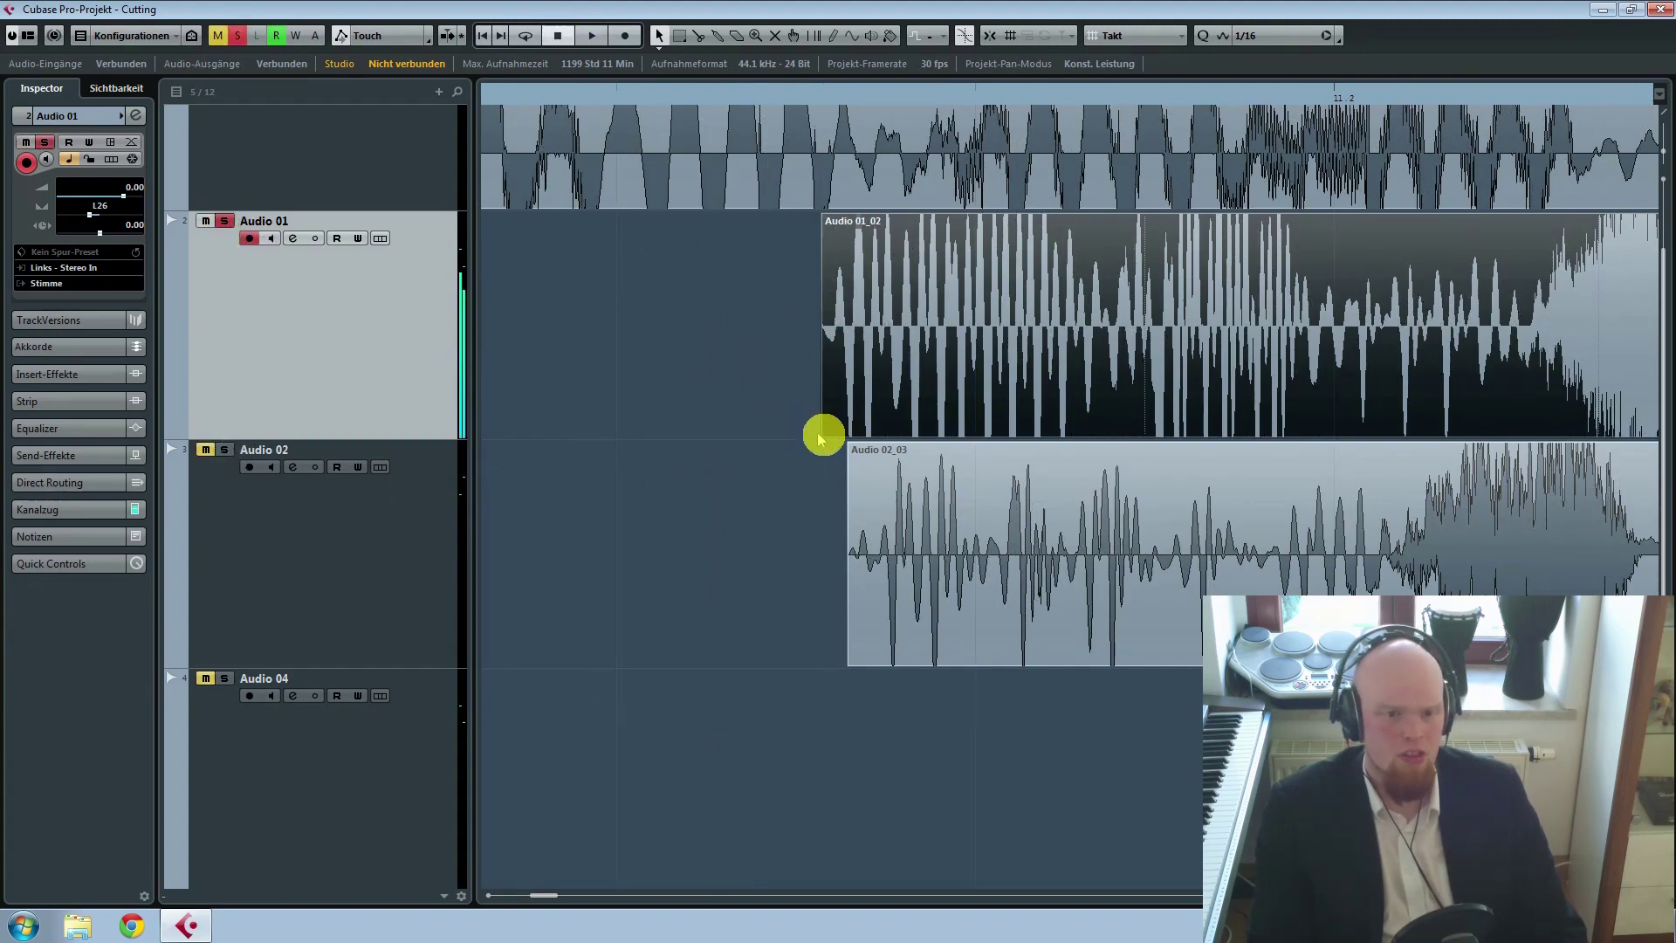
pyautogui.moveTo(821, 434); pyautogui.dragTo(928, 431)
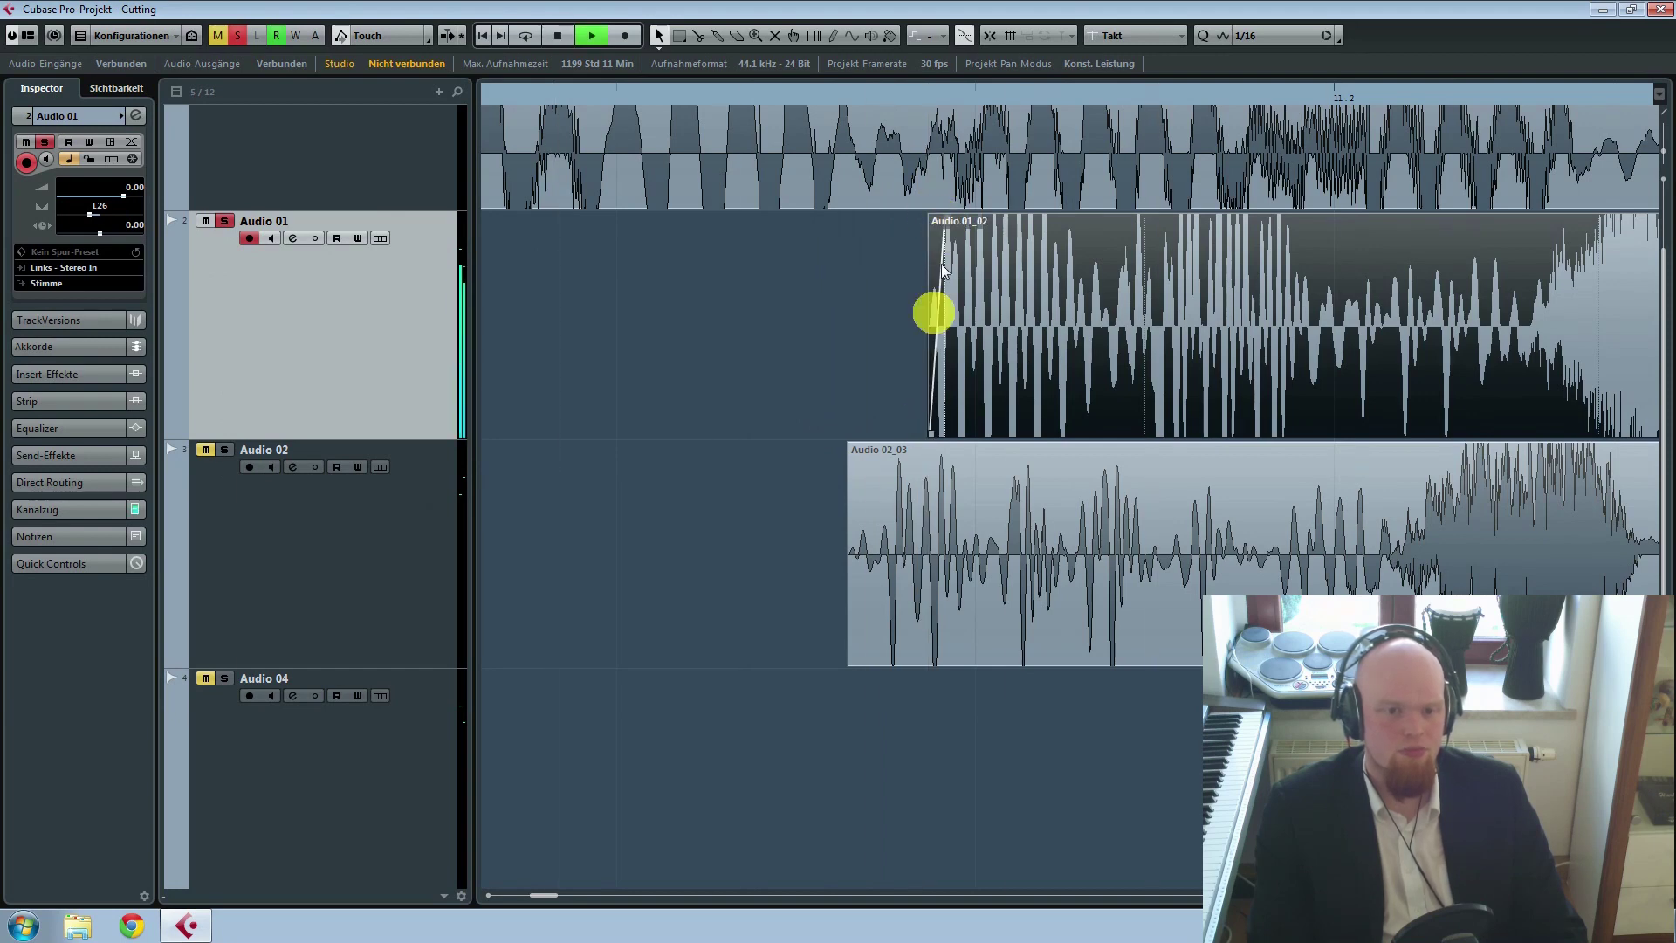
pyautogui.moveTo(931, 431); pyautogui.dragTo(975, 434)
pyautogui.press('space')
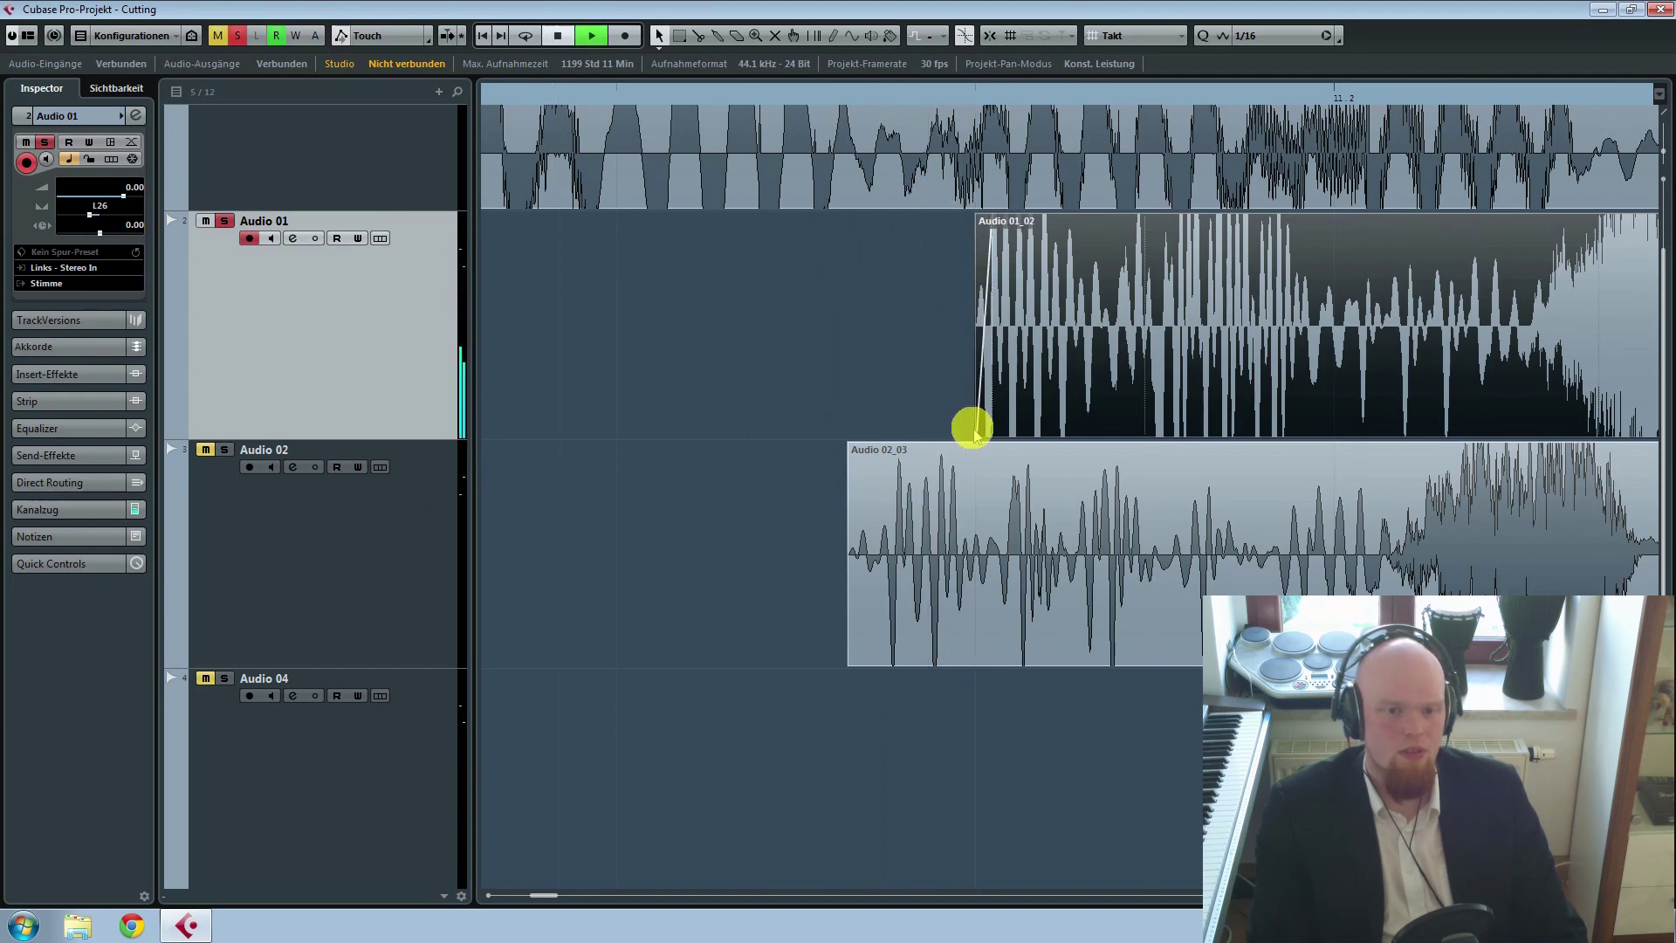
pyautogui.press('space')
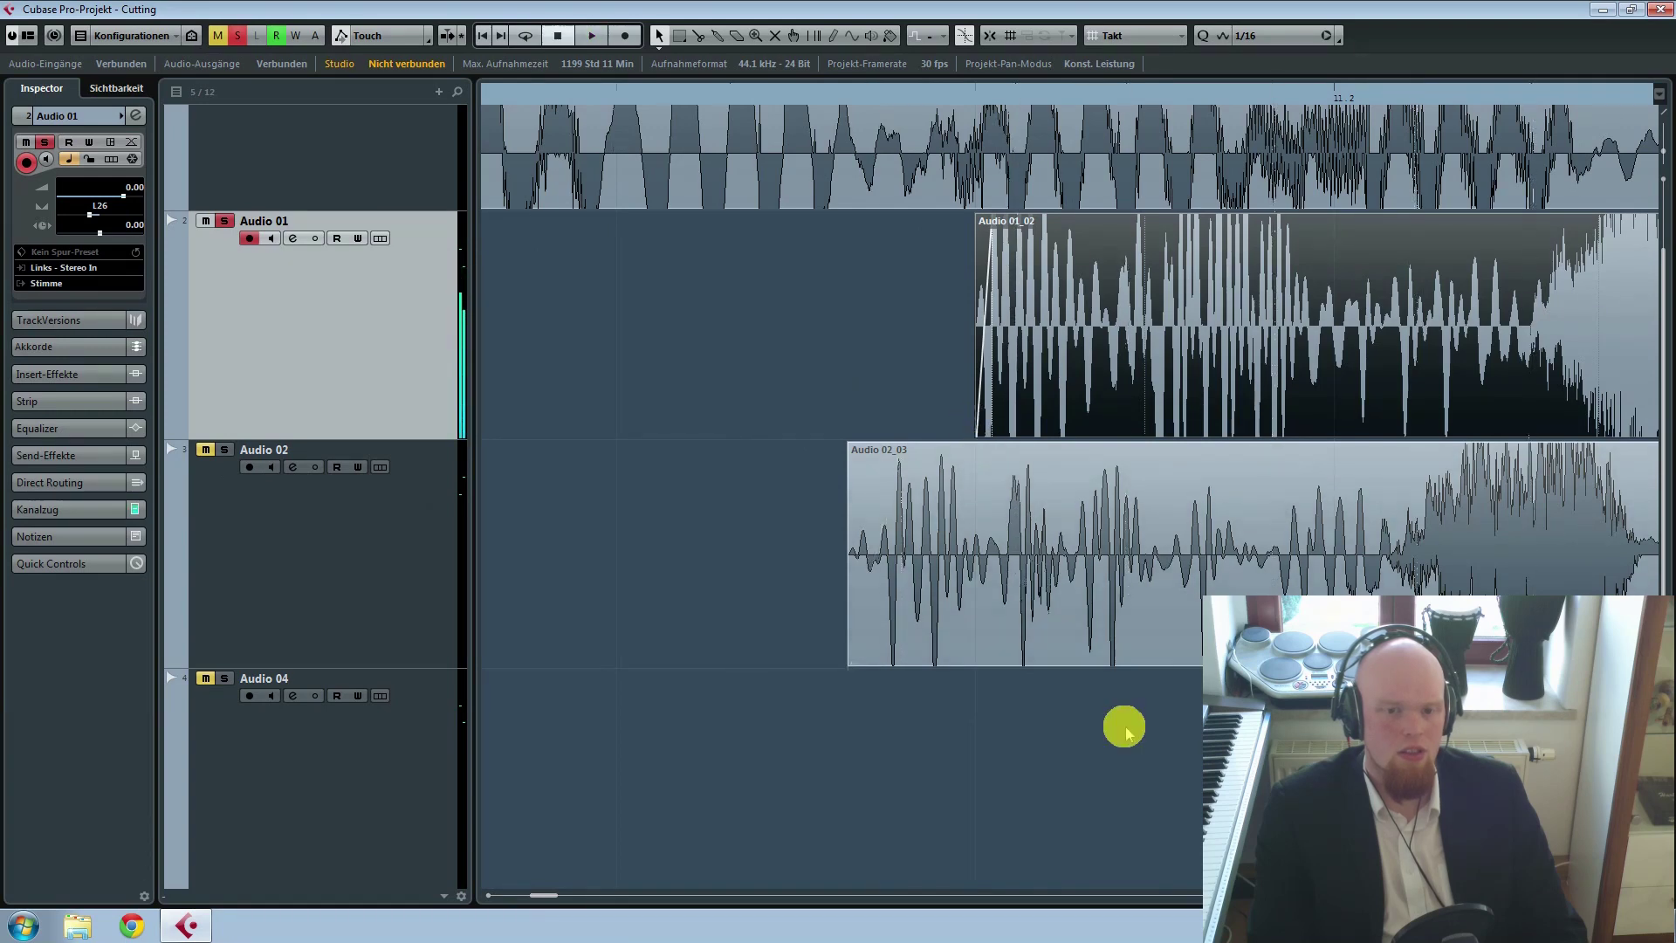
# Step: Solo Audio 02 together with Audio 01 and play back both trimmed vocal entries
pyautogui.click(1124, 730)
pyautogui.click(226, 450)
pyautogui.press('g')
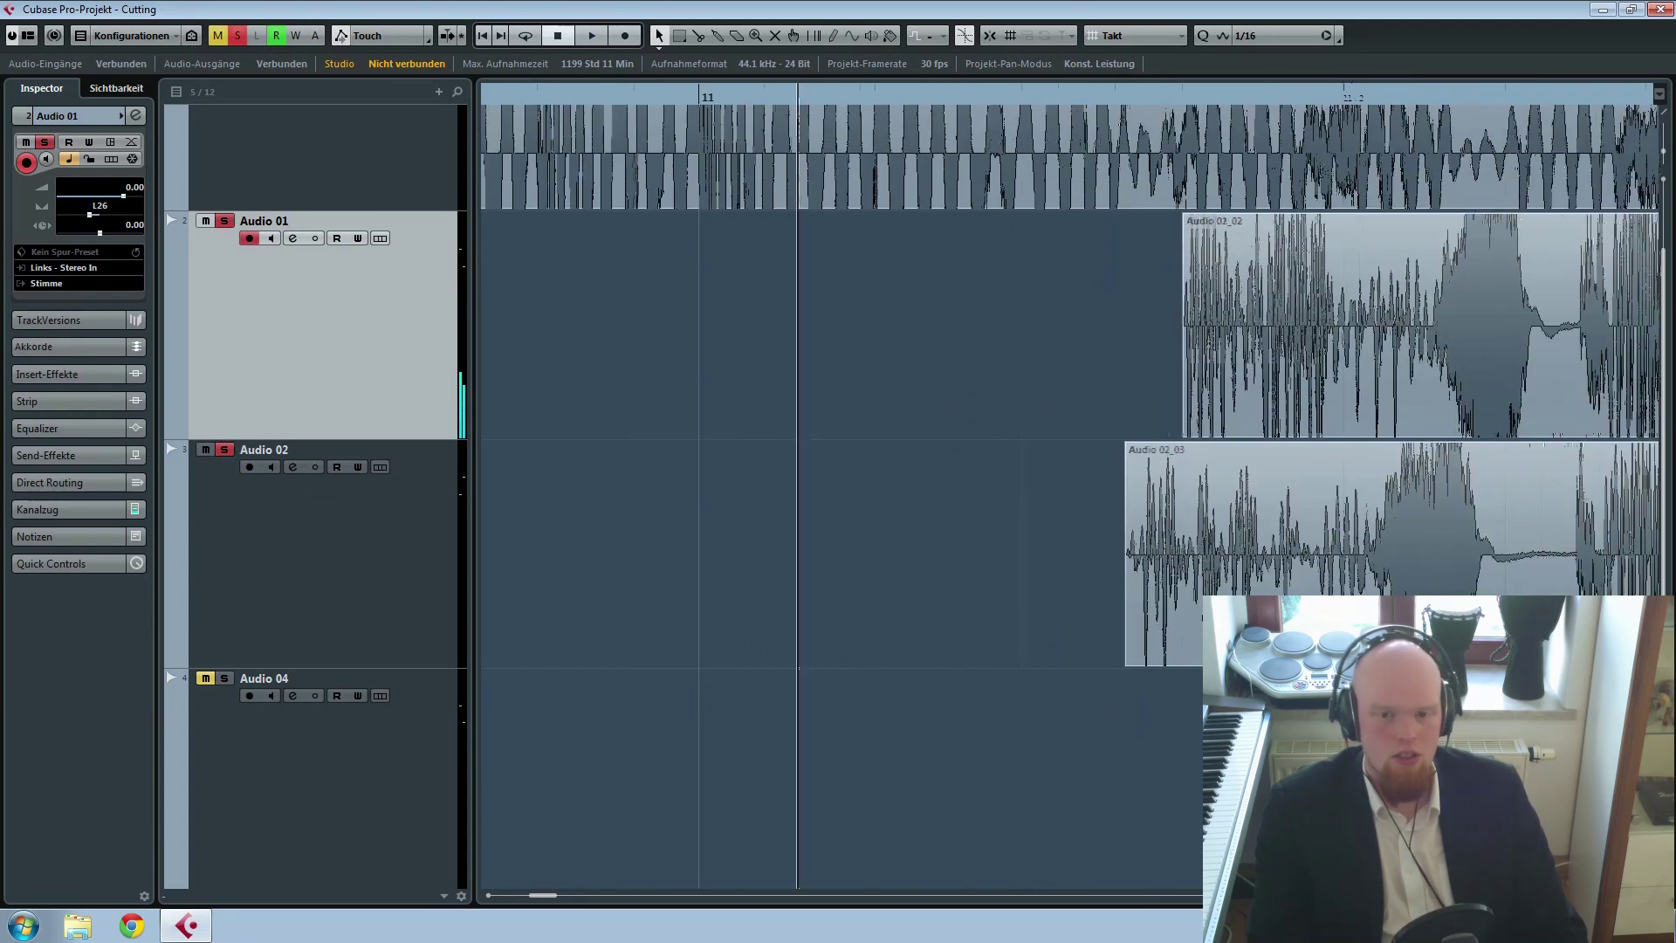
pyautogui.hscroll(8, 1071, 498)
pyautogui.press('space')
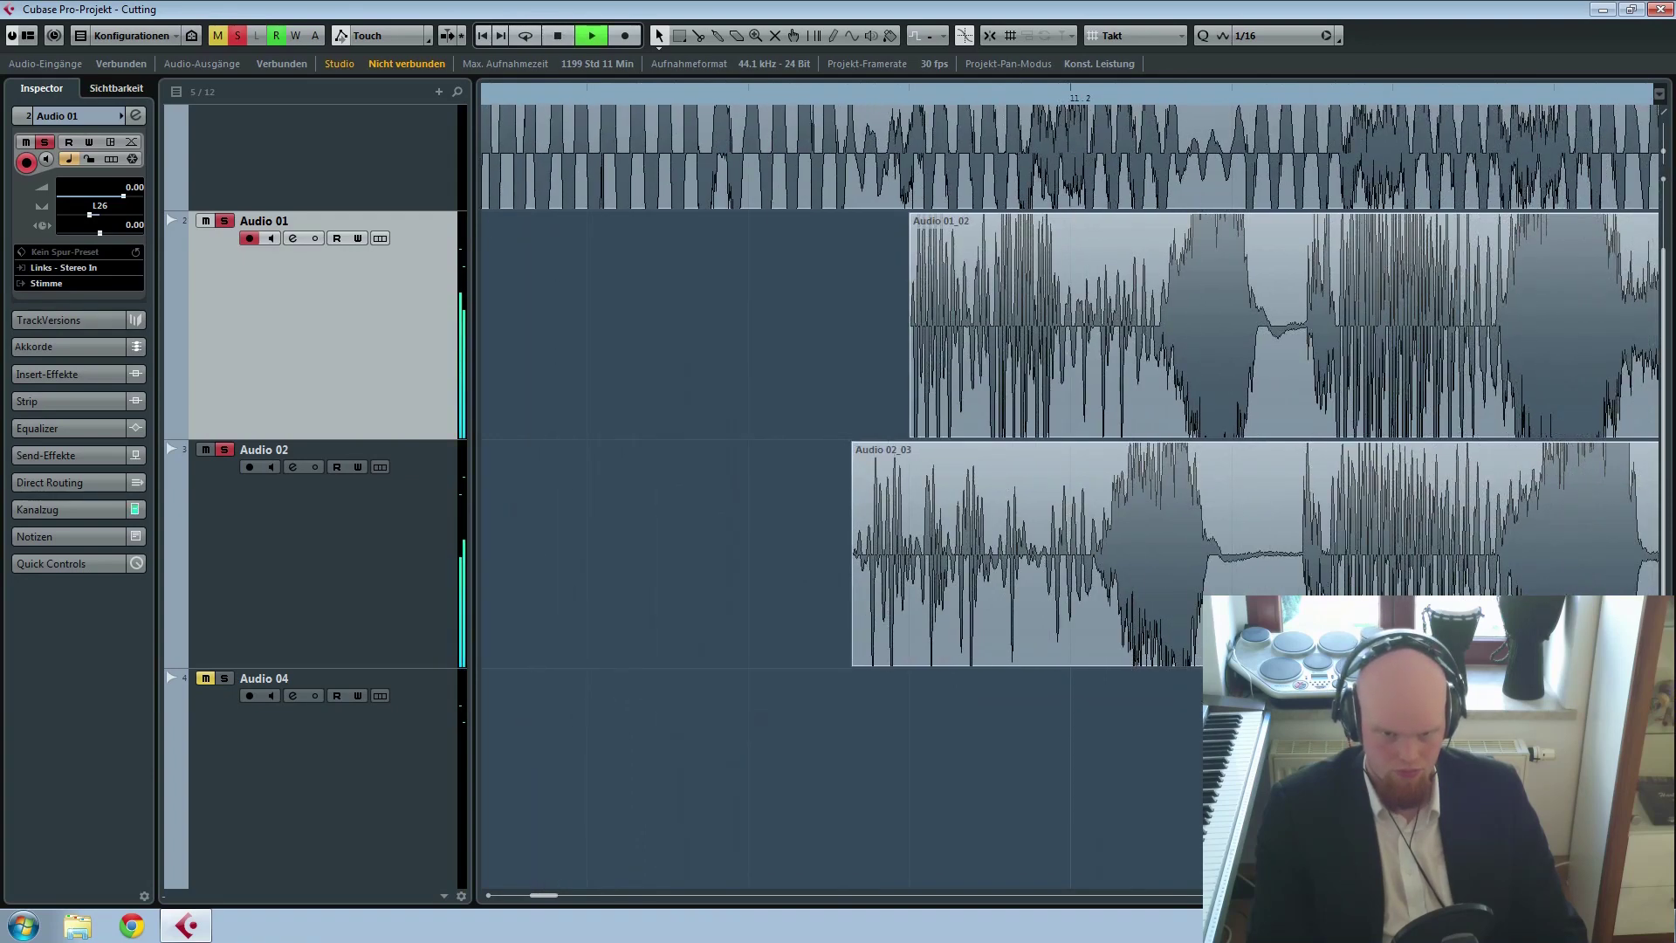
pyautogui.press('space')
pyautogui.hscroll(9, 1070, 497)
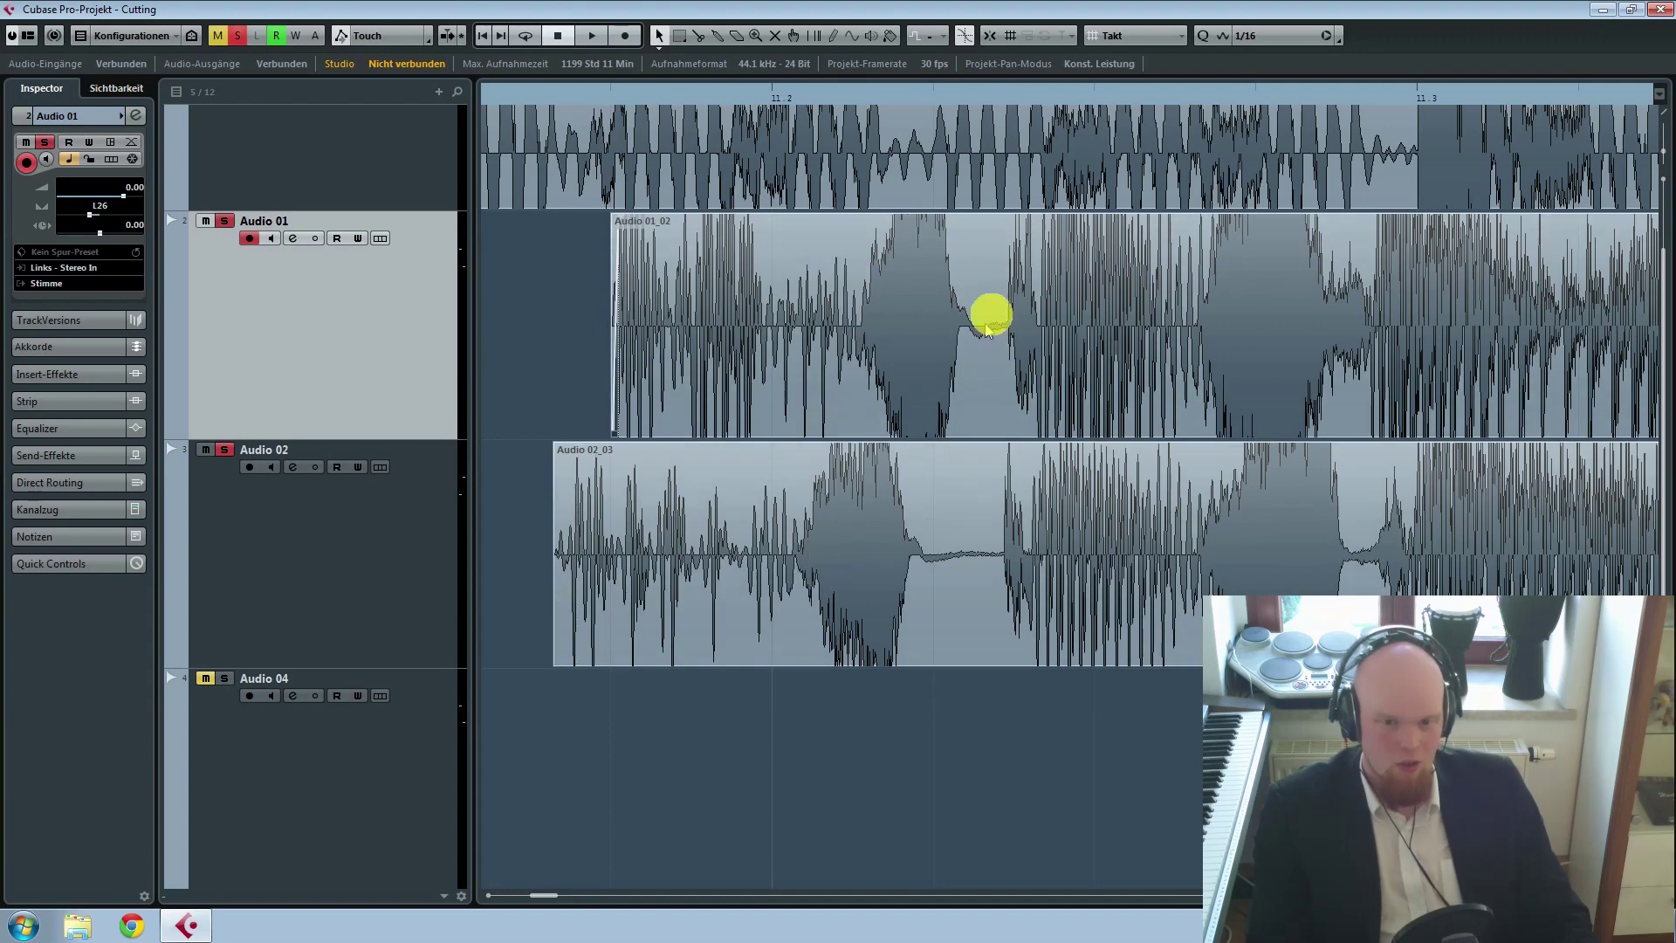
# Step: Split Audio 02_03 in the quiet pause after its first word, and return to object selection
pyautogui.rightClick(1064, 563)
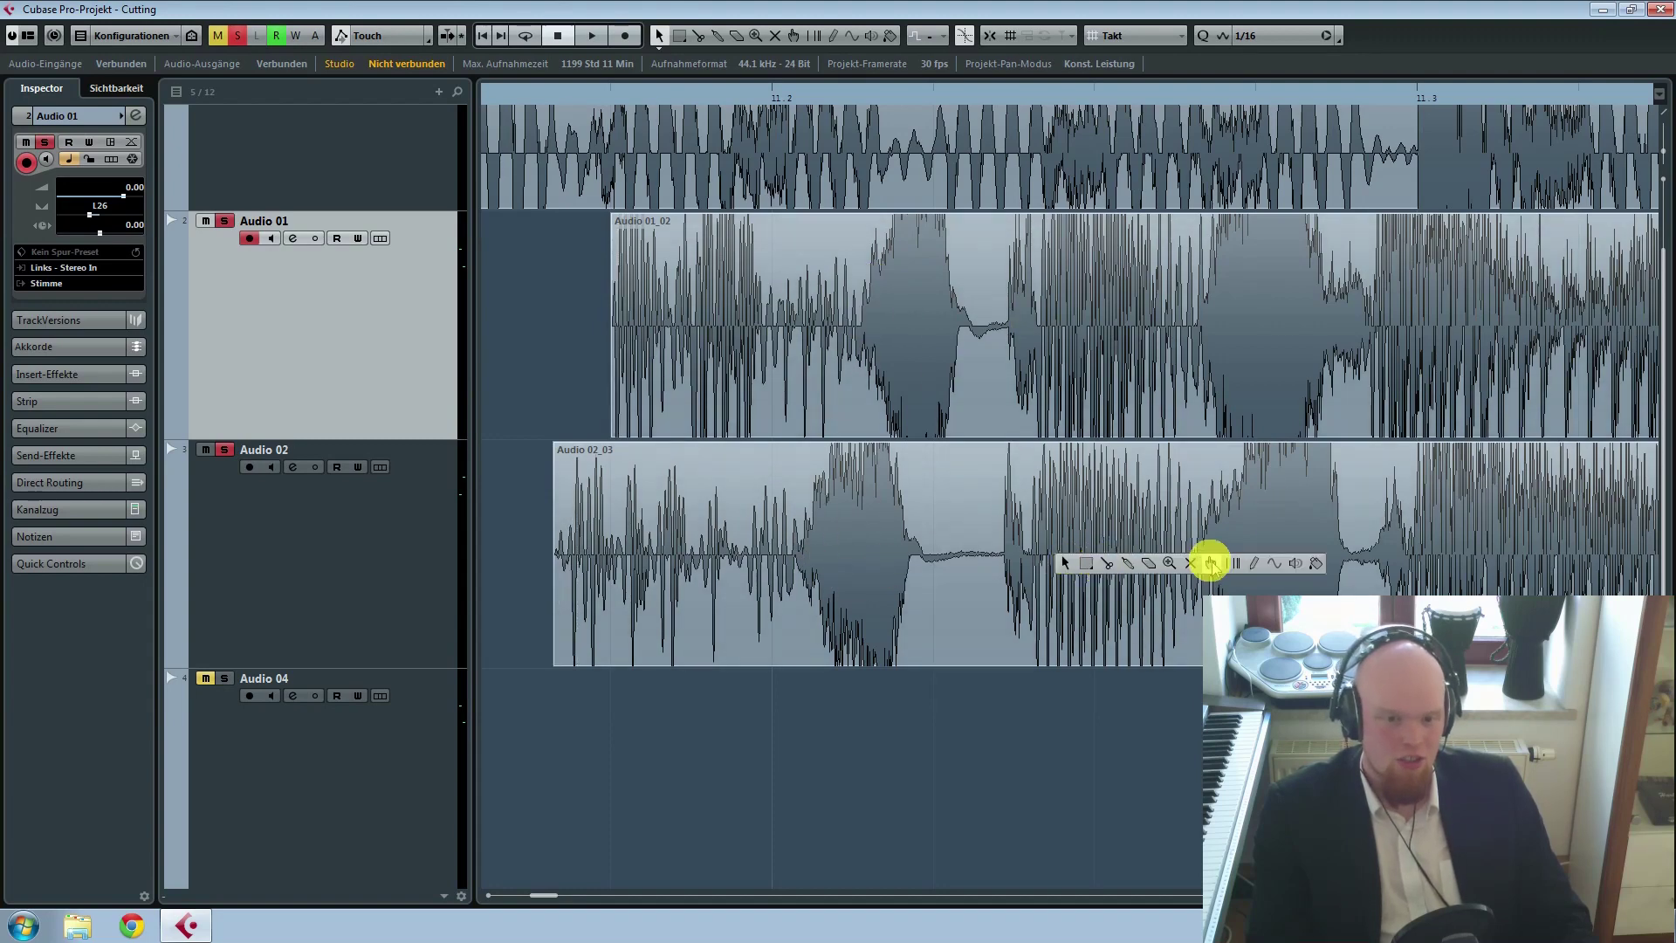
pyautogui.click(1105, 564)
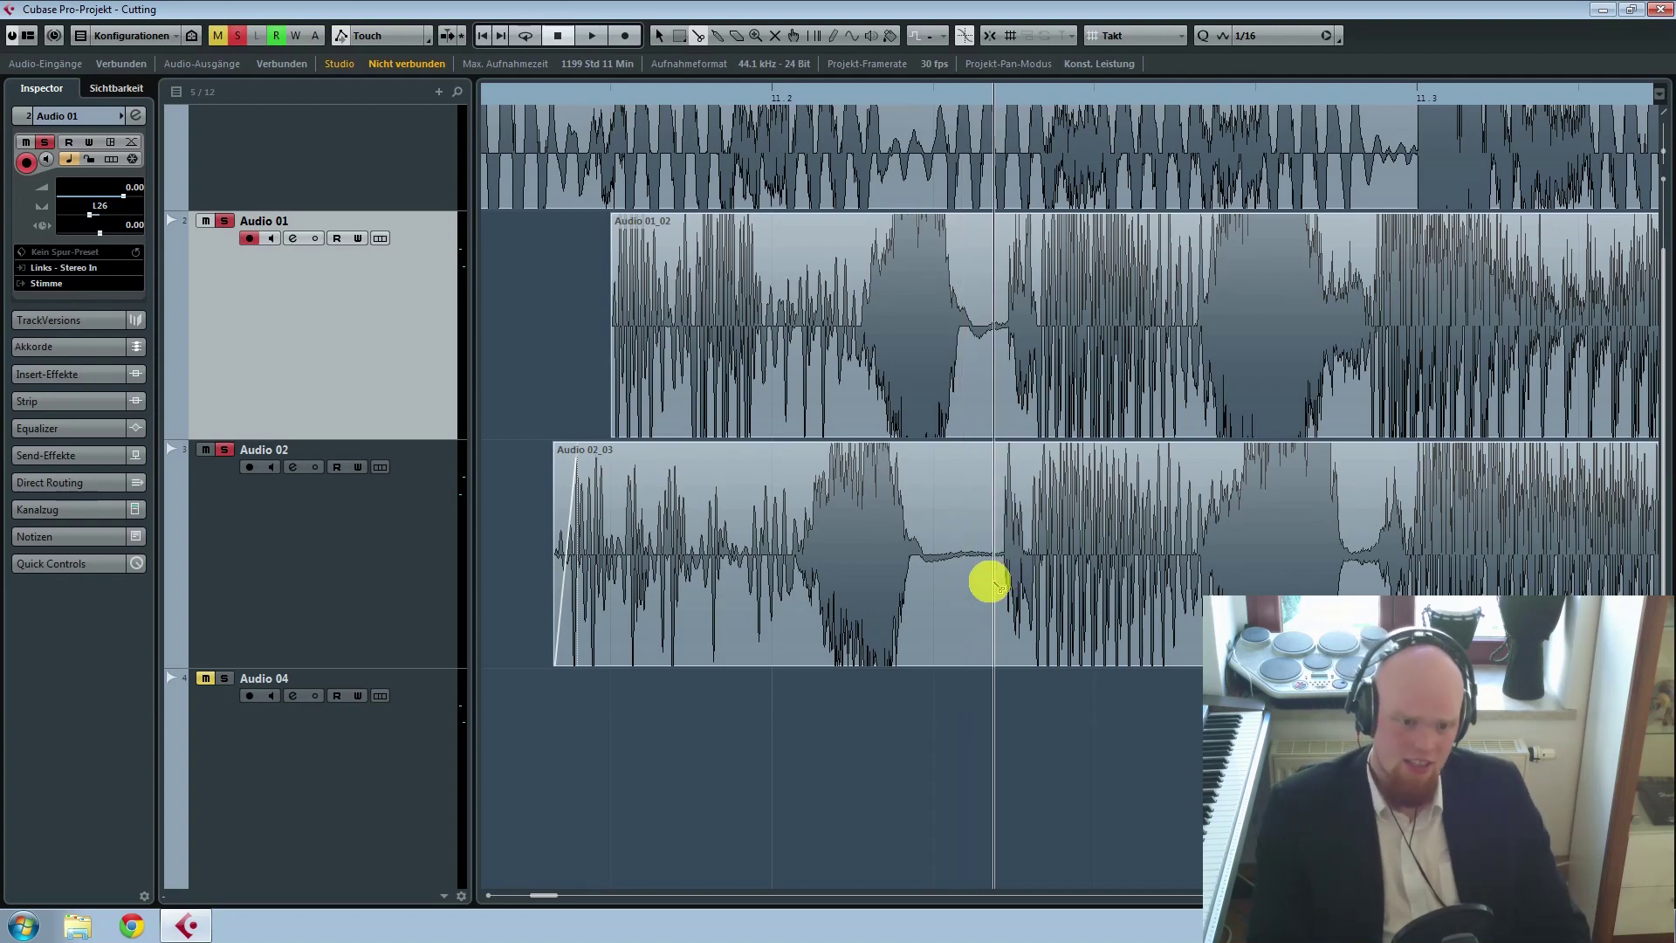
pyautogui.click(991, 583)
pyautogui.press('1')
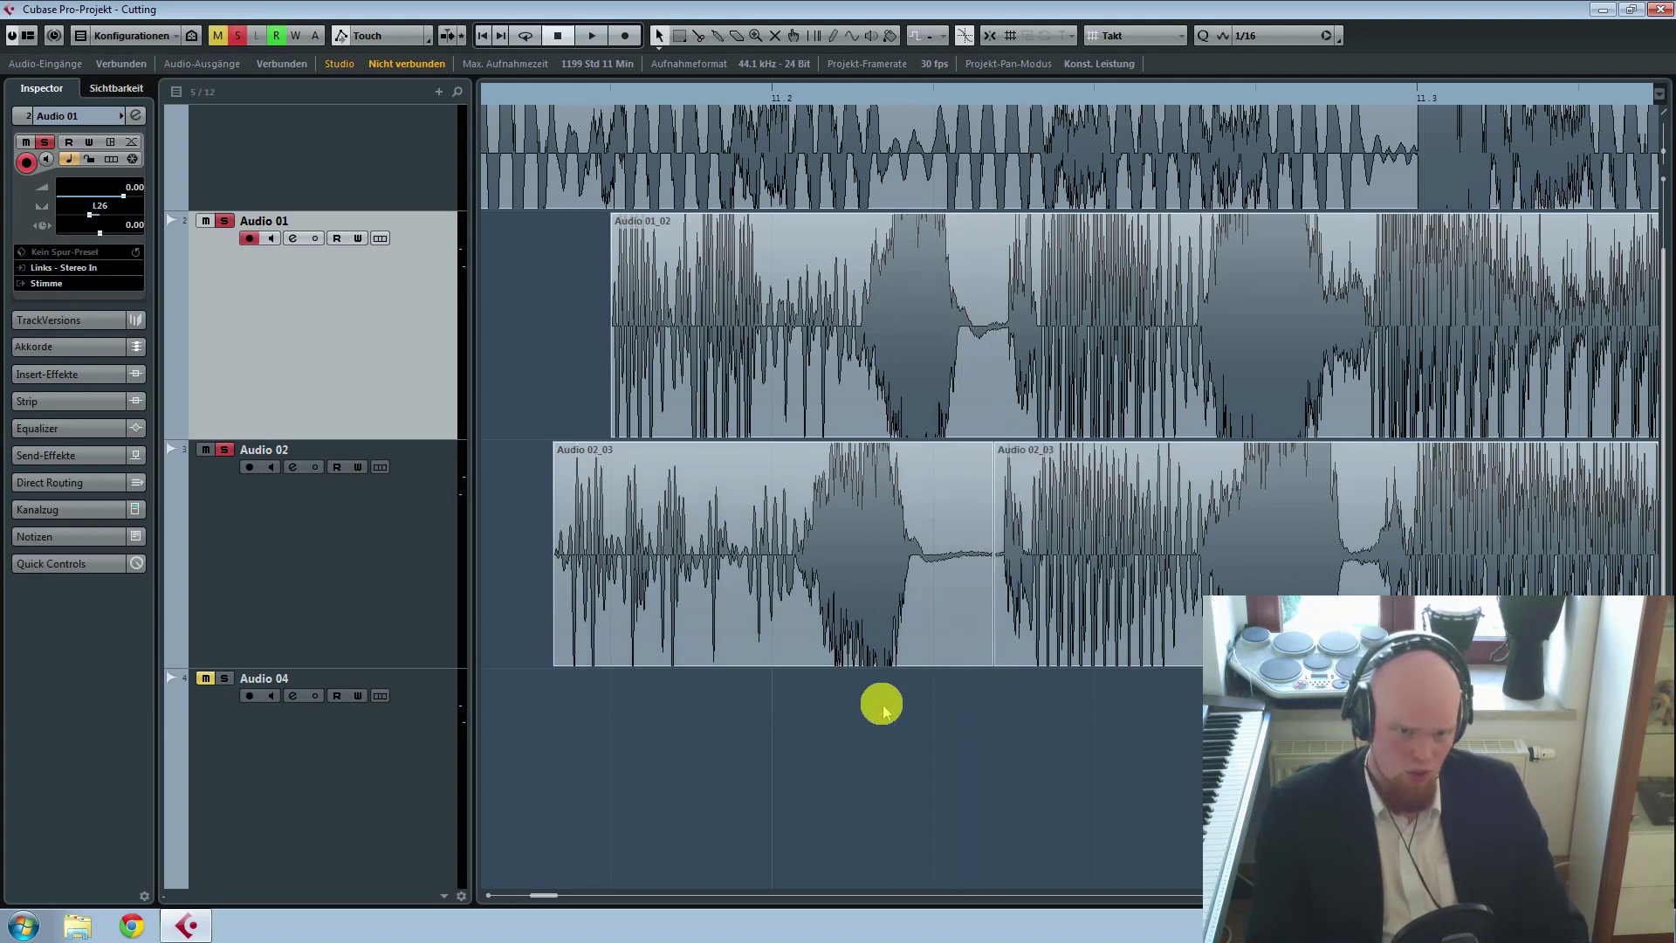
# Step: Trim the end of the first Audio 02_03 part within the pause, and move that part later to align with Audio 01
pyautogui.moveTo(984, 666); pyautogui.dragTo(952, 664)
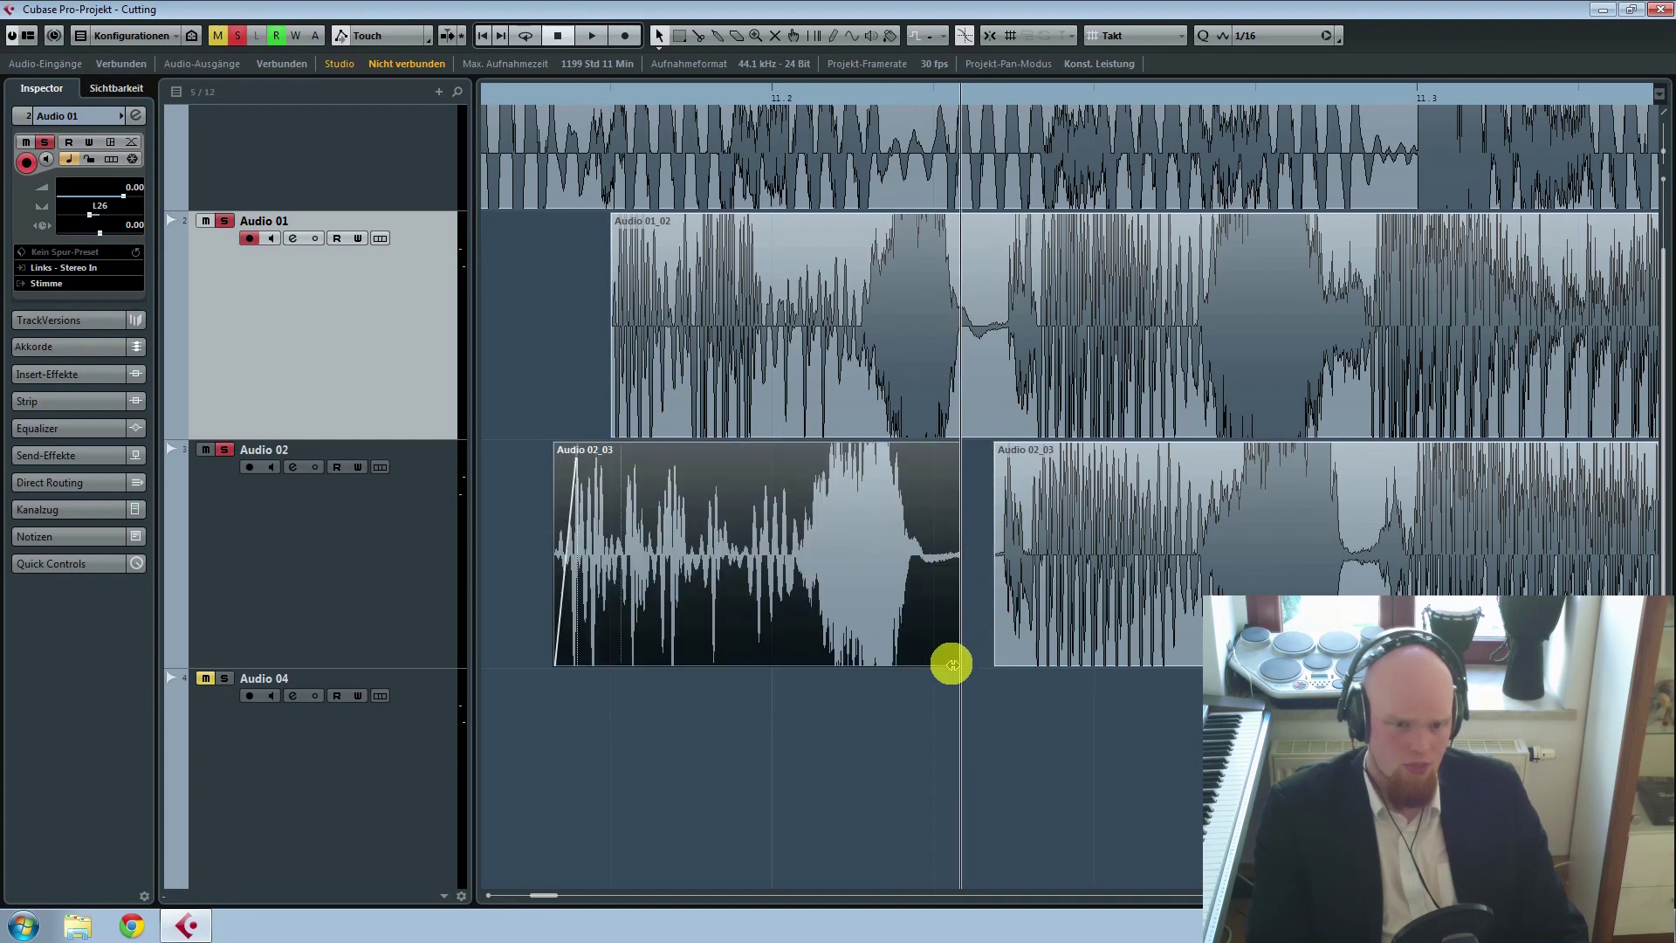
pyautogui.moveTo(809, 599)
pyautogui.mouseDown()
pyautogui.moveTo(851, 616)
pyautogui.moveTo(816, 614)
pyautogui.mouseUp()
pyautogui.scroll(2, 825, 594)
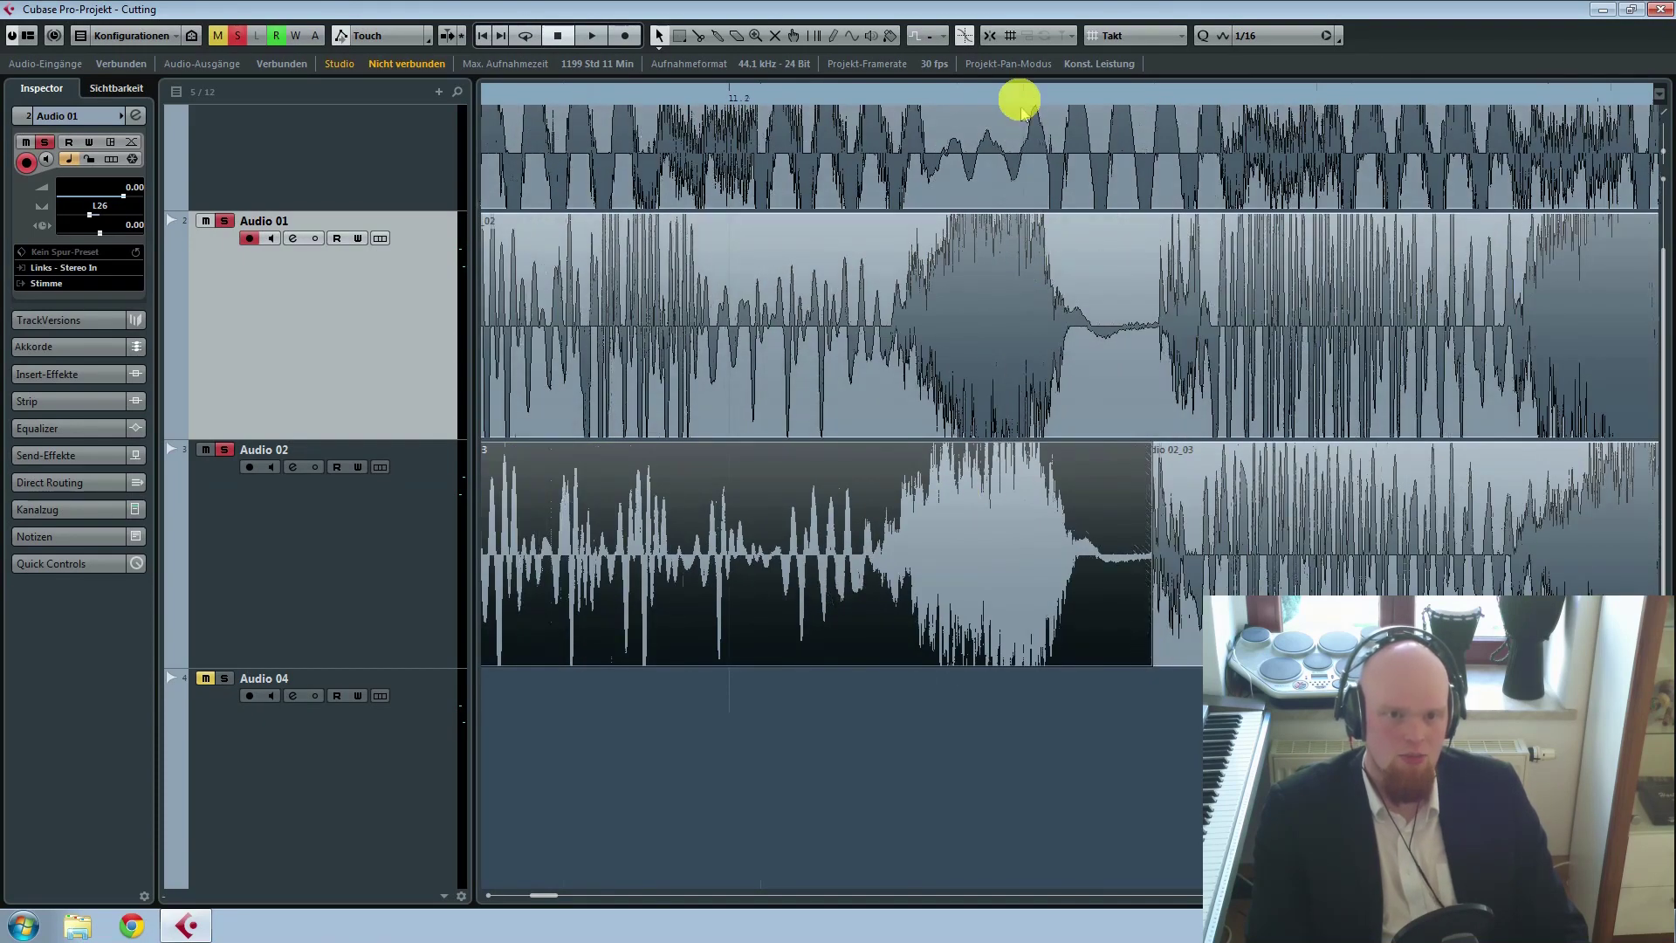
# Step: Place the playback cursor in the pause after the first word, and examine the overlap between the two Audio 02_03 parts
pyautogui.moveTo(1012, 93); pyautogui.dragTo(1163, 159)
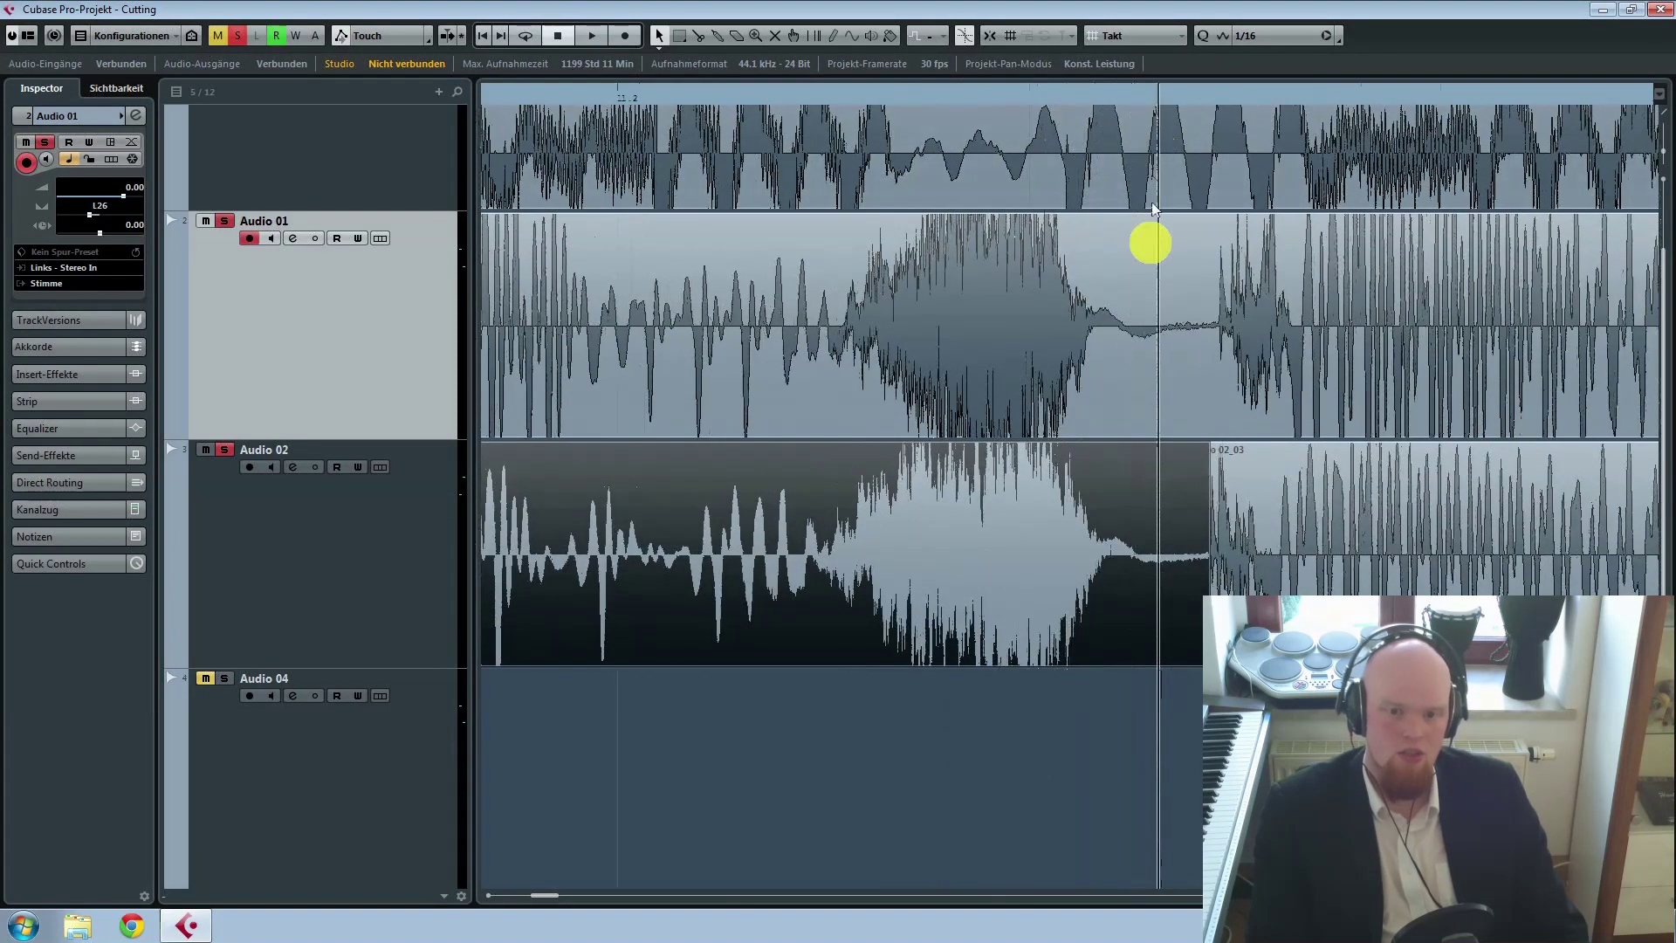
pyautogui.click(1236, 729)
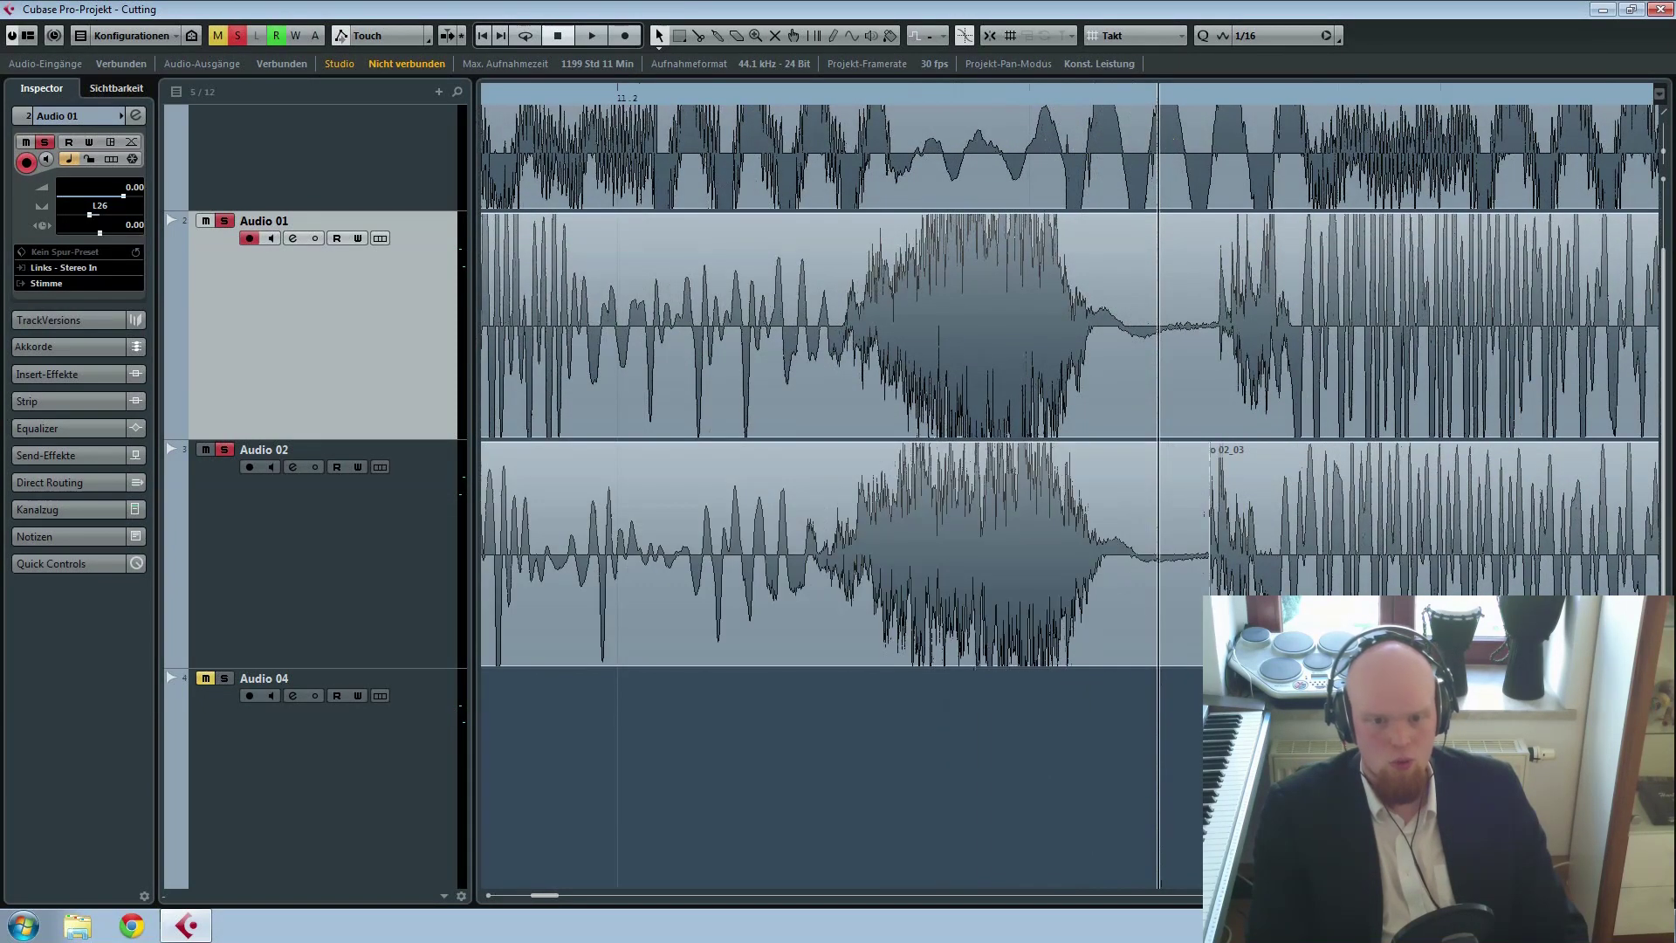
pyautogui.hscroll(2, 1118, 678)
pyautogui.click(985, 593)
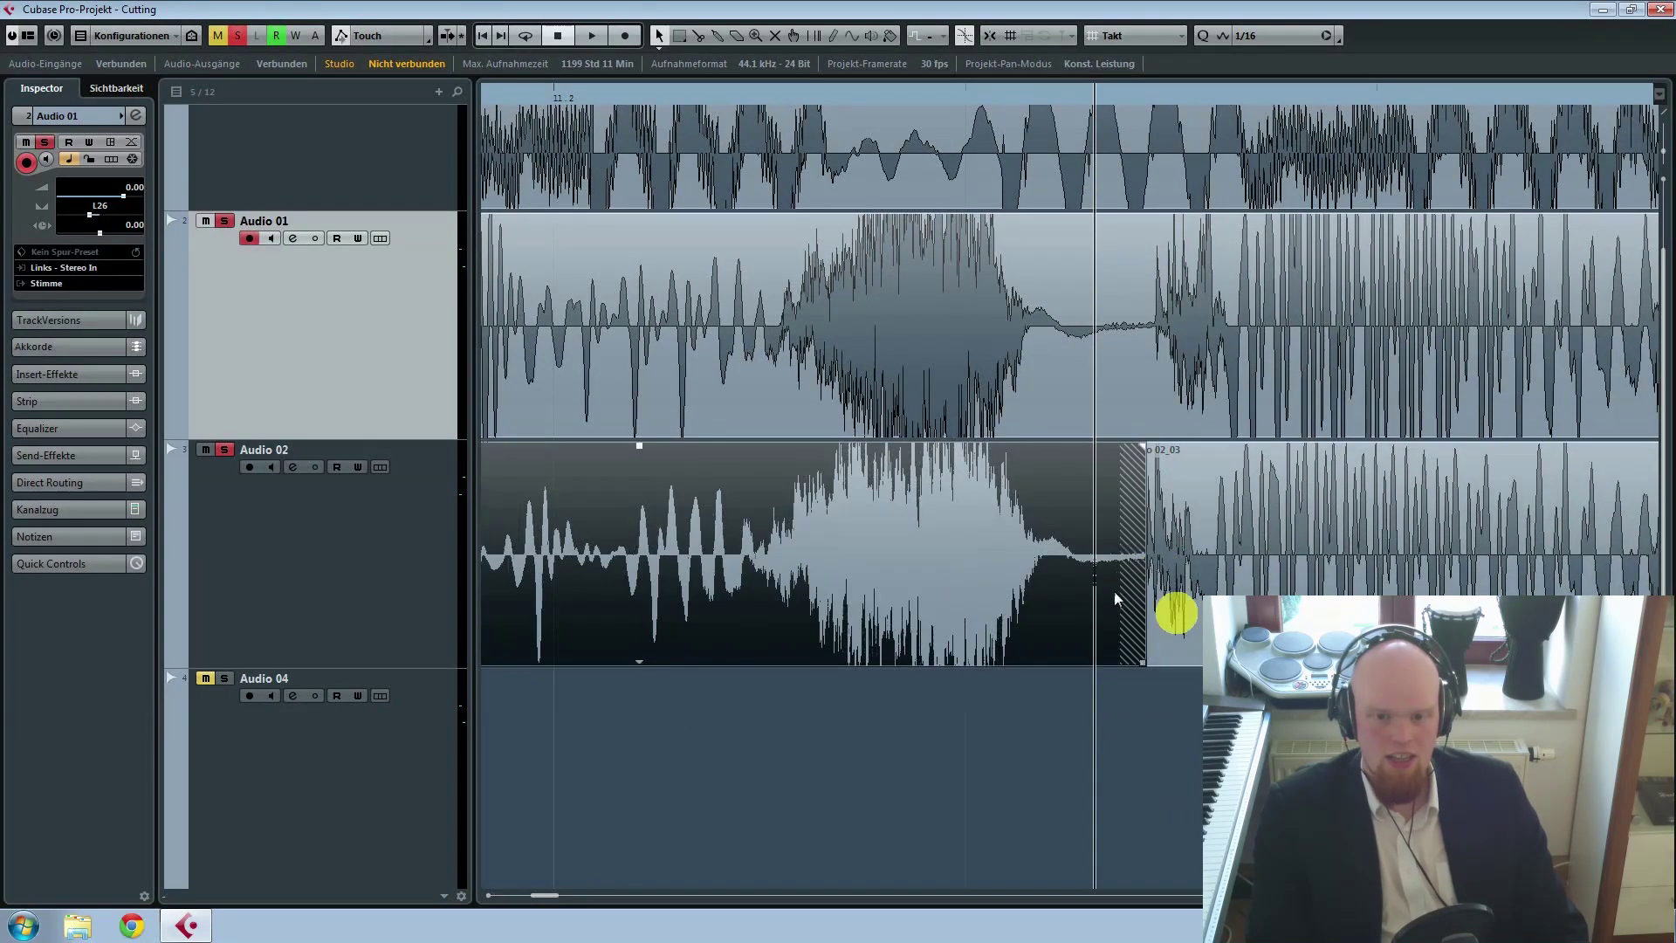
pyautogui.click(1237, 726)
pyautogui.hscroll(8, 1238, 726)
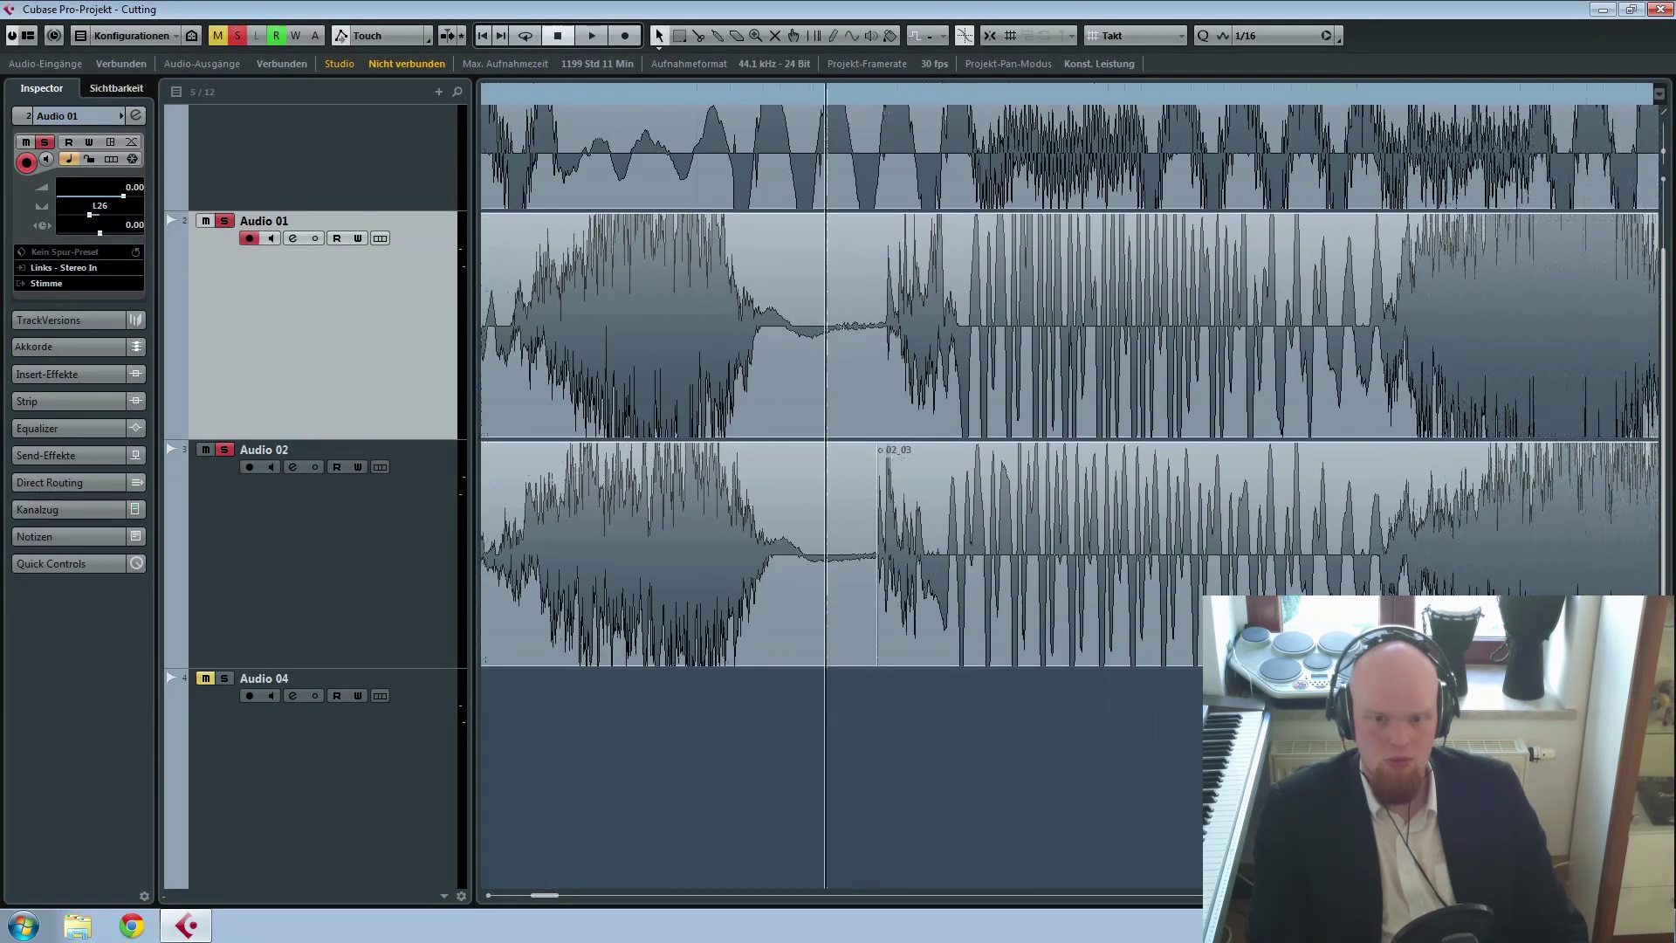
pyautogui.click(909, 535)
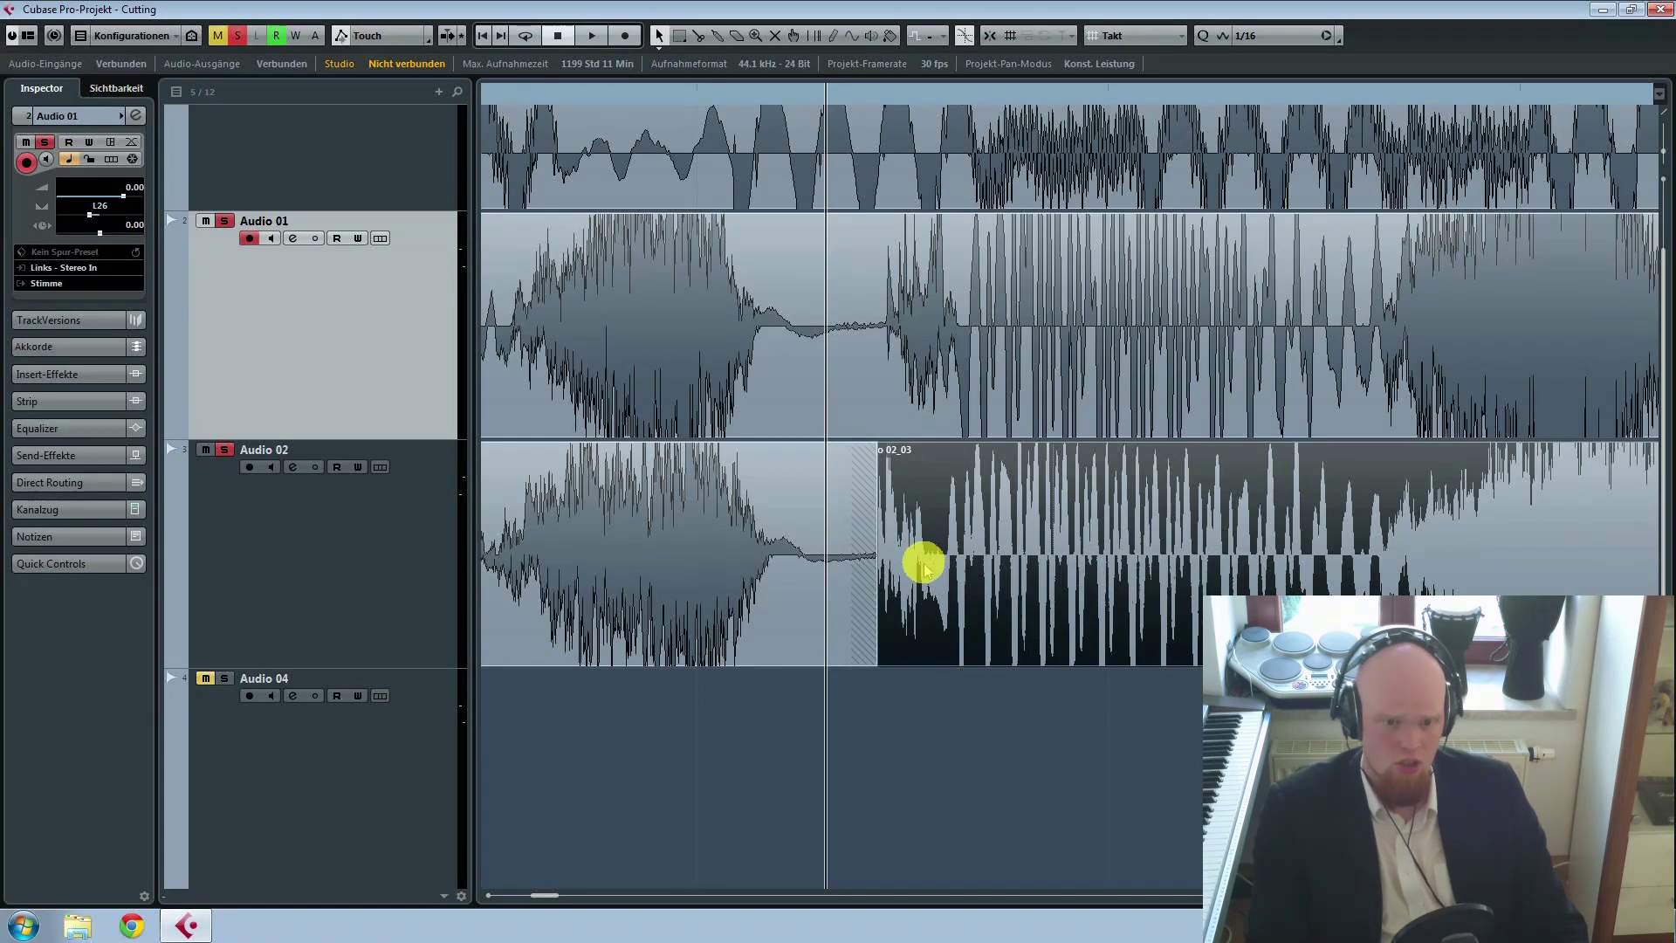
pyautogui.click(1336, 742)
# Step: Play back both soloed vocals from the pause to compare the timing of the second word
pyautogui.scroll(-1, 1335, 742)
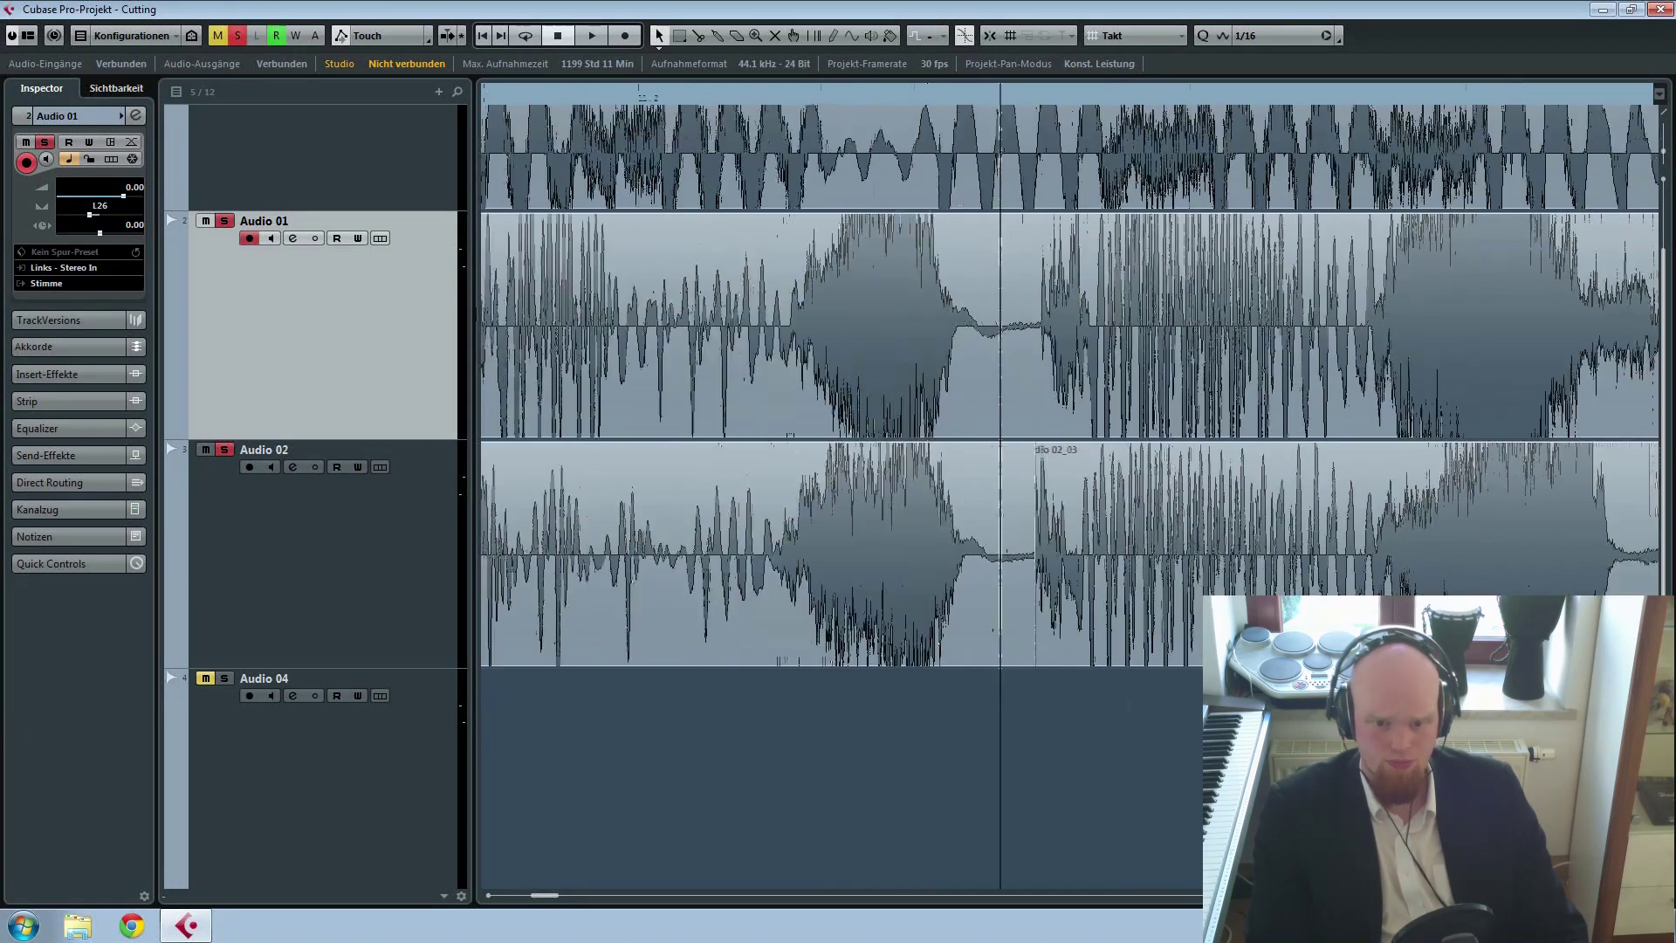
pyautogui.hscroll(1, 1336, 742)
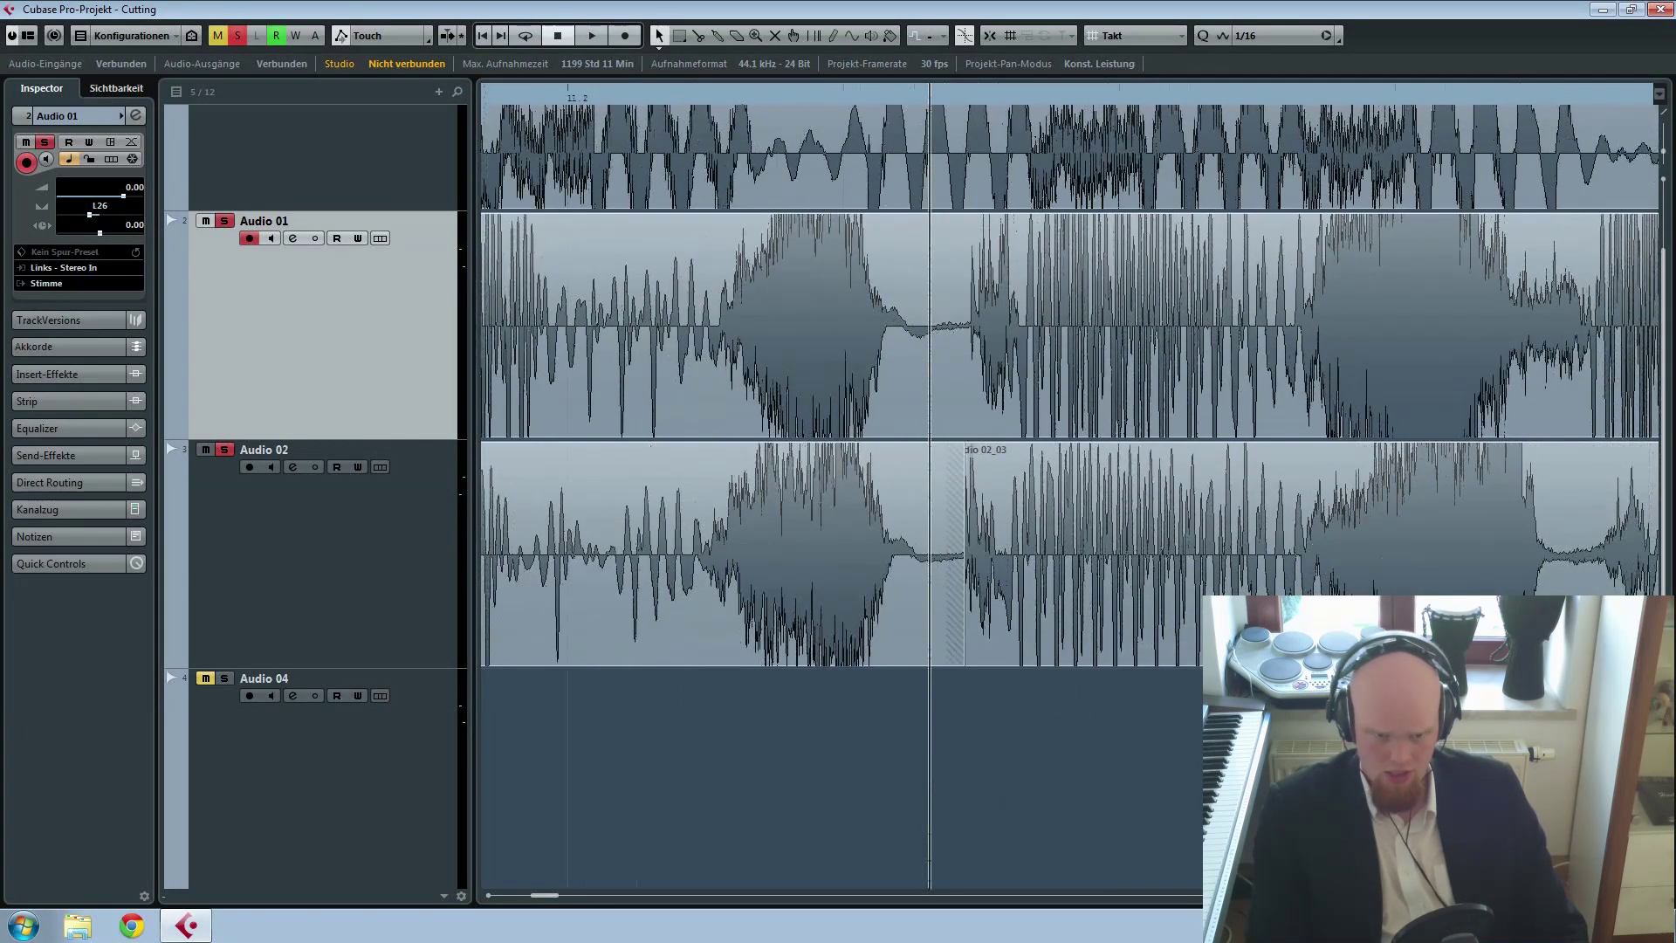
pyautogui.press('space')
pyautogui.press('space')
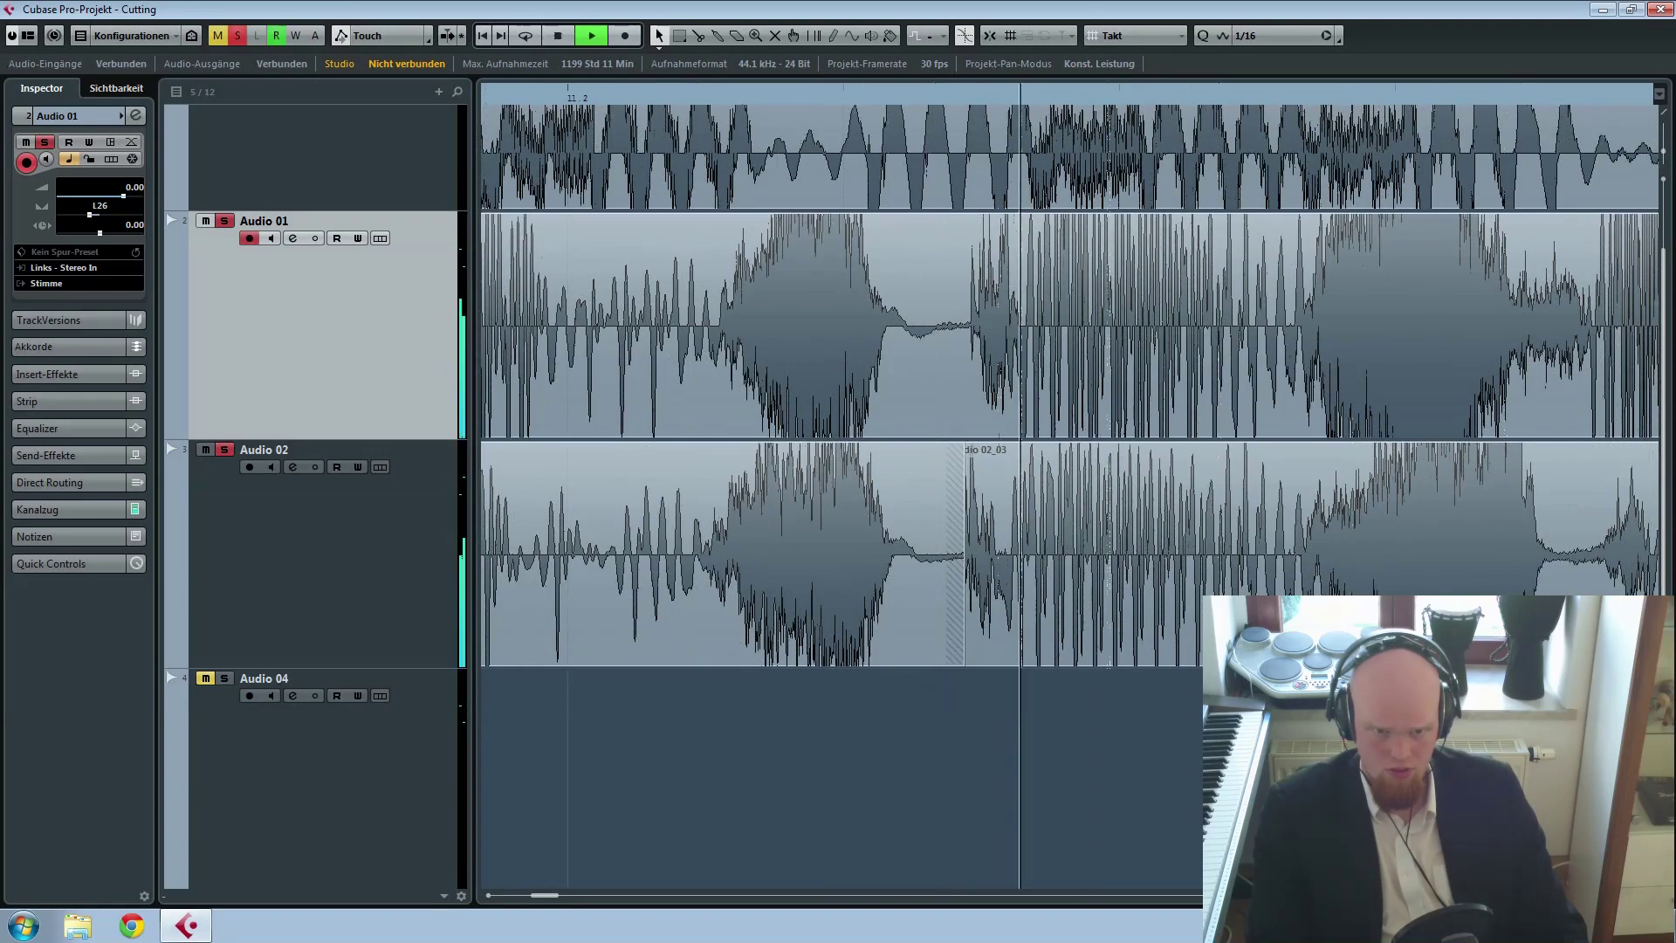
pyautogui.press('space')
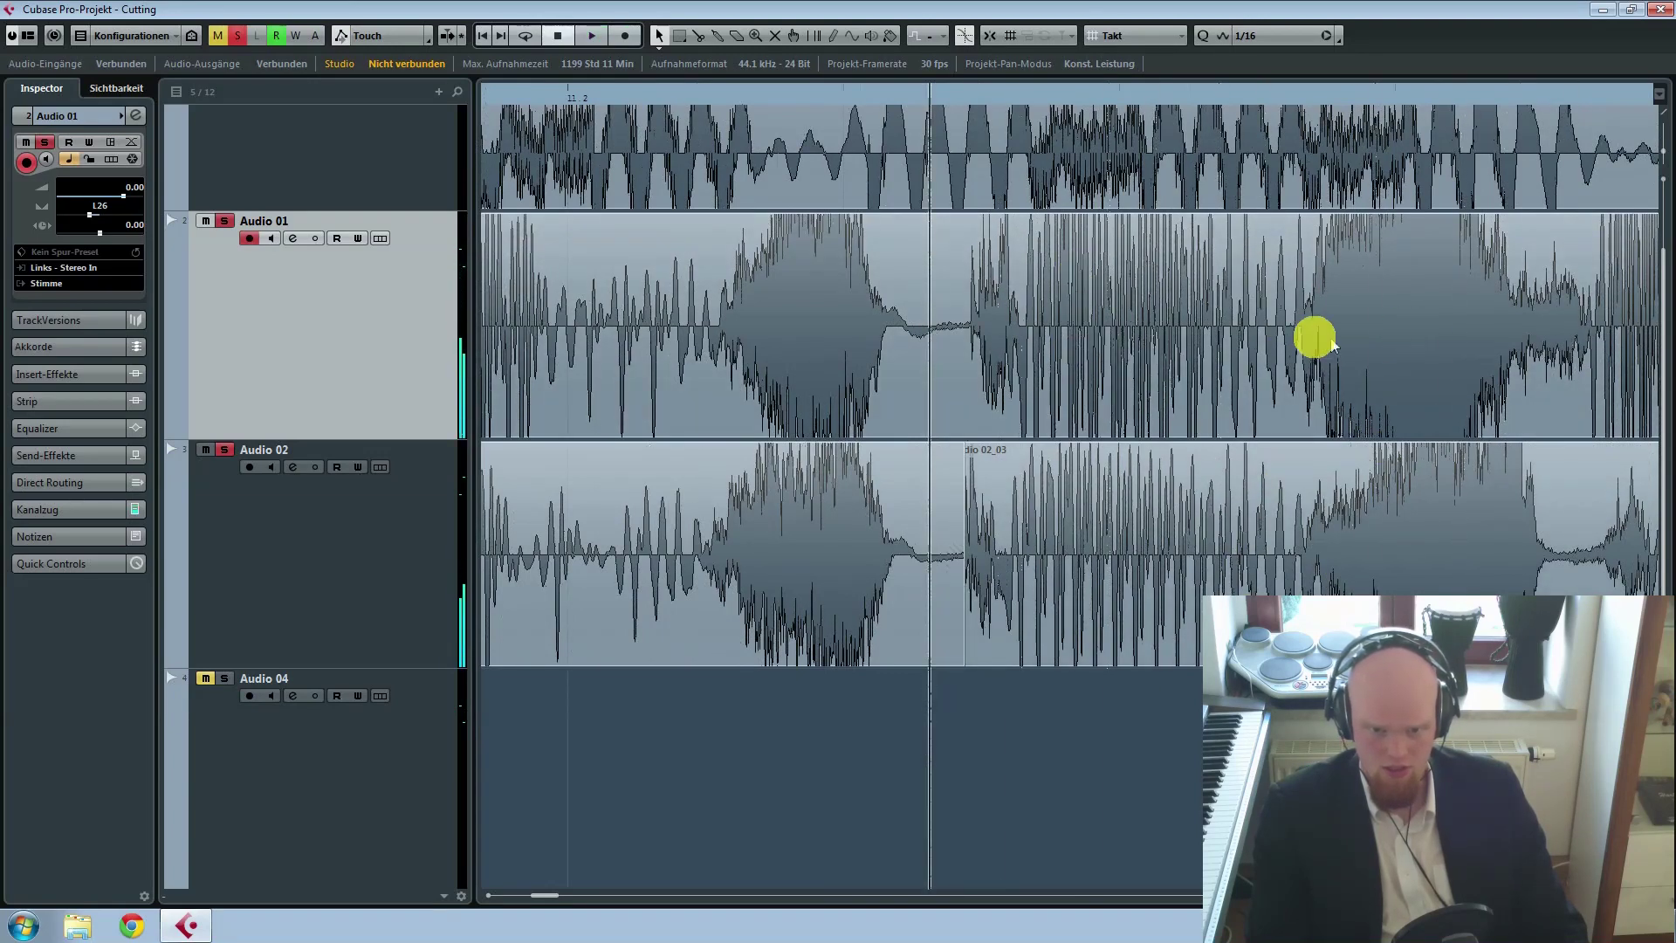
# Step: Split the second Audio 02_03 part at the end of its word, and move the middle piece slightly later to match Audio 01
pyautogui.click(1167, 664)
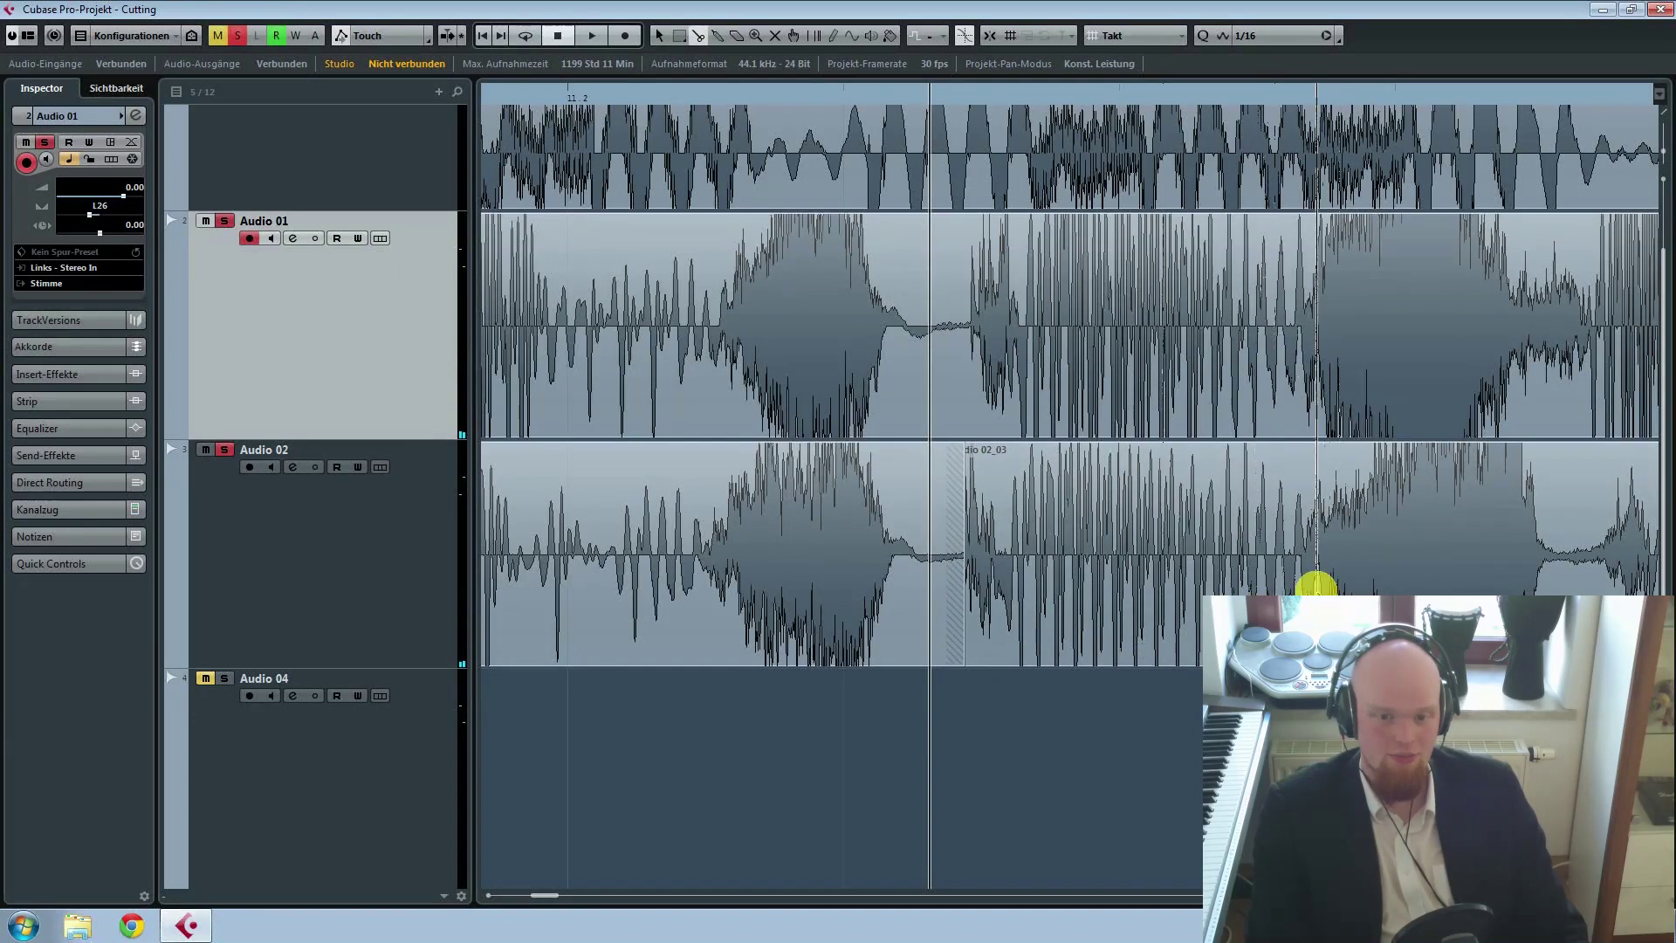
pyautogui.click(1318, 586)
pyautogui.press('1')
pyautogui.moveTo(1141, 595); pyautogui.dragTo(1156, 612)
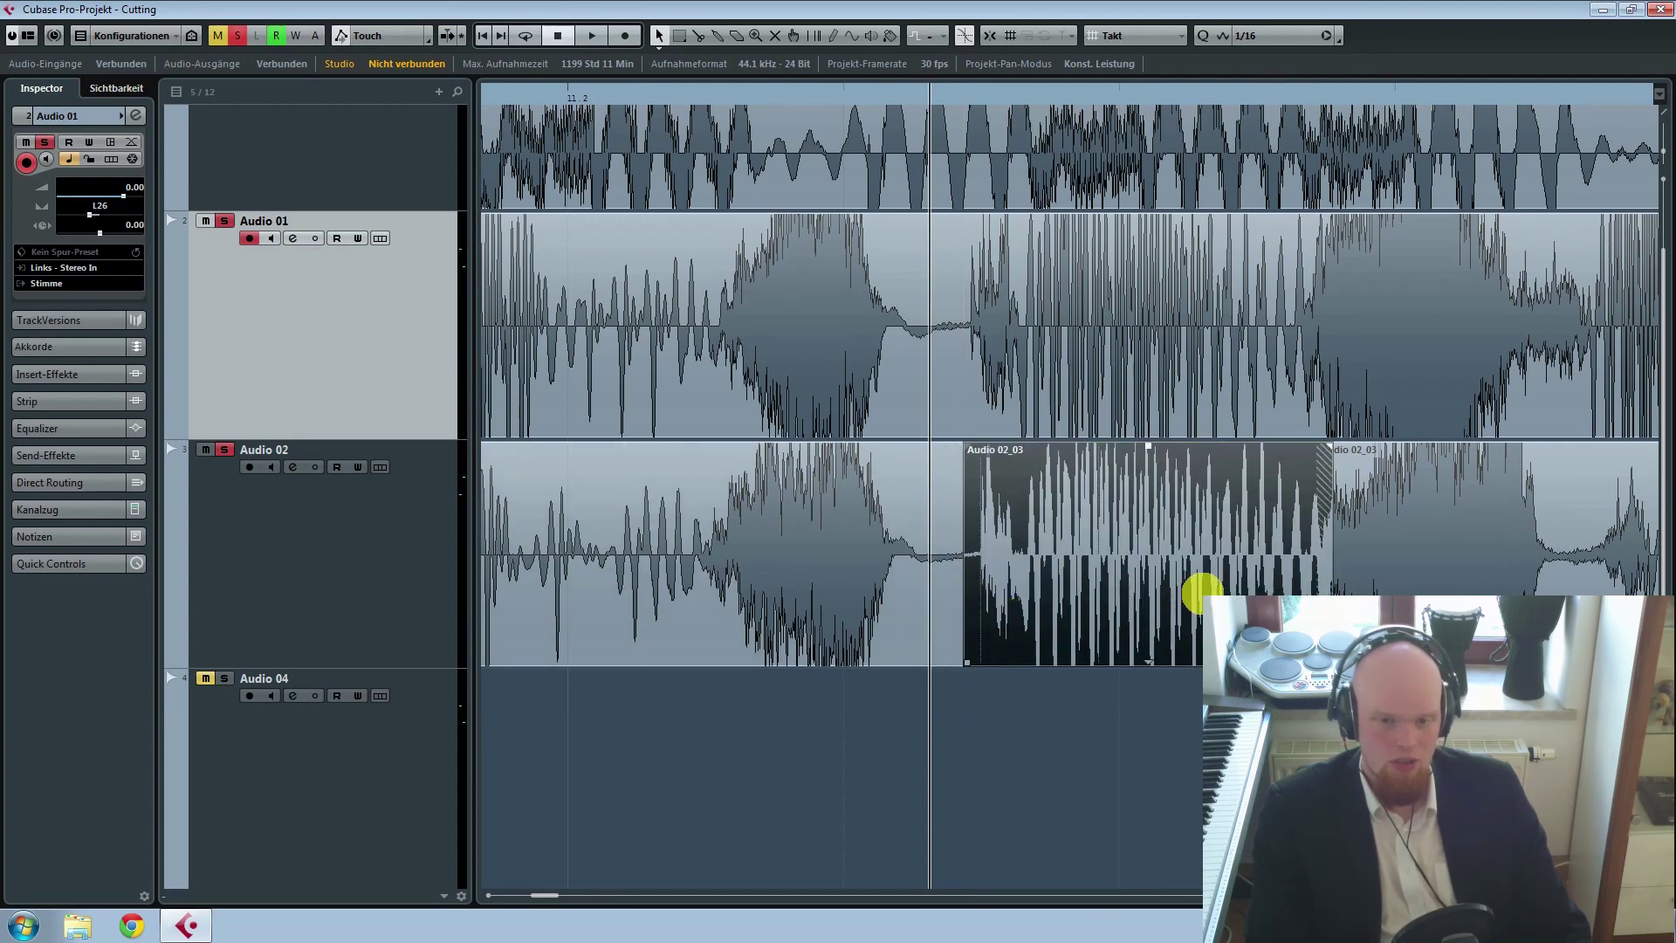
# Step: Check the joins between the Audio 02_03 parts, and apply a crossfade between the first part and the following one
pyautogui.click(714, 568)
pyautogui.click(1079, 569)
pyautogui.click(779, 573)
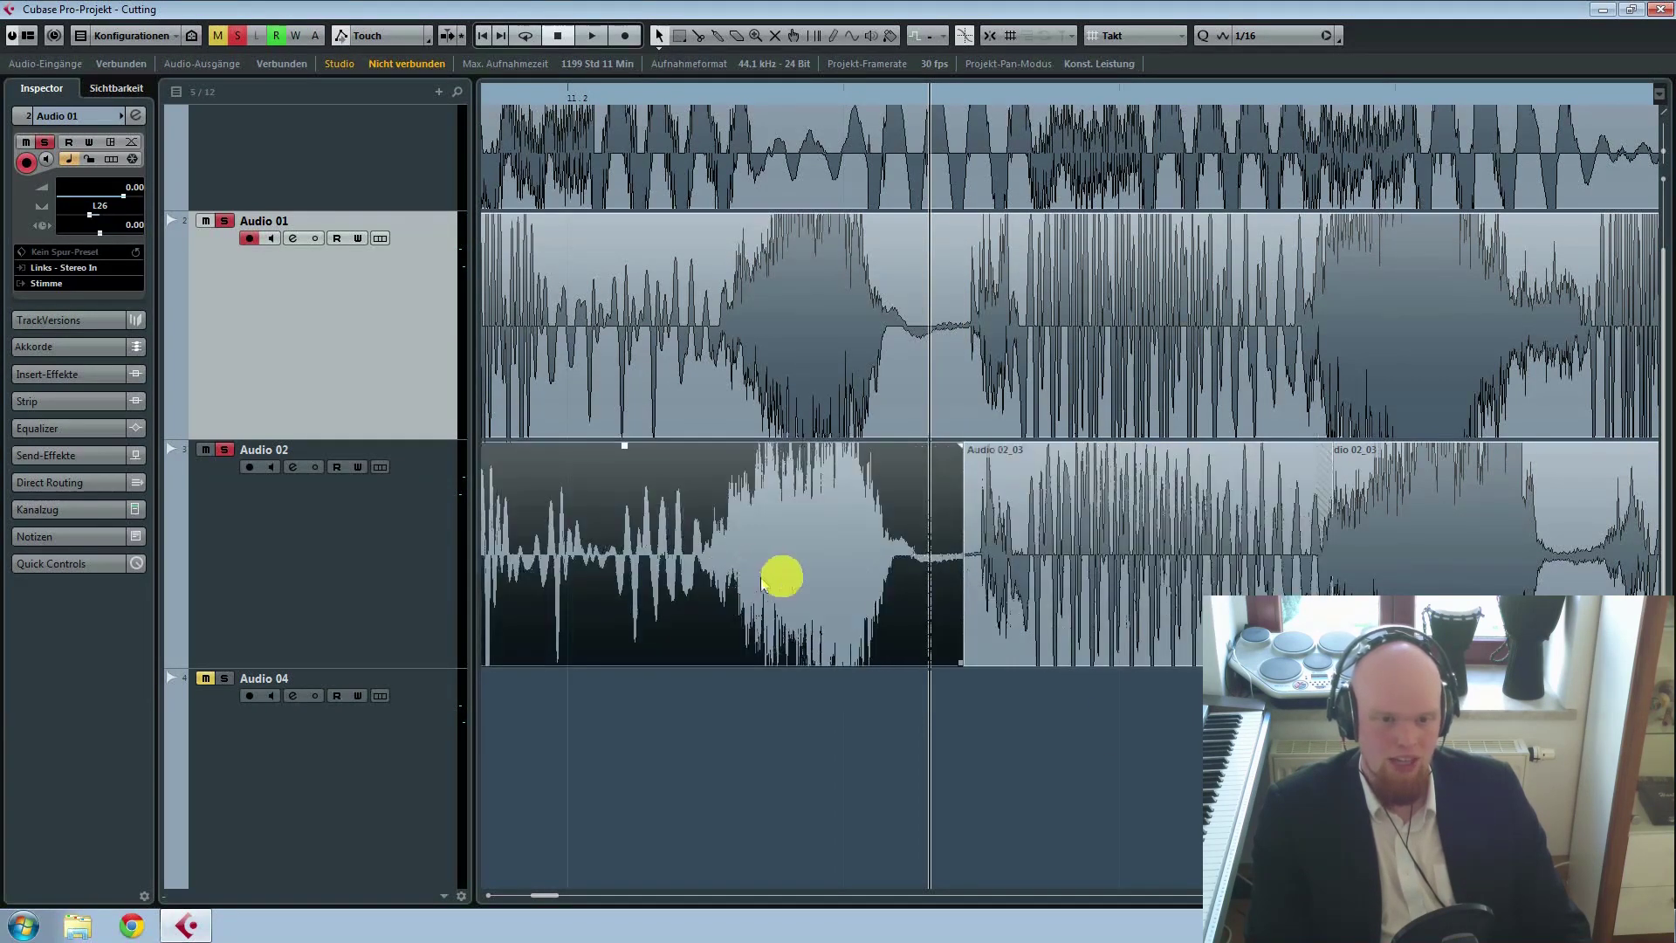
pyautogui.click(1103, 810)
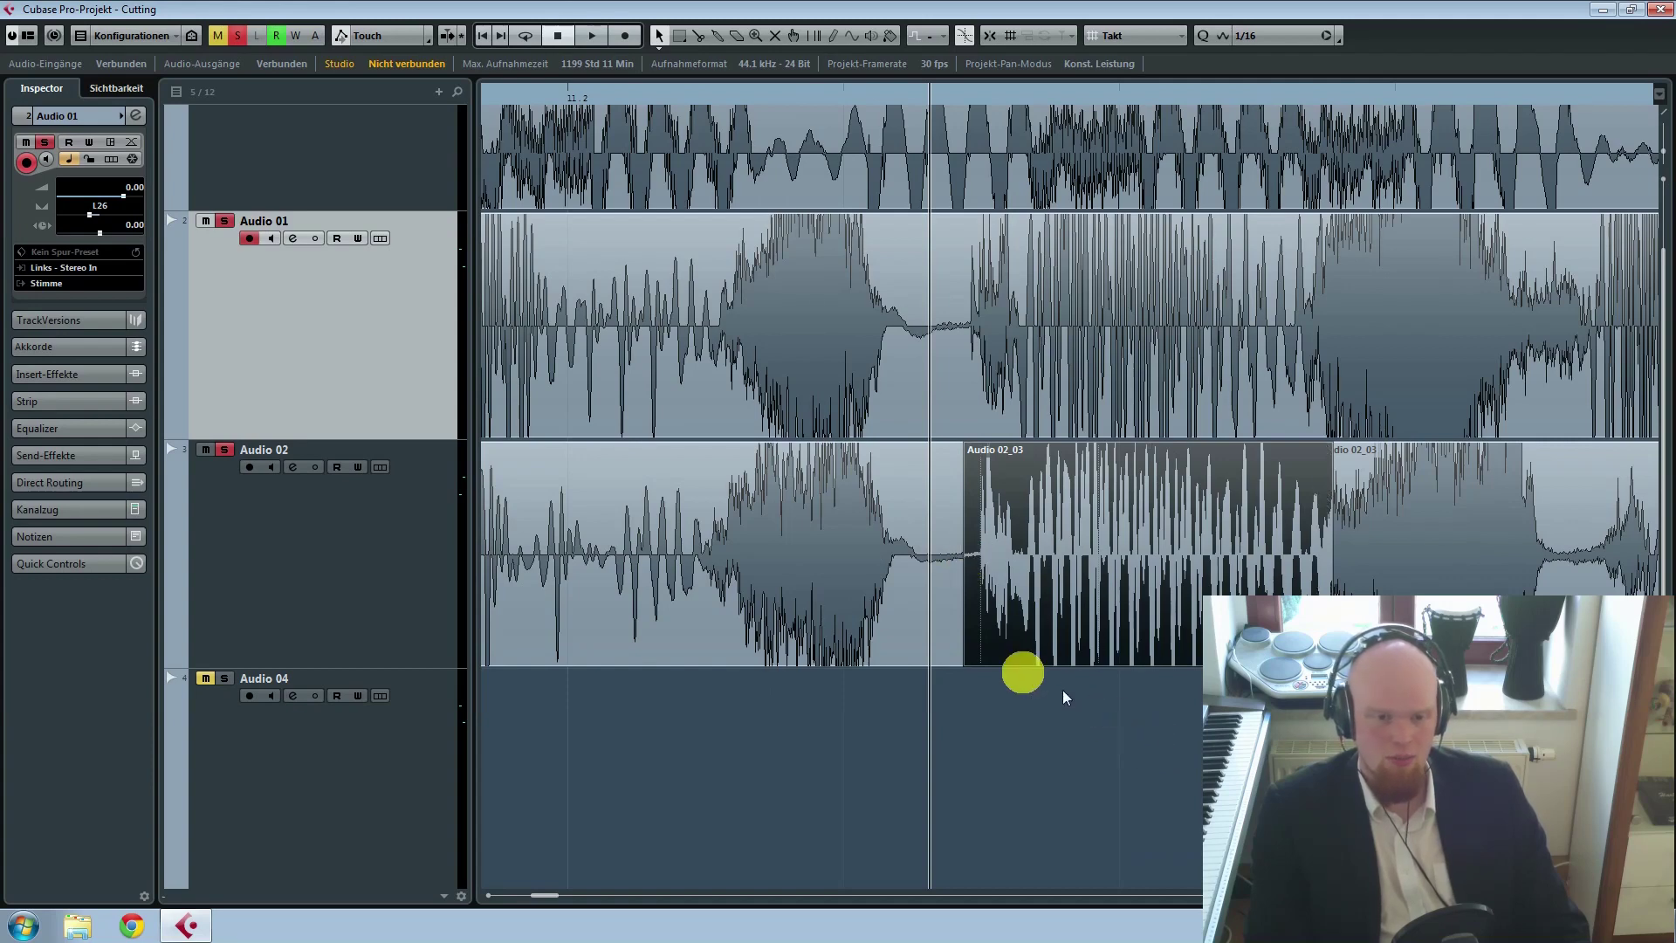
pyautogui.click(772, 534)
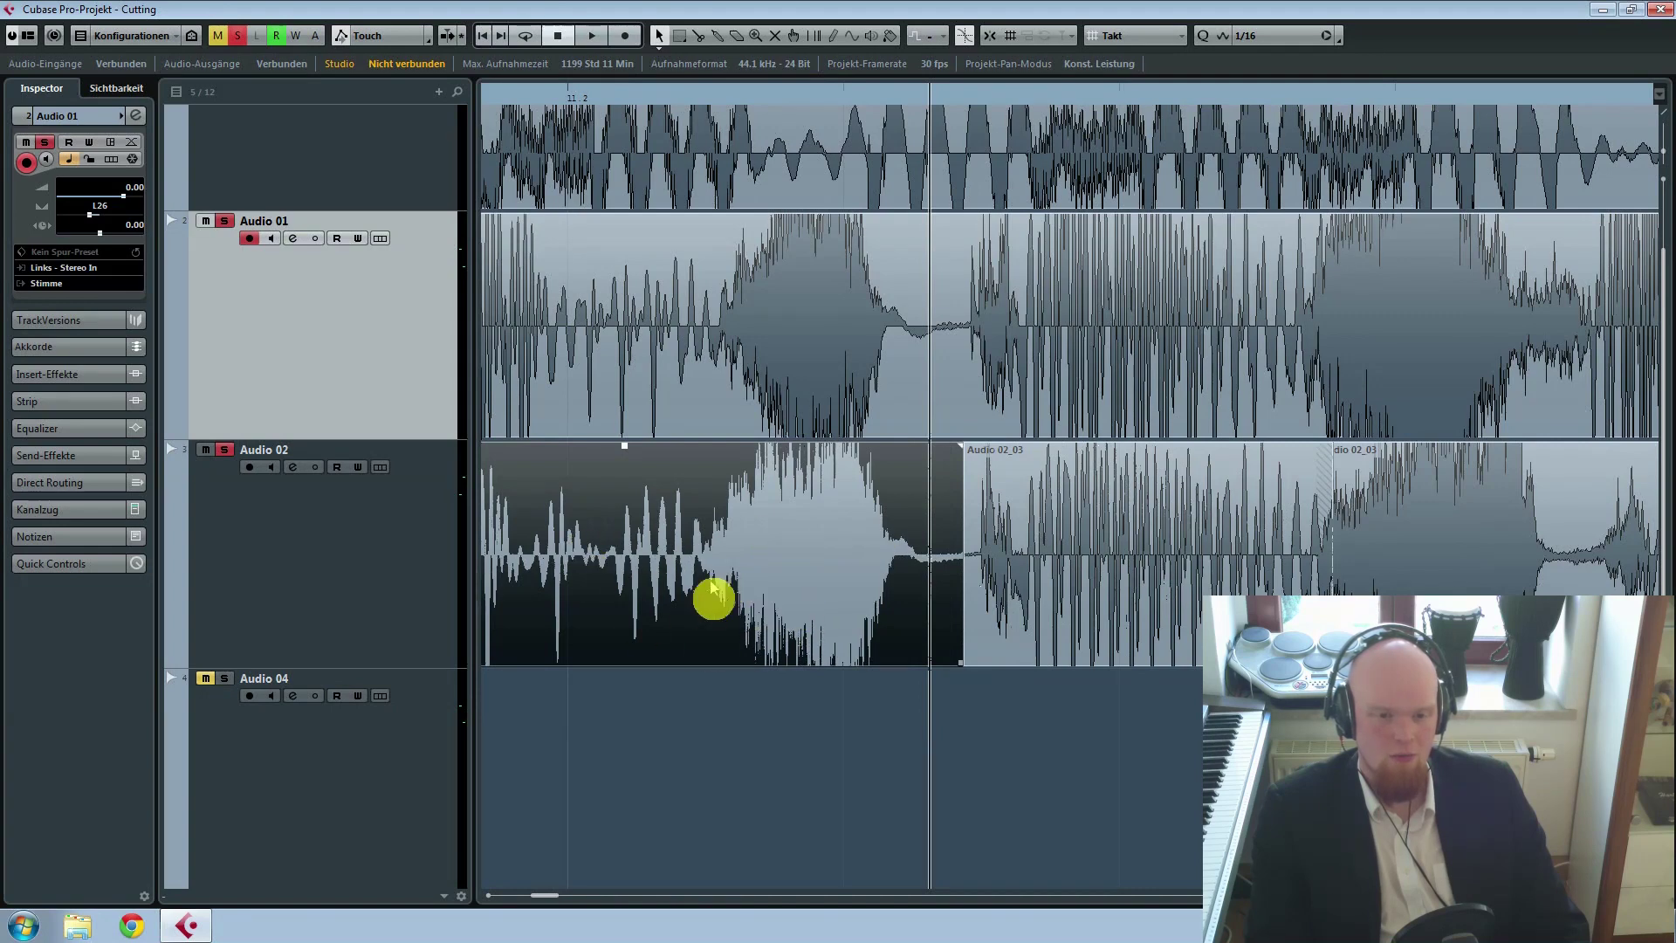
pyautogui.press('x')
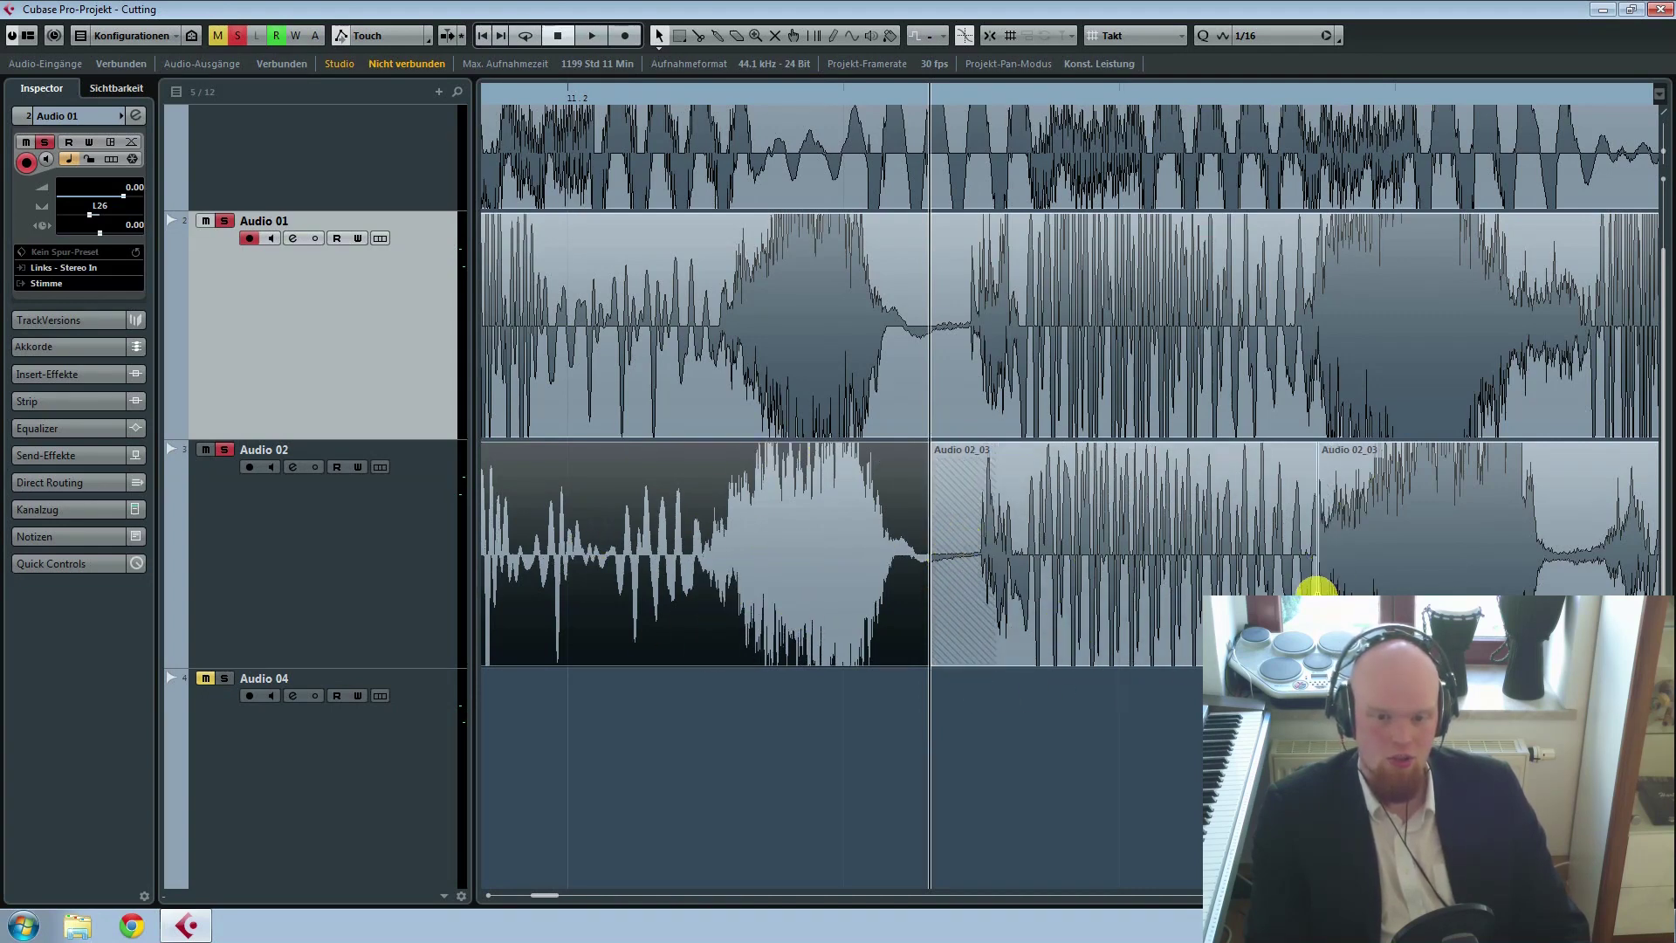
# Step: Apply a crossfade at the join between the second Audio 02_03 part and the part that follows it
pyautogui.click(1320, 568)
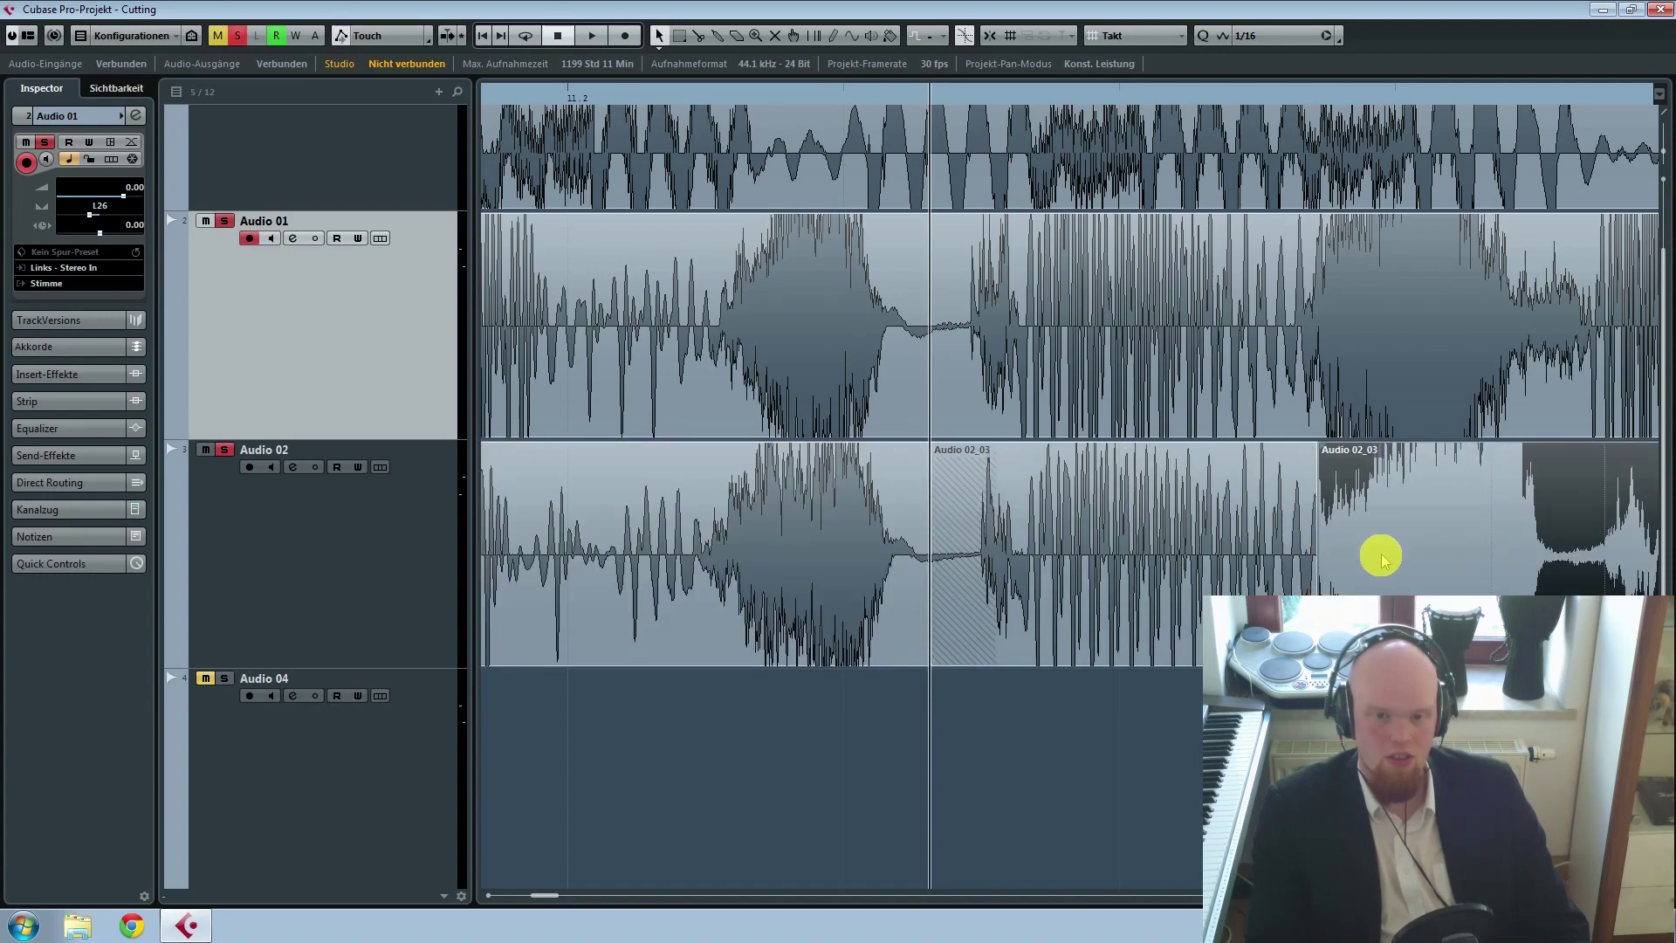
pyautogui.press('x')
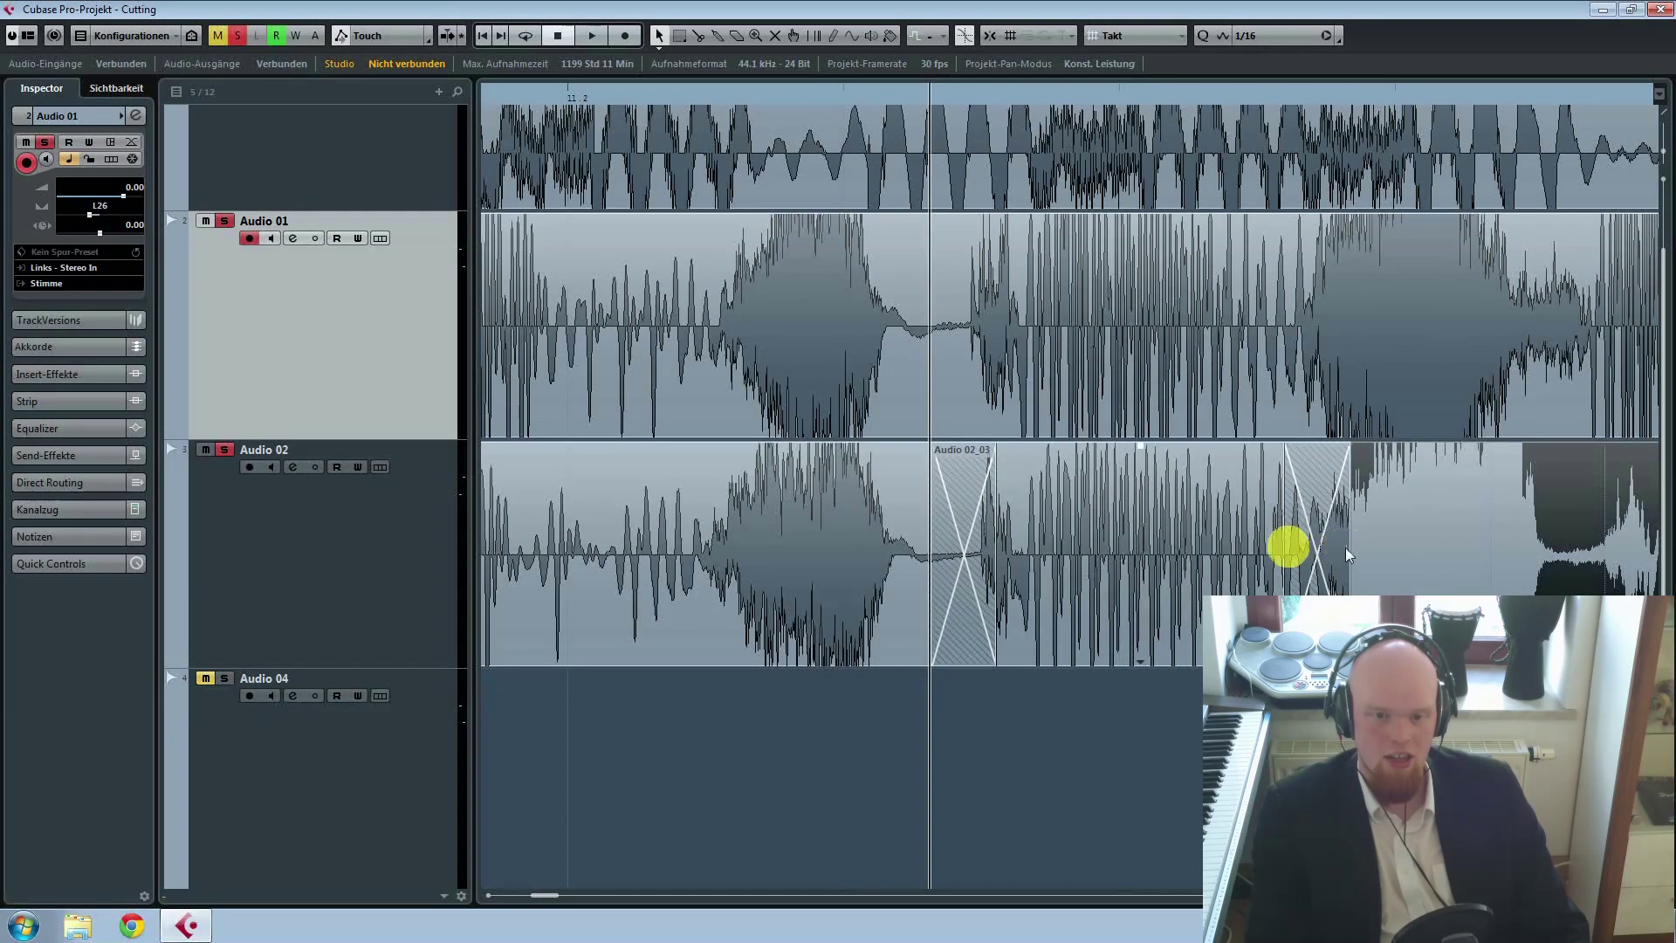
pyautogui.hotkey('ctrl', 'z')
pyautogui.hotkey('ctrl', 'z')
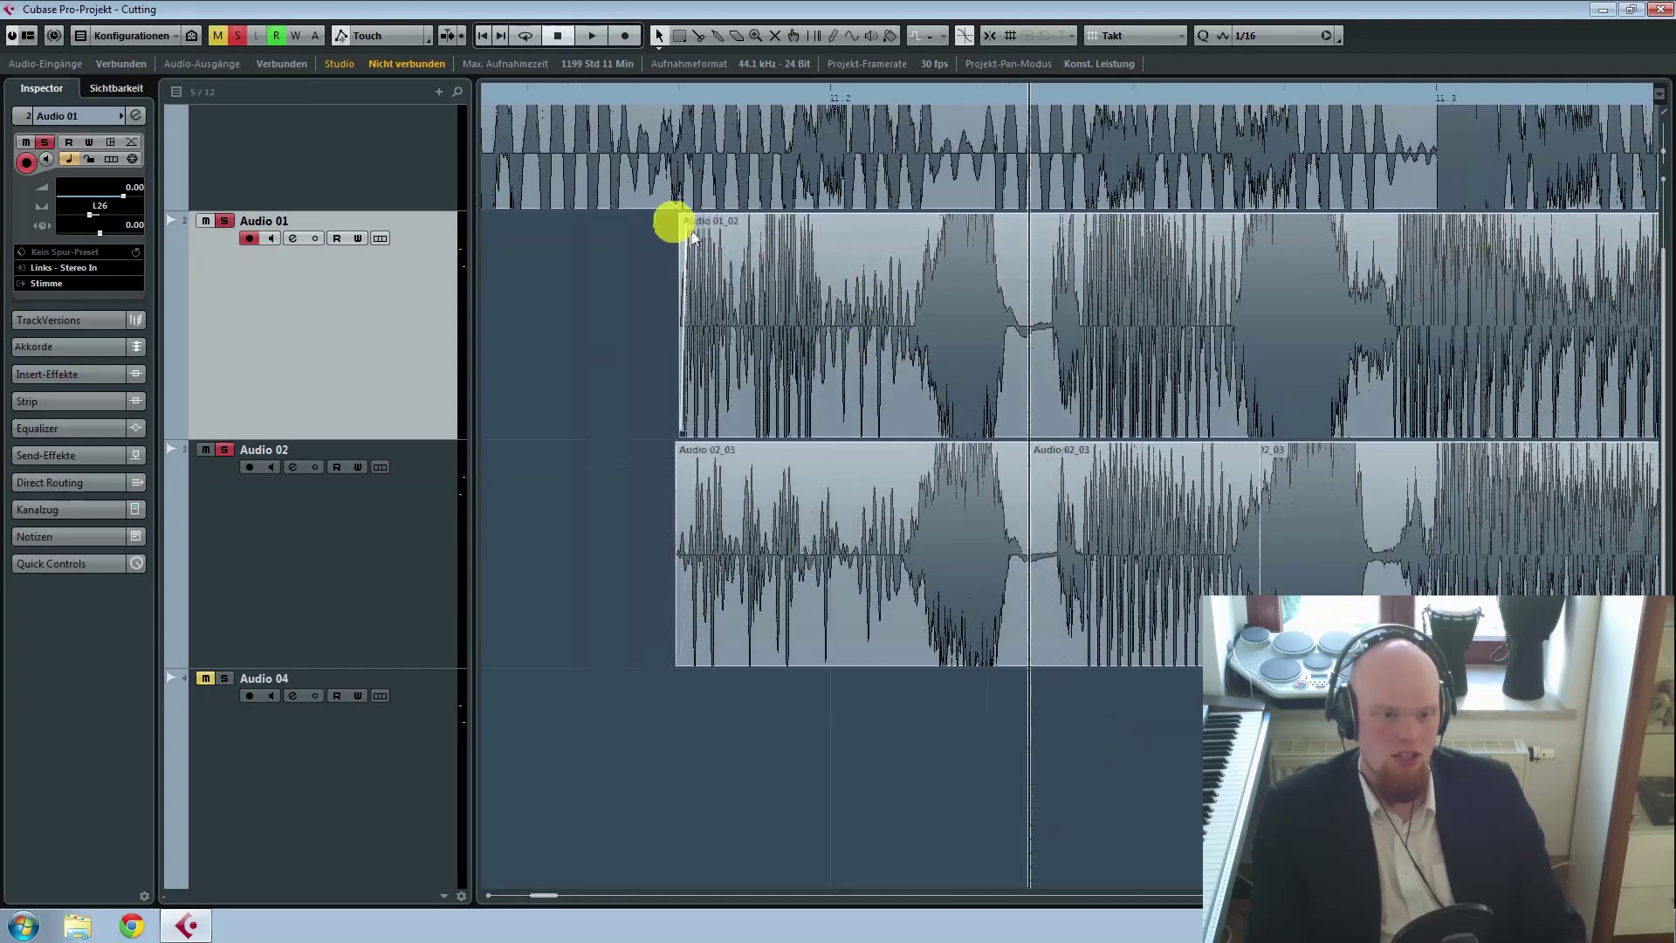
# Step: Play back both soloed vocals from just before the phrase starts to check the crossfaded joins
pyautogui.click(604, 96)
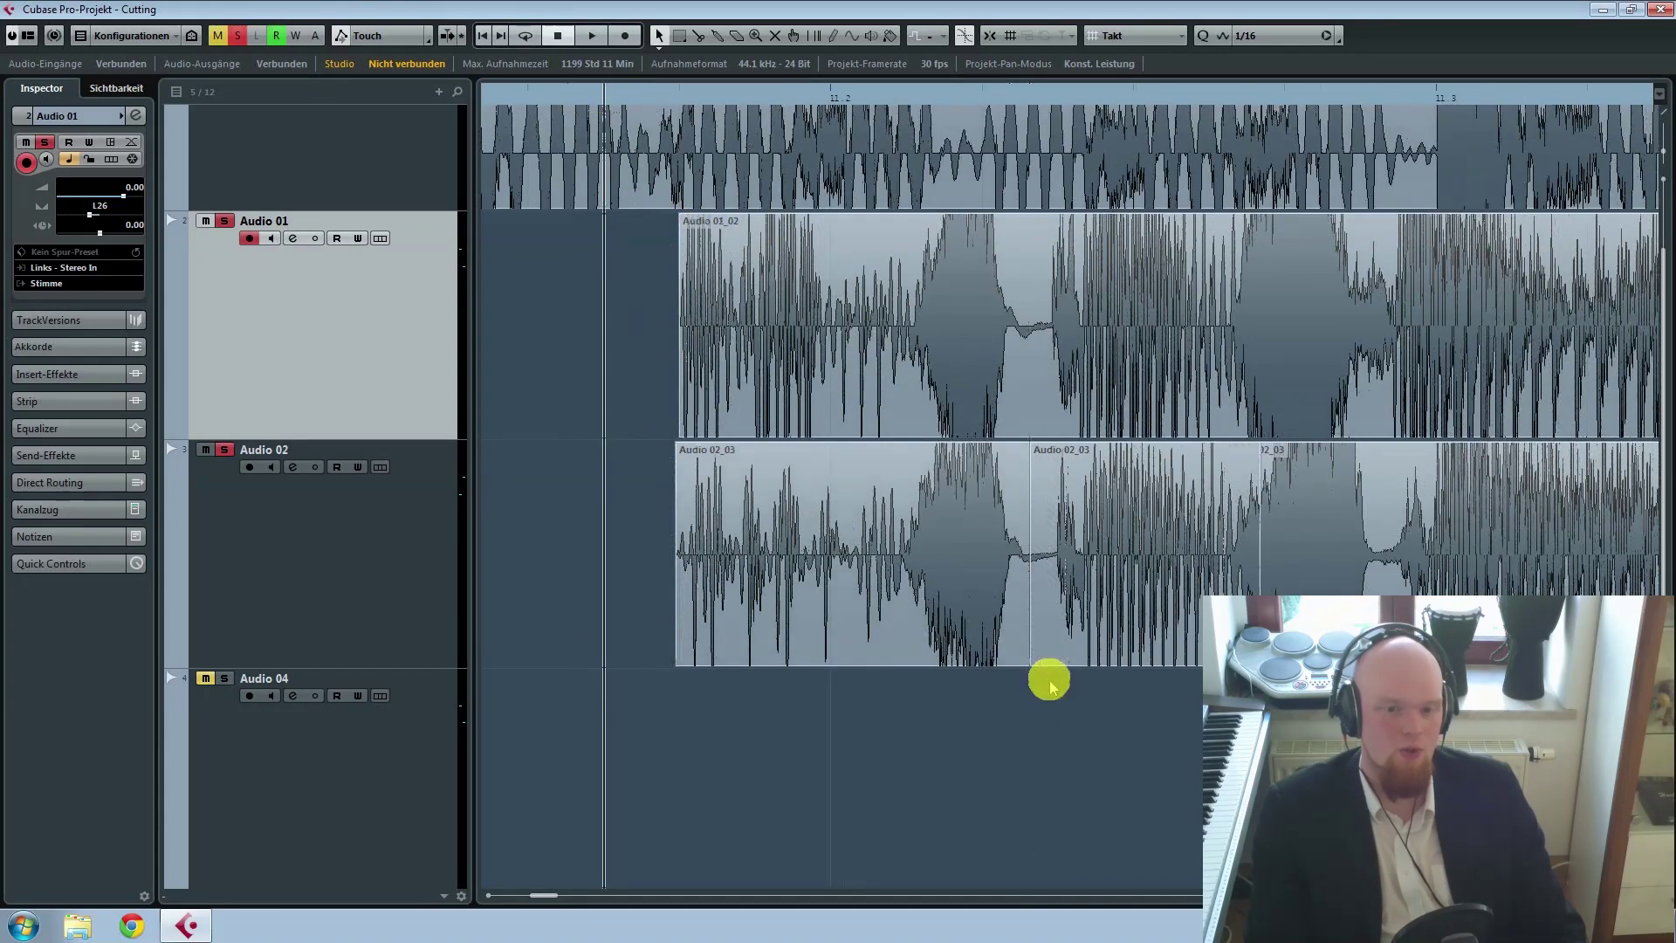
pyautogui.press('space')
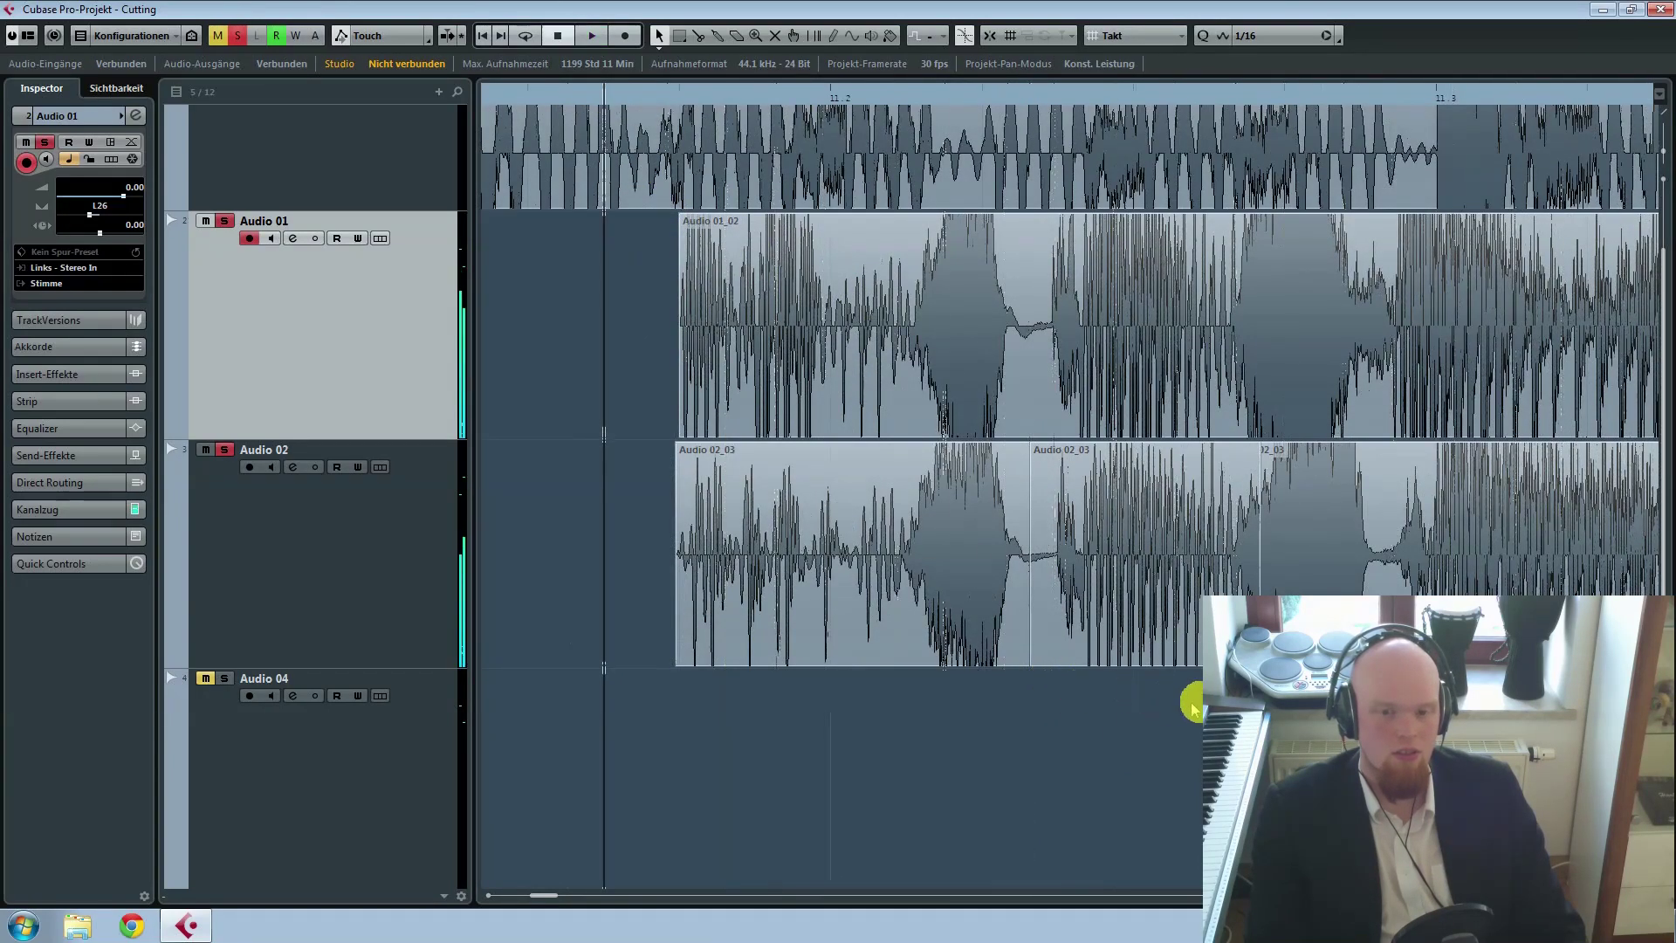
pyautogui.hscroll(2, 1069, 488)
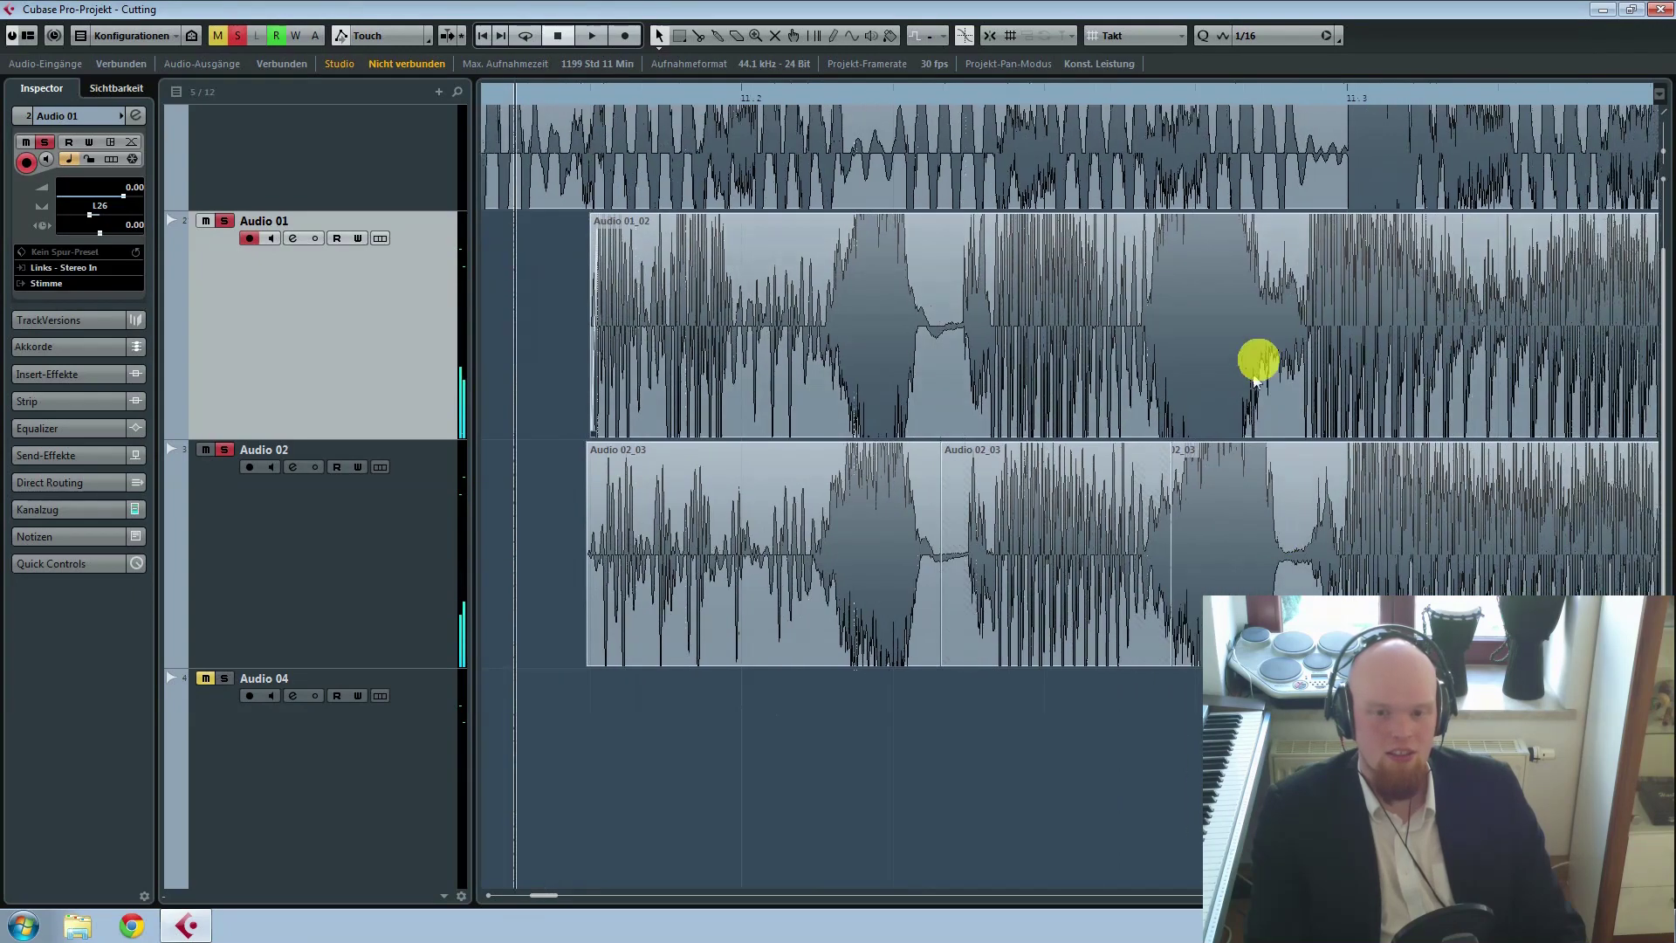
pyautogui.click(1270, 282)
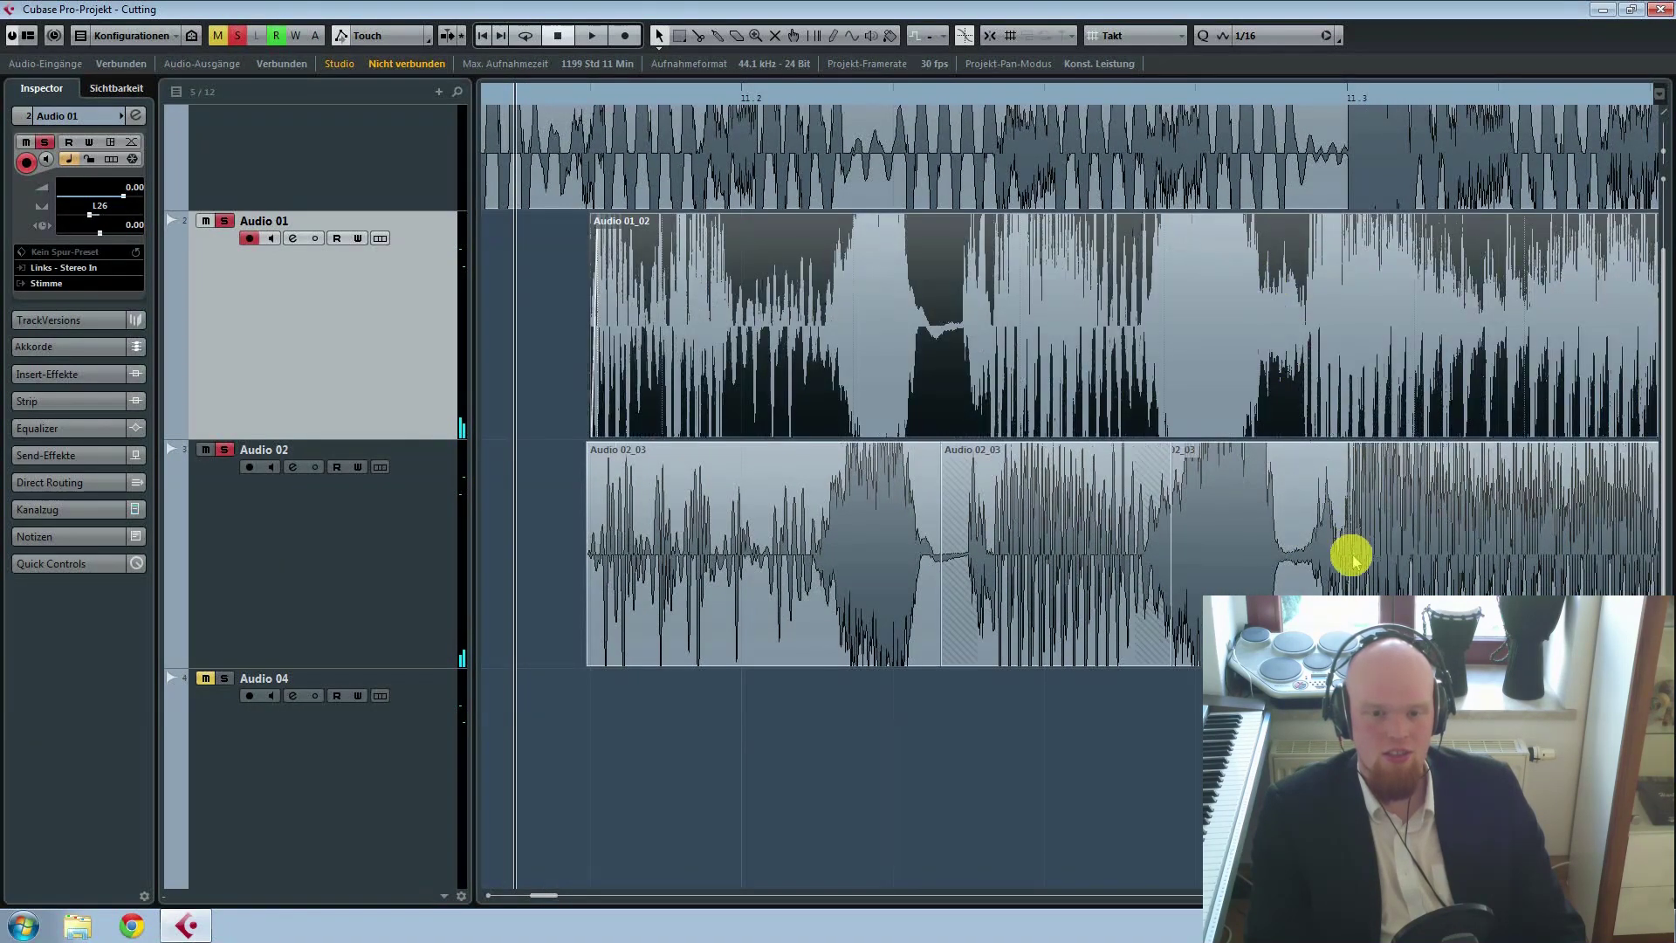
# Step: Split the Audio 02_03 part in the pause before beat 11.3 and at the end of the following word
pyautogui.hscroll(5, 1069, 489)
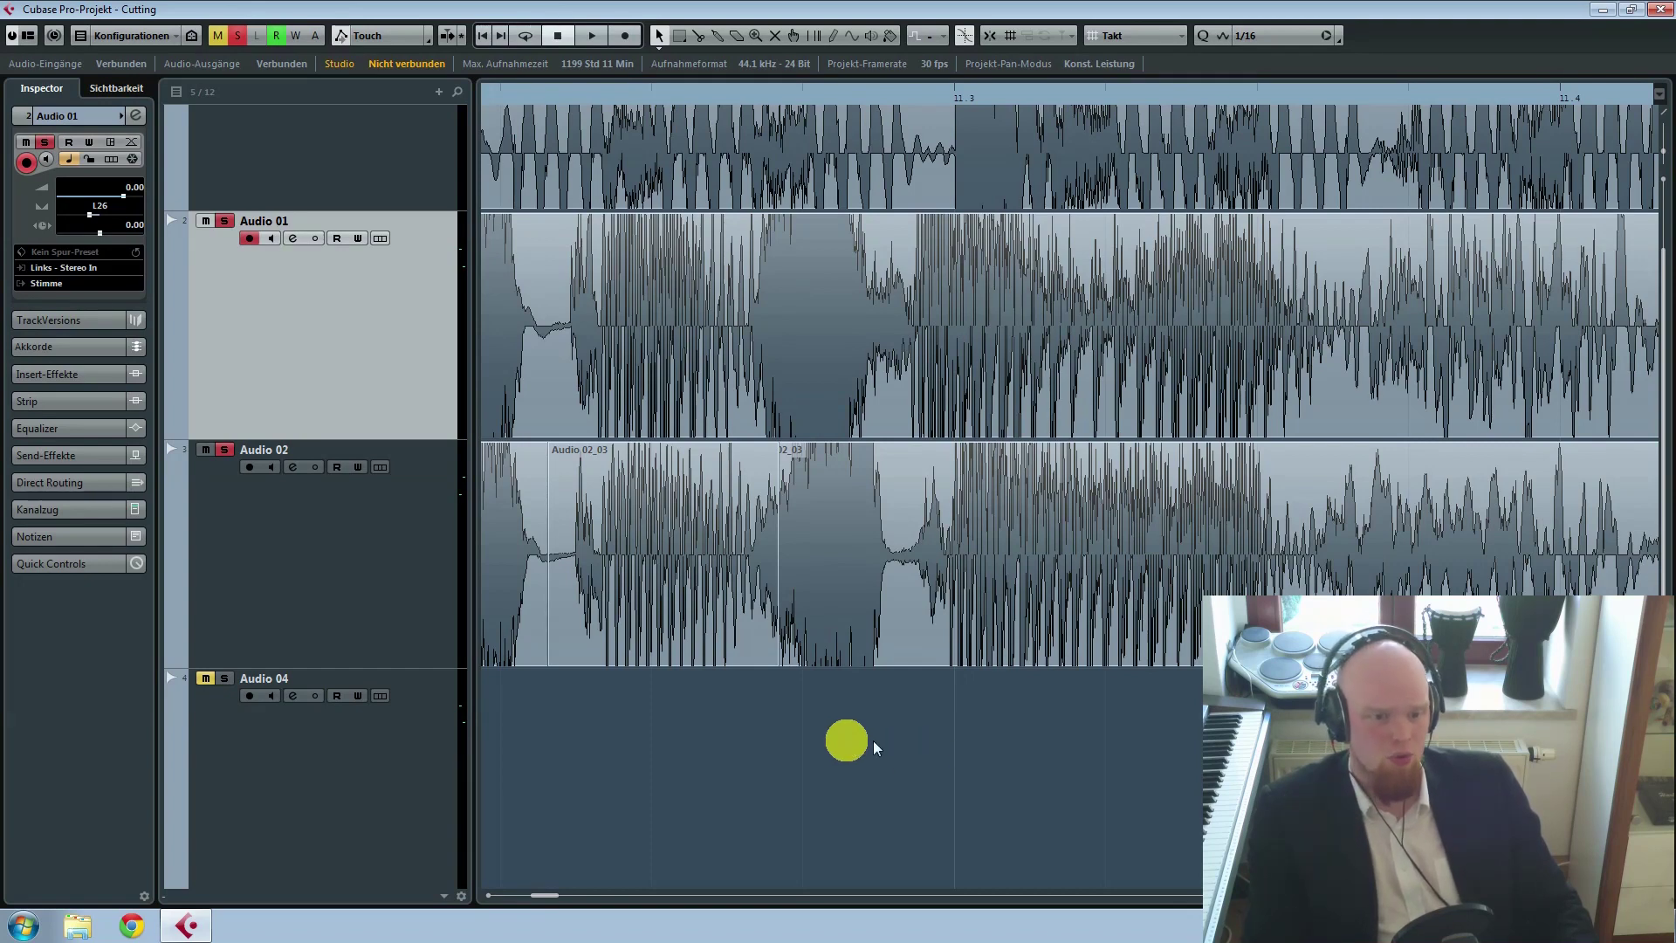
pyautogui.moveTo(785, 742); pyautogui.dragTo(445, 777)
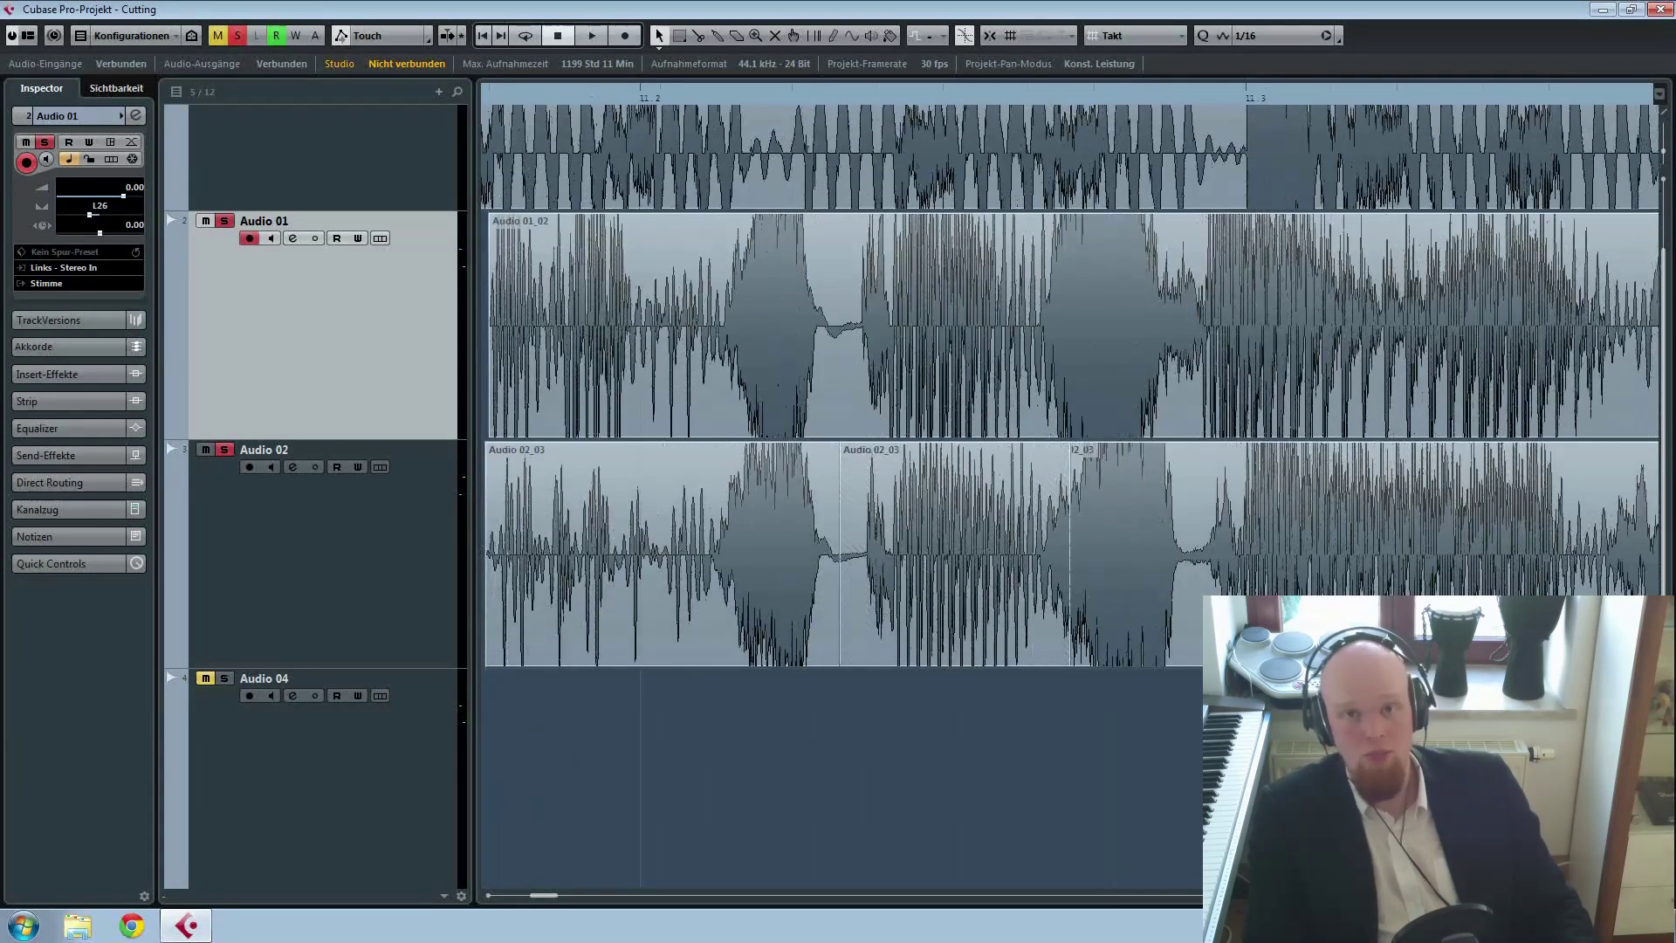
pyautogui.hscroll(2, 1069, 489)
pyautogui.click(1229, 370)
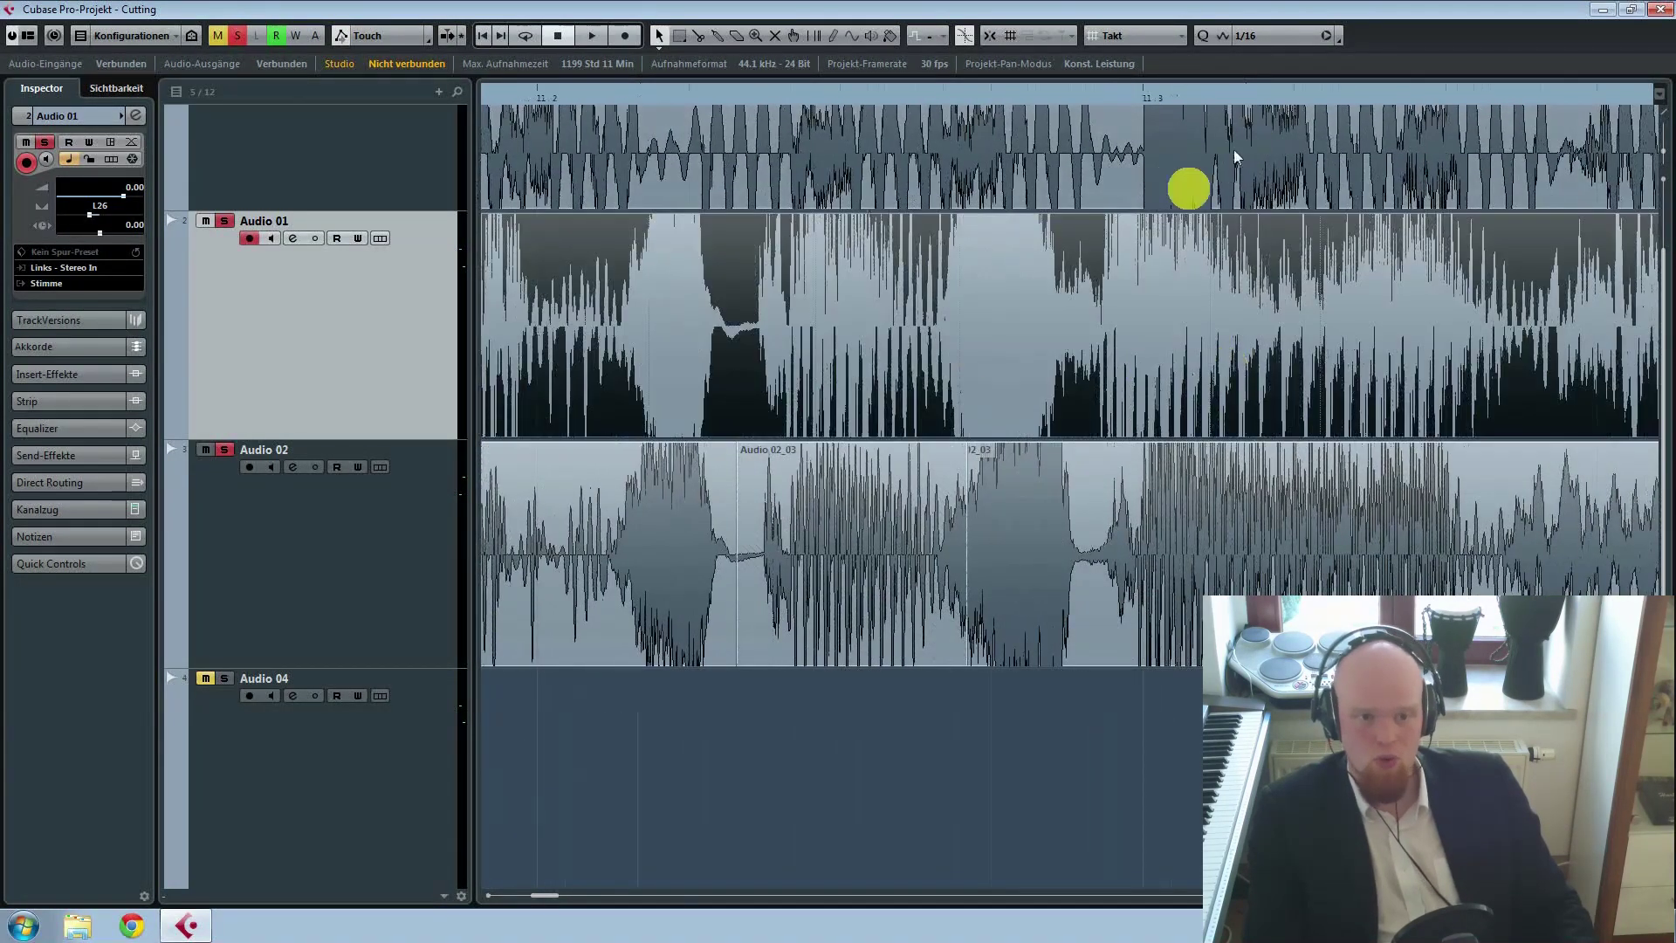
pyautogui.press('Delete')
pyautogui.rightClick(1083, 748)
pyautogui.click(1087, 744)
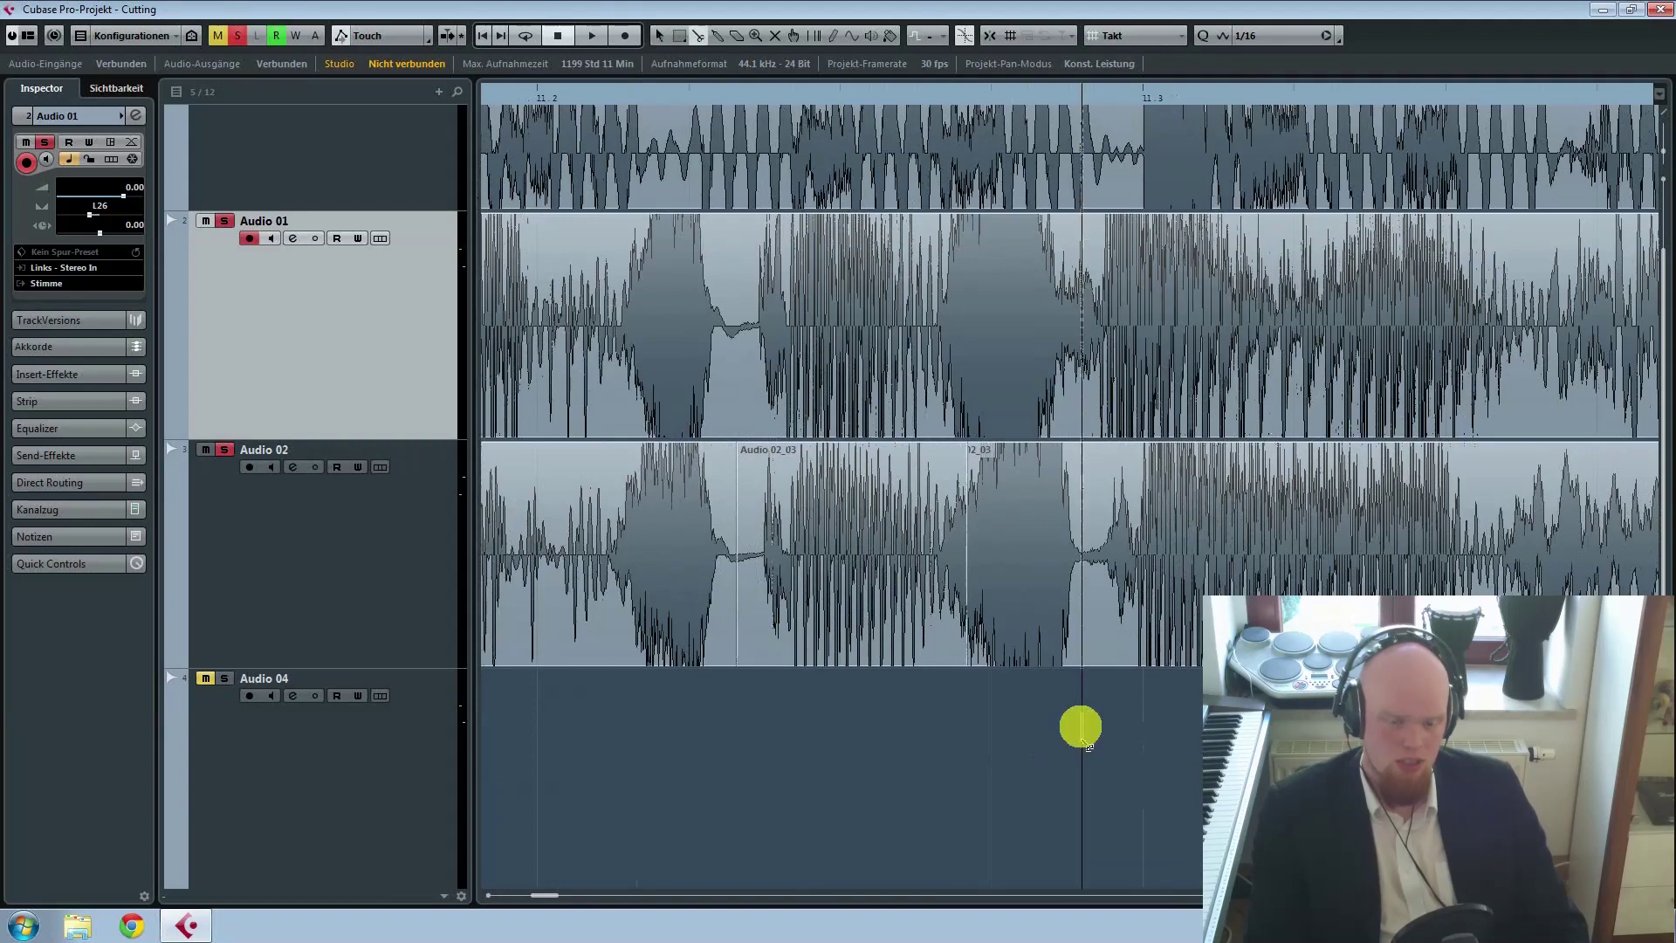
pyautogui.click(1090, 591)
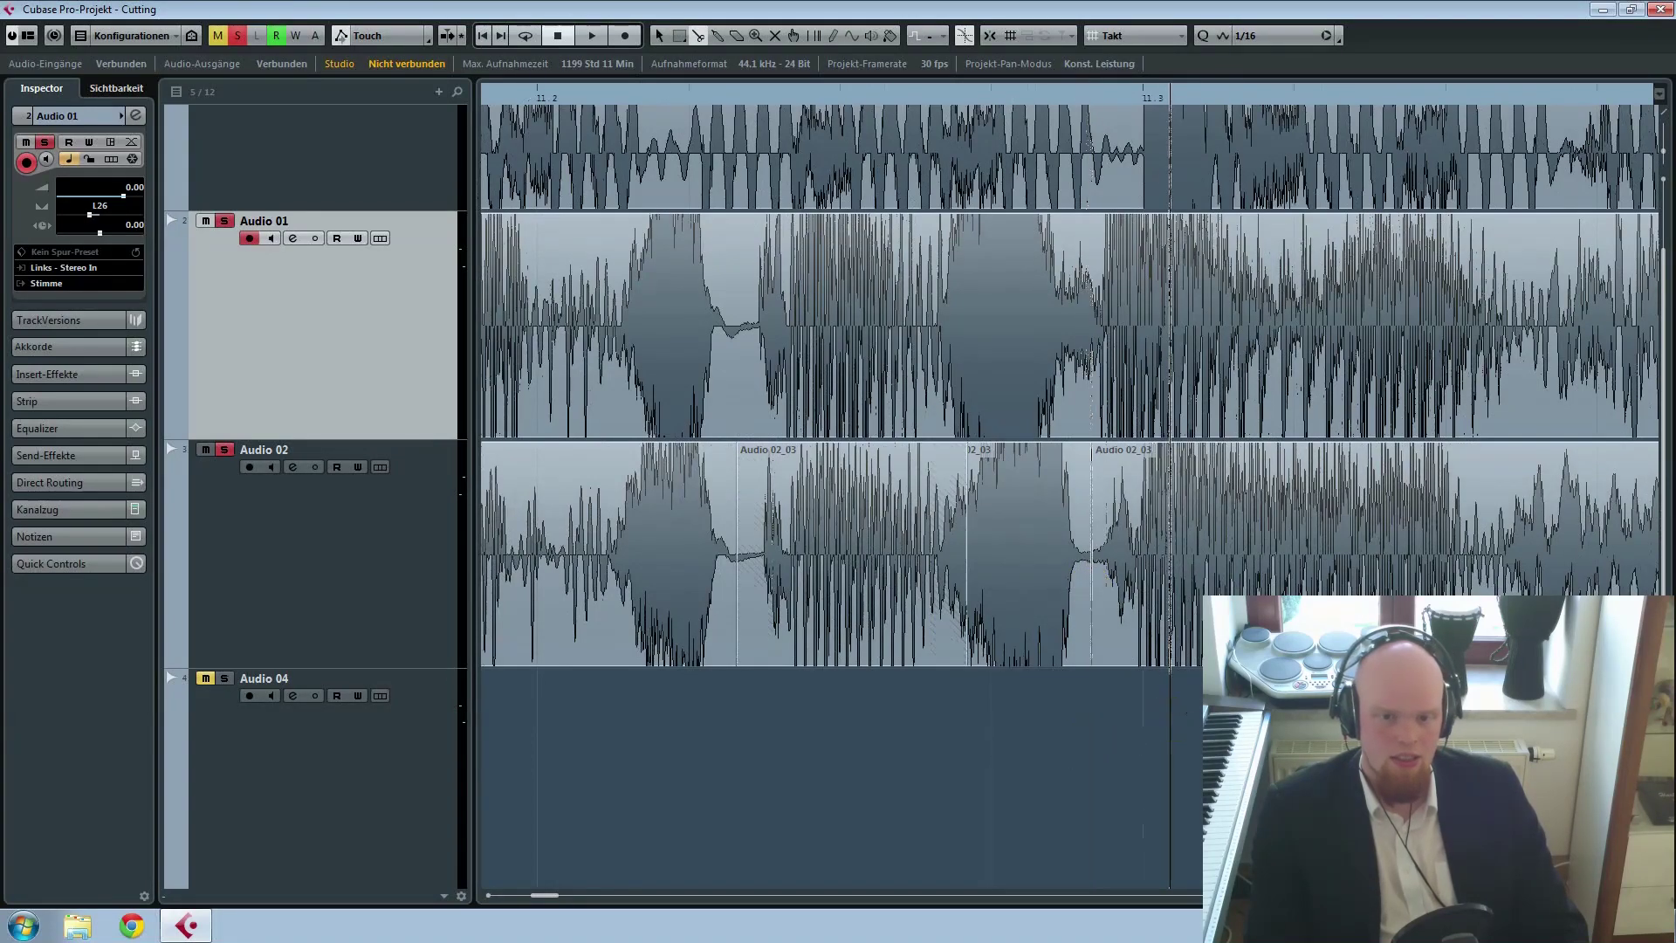
pyautogui.click(1487, 587)
pyautogui.rightClick(1488, 587)
pyautogui.click(1486, 579)
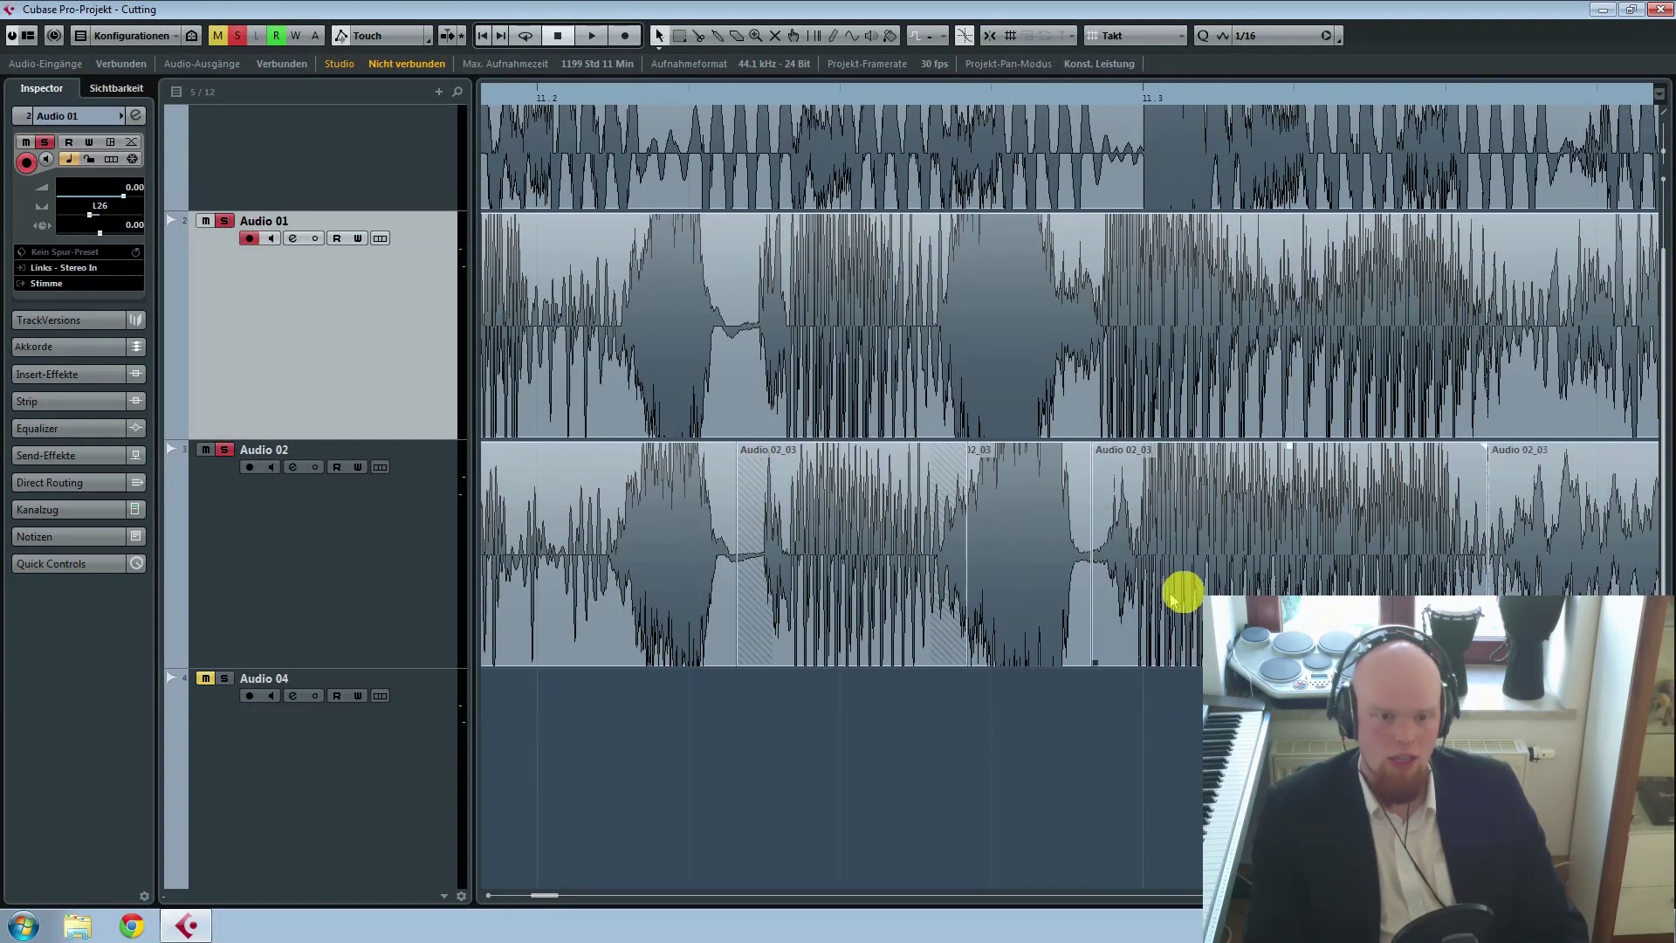
# Step: Move the separated word in Audio 02 slightly earlier so its onset matches Audio 01, and play it back
pyautogui.scroll(3, 1183, 668)
pyautogui.click(1142, 590)
pyautogui.moveTo(1135, 586)
pyautogui.mouseDown()
pyautogui.moveTo(1040, 591)
pyautogui.moveTo(1086, 611)
pyautogui.mouseUp()
pyautogui.hscroll(3, 1086, 610)
pyautogui.press('space')
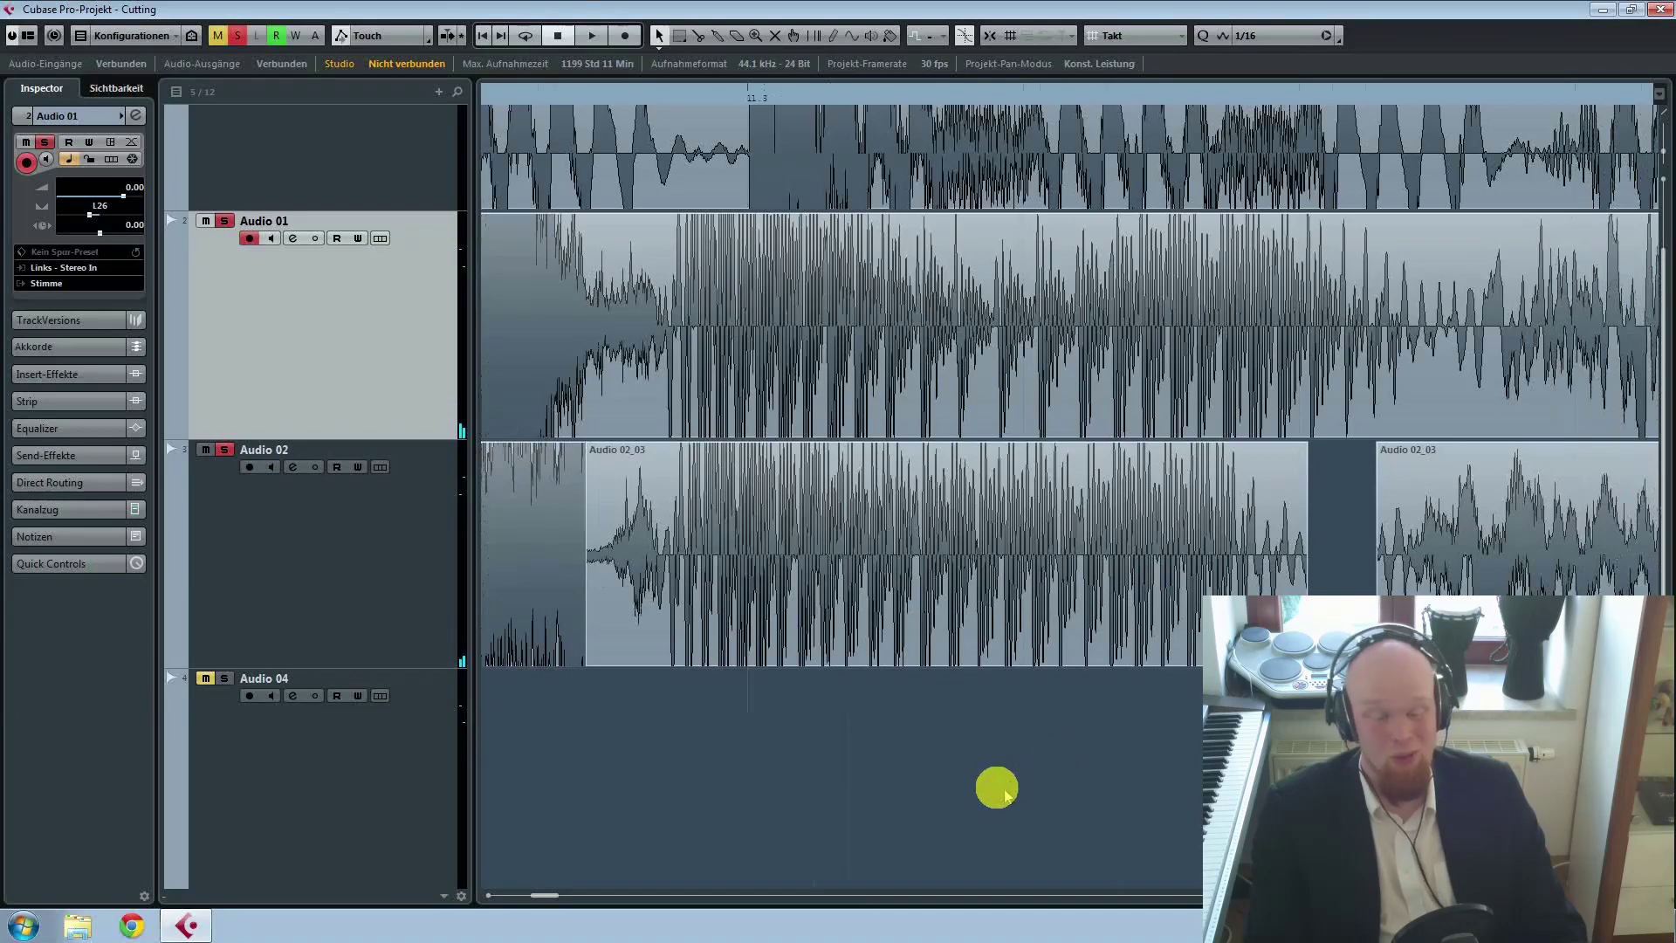
pyautogui.scroll(1, 990, 765)
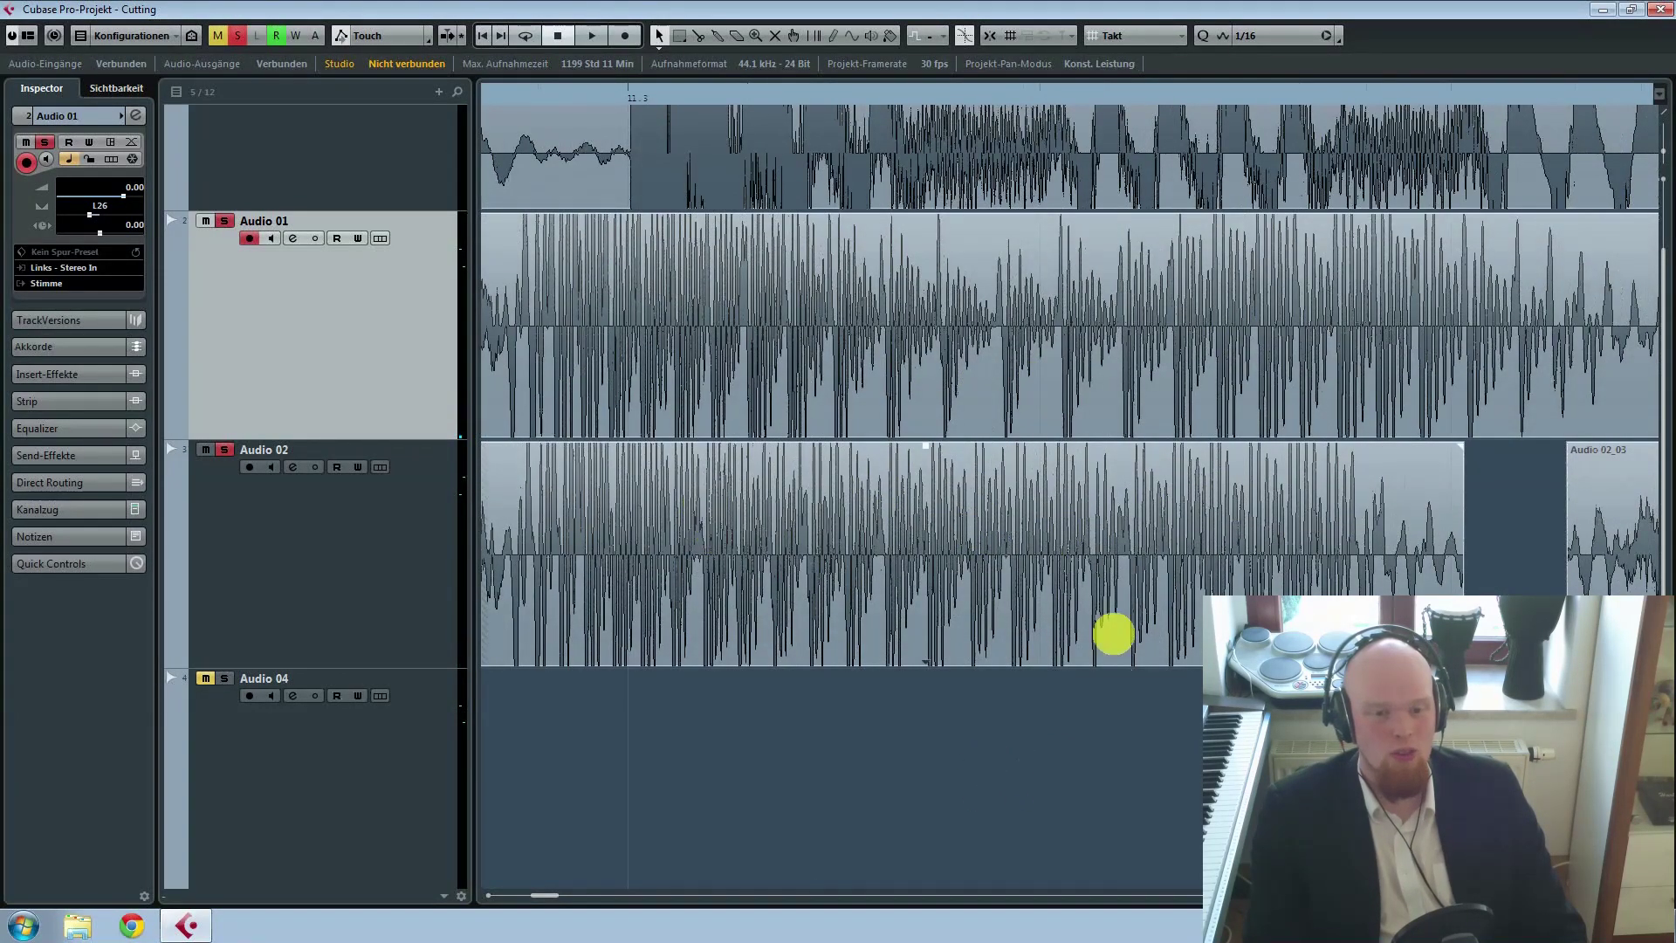
# Step: Split the moved Audio 02_03 word near the middle of its sustained sound
pyautogui.scroll(-1, 1191, 761)
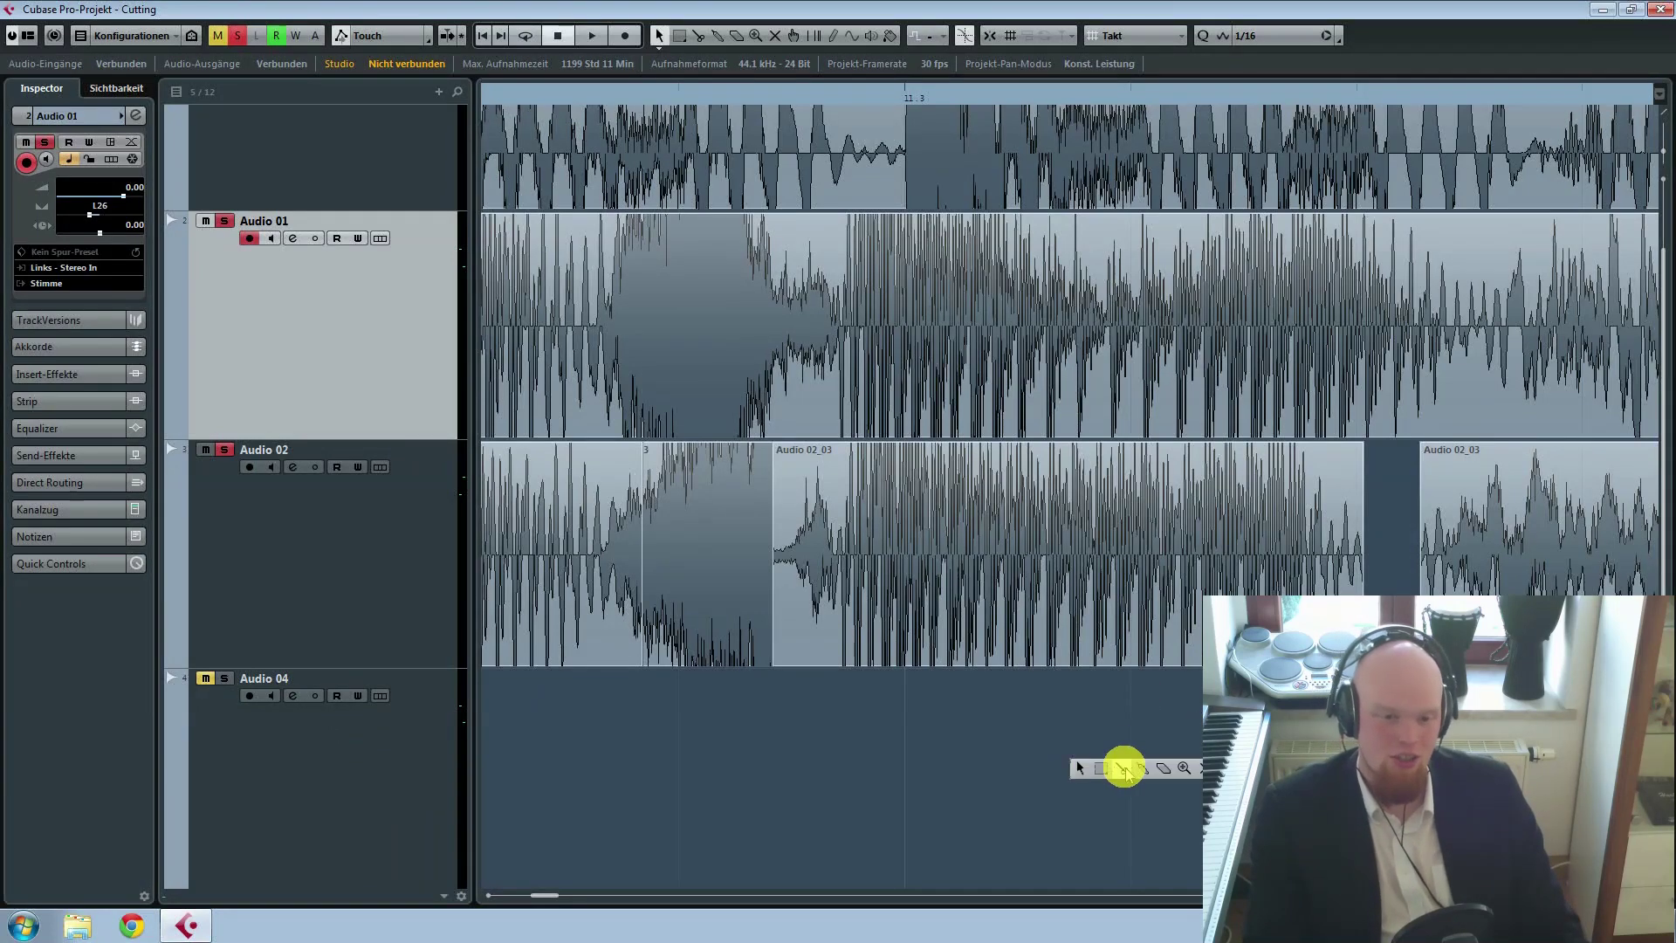
pyautogui.press('3')
pyautogui.click(1099, 598)
pyautogui.rightClick(1098, 598)
pyautogui.click(1104, 600)
pyautogui.scroll(2, 1152, 677)
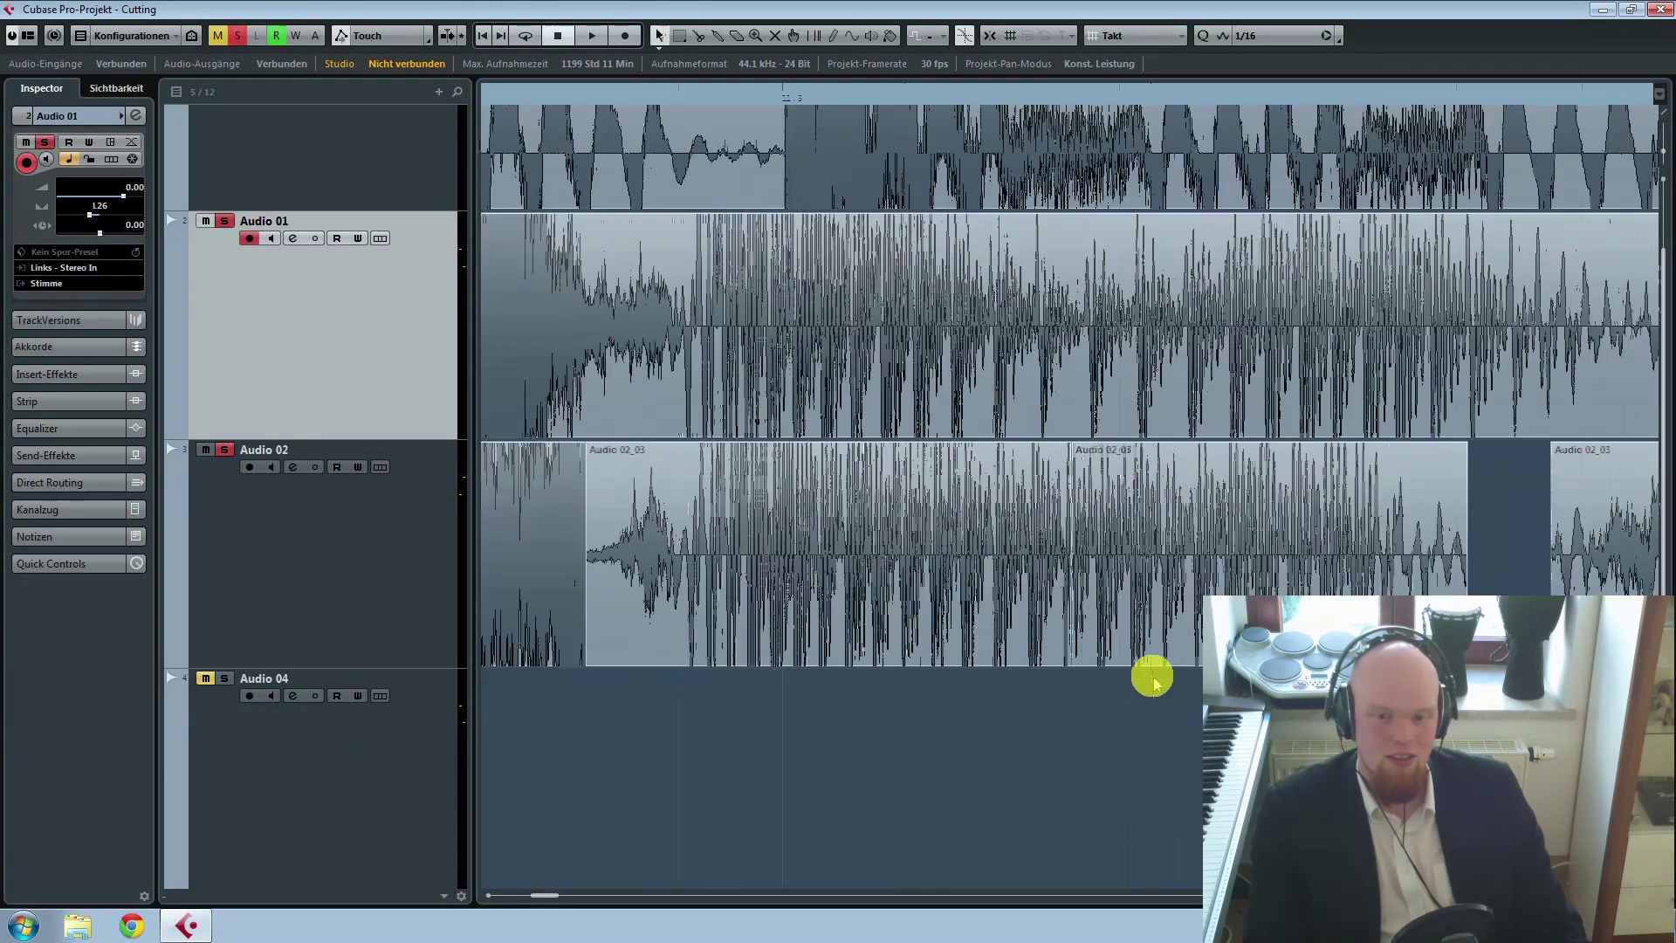
# Step: Shift the rear half of the split word later to meet the following part, and extend its start back to the front half
pyautogui.moveTo(1123, 561); pyautogui.dragTo(1228, 581)
pyautogui.scroll(-2, 1317, 655)
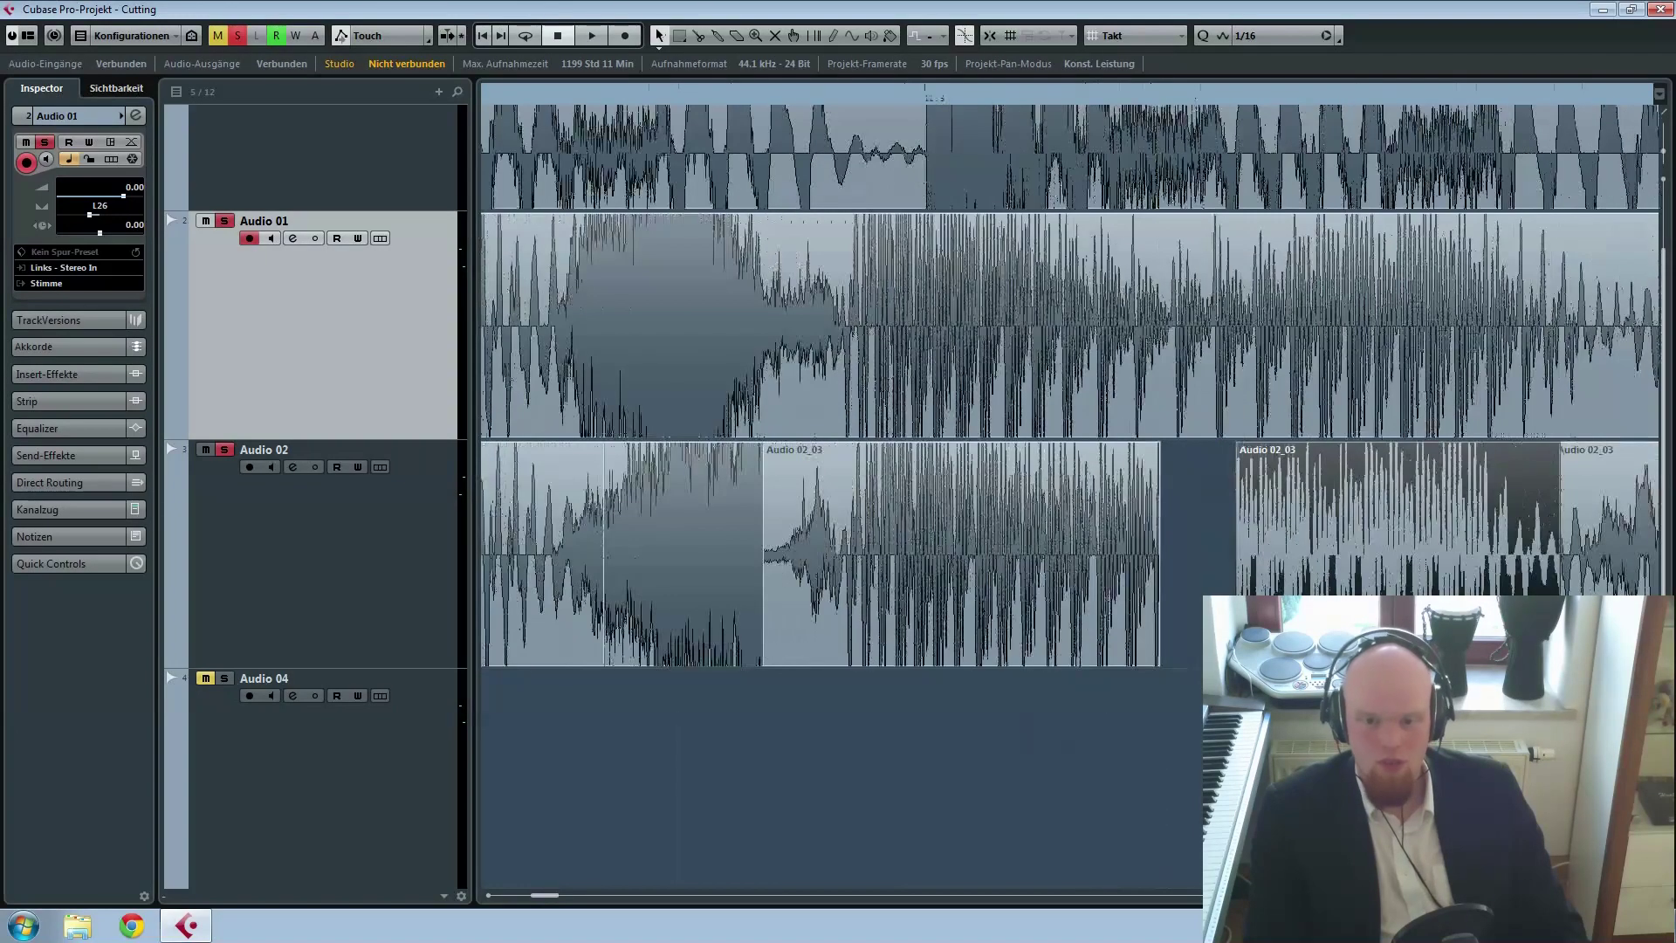
pyautogui.moveTo(1344, 587); pyautogui.dragTo(1372, 586)
pyautogui.moveTo(1264, 662); pyautogui.dragTo(1118, 701)
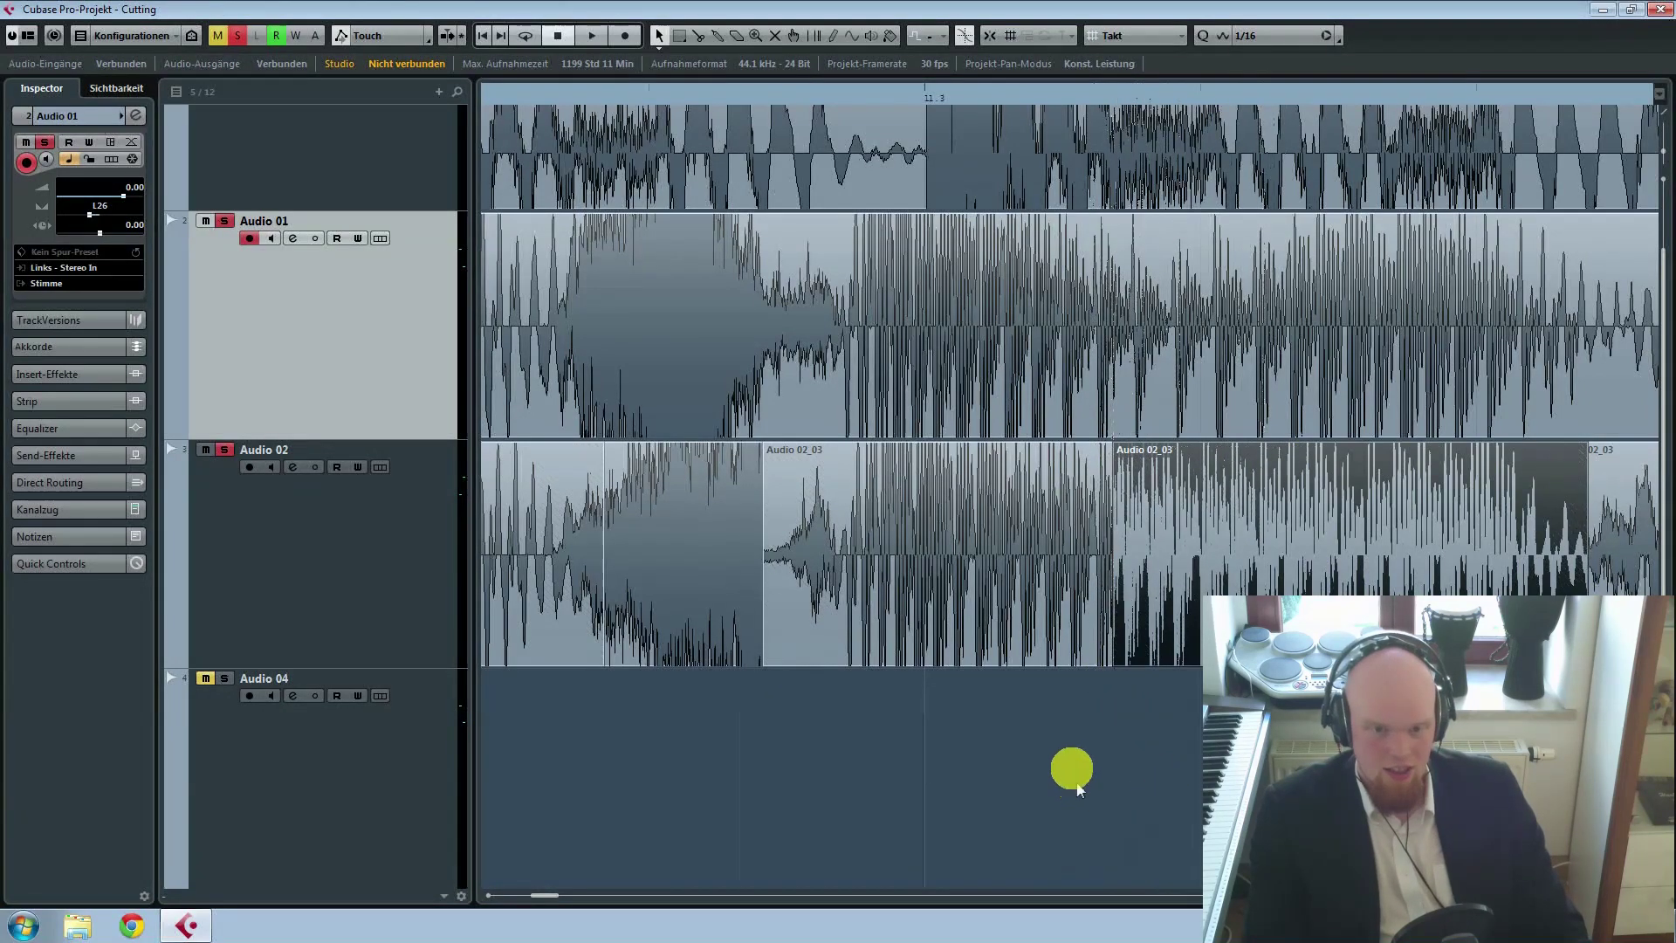
# Step: Fine-tune the join between the two halves of the split word at waveform level, and crossfade them
pyautogui.scroll(4, 1074, 768)
pyautogui.hscroll(5, 1074, 767)
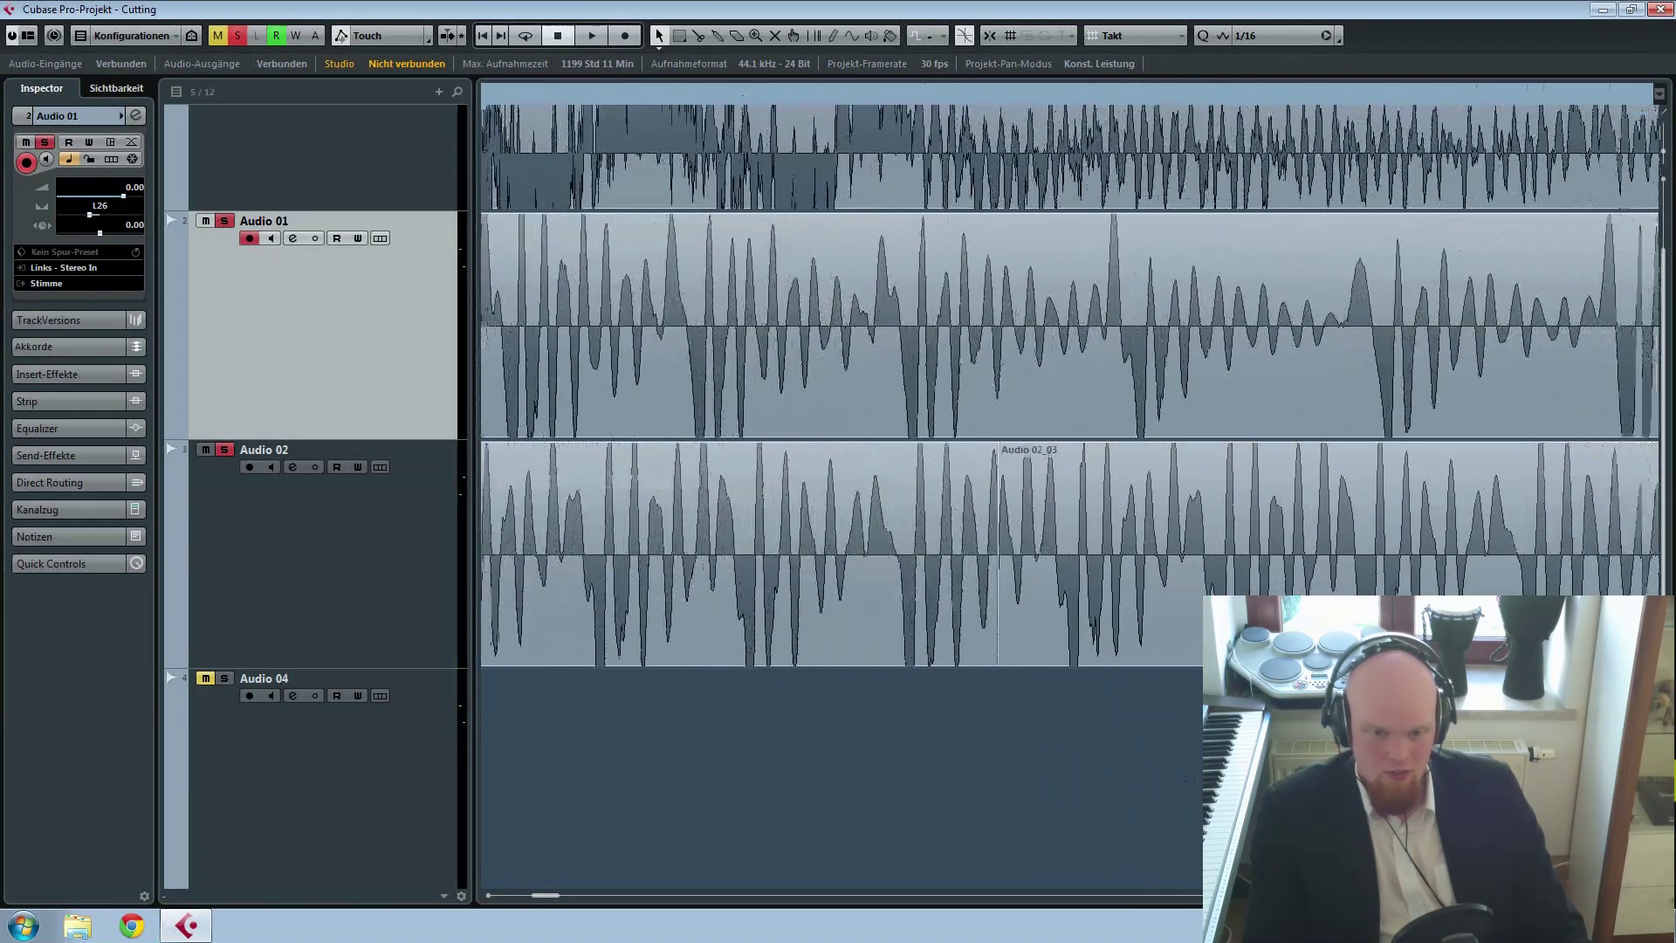
pyautogui.moveTo(932, 663); pyautogui.dragTo(998, 664)
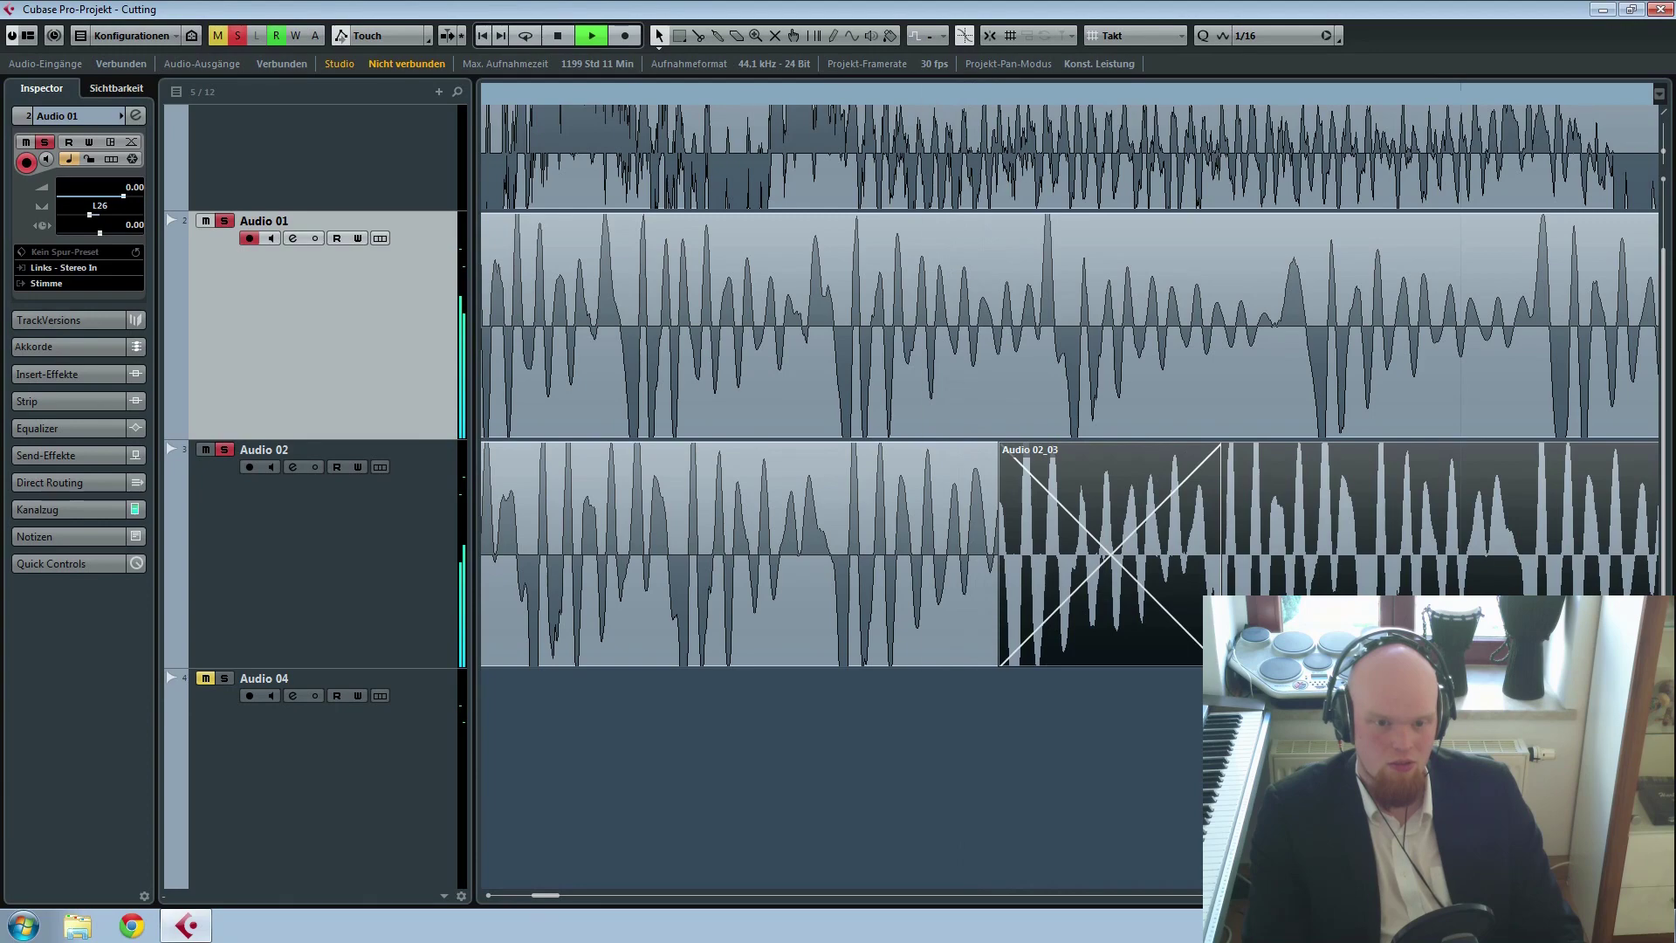
pyautogui.press('g')
pyautogui.press('g')
pyautogui.press('g')
pyautogui.press('space')
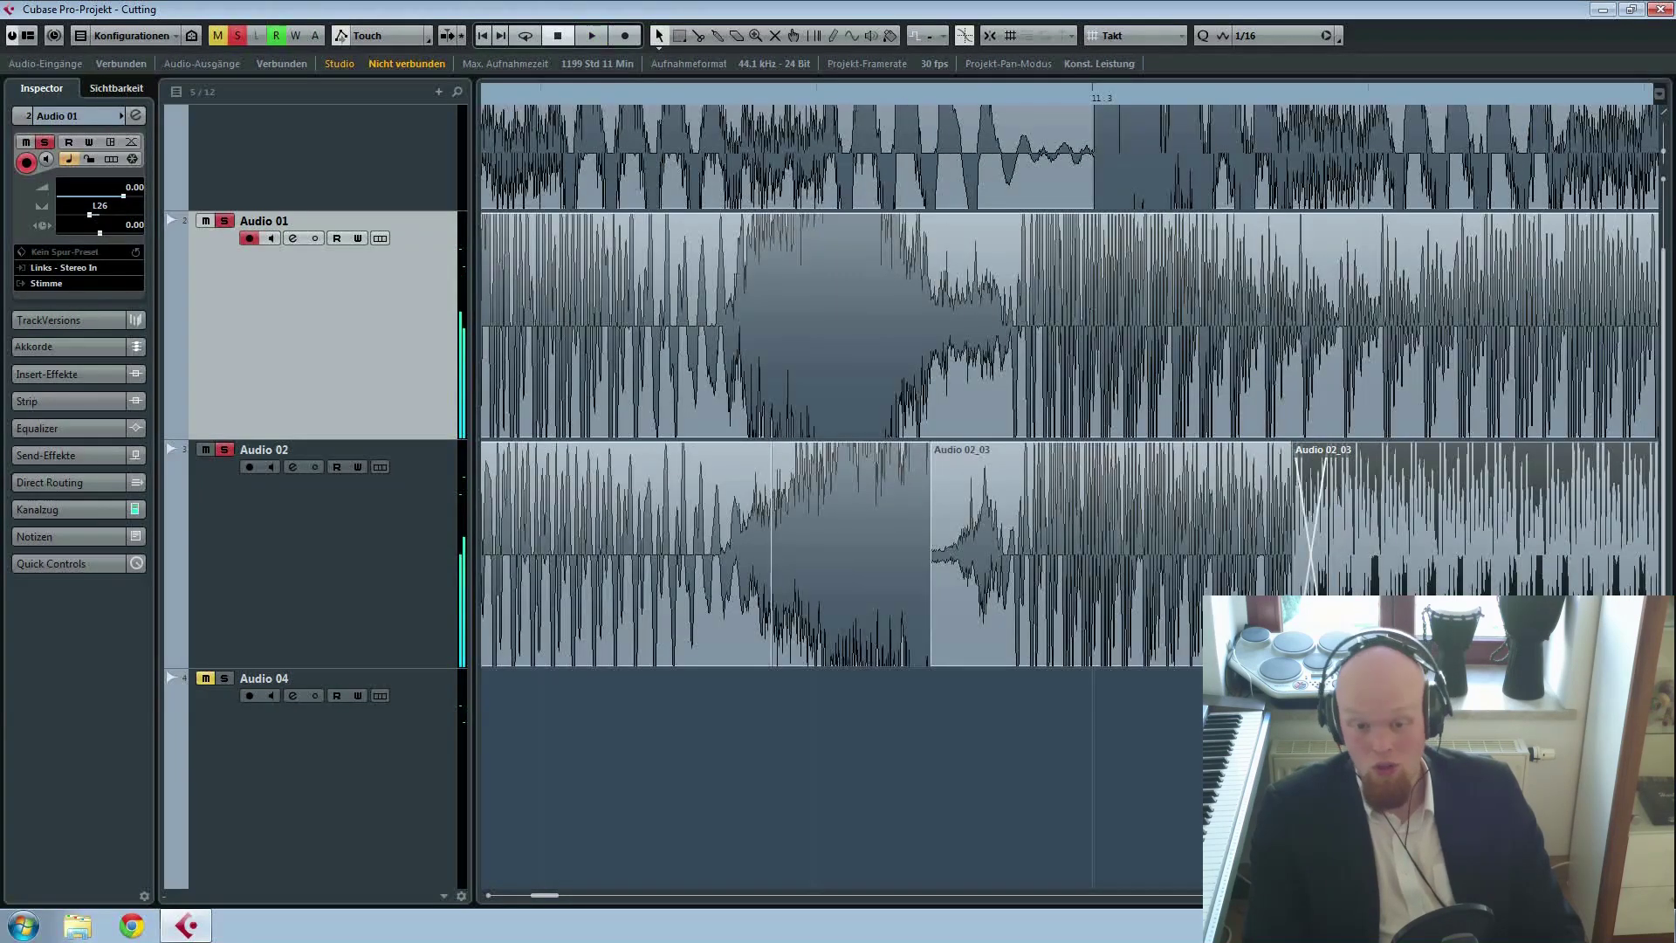
# Step: Blend the front half of the split word into the preceding Audio 02_03 part at their join
pyautogui.click(1055, 630)
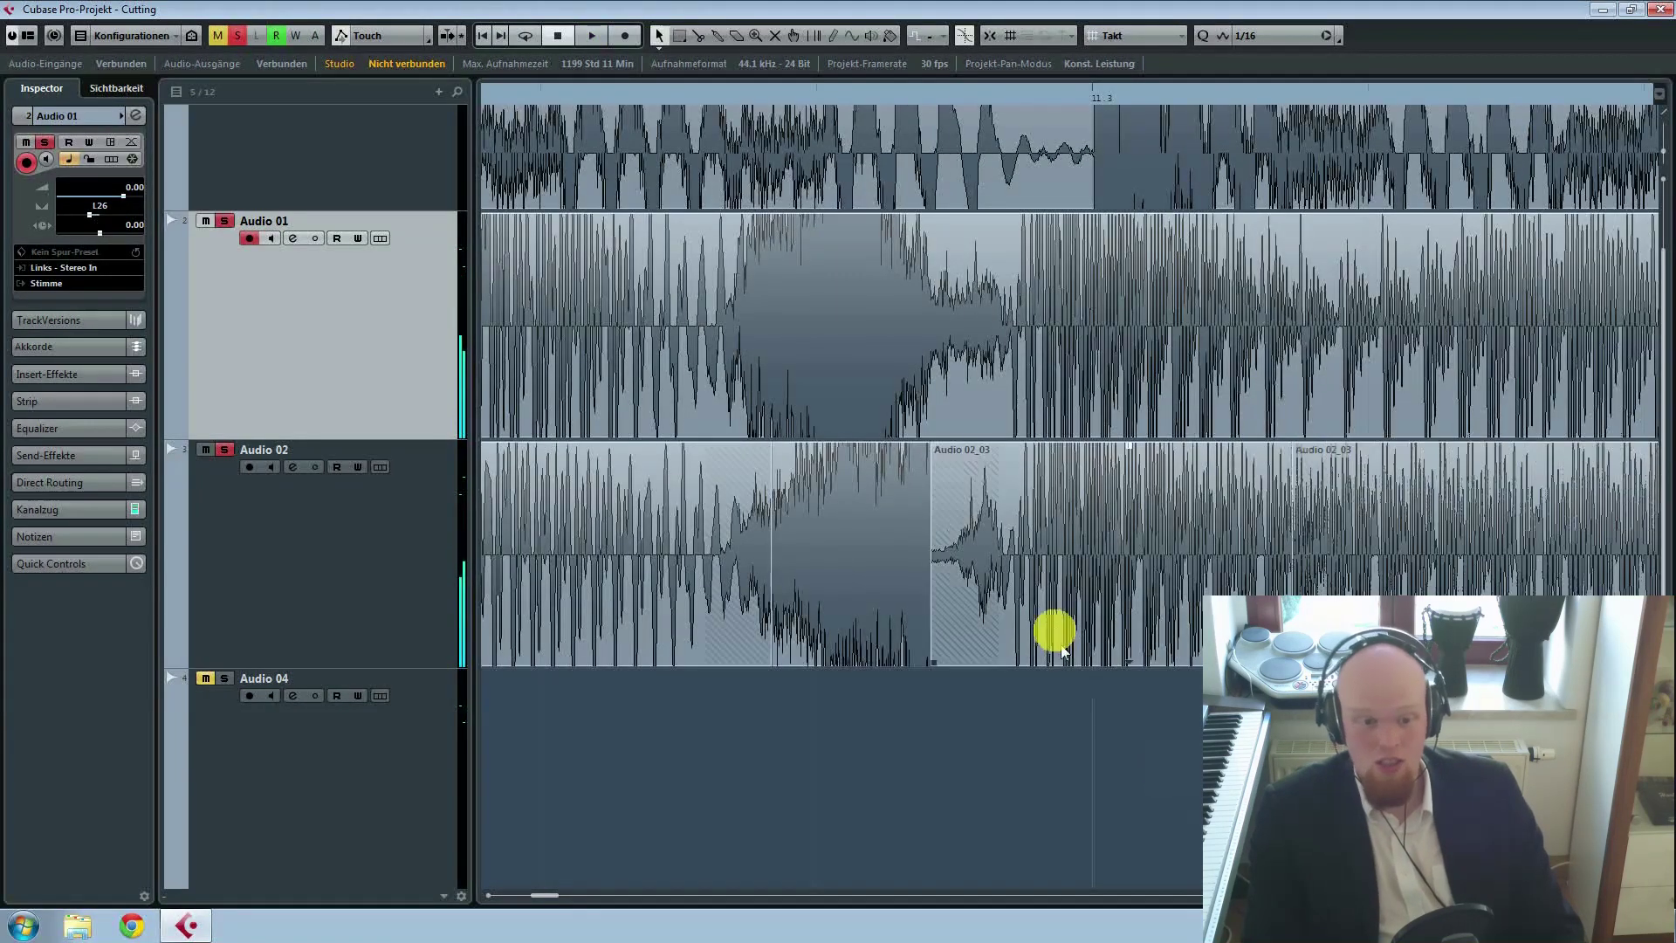
pyautogui.click(1179, 799)
pyautogui.press('h')
pyautogui.press('h')
pyautogui.press('h')
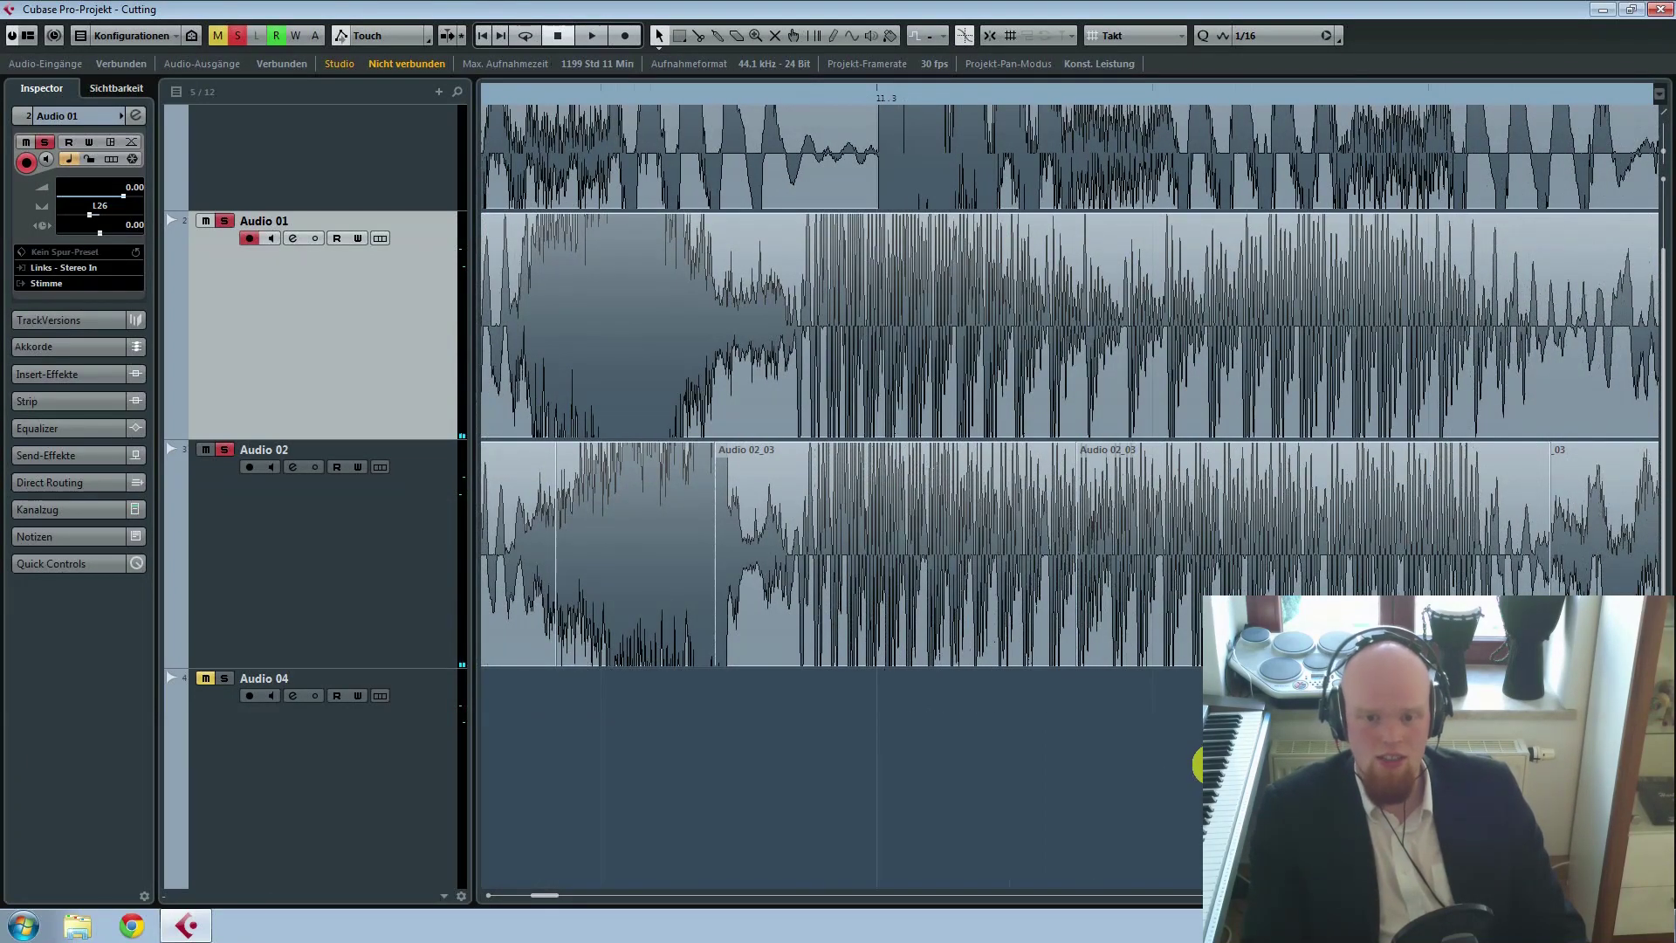
pyautogui.hscroll(5, 1674, 779)
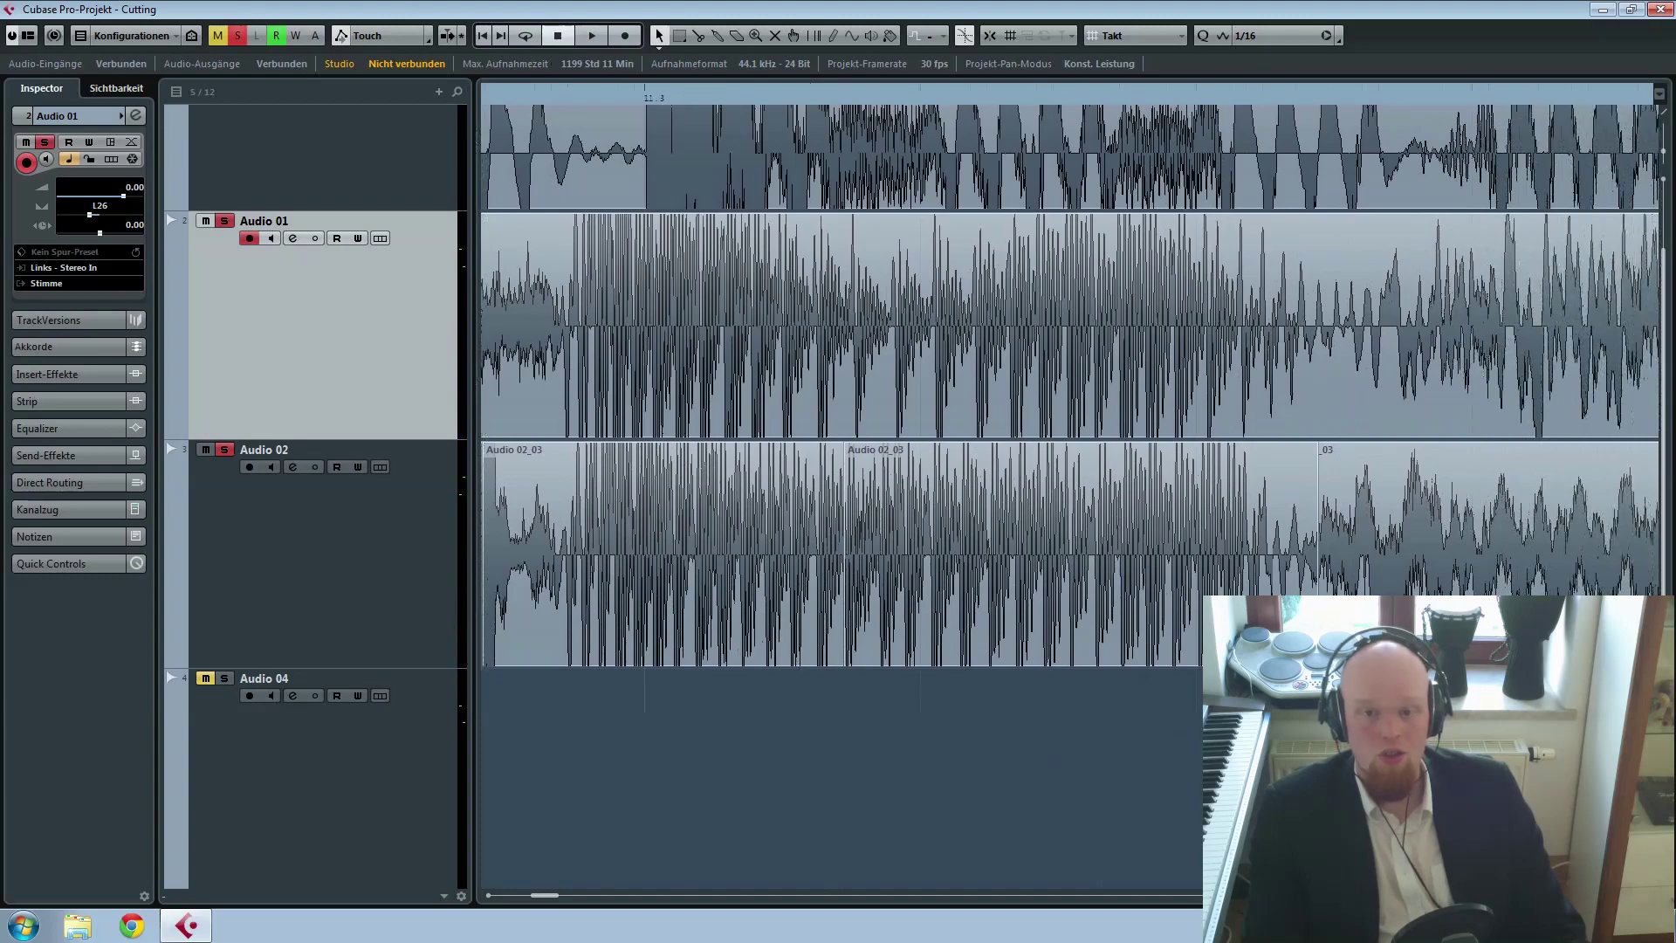
# Step: Play back the edited phrase with both vocals soloed to check the timing against Audio 01
pyautogui.press('h')
pyautogui.press('space')
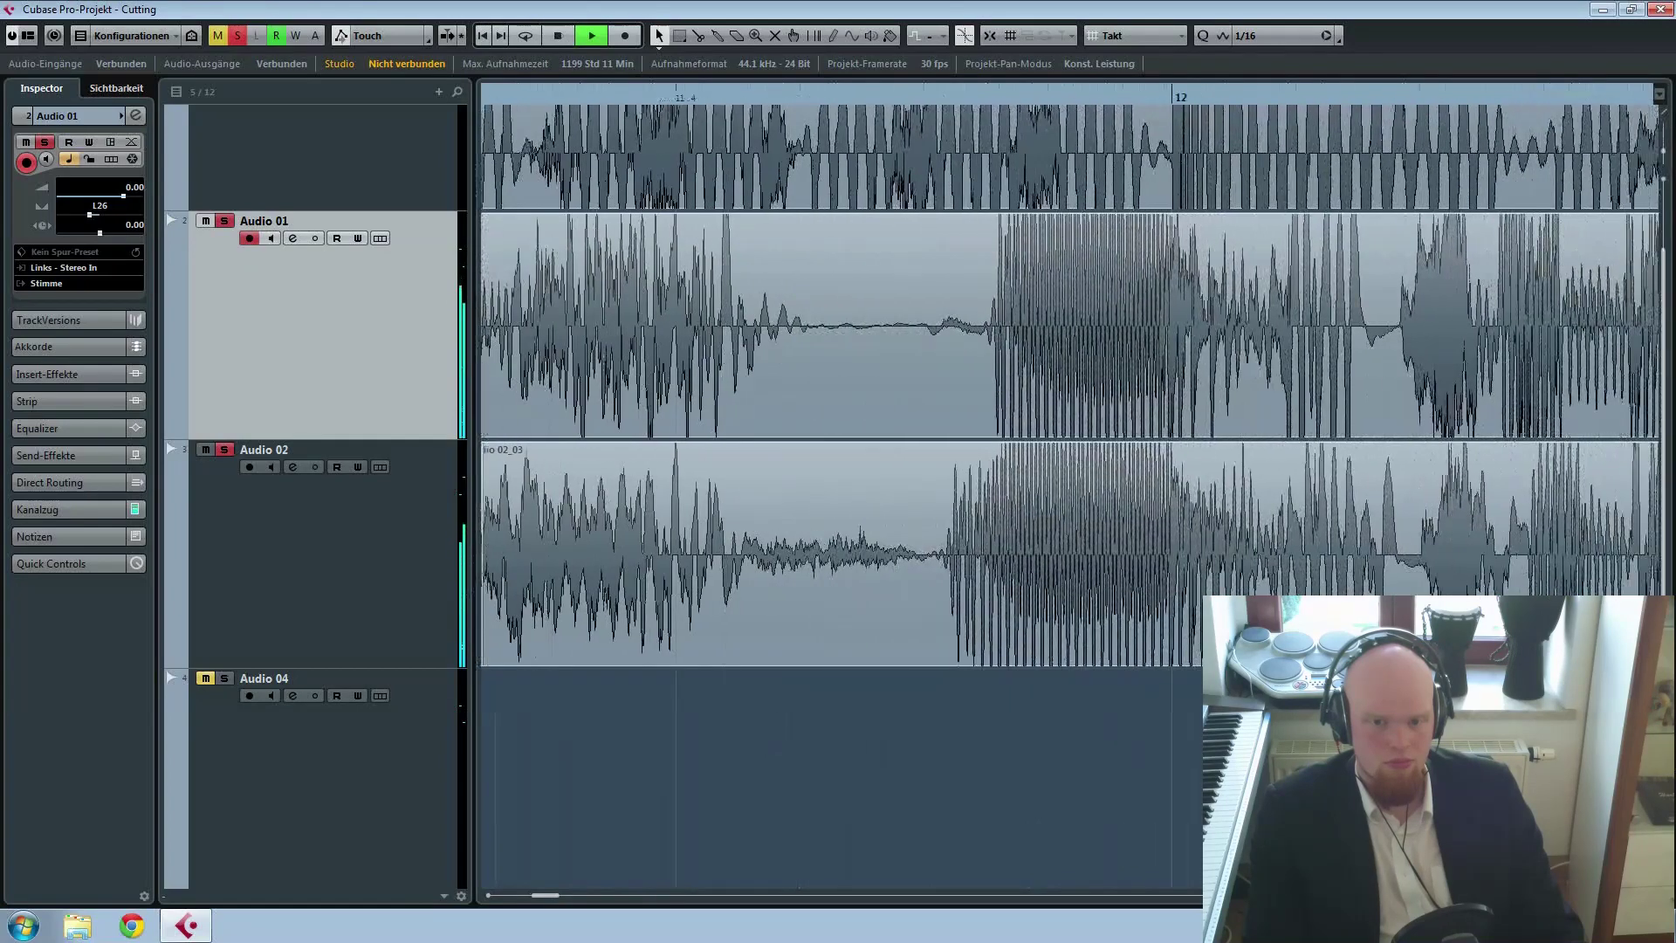
pyautogui.press('g')
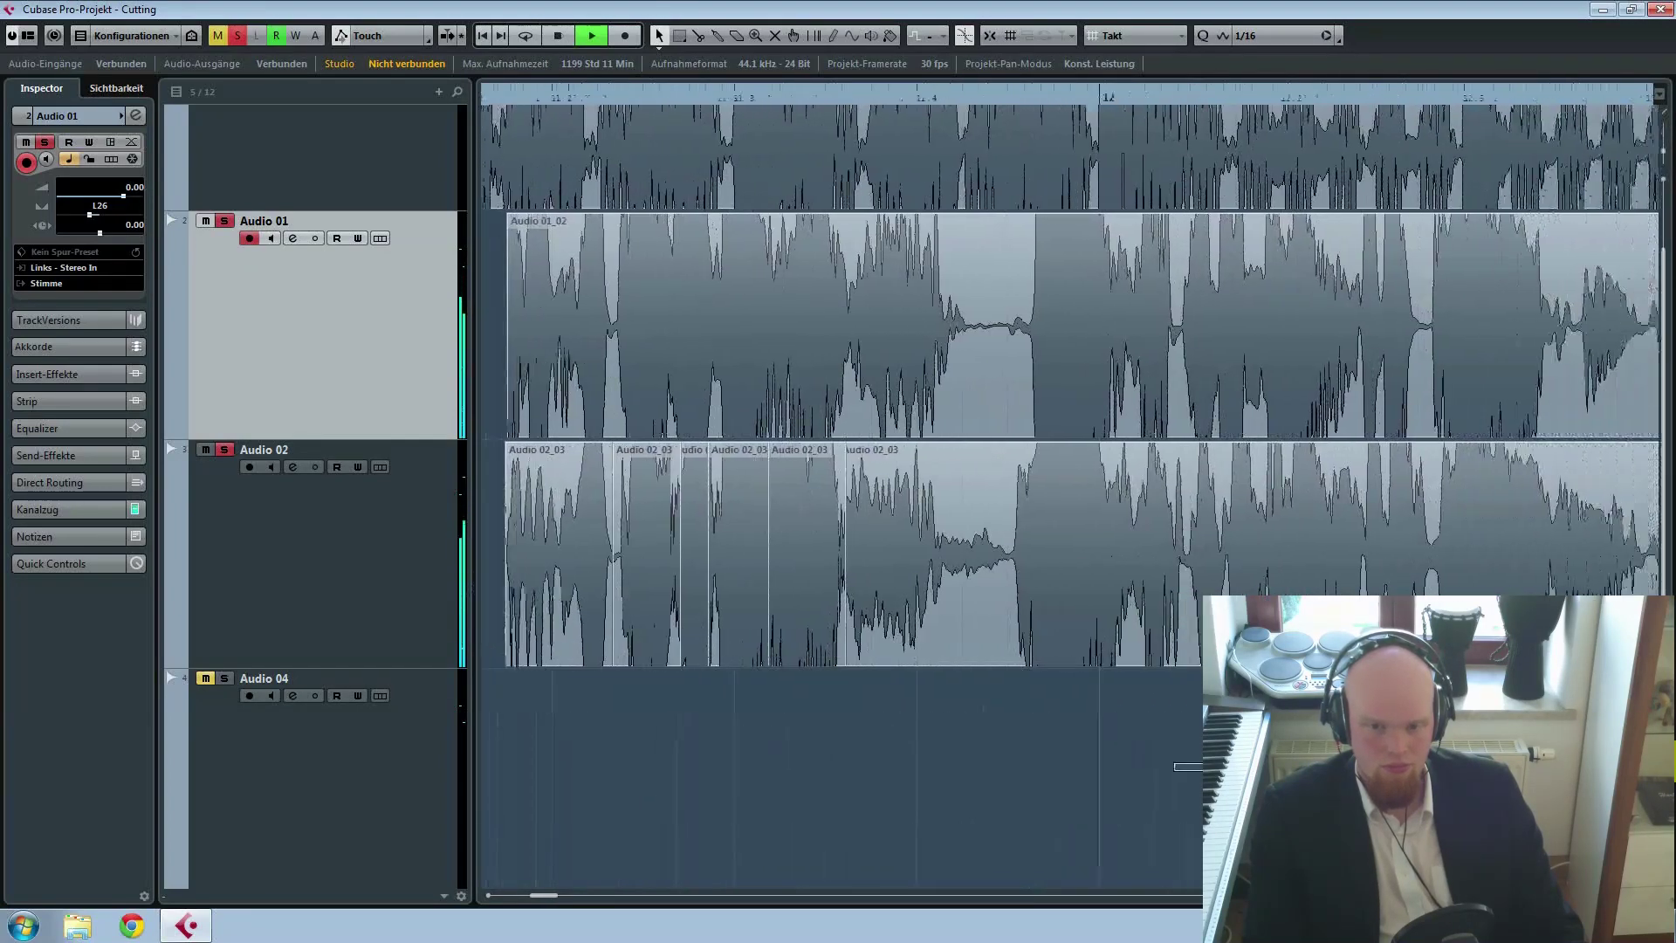
pyautogui.press('g')
pyautogui.press('g')
pyautogui.press('g')
pyautogui.press('space')
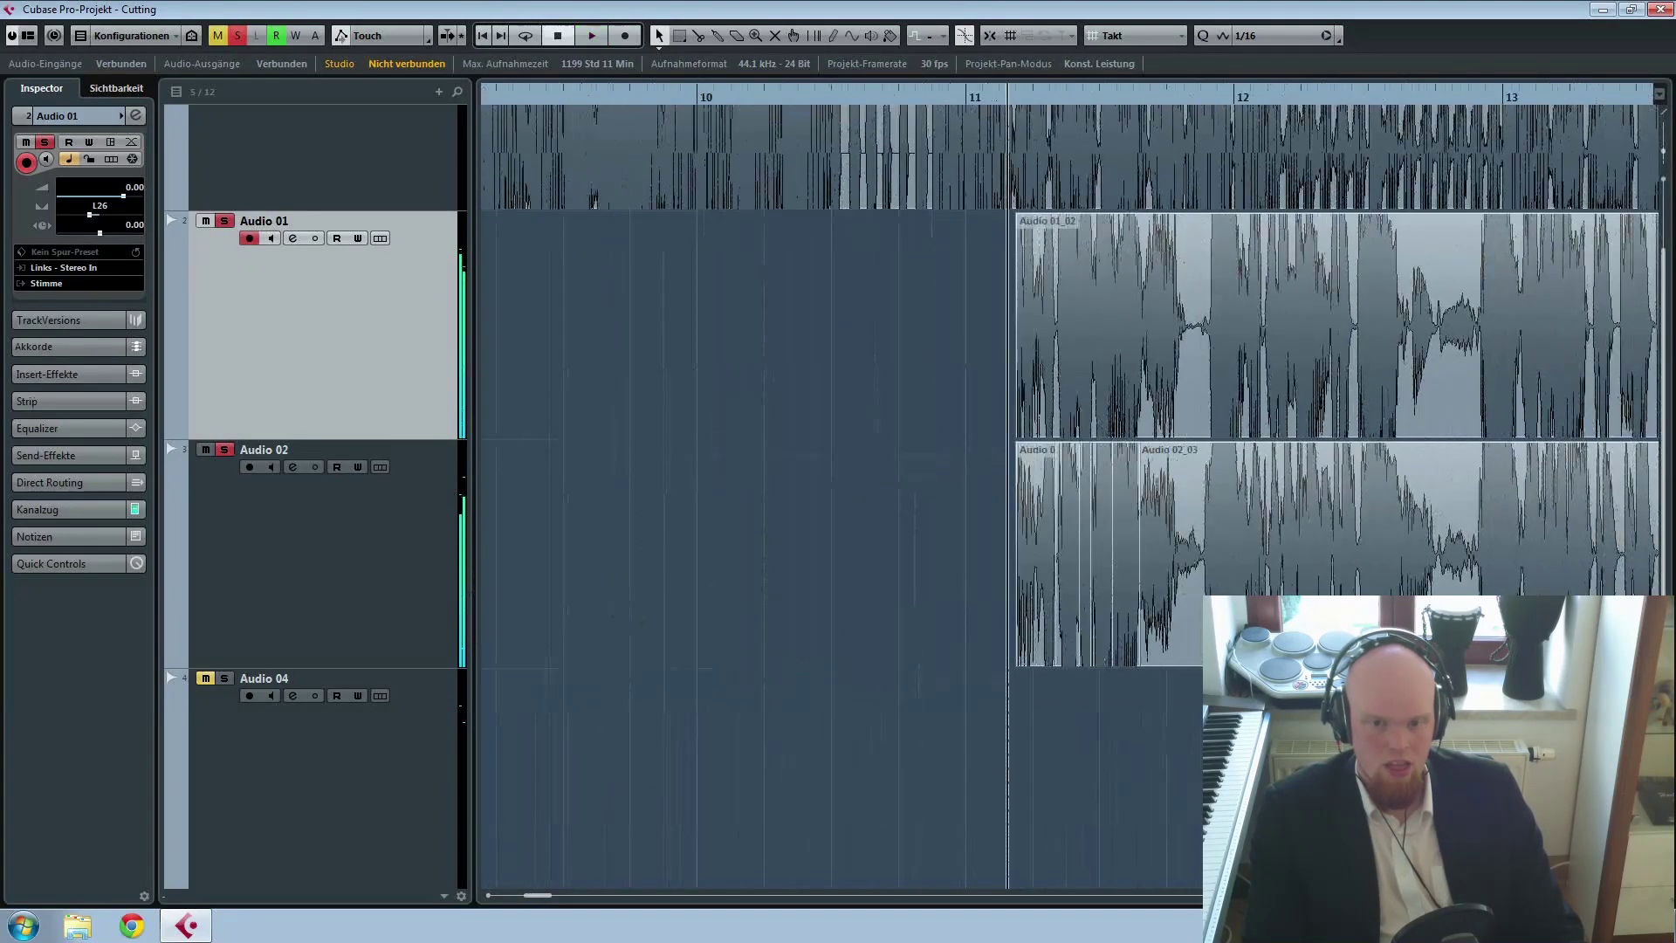
# Step: Bring the complete vocal events into view and reduce the waveform display height
pyautogui.hscroll(3, 1070, 489)
pyautogui.hscroll(1, 1070, 489)
pyautogui.press('g')
pyautogui.press('g')
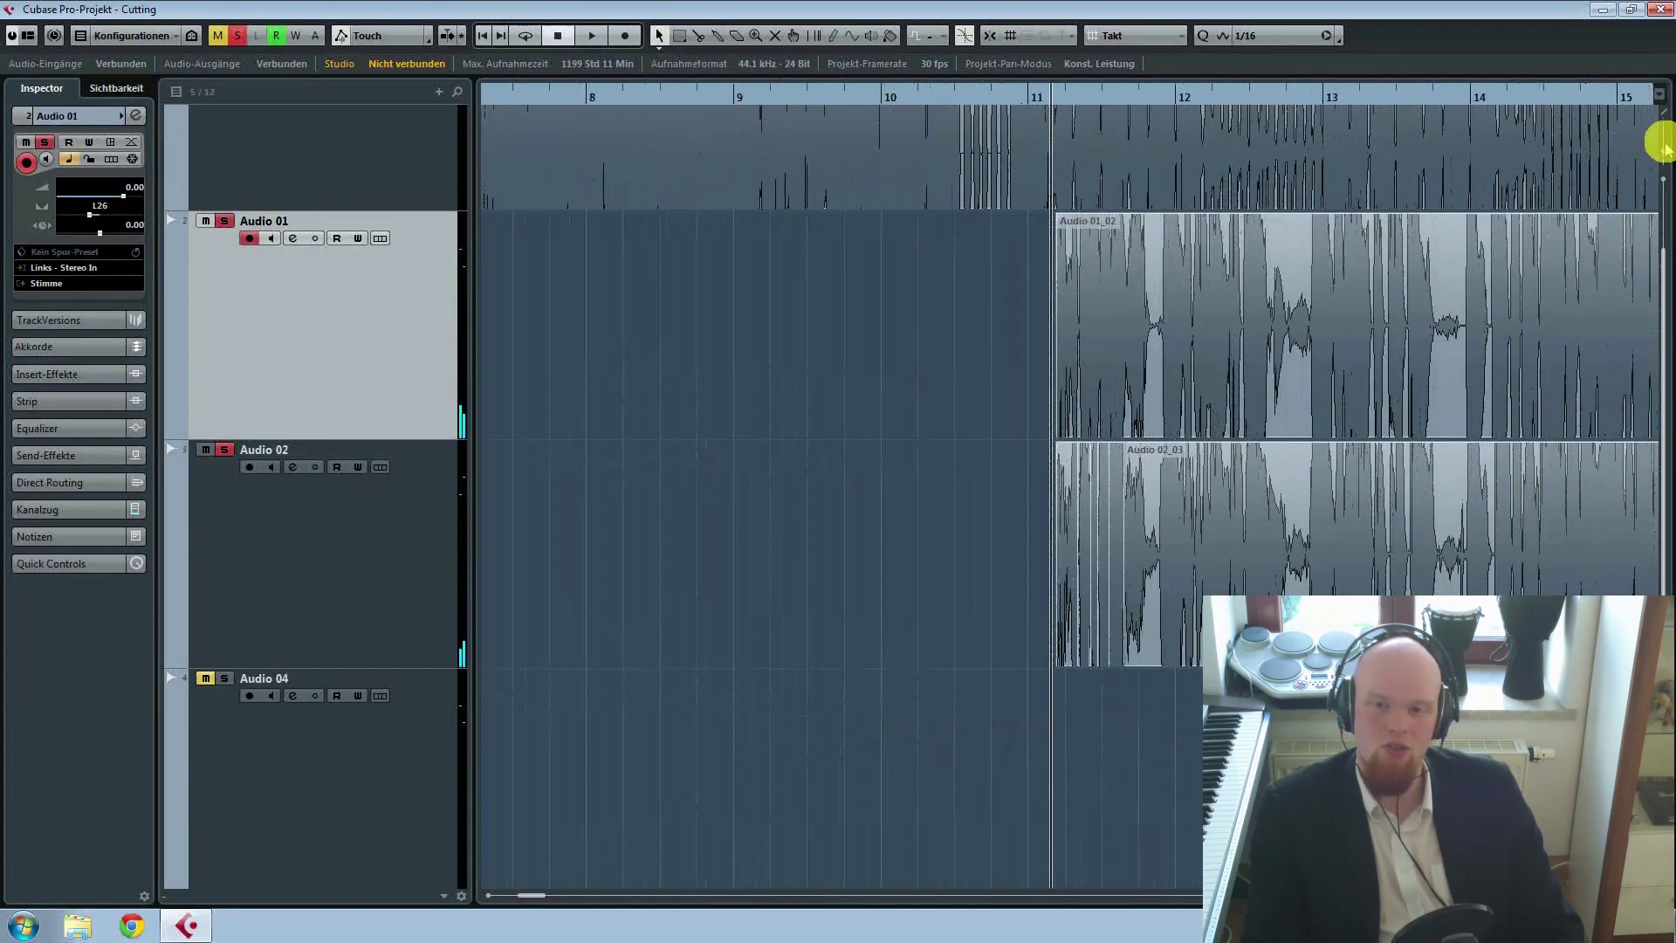
pyautogui.moveTo(1664, 153); pyautogui.dragTo(1663, 165)
pyautogui.moveTo(1038, 729); pyautogui.dragTo(1083, 761)
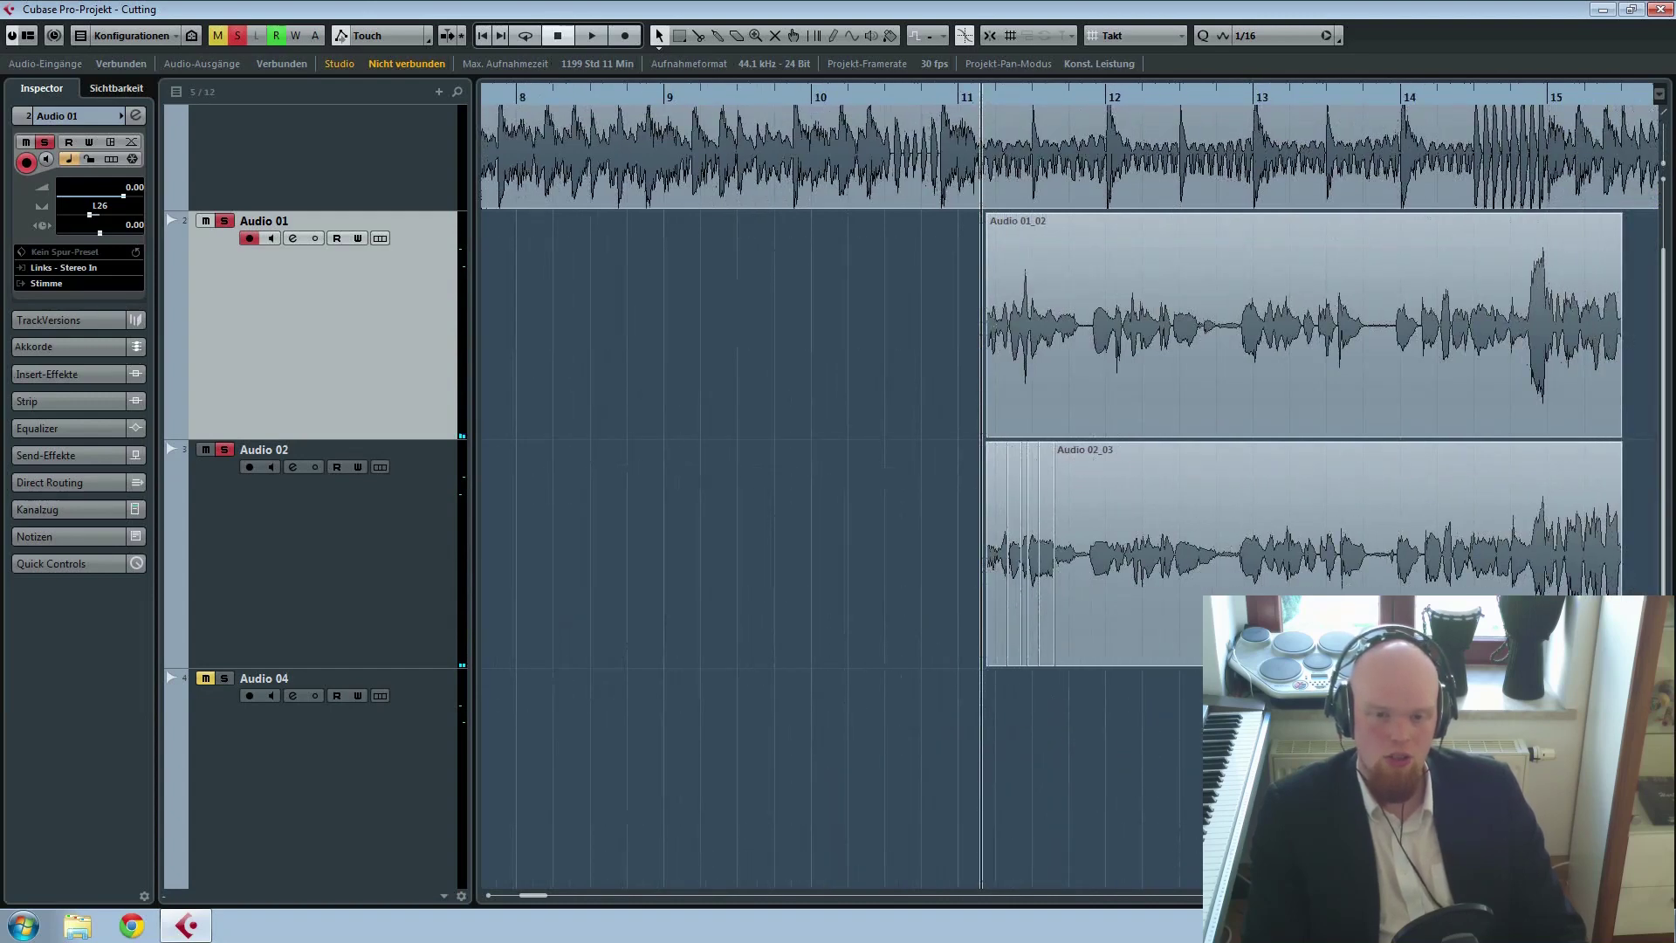
# Step: Open the Audio 01_02 event in the Sample Editor and analyse its notes with VariAudio Pitch & Warp
pyautogui.doubleClick(996, 427)
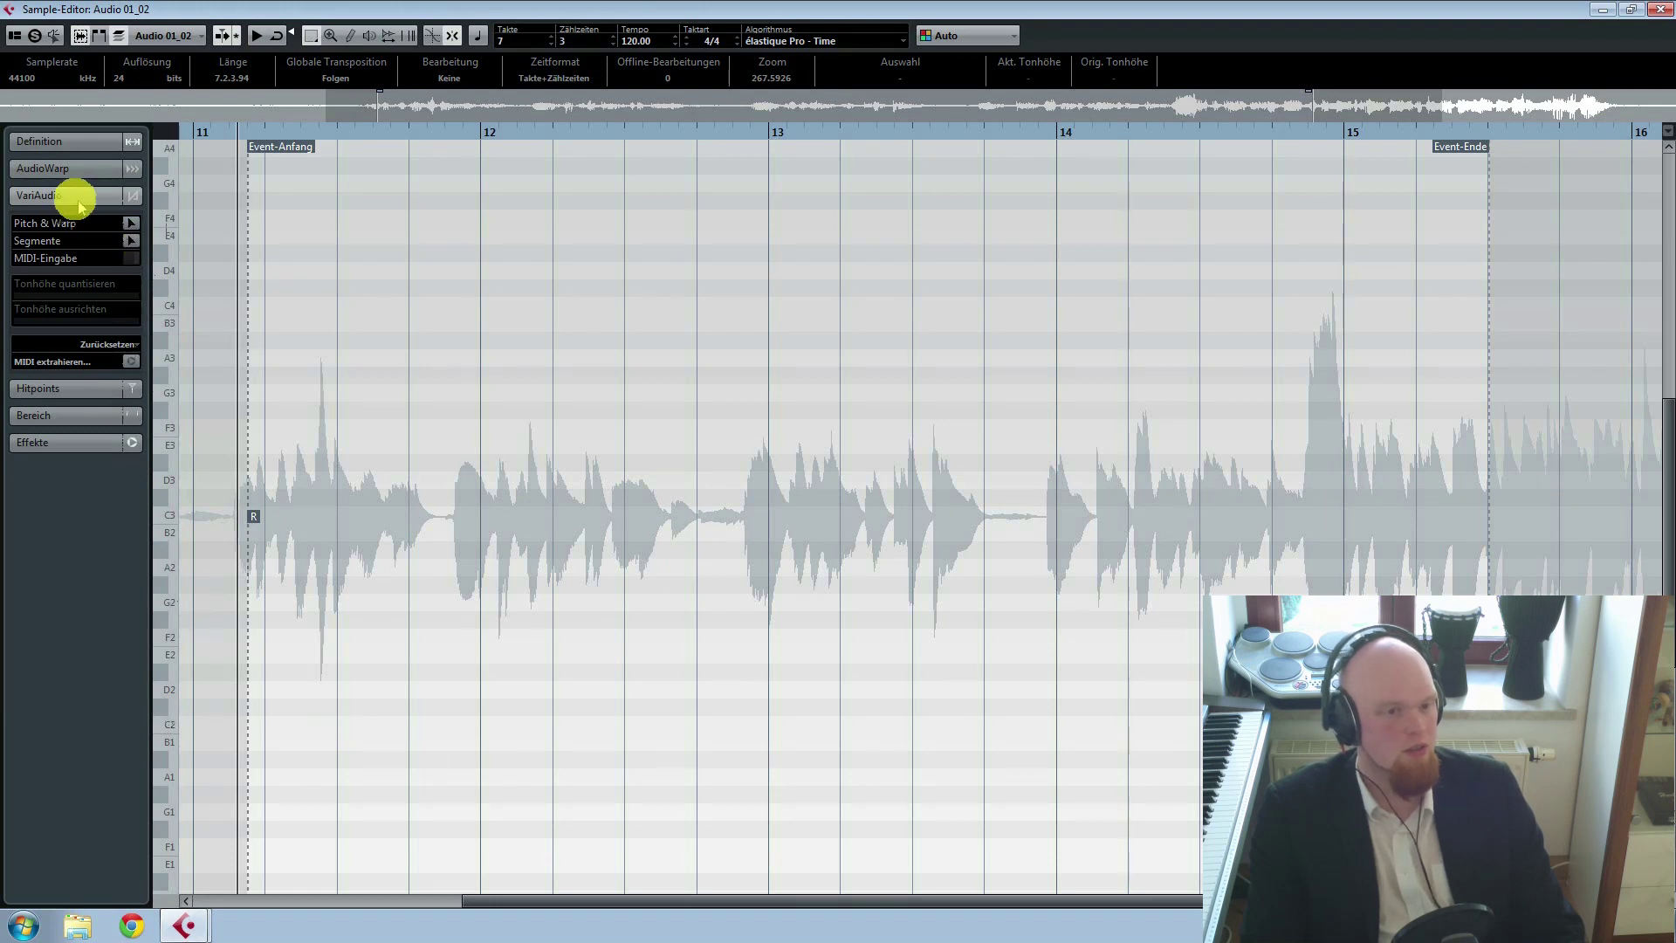
pyautogui.click(49, 167)
pyautogui.click(67, 313)
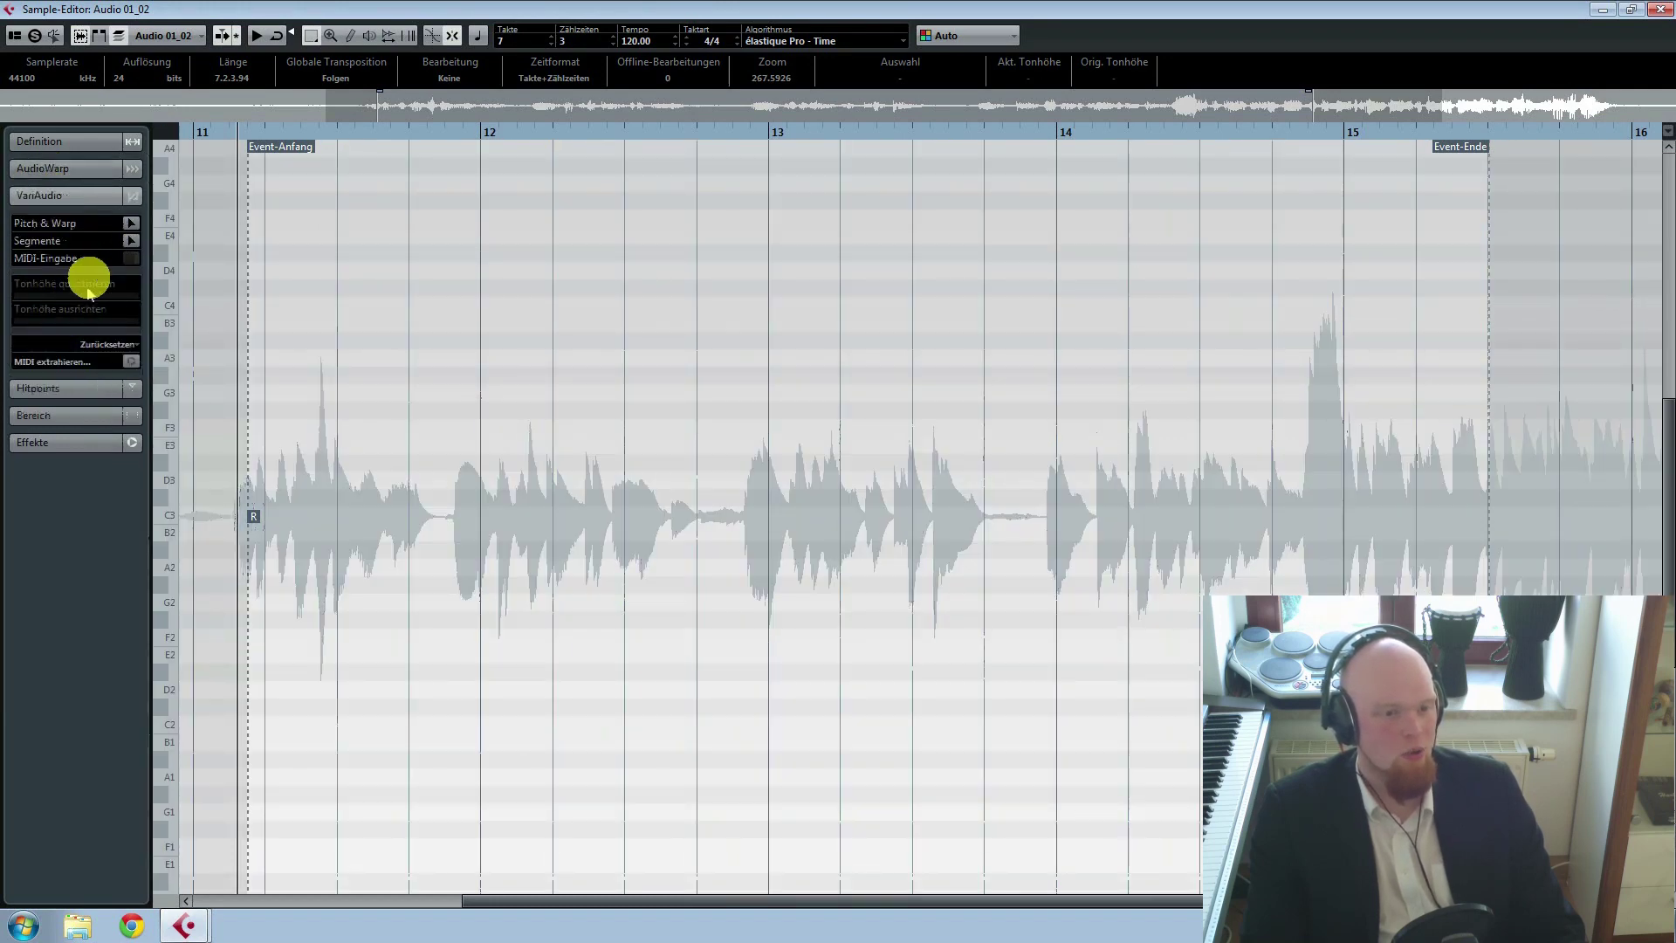
pyautogui.click(129, 223)
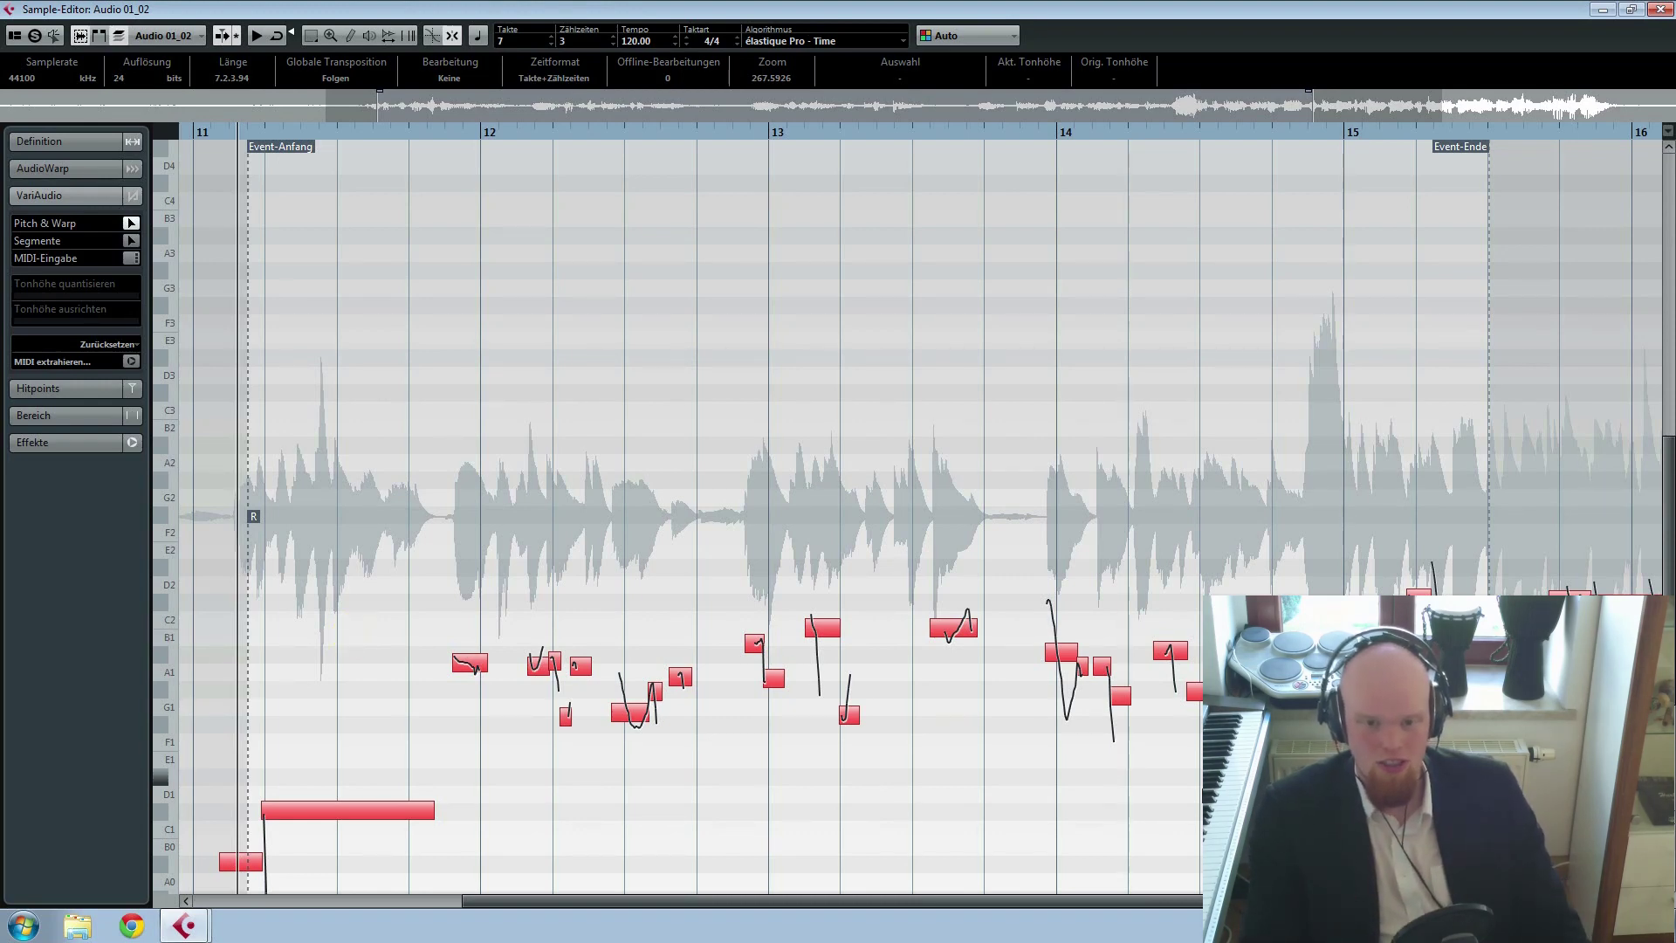
# Step: Lower the VariAudio note segment starting at about 15.2.2 in Audio 01_02 to A#1
pyautogui.hscroll(1, 920, 515)
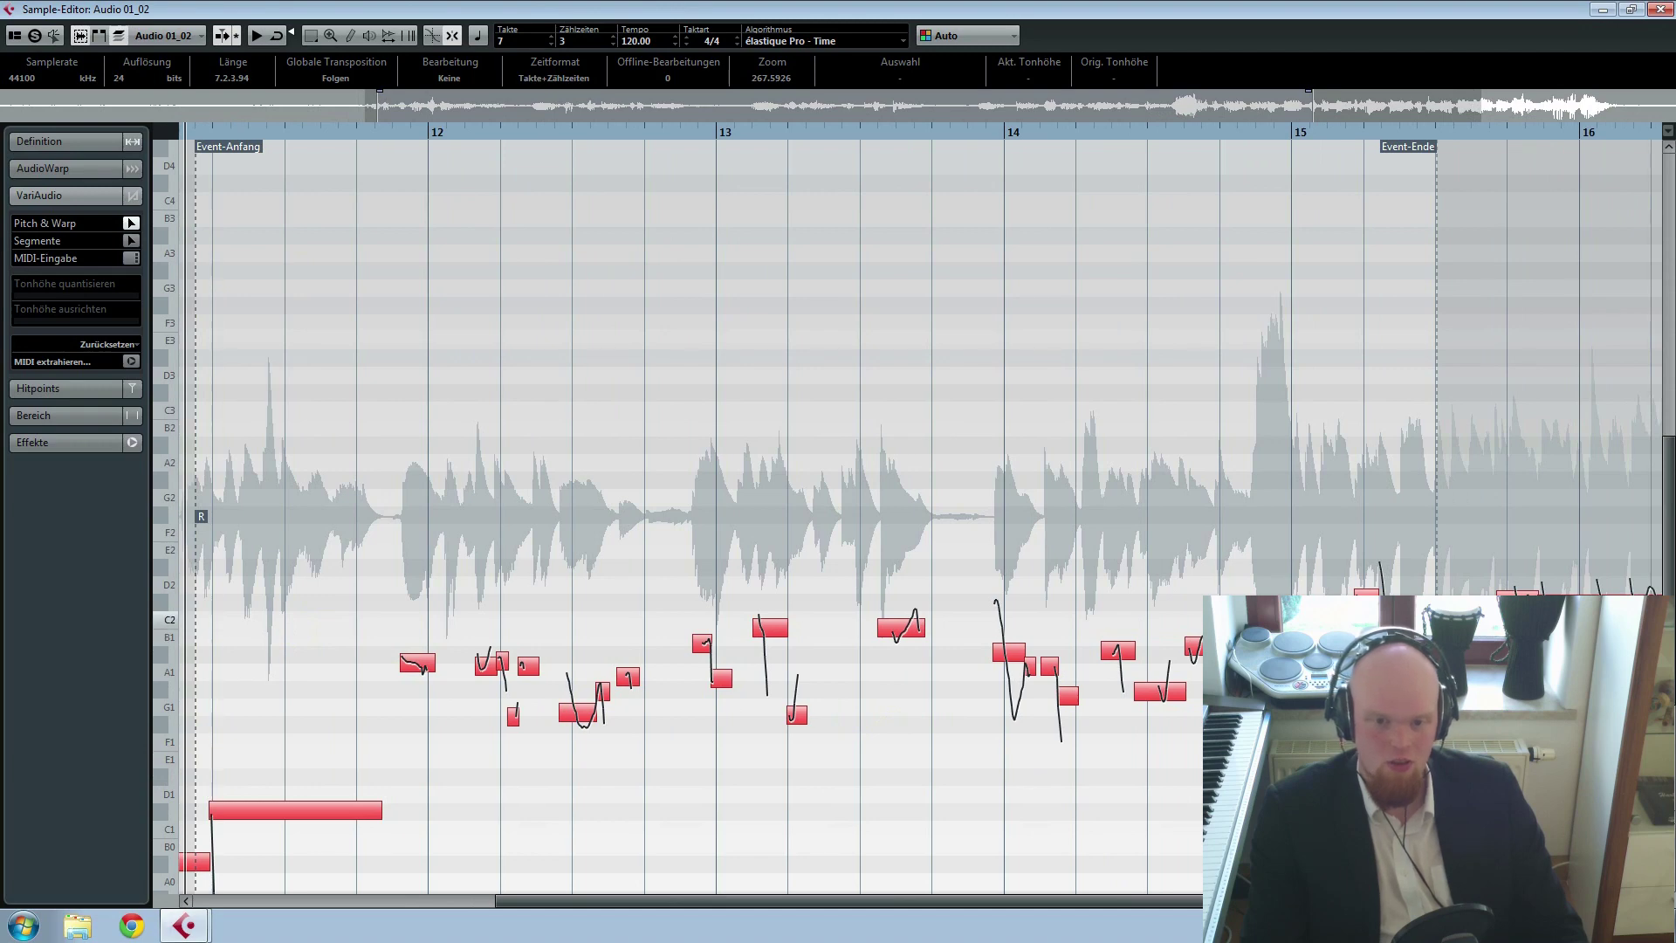
pyautogui.click(1416, 567)
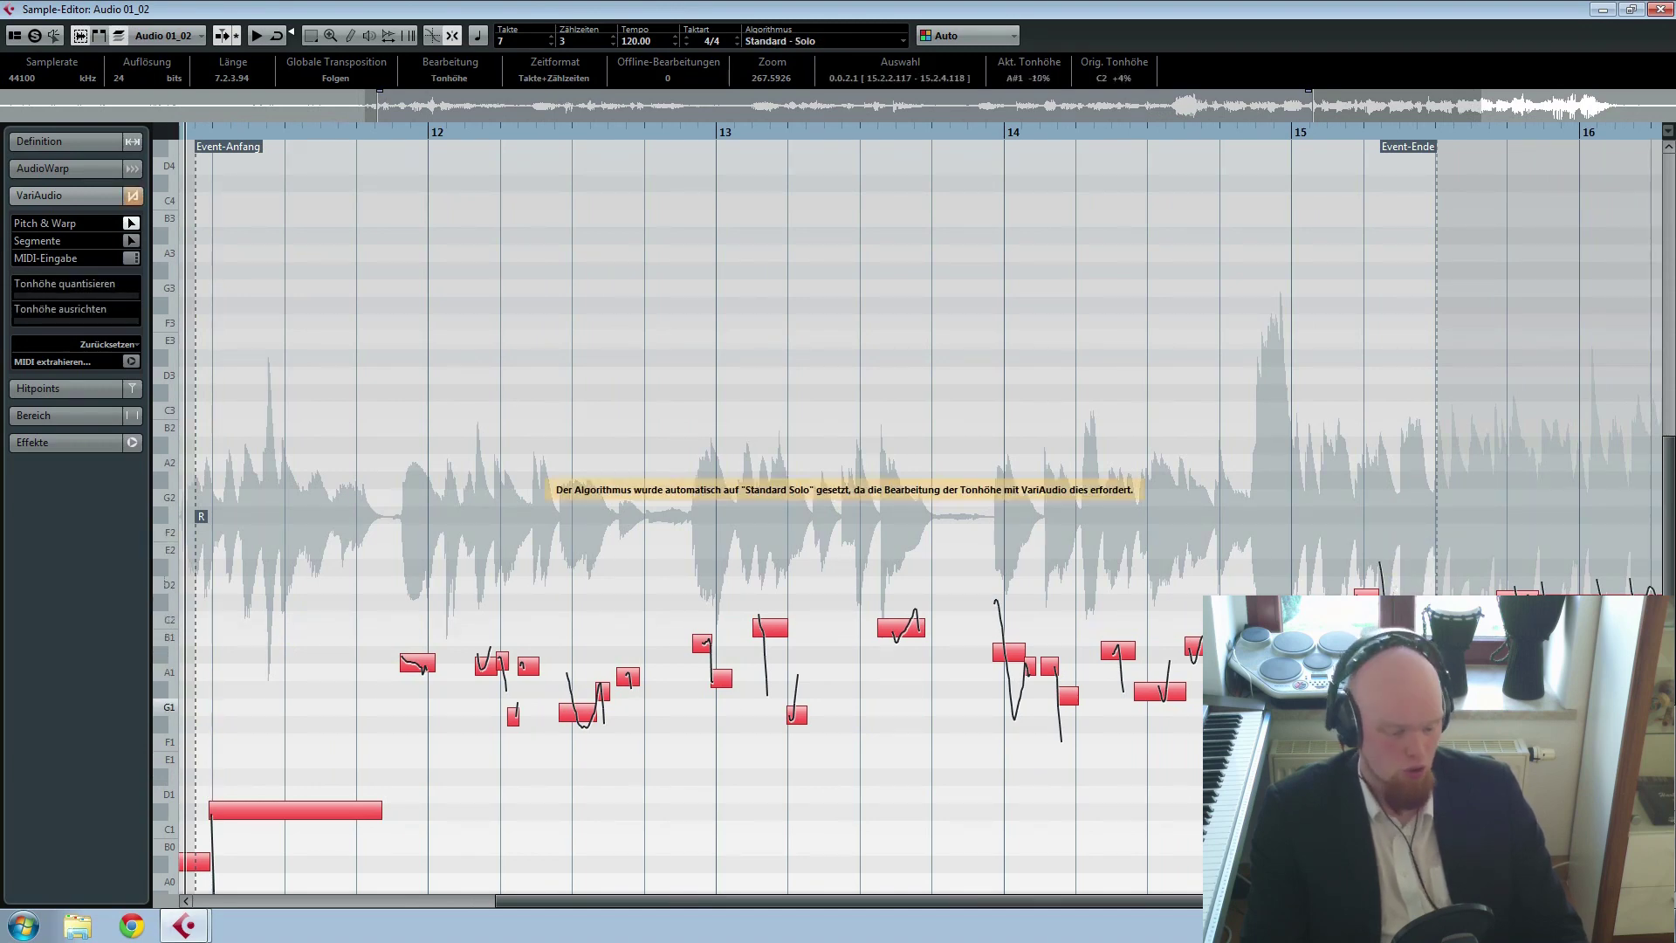
# Step: Split the long VariAudio segment around bar 15 in Audio 01_02 at about 15.1.3 and return to Pitch & Warp mode
pyautogui.click(1123, 754)
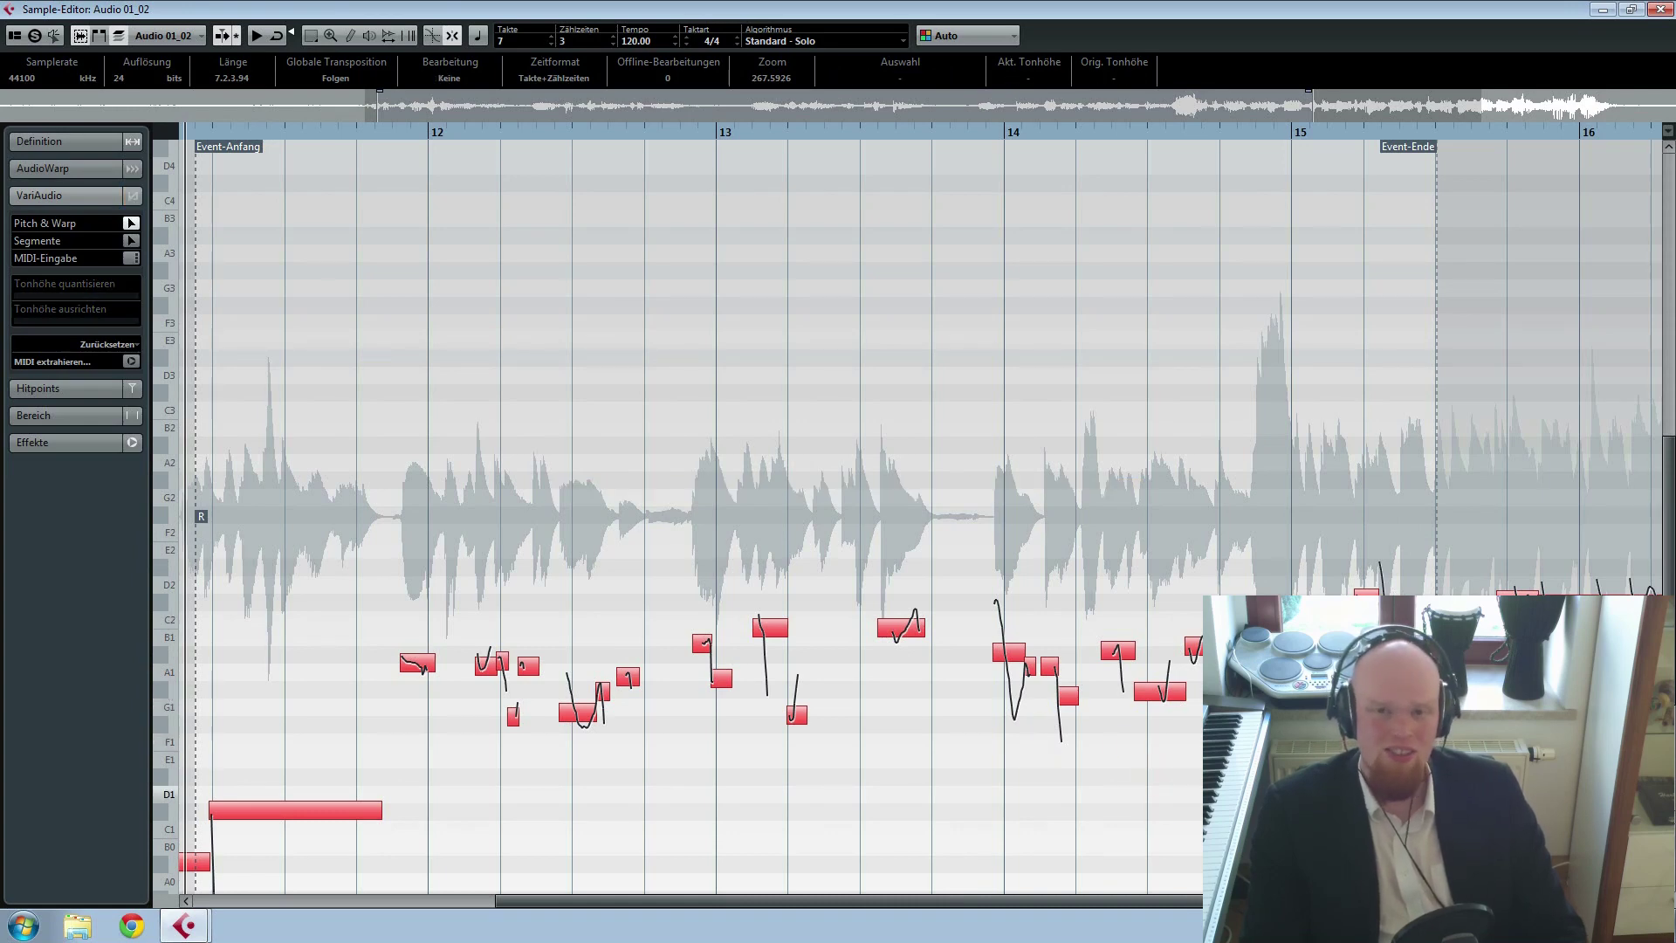
pyautogui.scroll(5, 1368, 751)
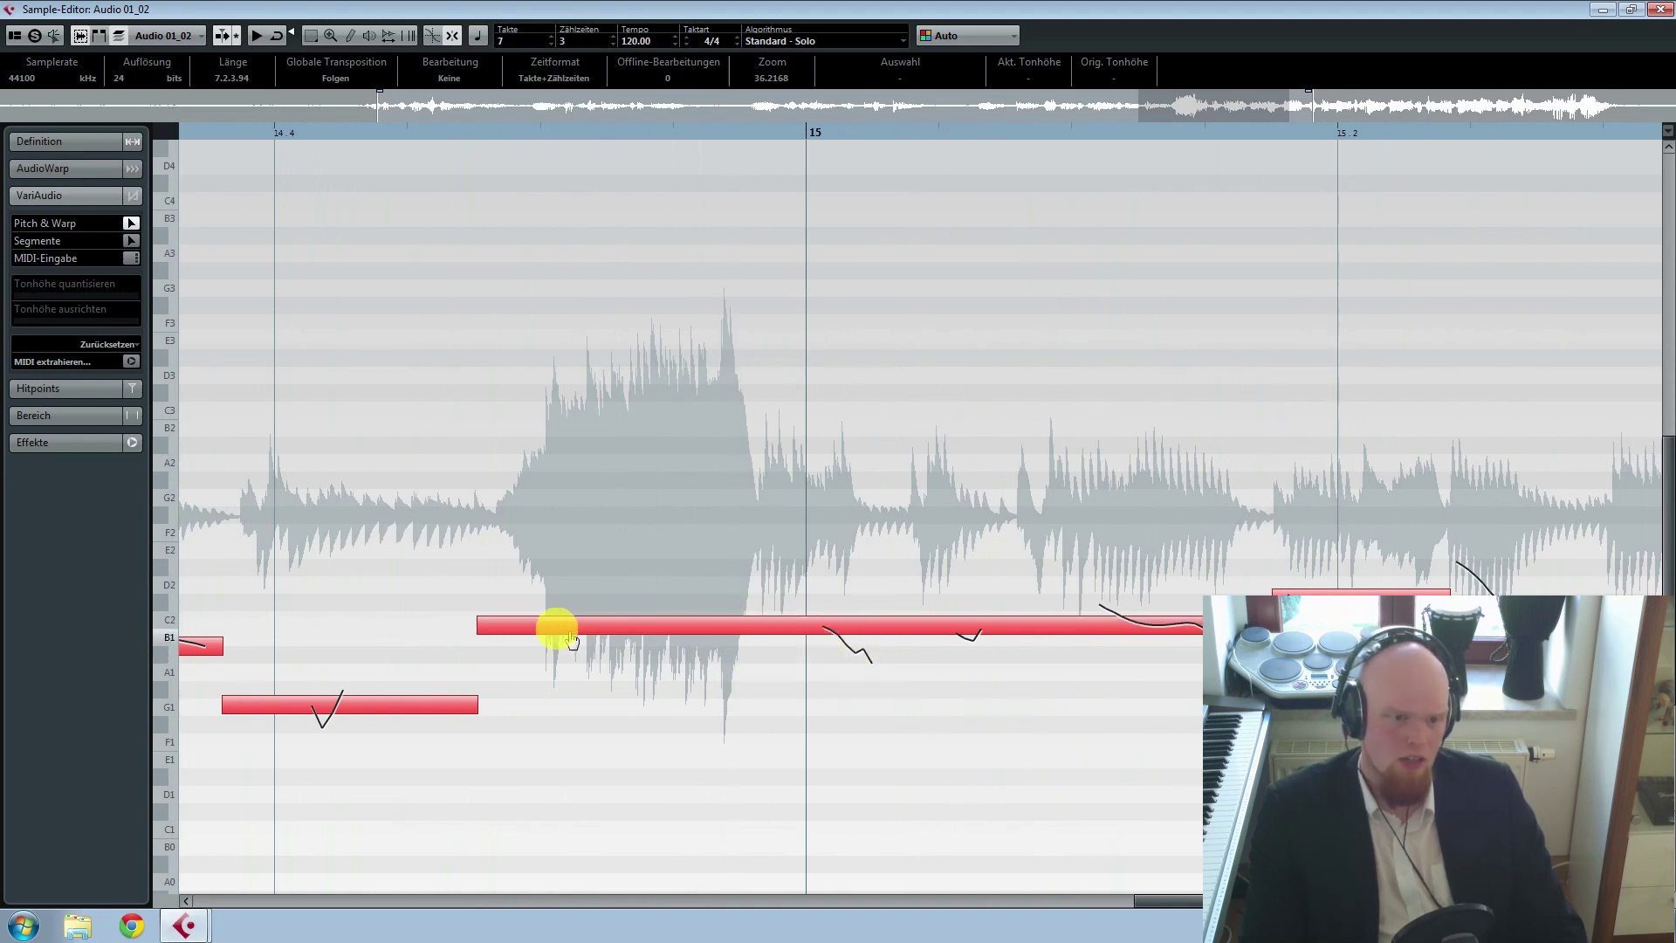
pyautogui.click(502, 642)
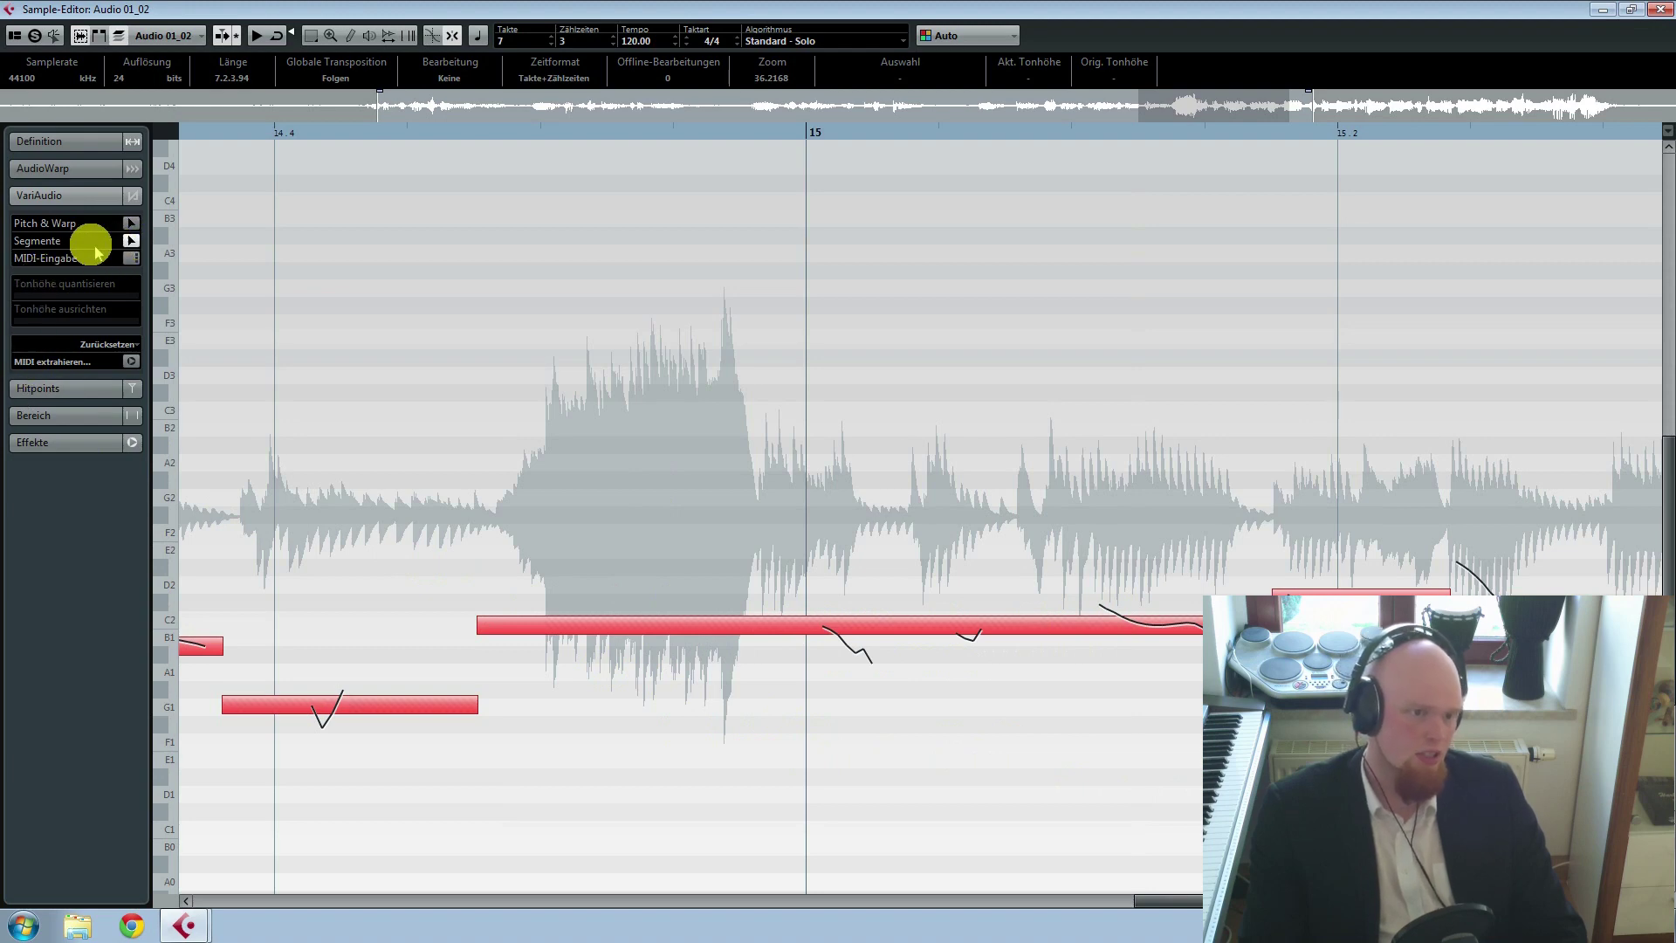
pyautogui.click(1100, 629)
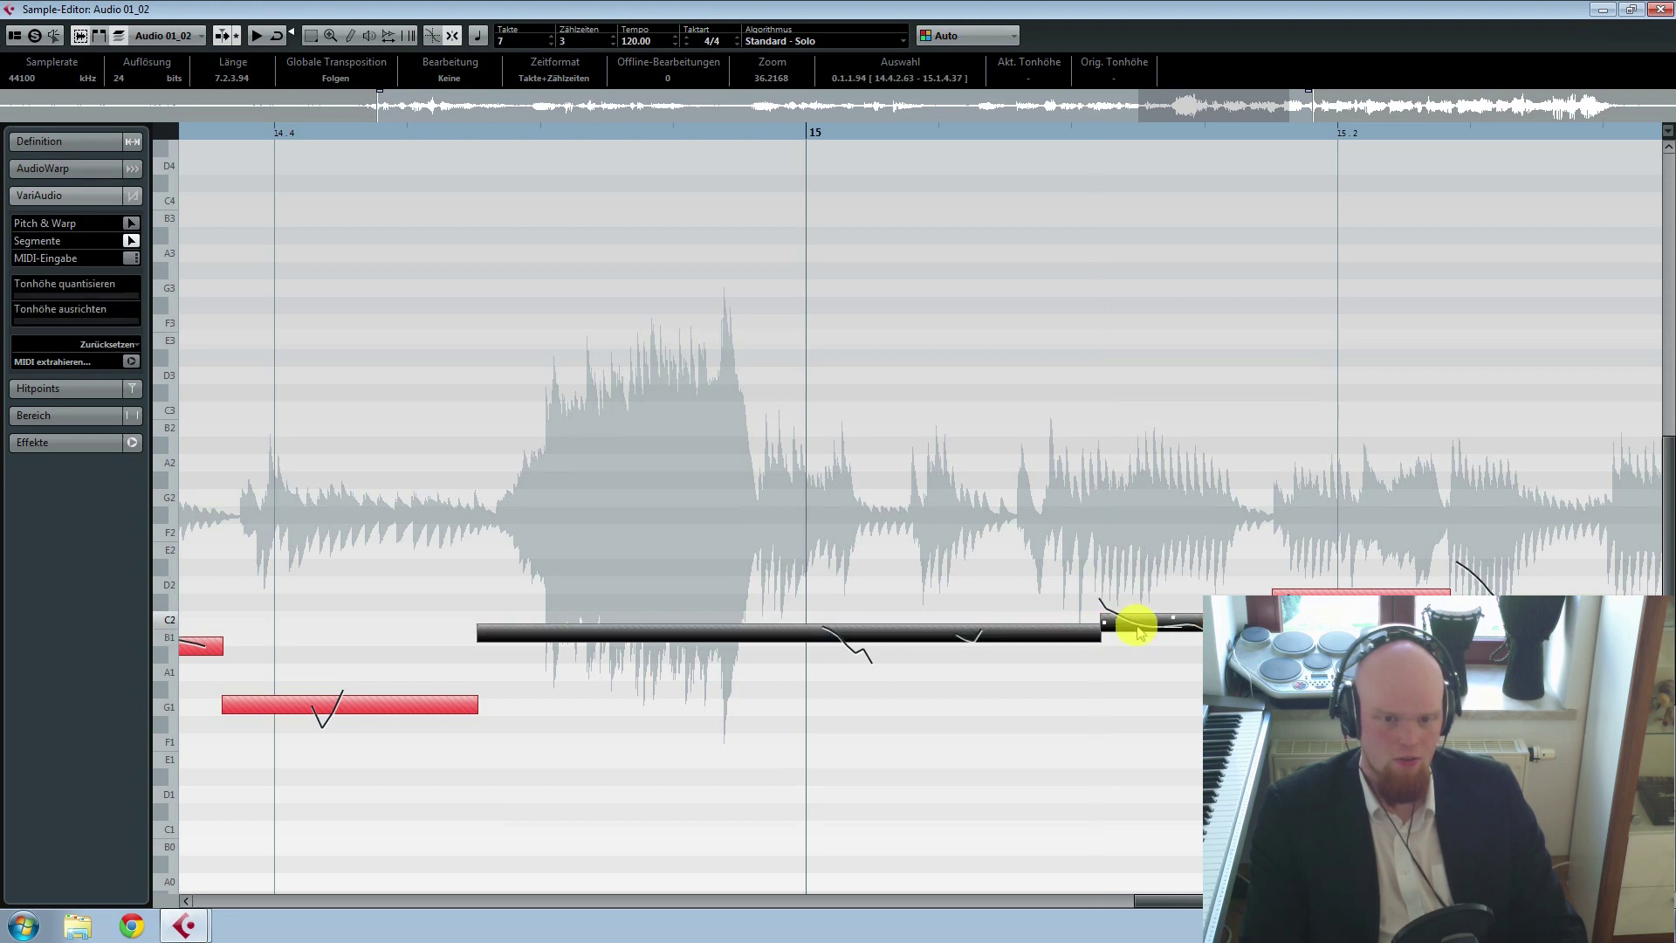
pyautogui.click(1169, 669)
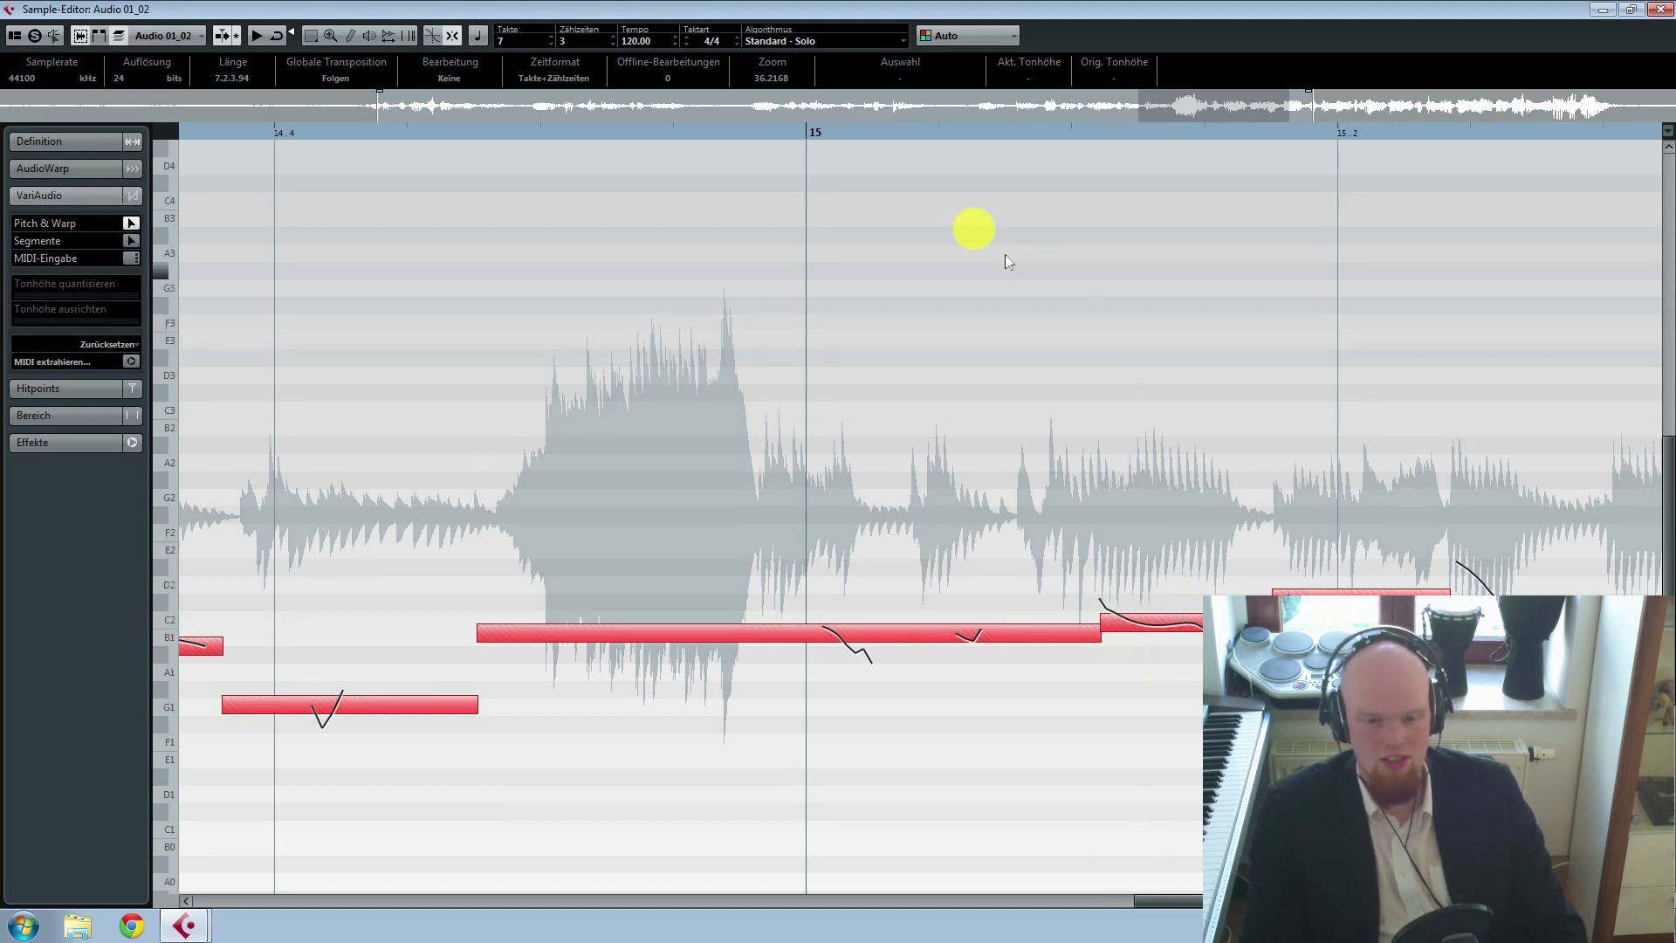
# Step: Play back the separated notes from the beginning of bar 15 in the Sample Editor
pyautogui.click(860, 134)
pyautogui.press('space')
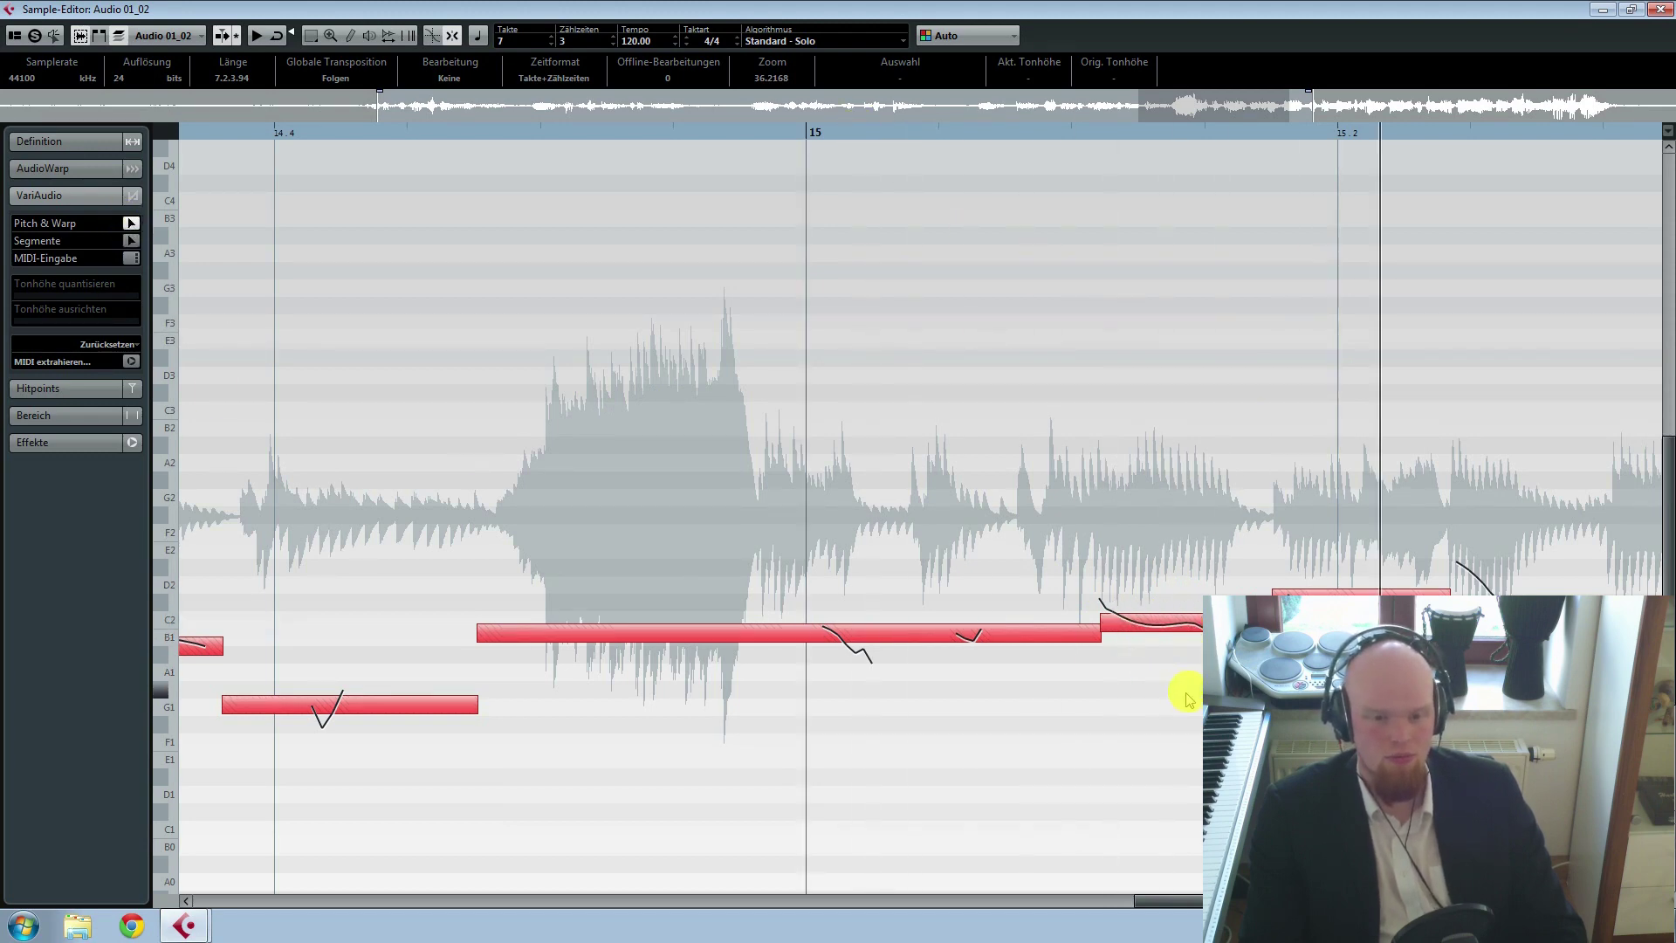
pyautogui.press('space')
# Step: Mute Audio 02 so only Audio 01 sounds, reopen Audio 01_02 in the Sample Editor and listen from bar 15
pyautogui.click(1659, 9)
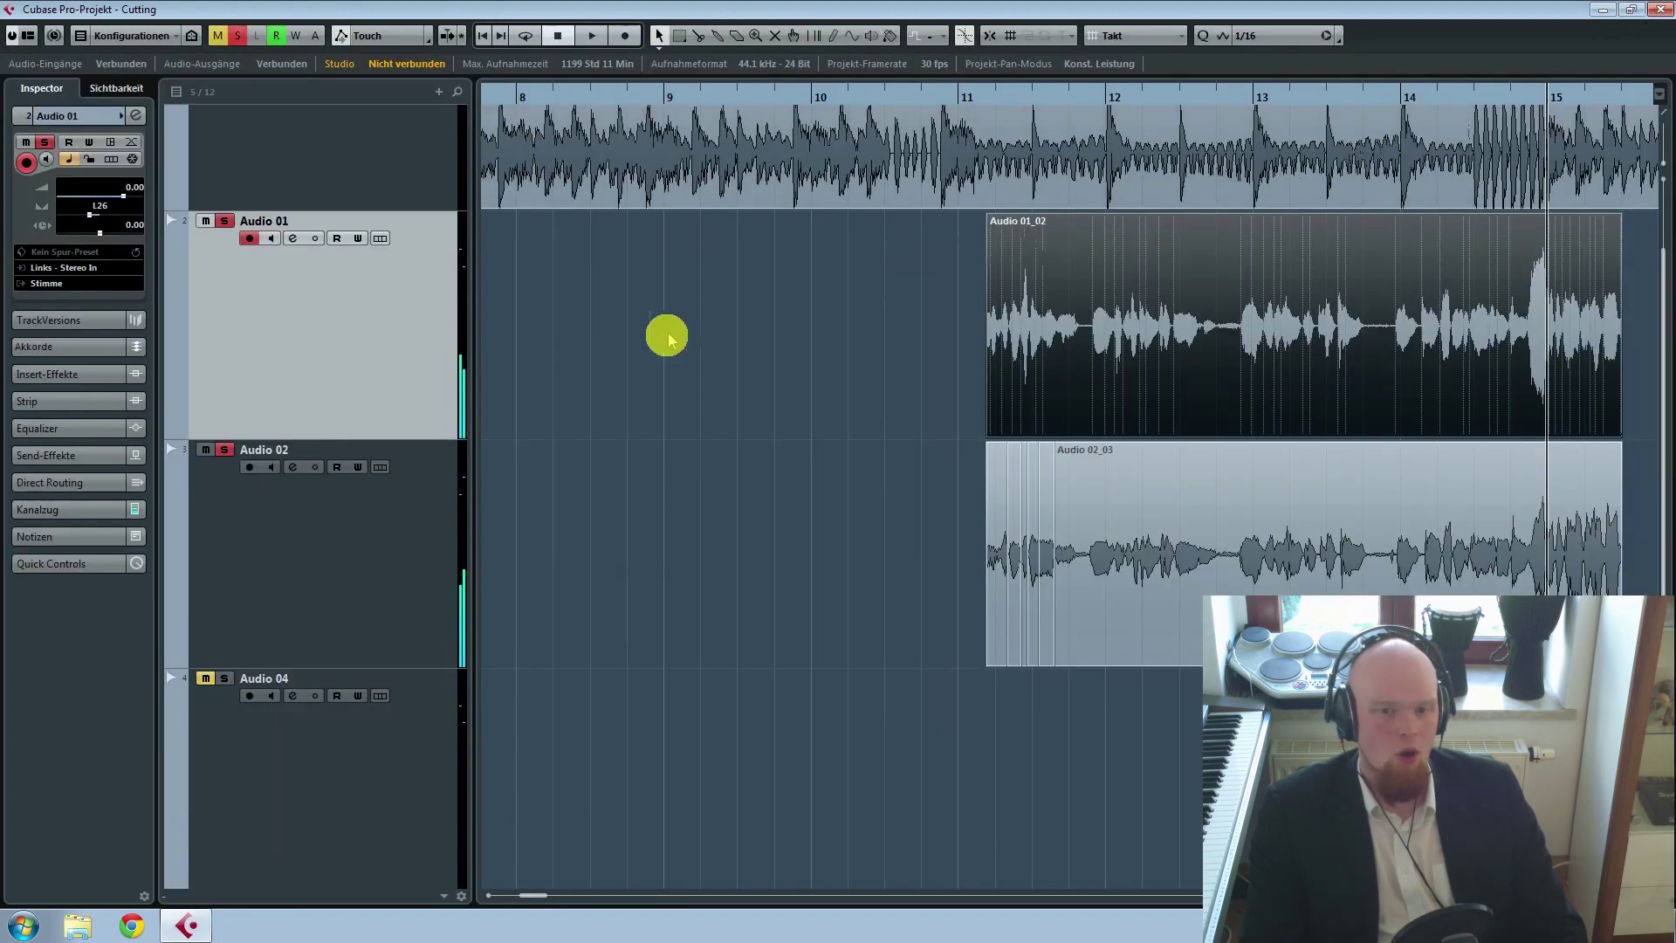
pyautogui.click(677, 358)
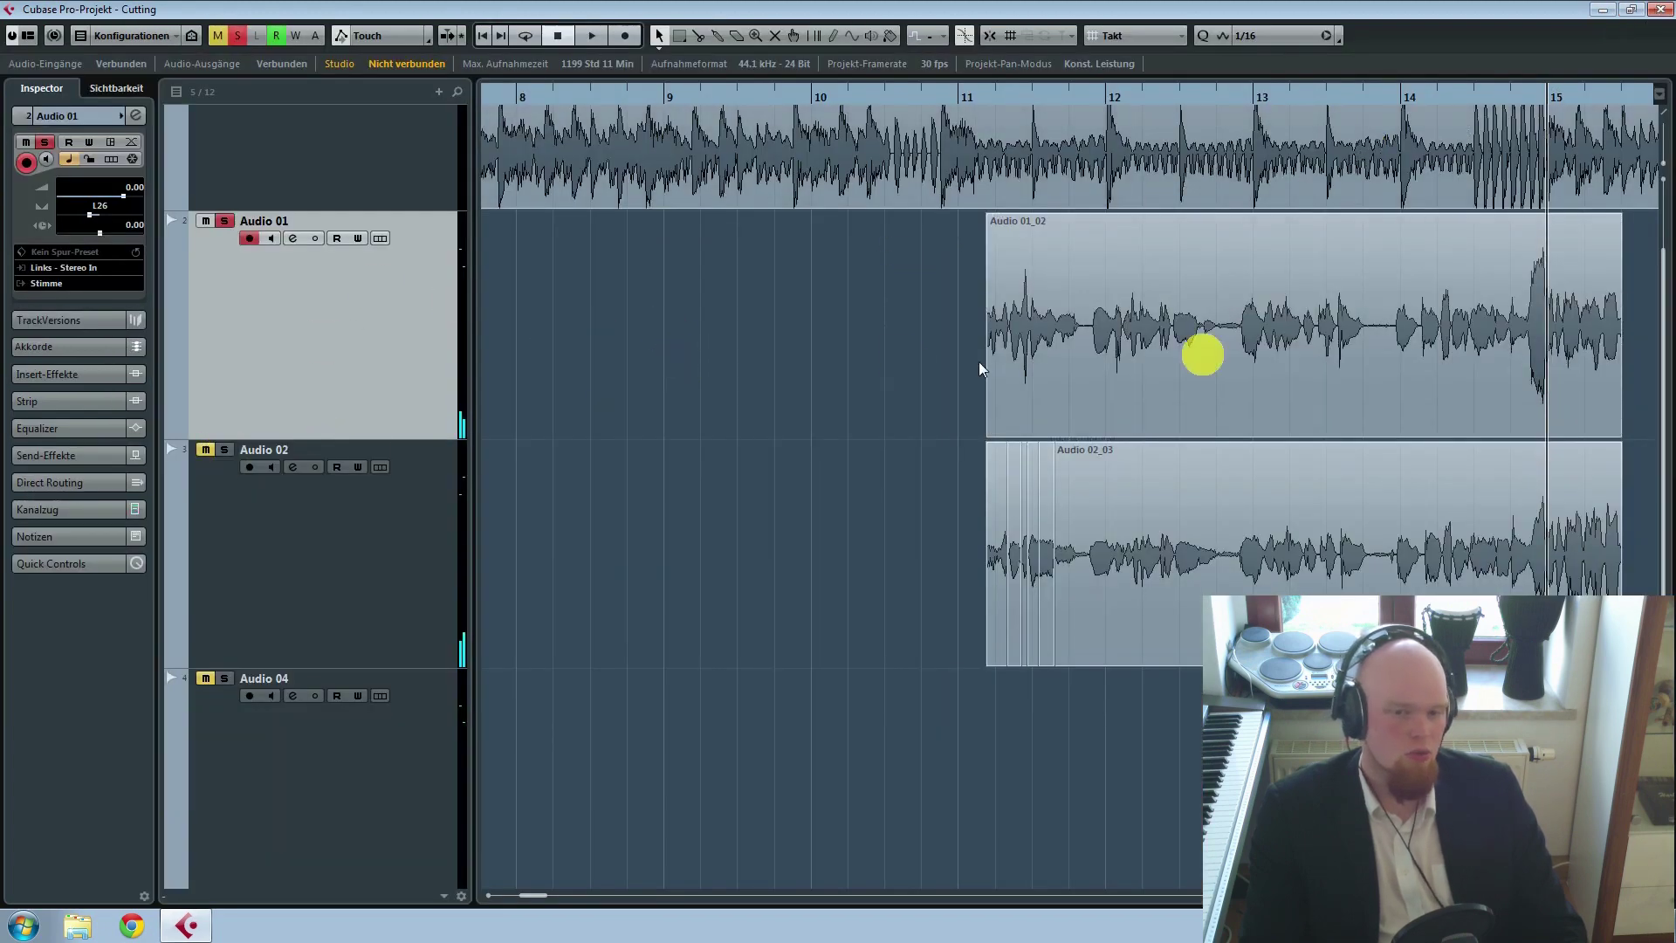
pyautogui.doubleClick(1282, 422)
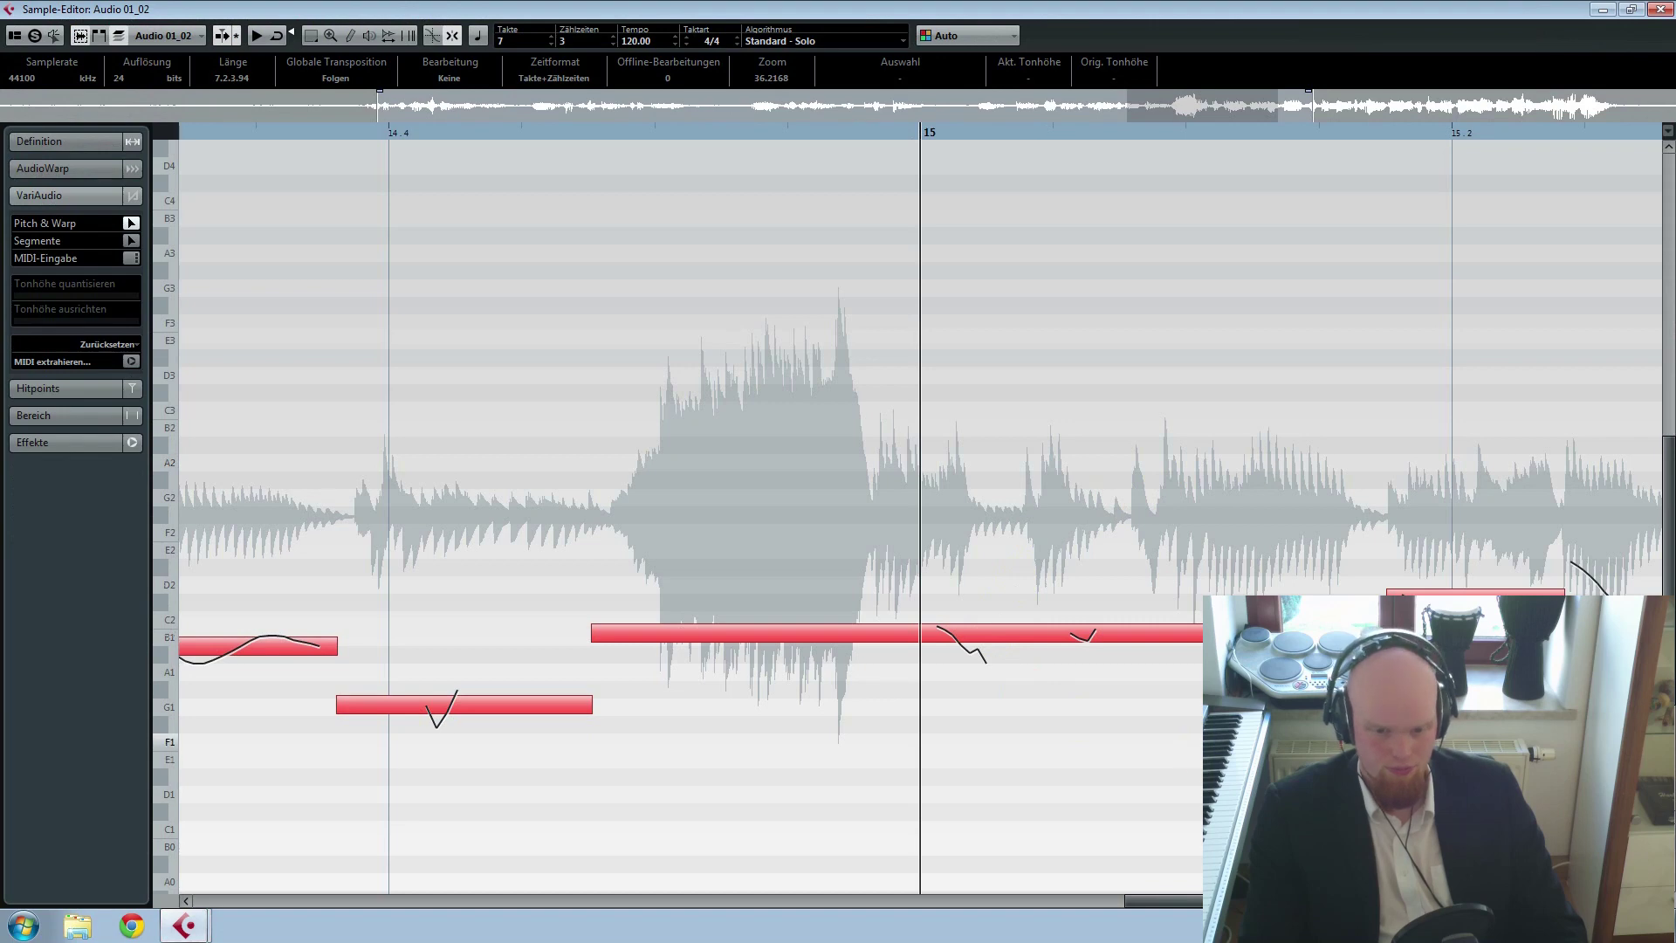
pyautogui.press('space')
pyautogui.hscroll(-3, 920, 515)
pyautogui.press('space')
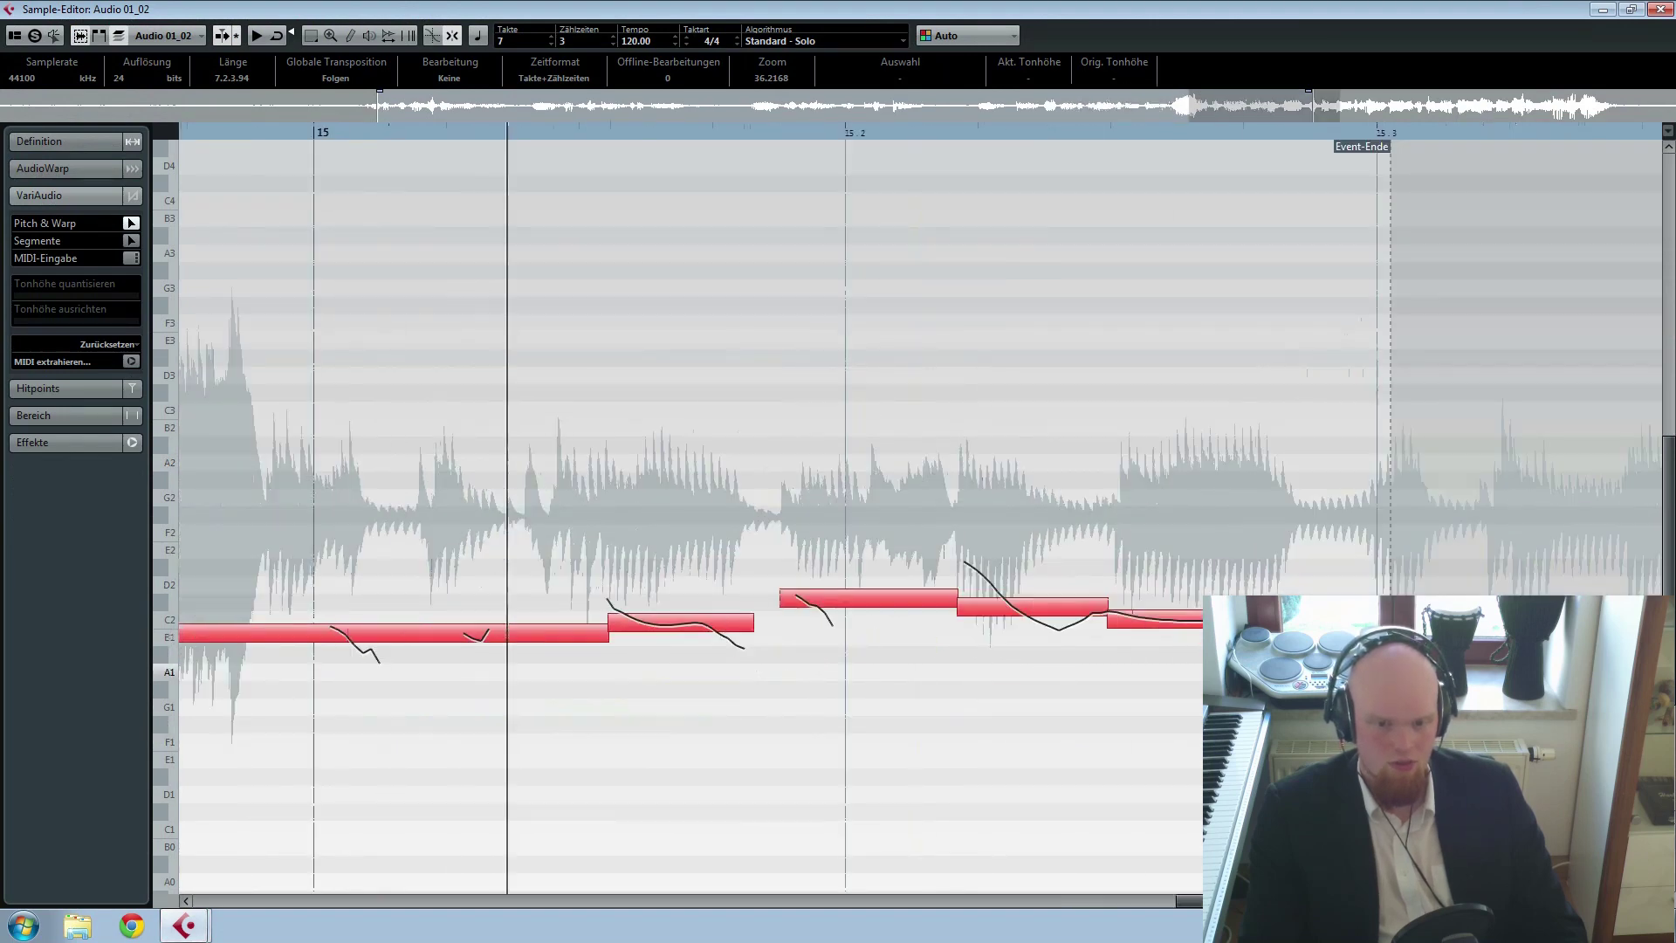
pyautogui.press('space')
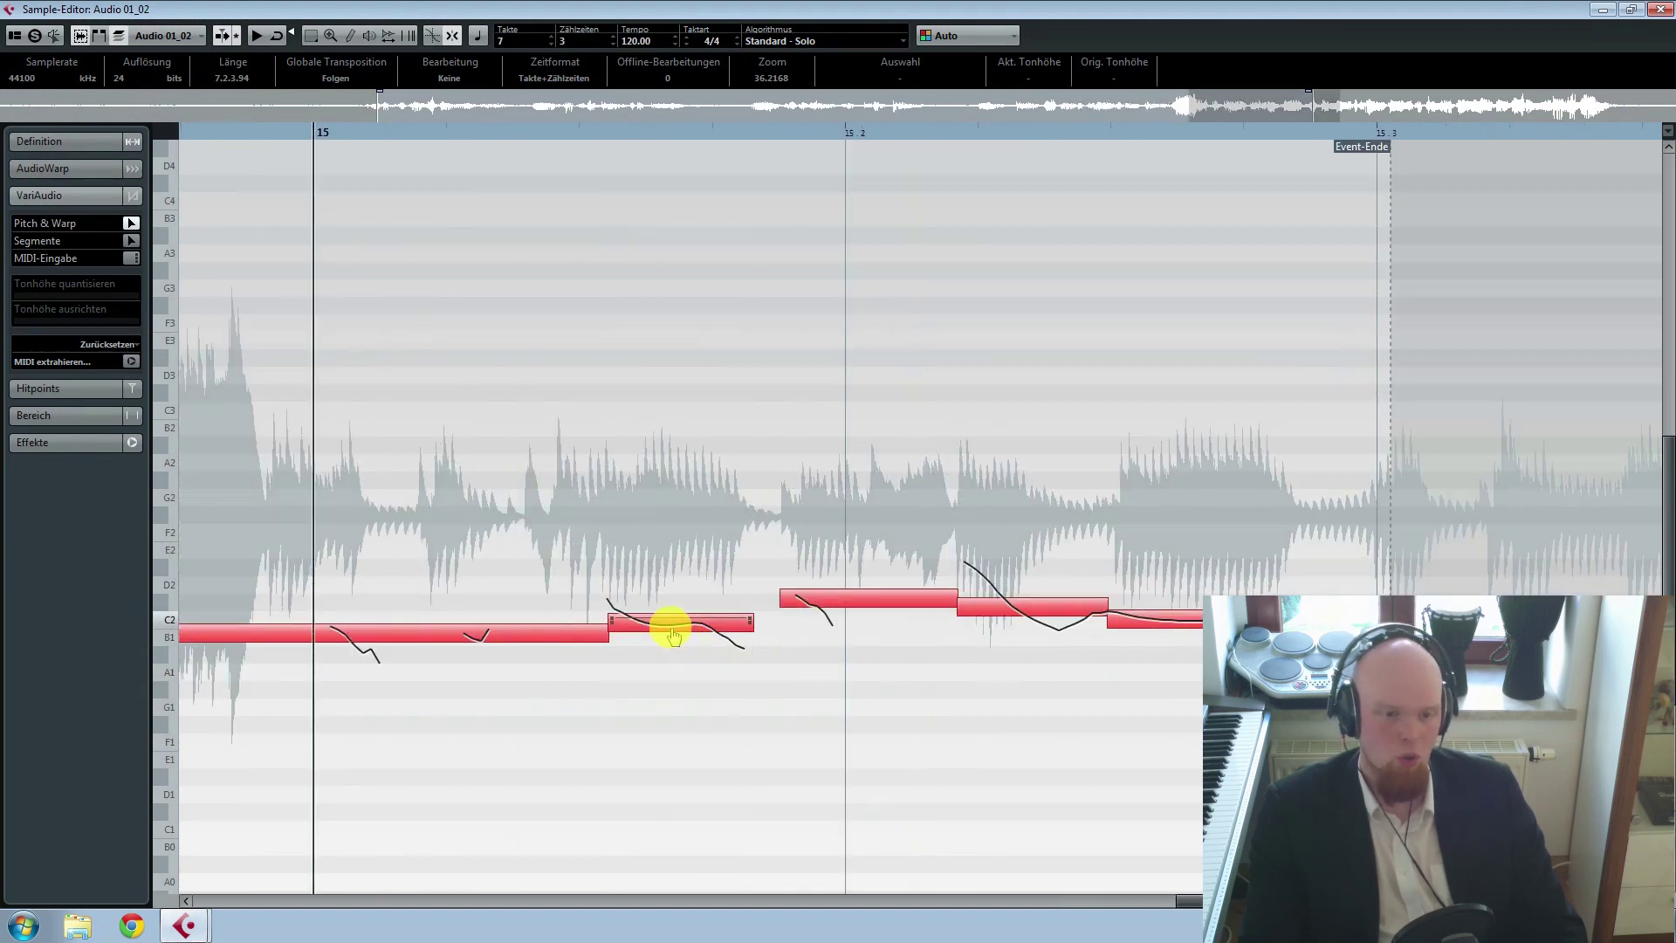
# Step: Try raising the VariAudio segment starting at 15.1.3.26 to C#2 +20% and listen to it
pyautogui.moveTo(672, 633); pyautogui.dragTo(684, 599)
pyautogui.press('space')
pyautogui.press('space')
pyautogui.press('space')
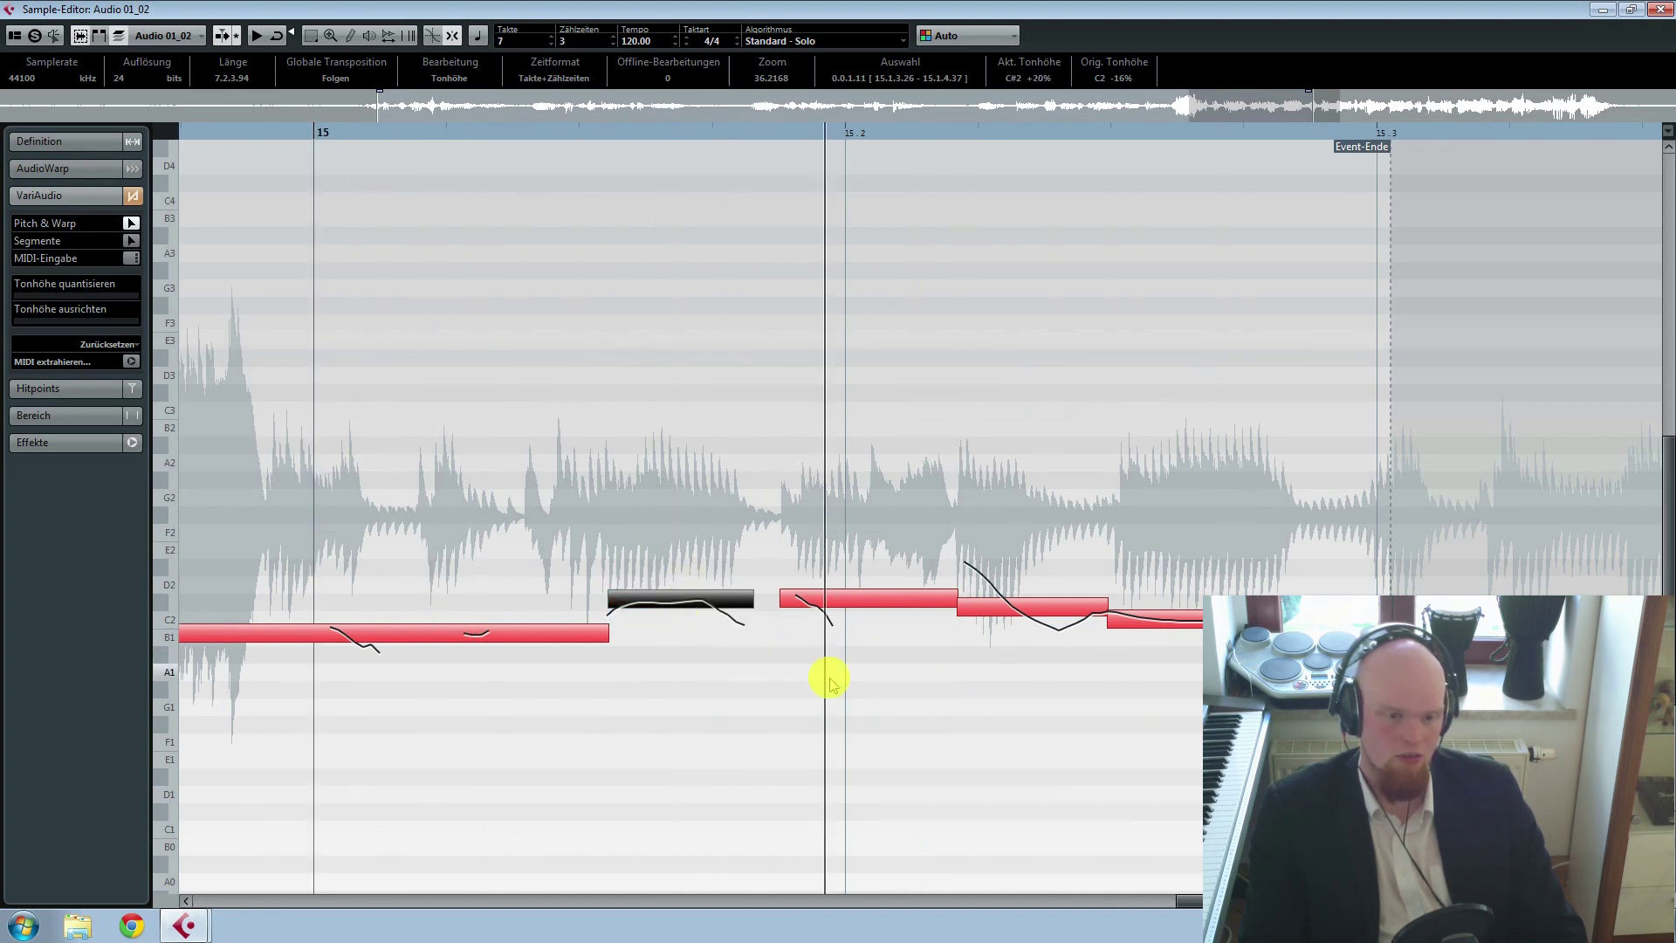
pyautogui.click(869, 704)
pyautogui.press('space')
# Step: Undo the pitch change on the segment starting at 15.1.3.26
pyautogui.hotkey('ctrl', 'z')
pyautogui.hotkey('ctrl', 'z')
pyautogui.hotkey('ctrl', 'z')
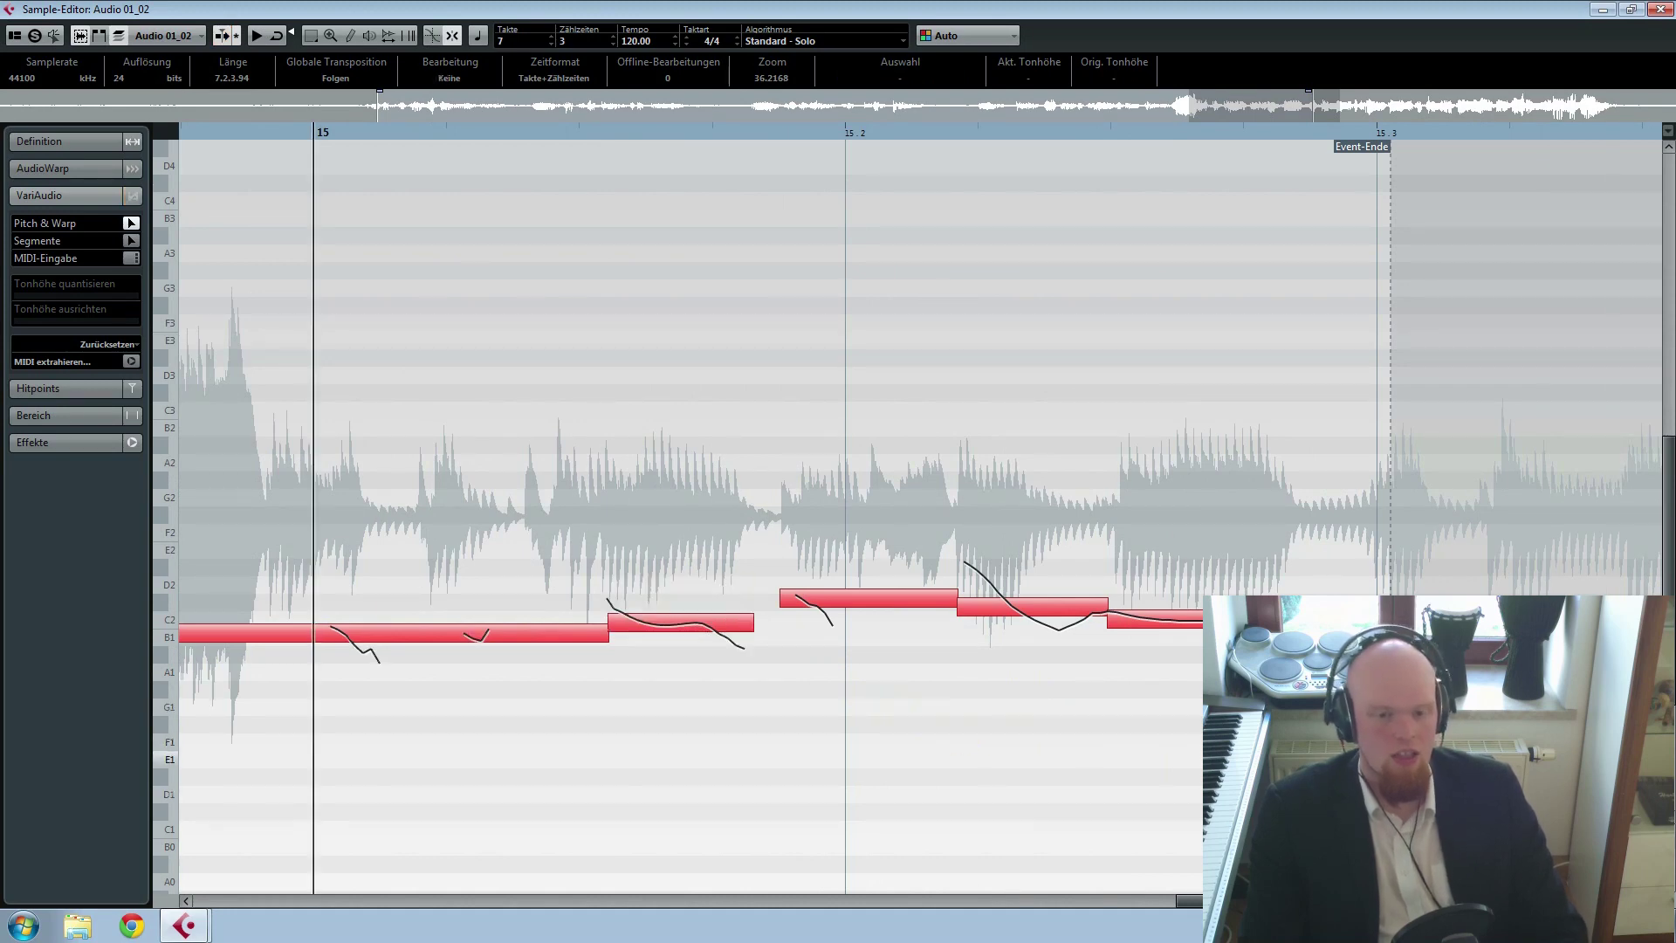
# Step: Close the Sample Editor and play both soloed vocals together from about the second beat of bar 13
pyautogui.scroll(-8, 1213, 758)
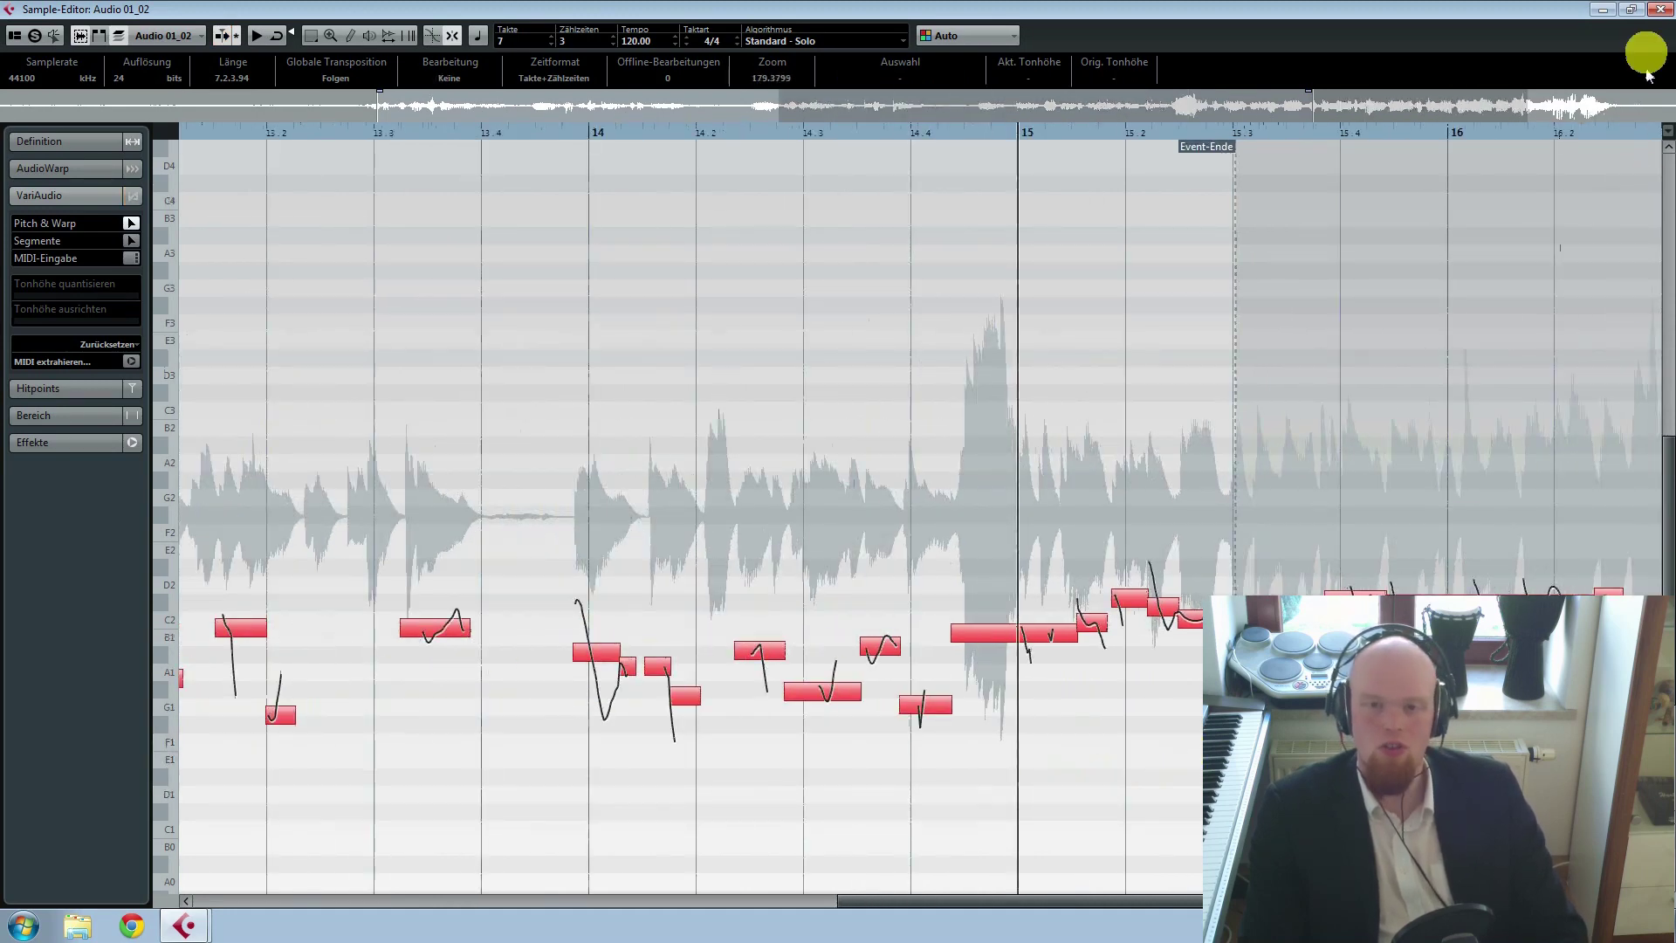
pyautogui.click(1658, 10)
pyautogui.hscroll(2, 954, 756)
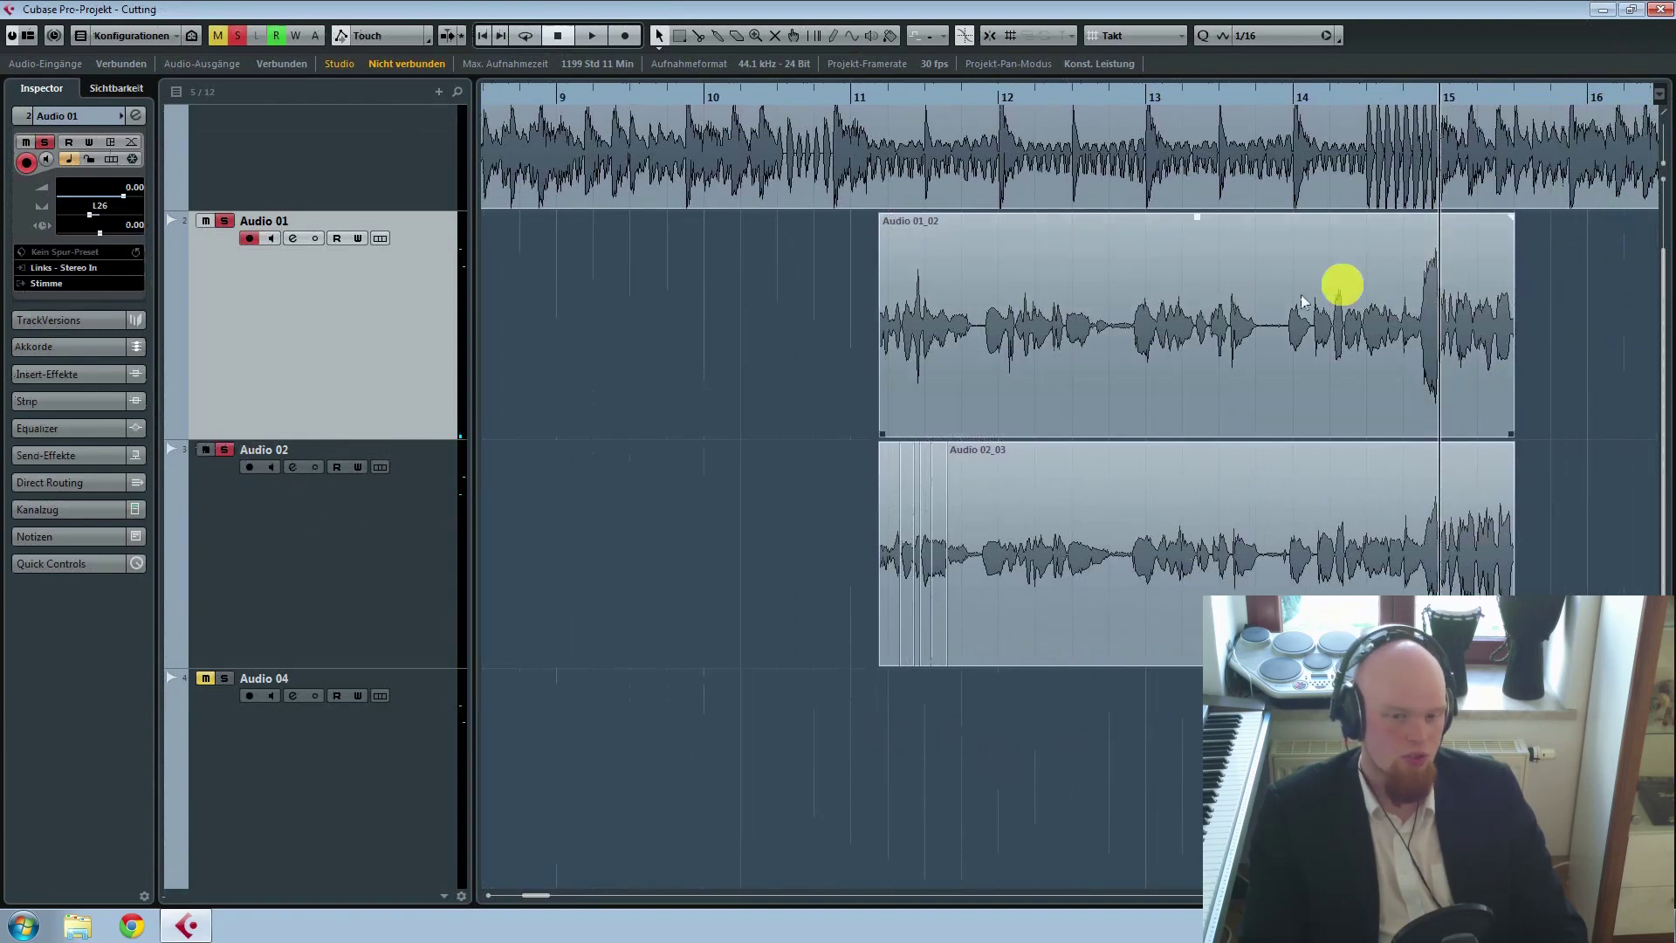
pyautogui.click(1196, 93)
pyautogui.press('space')
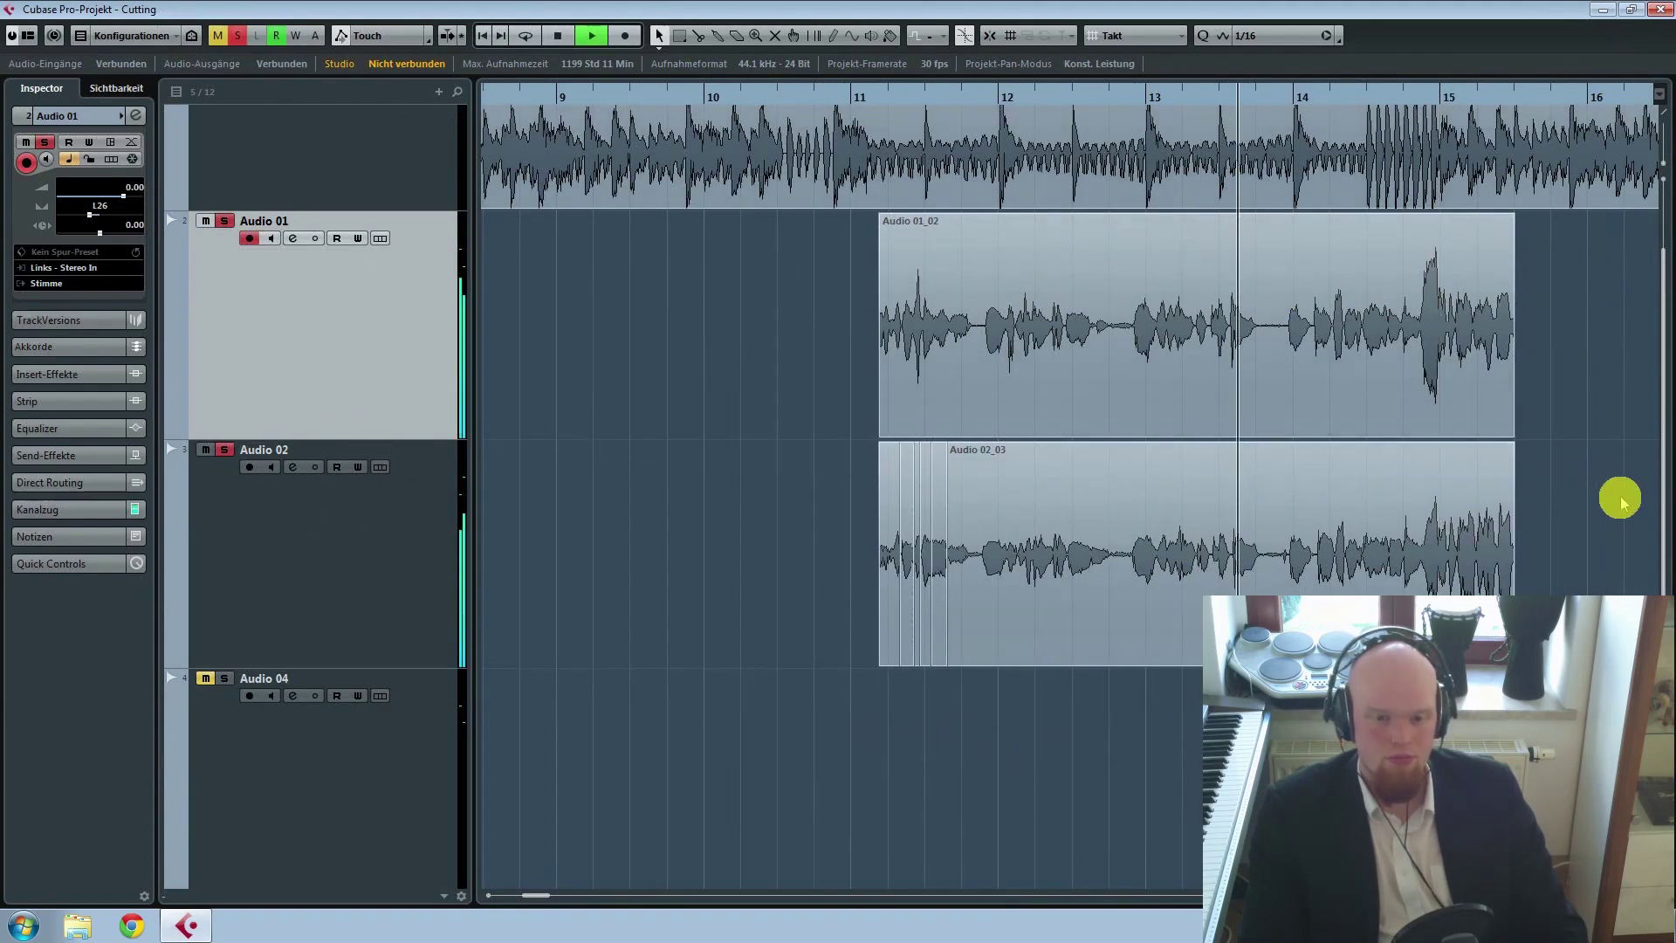
# Step: Play back Audio 01 and Audio 02 together from just before bar 12 to compare the phrase
pyautogui.hscroll(8, 1620, 498)
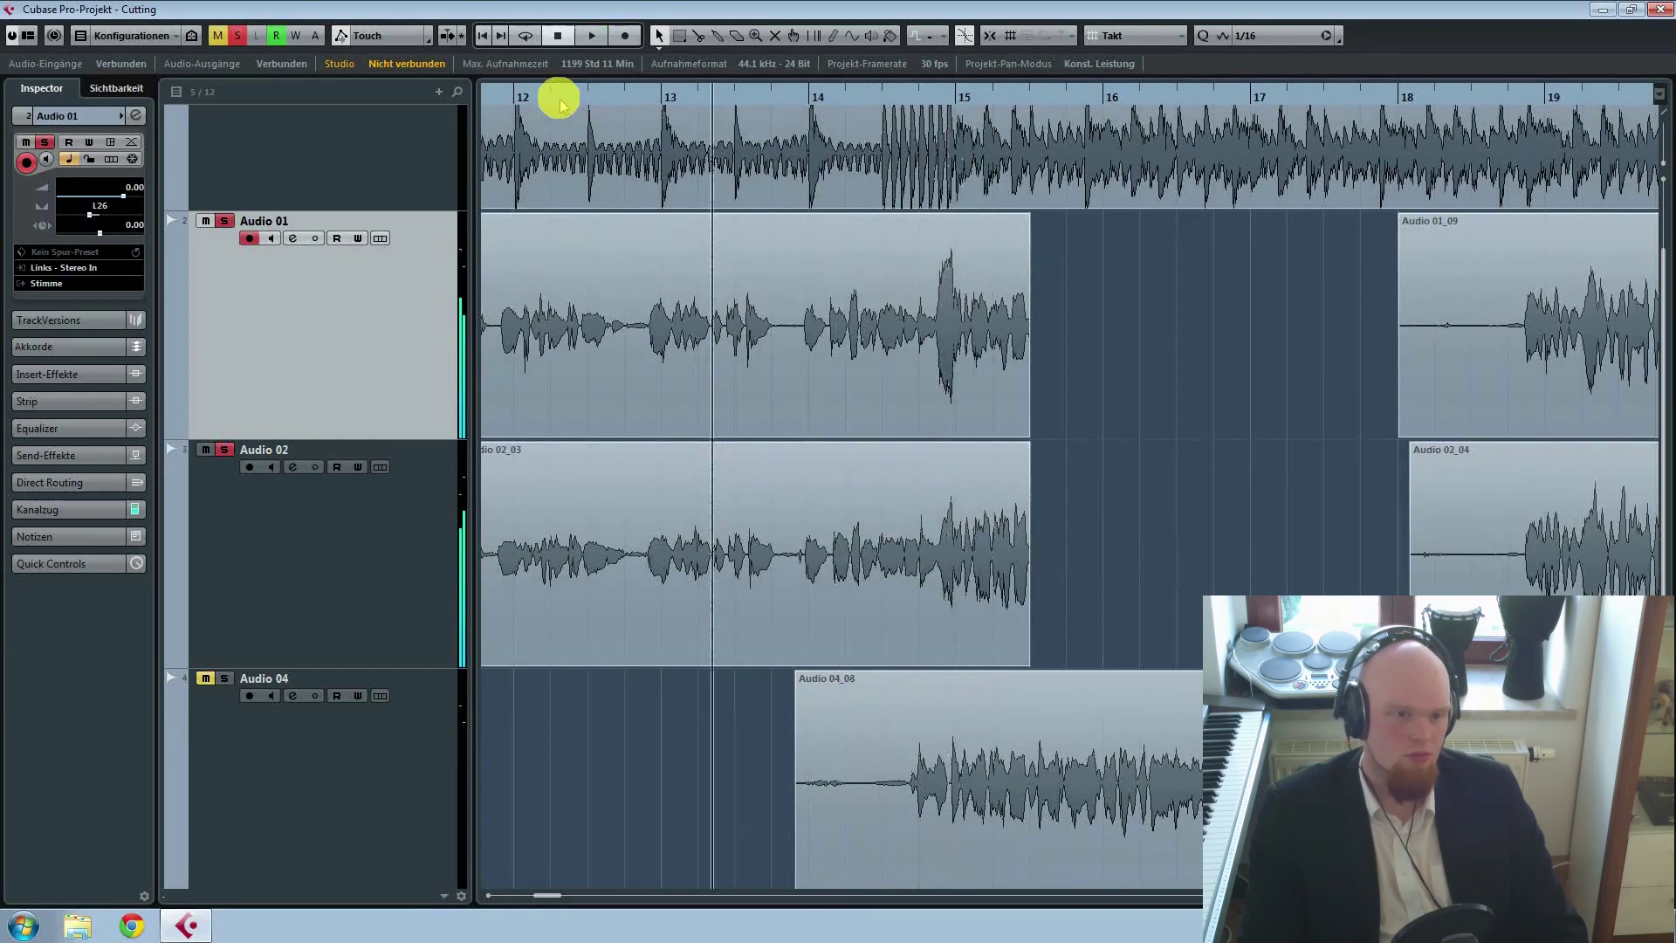
pyautogui.click(497, 98)
pyautogui.press('space')
pyautogui.hscroll(-3, 559, 805)
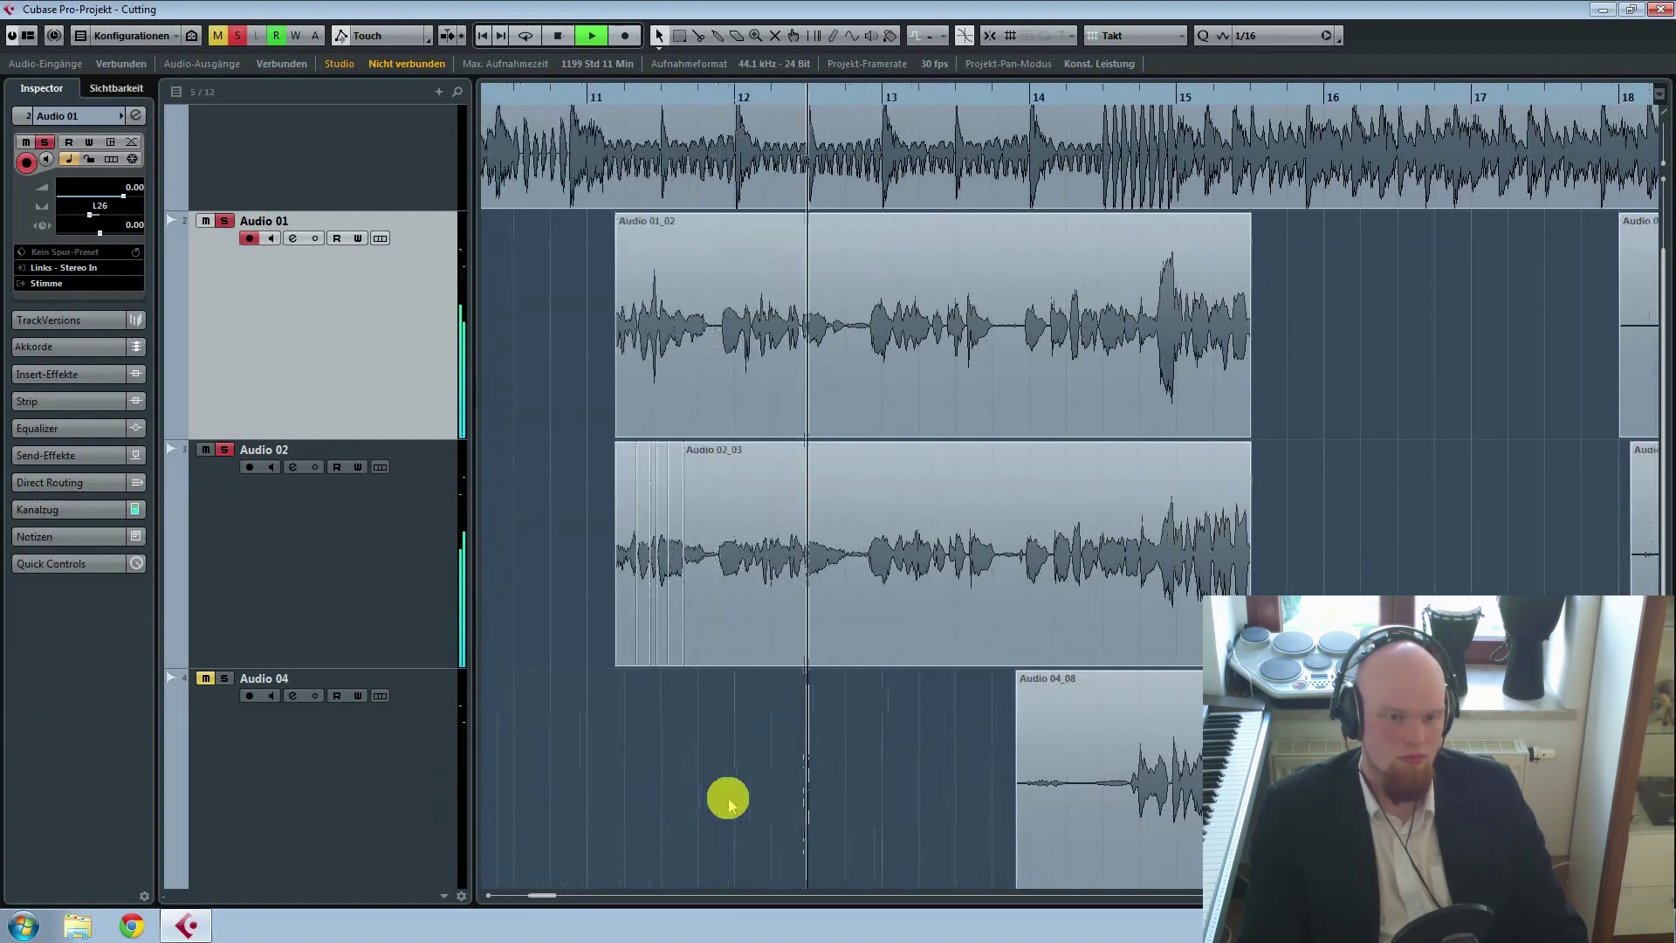
pyautogui.press('space')
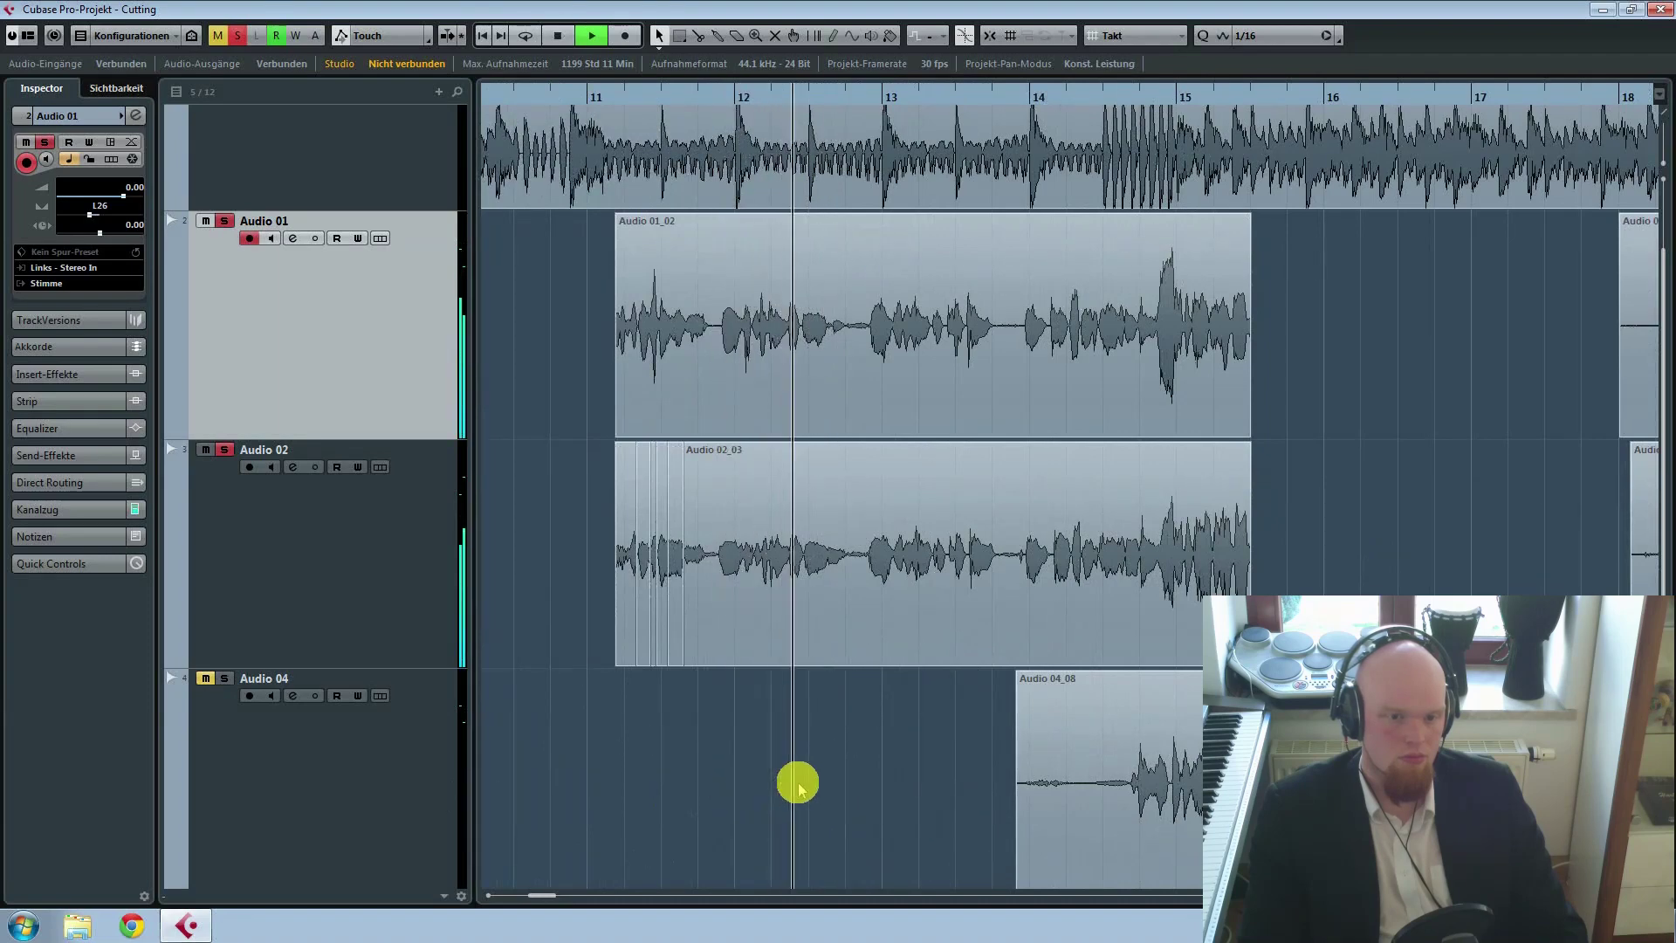
pyautogui.press('space')
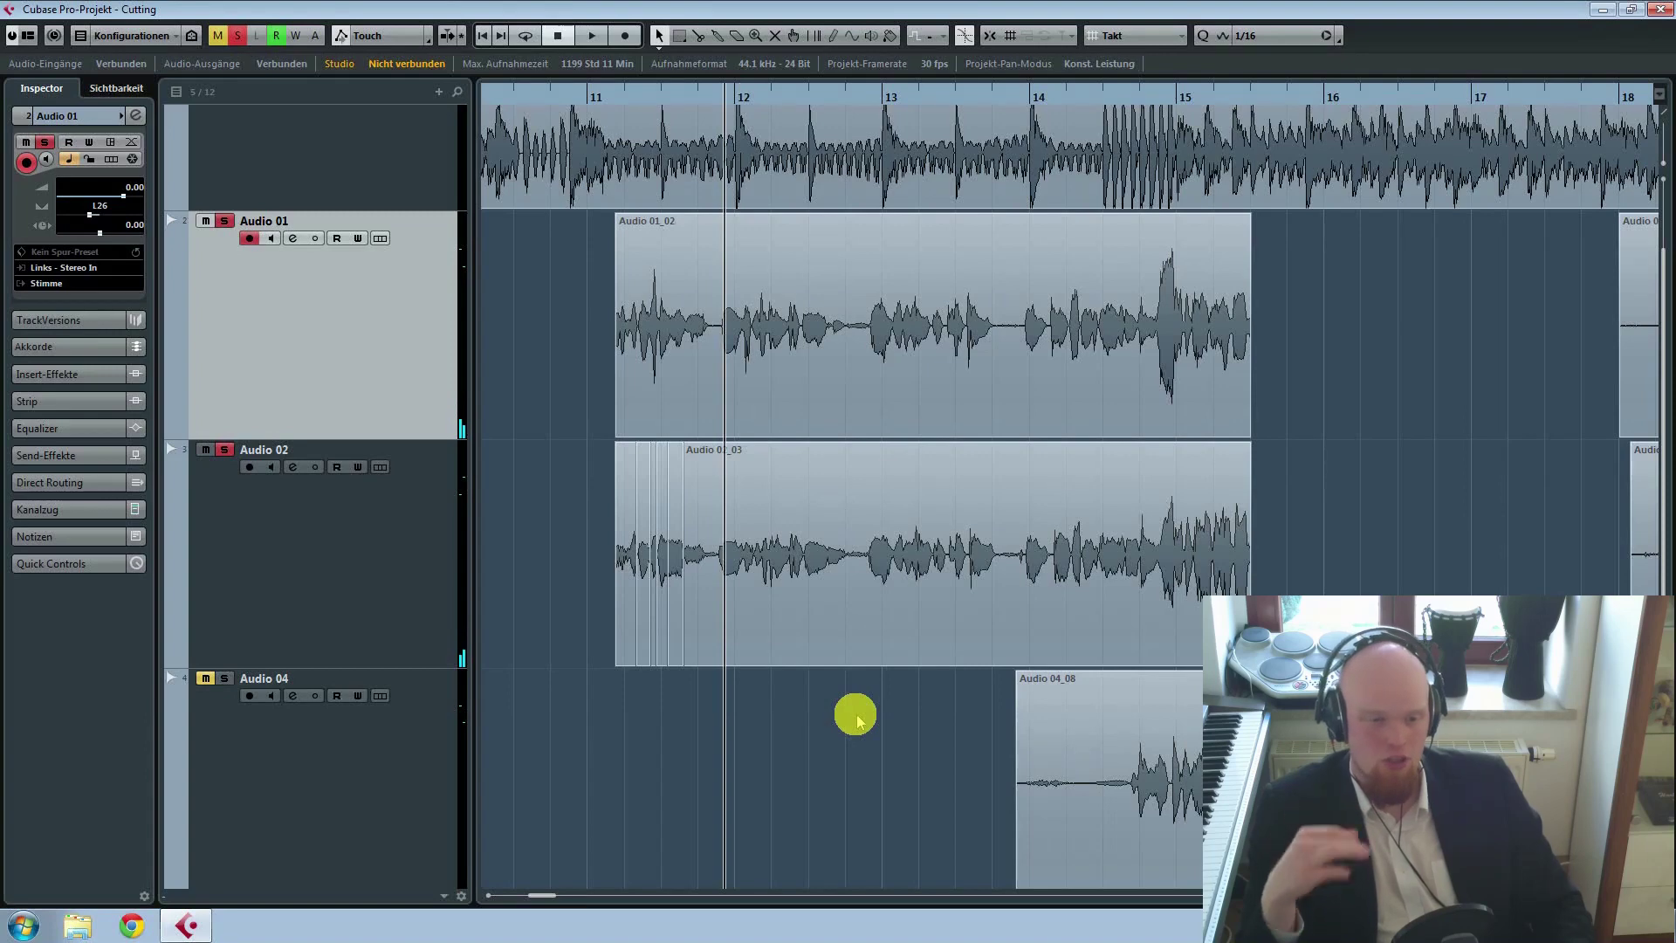
# Step: Open Audio 02_03 in the Sample Editor, analyse its notes with VariAudio Pitch & Warp and play the phrase from just before bar 12
pyautogui.doubleClick(821, 566)
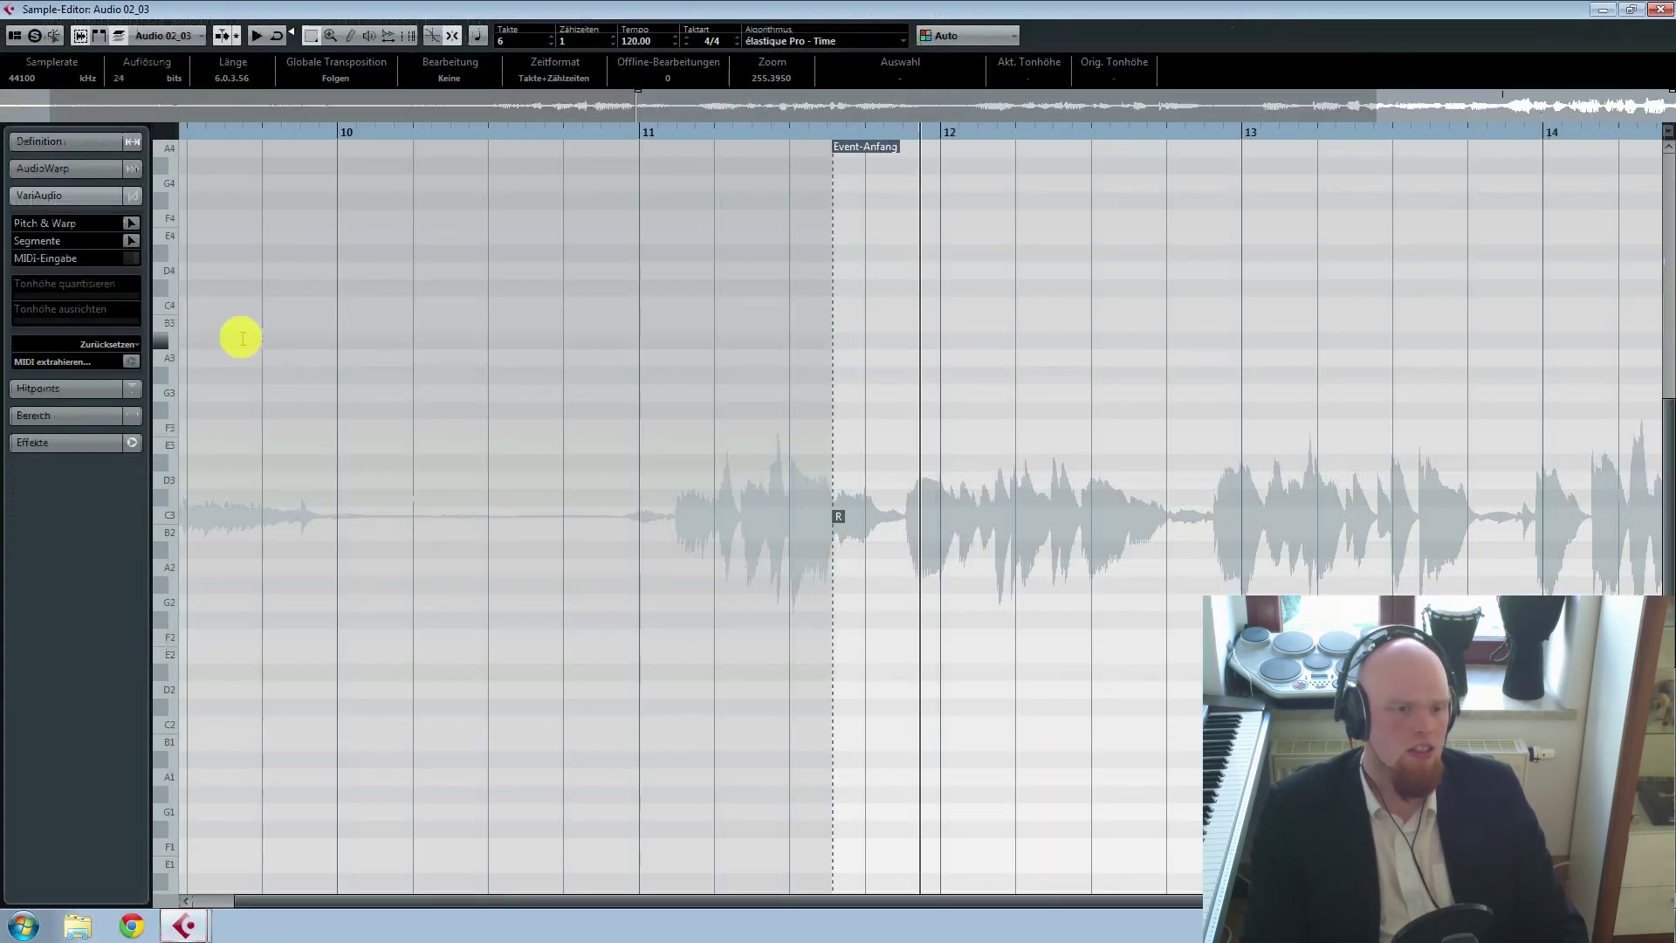
pyautogui.click(129, 225)
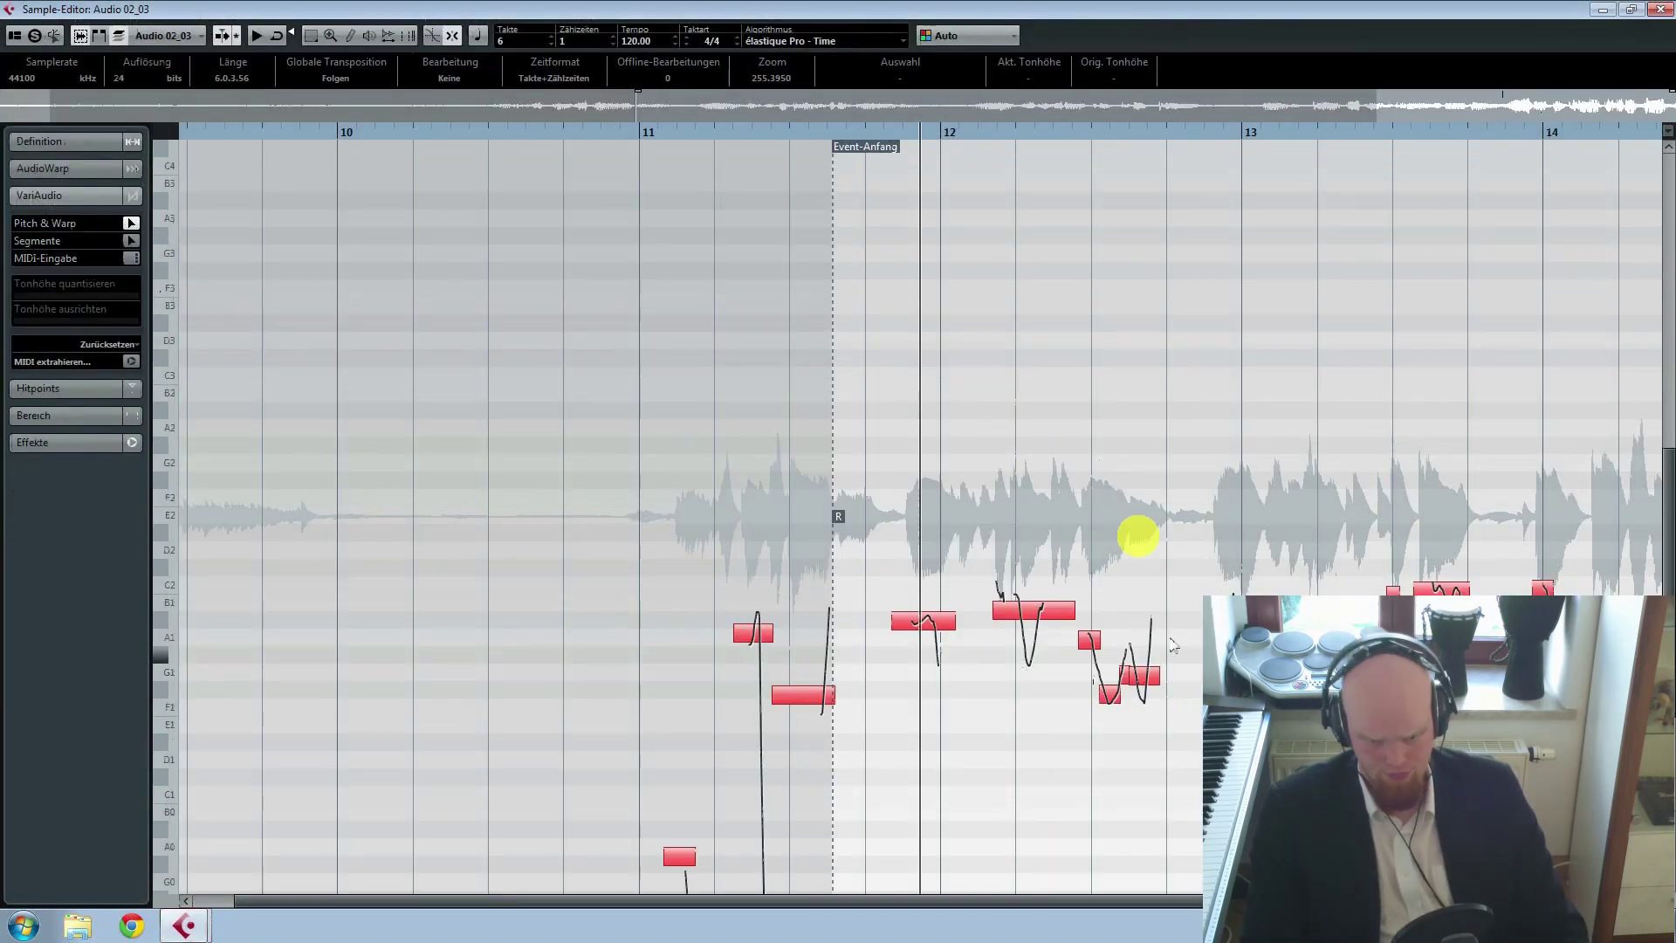
pyautogui.press('space')
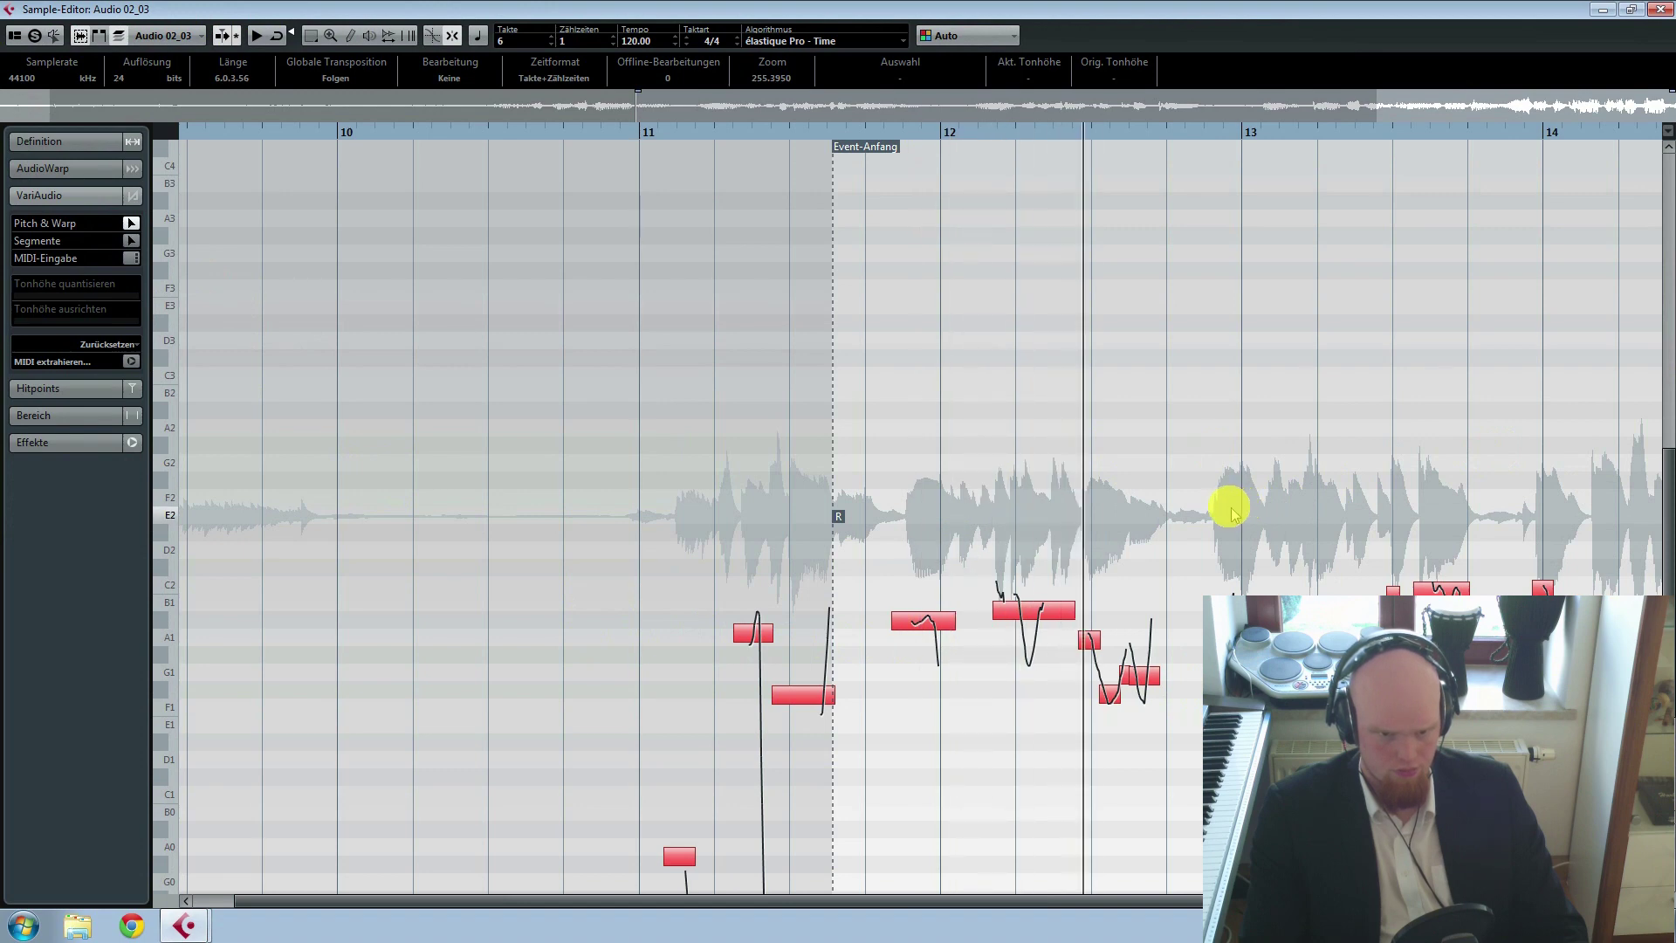
pyautogui.press('space')
pyautogui.press('space')
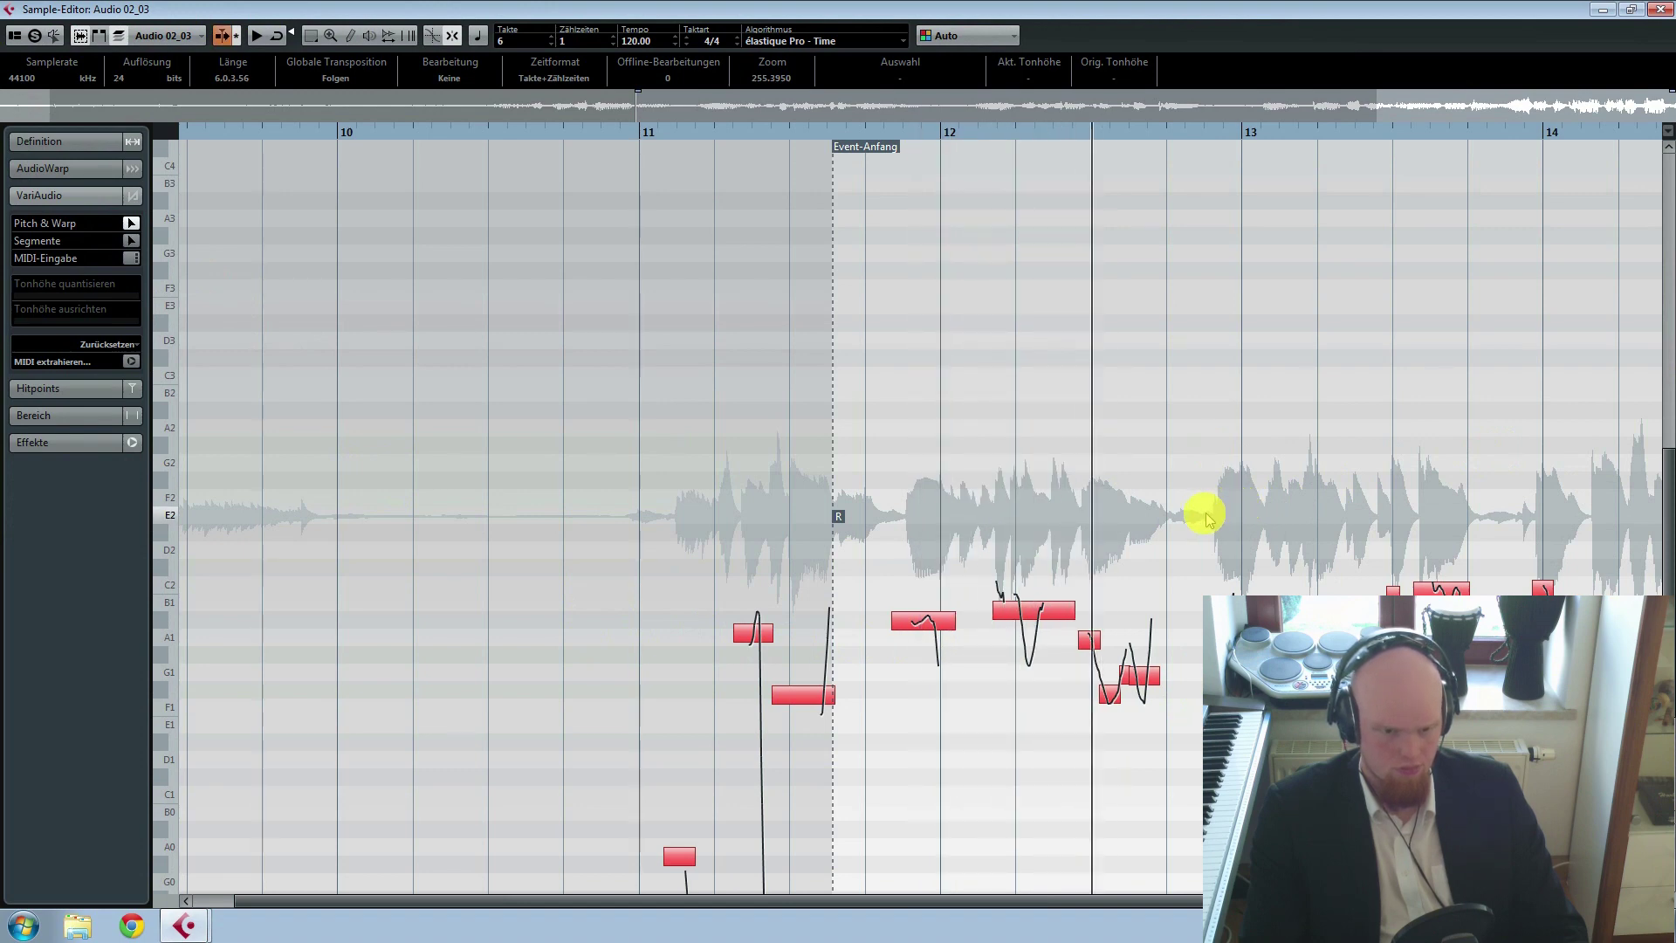
pyautogui.press('space')
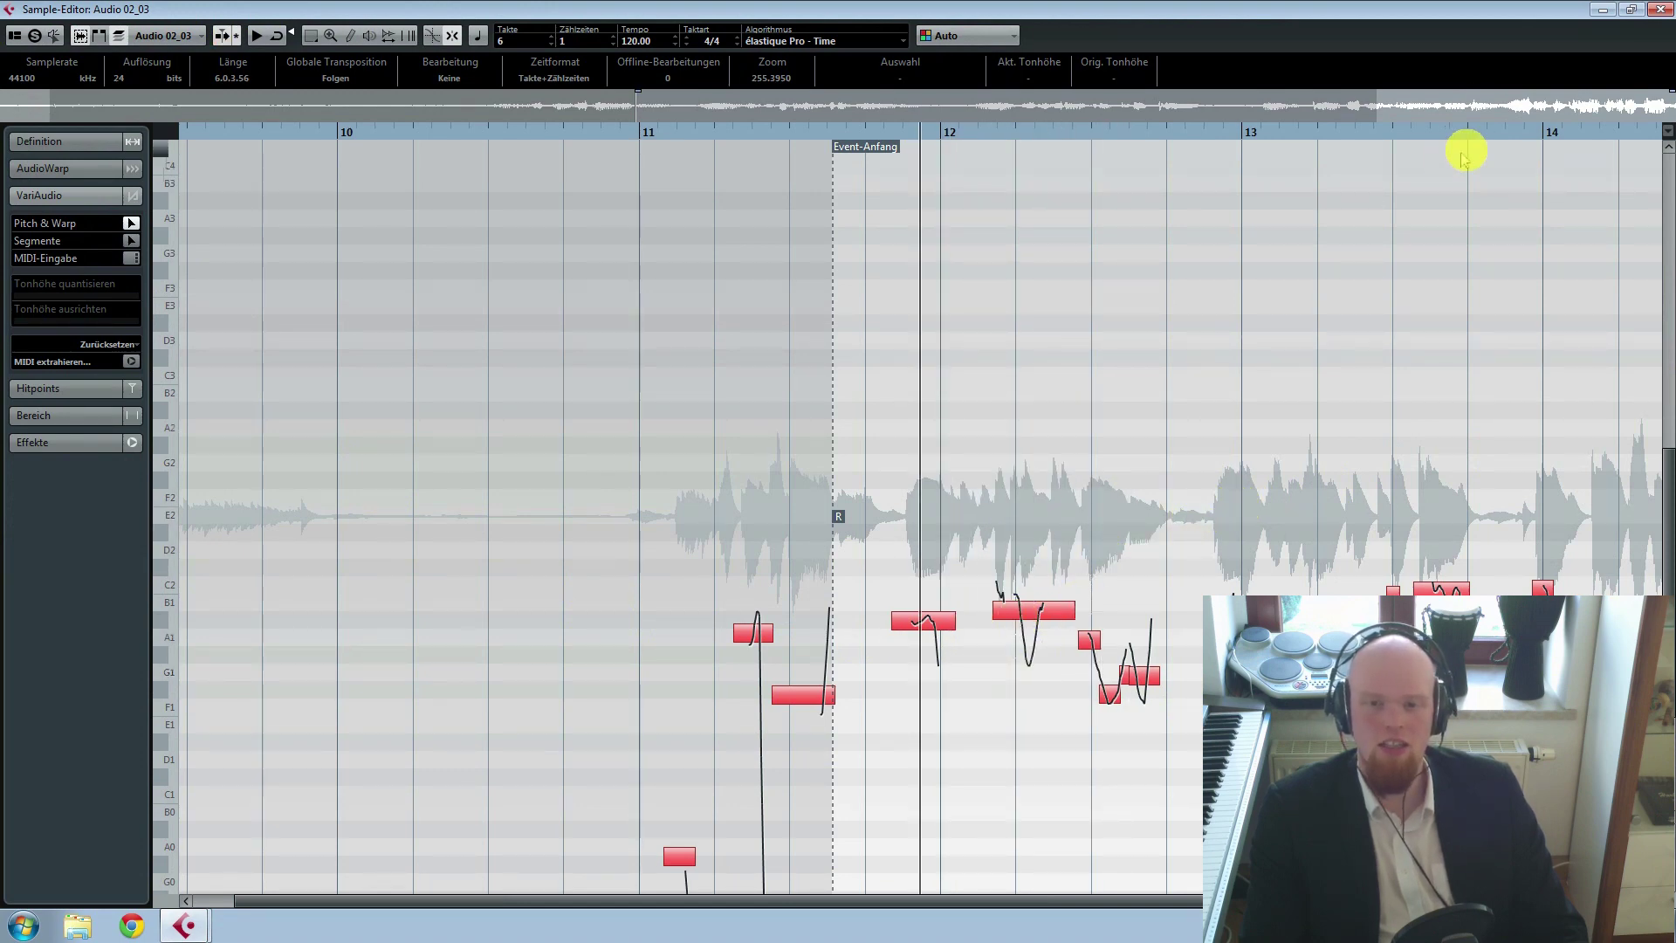
# Step: Switch to Audio 01_02 in the Sample Editor and listen to its notes from just before bar 12
pyautogui.click(1660, 9)
pyautogui.doubleClick(861, 329)
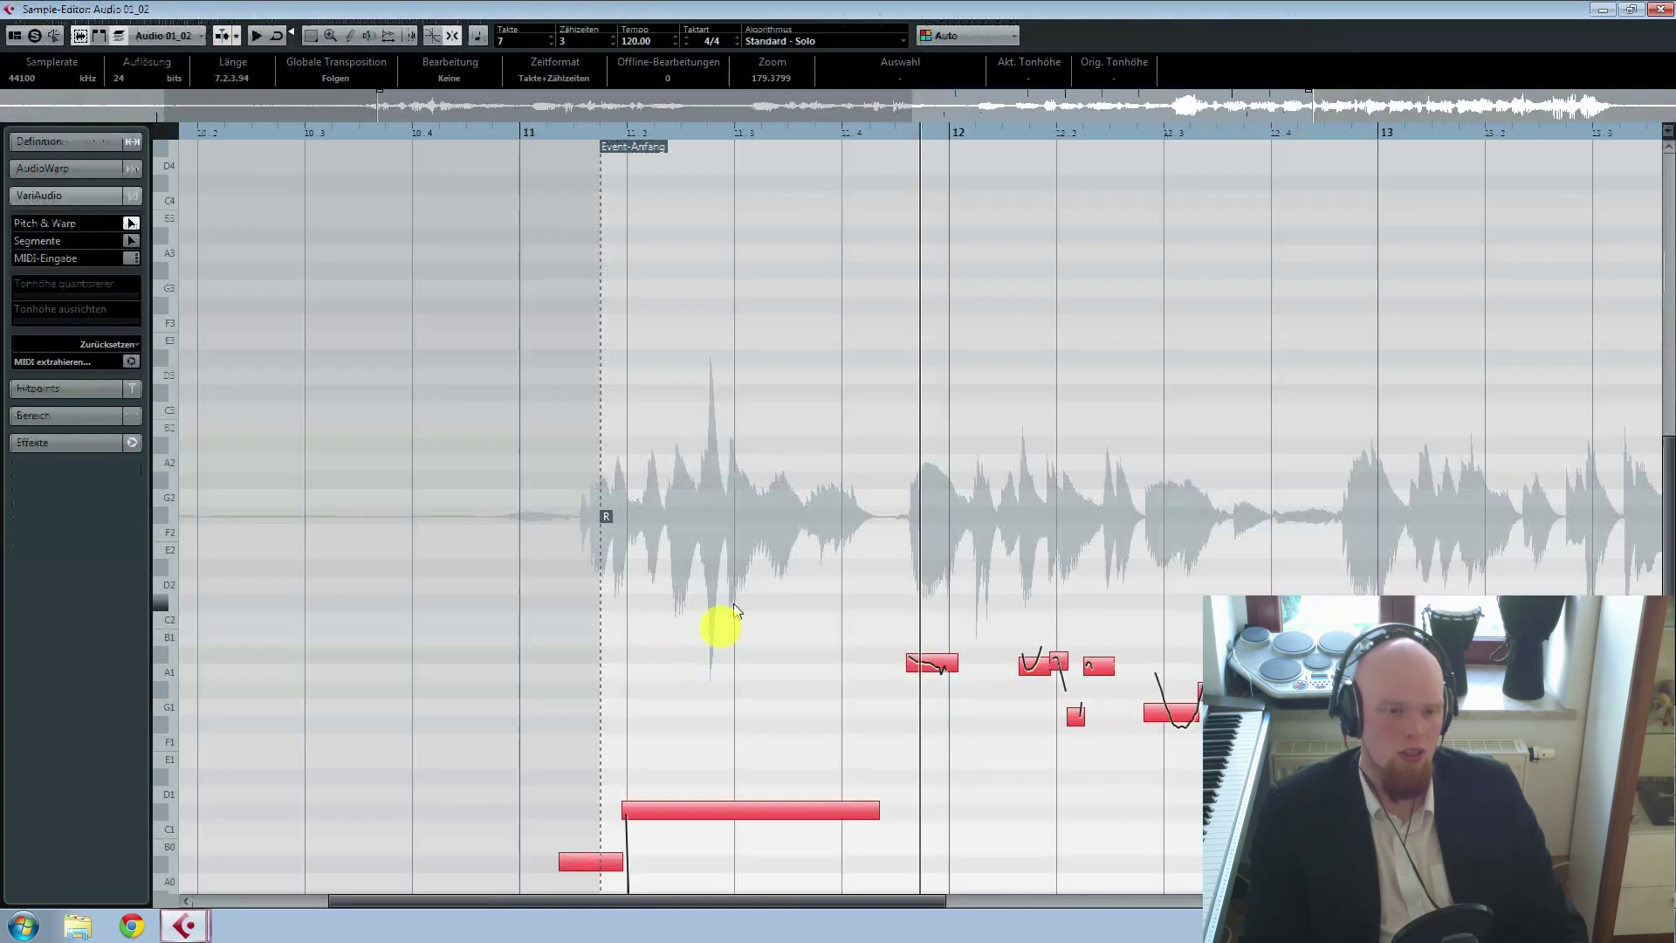
pyautogui.press('space')
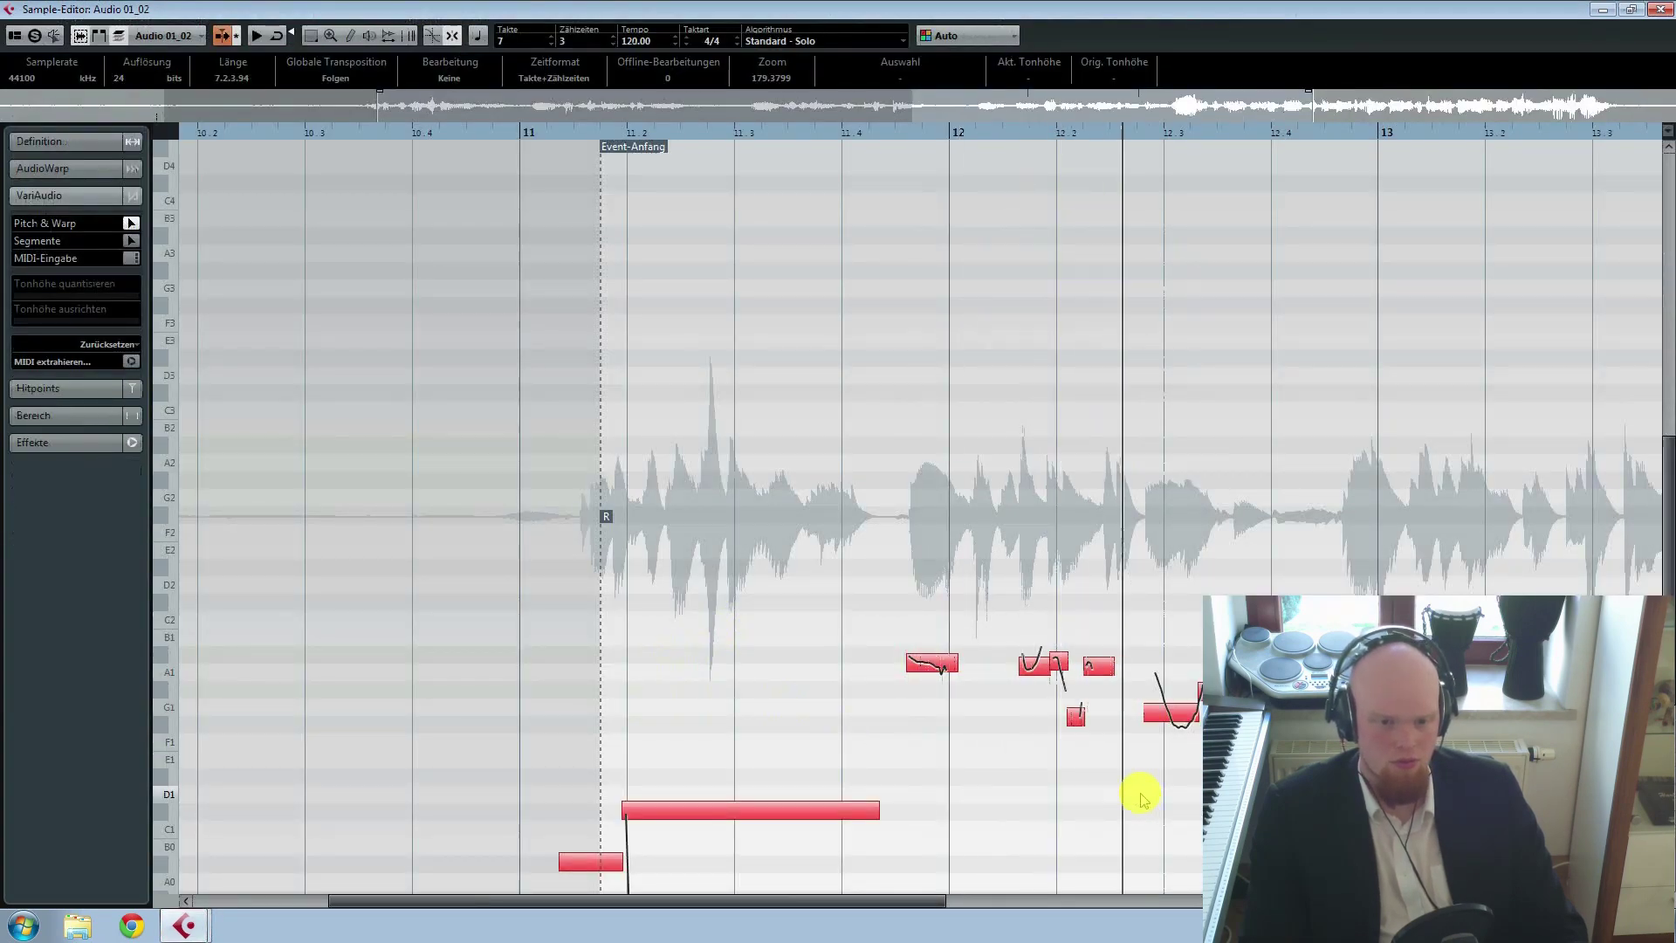
pyautogui.press('space')
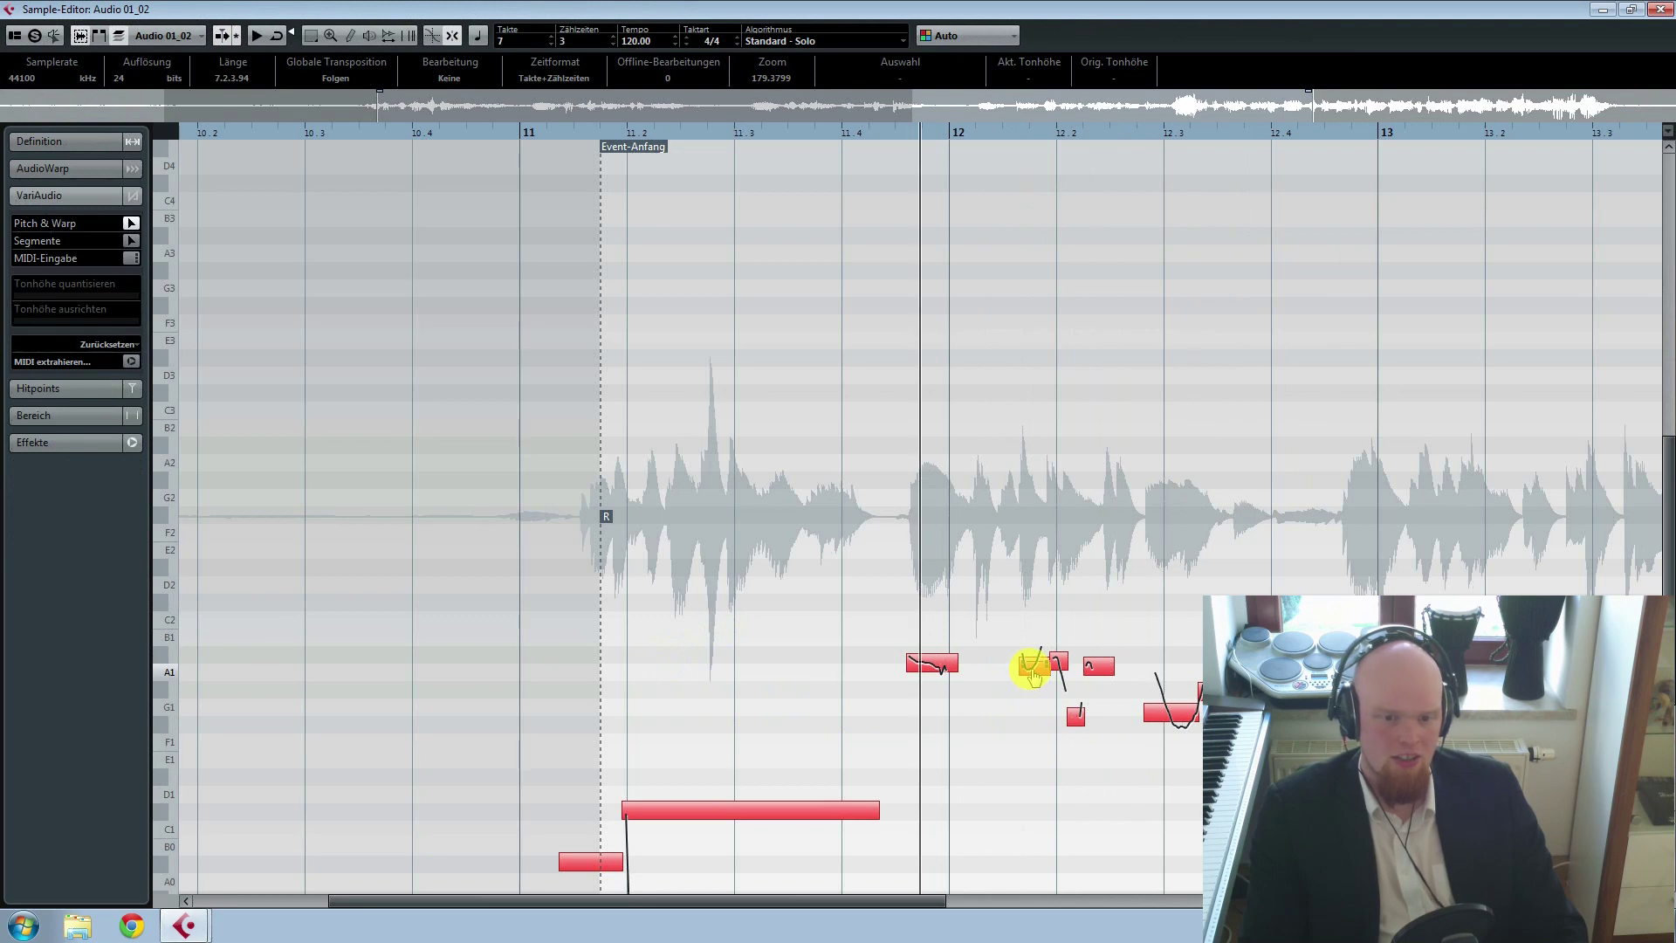
# Step: Lower the VariAudio segment starting at 12.1.3.75 in Audio 01_02 to G#1 +20% and listen to the phrase
pyautogui.click(1033, 674)
pyautogui.press('space')
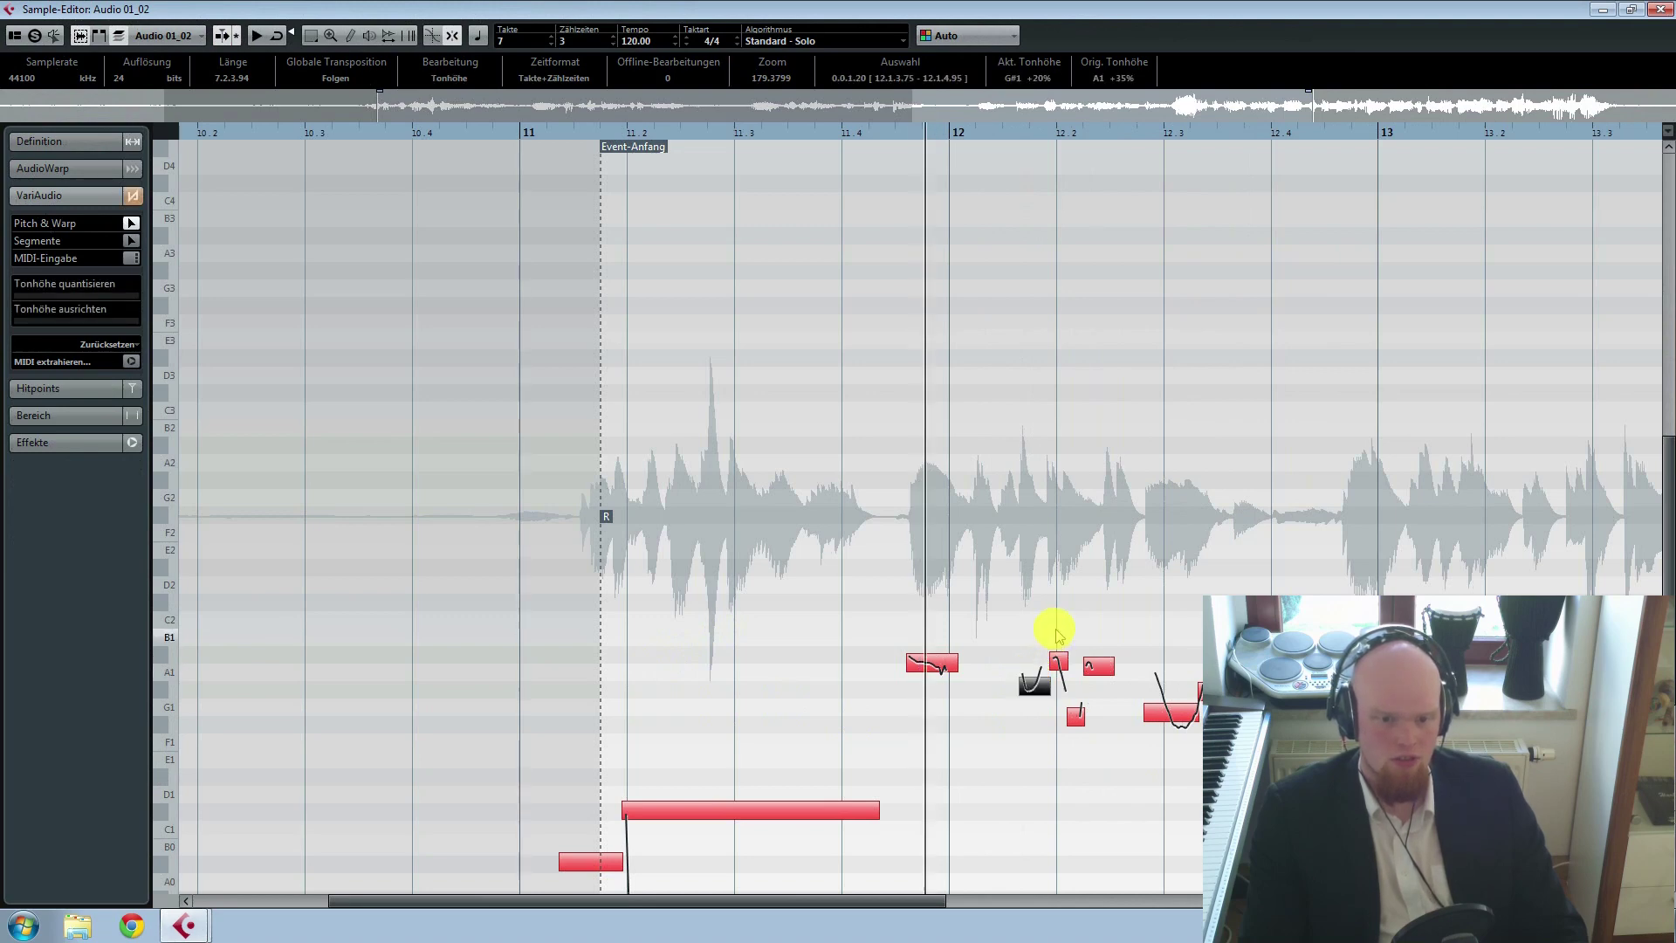
pyautogui.press('space')
pyautogui.click(1078, 716)
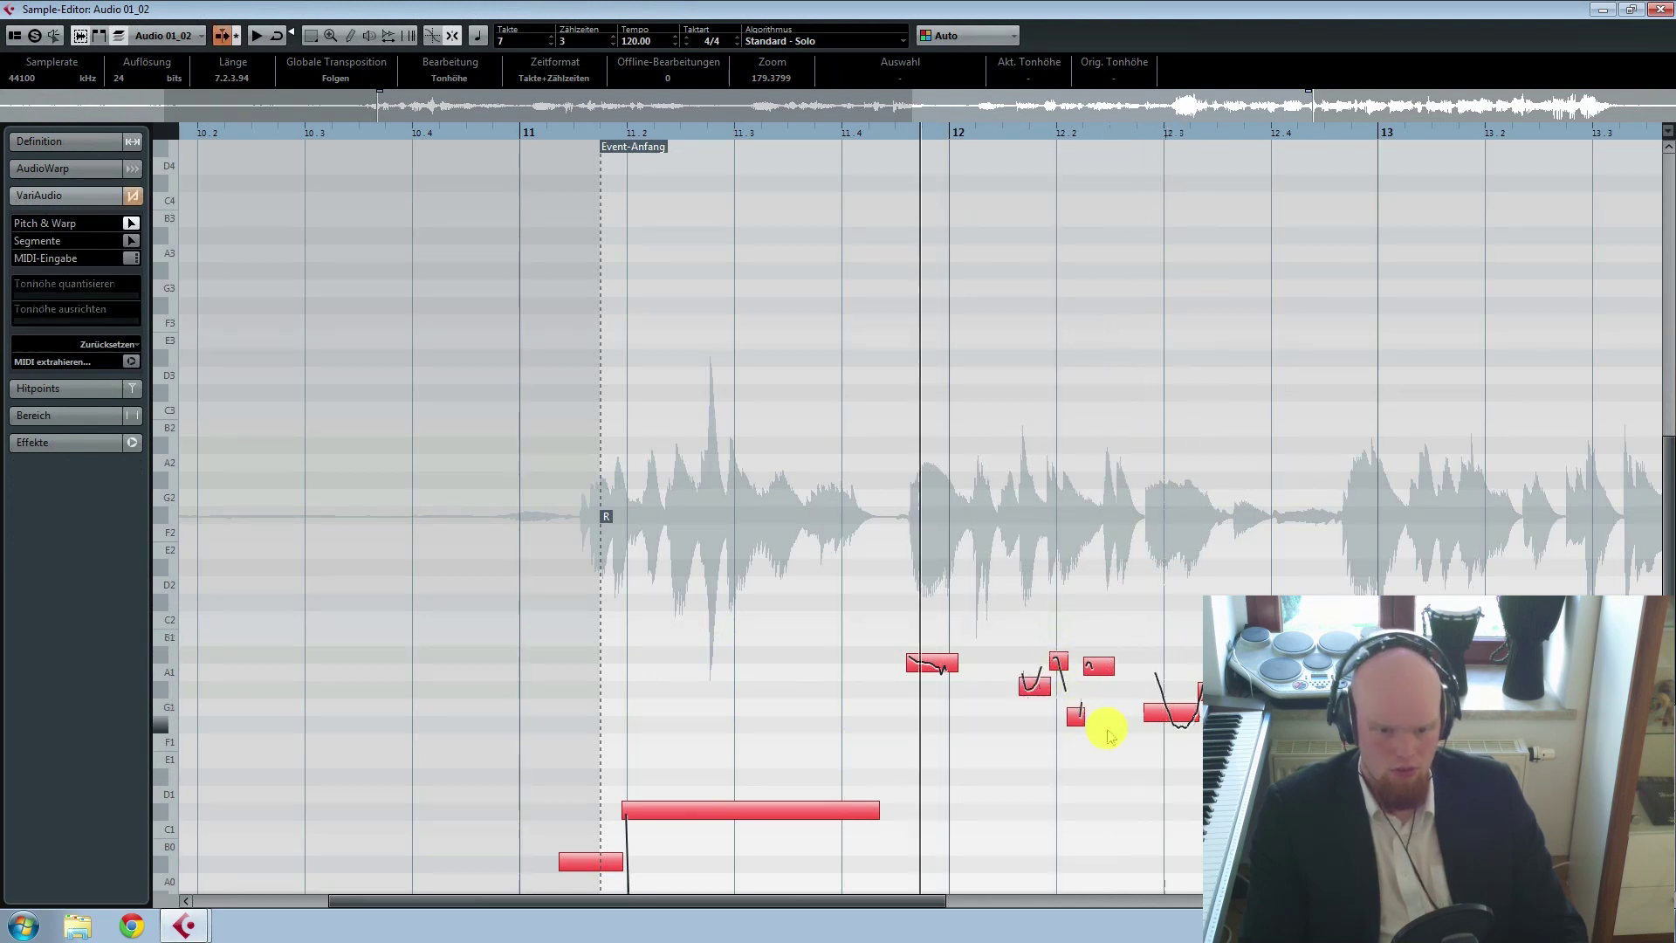
pyautogui.press('space')
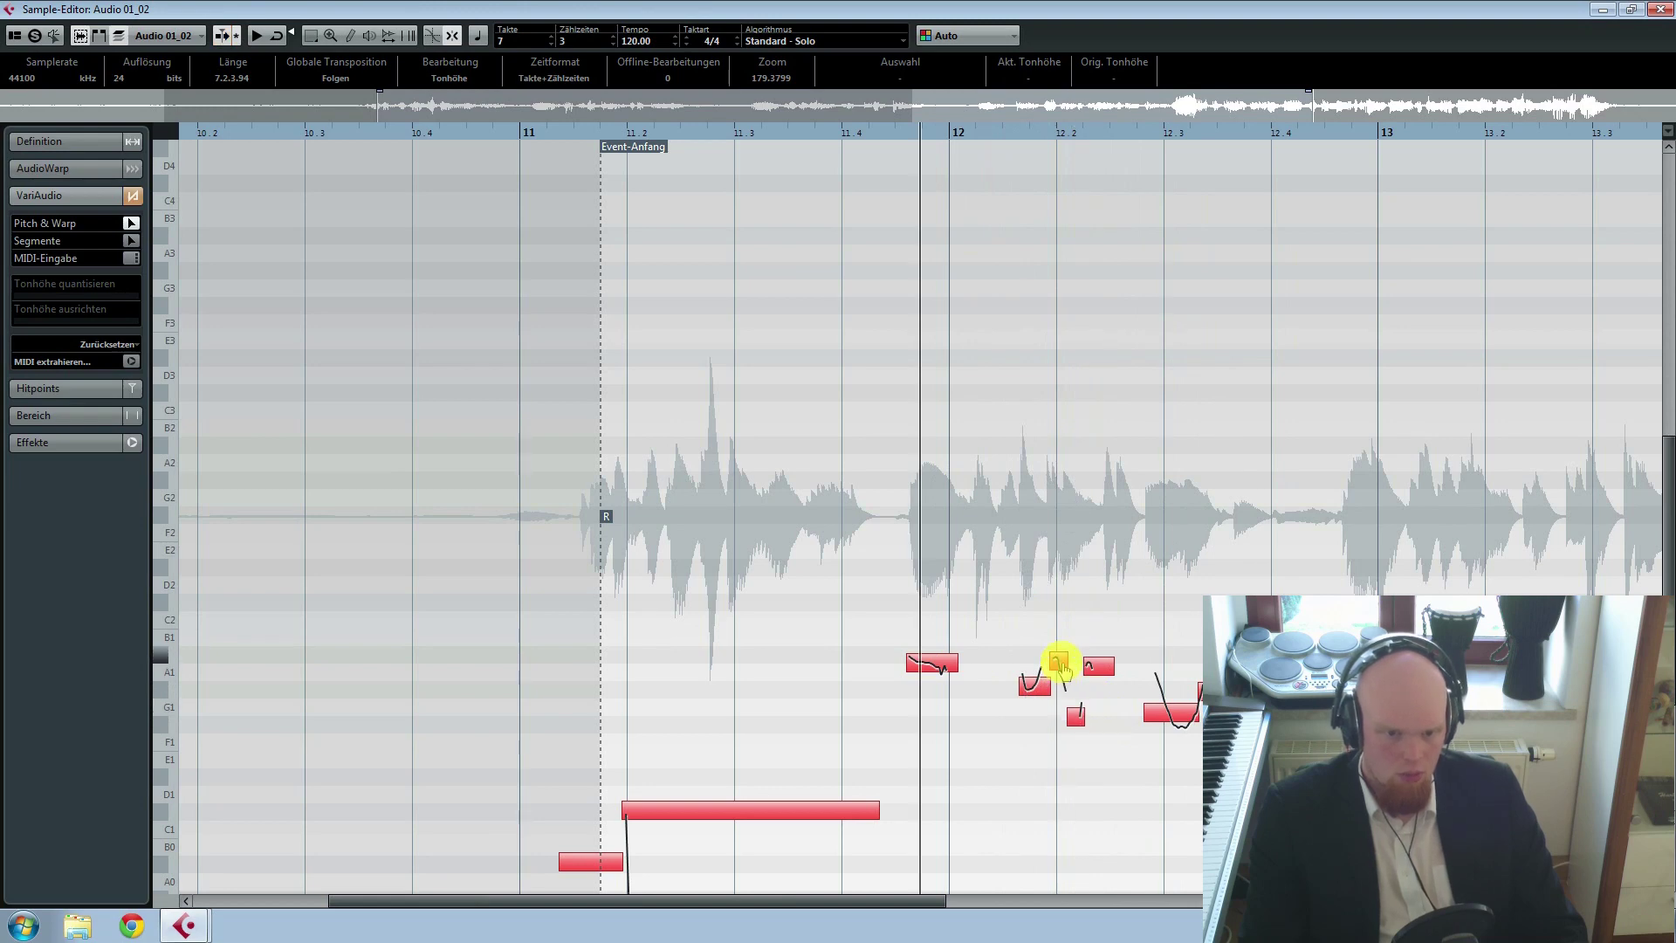
# Step: Lower the short segment starting at 12.1.4.95 to A1 -40%, lower the note right after it slightly, and play the phrase
pyautogui.moveTo(1062, 668); pyautogui.dragTo(1064, 687)
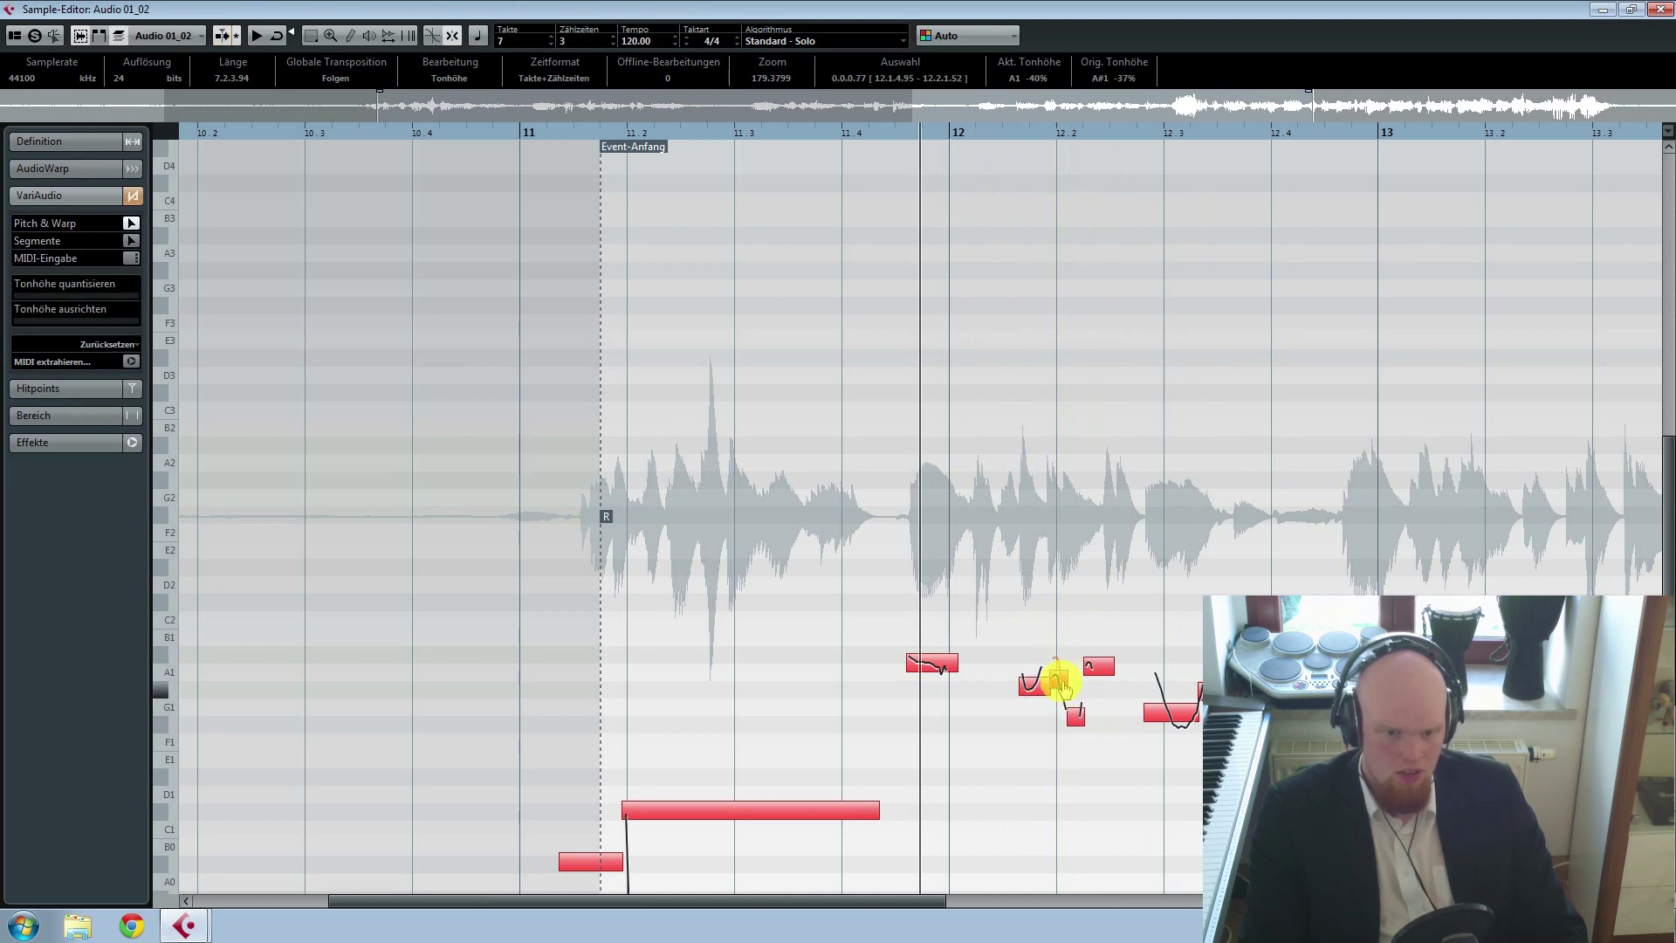
pyautogui.click(1088, 726)
pyautogui.press('space')
pyautogui.press('space')
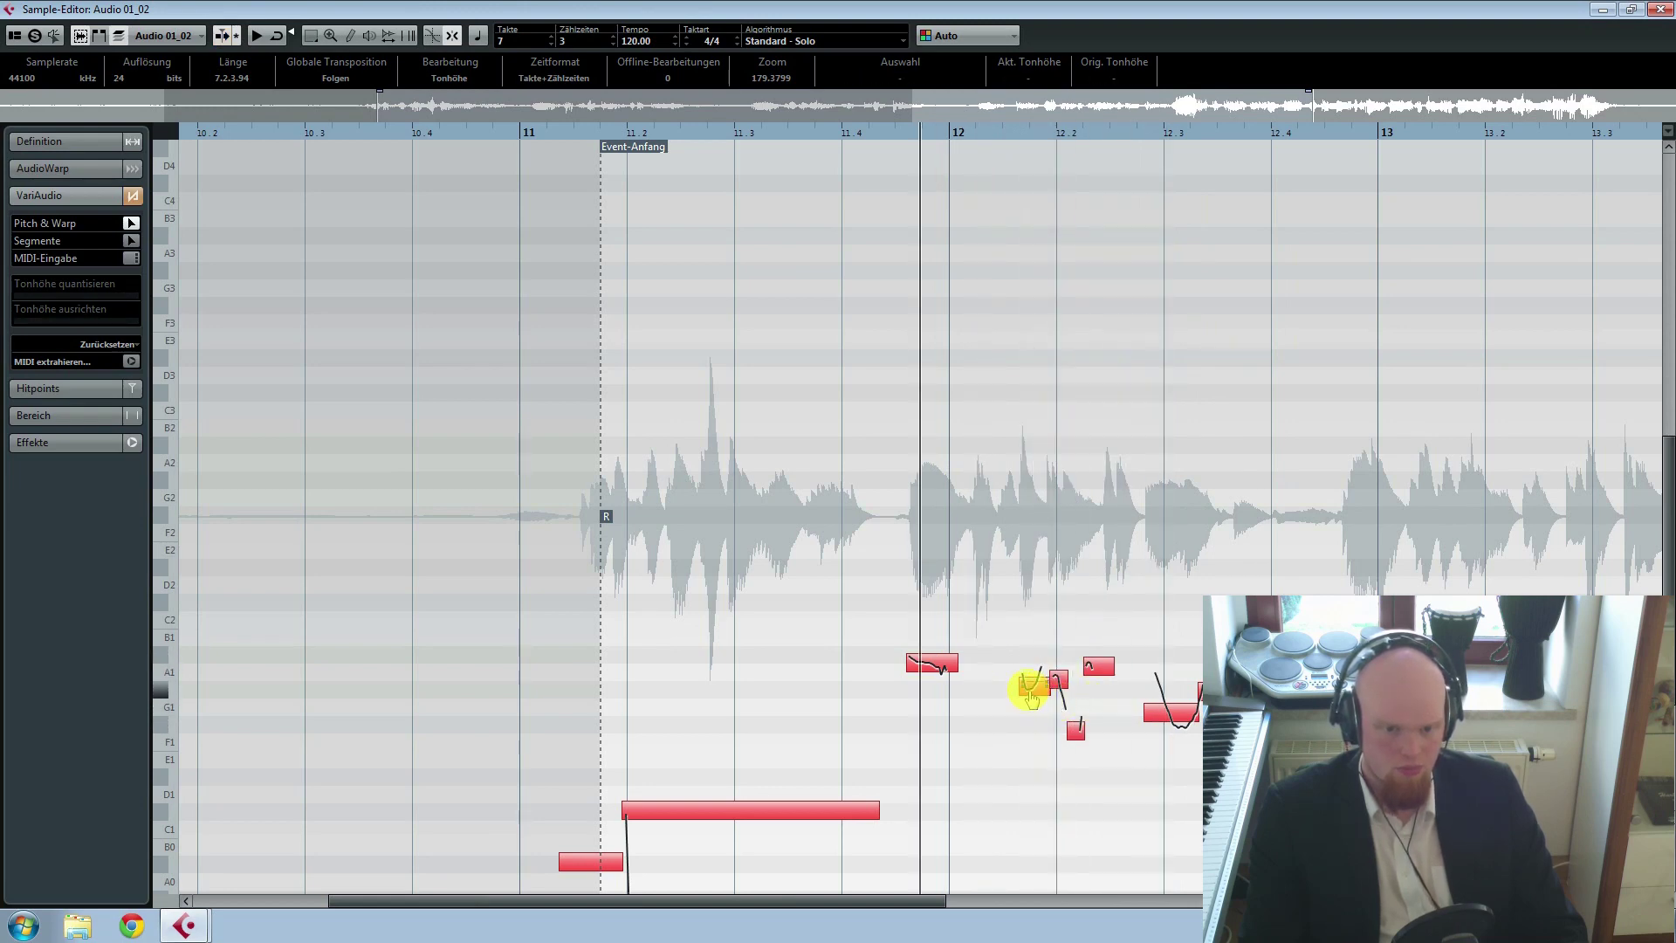
# Step: Retune the segment starting at 12.1.3.75, trying A1 +45% in playback and settling on G#1 +45%
pyautogui.moveTo(1032, 696); pyautogui.dragTo(1032, 677)
pyautogui.press('space')
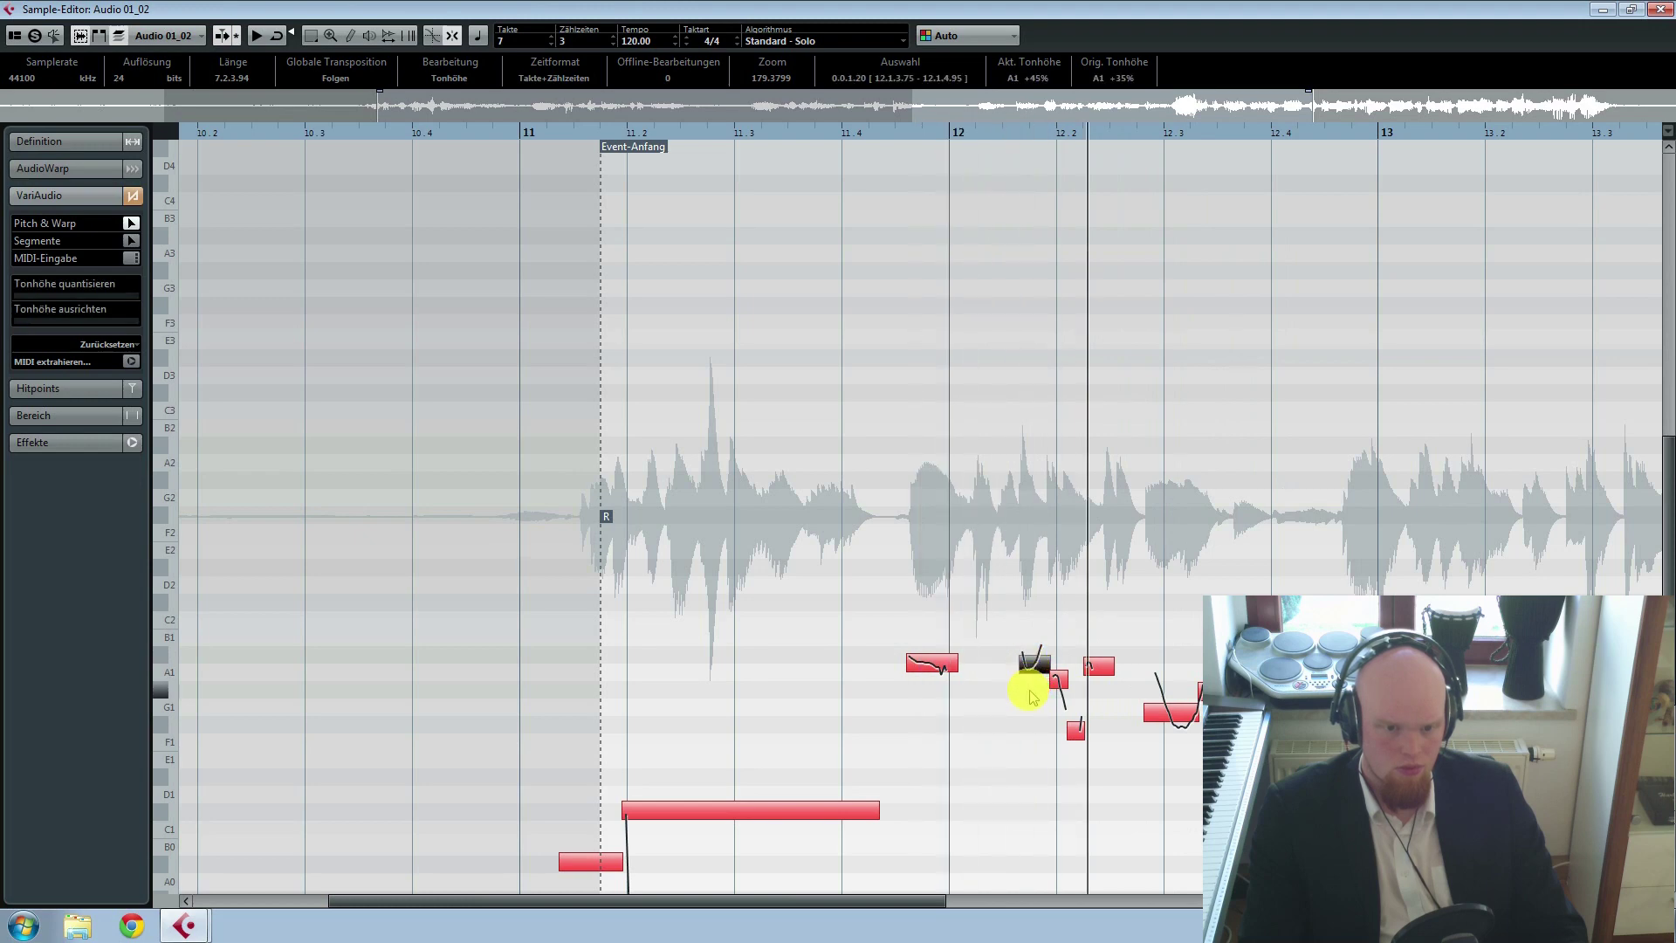
pyautogui.press('space')
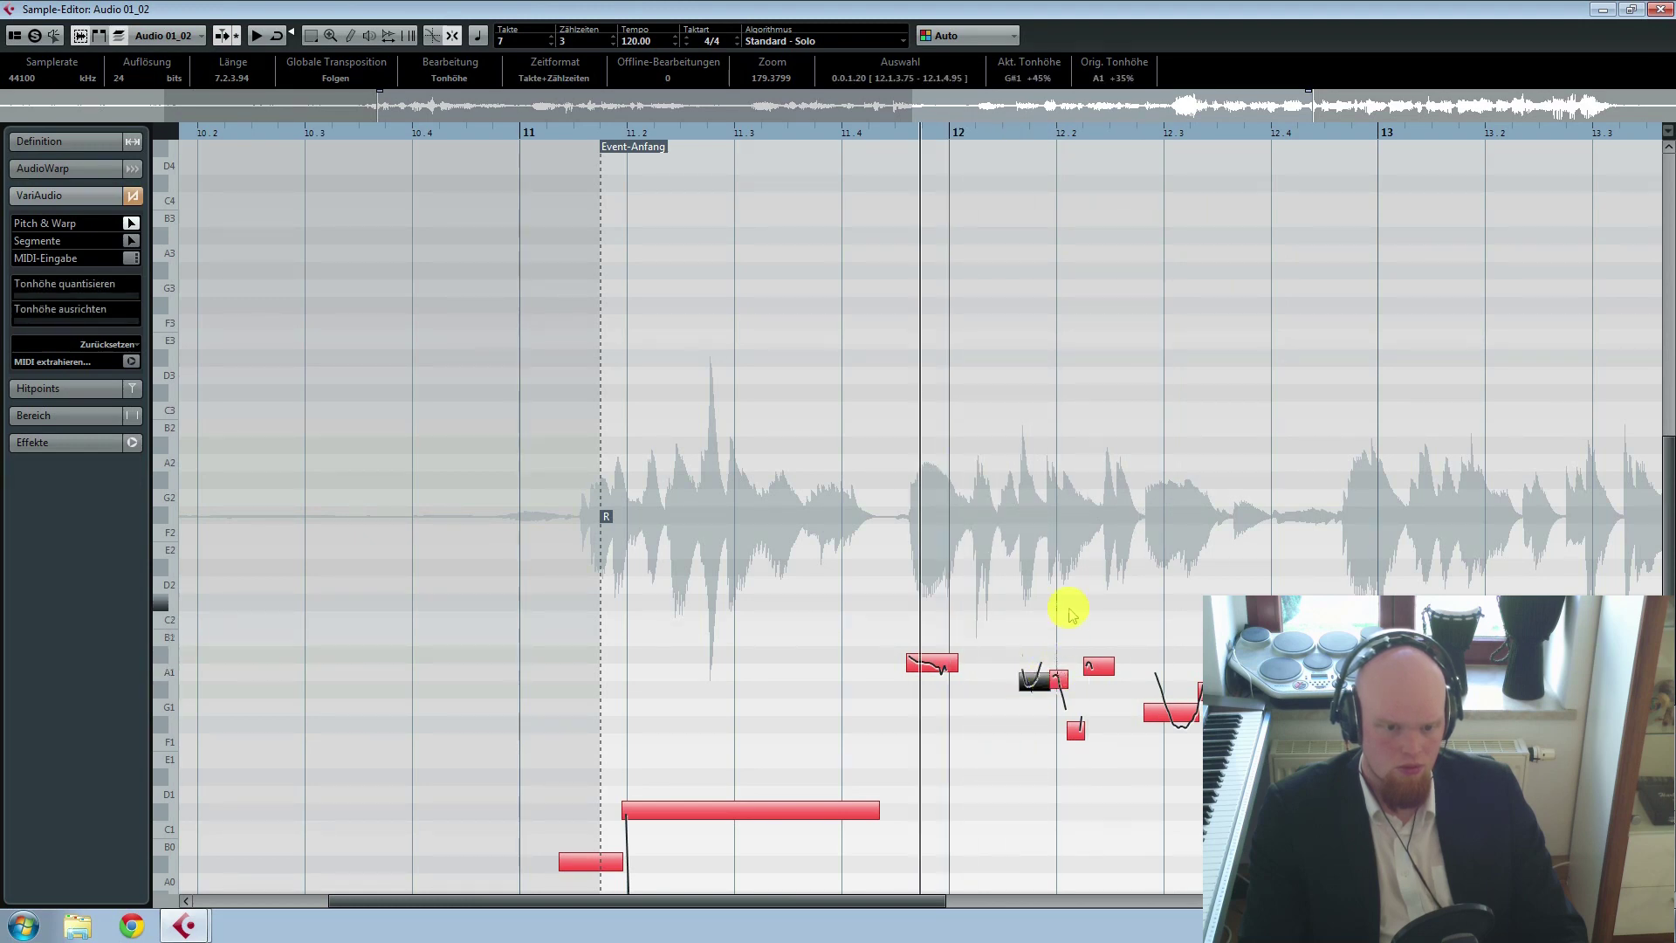
# Step: Play the retuned phrase in Audio 01_02 from just before bar 12 and return to the project window
pyautogui.click(1069, 609)
pyautogui.press('space')
pyautogui.press('space')
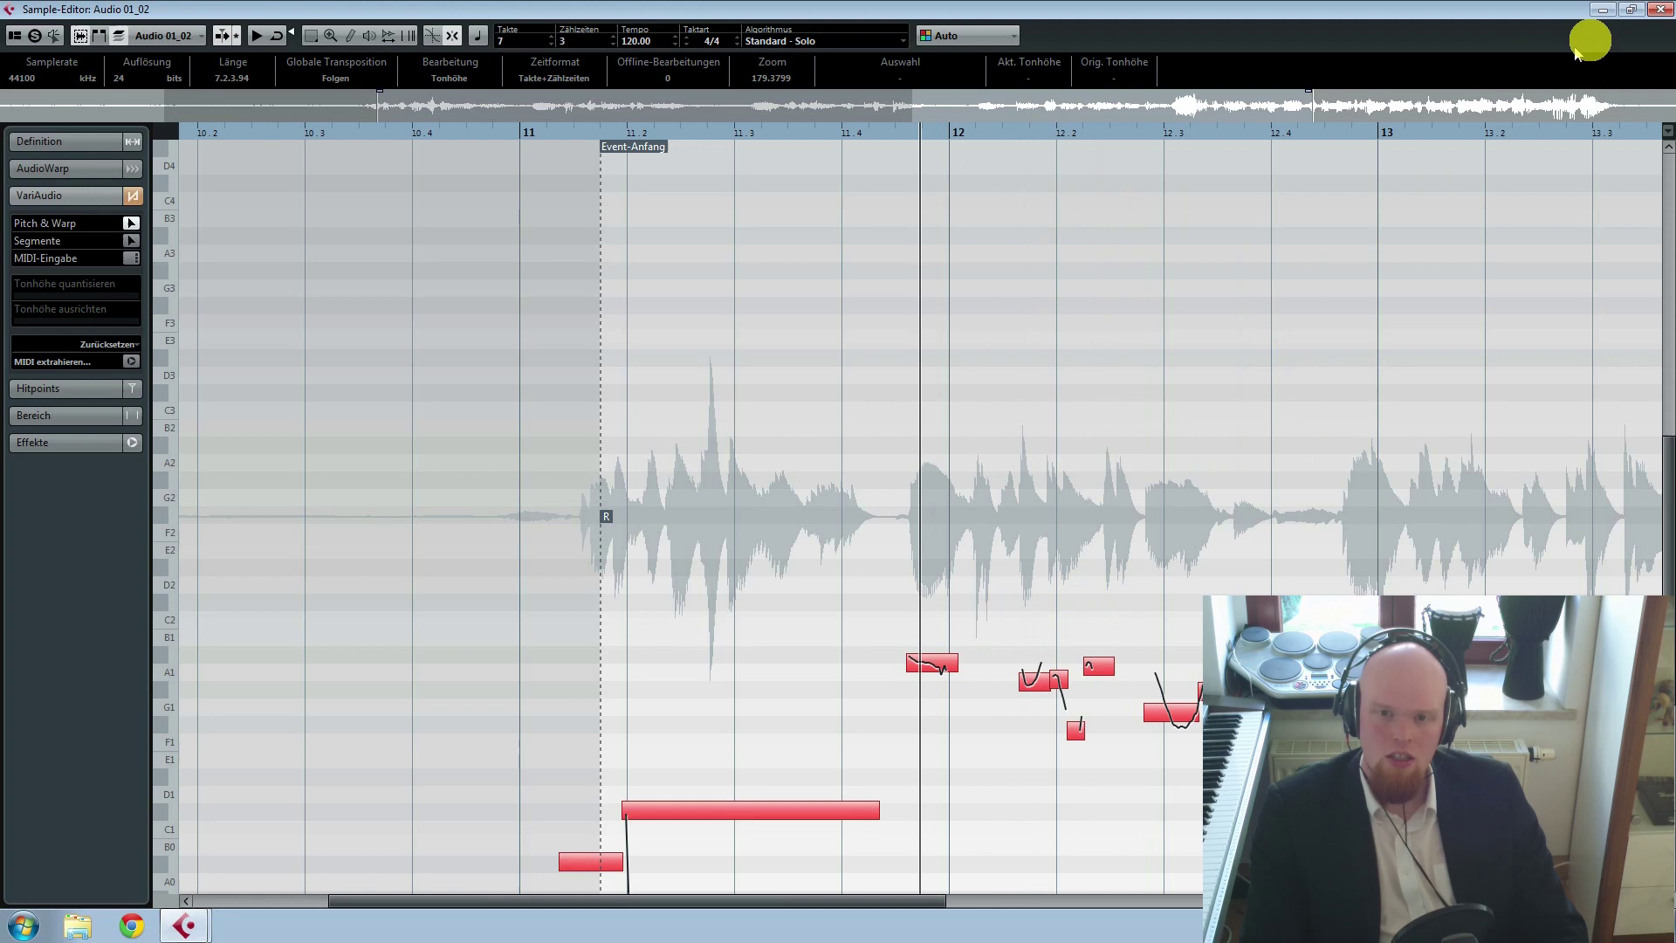
pyautogui.click(1656, 11)
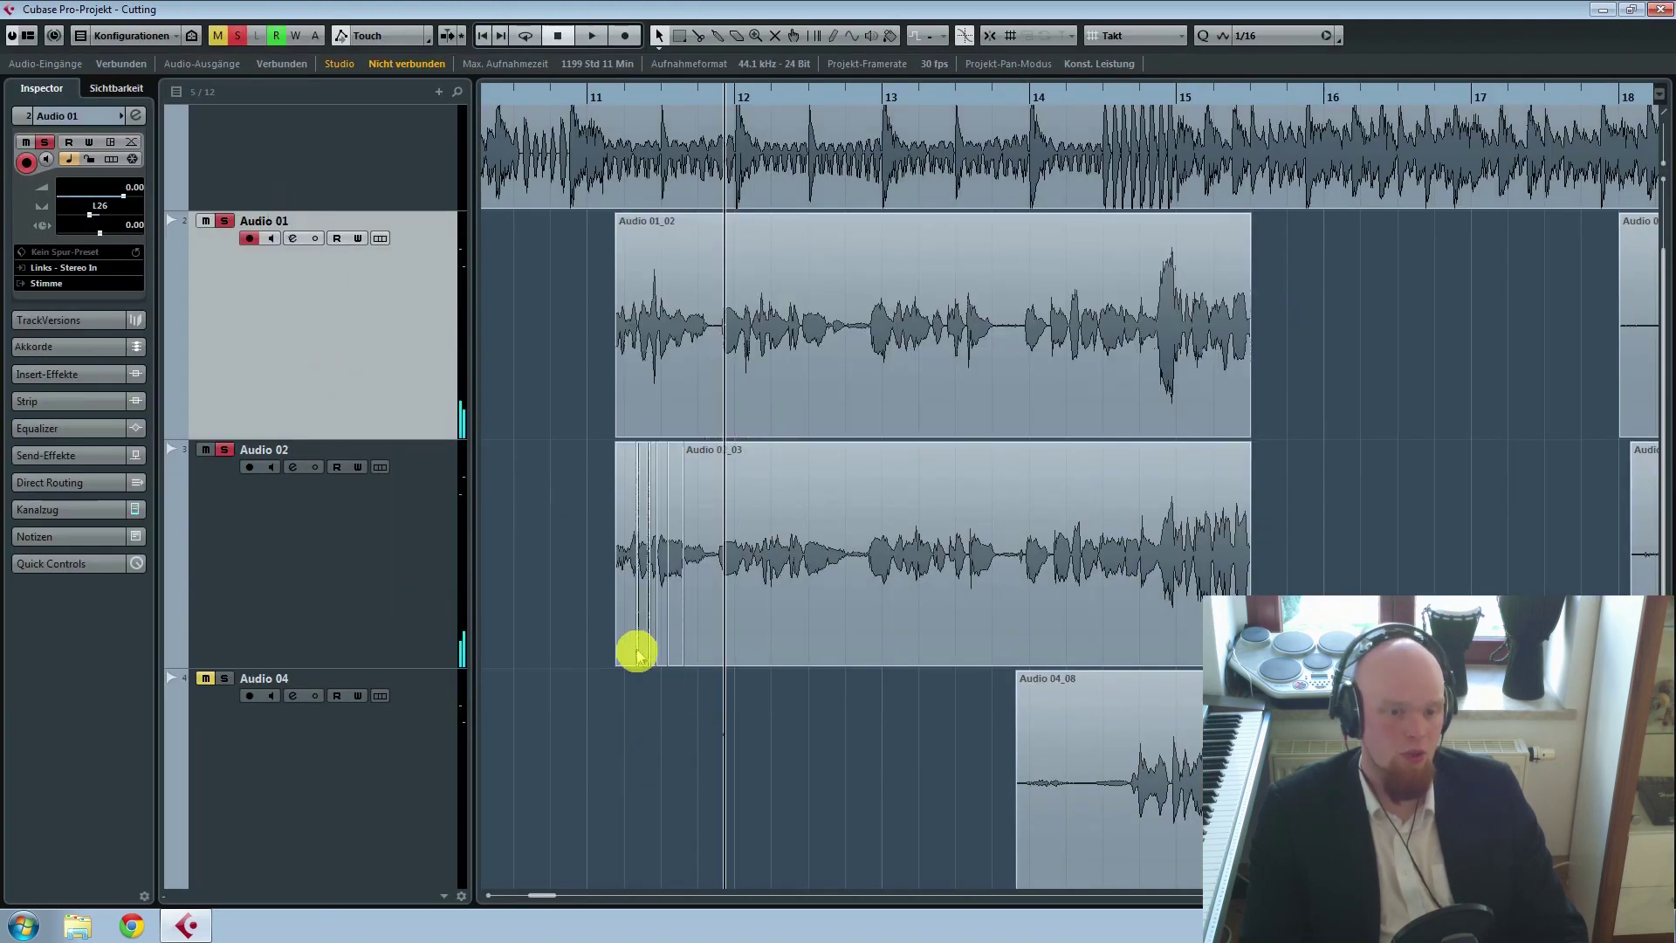
# Step: Compare the vocals from just before bar 12, playing Audio 01 alone and Audio 02 alone, and restore solo on both tracks
pyautogui.scroll(3, 637, 653)
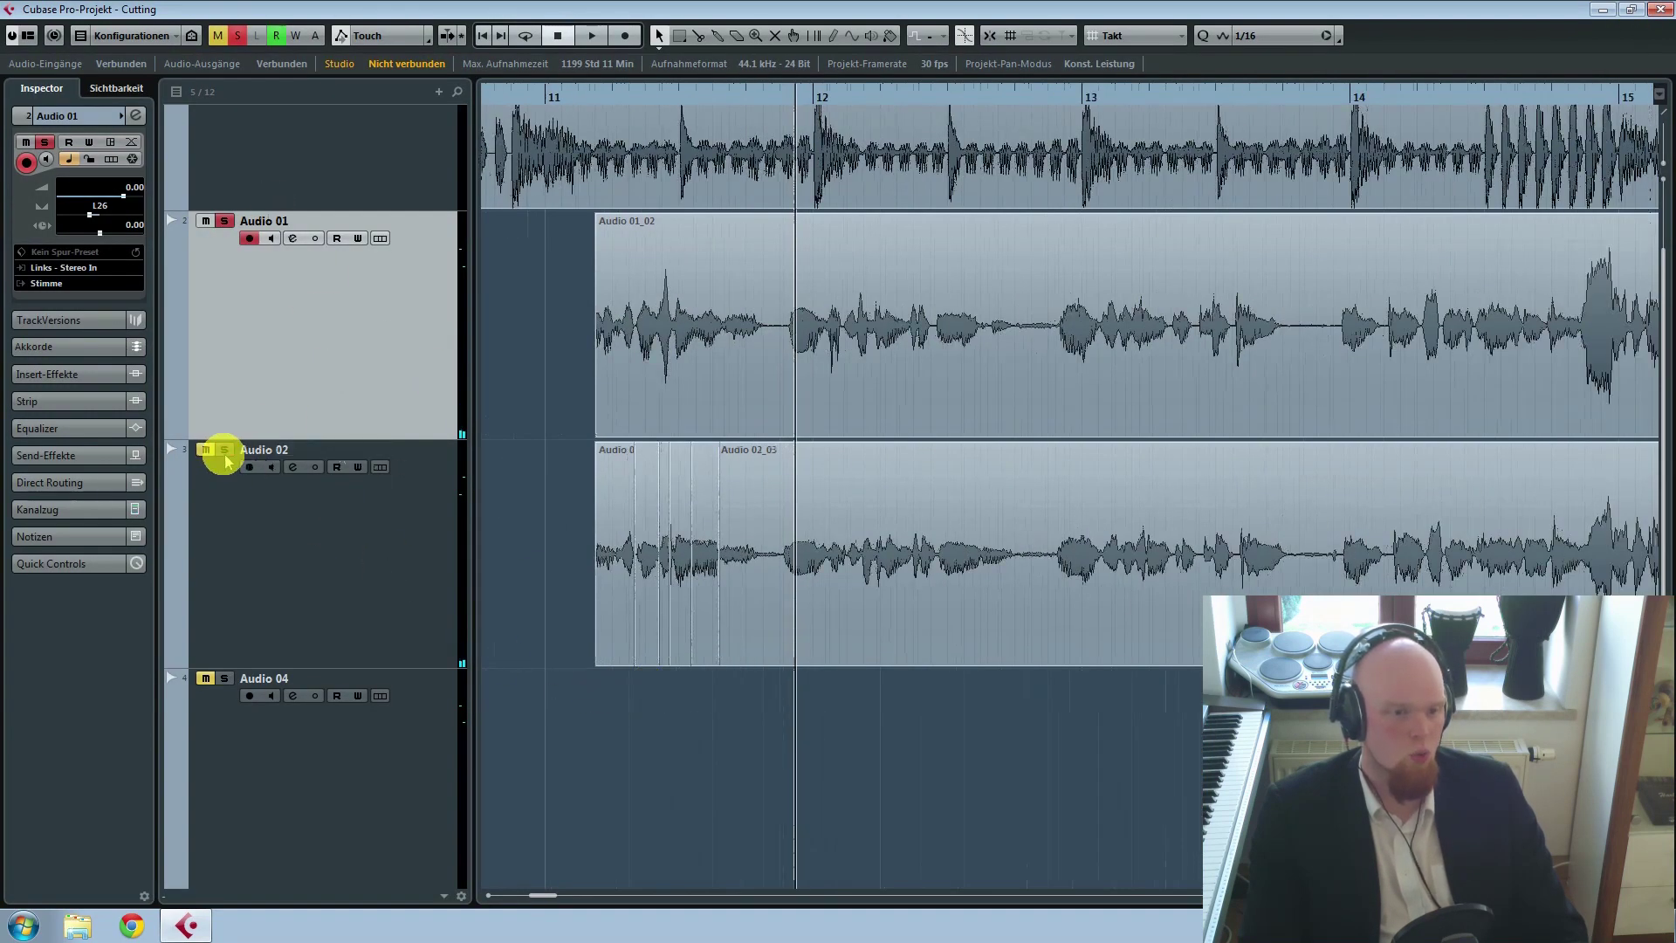
pyautogui.press('space')
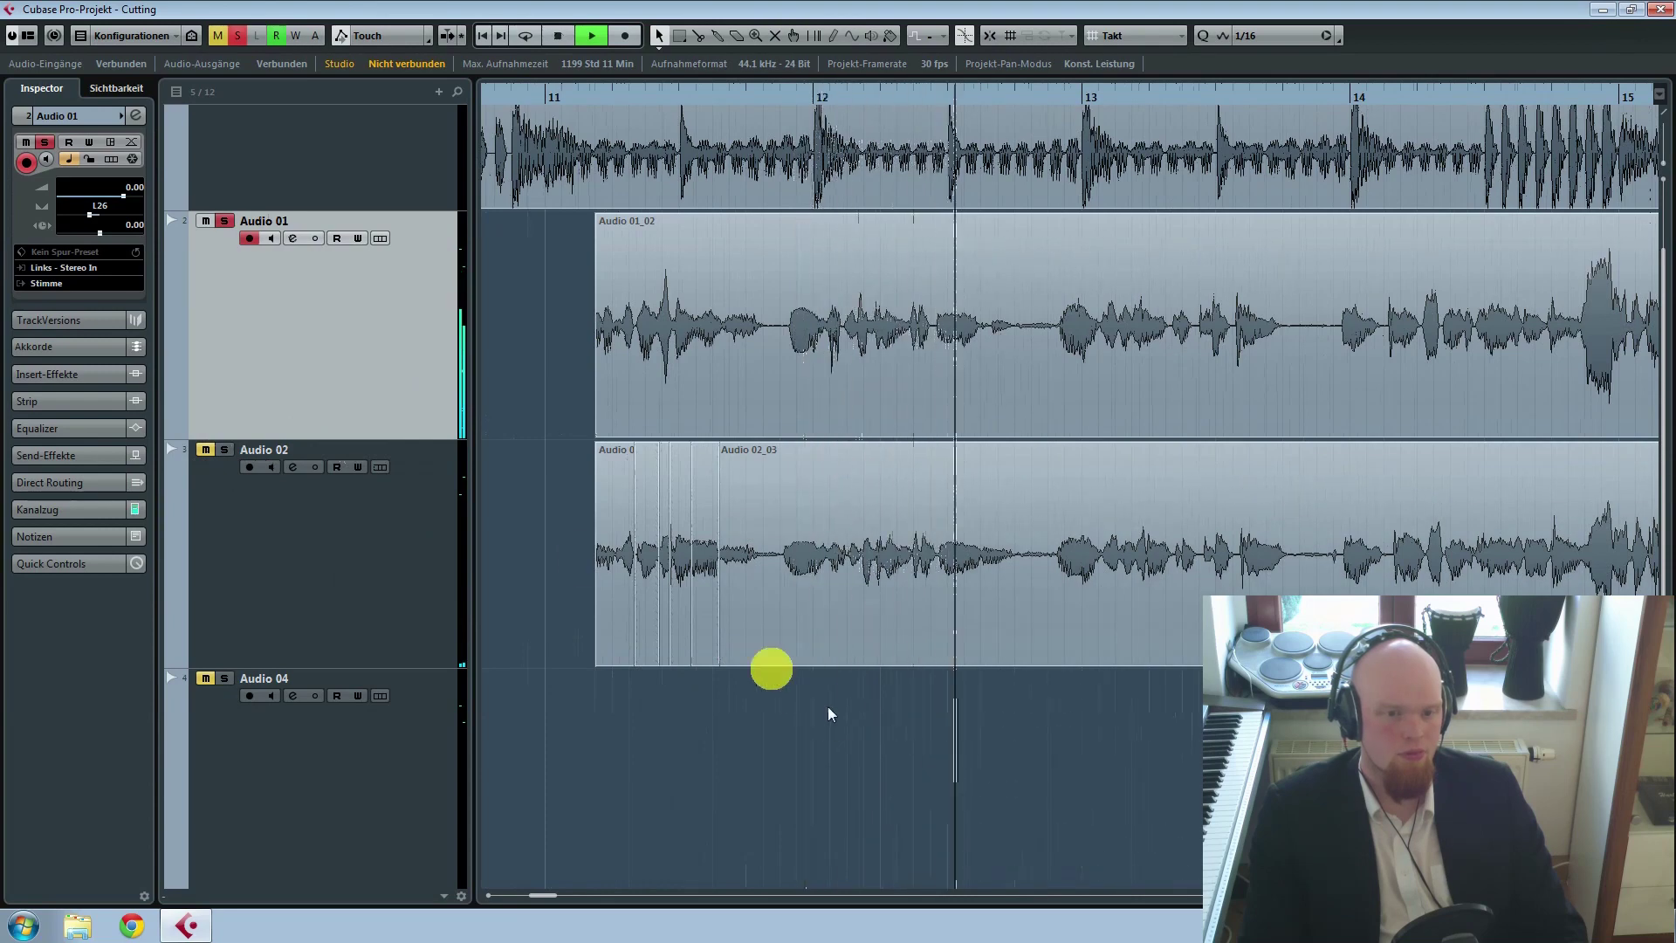
pyautogui.press('space')
pyautogui.click(223, 450)
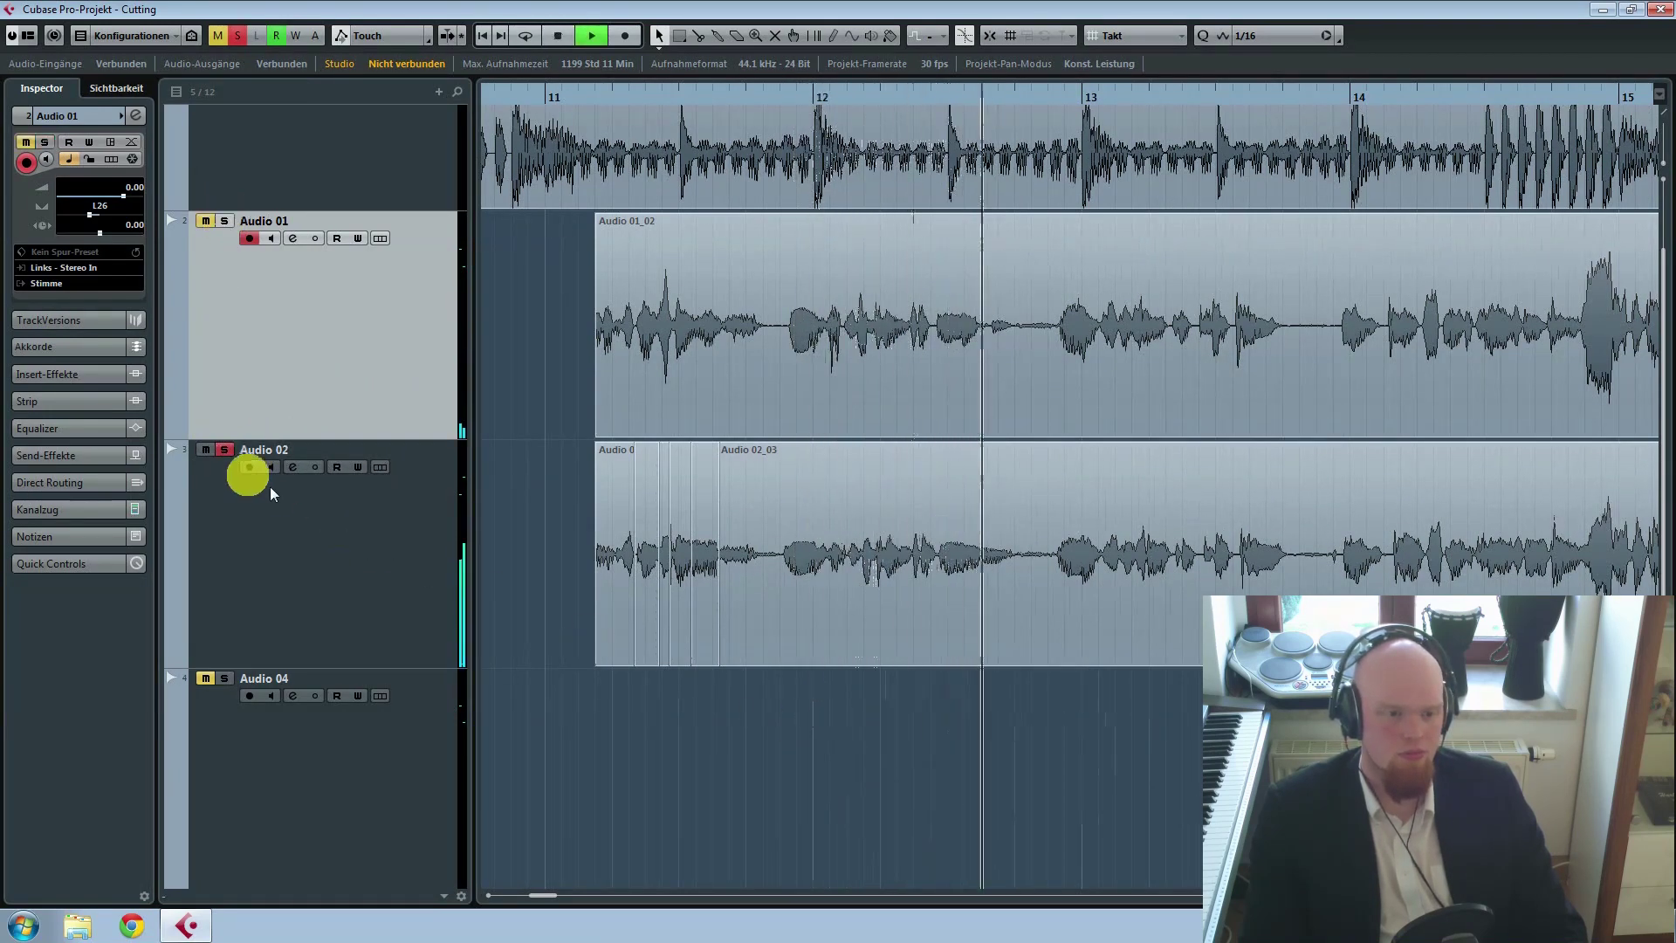
pyautogui.press('space')
pyautogui.click(223, 221)
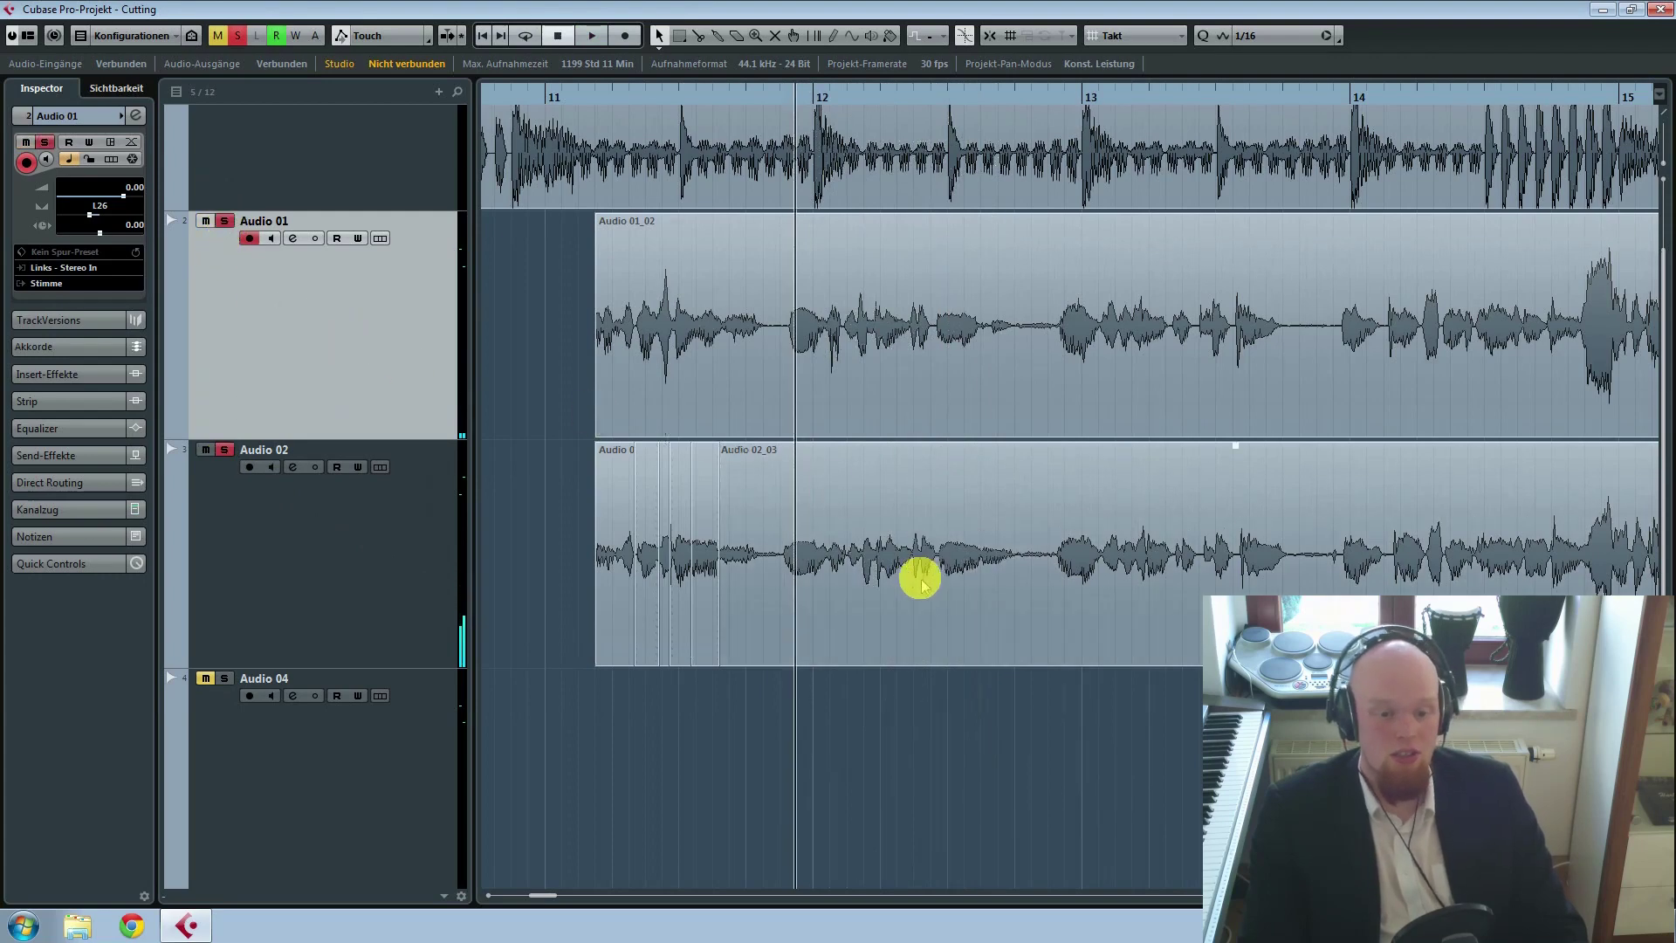
# Step: In Audio 02_03, lower the long VariAudio note after bar 12 to A1, lower the three following notes slightly together, and play the phrase
pyautogui.doubleClick(751, 643)
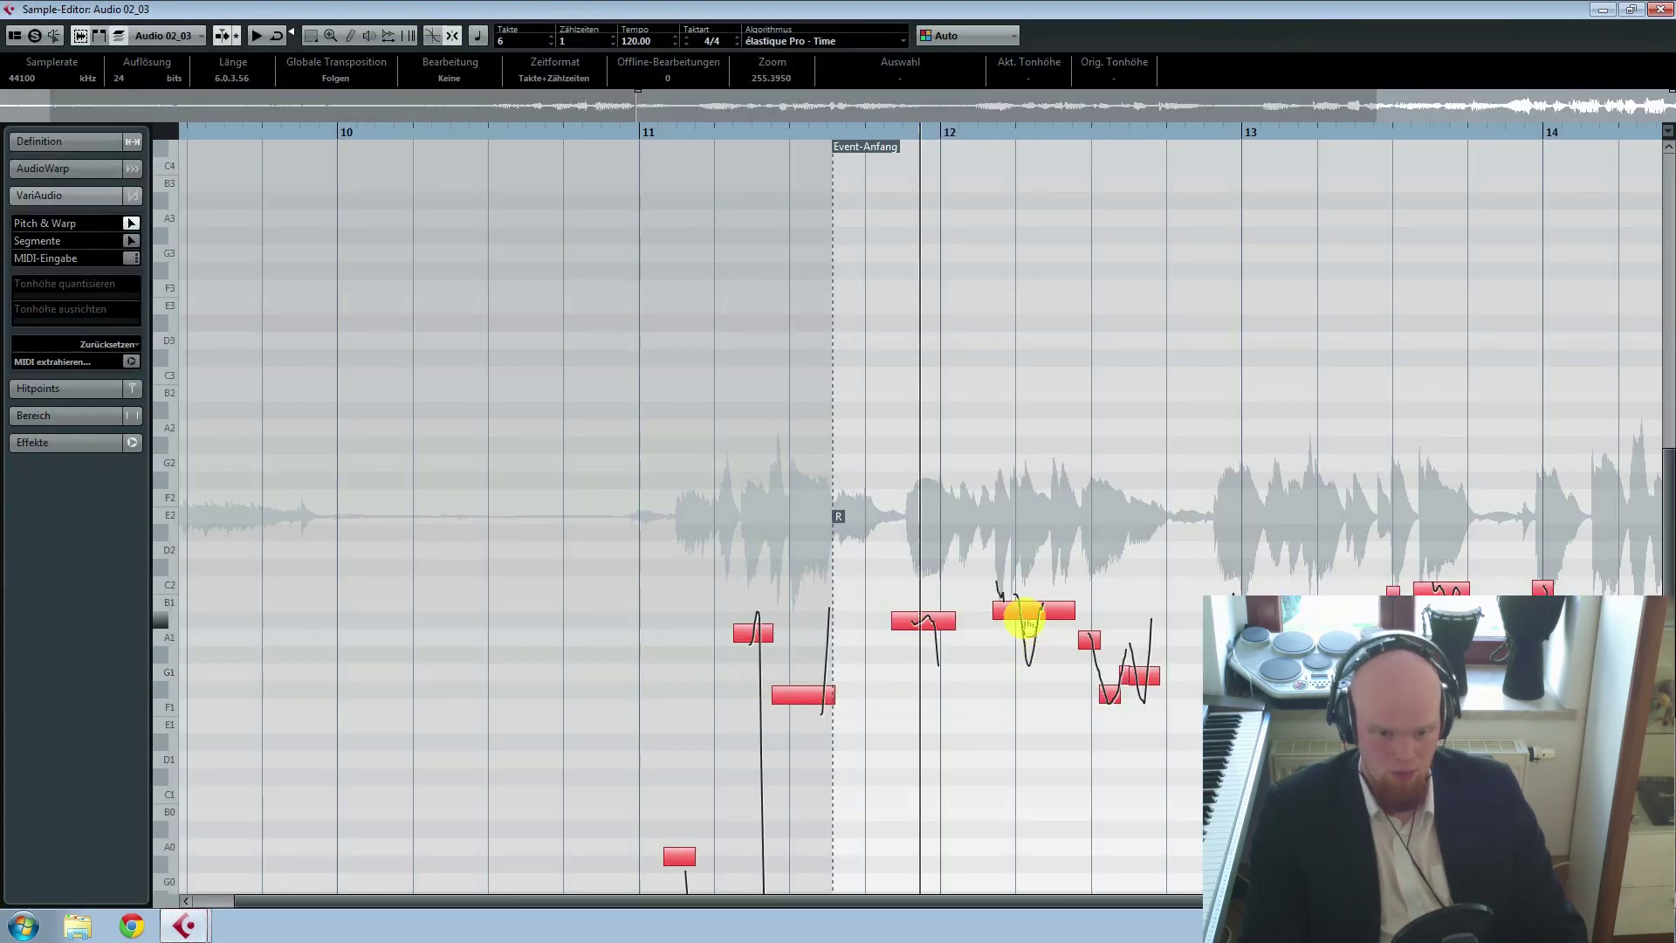
pyautogui.moveTo(1030, 622); pyautogui.dragTo(1032, 650)
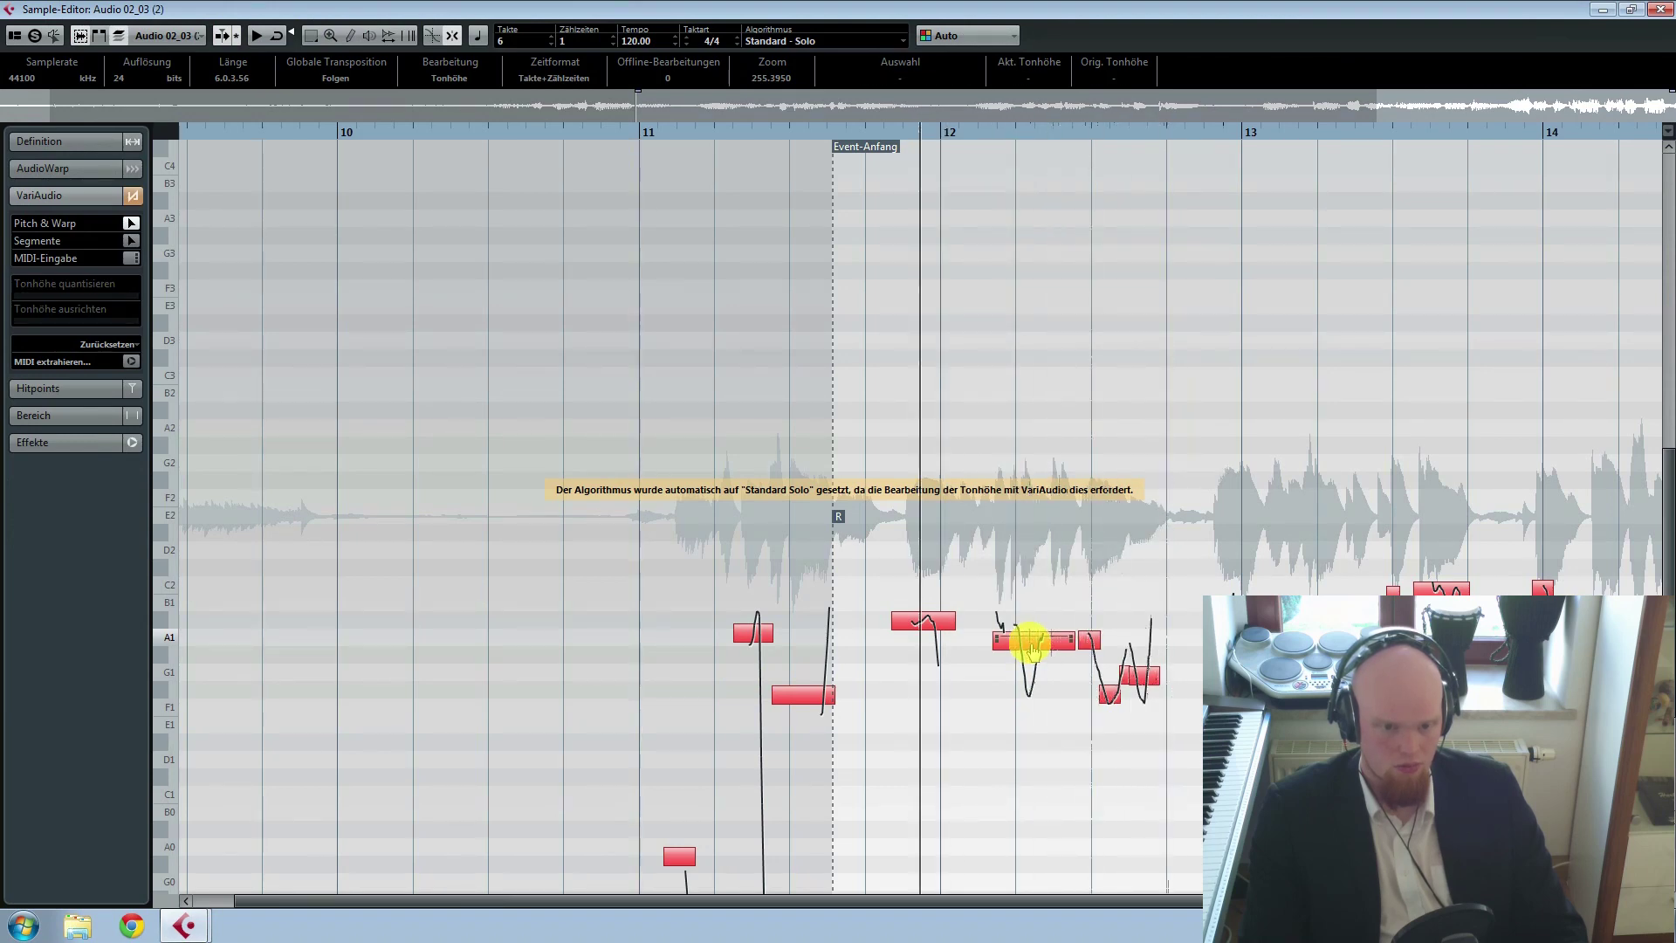
pyautogui.click(1032, 646)
pyautogui.moveTo(1144, 735); pyautogui.dragTo(1074, 611)
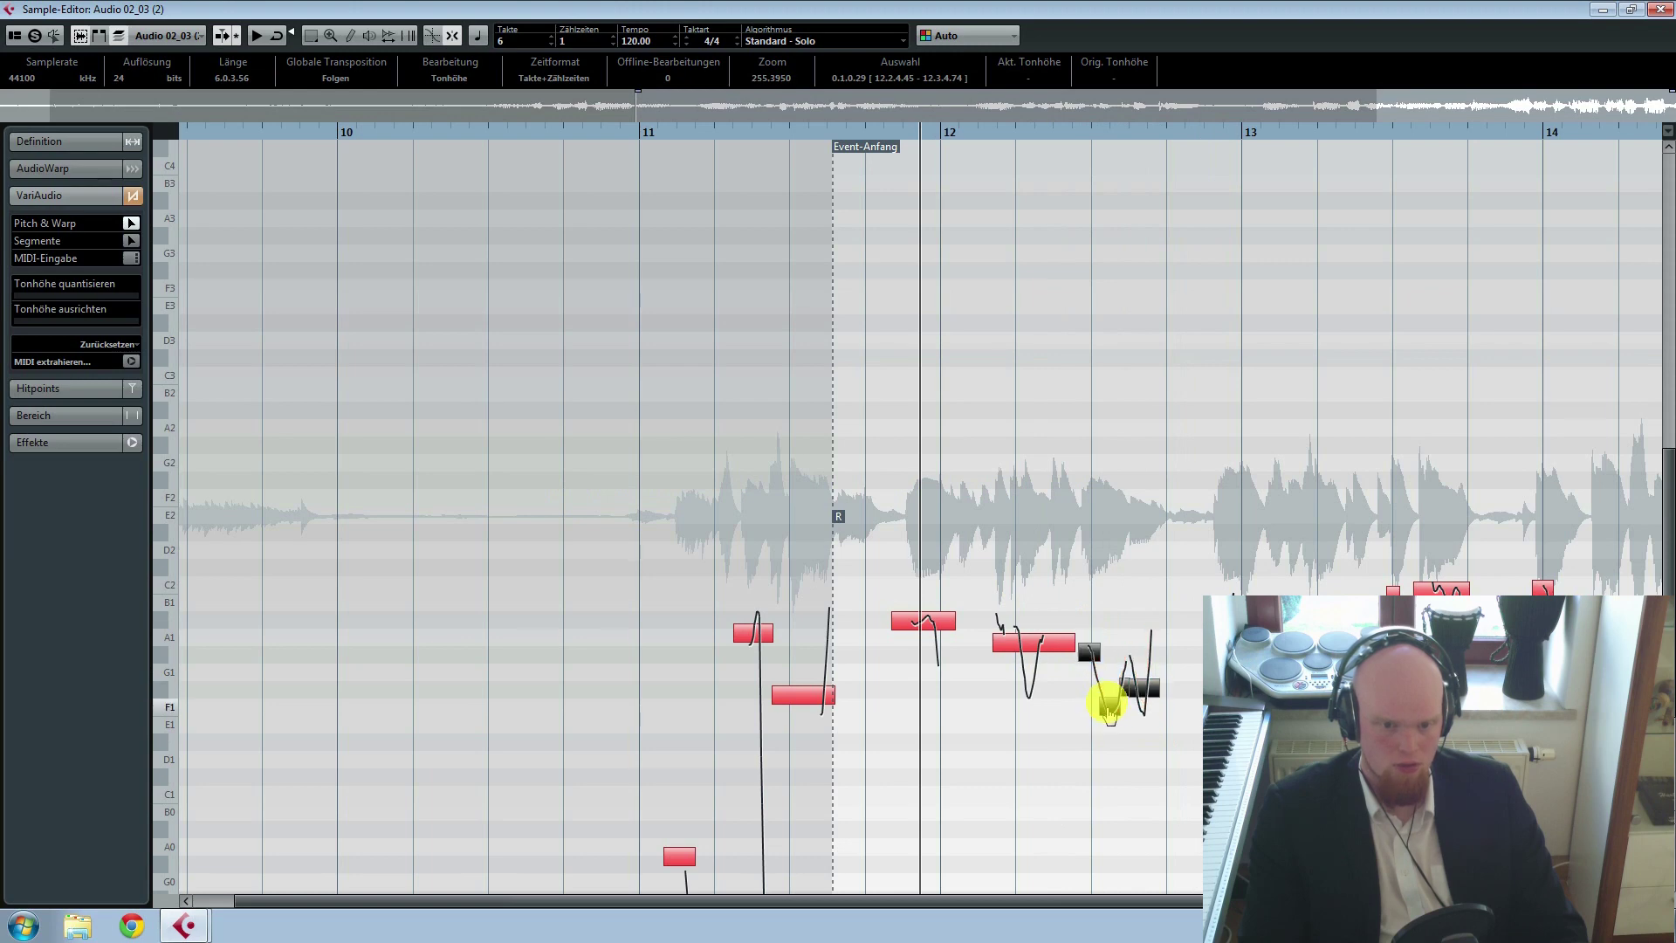
pyautogui.press('space')
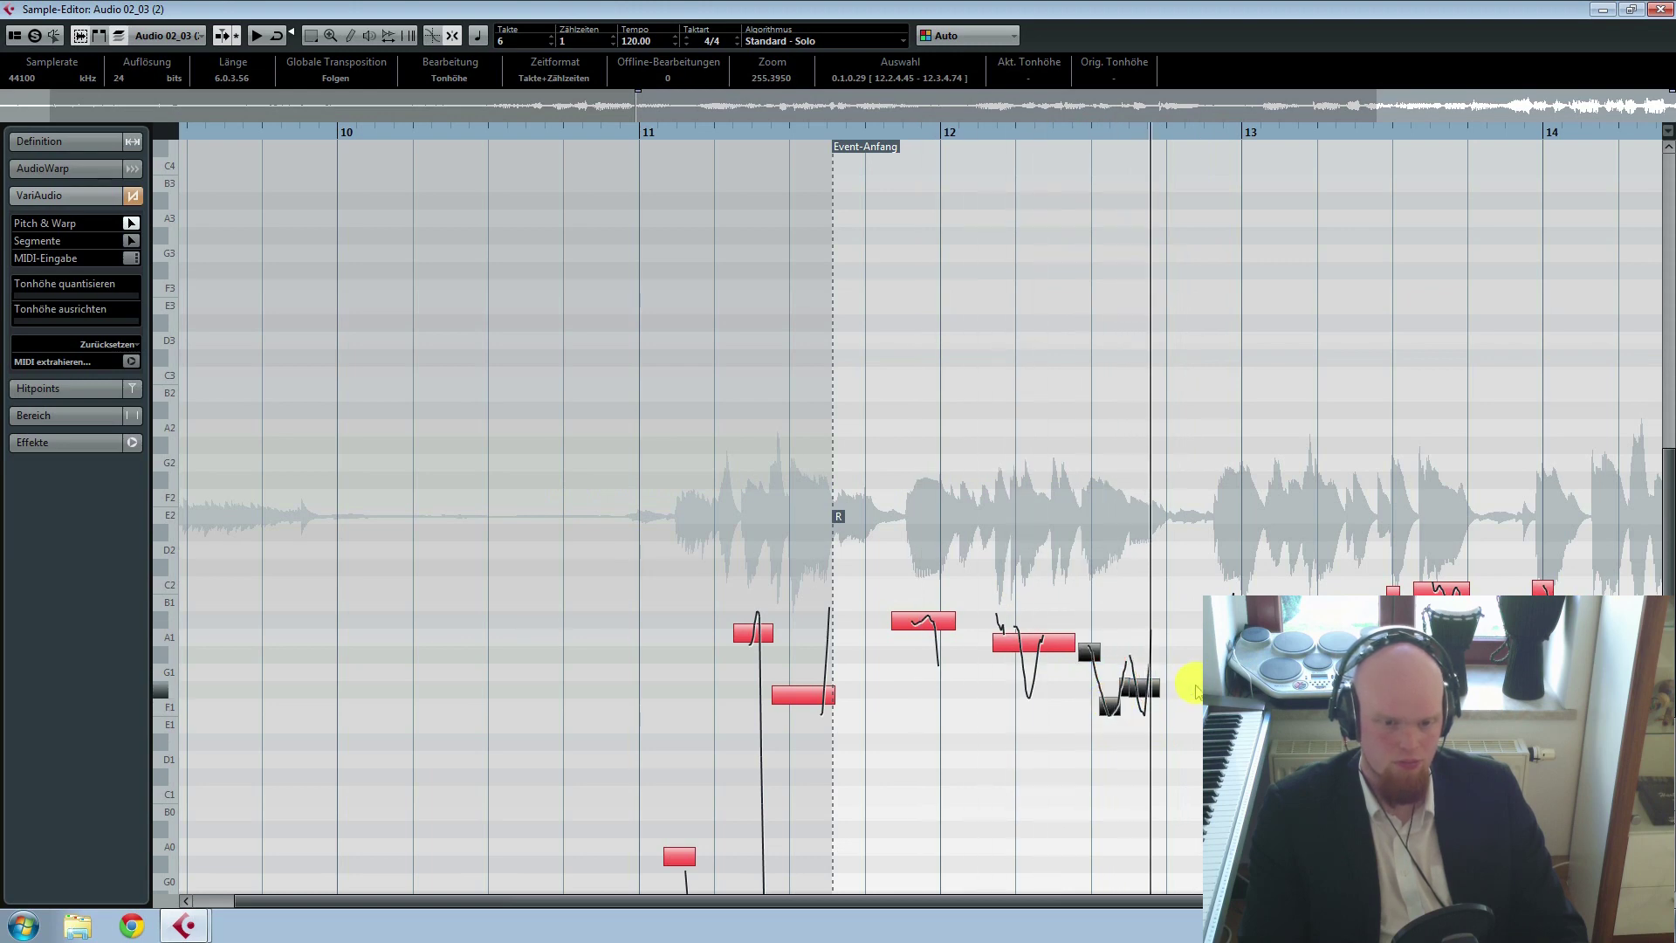
# Step: Split the last note of the phrase at 12.3.3.4, lower its end segment to about F1, and listen to the result
pyautogui.click(1167, 705)
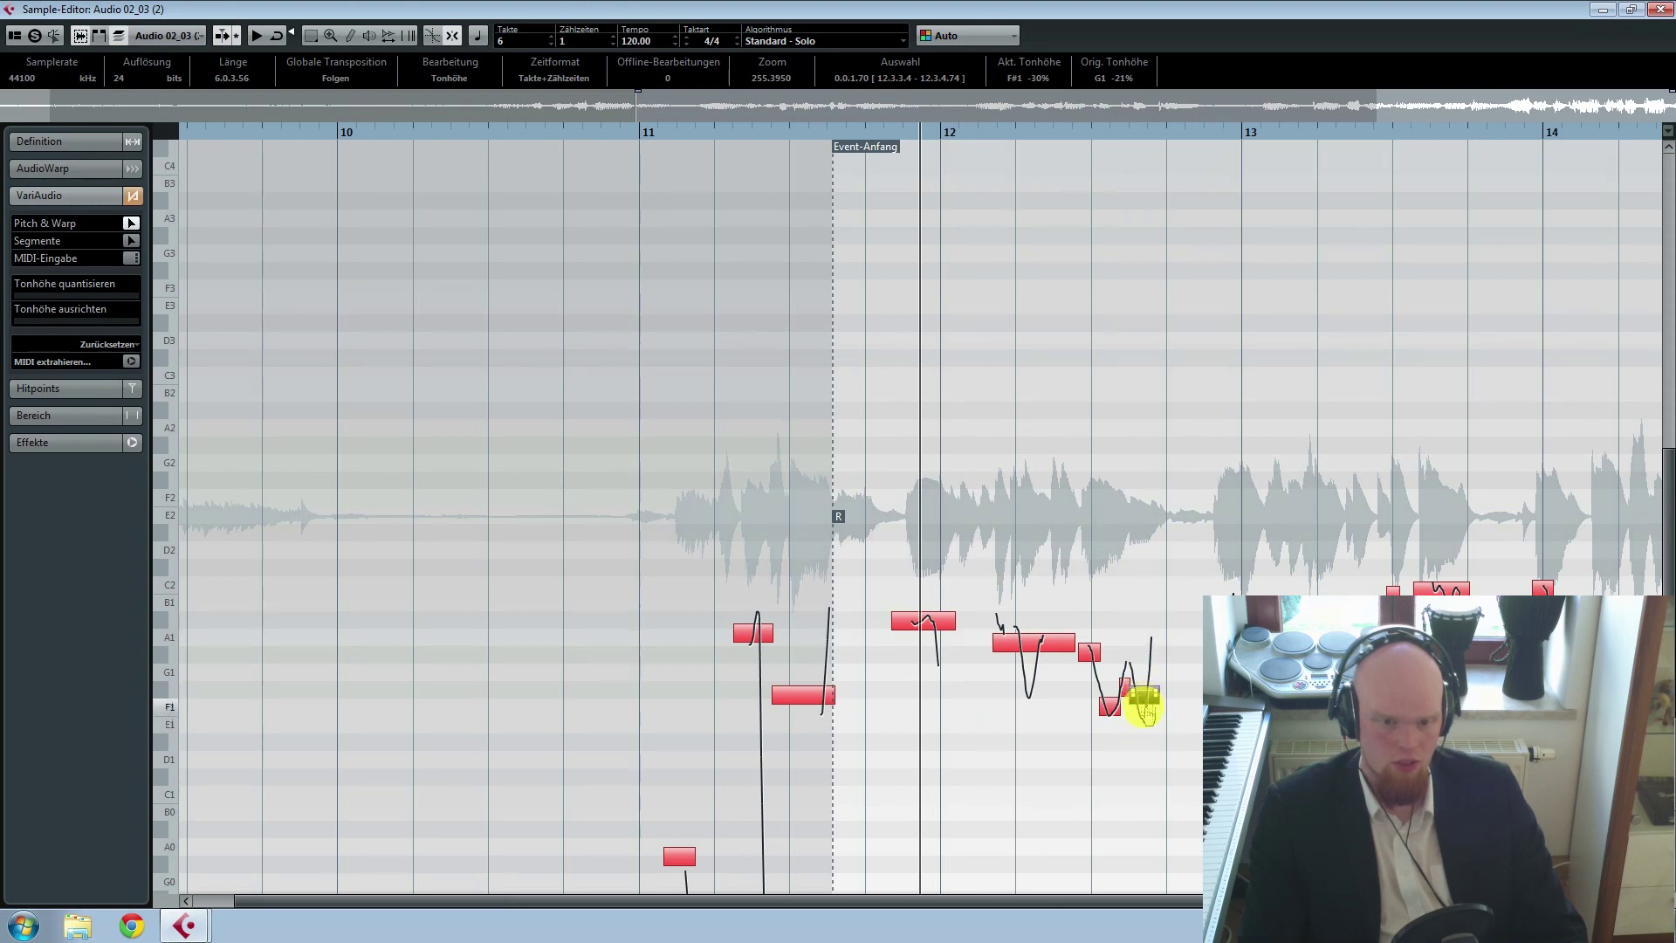
pyautogui.click(1179, 696)
pyautogui.press('space')
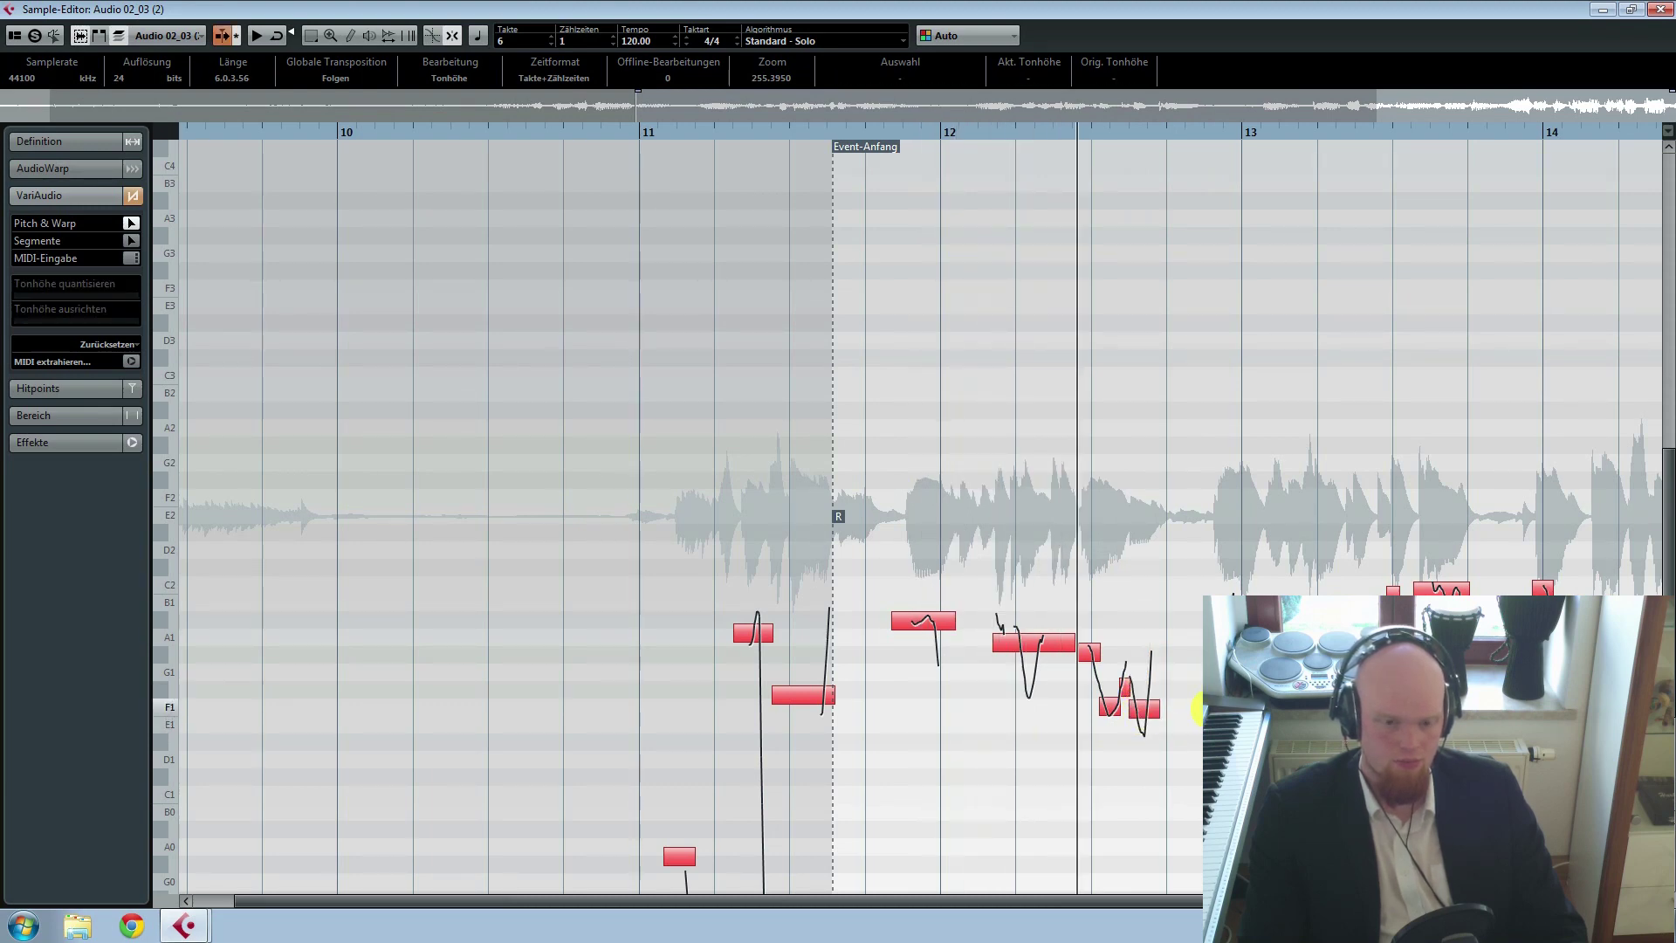
pyautogui.press('space')
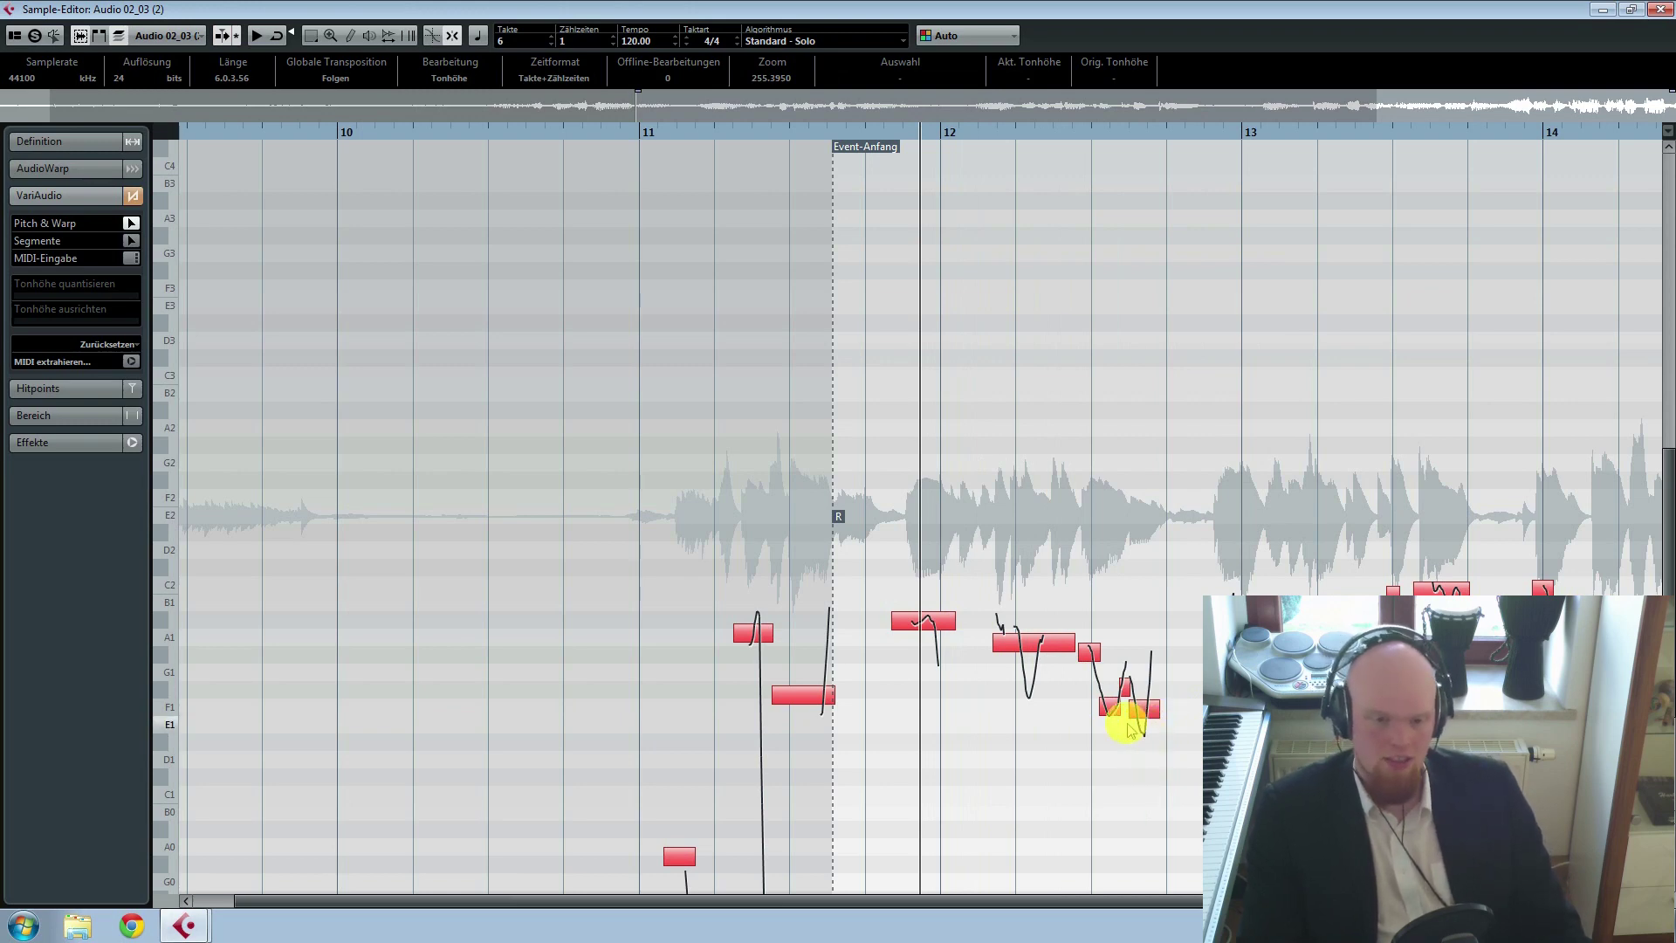
# Step: Fine-tune the segment starting at 12.3.3.4, trying F1 +10% and A1 -40% and settling on F1 +25%
pyautogui.moveTo(1145, 720); pyautogui.dragTo(1146, 708)
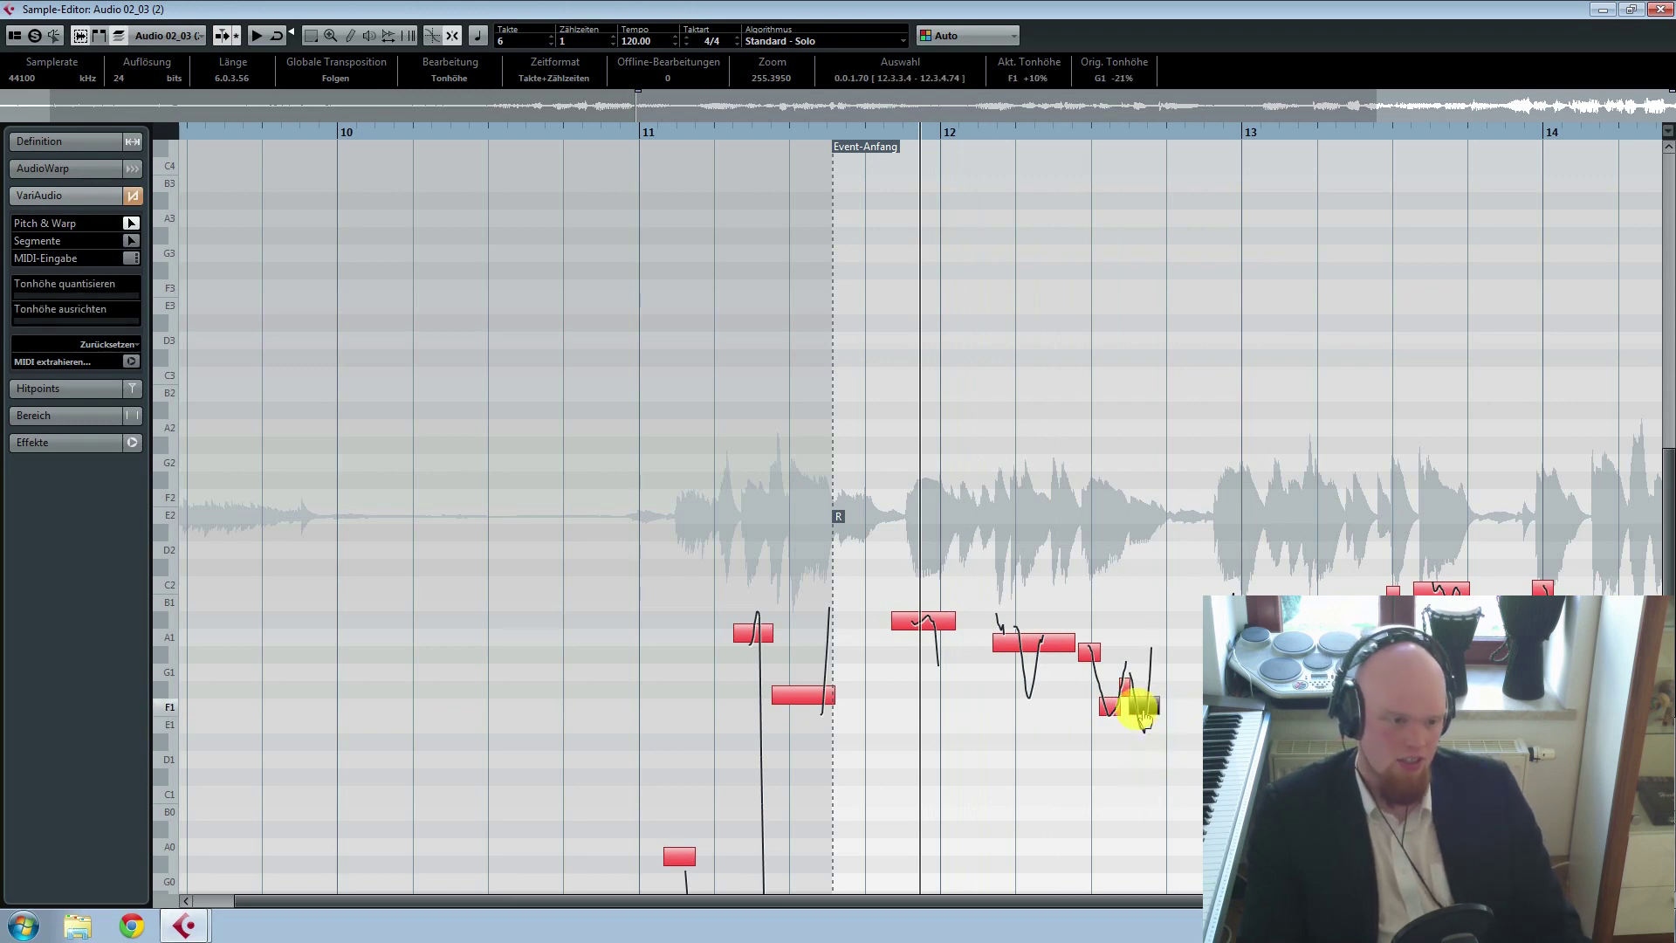
pyautogui.click(167, 644)
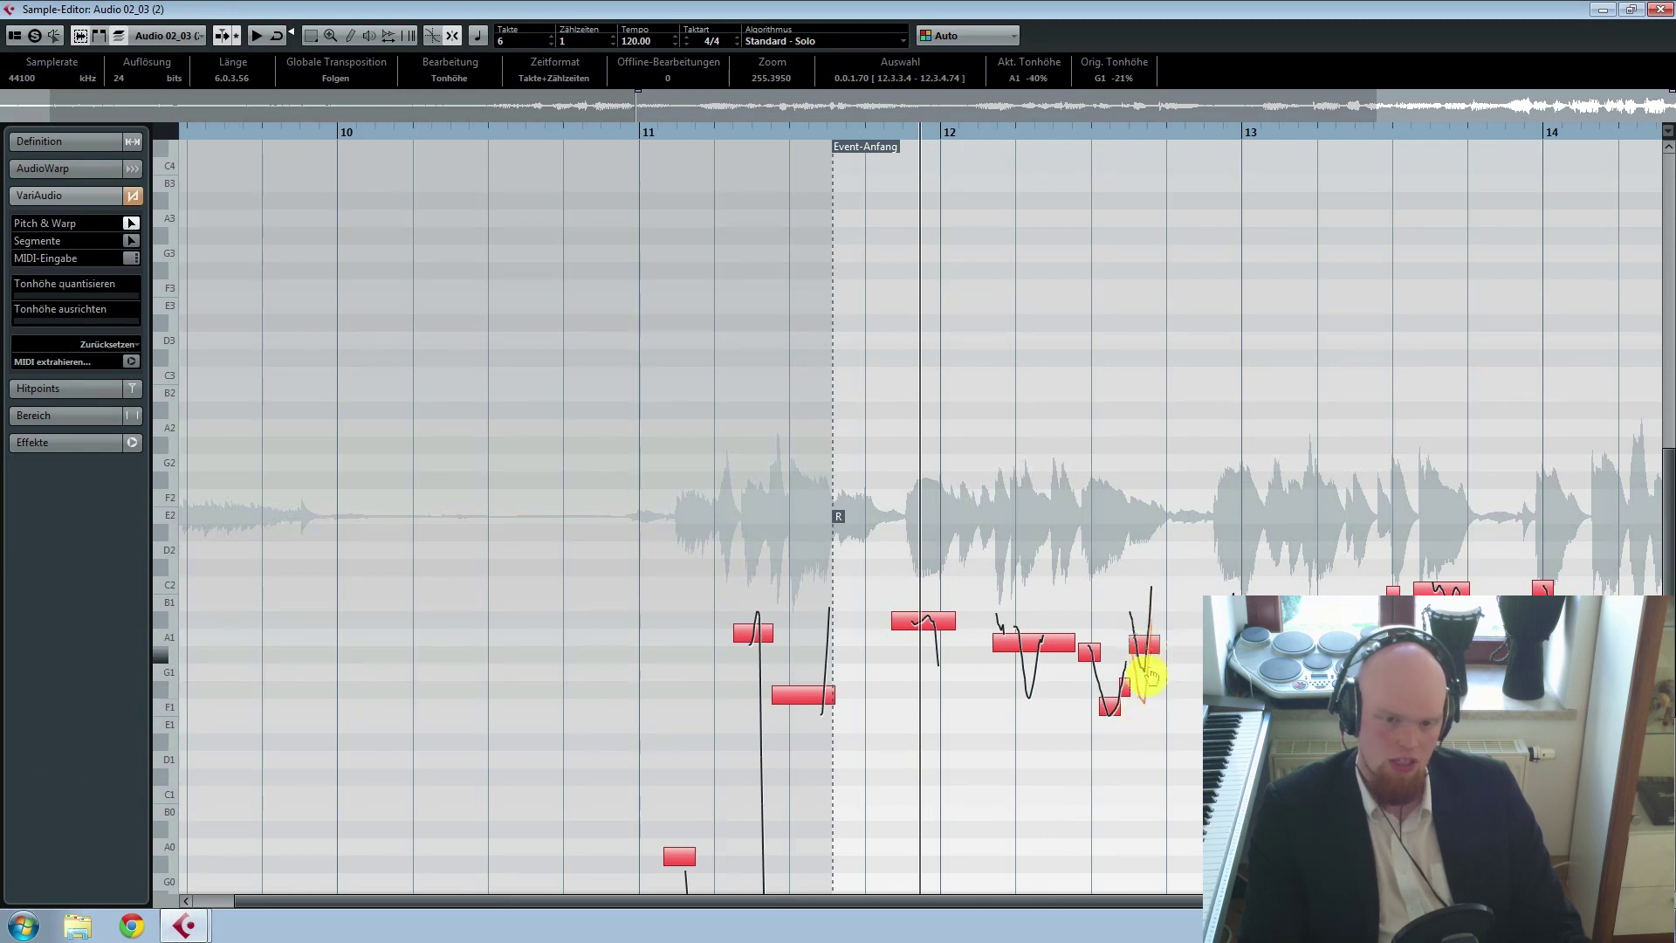
pyautogui.moveTo(1153, 670); pyautogui.dragTo(1155, 718)
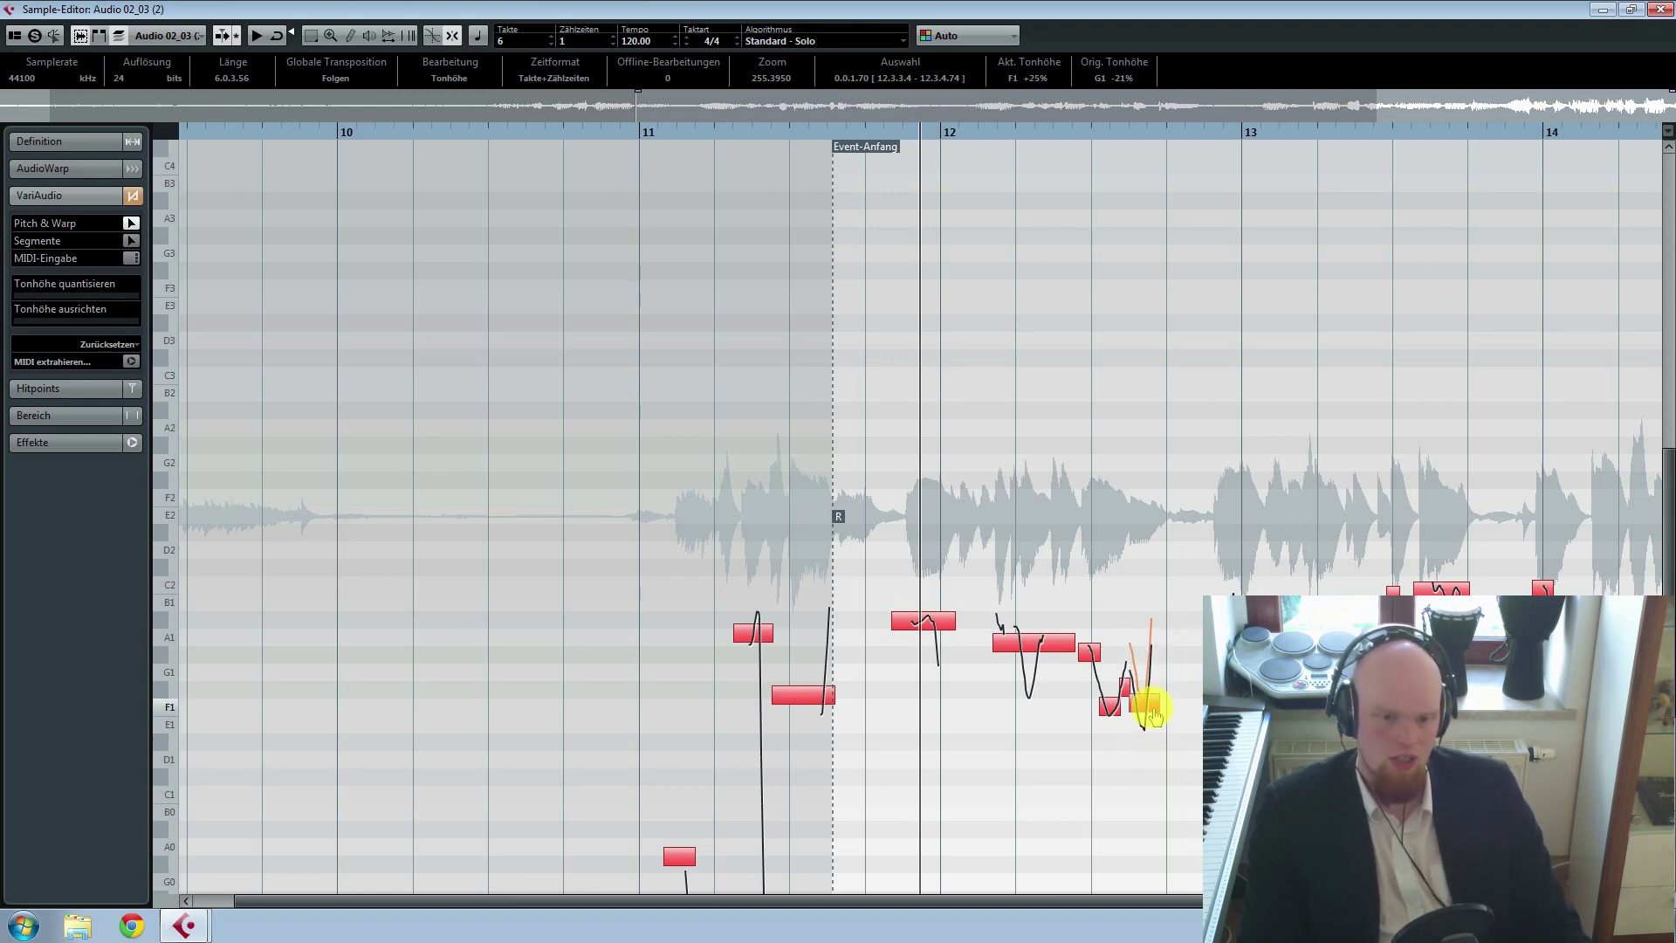
pyautogui.click(1172, 594)
# Step: Play the phrase with both vocals, closing the Sample Editor while listening, and stop playback in the project window
pyautogui.press('space')
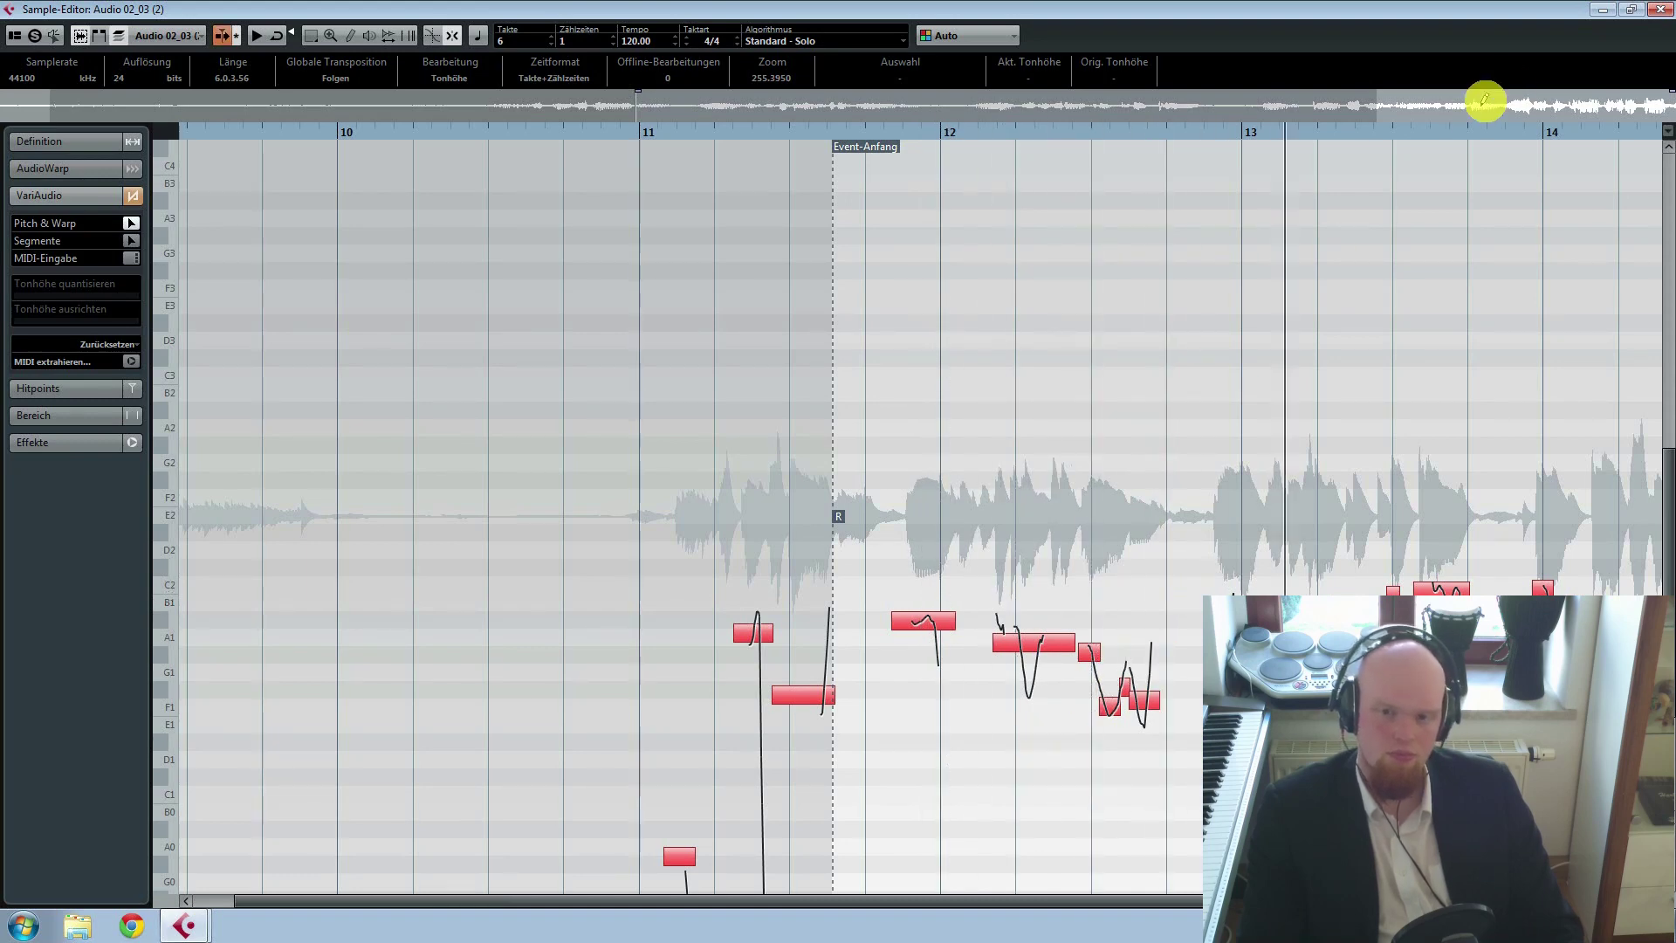
pyautogui.click(1659, 9)
pyautogui.click(986, 711)
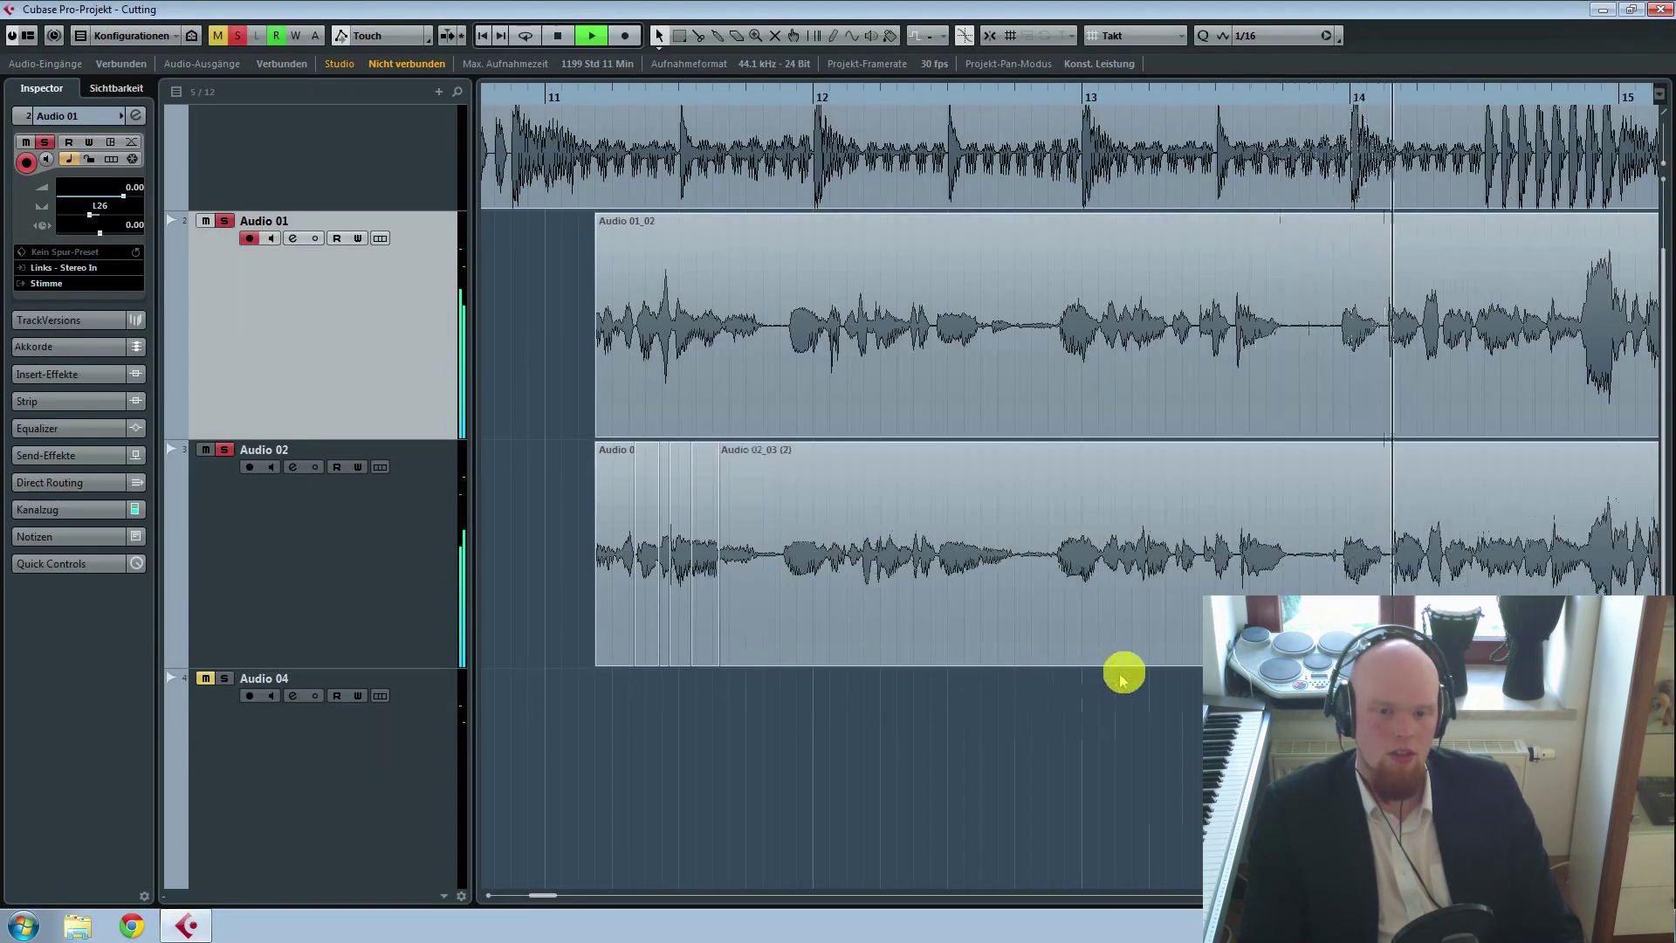
pyautogui.press('space')
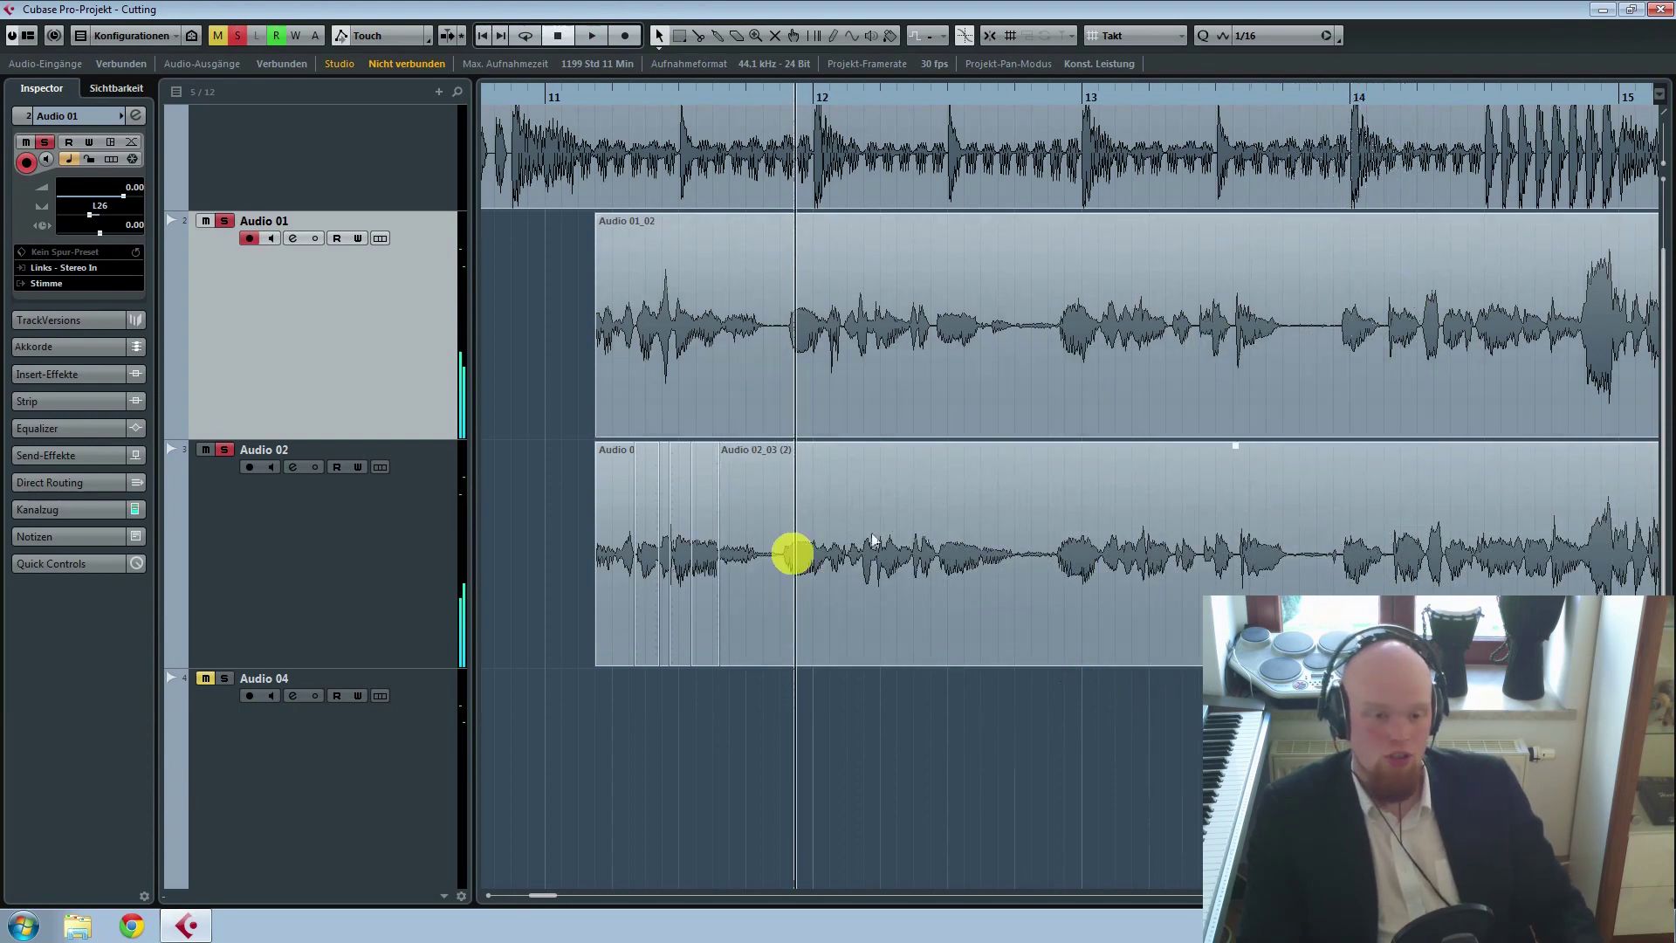
# Step: Review the events on the Audio 02 track, comparing the short cut pieces at the start with the long Audio 02_03 (2) event
pyautogui.moveTo(531, 528); pyautogui.dragTo(734, 628)
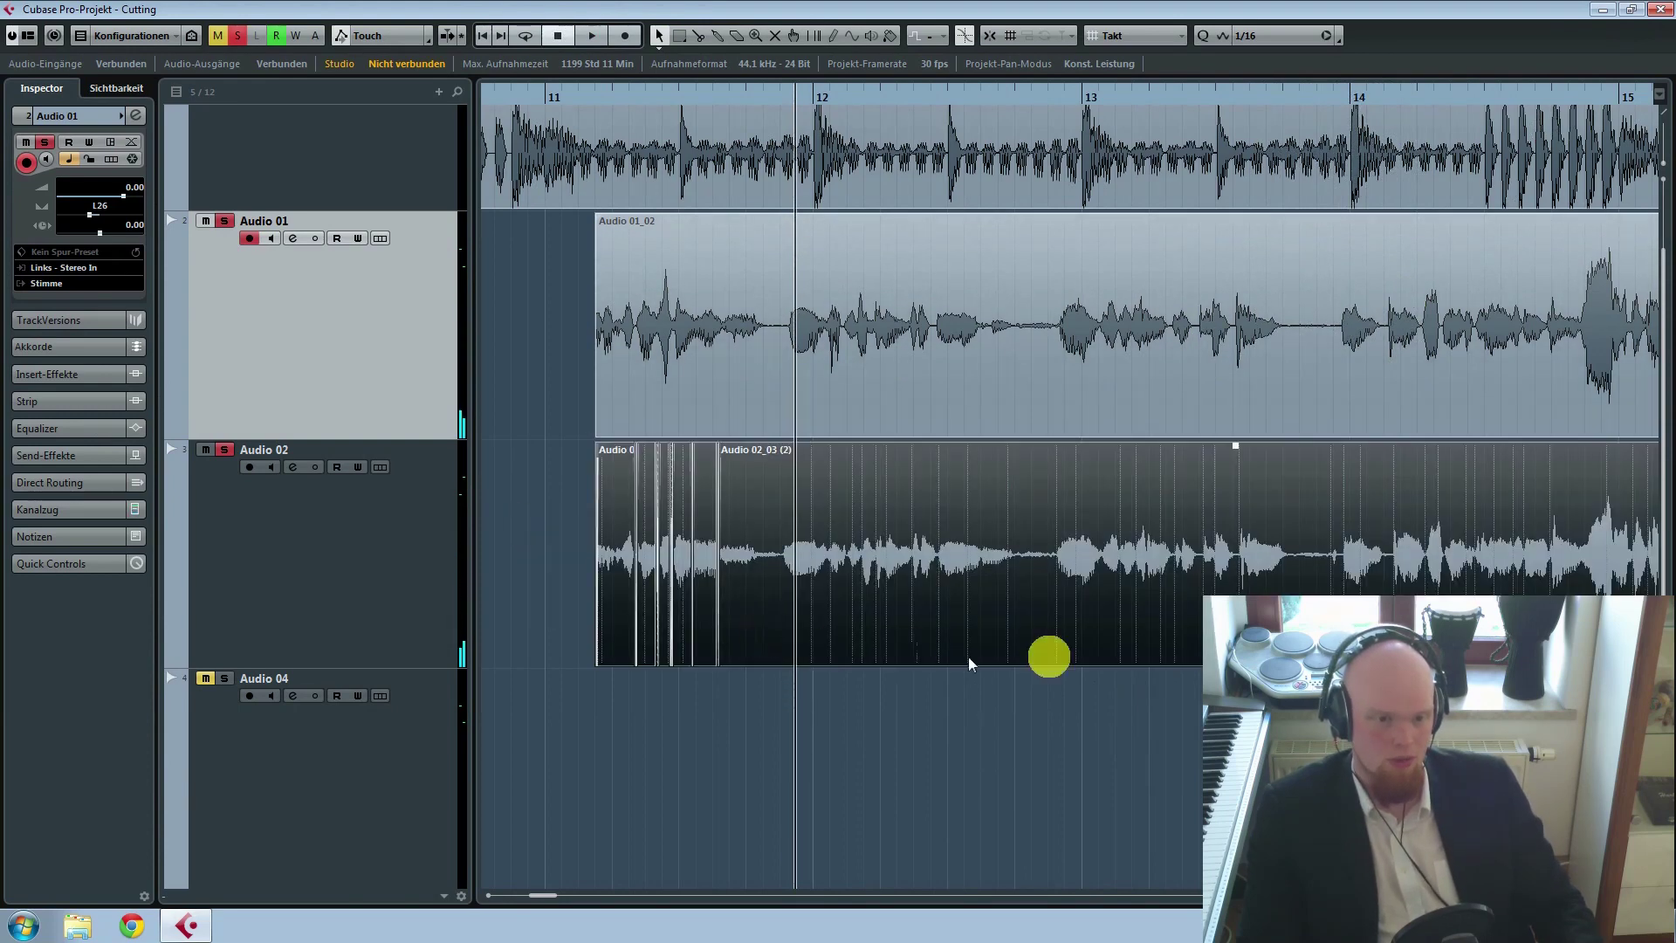
pyautogui.click(1023, 730)
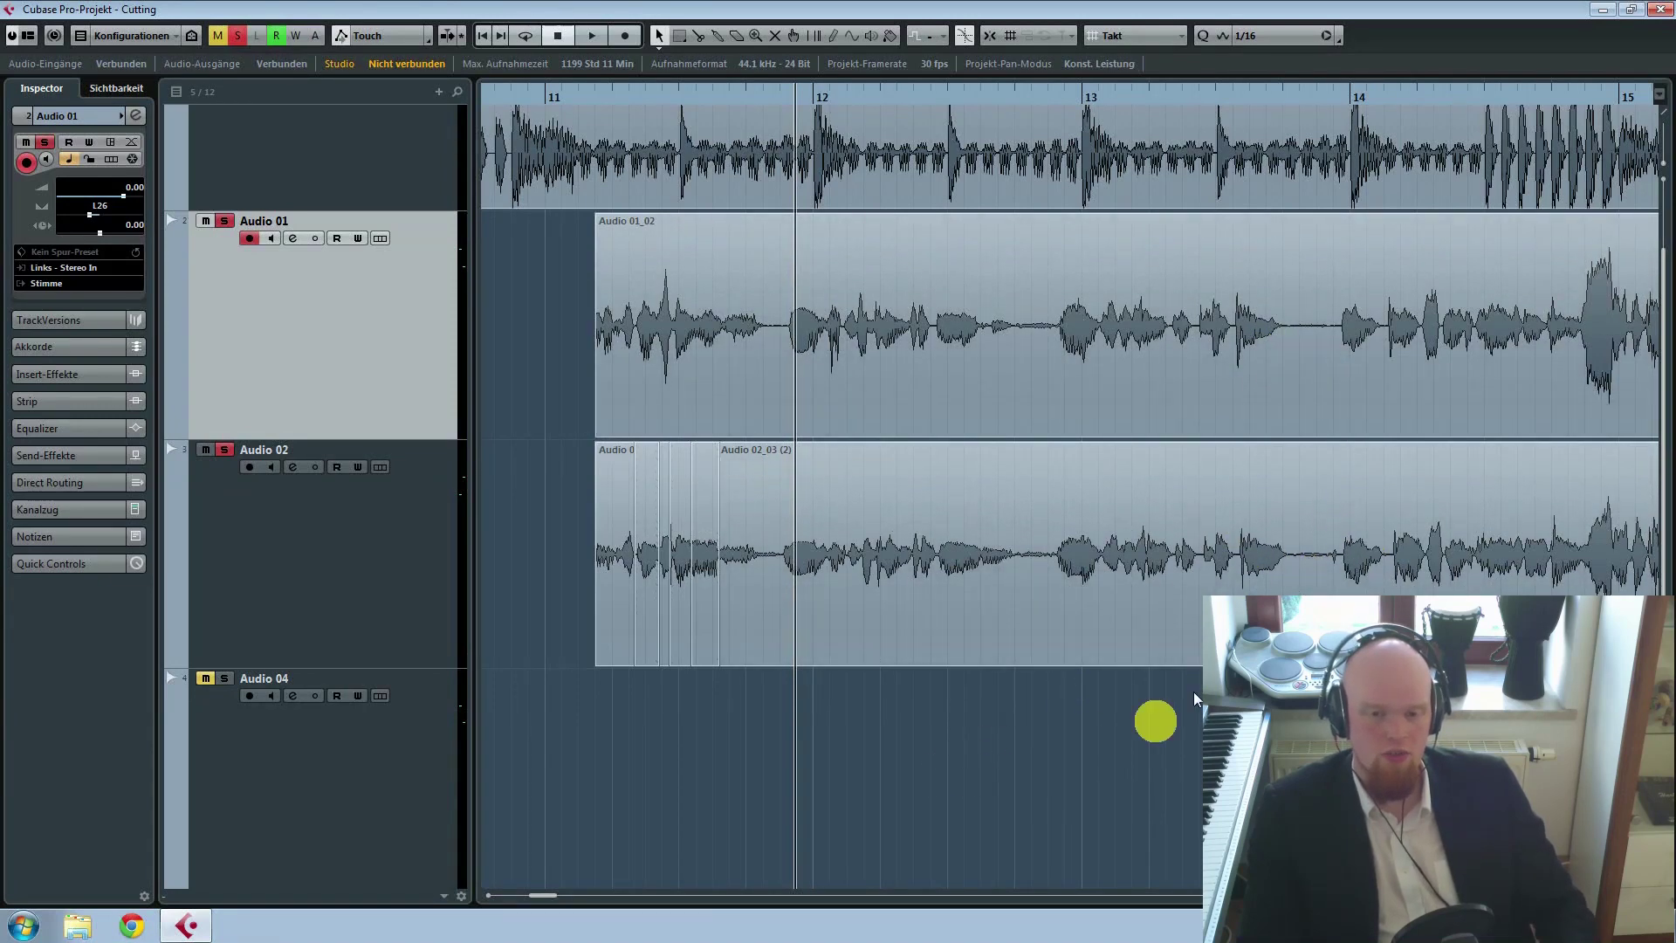
pyautogui.hscroll(2, 1115, 729)
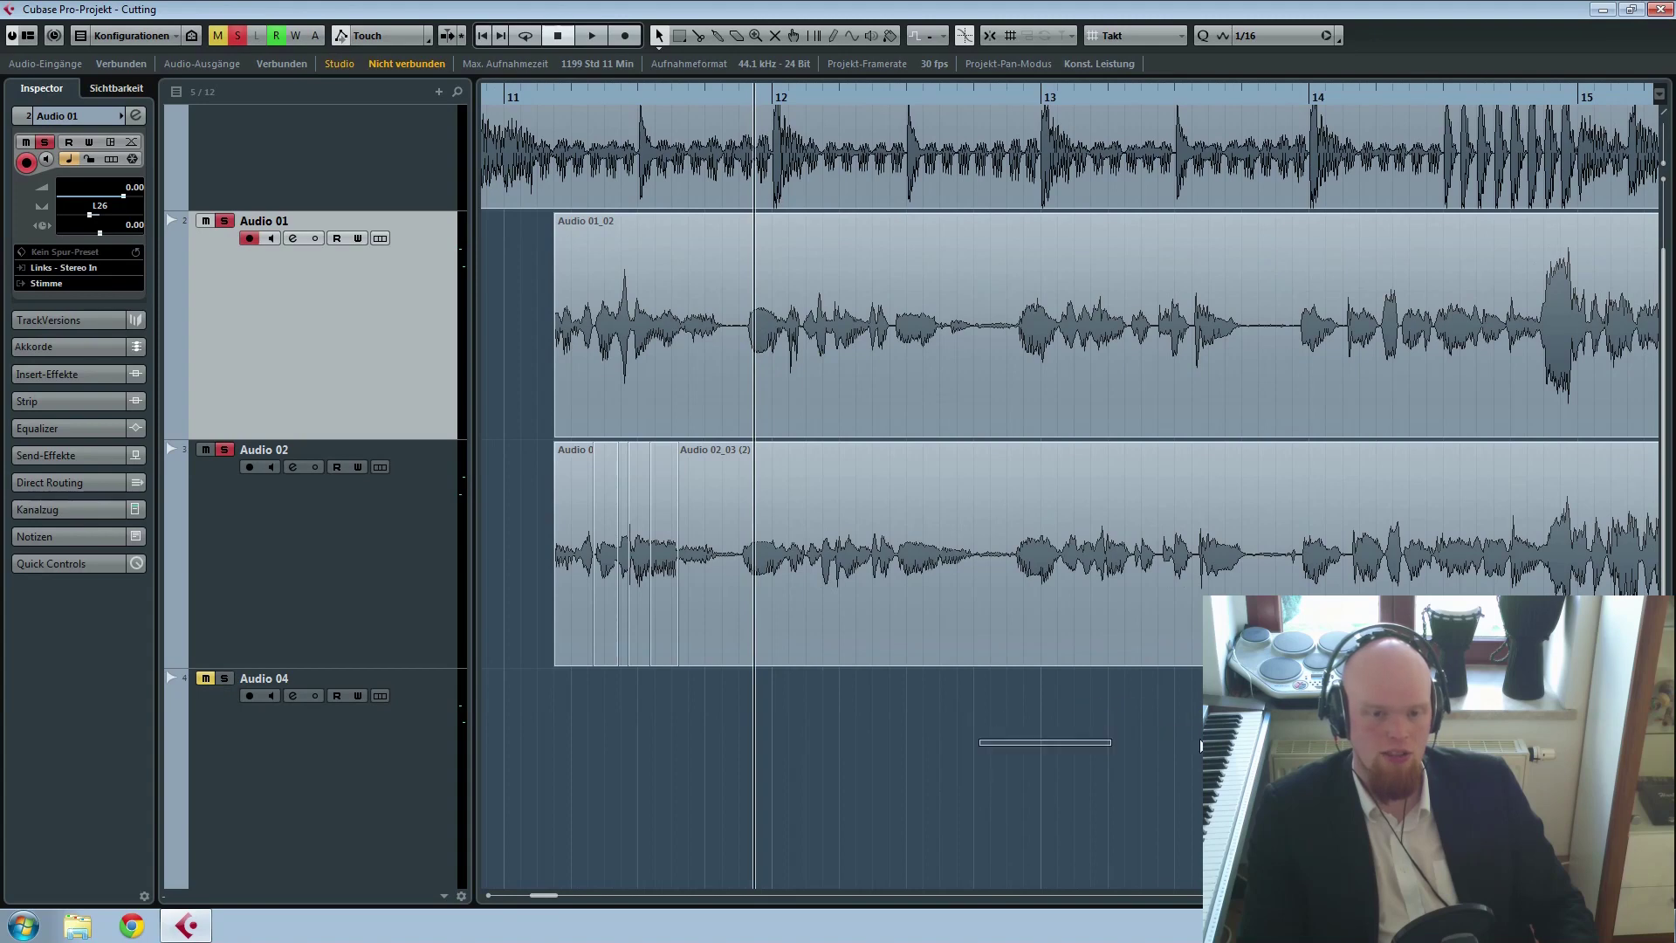
pyautogui.hscroll(2, 1174, 761)
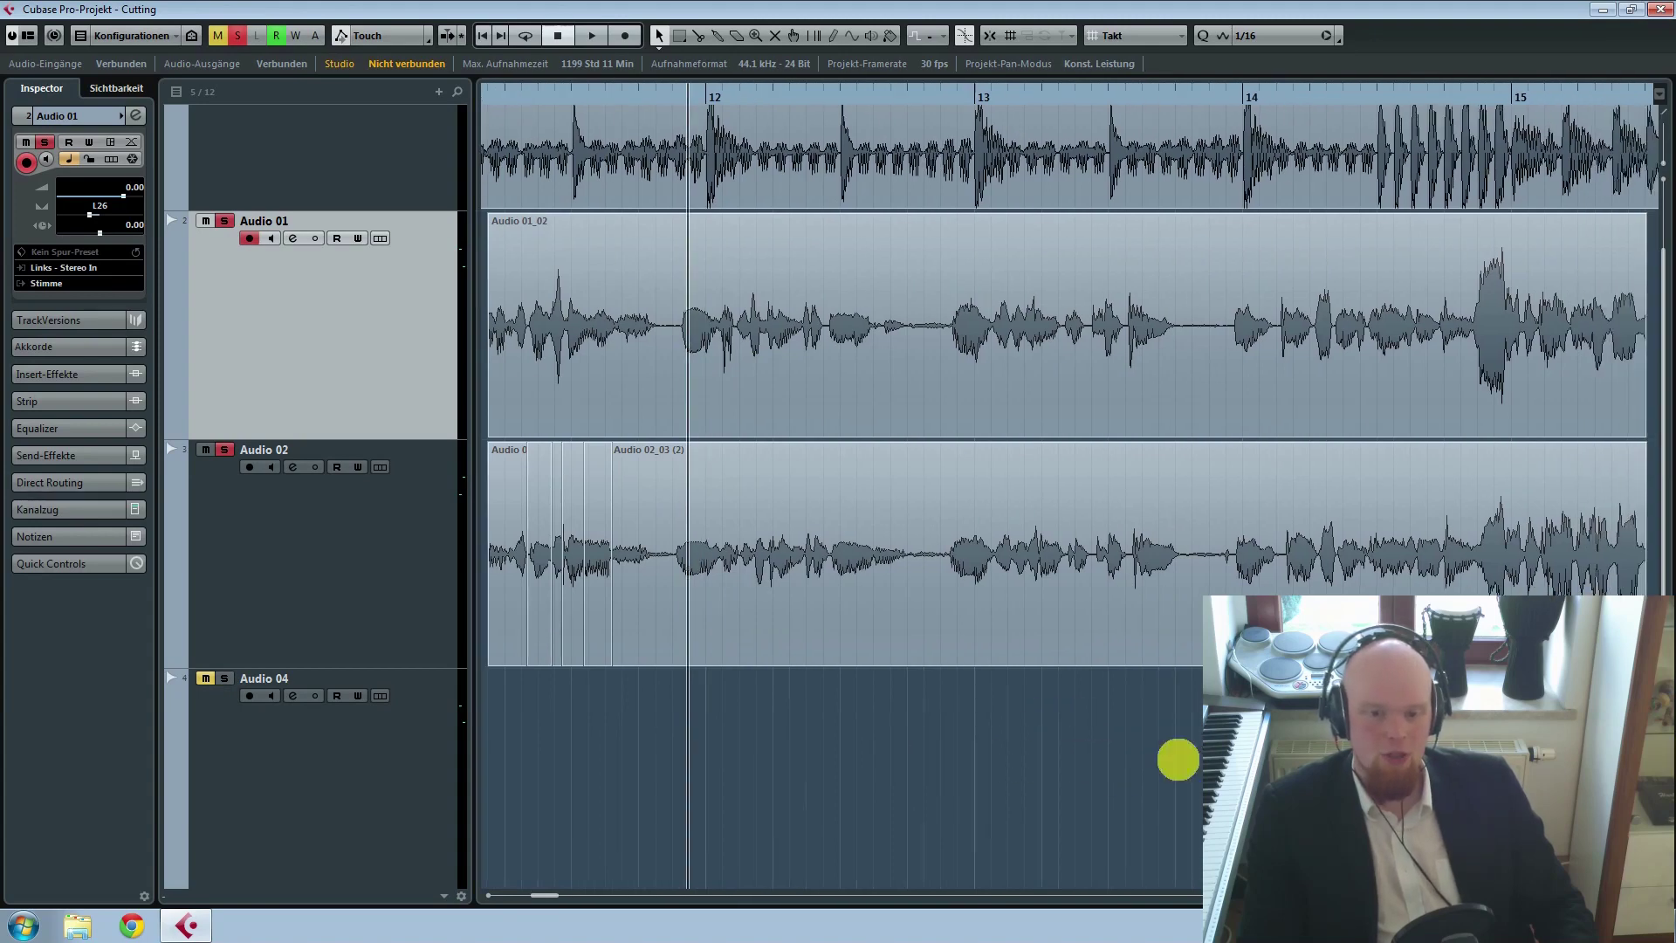
pyautogui.hscroll(-8, 894, 804)
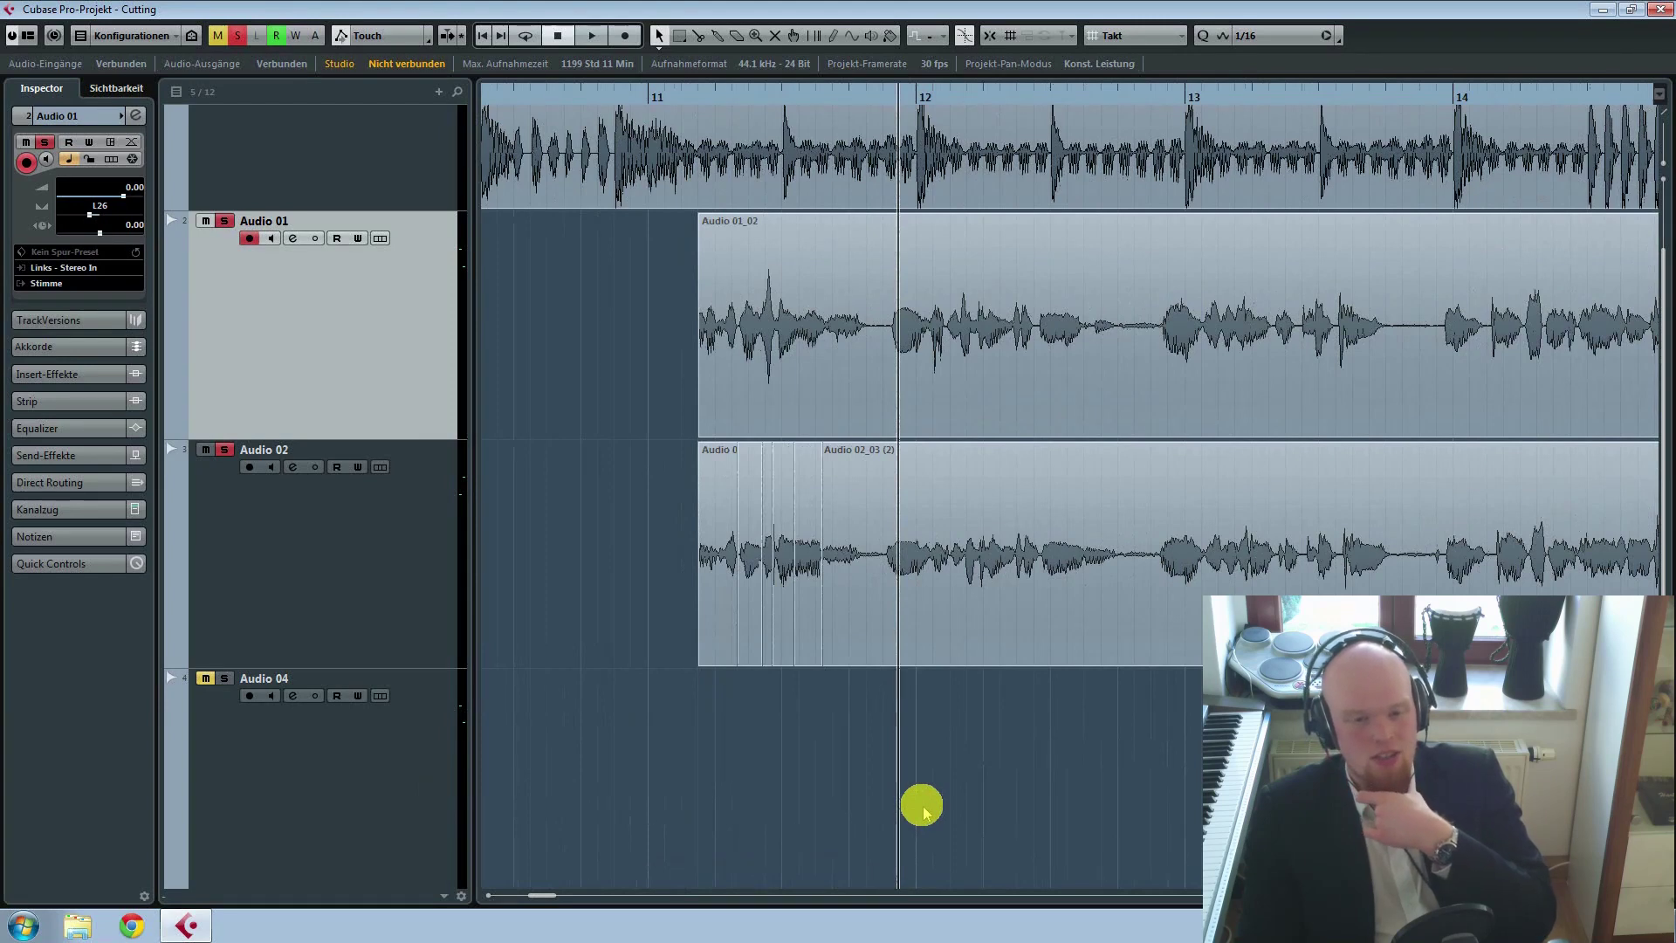
pyautogui.click(1038, 642)
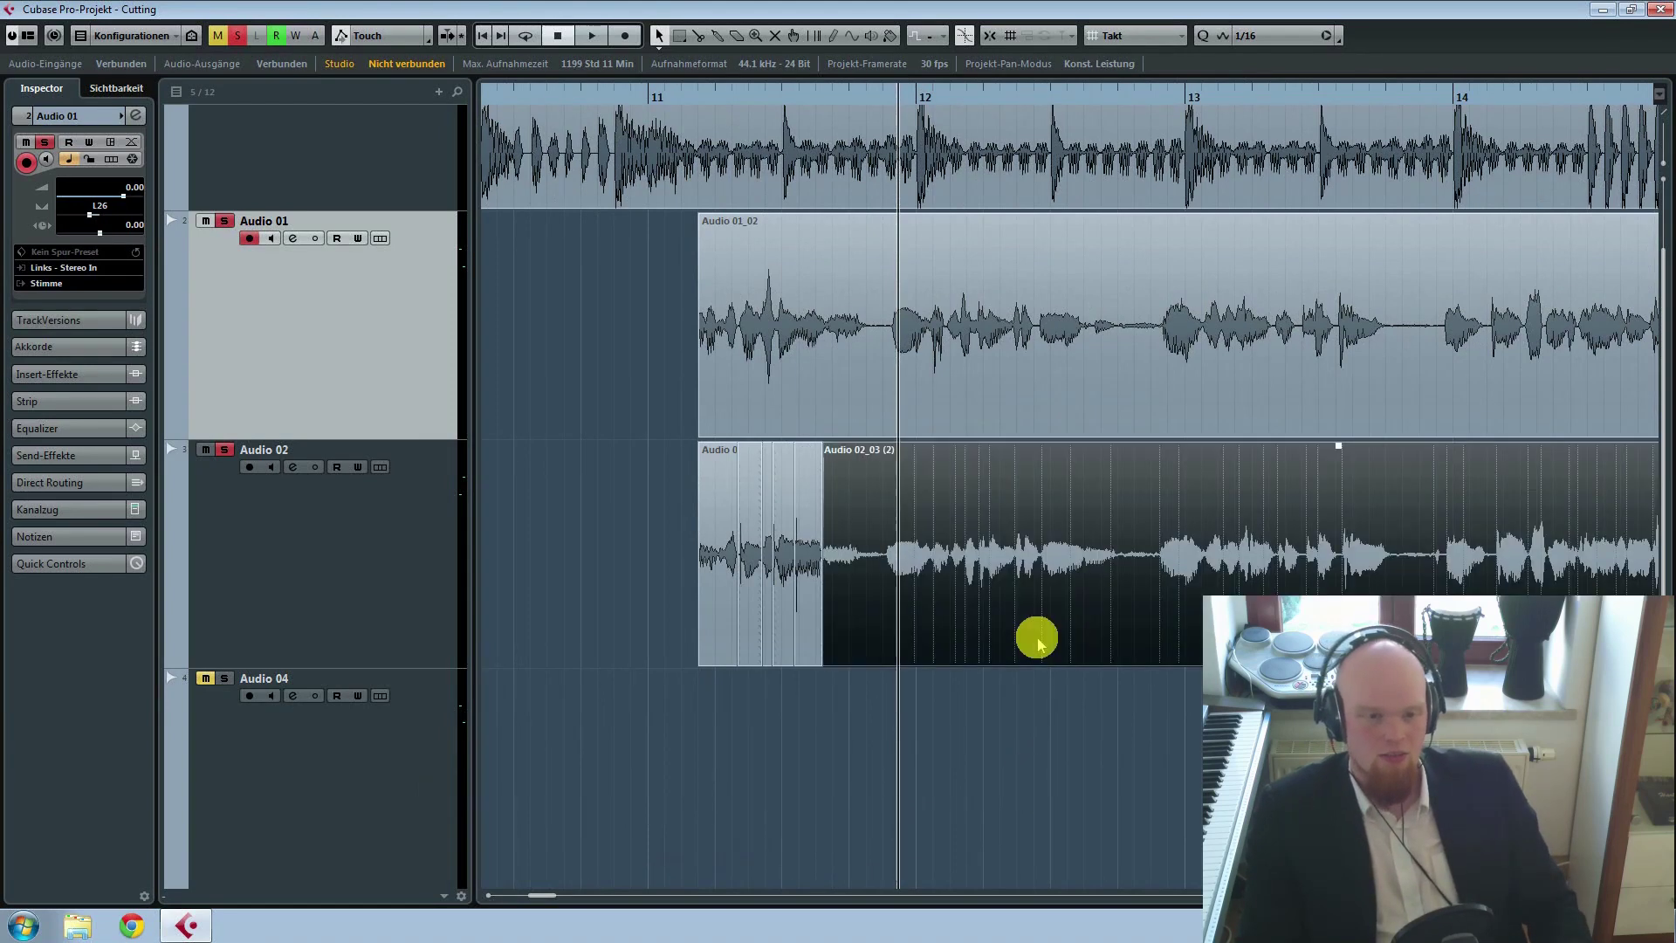
pyautogui.click(729, 591)
pyautogui.click(747, 598)
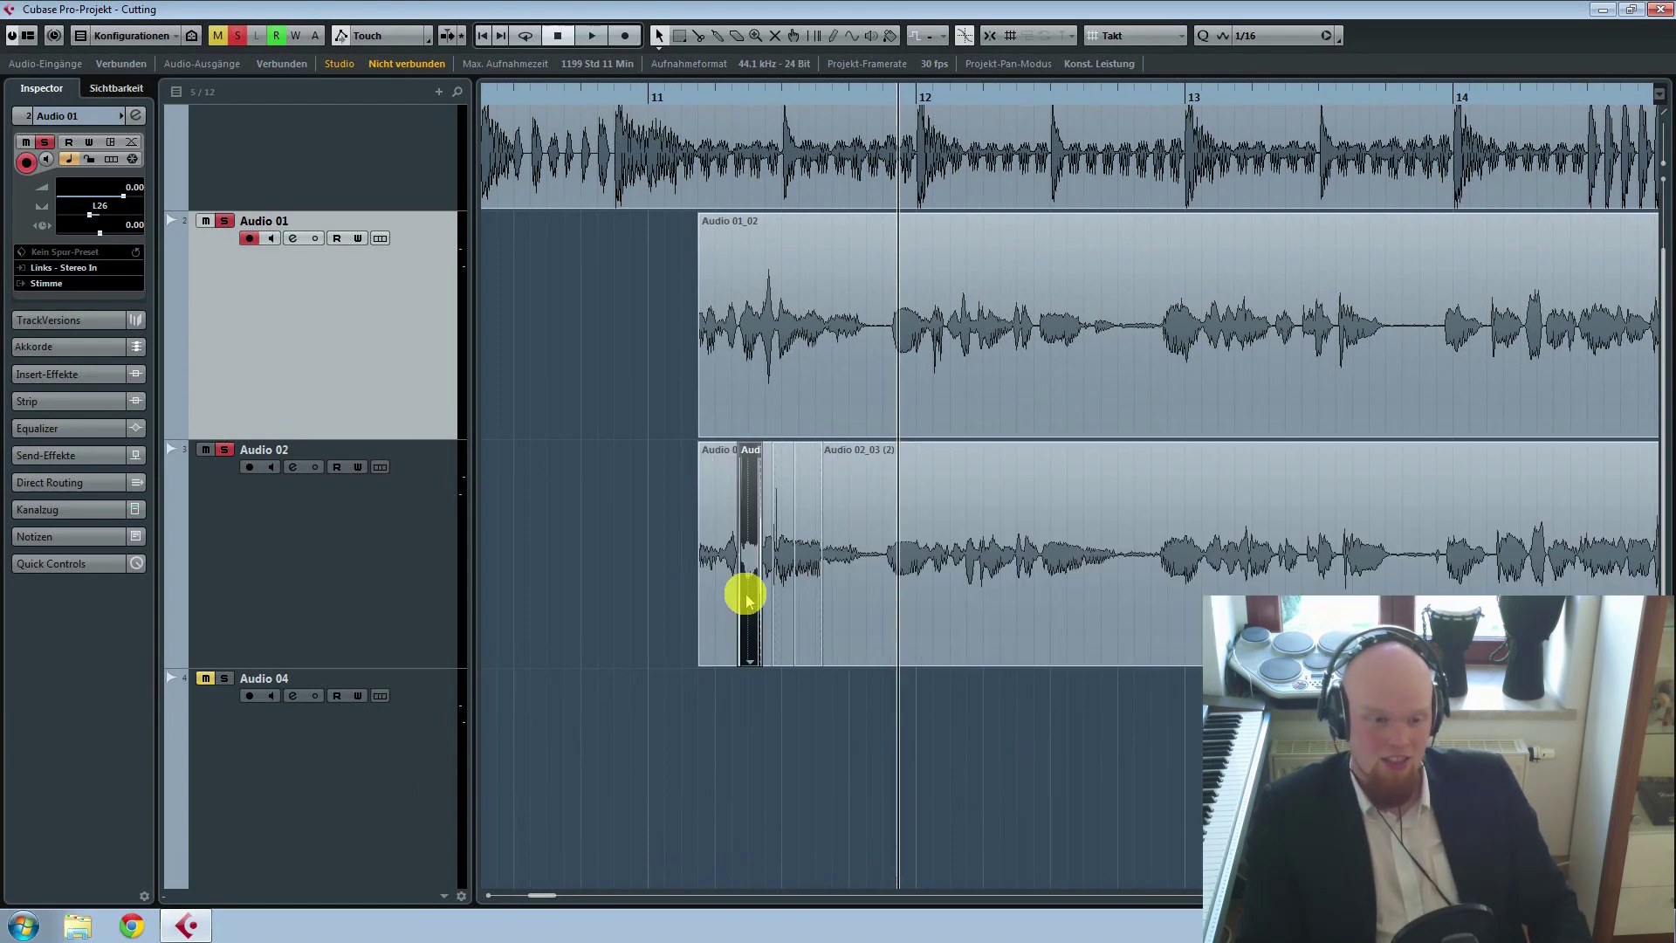
pyautogui.moveTo(746, 598); pyautogui.dragTo(807, 593)
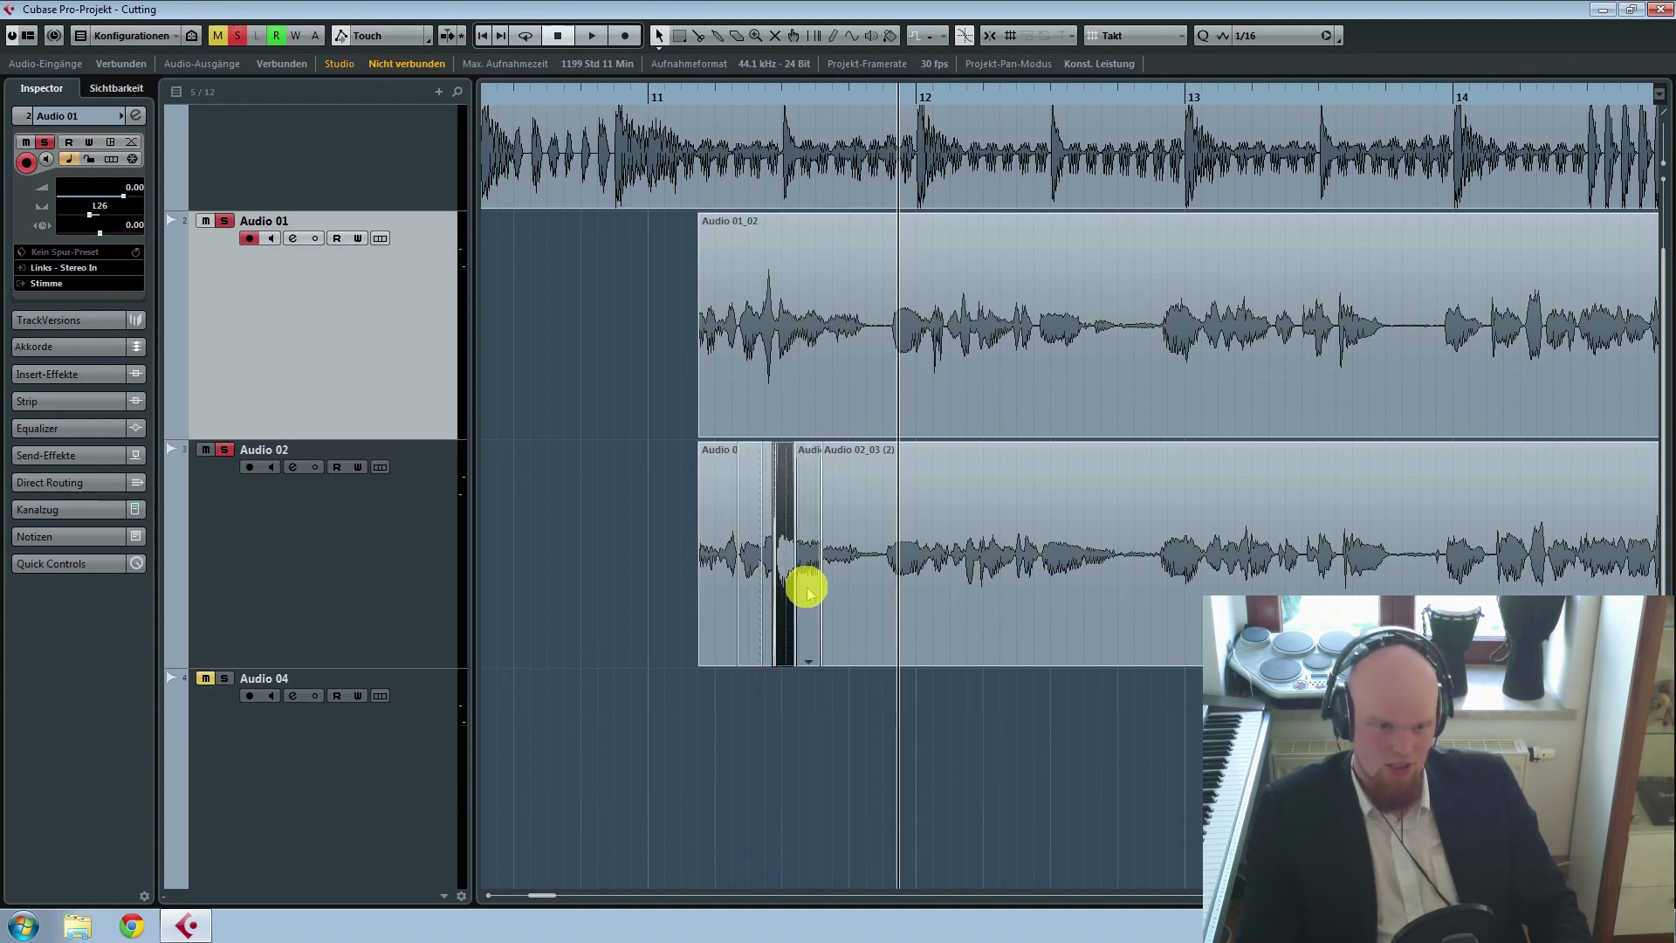
pyautogui.click(886, 592)
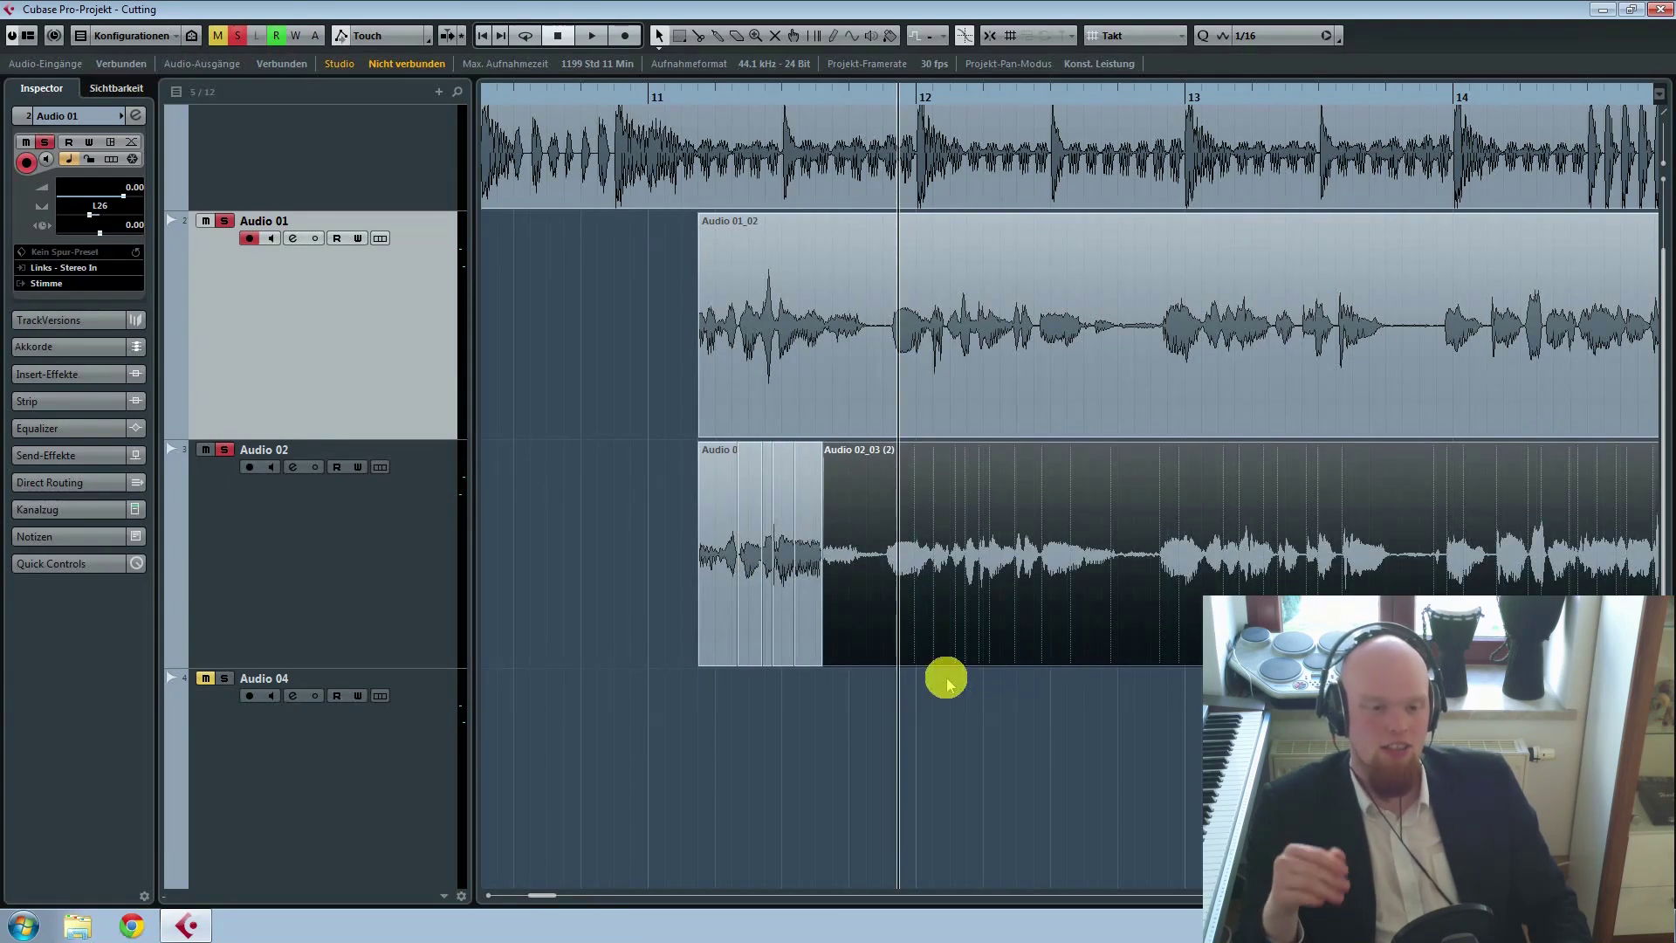
# Step: Check the VariAudio segments of Audio 02_03 (2) in the Sample Editor and contrast that event with the short cuts before it
pyautogui.doubleClick(1001, 567)
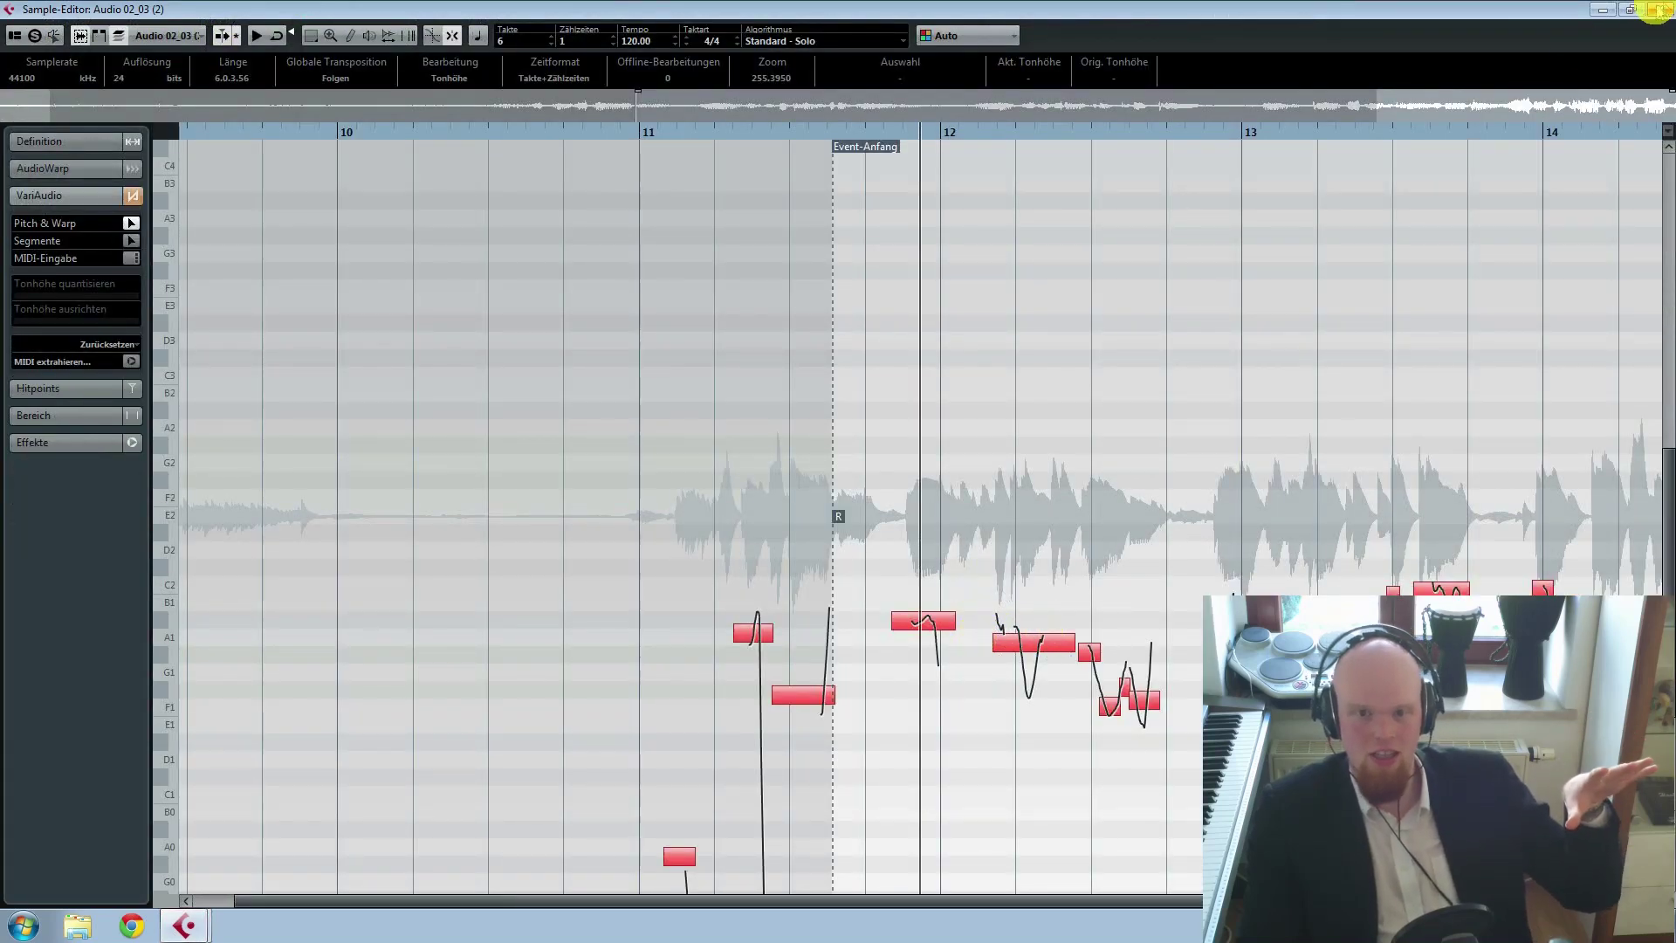
pyautogui.click(1661, 8)
pyautogui.moveTo(643, 566); pyautogui.dragTo(816, 580)
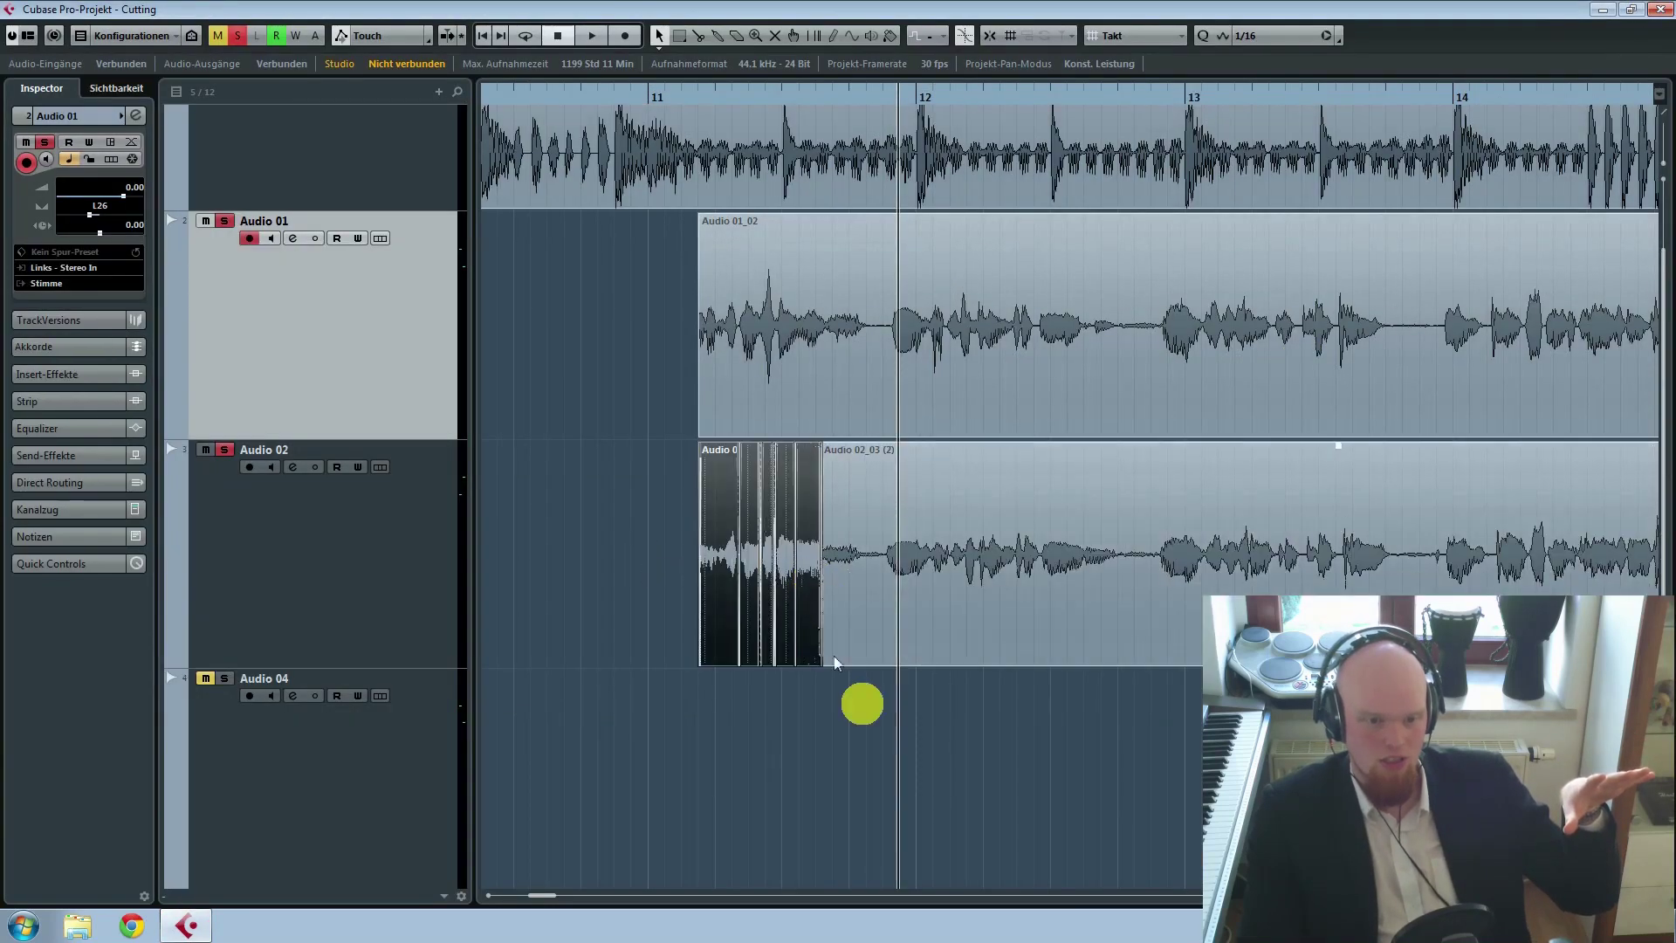
pyautogui.click(804, 754)
pyautogui.moveTo(681, 629); pyautogui.dragTo(816, 661)
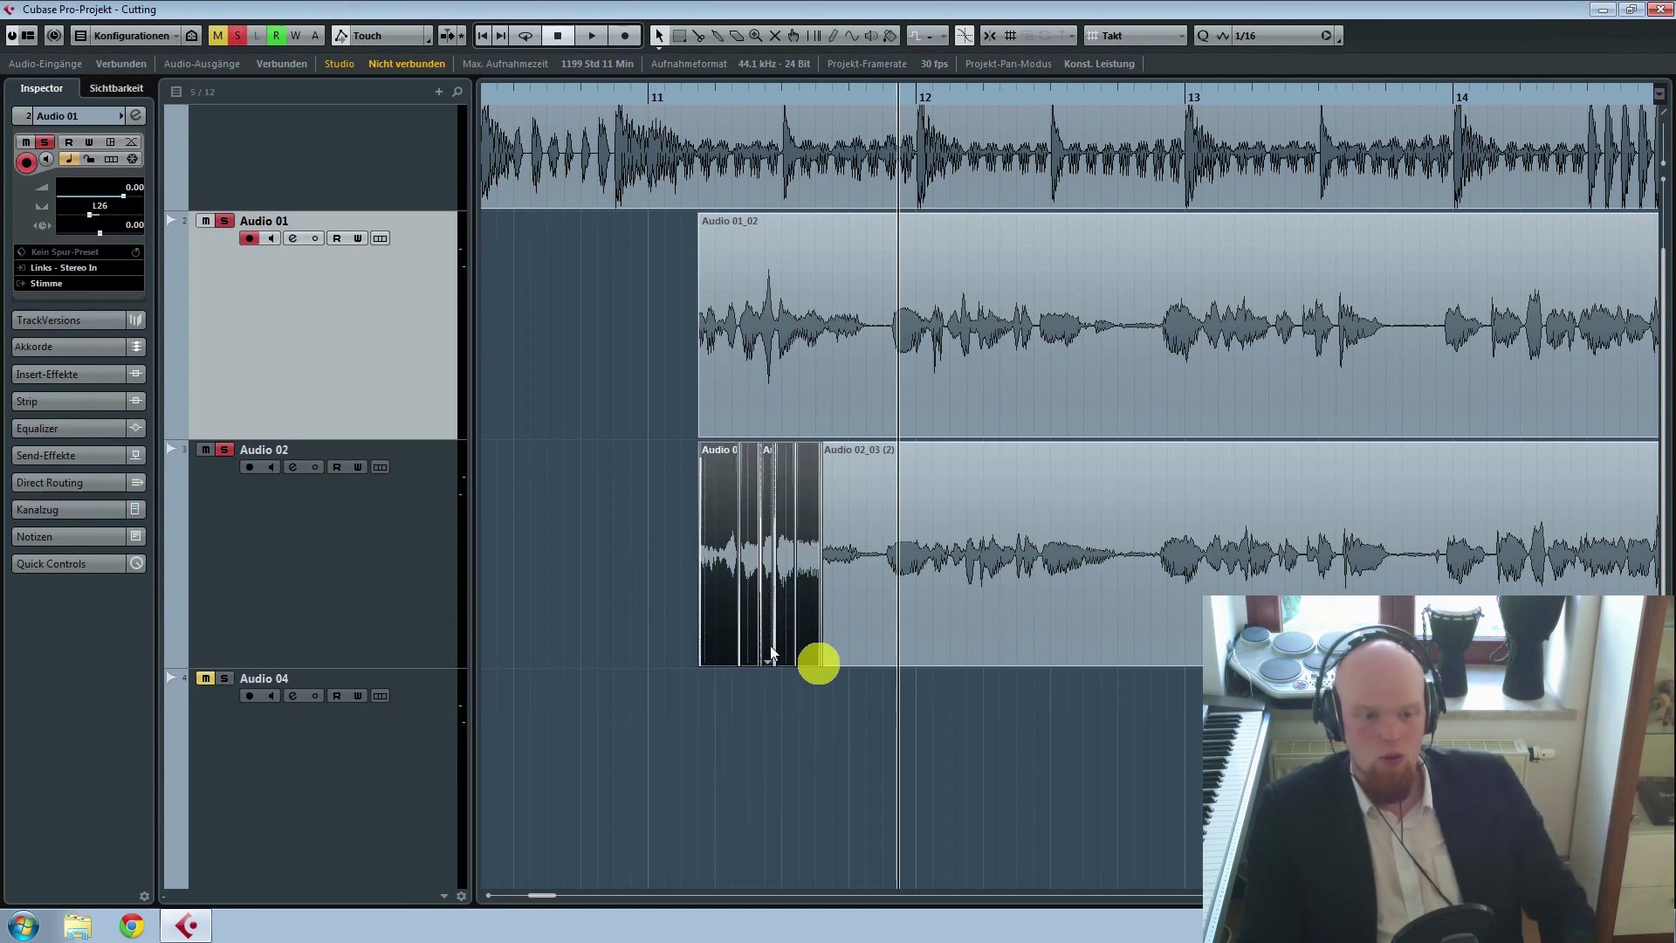
pyautogui.click(1047, 577)
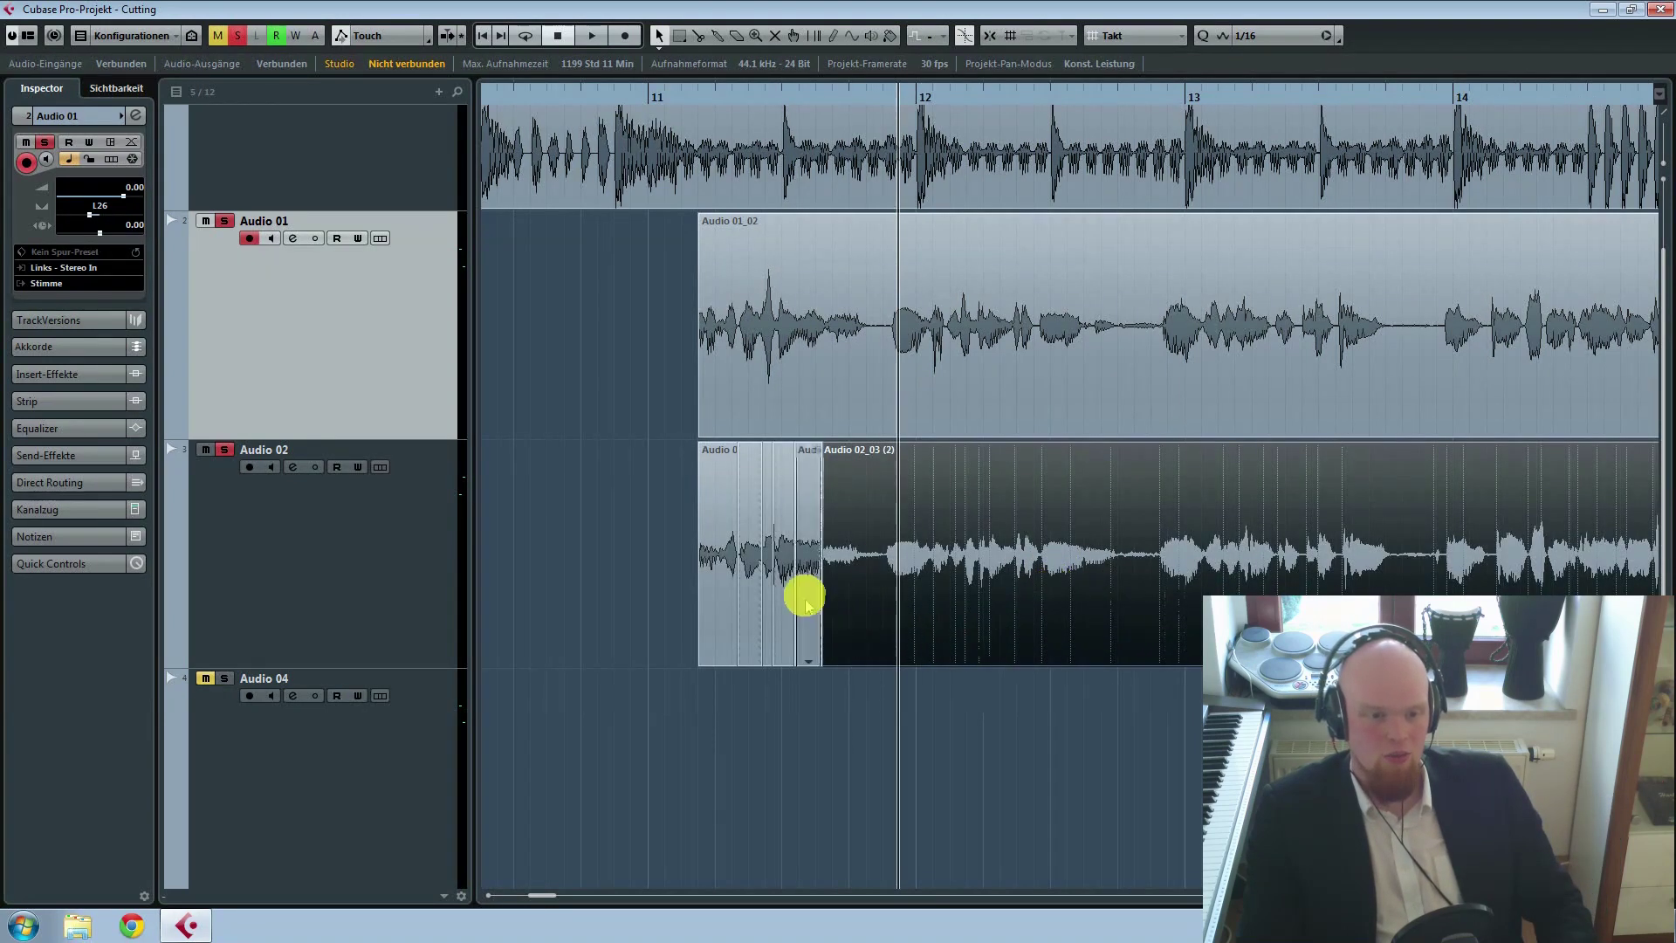
pyautogui.click(835, 775)
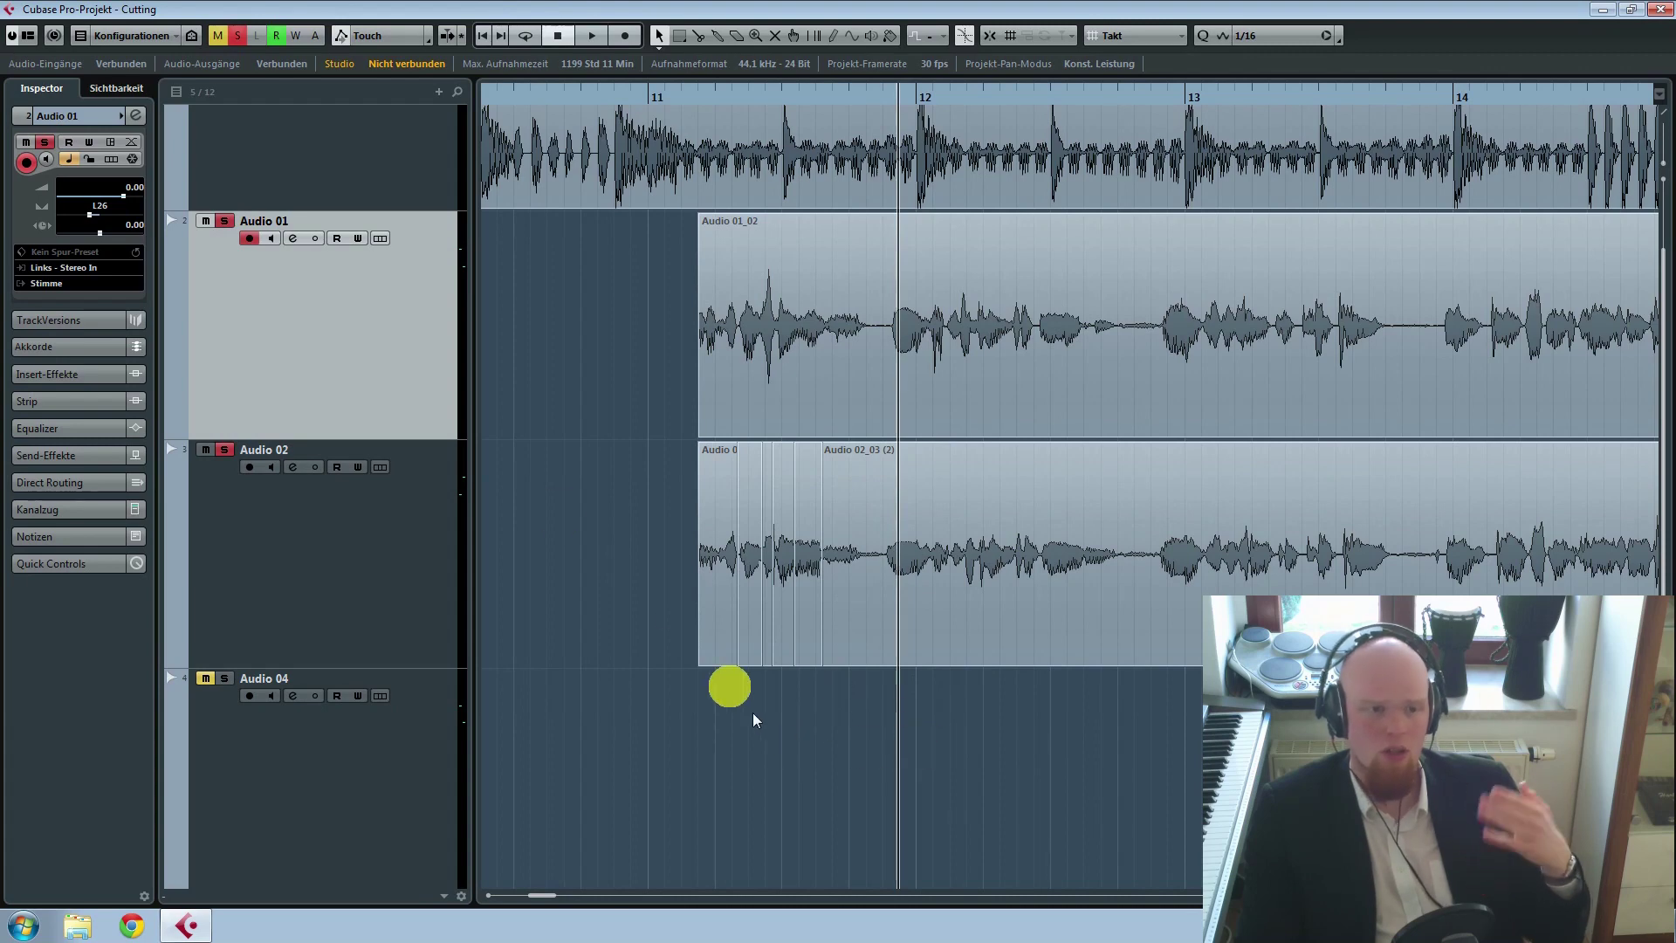
# Step: In the audio editing preferences, set the handling of effects that affect shared clips to "Bestehenden Clip bearbeiten" and confirm
pyautogui.click(43, 13)
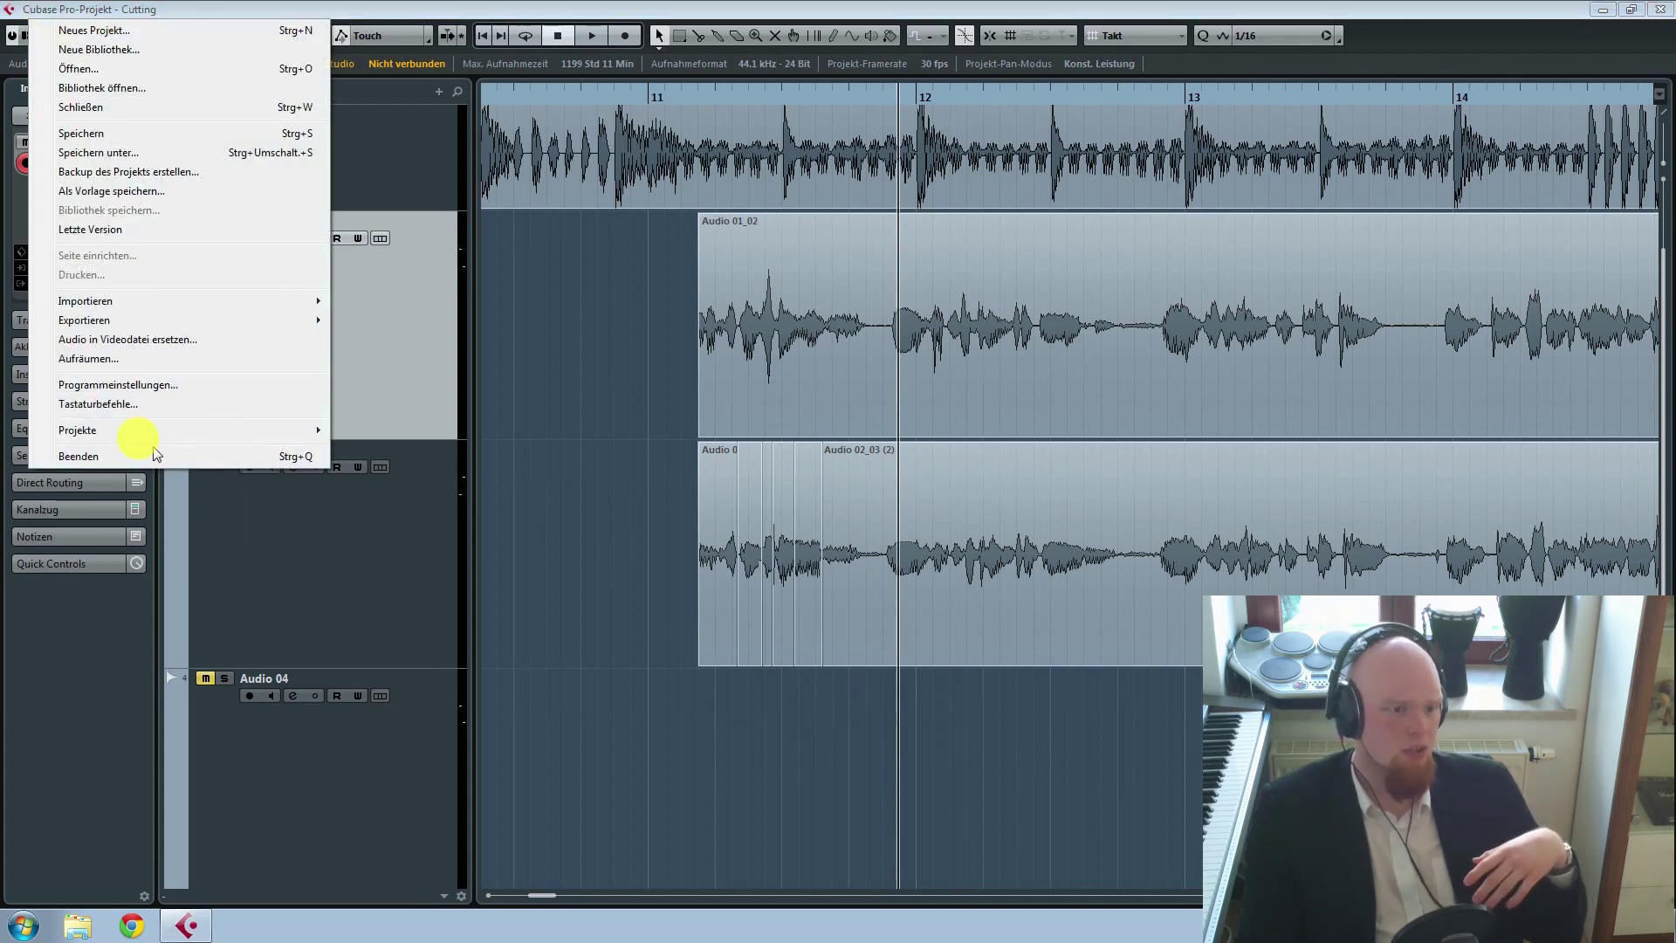
pyautogui.click(129, 385)
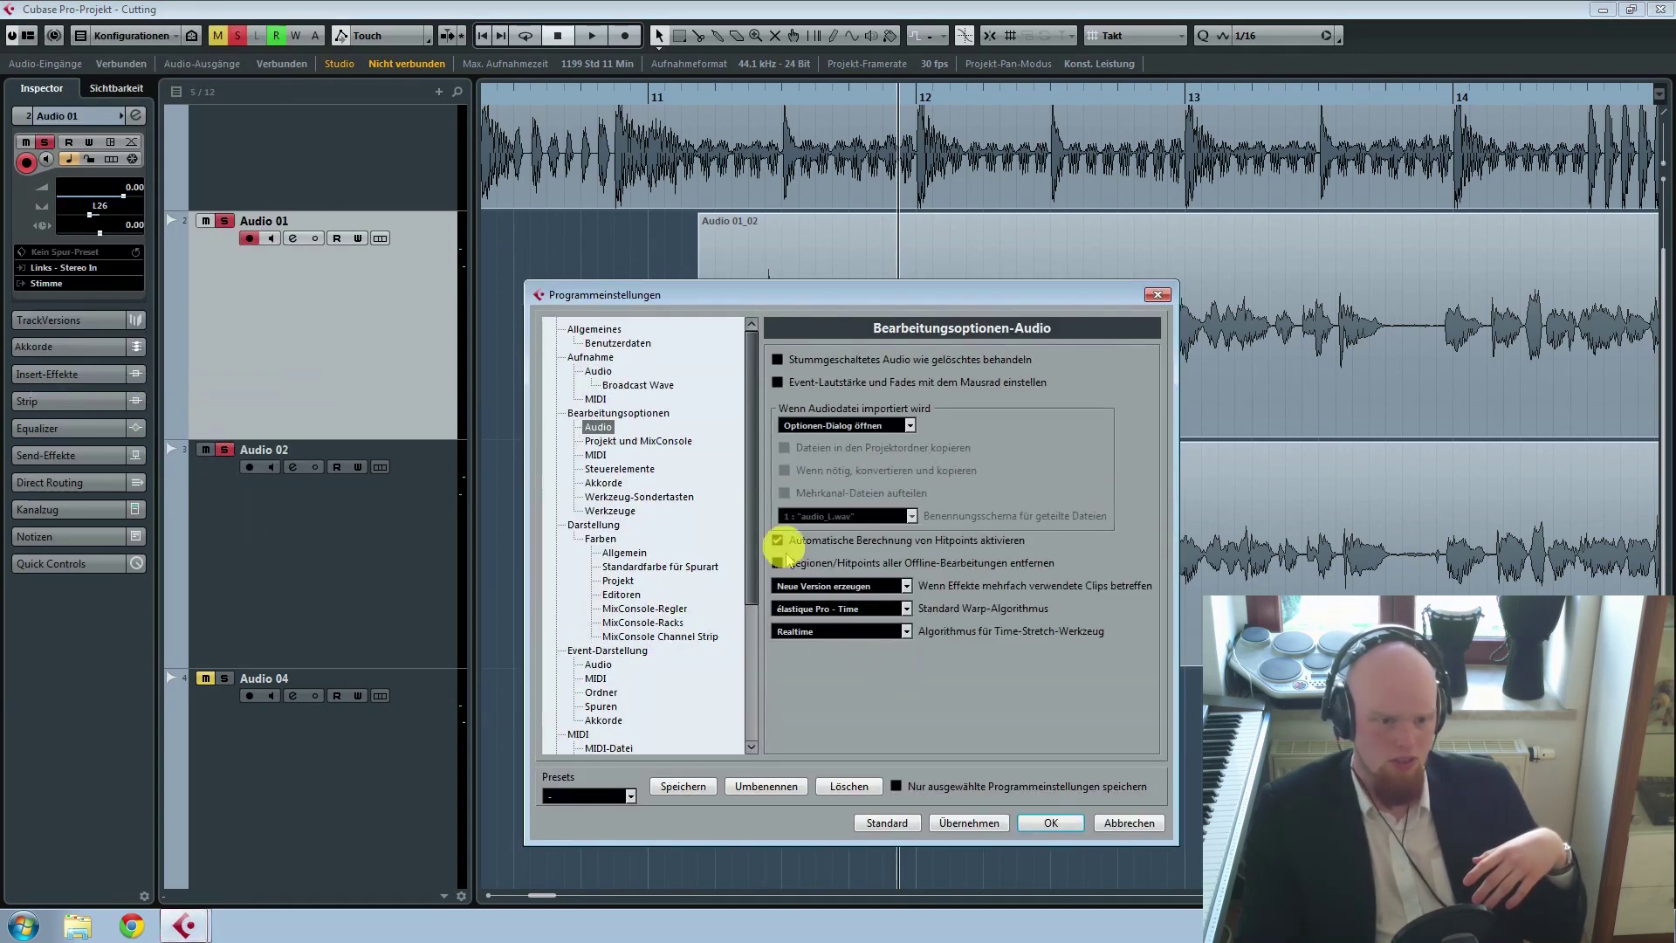
pyautogui.click(621, 415)
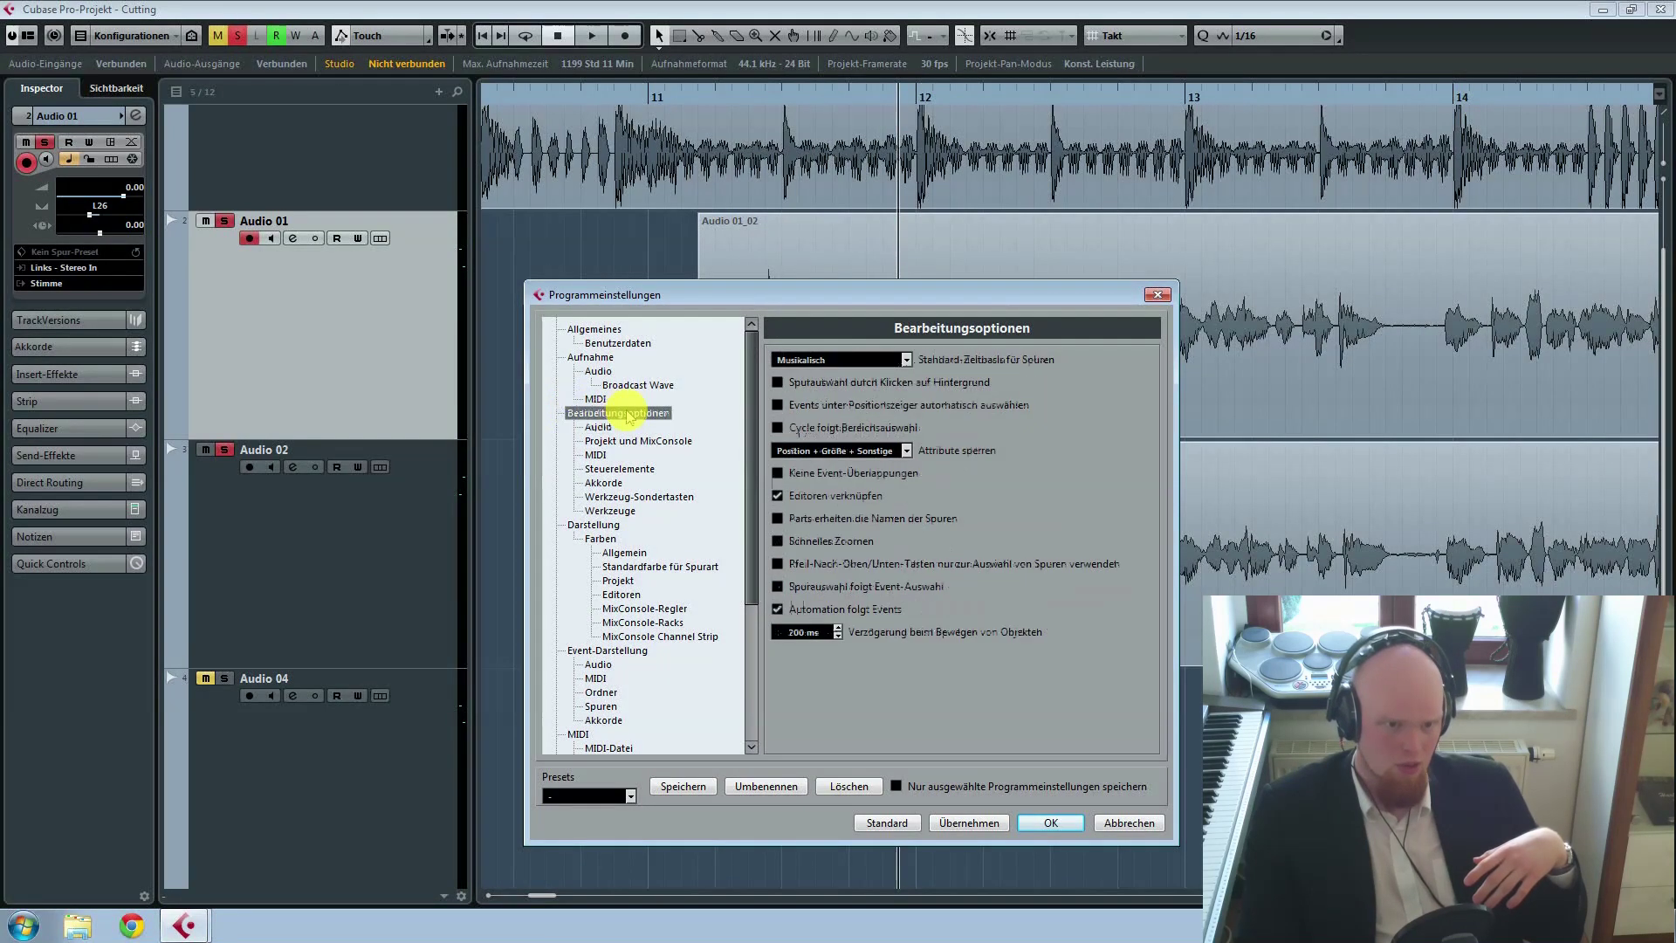
pyautogui.click(601, 428)
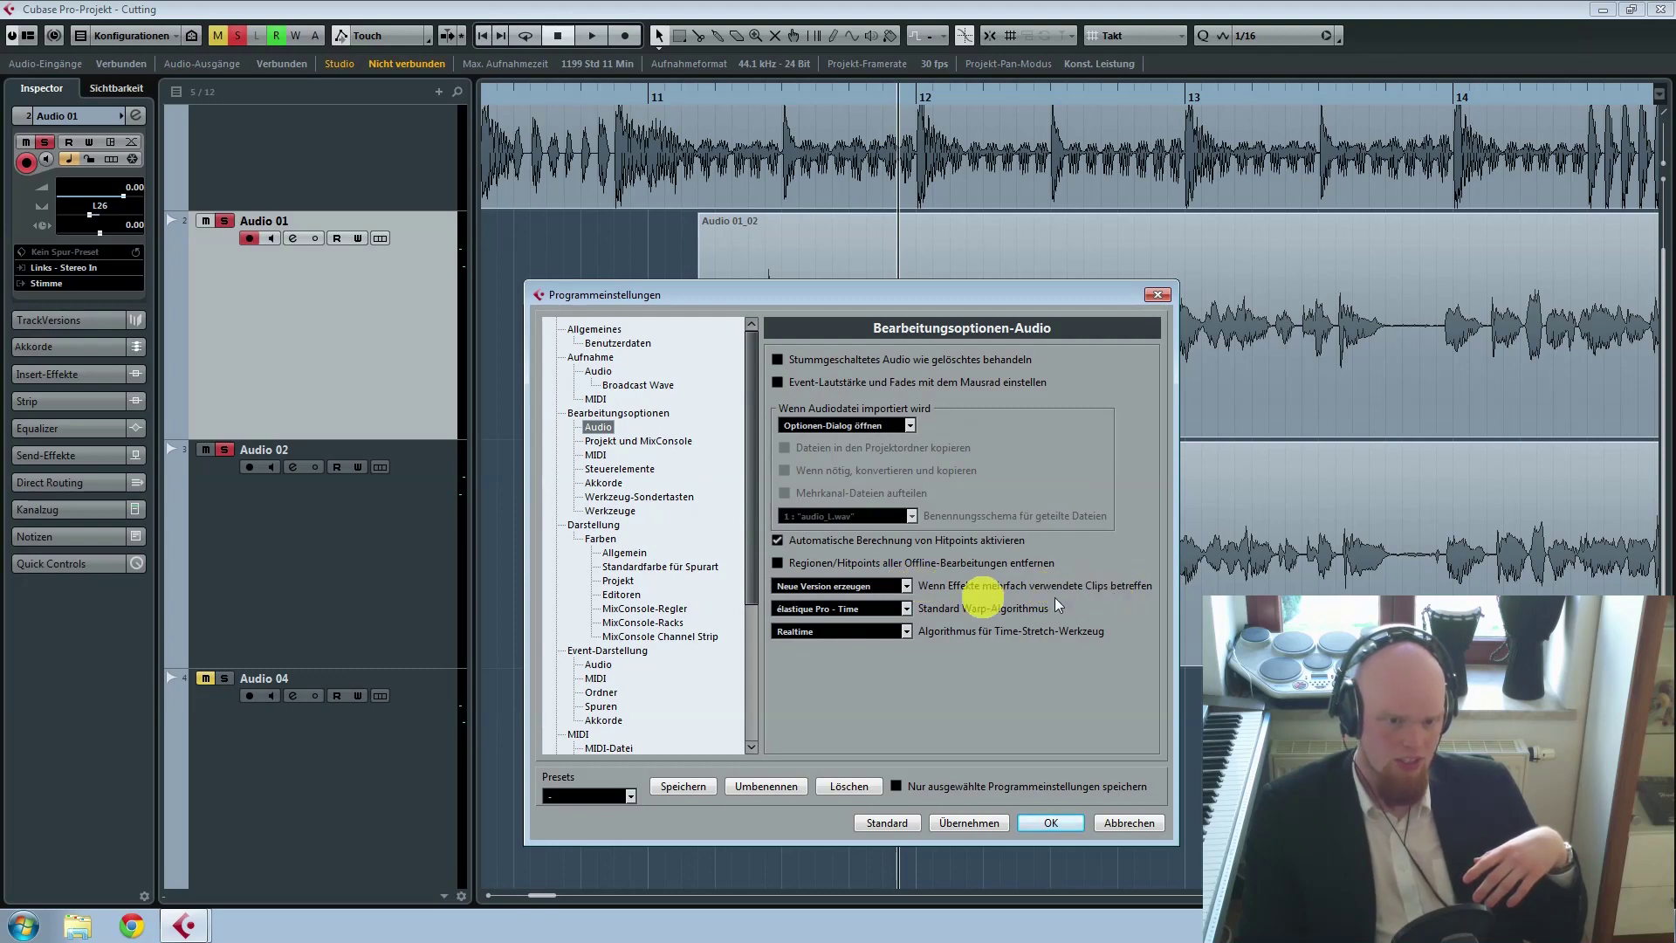
pyautogui.click(906, 586)
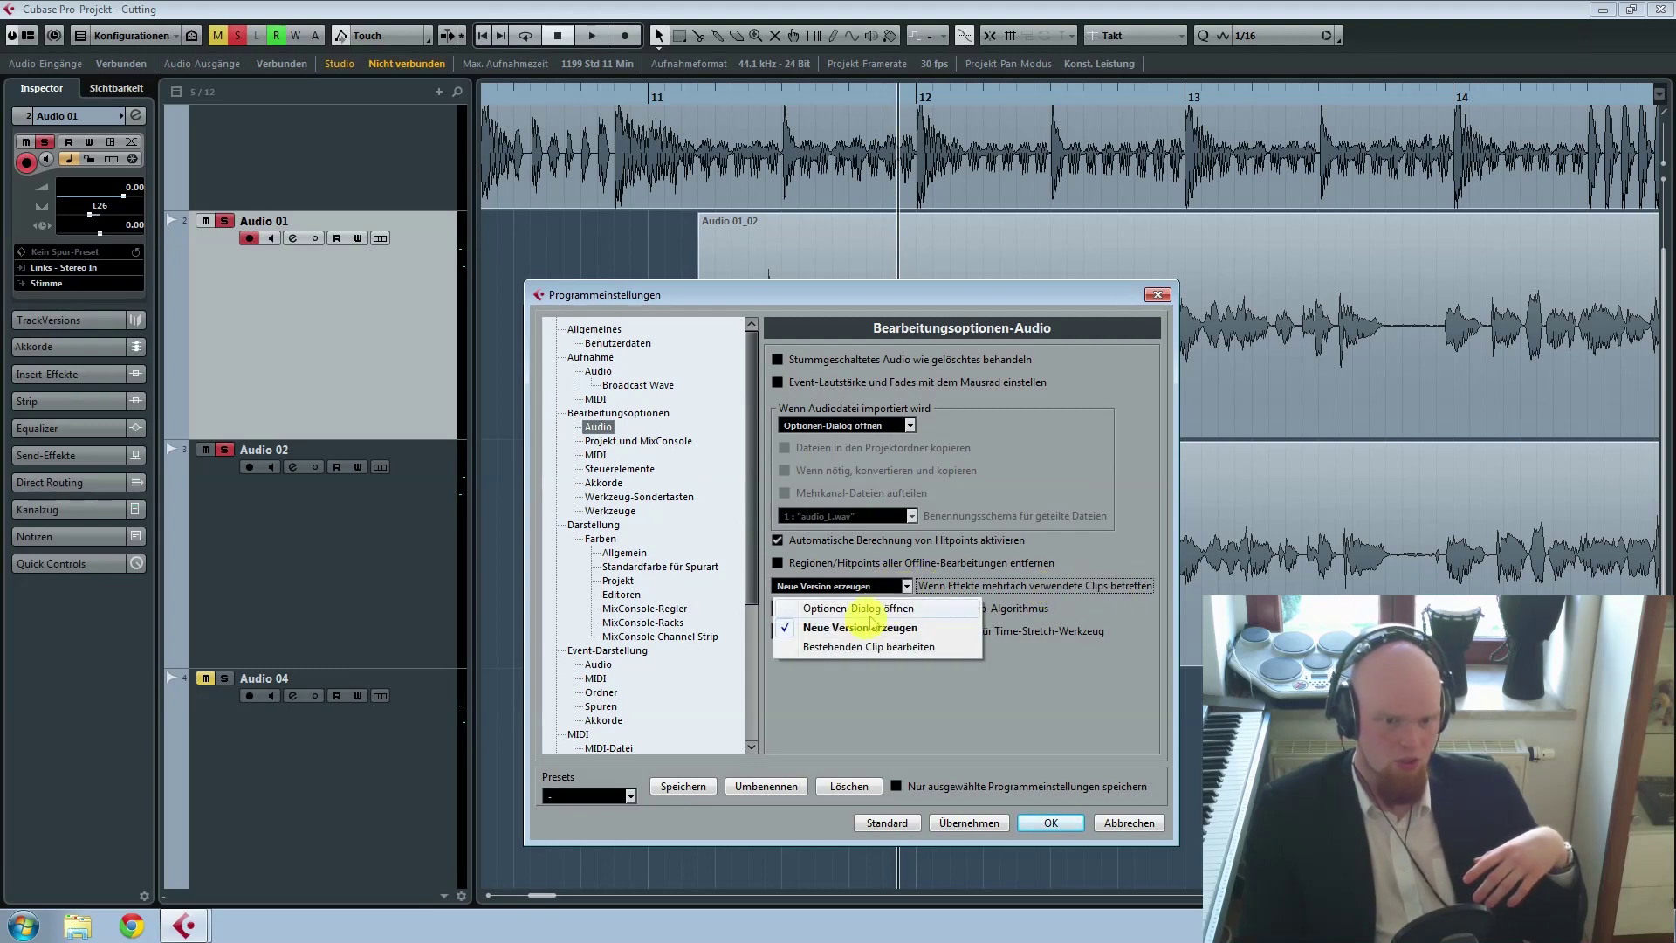
pyautogui.click(809, 650)
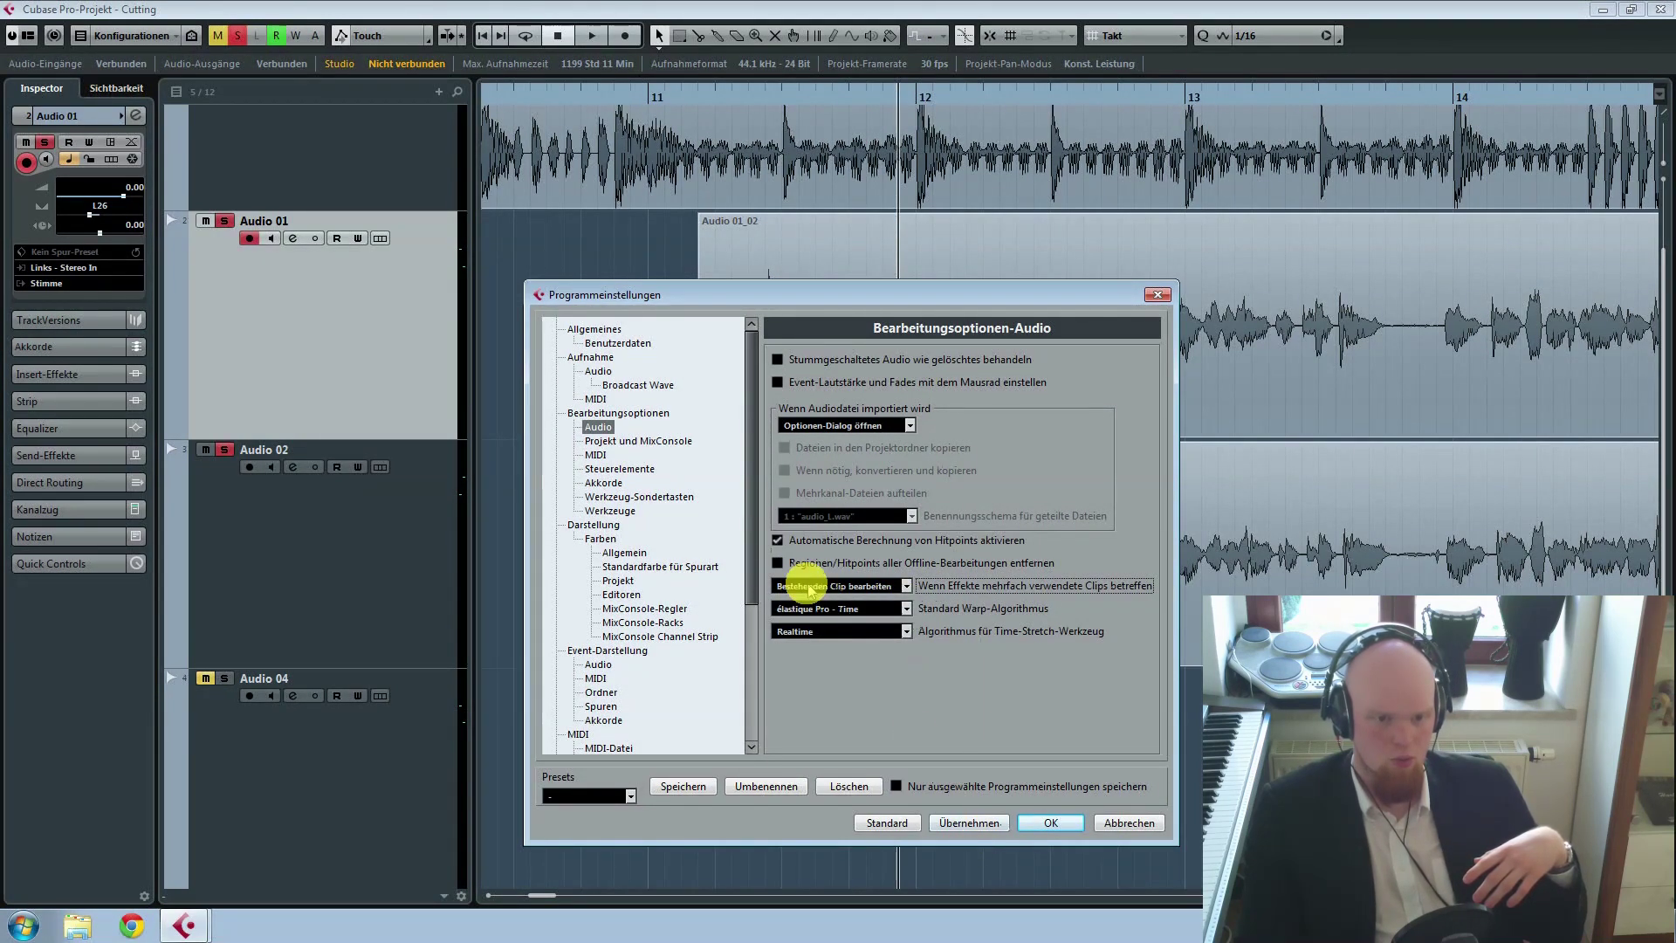
pyautogui.click(956, 830)
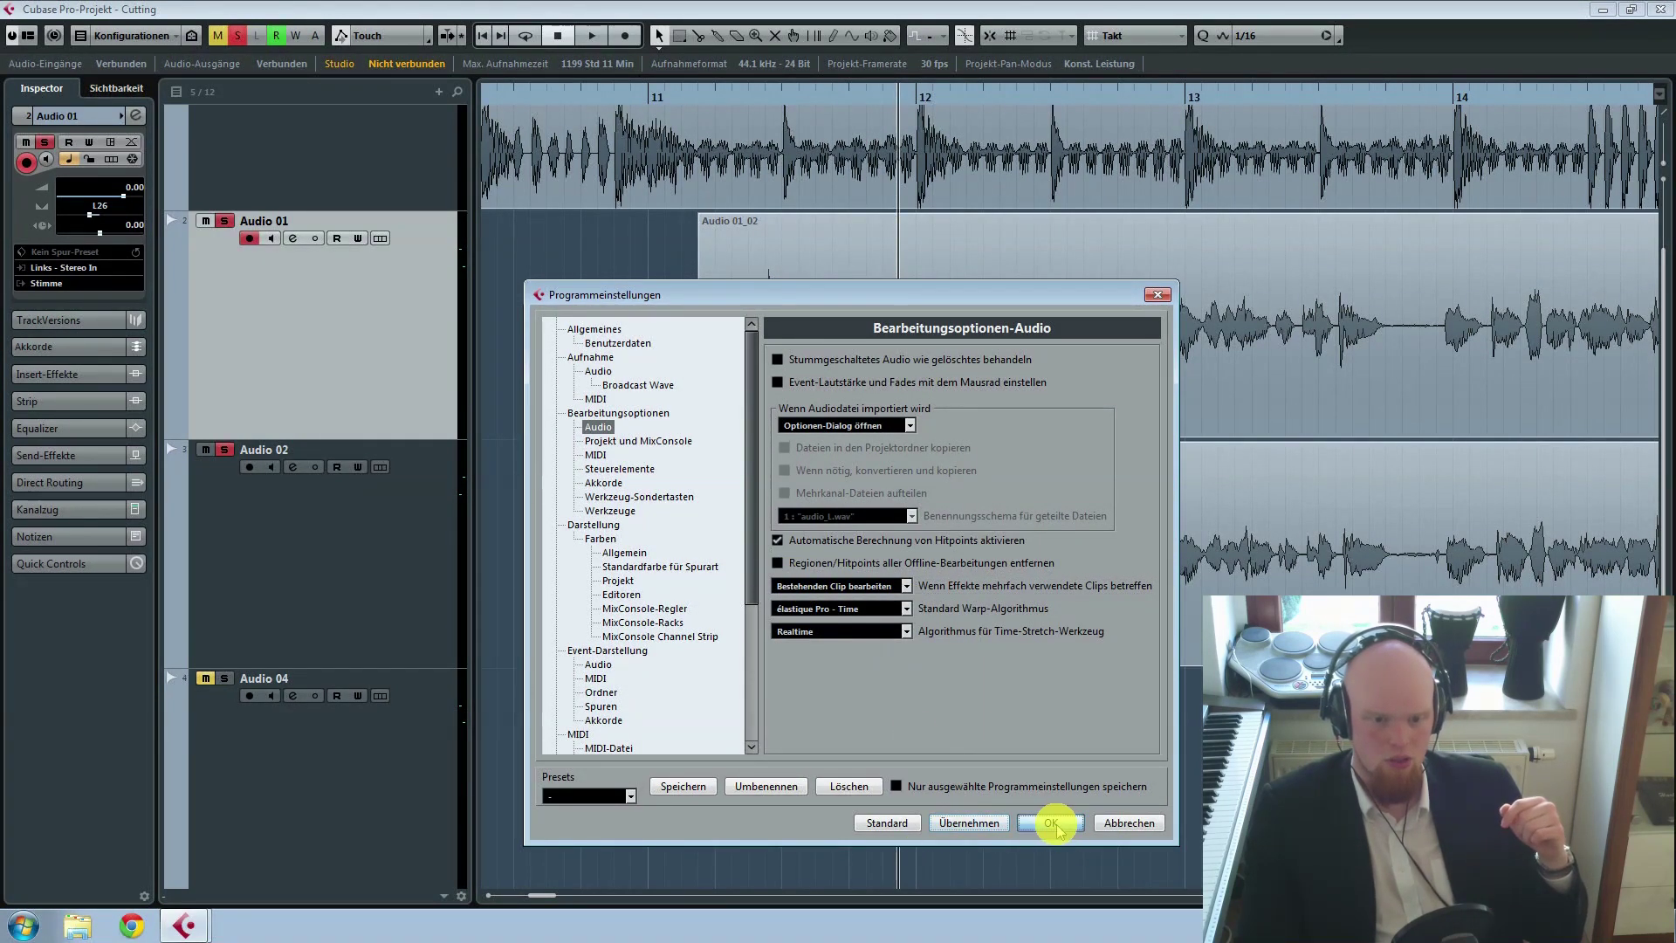
pyautogui.click(1052, 824)
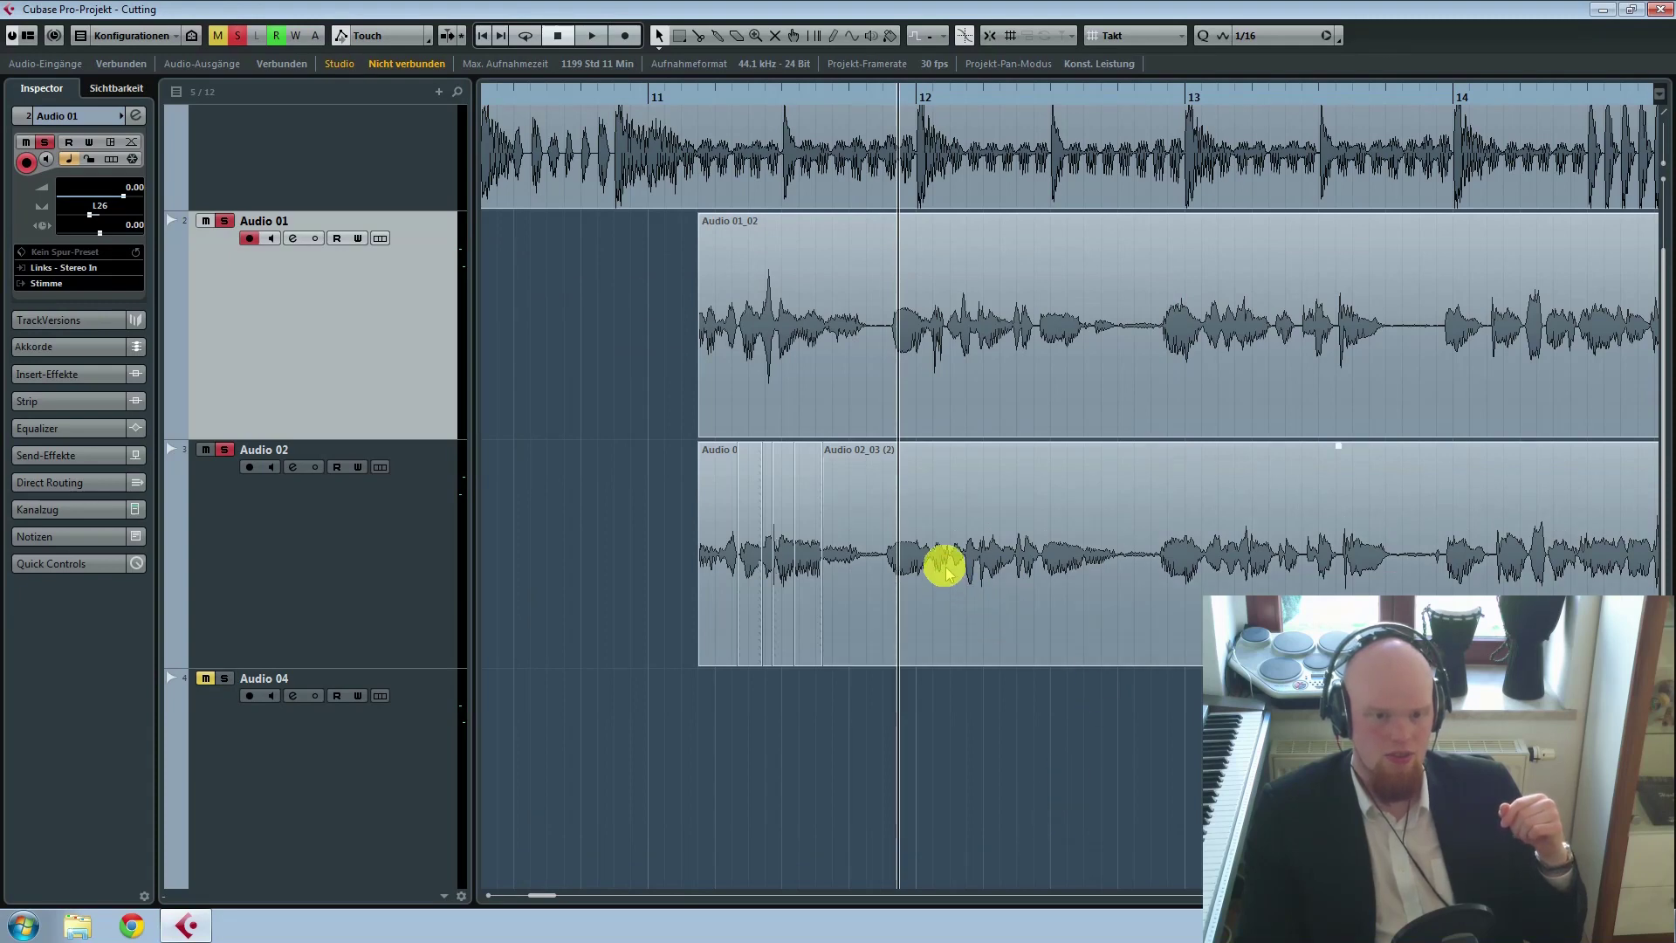
# Step: Compare the last short cut piece on Audio 02 with the adjoining Audio 02_03 (2) event, then clear the selection
pyautogui.click(807, 568)
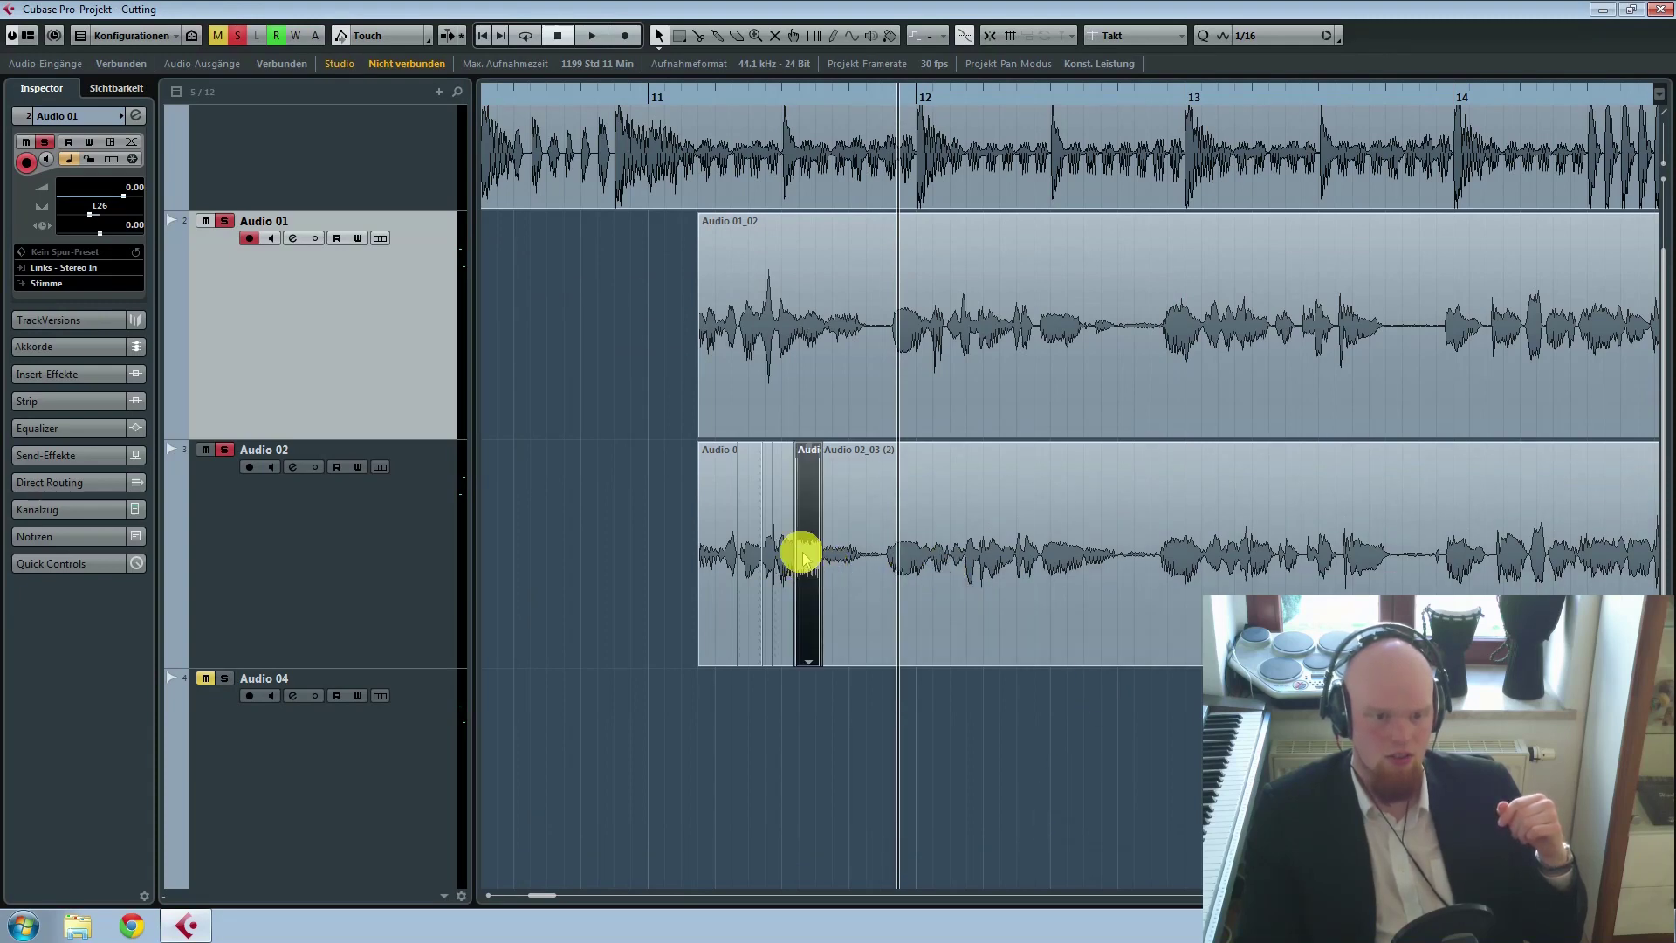
pyautogui.click(931, 573)
pyautogui.click(805, 578)
pyautogui.click(1092, 760)
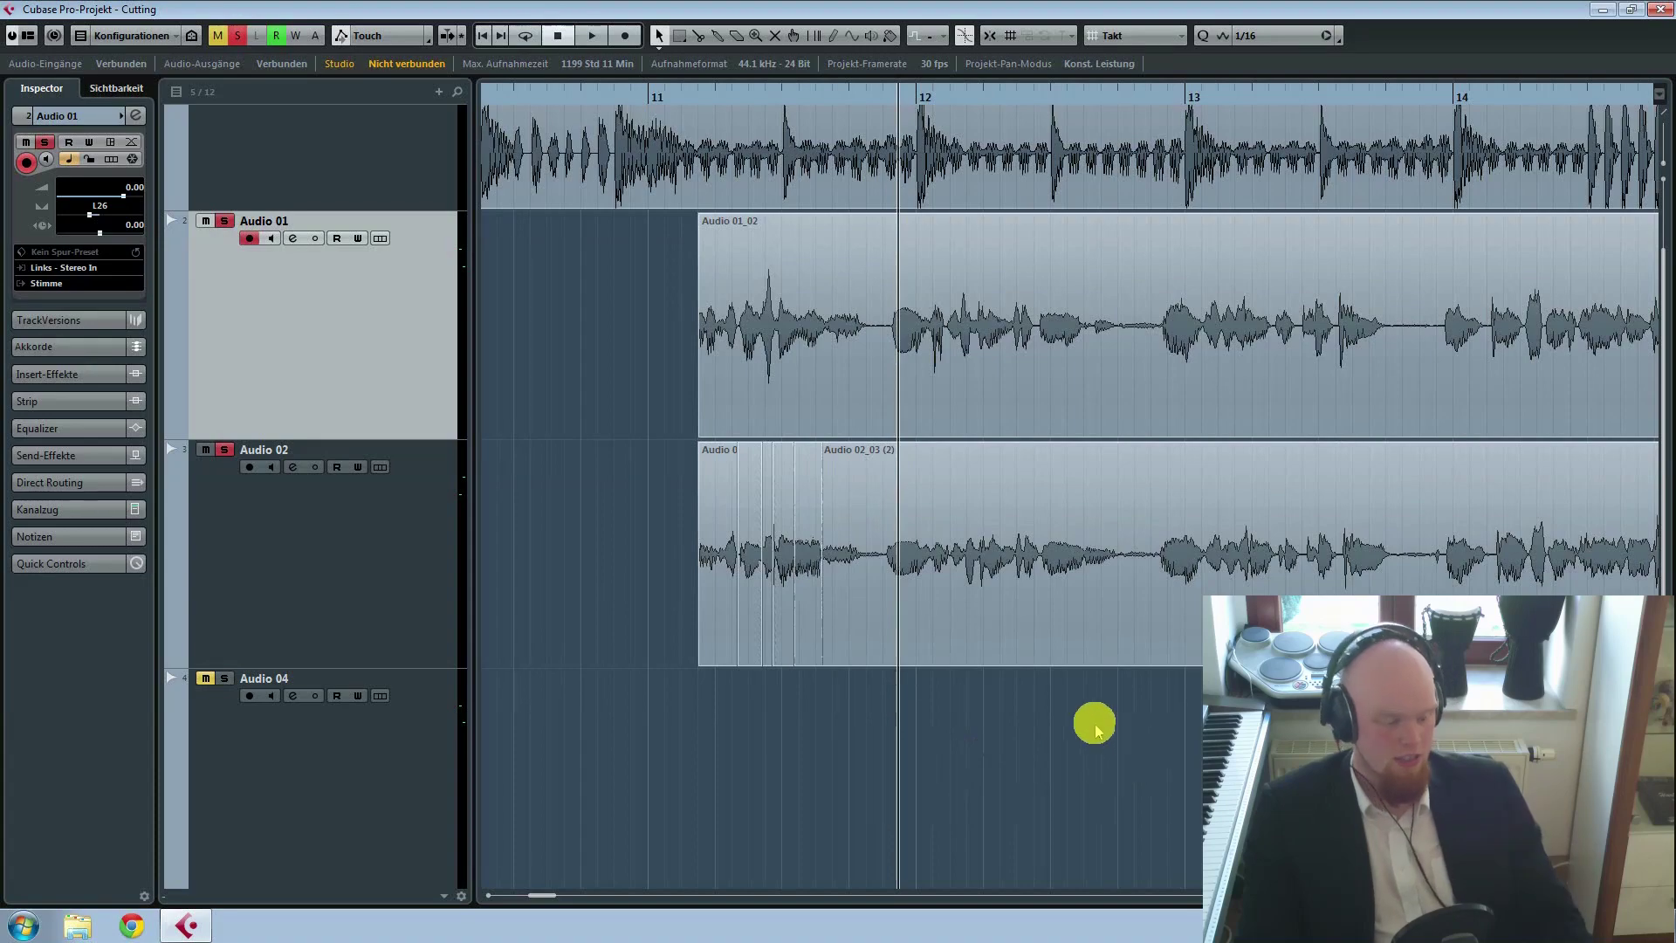
# Step: Move the playhead to just before bar 14, near the start of the Audio 04_08 event
pyautogui.scroll(-1, 1182, 740)
pyautogui.scroll(-2, 1182, 740)
pyautogui.moveTo(1641, 509); pyautogui.dragTo(1666, 509)
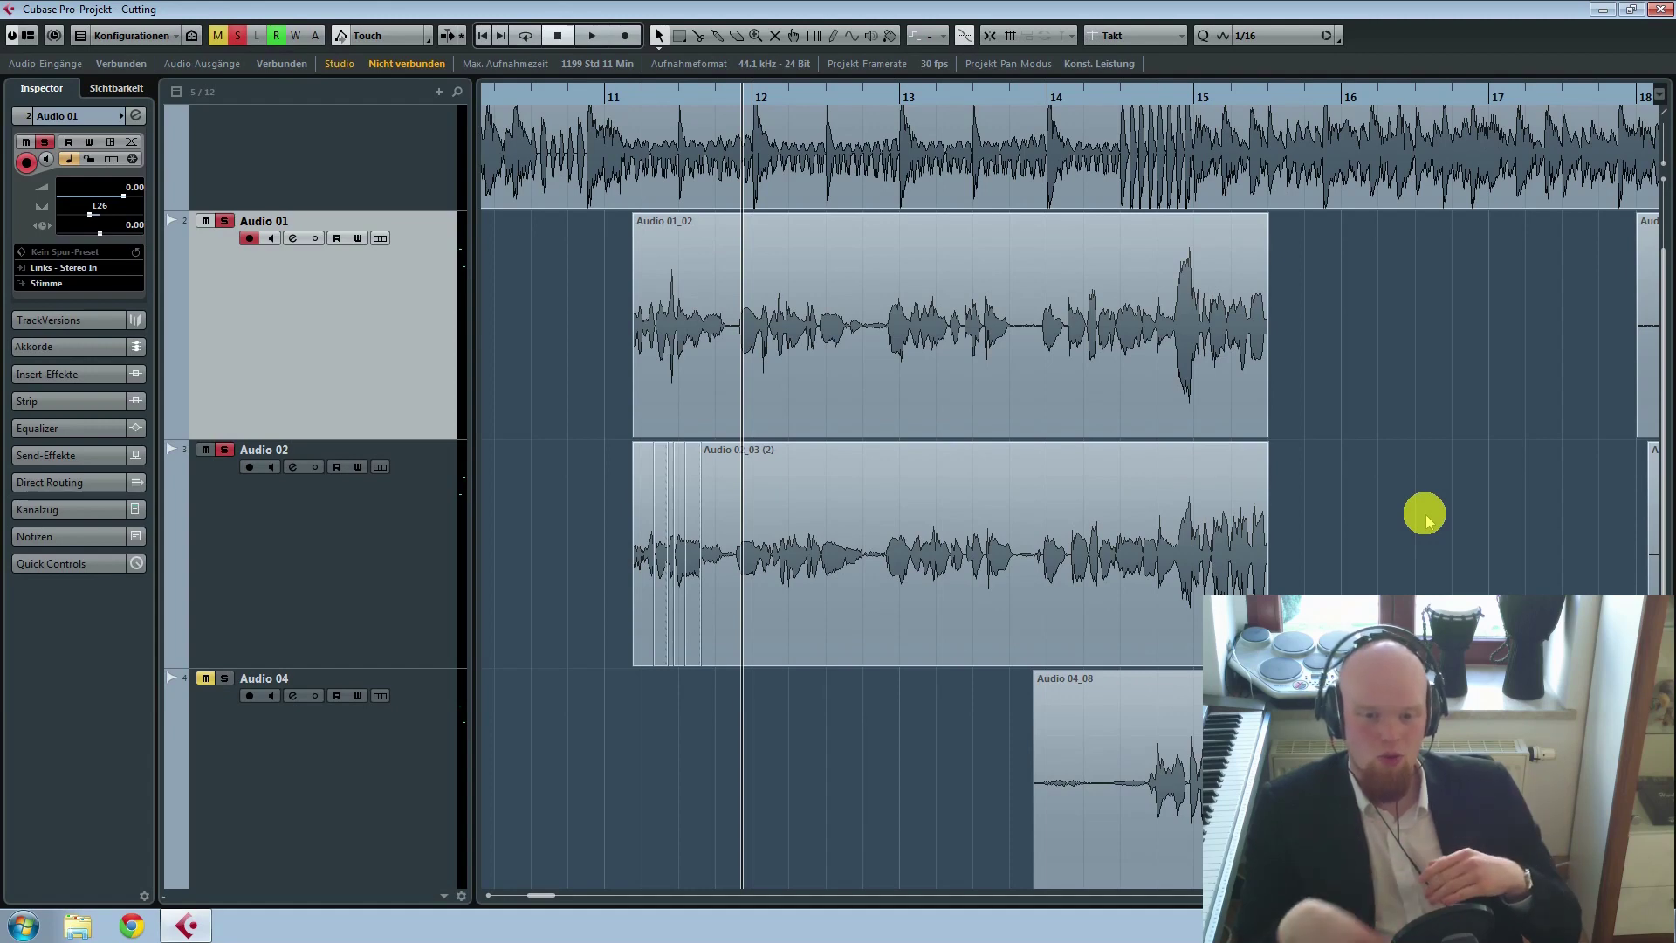
pyautogui.click(830, 92)
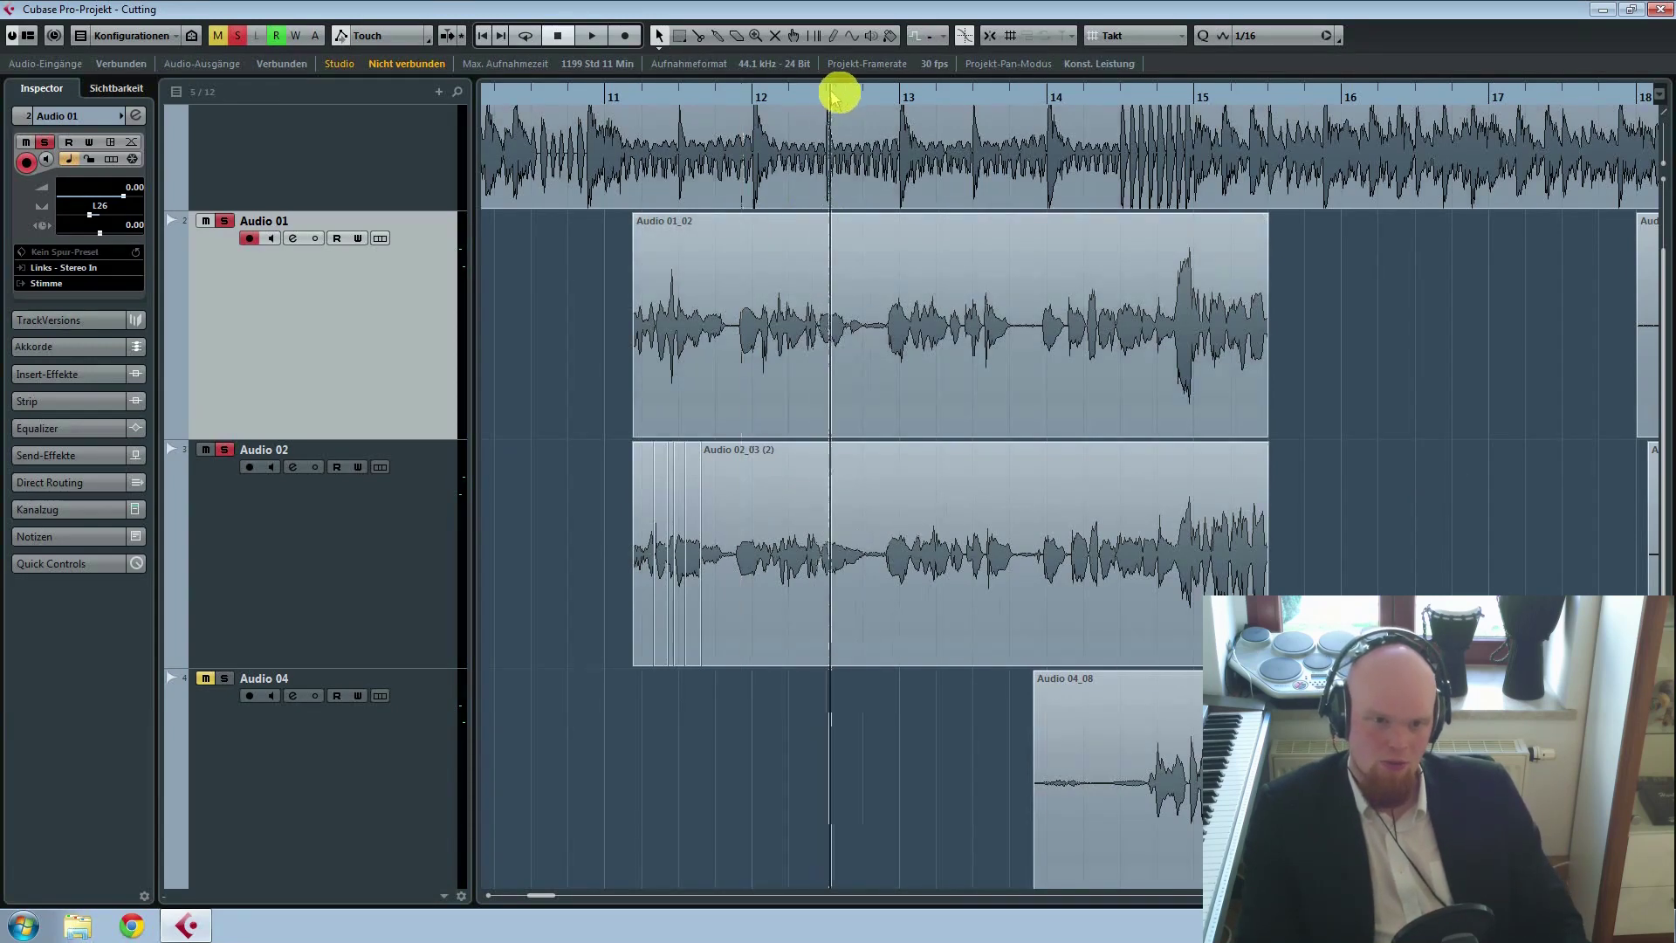
pyautogui.moveTo(834, 96); pyautogui.dragTo(1023, 330)
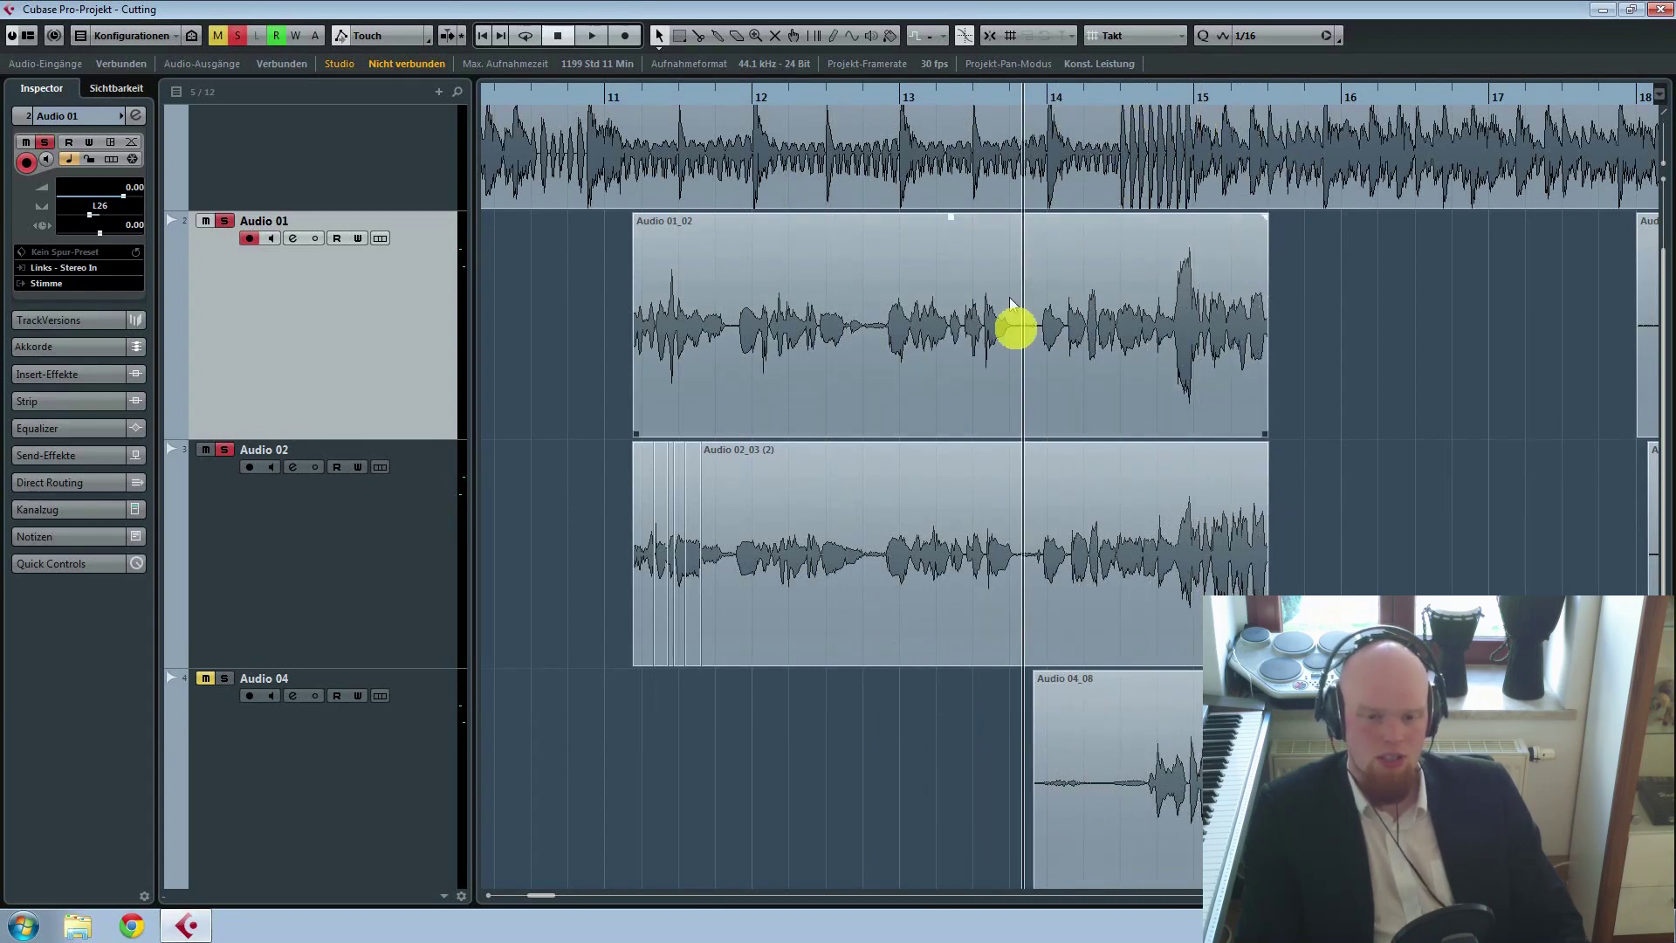
# Step: Solo Audio 04 and Audio 05 along with Audio 01 and Audio 02, deselect all events and play the passage from before bar 14
pyautogui.click(1168, 774)
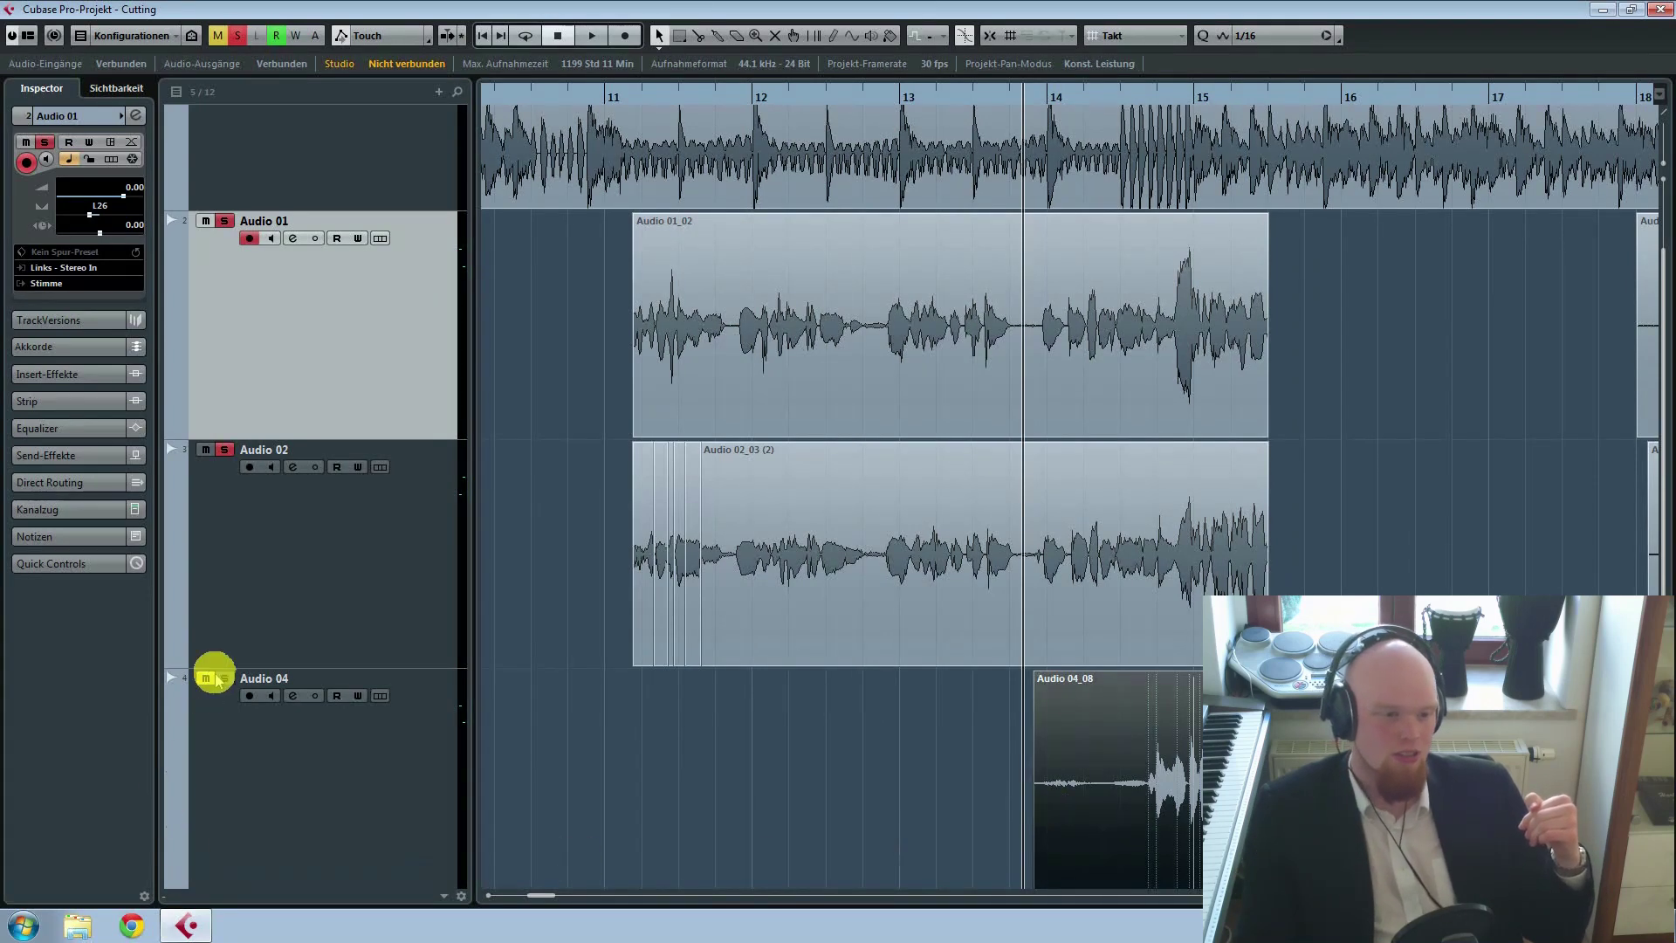
pyautogui.scroll(-3, 675, 749)
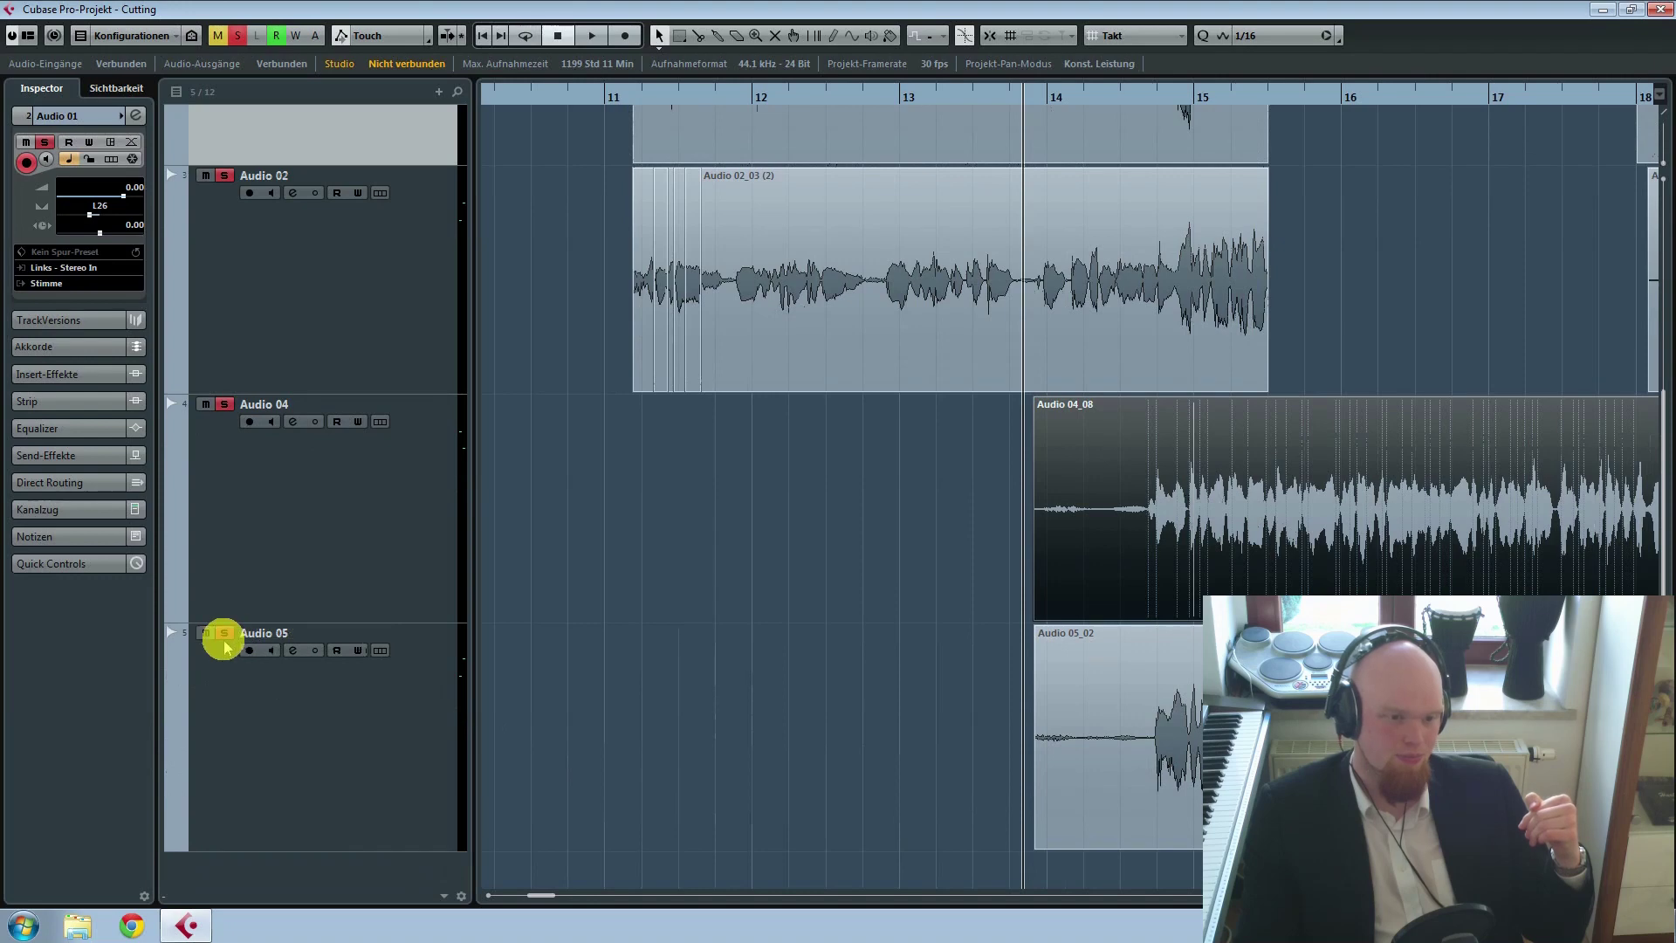
pyautogui.scroll(3, 747, 749)
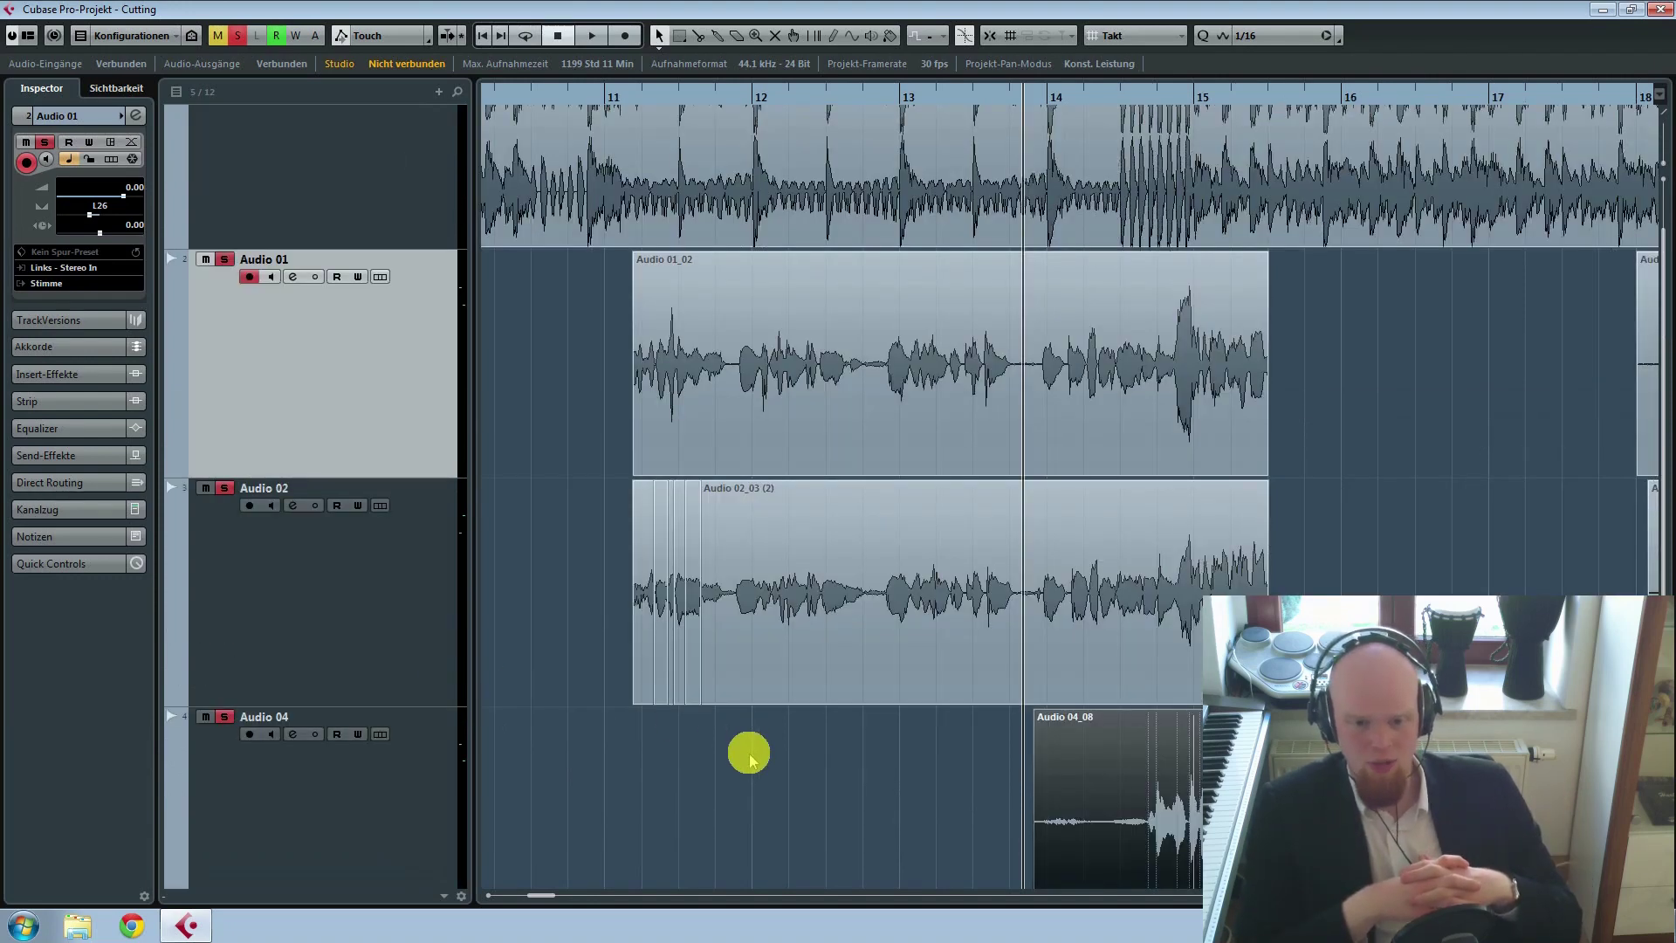
pyautogui.hotkey('ctrl', 'shift', 'a')
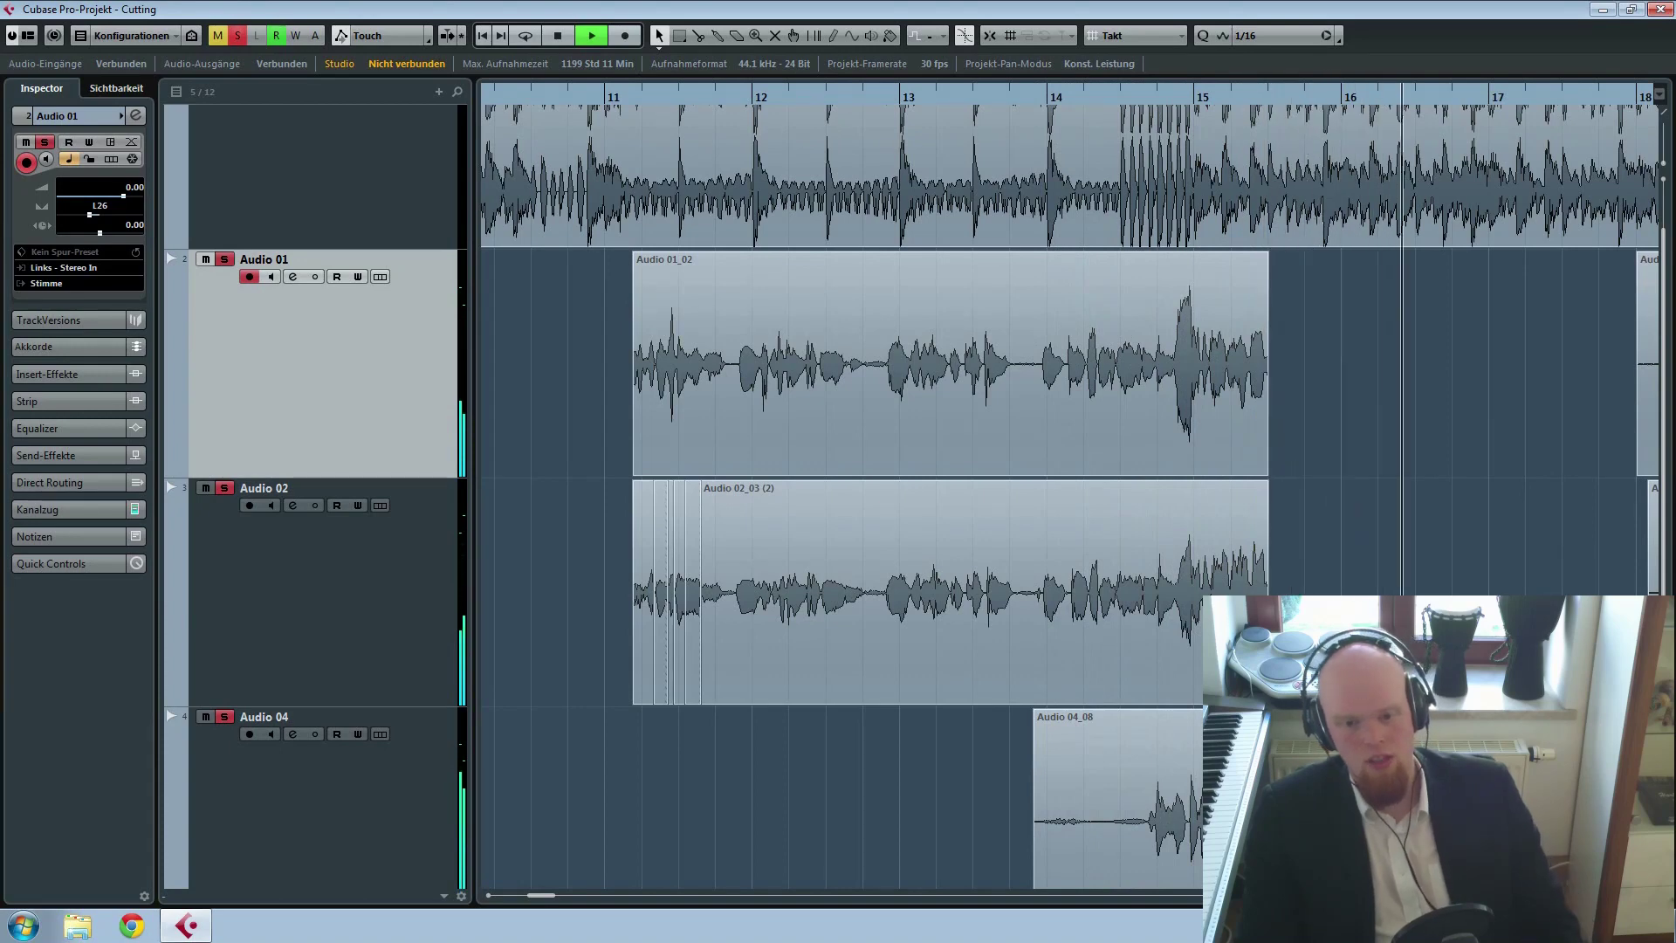
pyautogui.press('space')
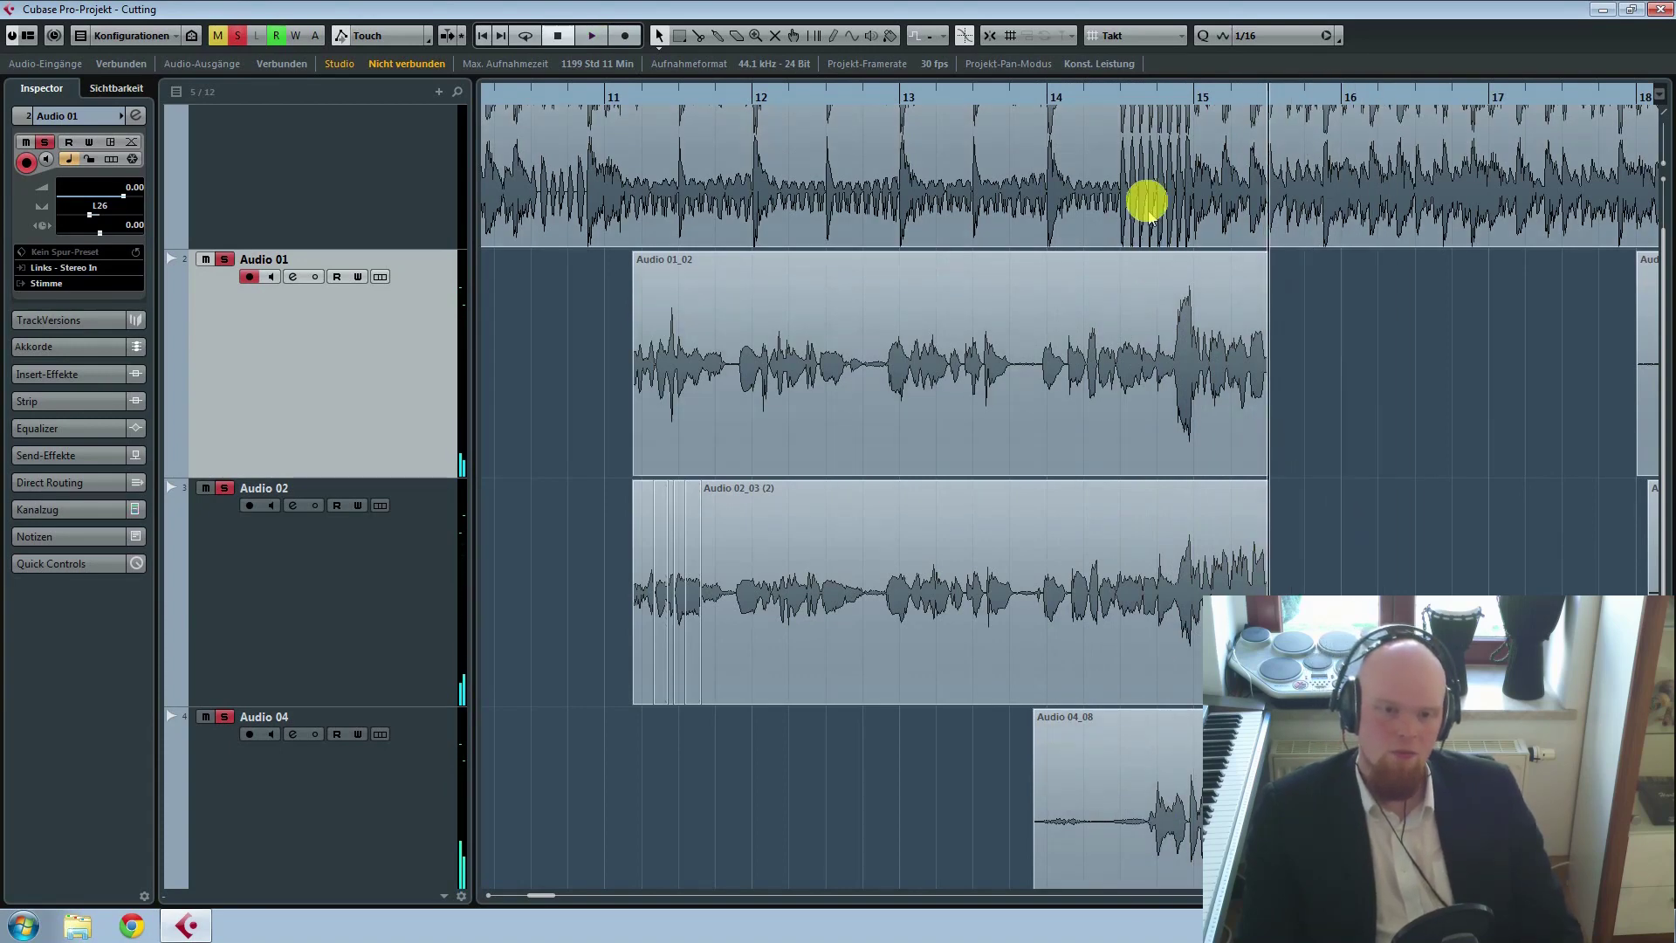
# Step: Place the playhead just before the Audio 04 and Audio 05 vocals begin and look over the vocal tracks
pyautogui.click(1137, 98)
pyautogui.scroll(-4, 1403, 523)
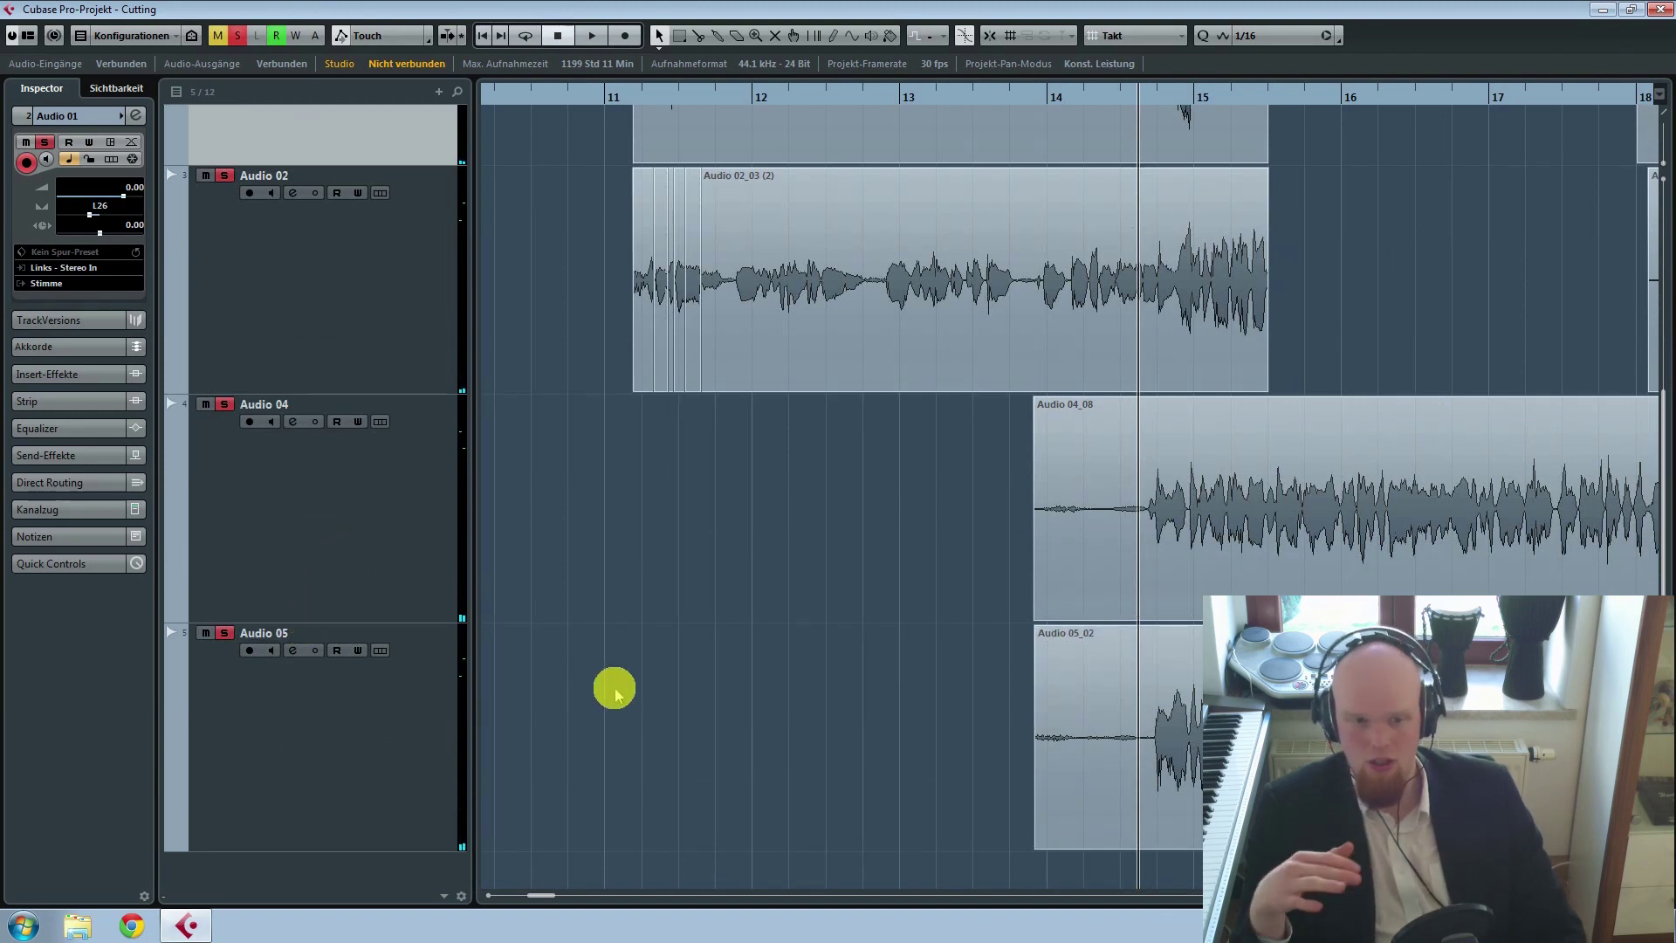
pyautogui.scroll(5, 830, 689)
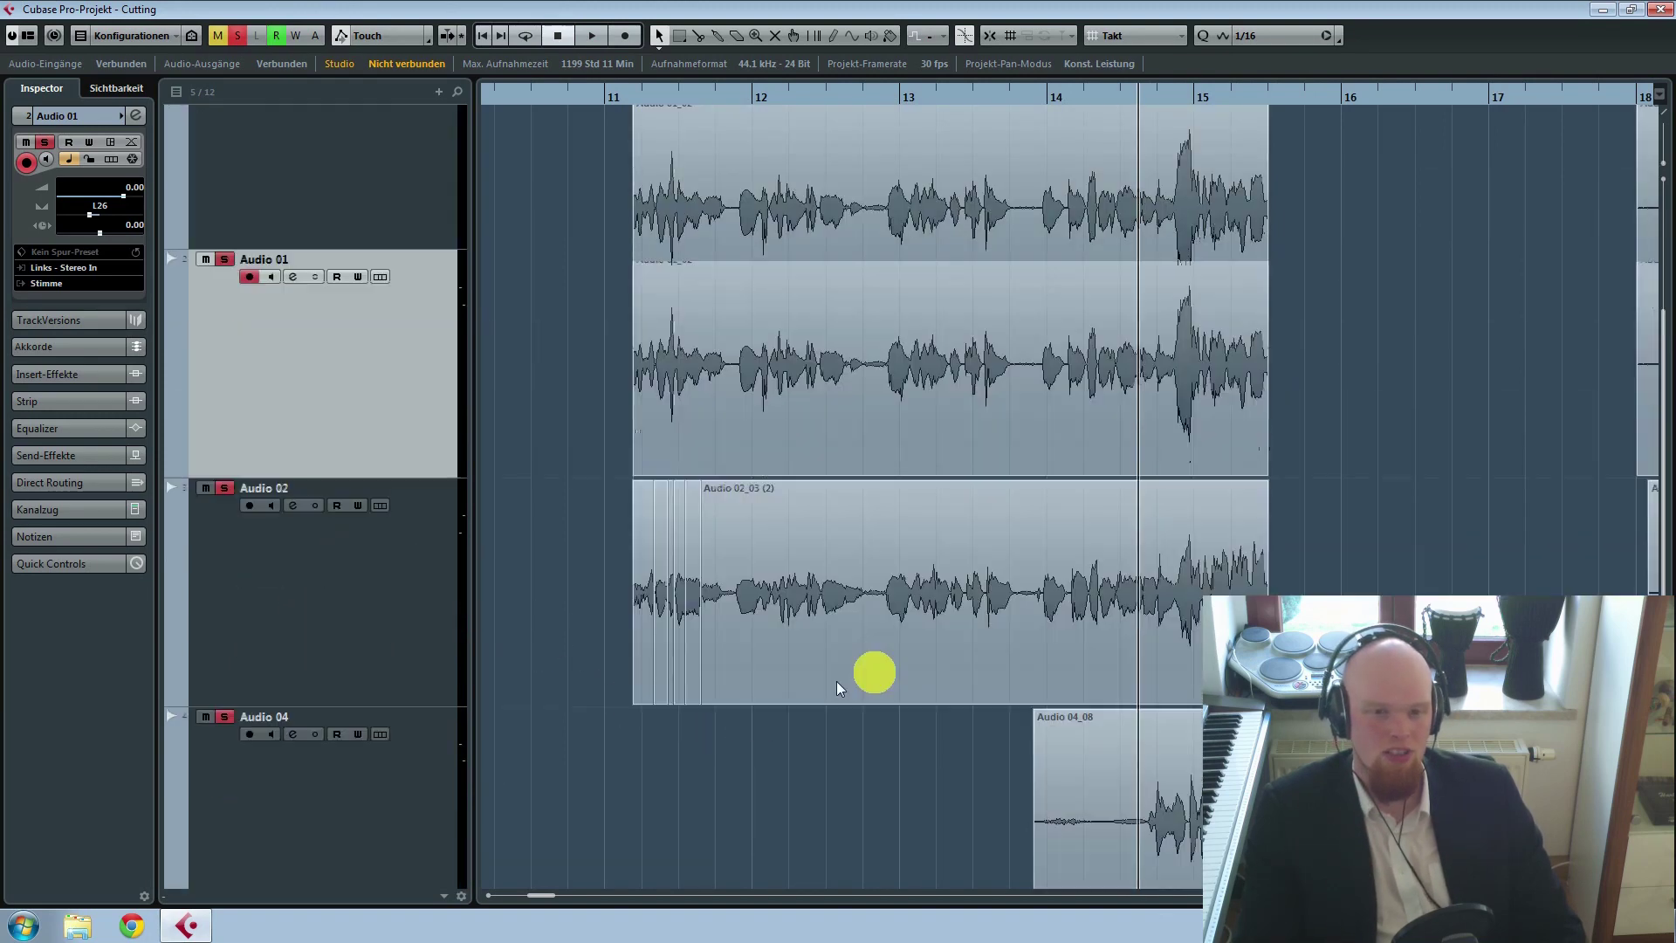
pyautogui.moveTo(1328, 534); pyautogui.dragTo(1185, 630)
pyautogui.click(1388, 587)
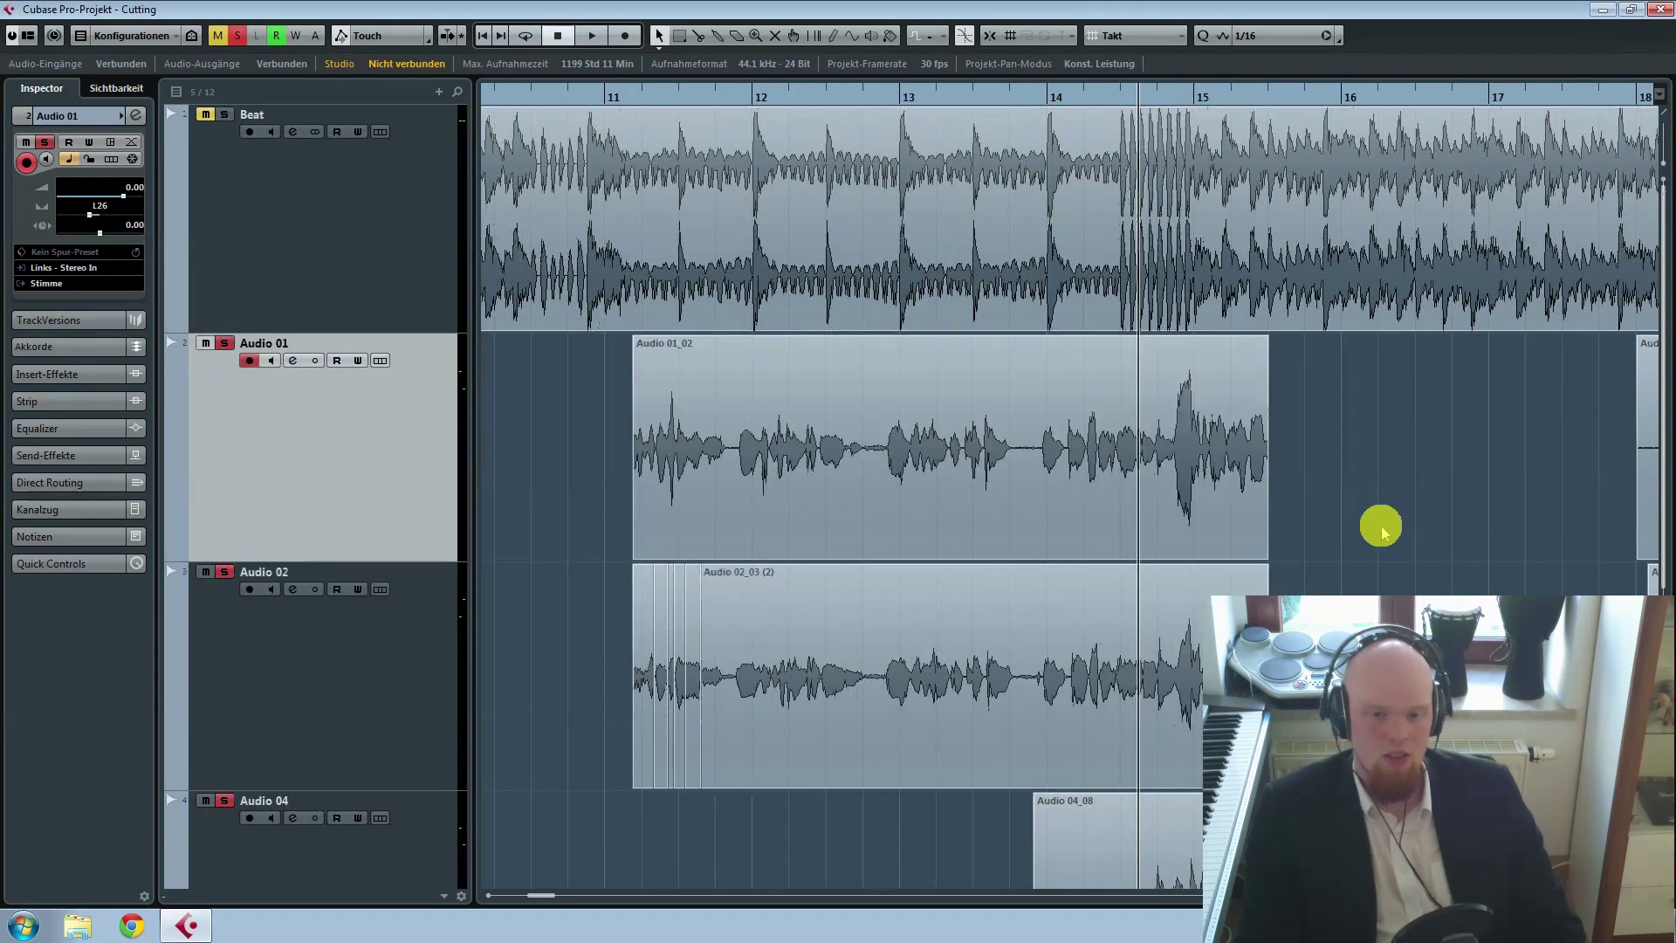
pyautogui.scroll(-4, 885, 626)
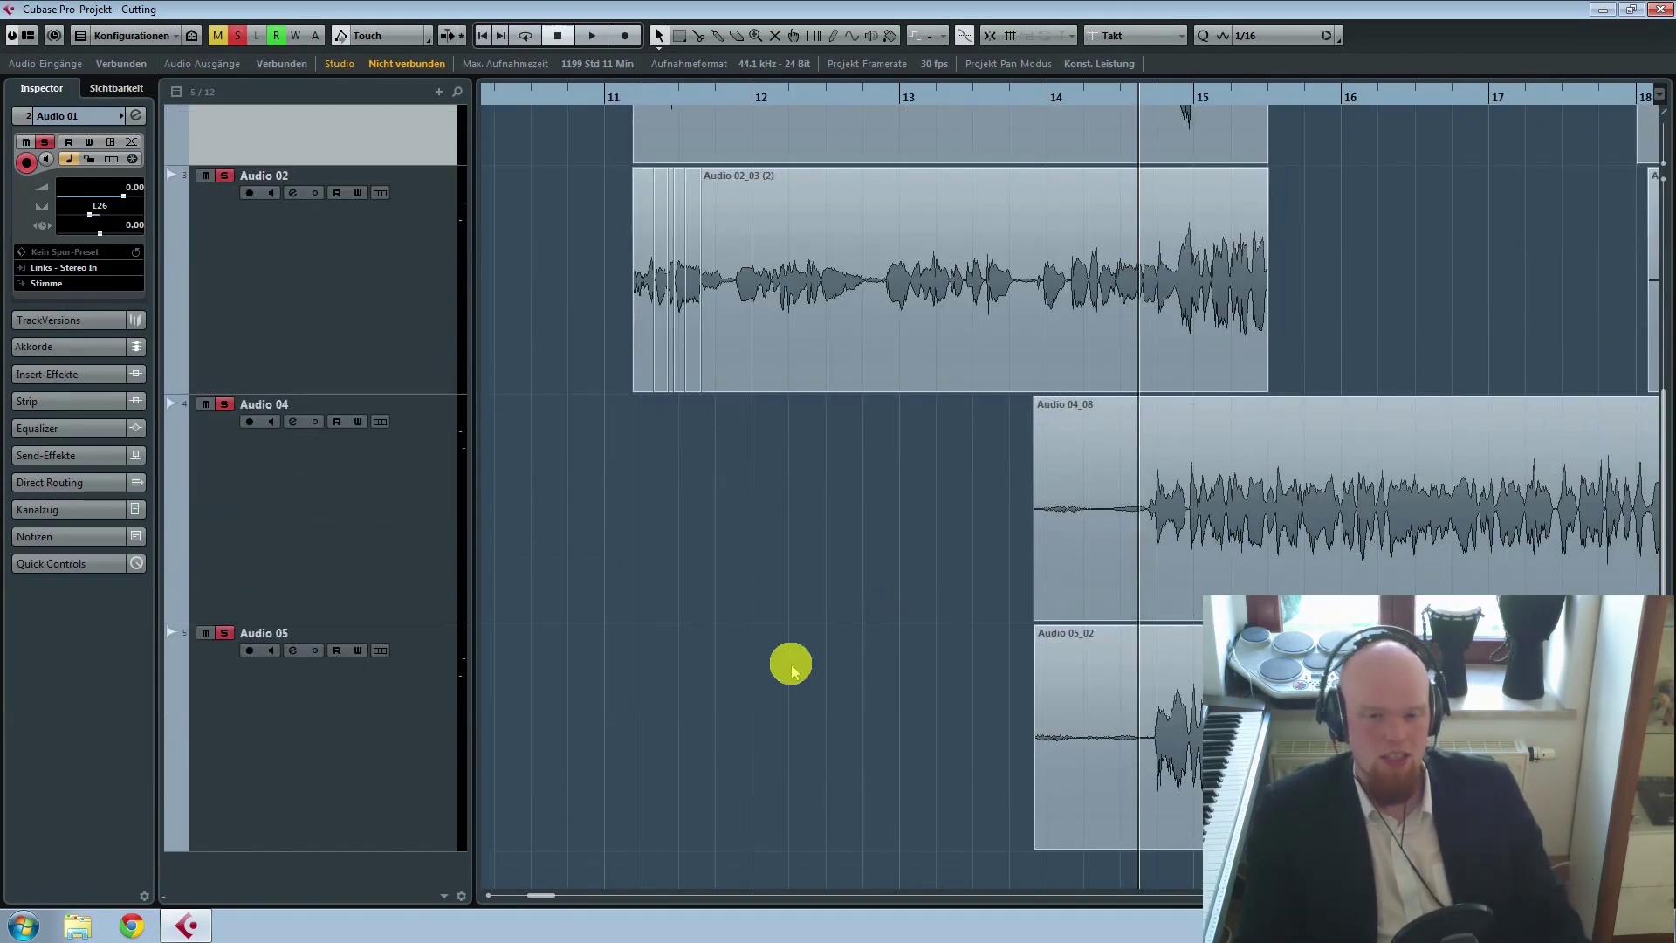
# Step: Remove the solo from Audio 01 and Audio 02 and listen to Audio 04 and Audio 05 on their own
pyautogui.scroll(3, 358, 344)
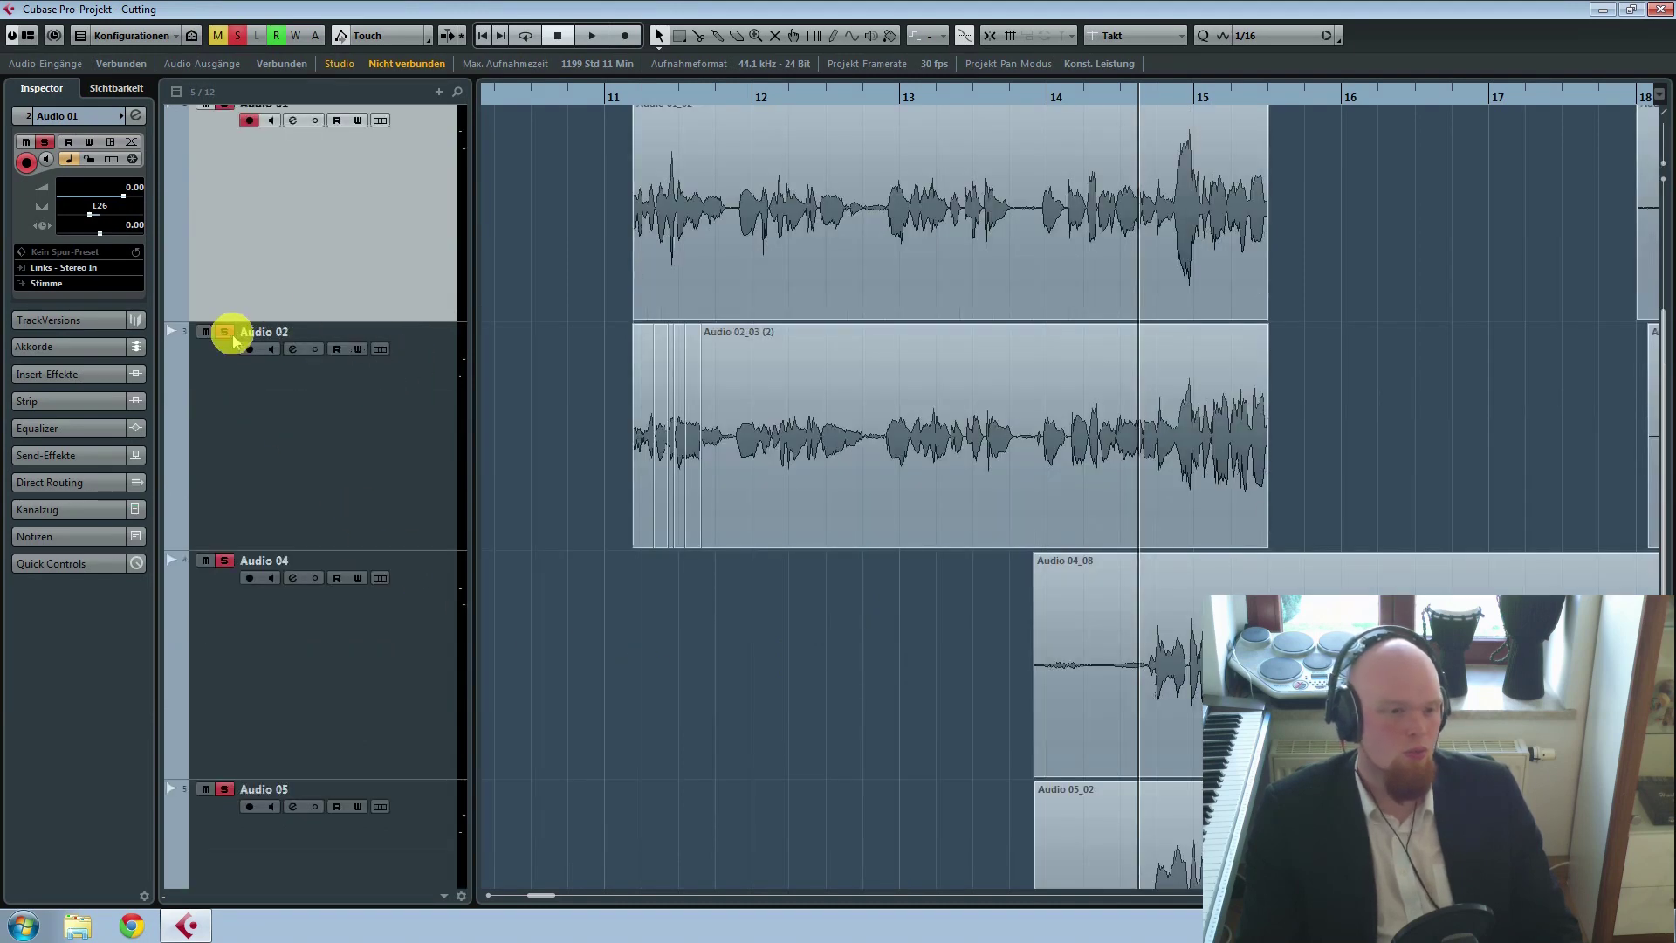
pyautogui.scroll(3, 243, 190)
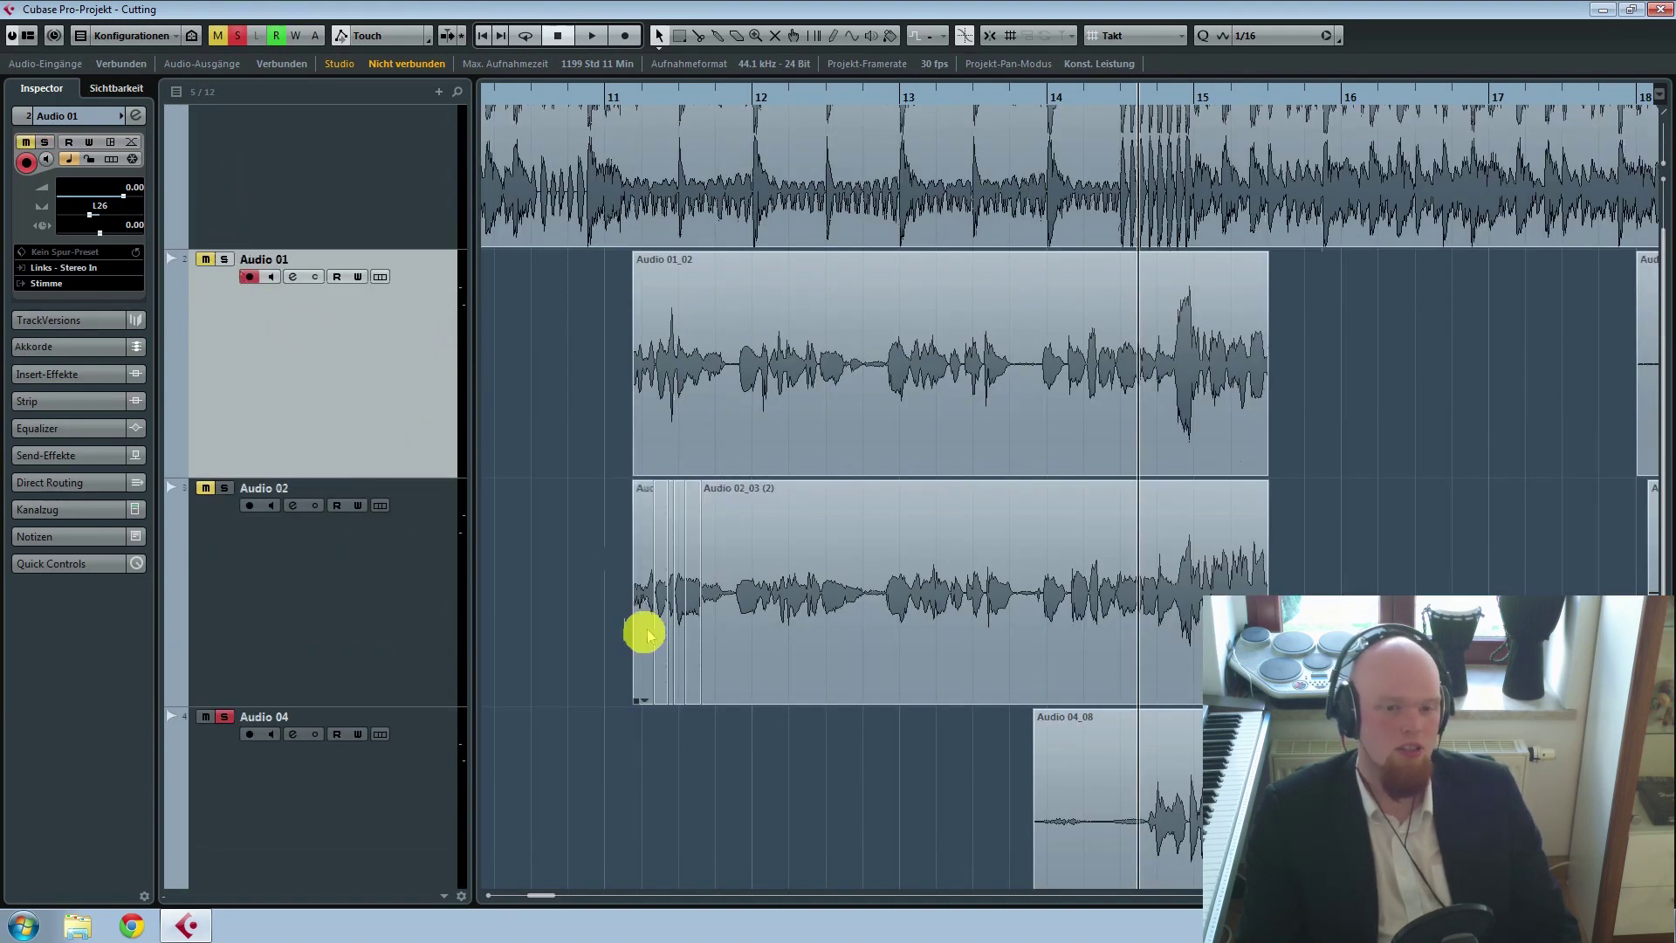
pyautogui.scroll(-6, 653, 668)
pyautogui.press('space')
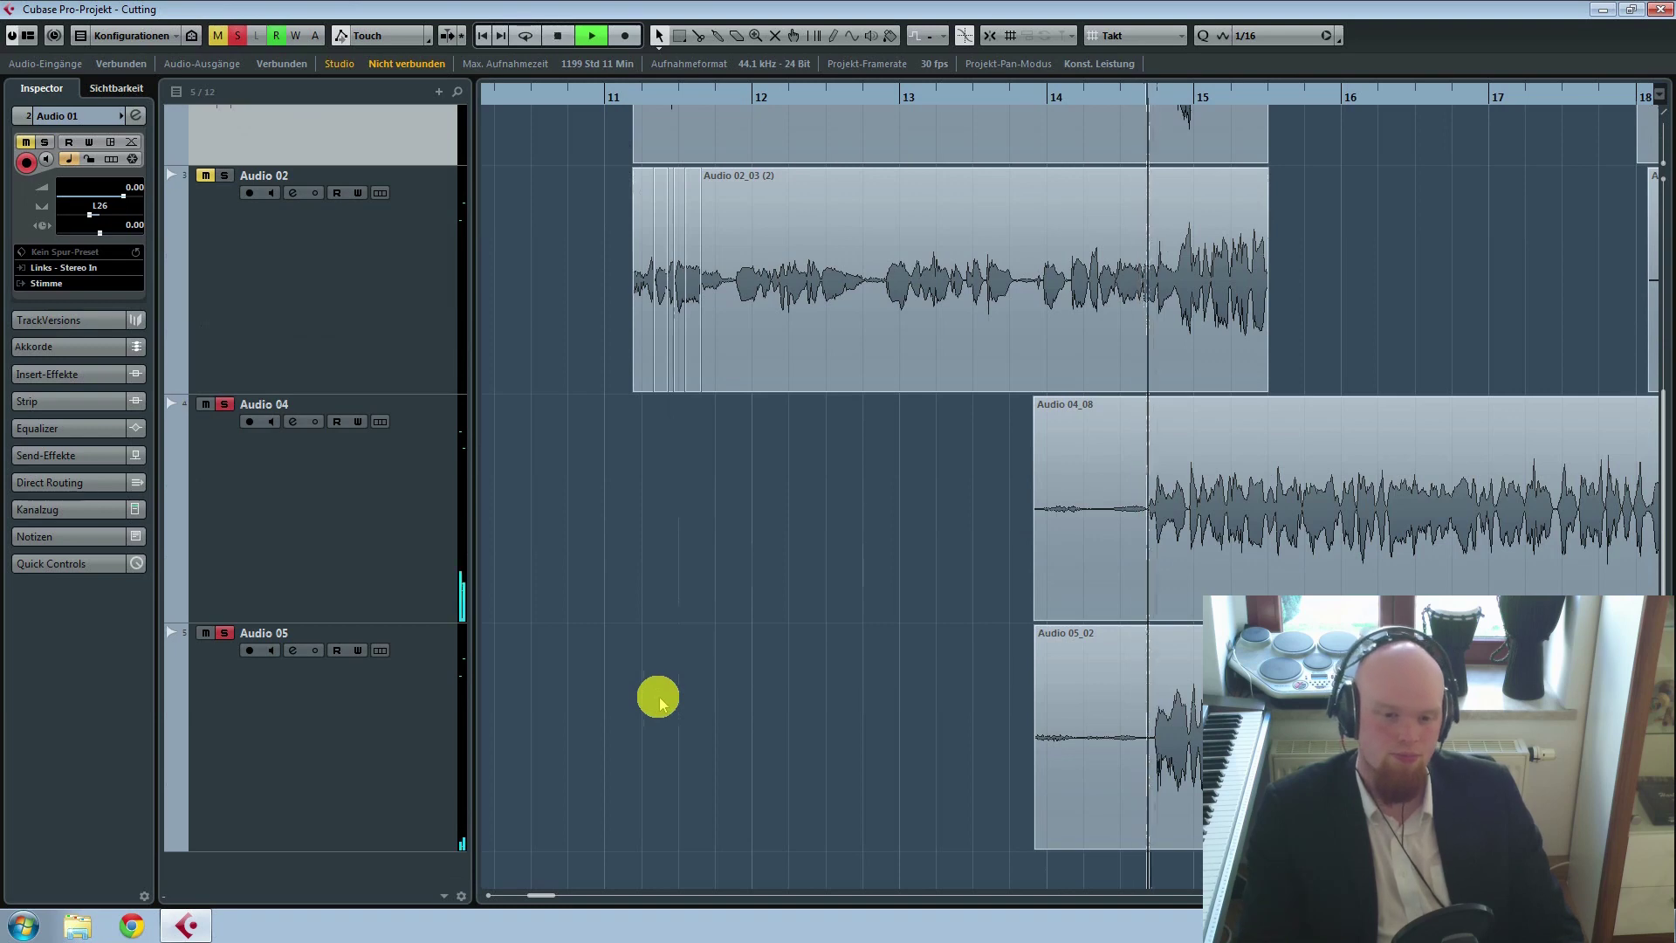
pyautogui.press('space')
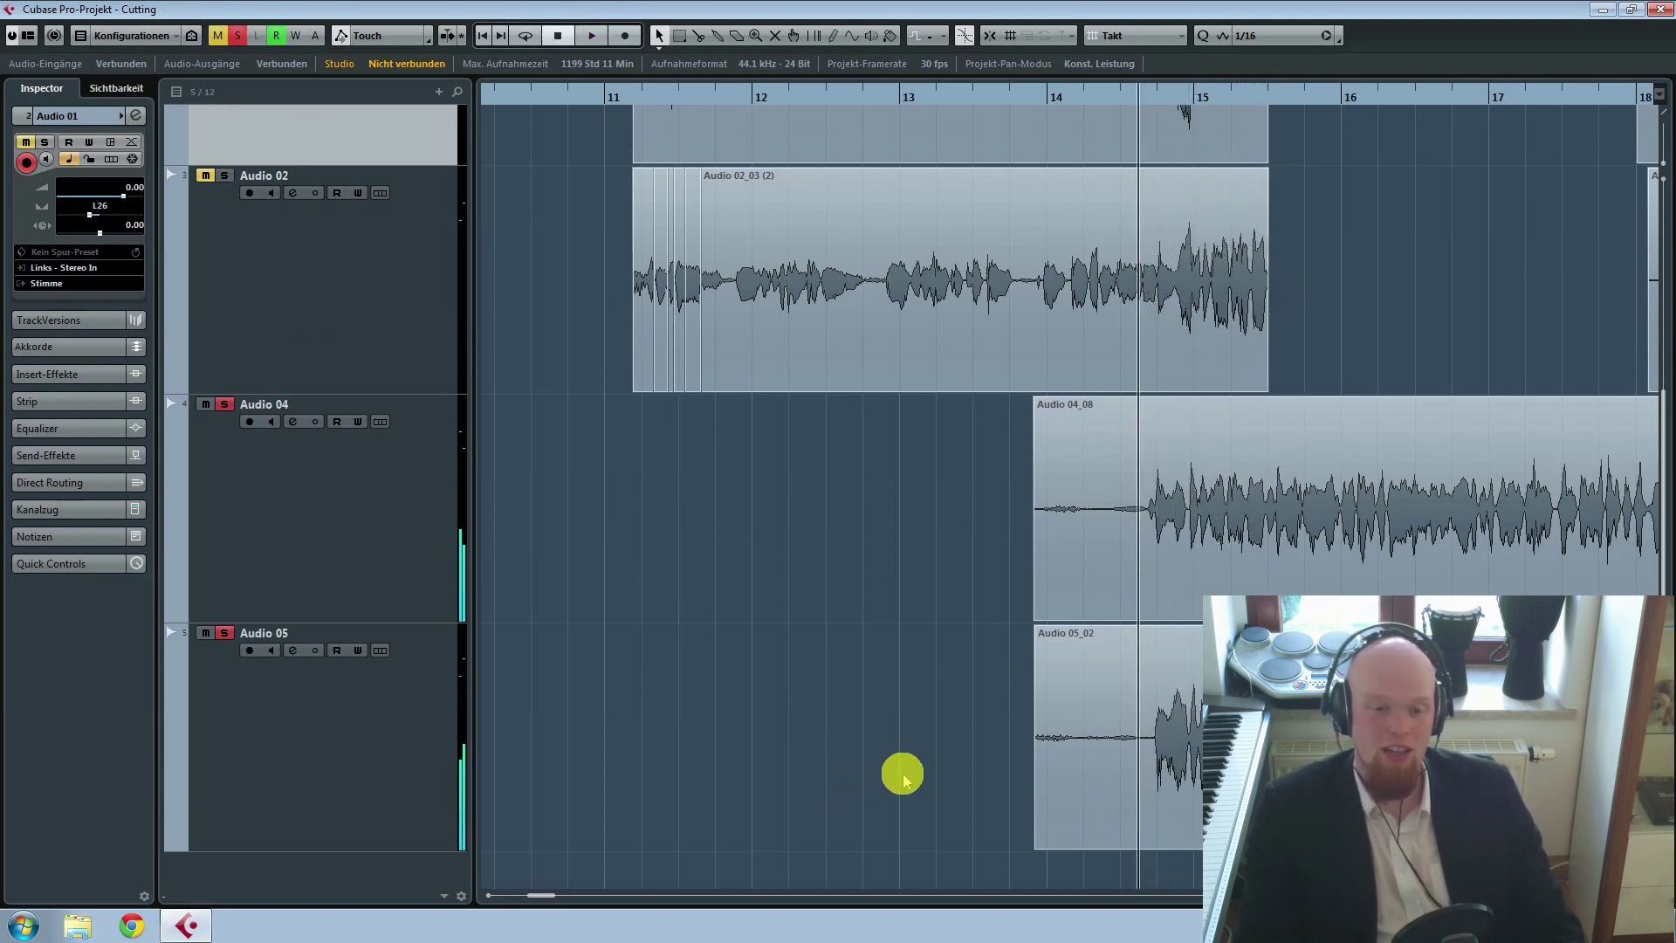
# Step: Play Audio 04 and Audio 05 from about halfway between beat 14.4 and bar 15
pyautogui.scroll(3, 895, 756)
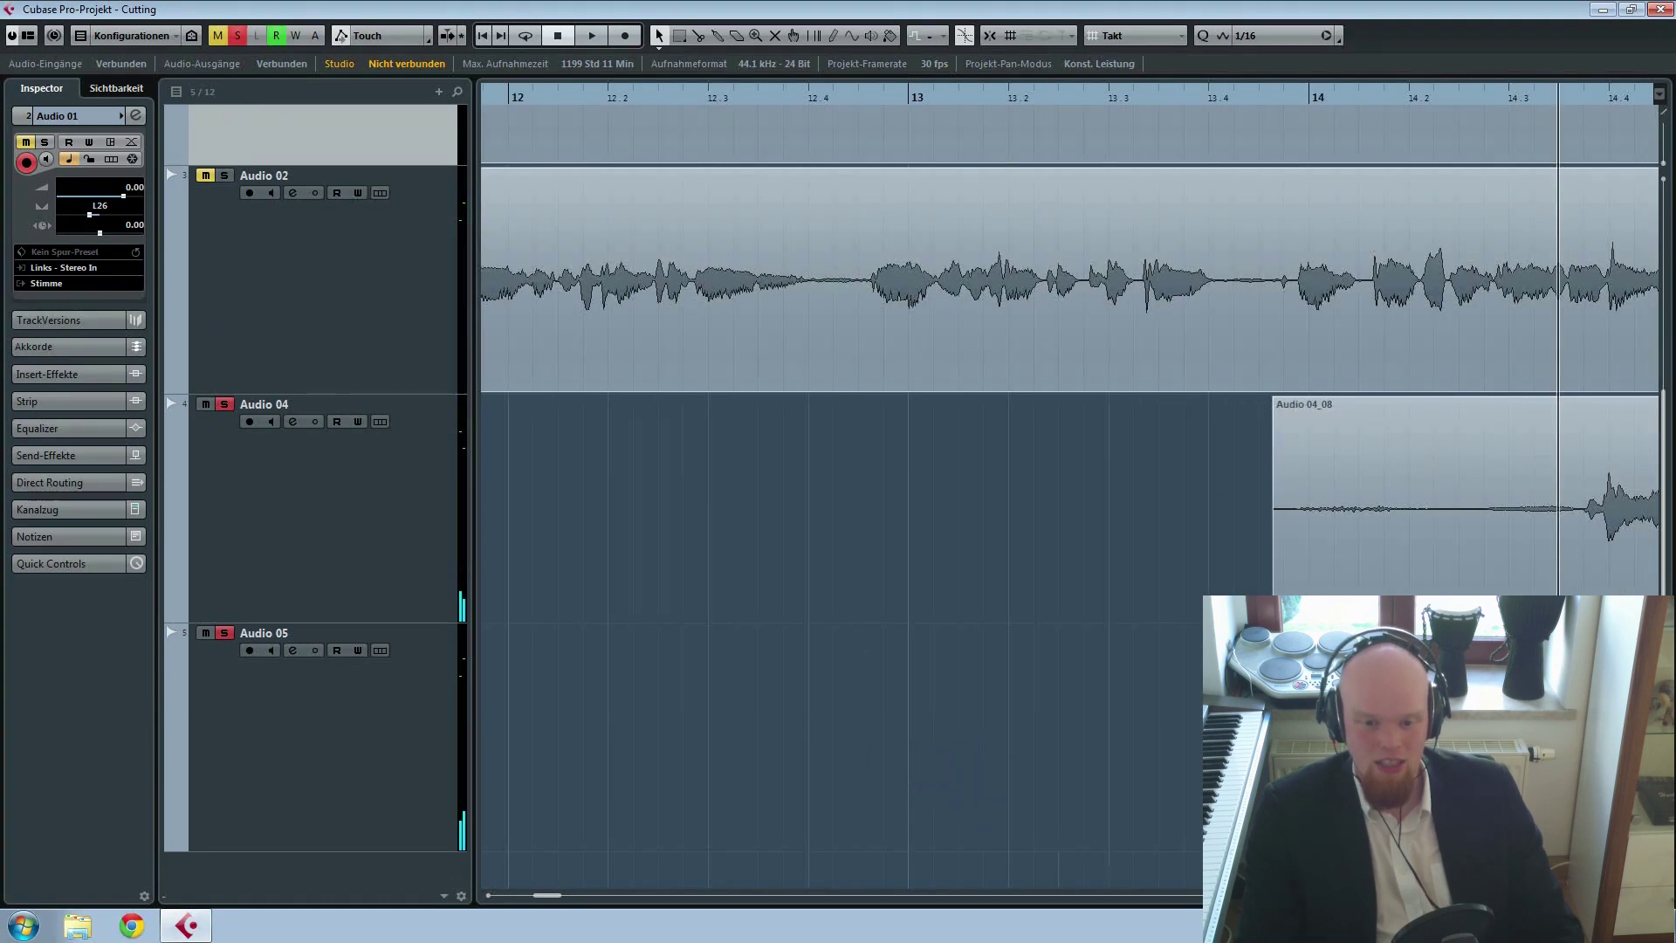
pyautogui.hscroll(15, 1069, 488)
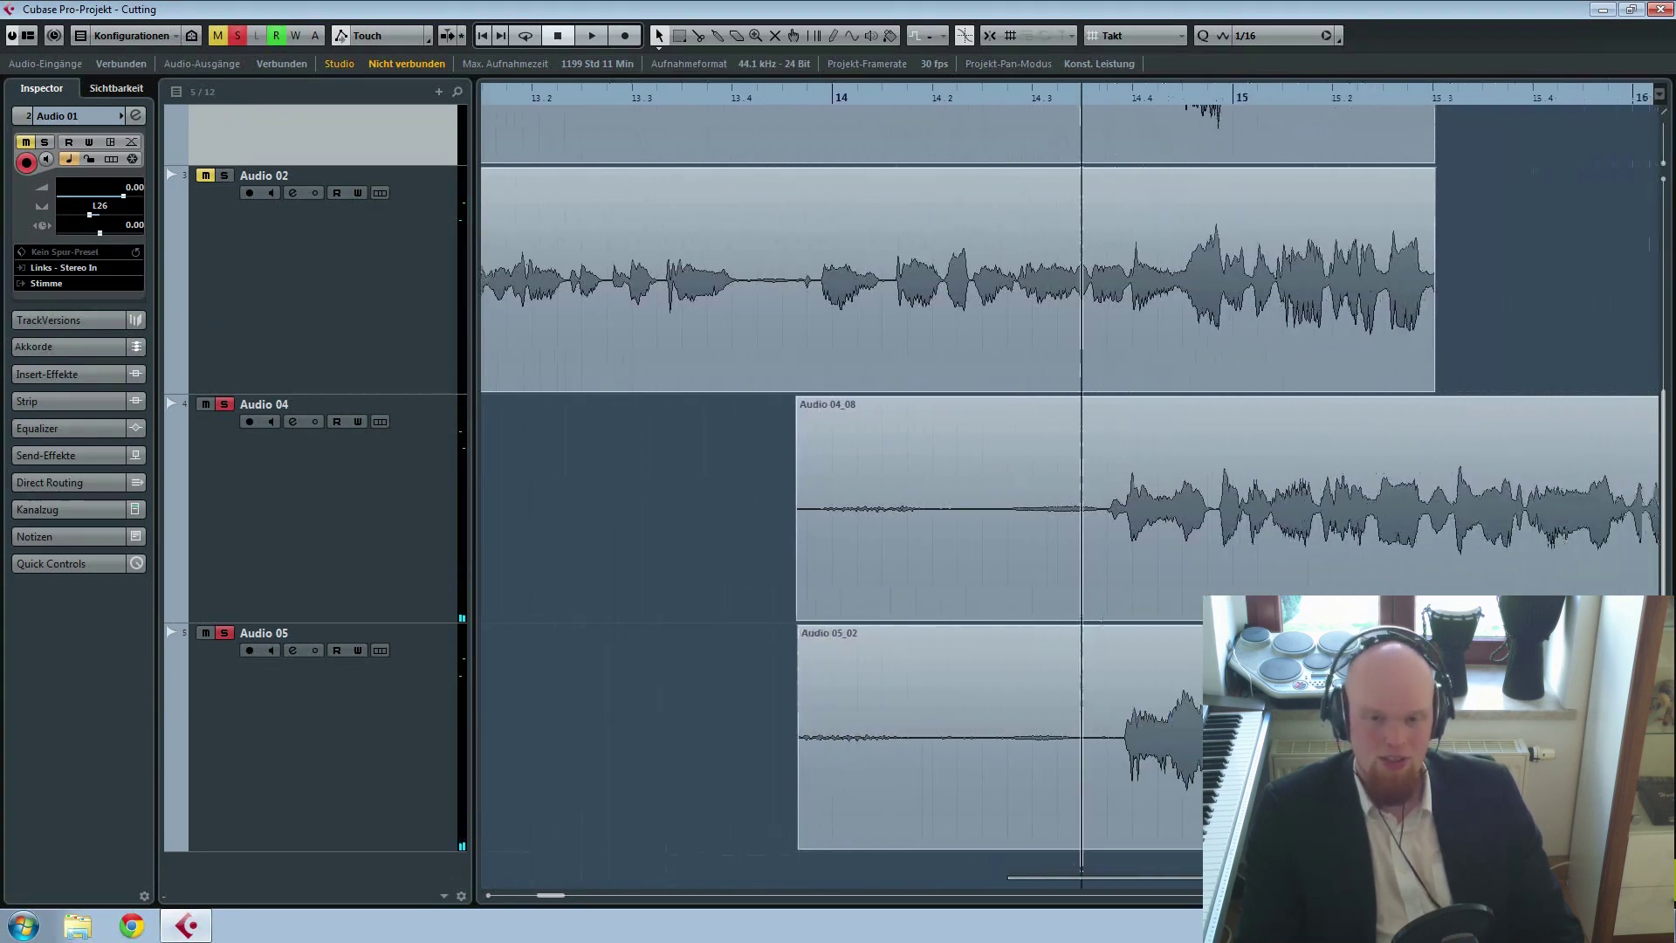
pyautogui.scroll(2, 1266, 742)
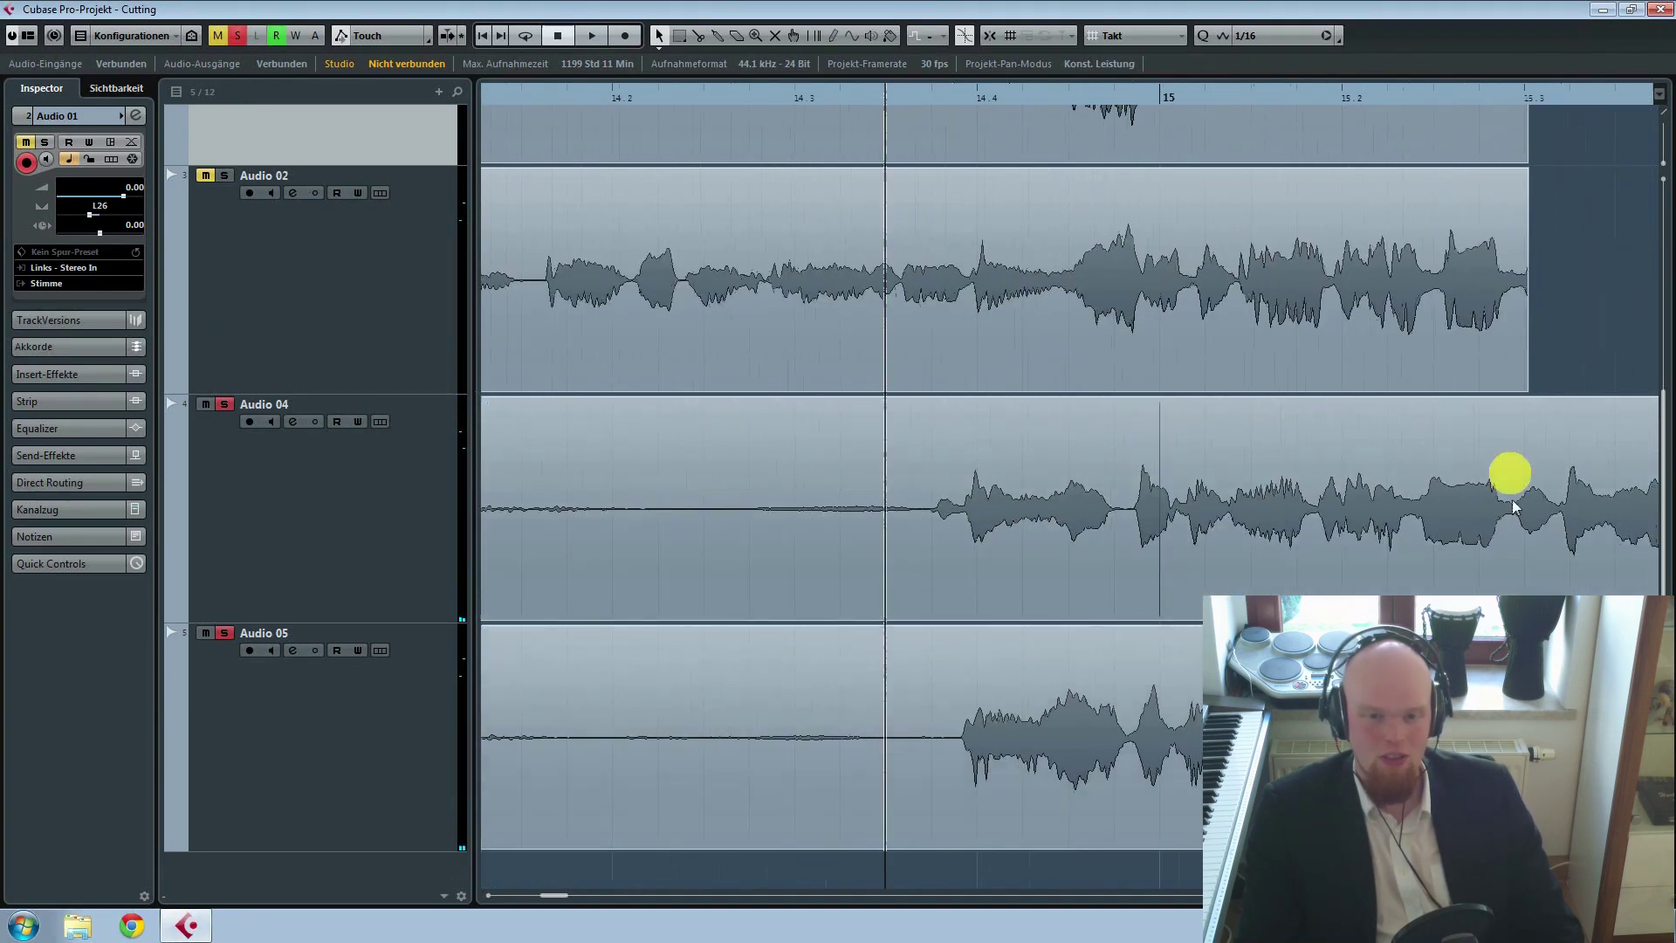
pyautogui.hscroll(1, 1563, 358)
pyautogui.scroll(2, 1397, 432)
pyautogui.scroll(-1, 1484, 472)
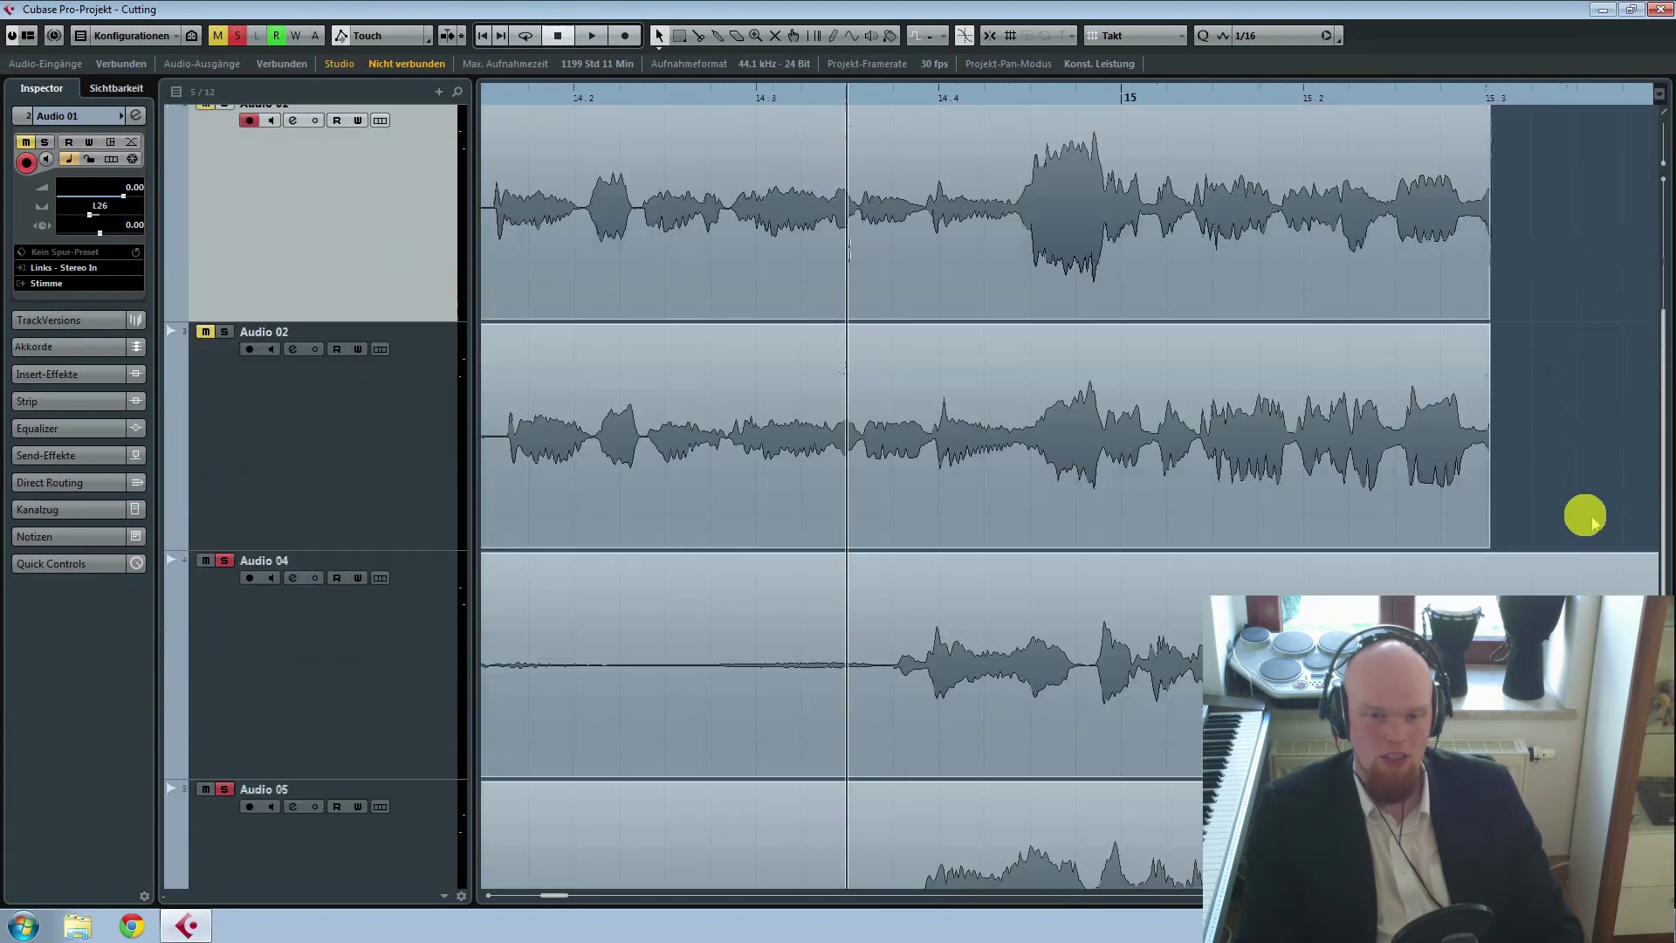
pyautogui.scroll(-1, 1563, 524)
pyautogui.scroll(1, 1531, 535)
pyautogui.click(1029, 98)
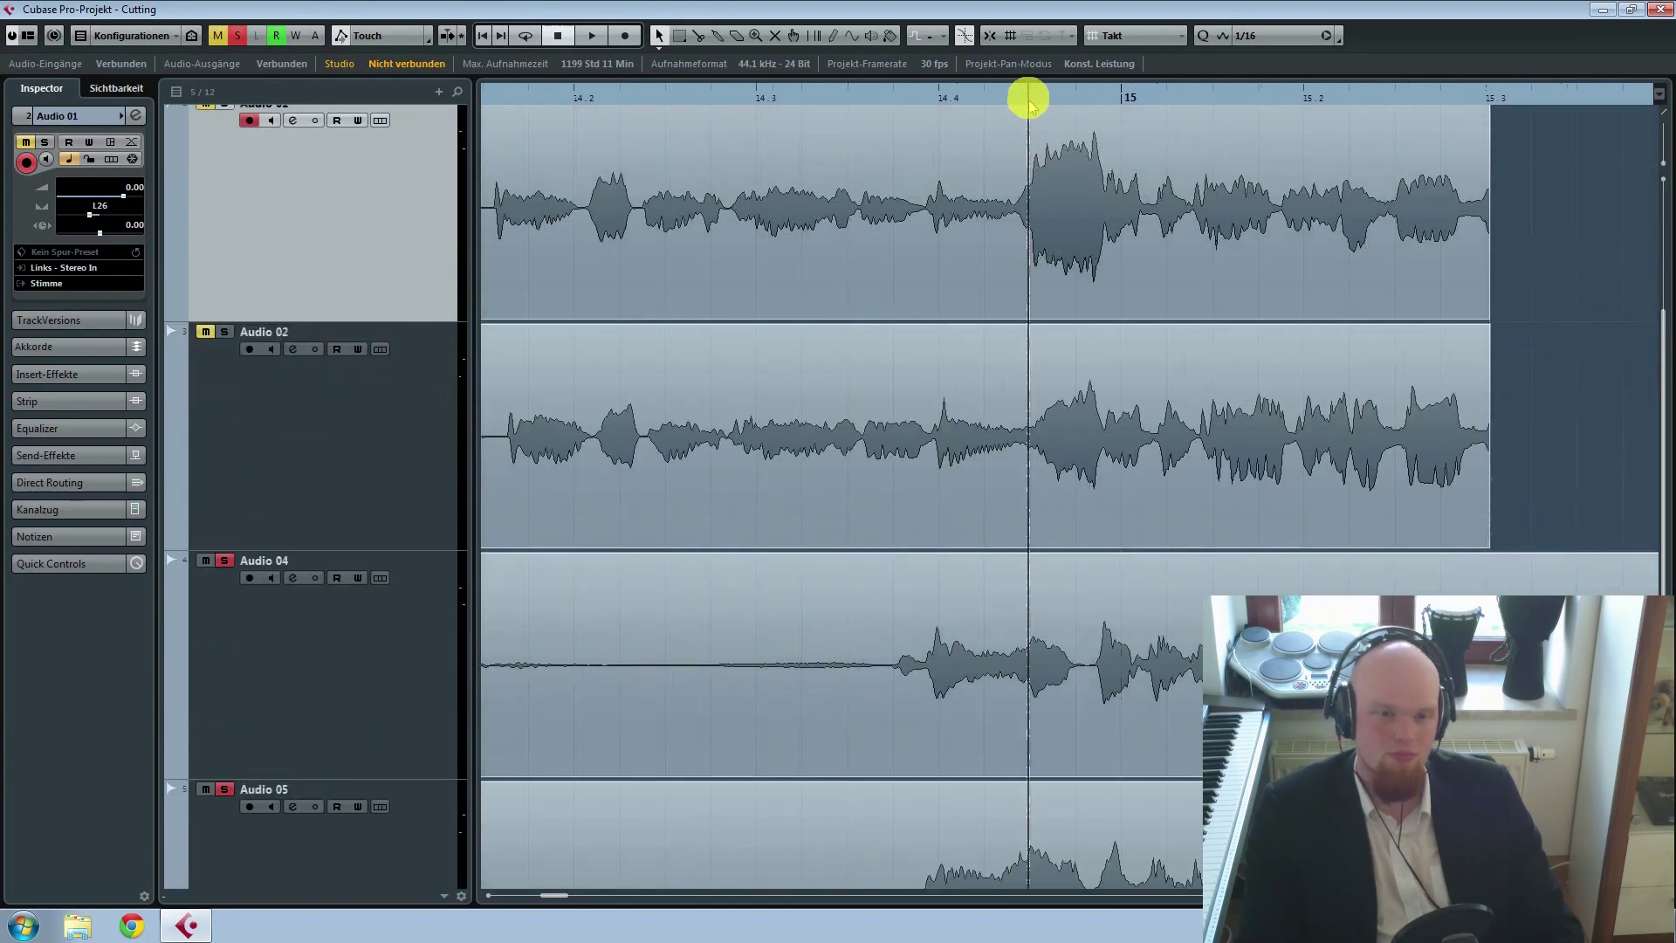
pyautogui.press('space')
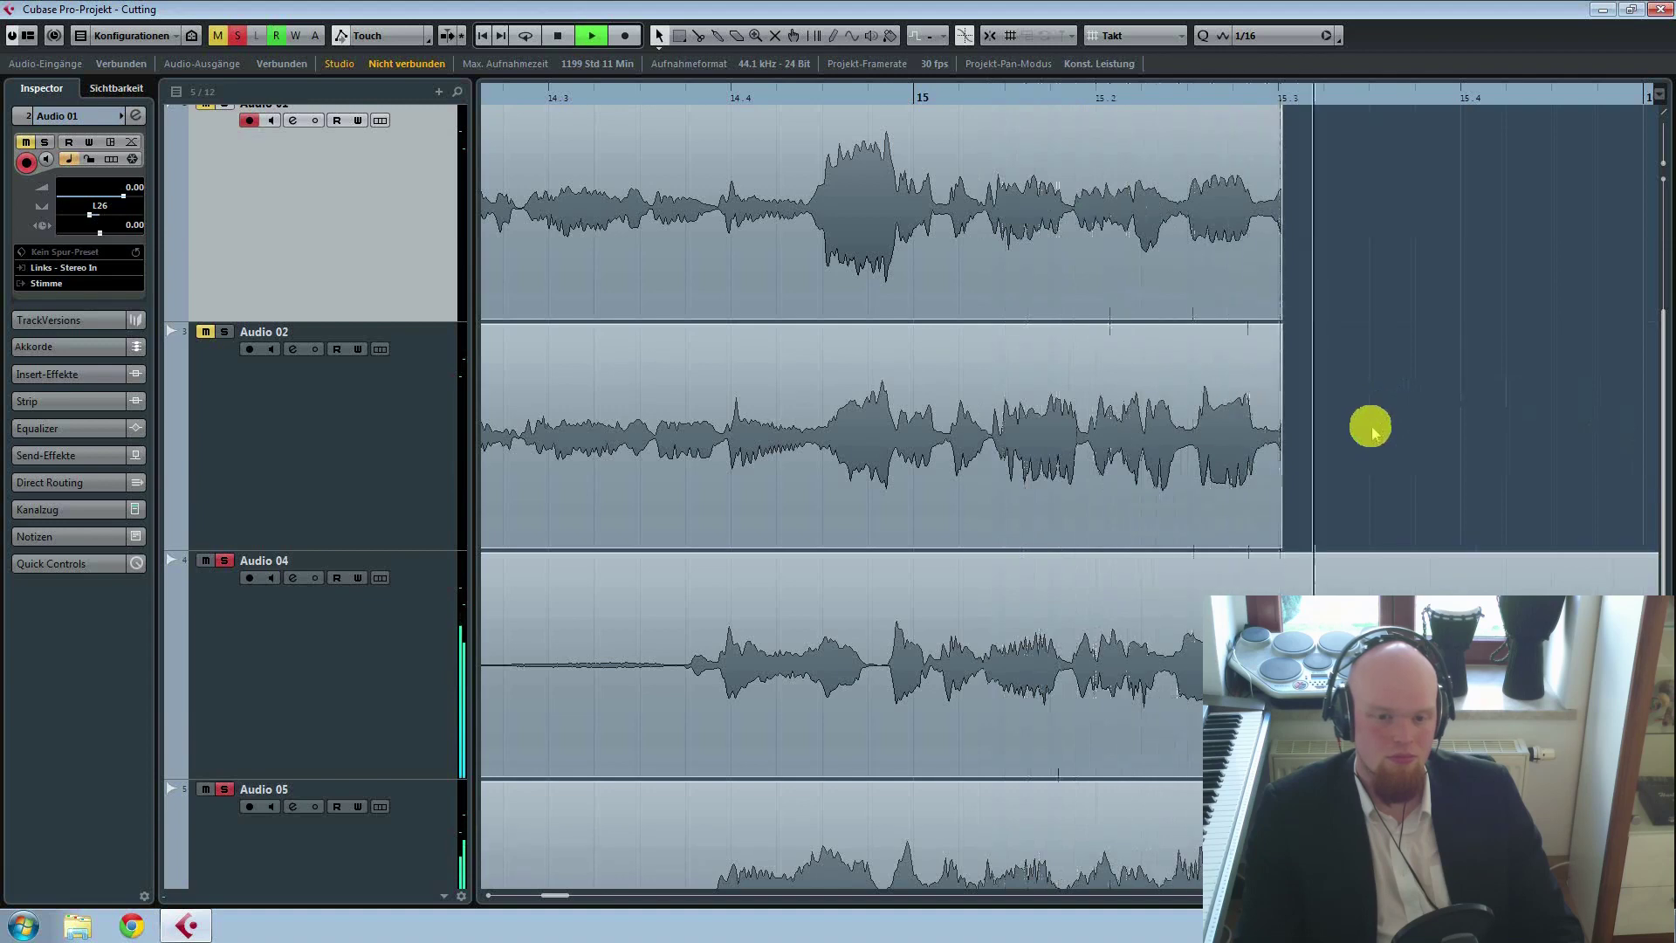
pyautogui.press('space')
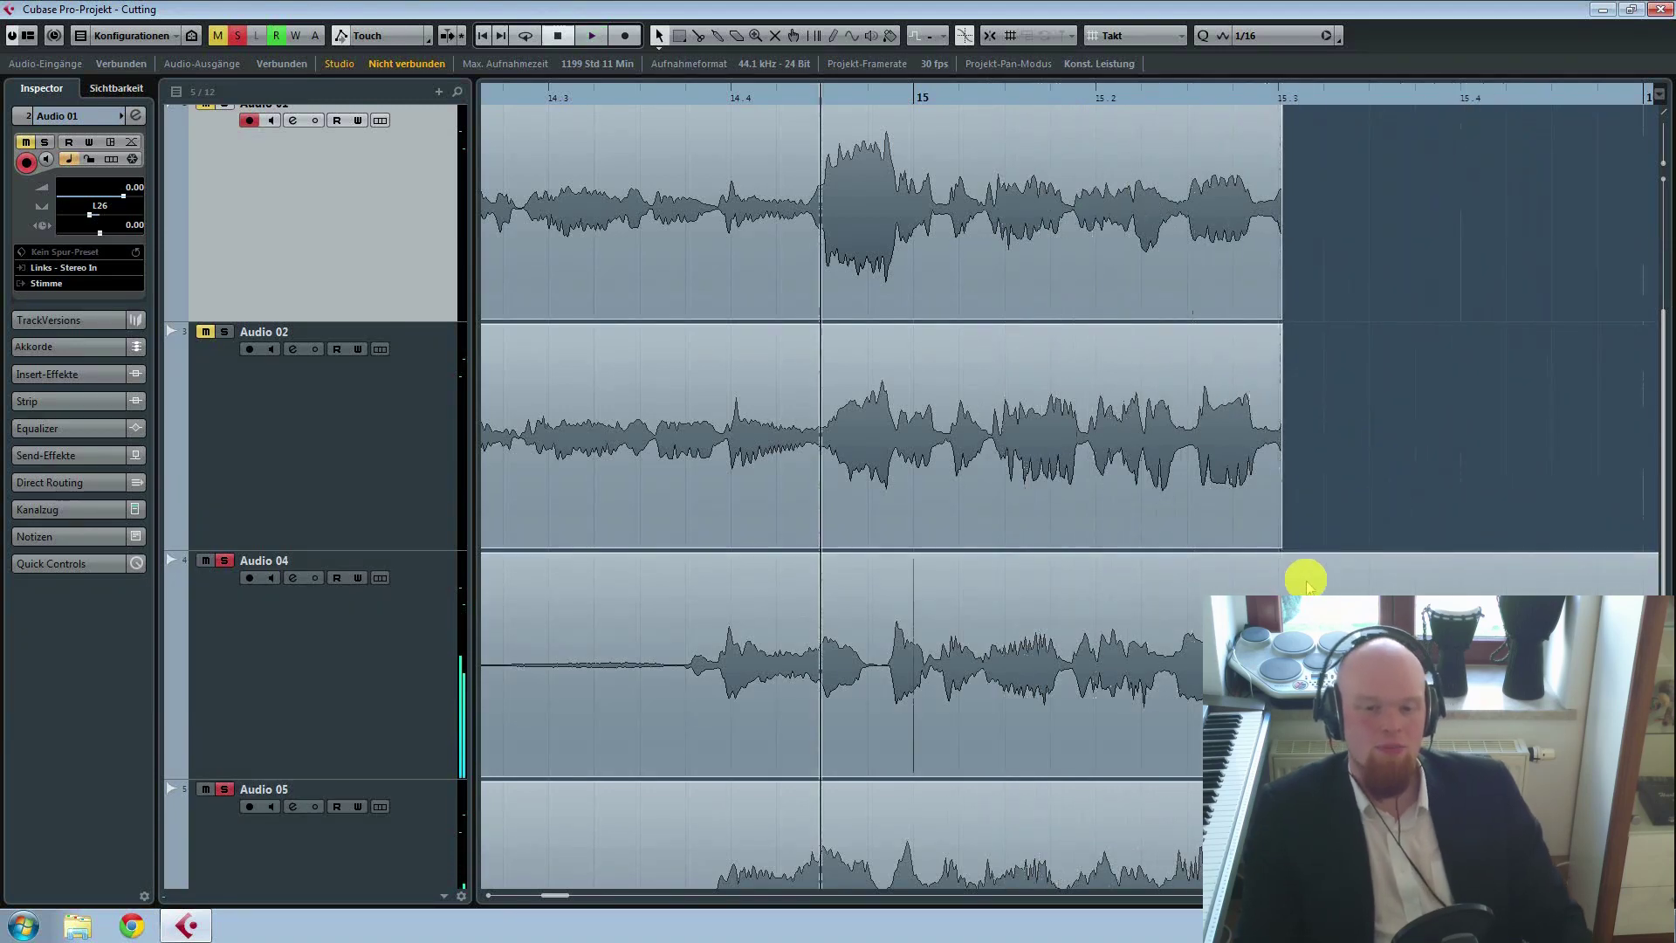
# Step: Place the playhead about halfway between beats 15.2 and 15.3 and briefly play Audio 04 and Audio 05 from there
pyautogui.click(1201, 664)
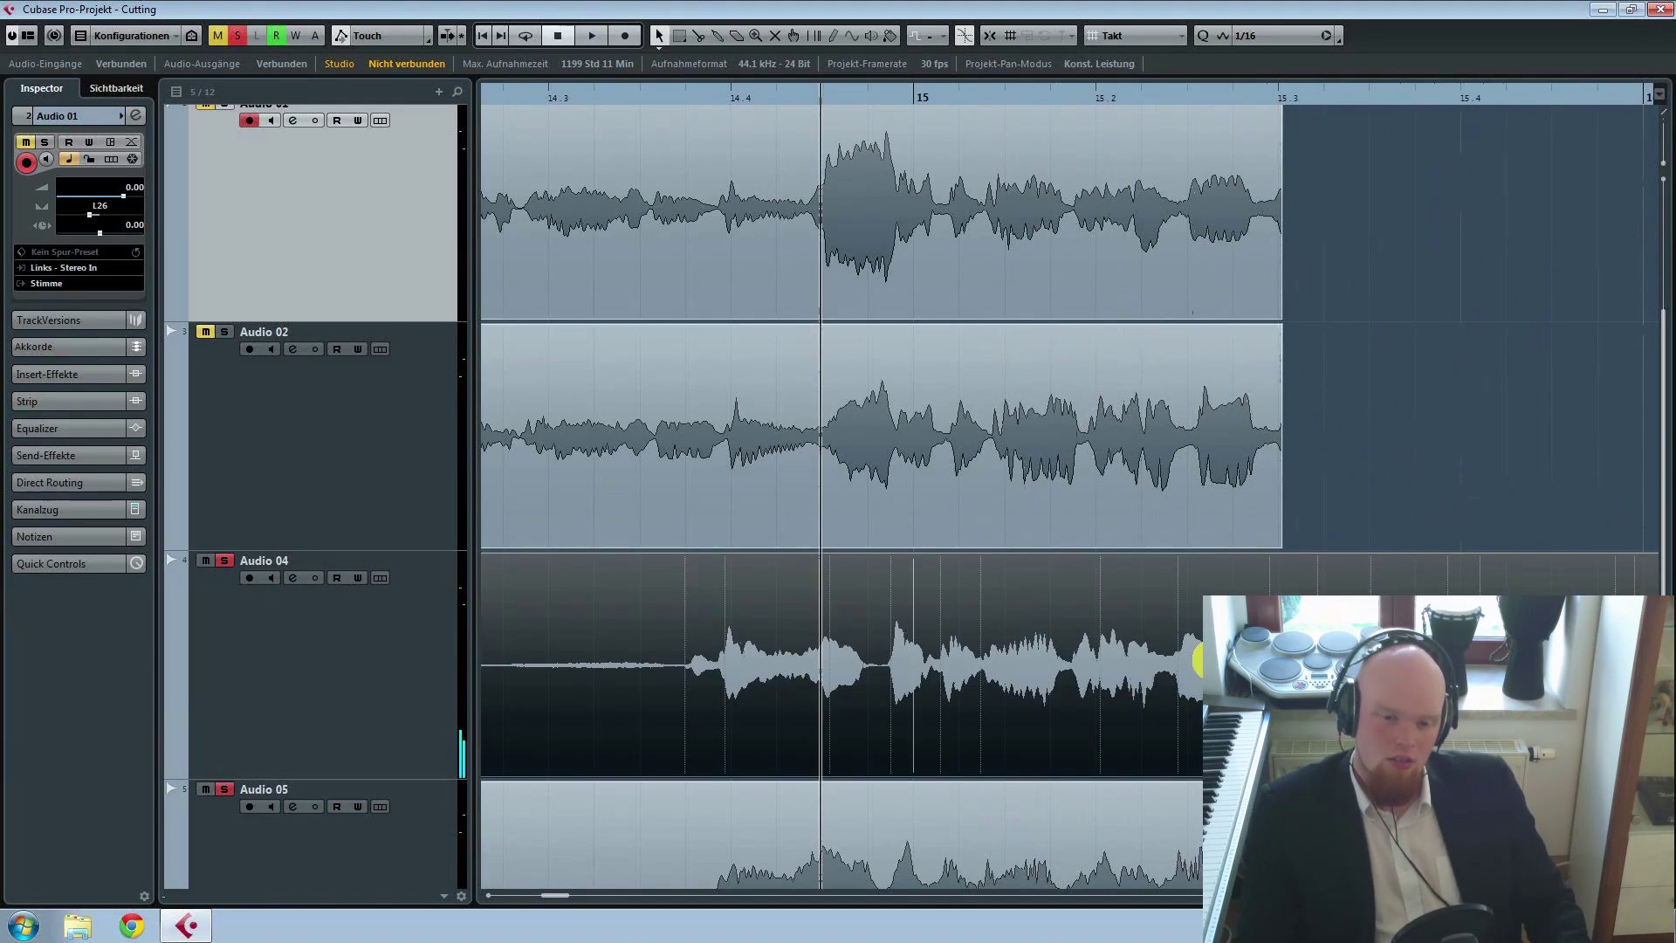
pyautogui.click(1181, 93)
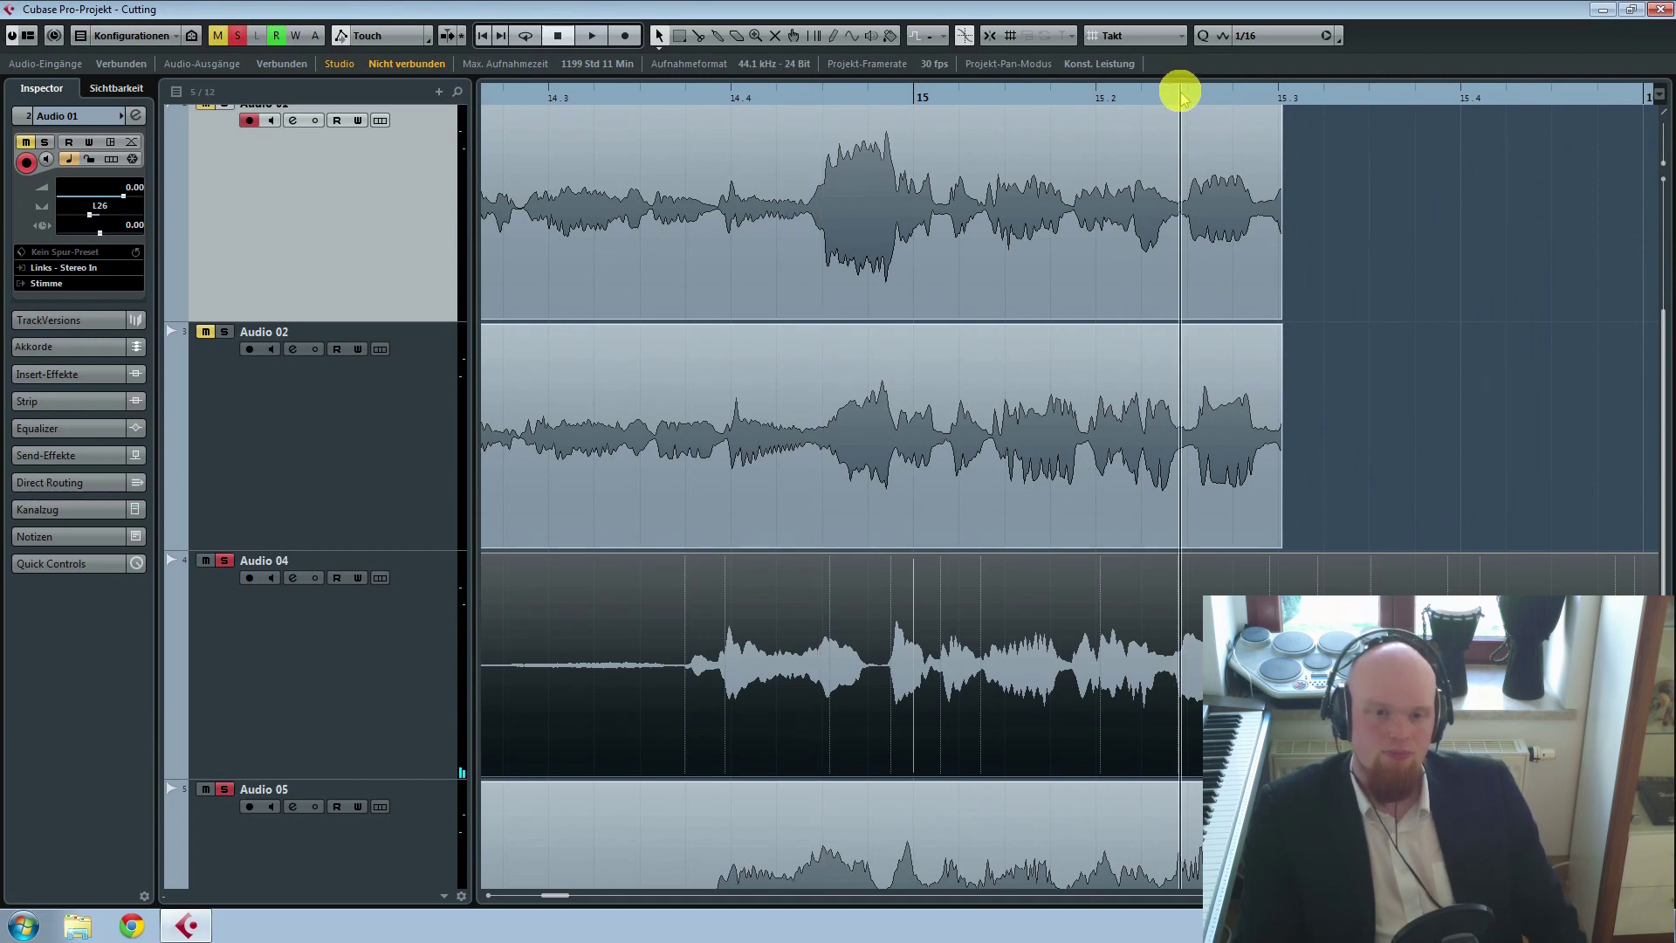
pyautogui.press('space')
pyautogui.press('space')
pyautogui.click(1396, 411)
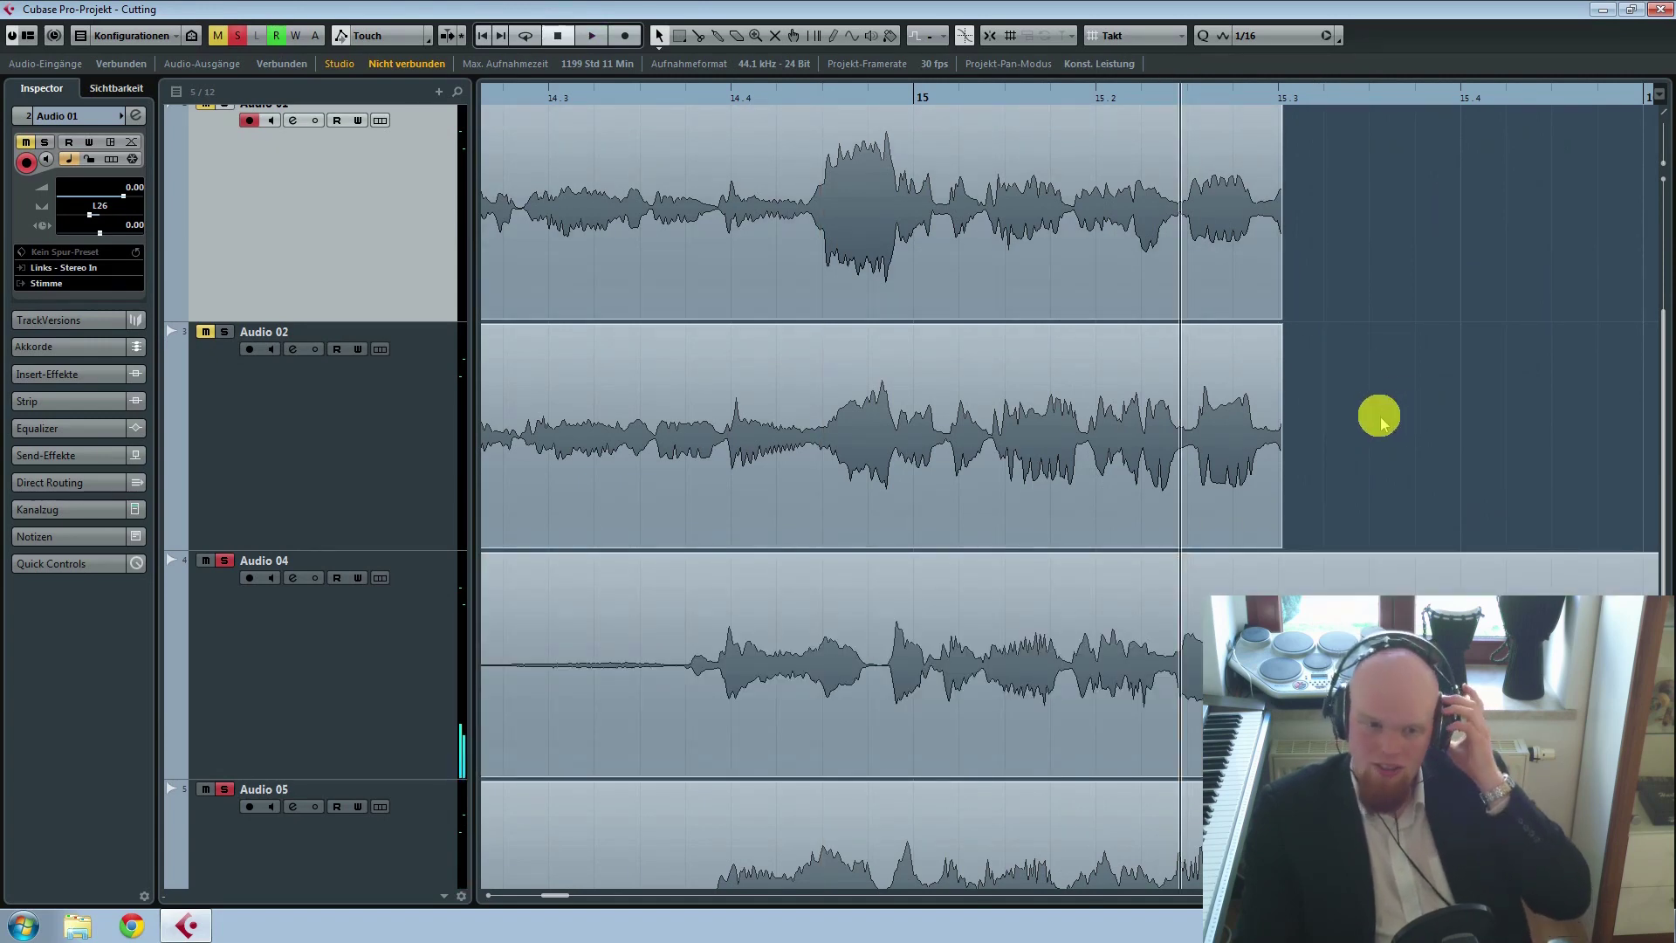
# Step: Compare the waveforms of Audio 01, Audio 02, Audio 04 and Audio 05 between beats 15.2 and 15.3
pyautogui.scroll(1, 1231, 615)
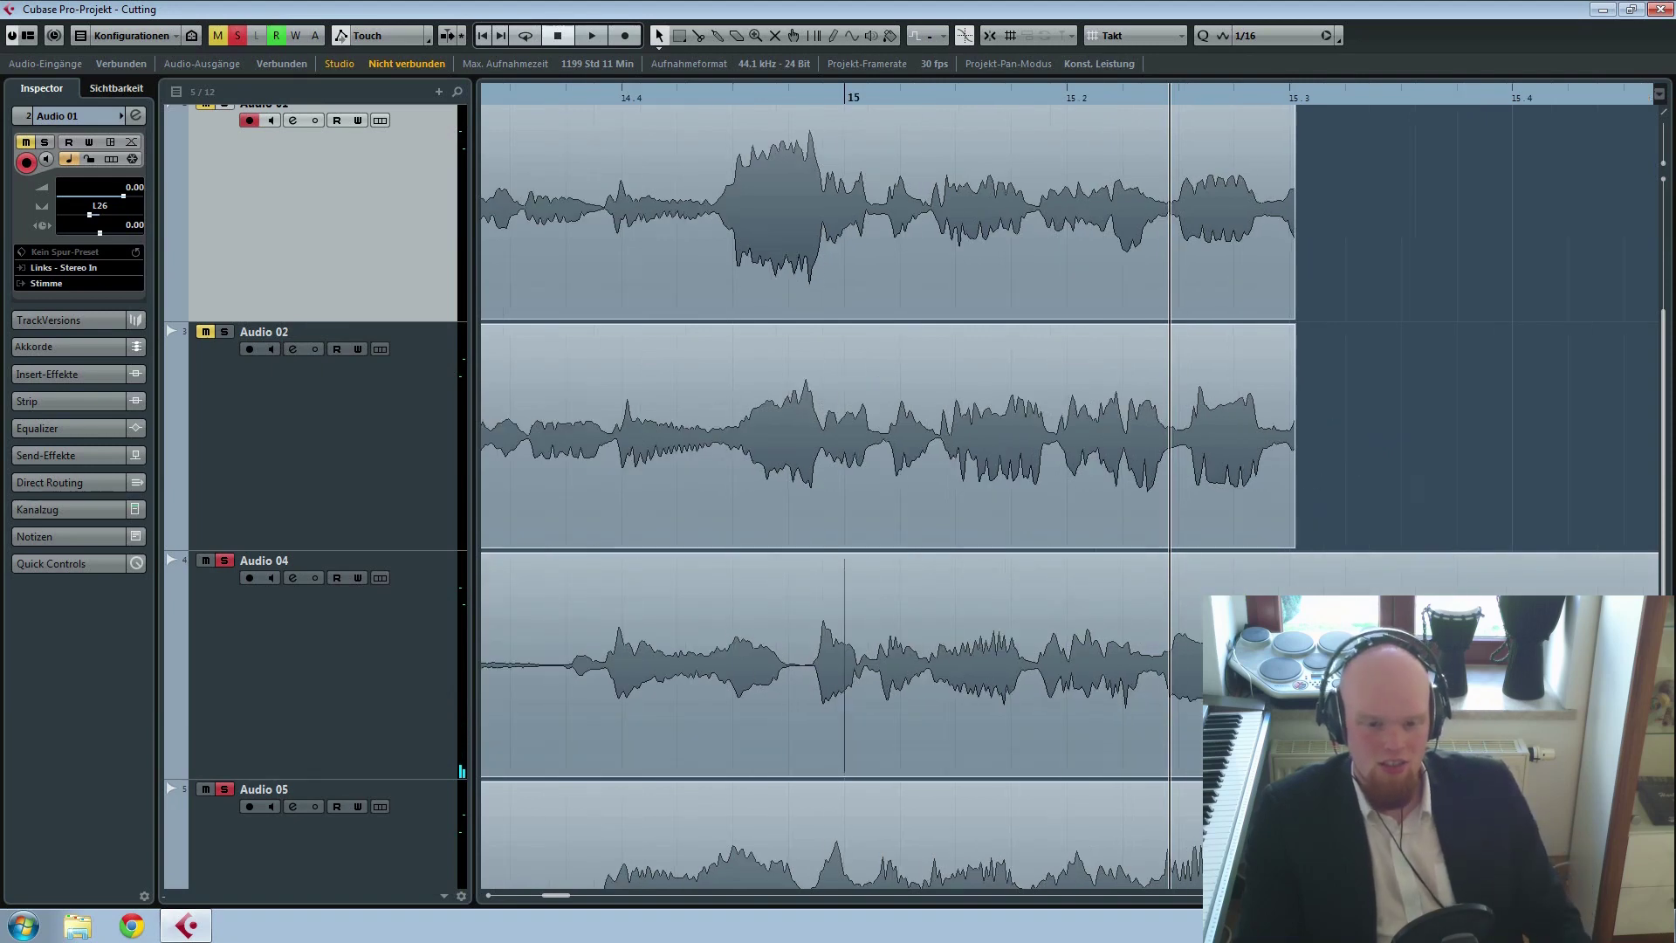
pyautogui.scroll(1, 1222, 602)
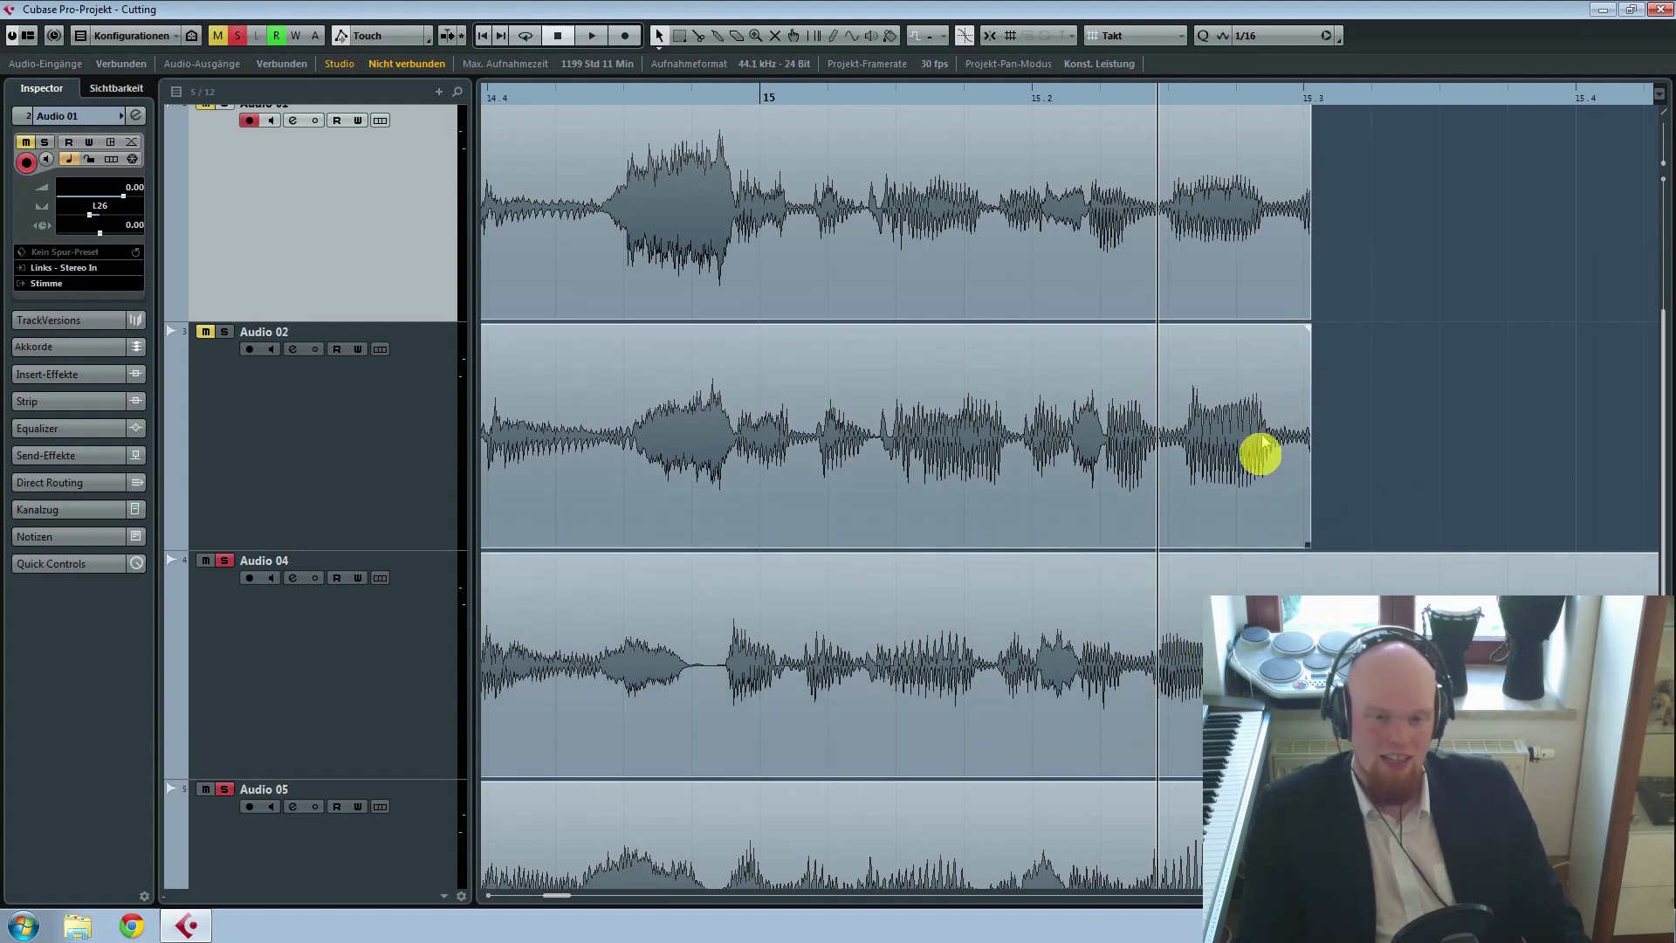
pyautogui.click(1223, 195)
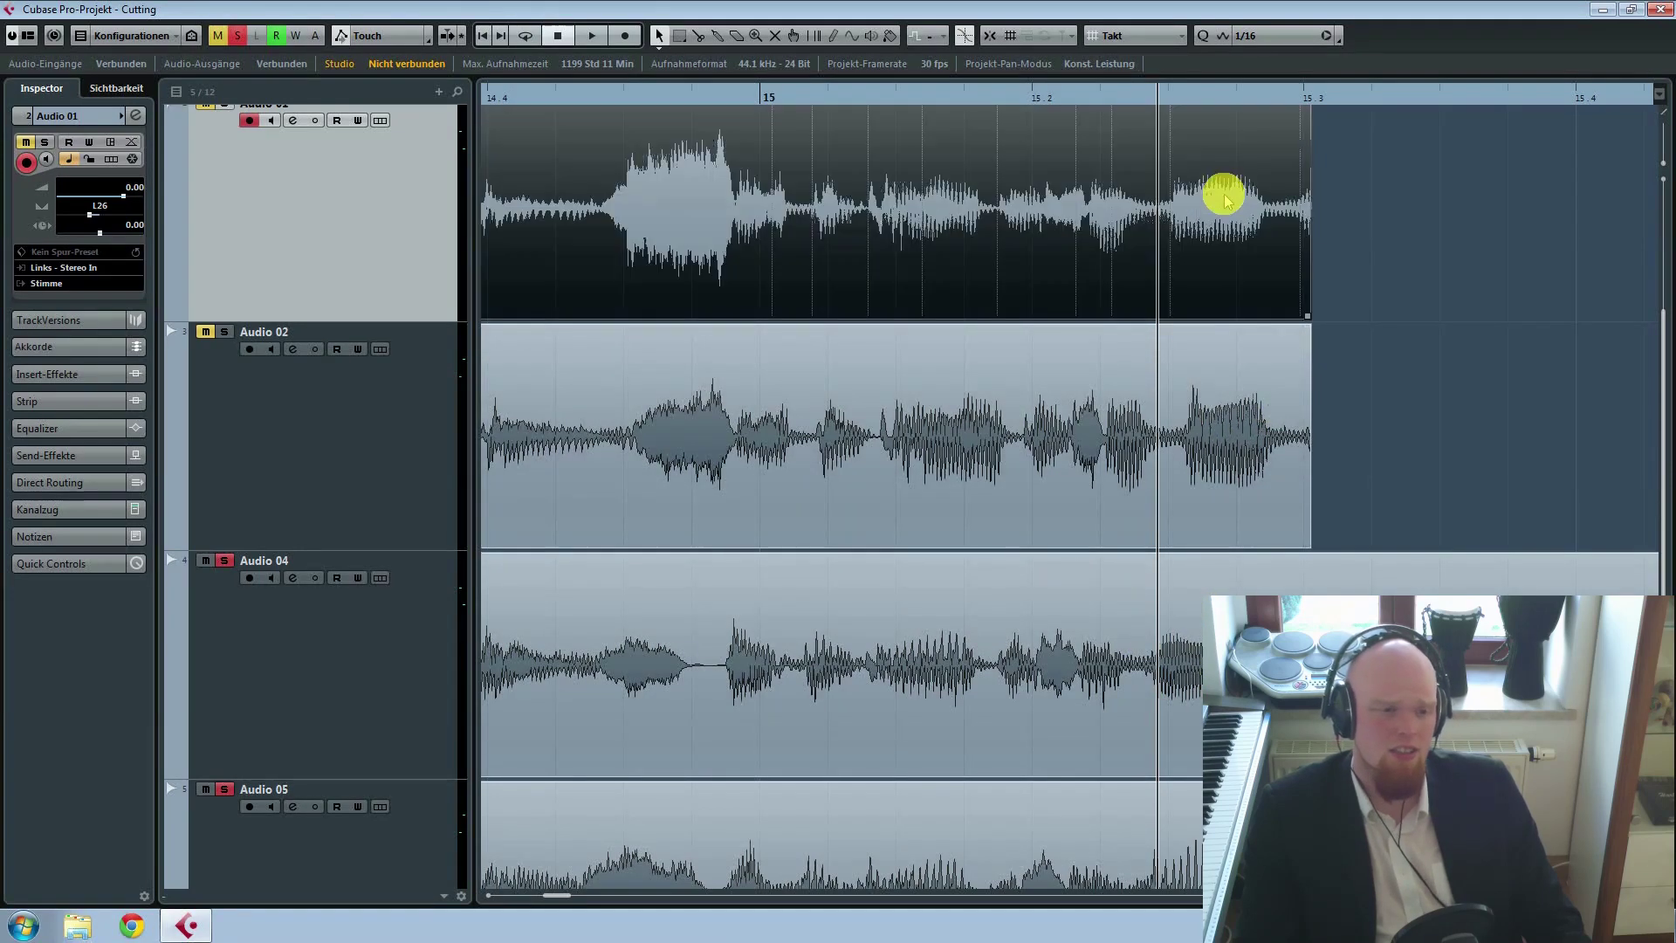
pyautogui.click(1234, 367)
pyautogui.click(1196, 676)
pyautogui.click(1198, 825)
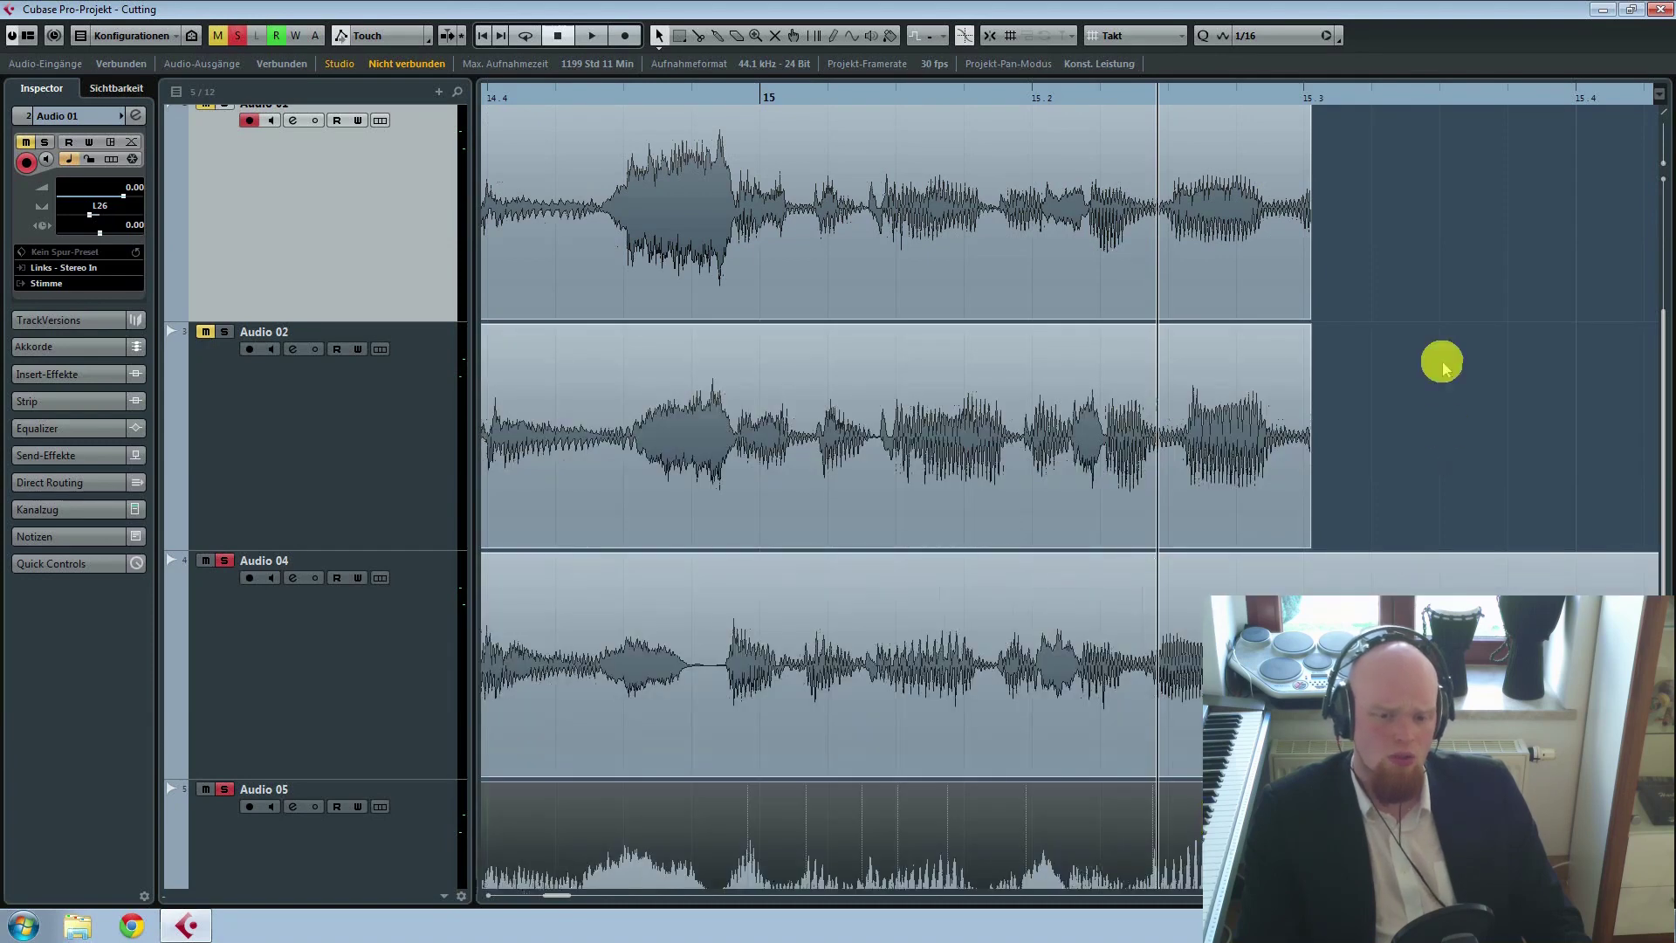
pyautogui.click(1445, 367)
pyautogui.scroll(-1, 1433, 478)
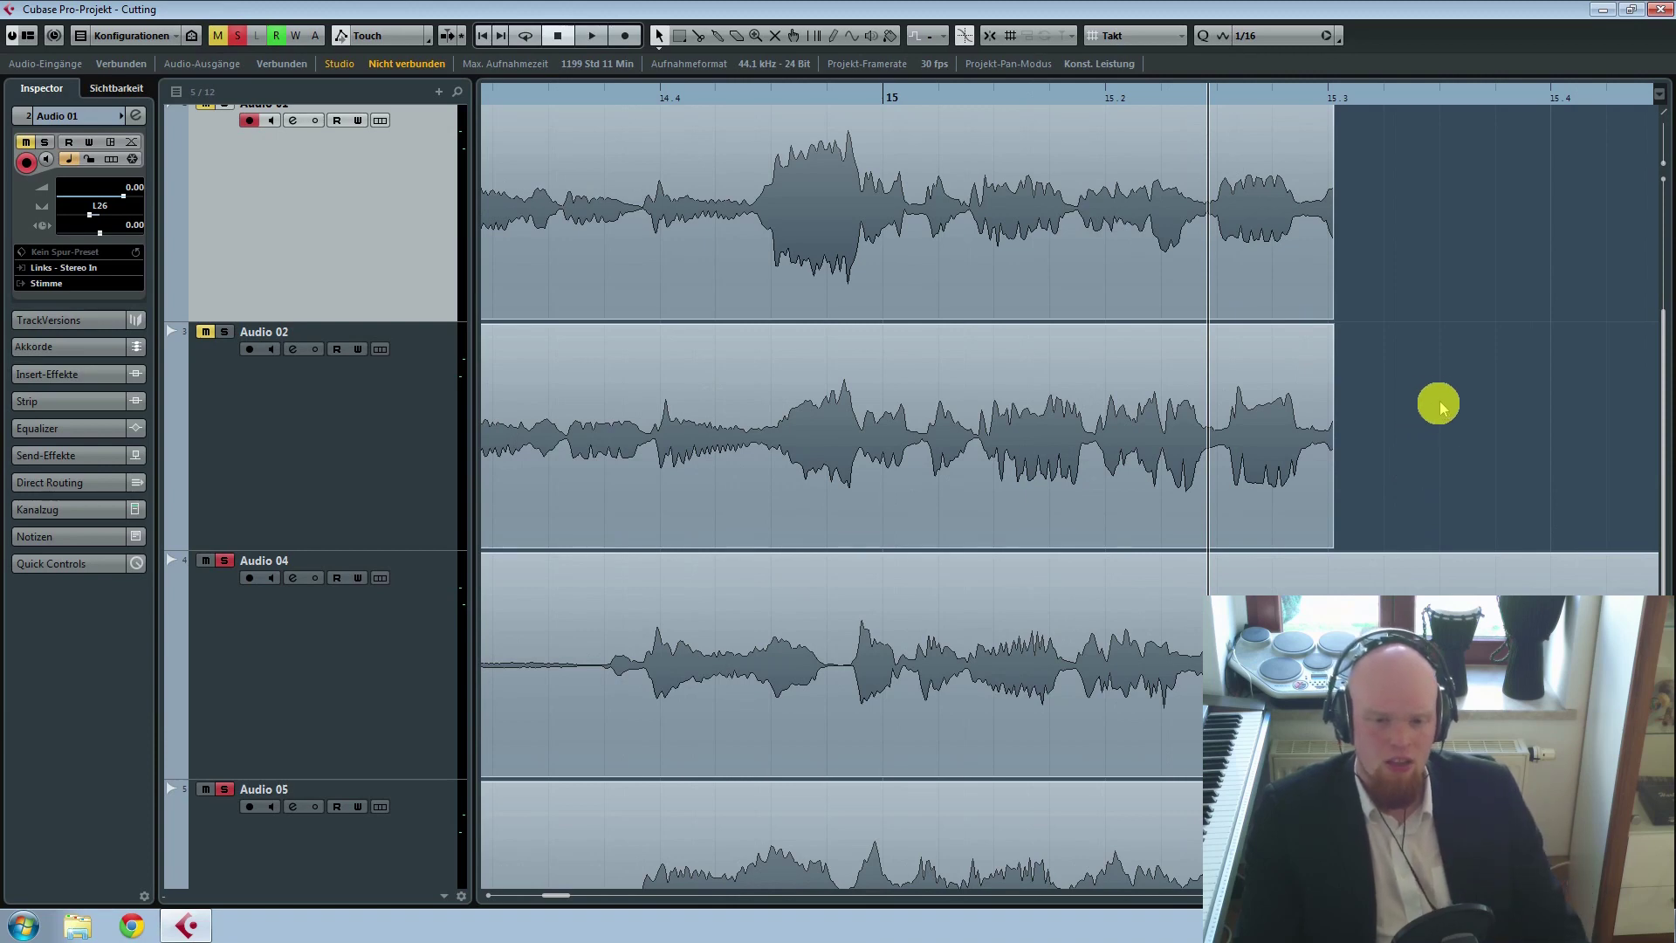
pyautogui.scroll(2, 1645, 421)
pyautogui.scroll(1, 1030, 621)
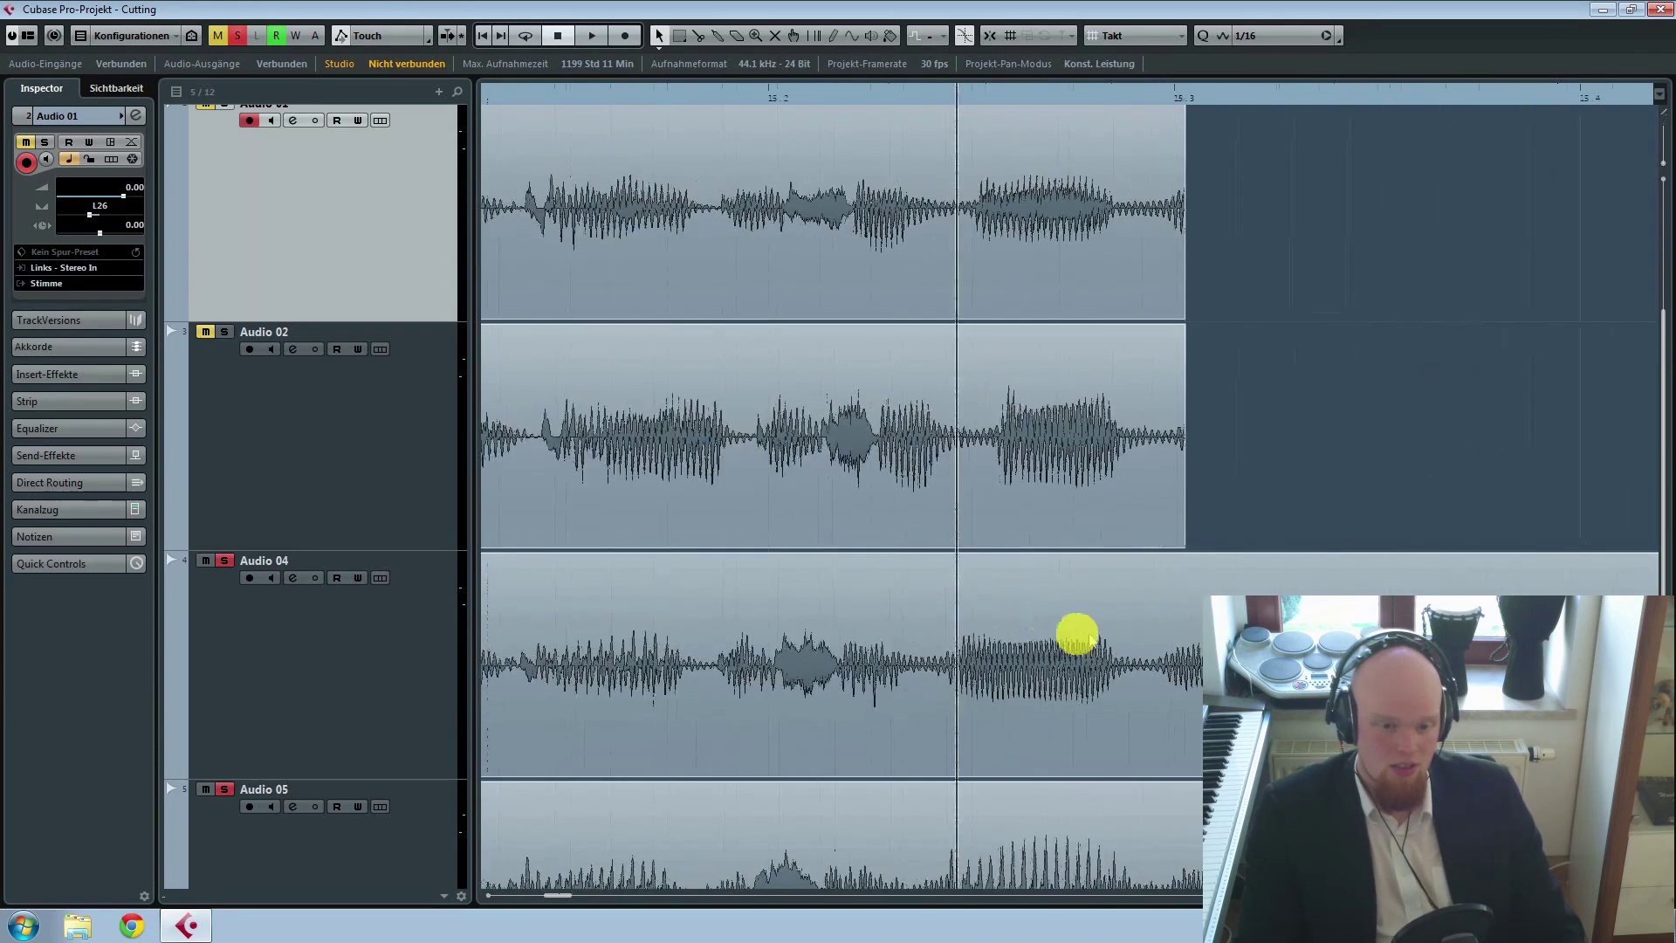
pyautogui.scroll(-3, 1323, 485)
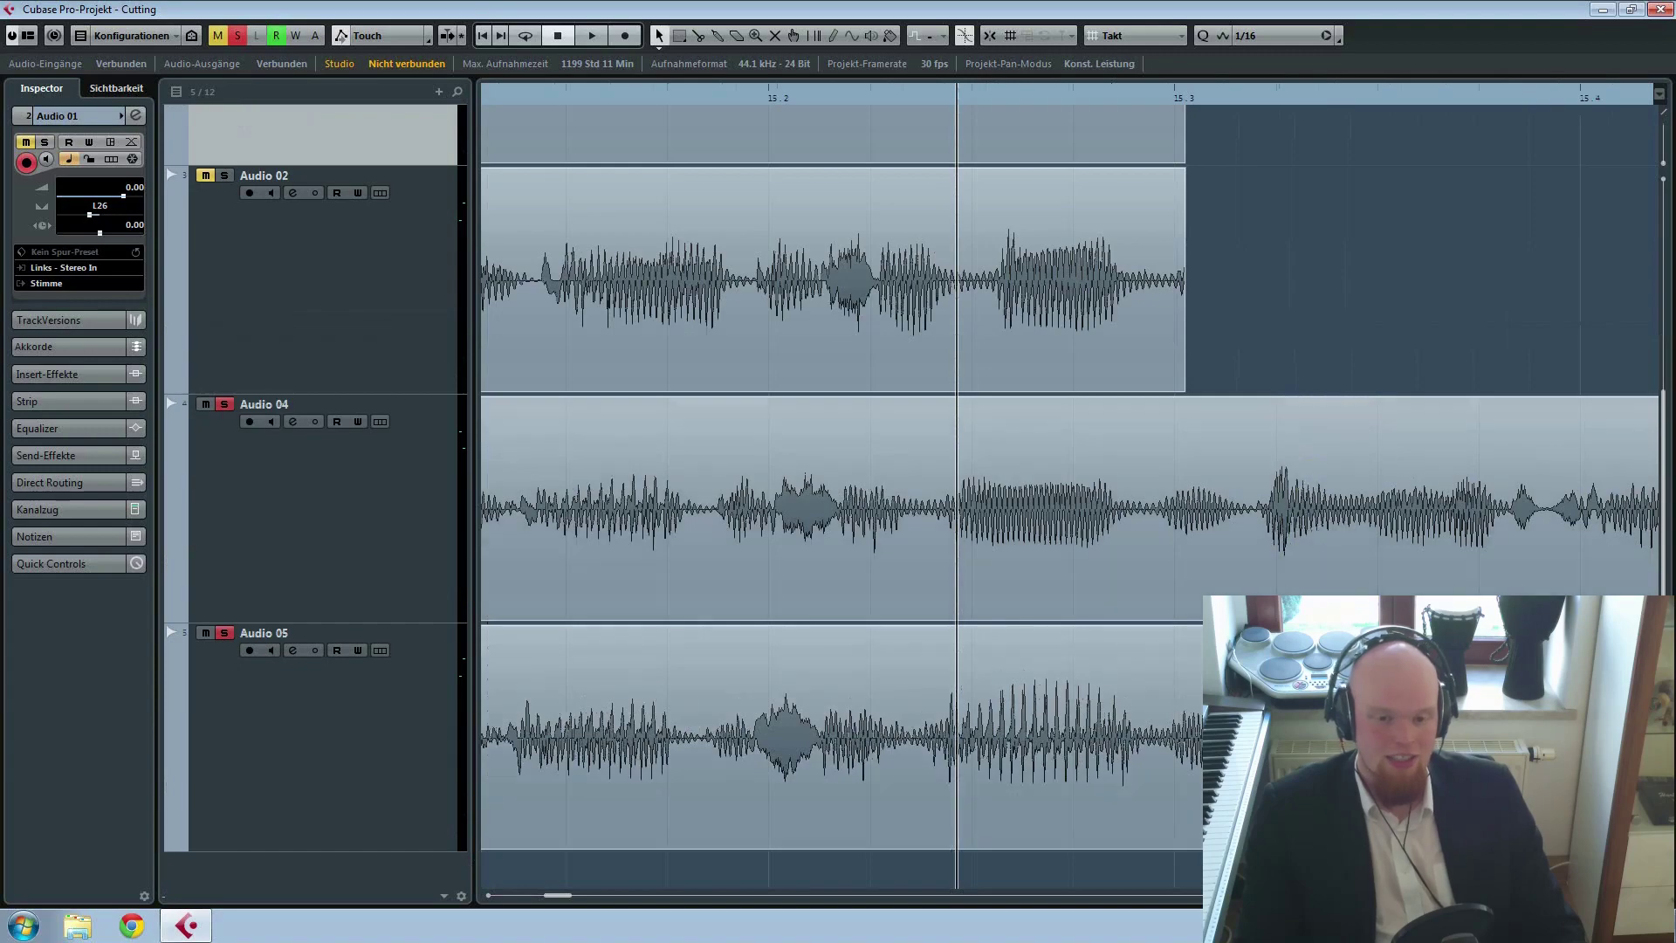
# Step: Select the Audio 04 and Audio 05 events, compare them with the end of Audio 02, and deselect them
pyautogui.moveTo(1265, 487); pyautogui.dragTo(1259, 452)
pyautogui.moveTo(1148, 522); pyautogui.dragTo(1181, 528)
pyautogui.scroll(-4, 1423, 515)
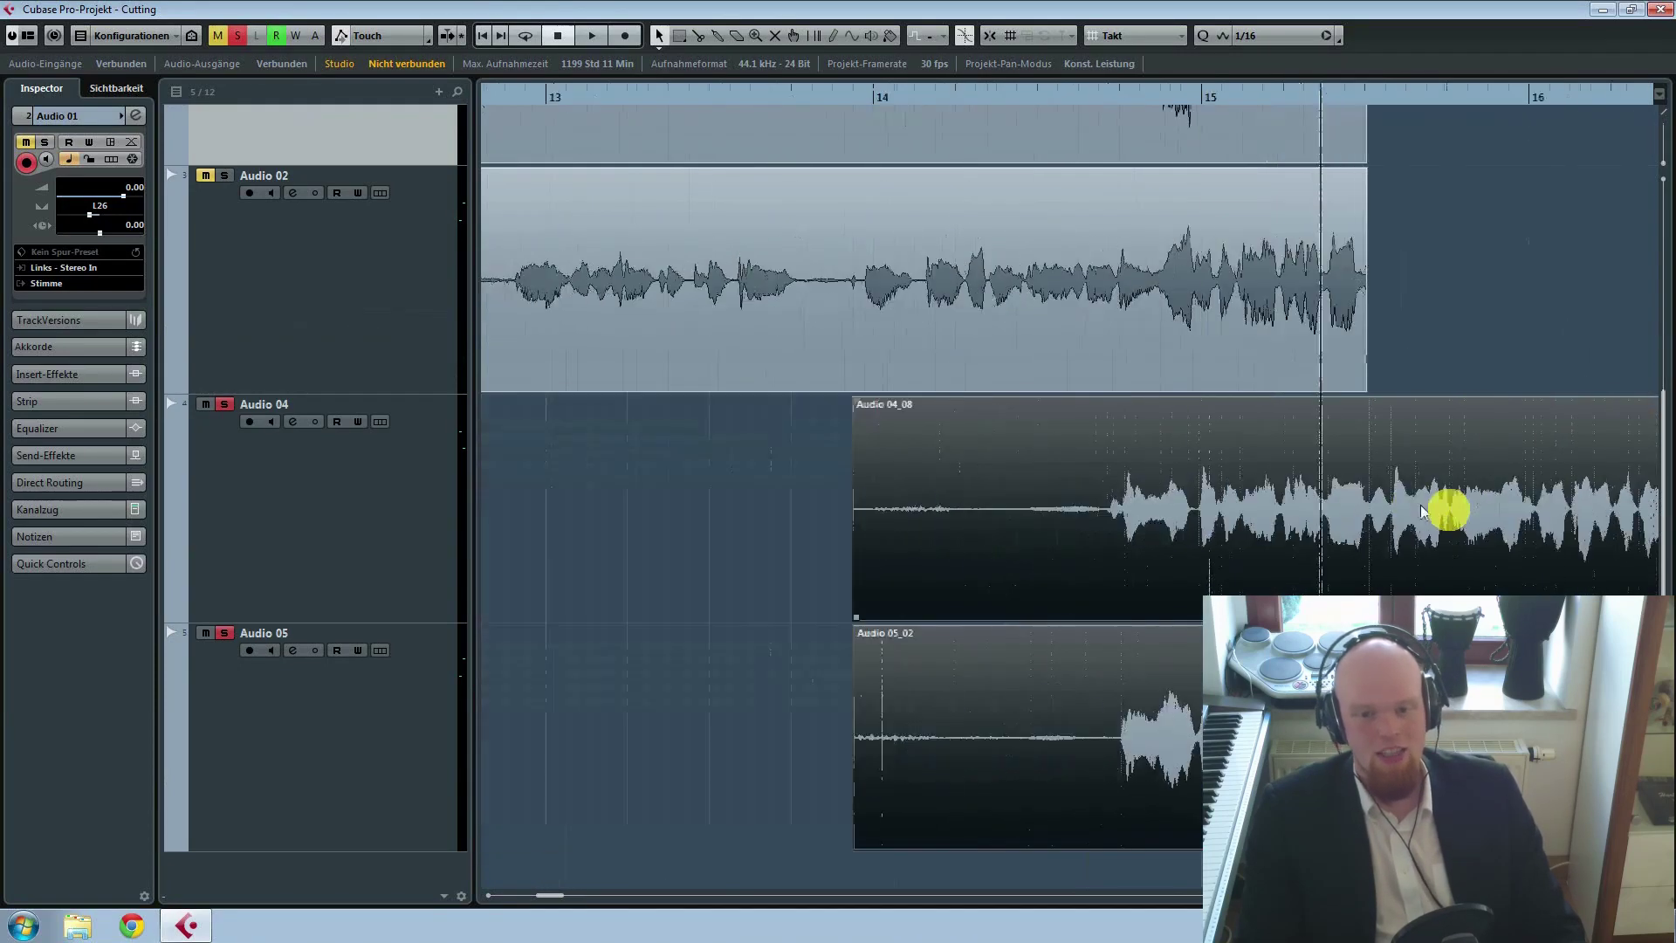
pyautogui.hotkey('ctrl', 'z')
pyautogui.hotkey('ctrl', 'z')
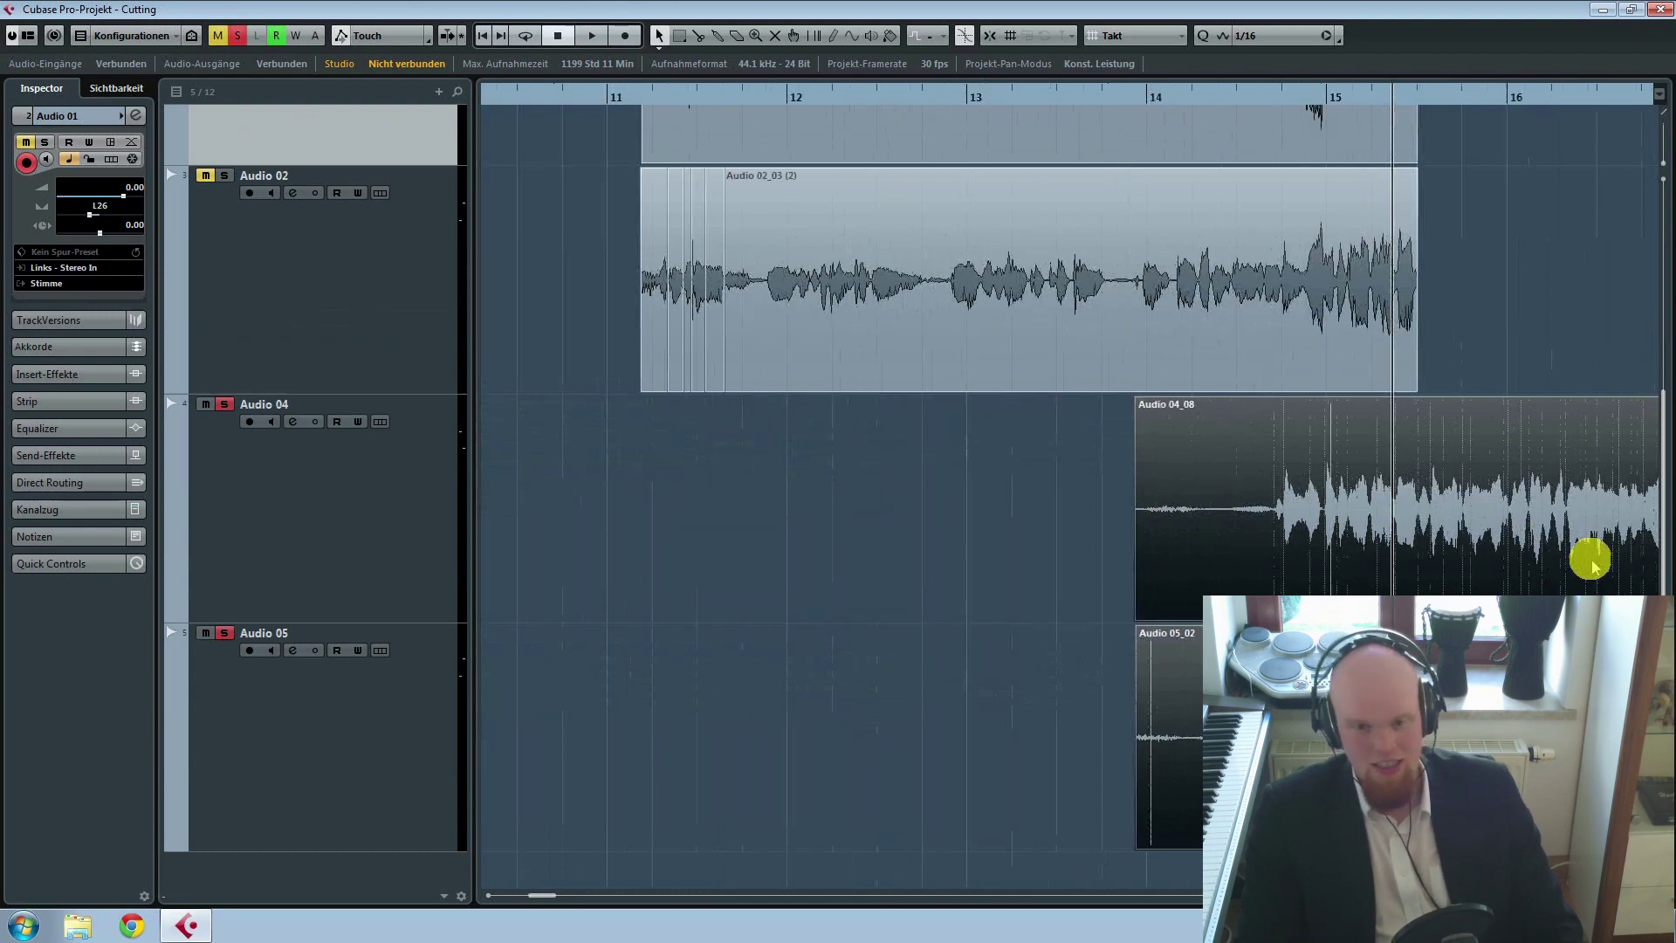
pyautogui.scroll(4, 1431, 515)
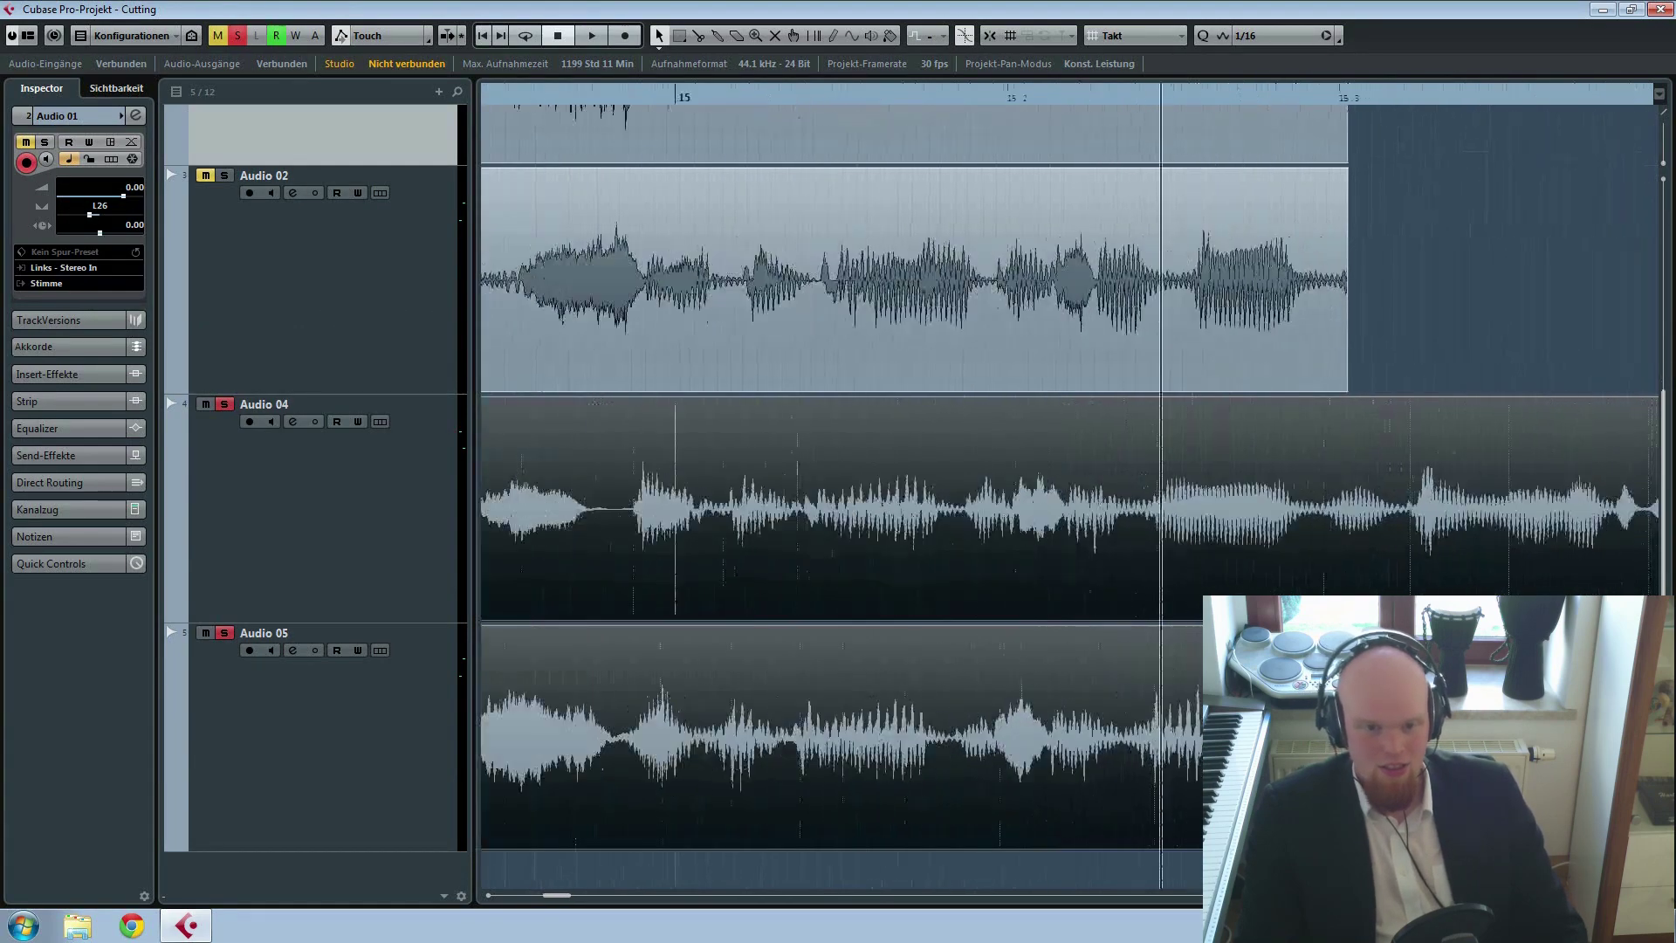
pyautogui.moveTo(1496, 321); pyautogui.dragTo(1467, 302)
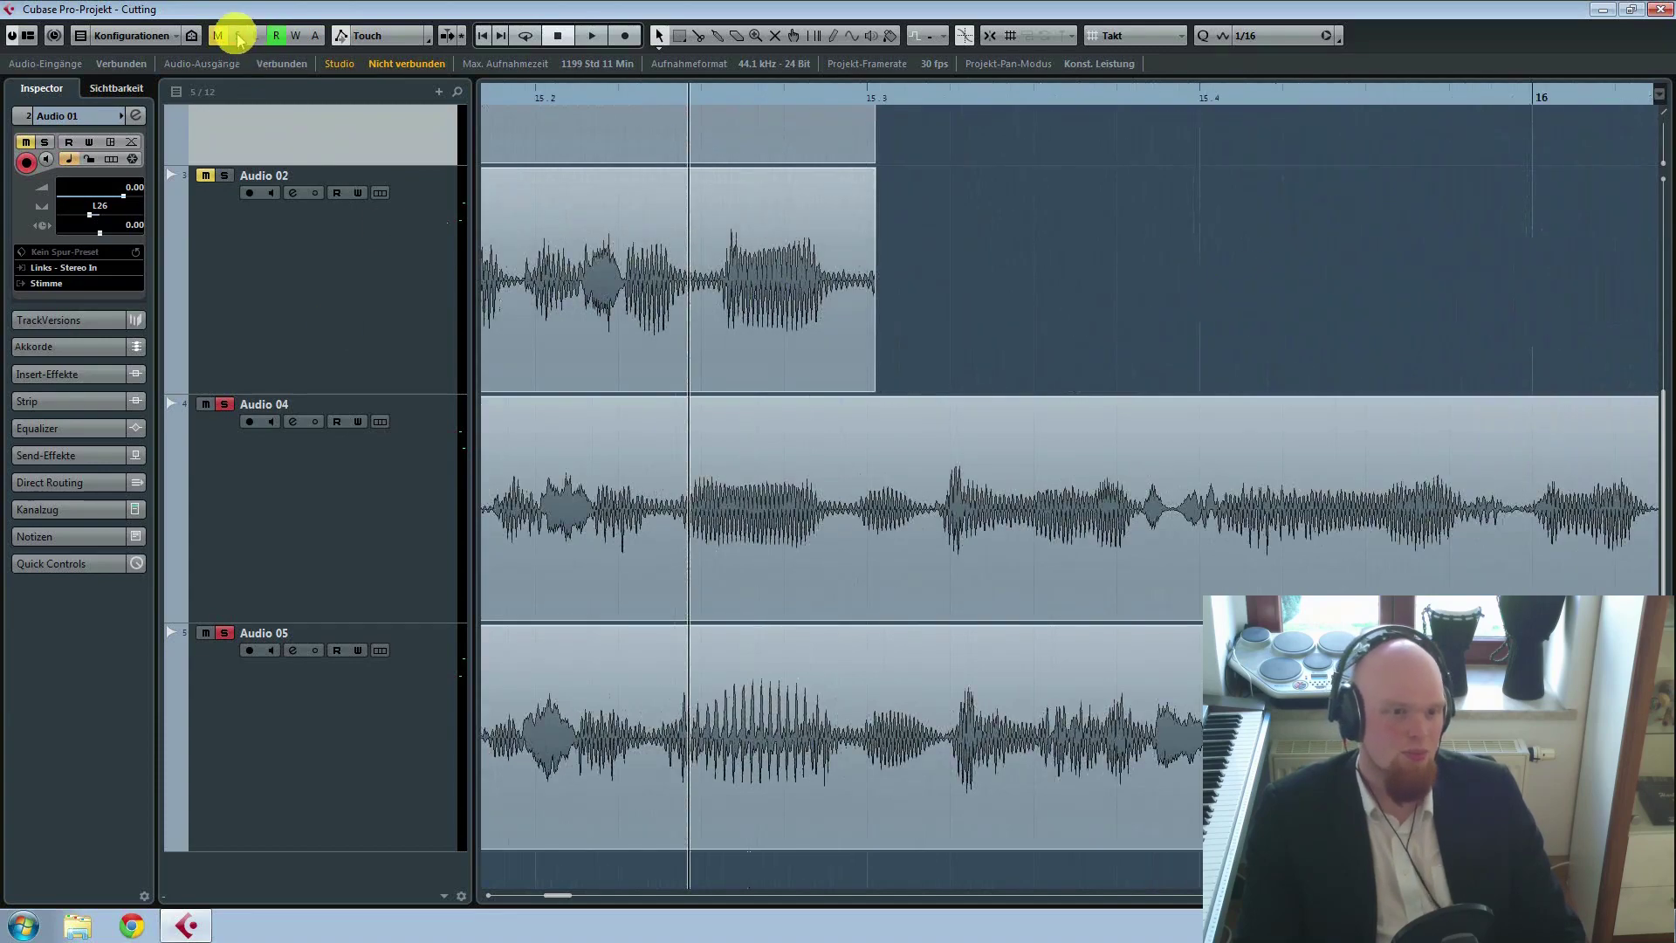
# Step: Clear all track solos and mutes and listen to the vocals with the beat from between beats 15.2 and 15.3
pyautogui.scroll(2, 1171, 300)
pyautogui.scroll(-4, 1186, 307)
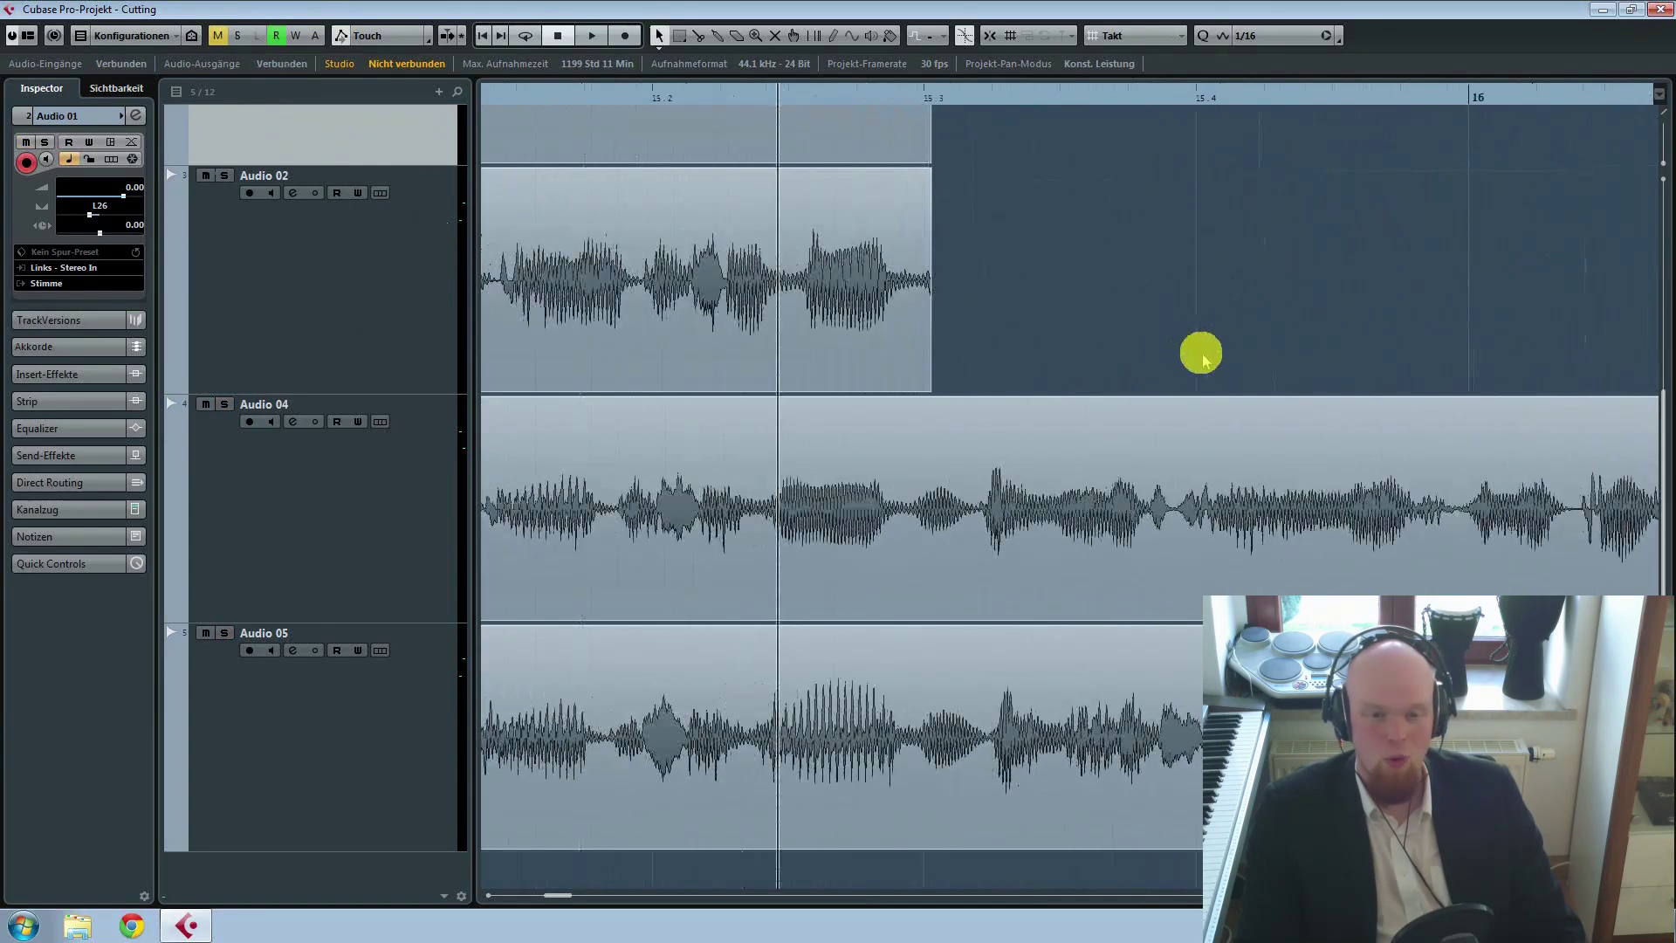
pyautogui.scroll(4, 1201, 349)
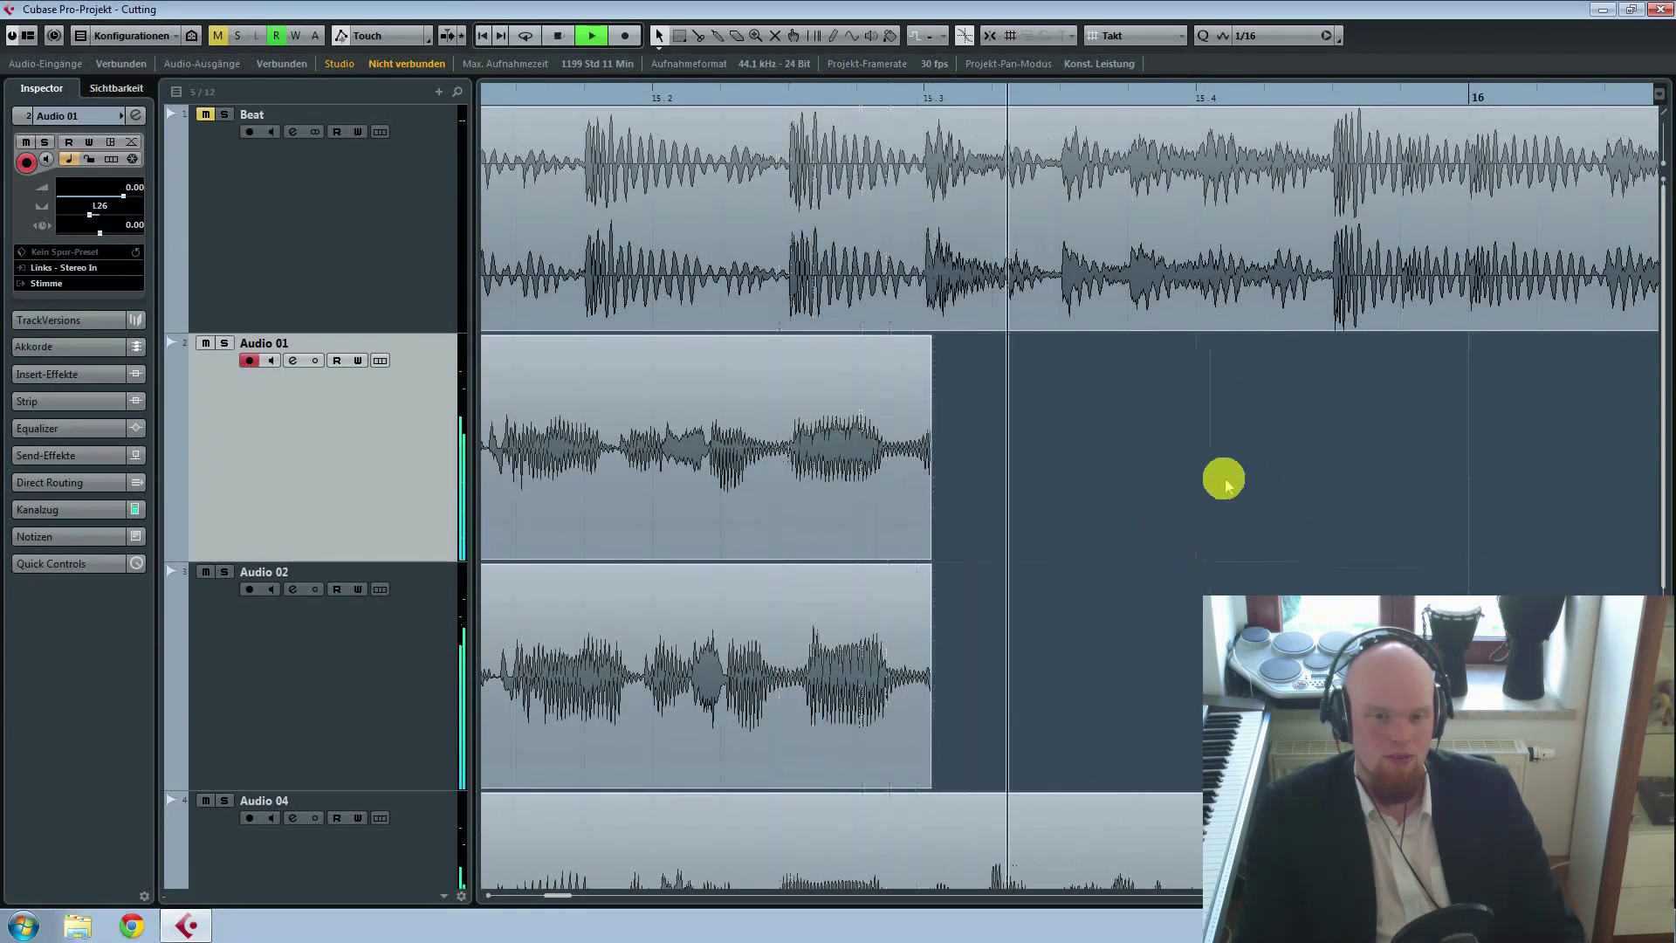
pyautogui.press('space')
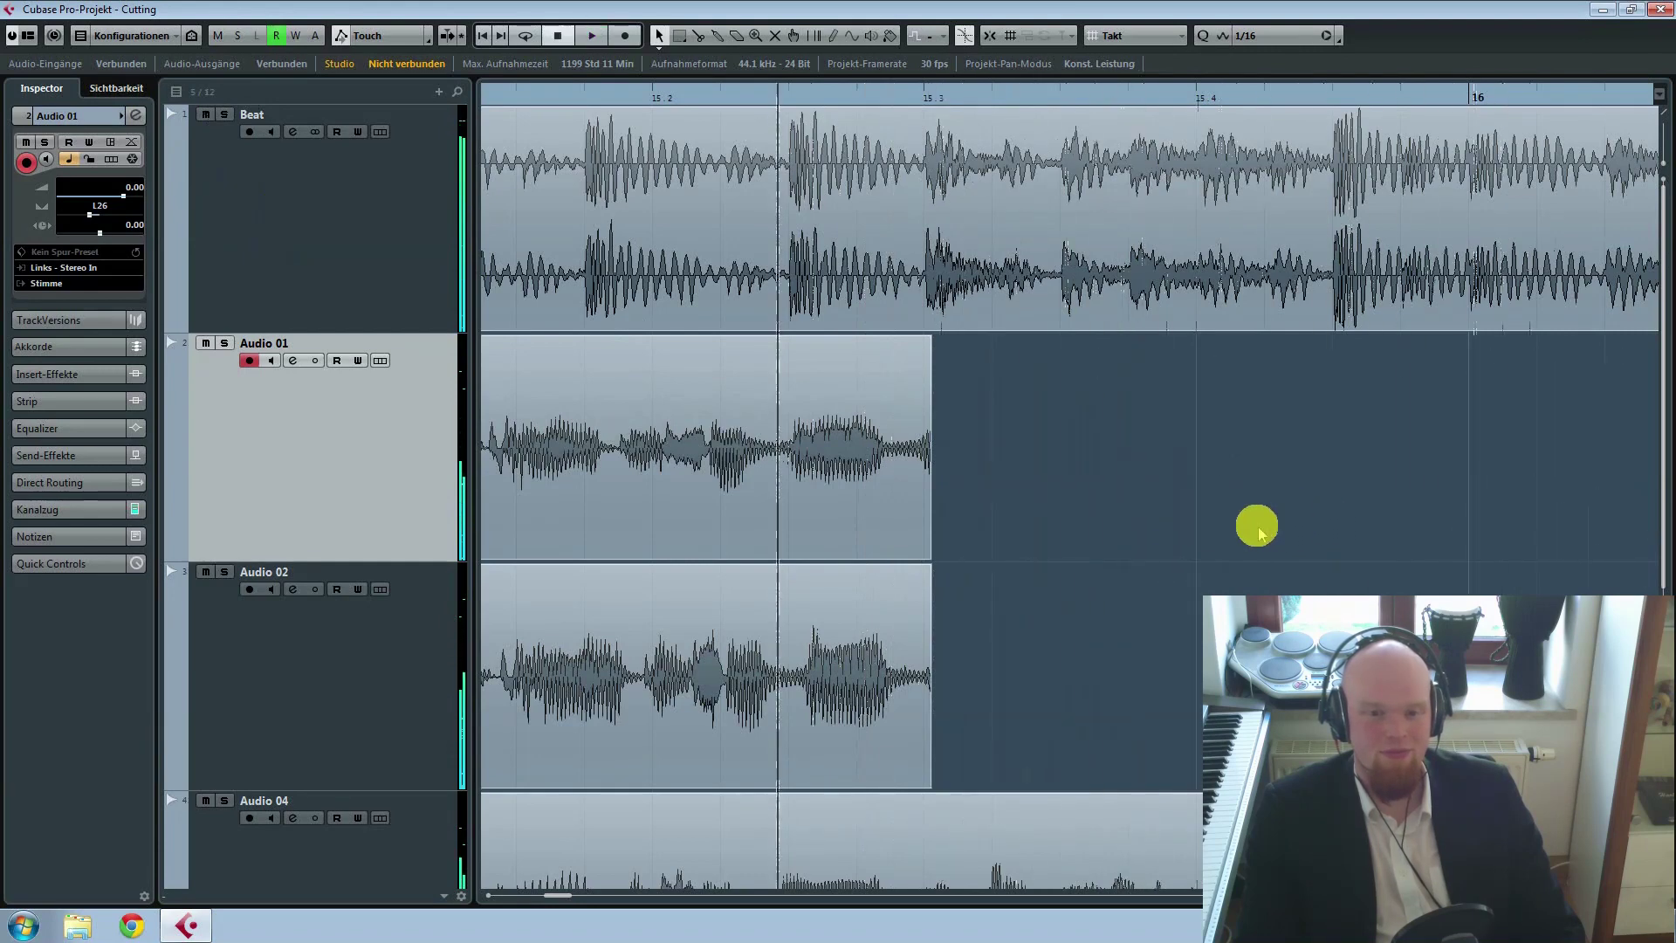
pyautogui.scroll(-2, 1274, 495)
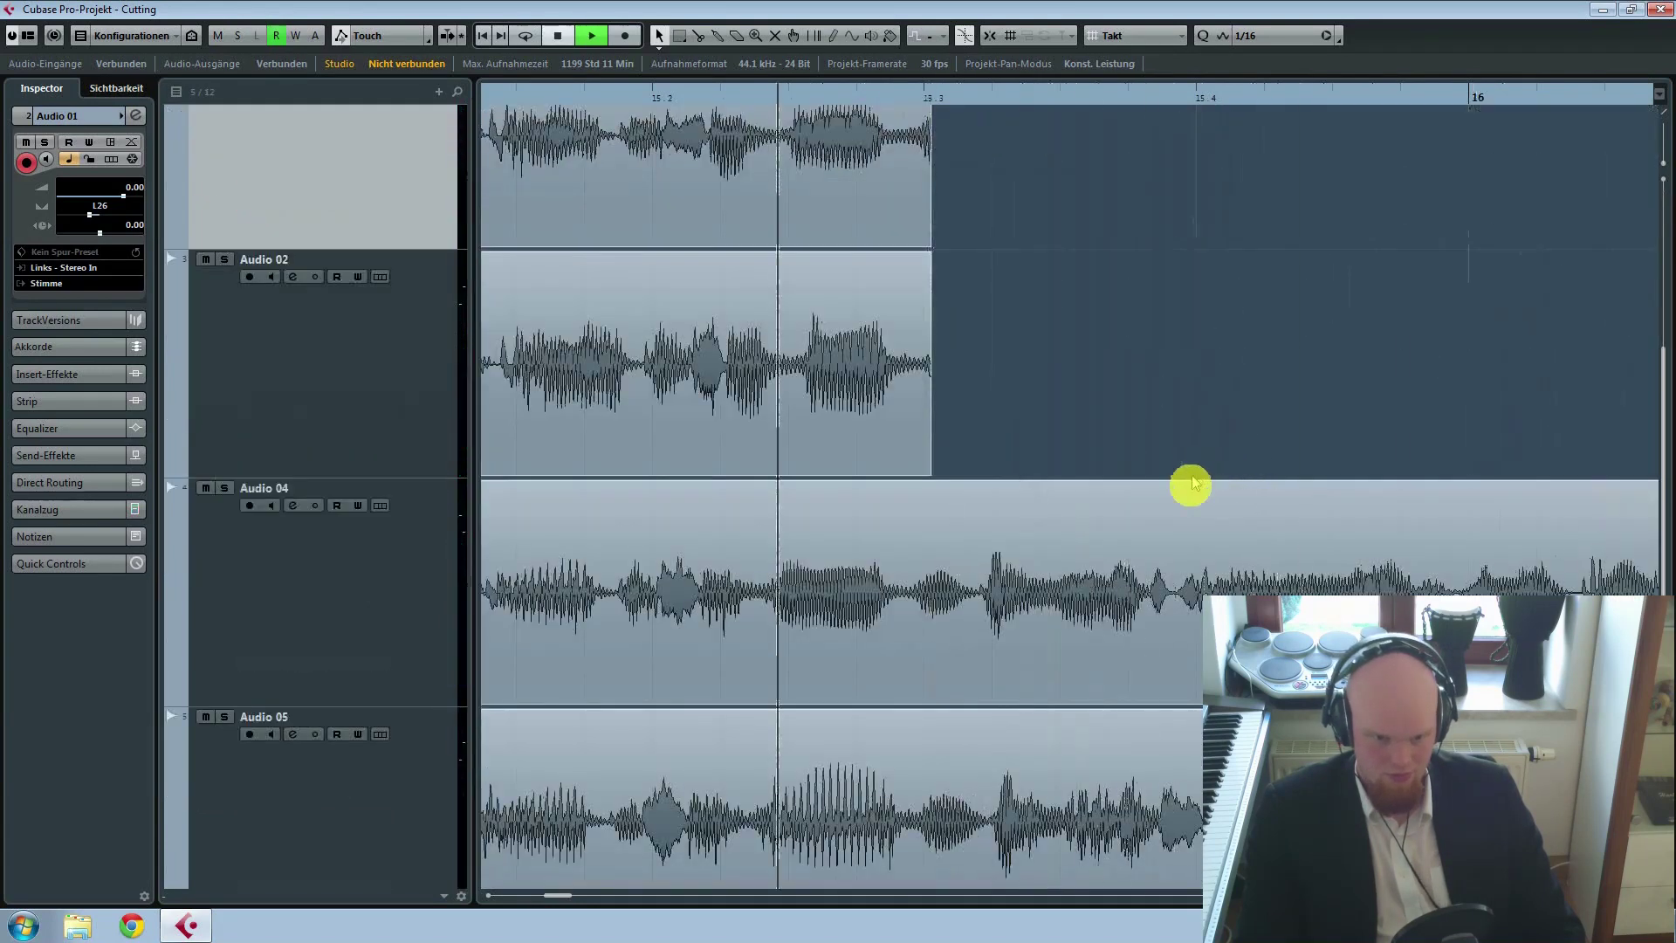
pyautogui.press('space')
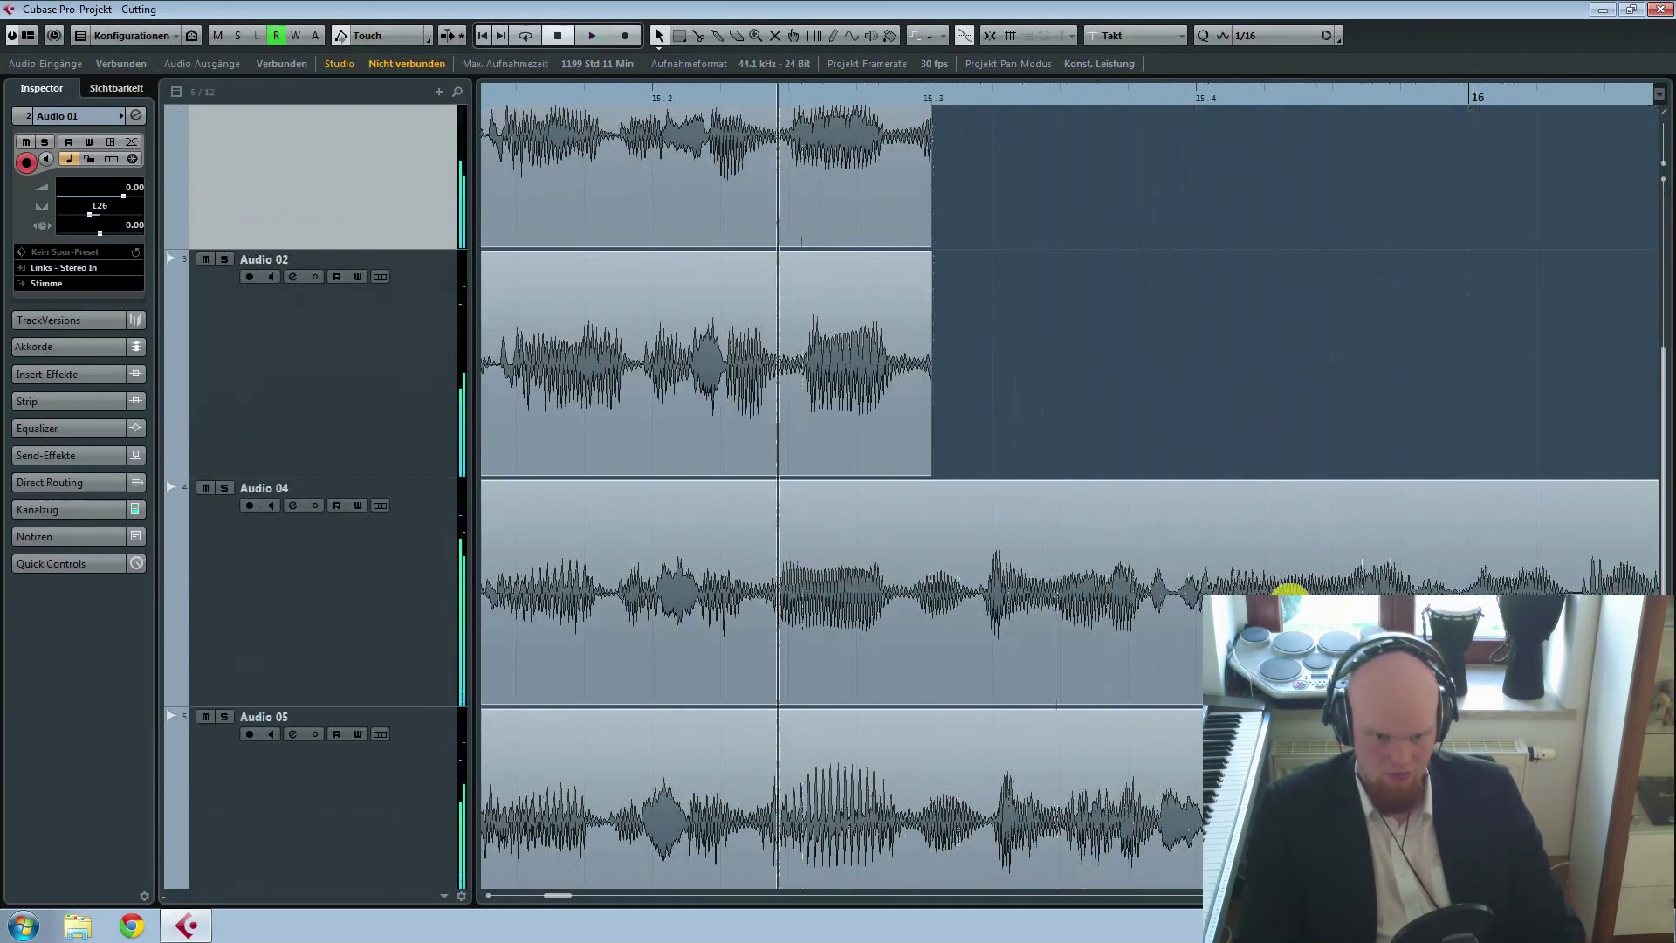
pyautogui.moveTo(1420, 413); pyautogui.dragTo(1454, 399)
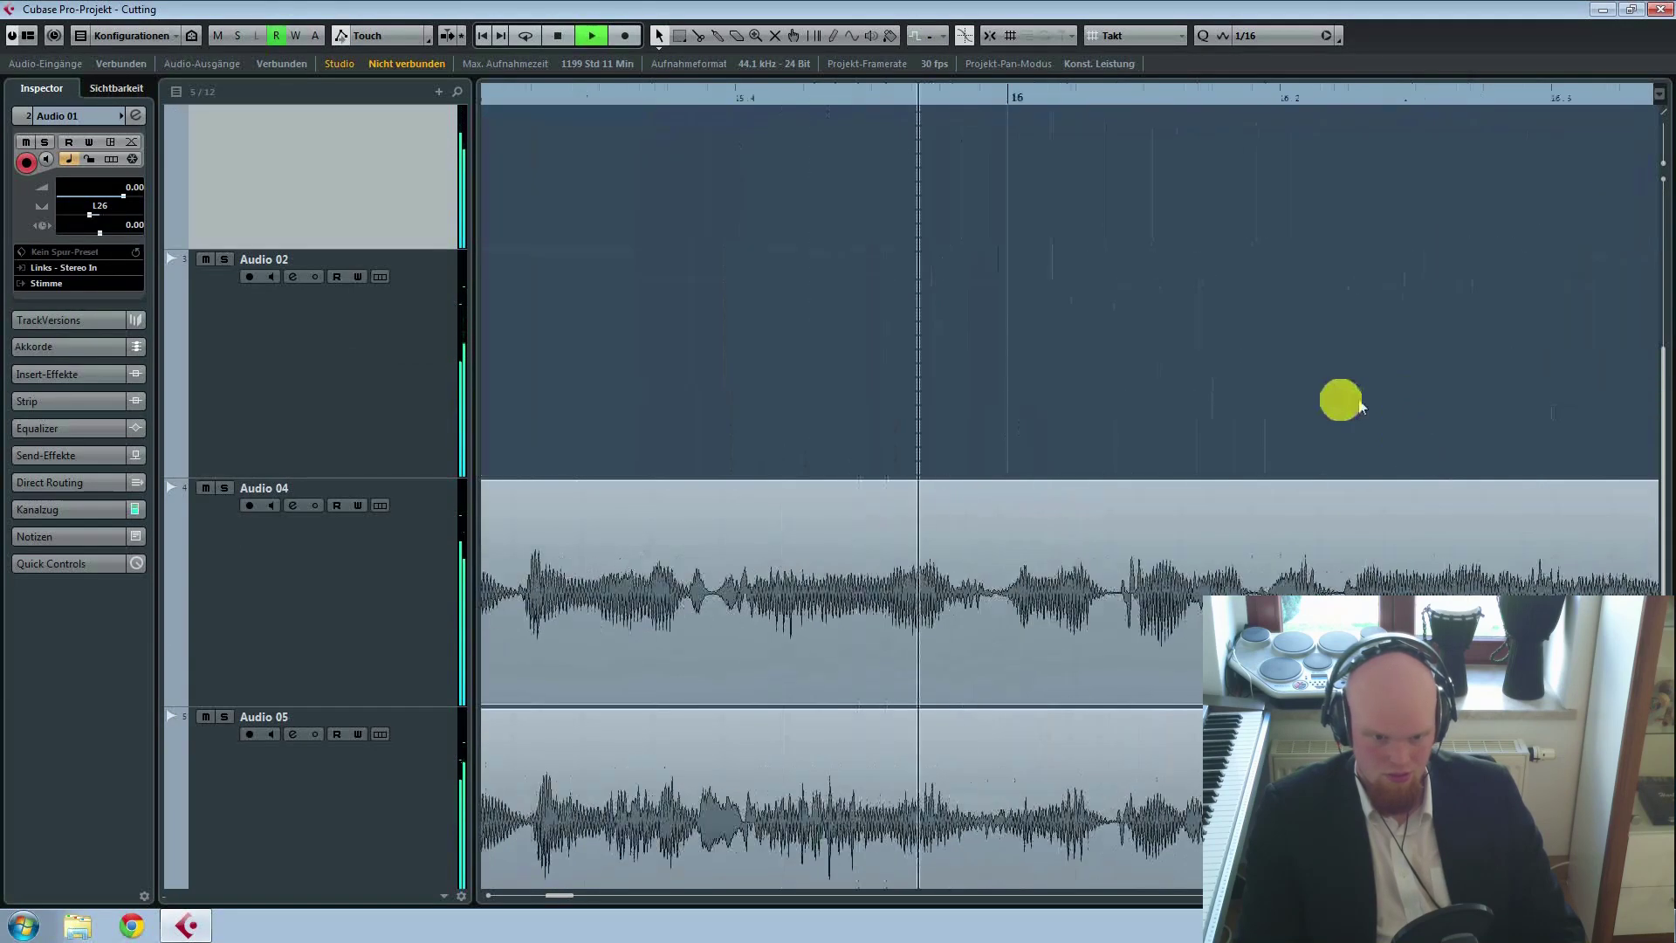
pyautogui.press('space')
# Step: Split the Audio 04 and Audio 05 events just before the playhead, in the quiet spot ahead of the next syllable
pyautogui.moveTo(1155, 417); pyautogui.dragTo(638, 429)
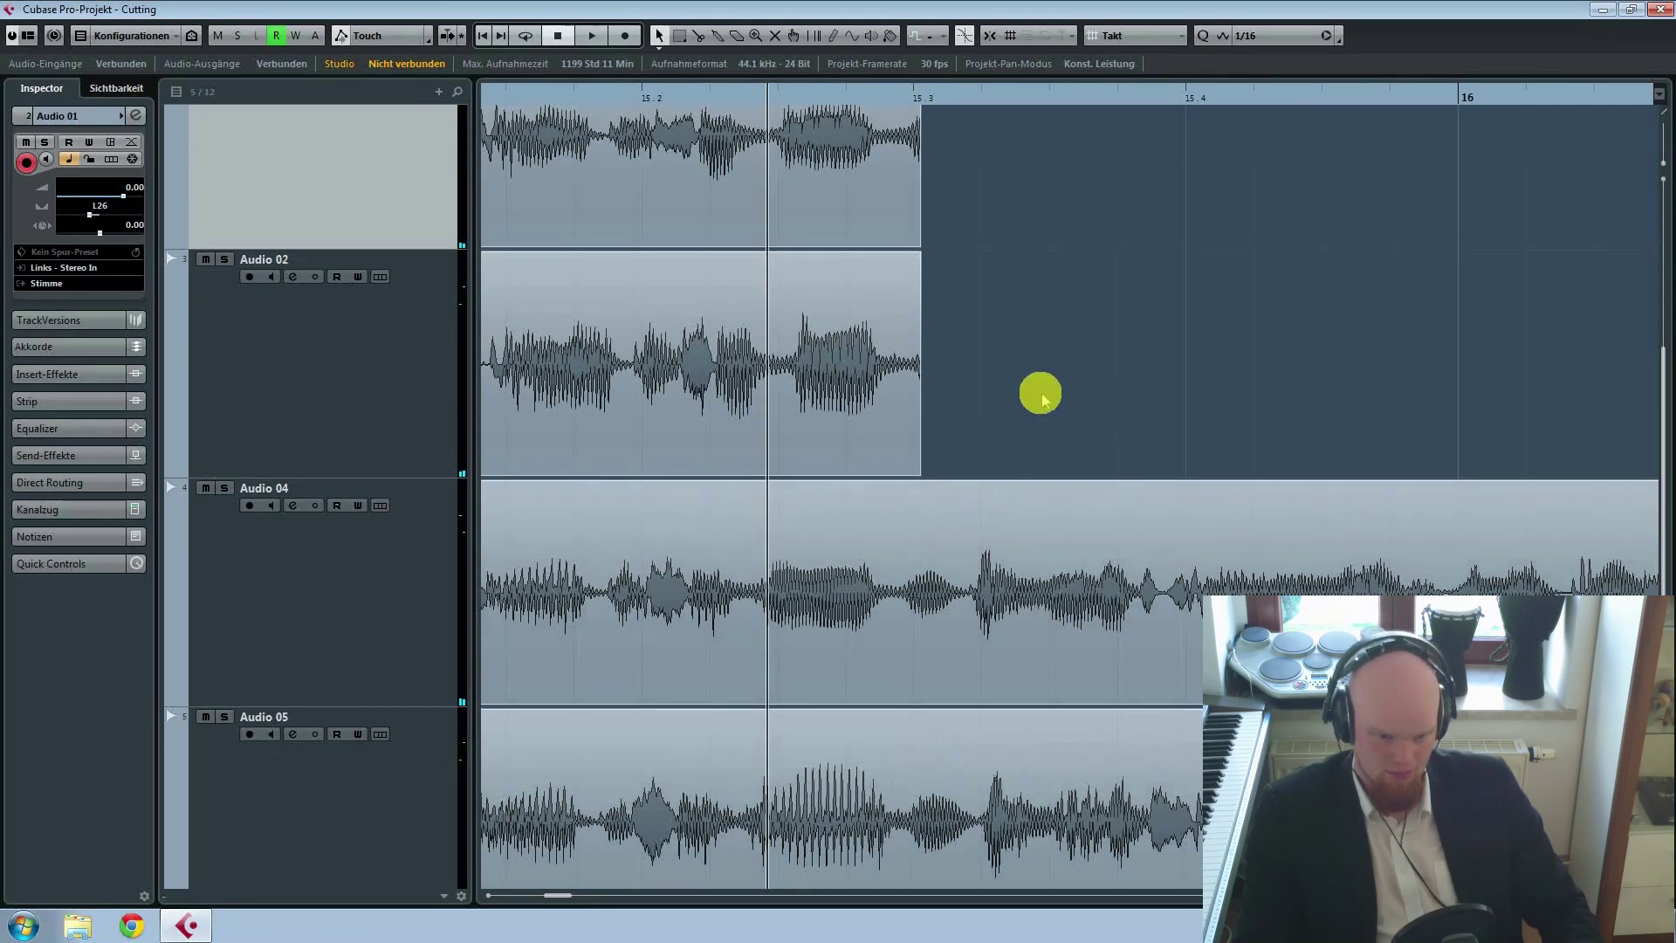
pyautogui.moveTo(1042, 395); pyautogui.dragTo(1292, 379)
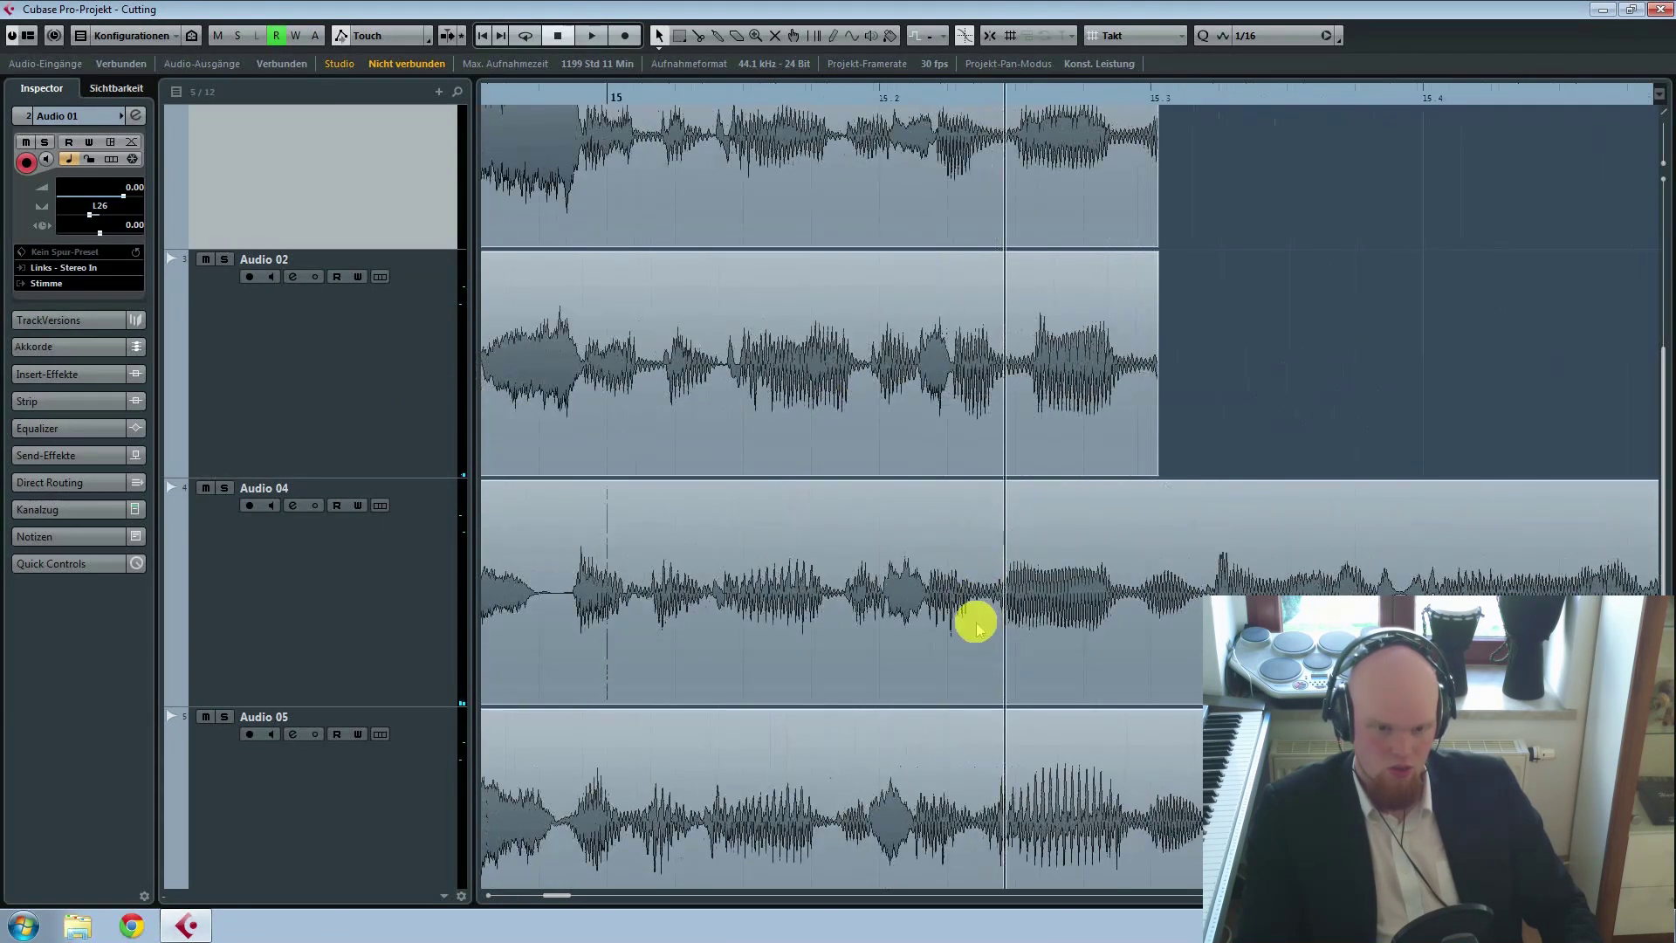
pyautogui.rightClick(943, 640)
pyautogui.click(973, 639)
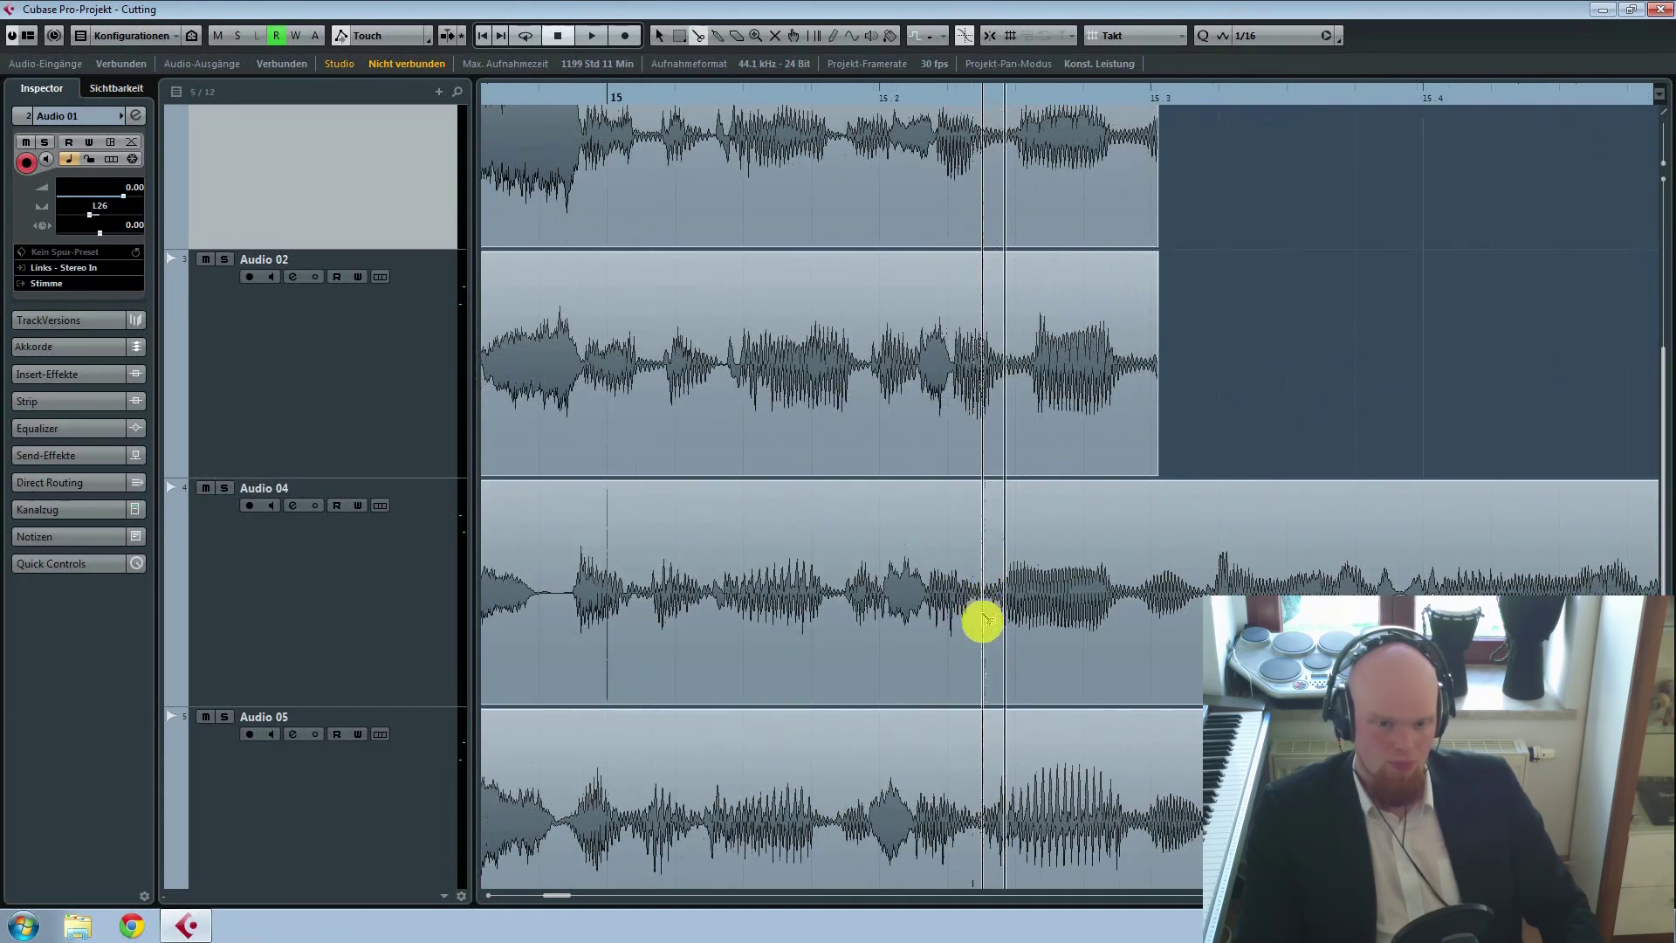
pyautogui.click(984, 625)
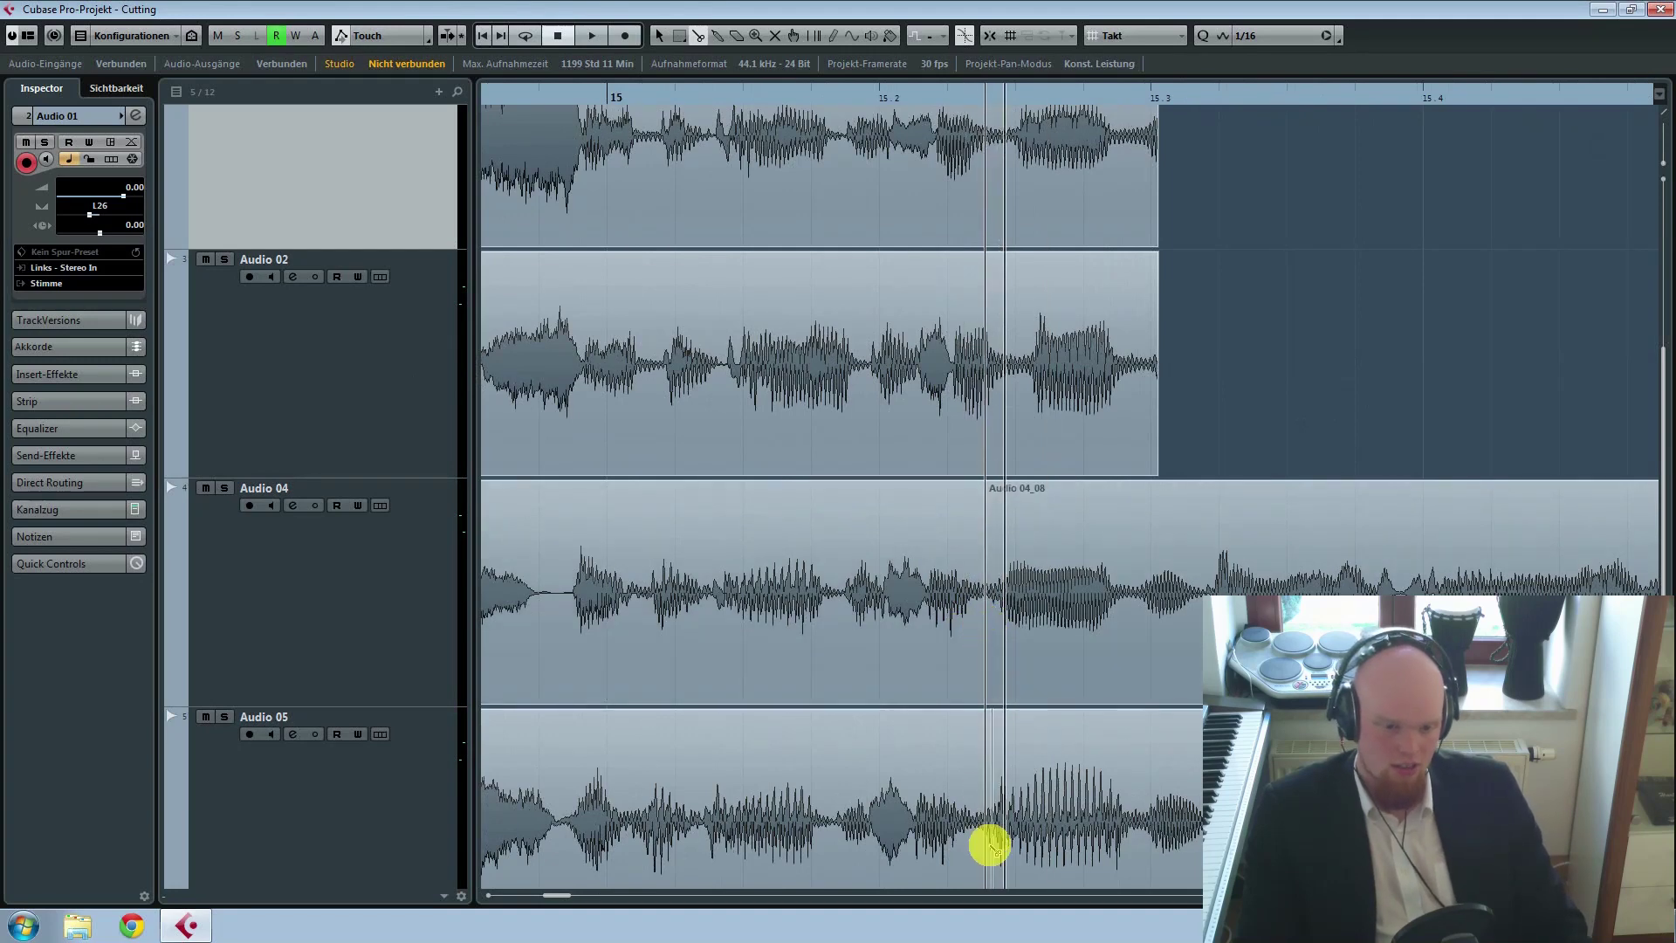
pyautogui.click(982, 827)
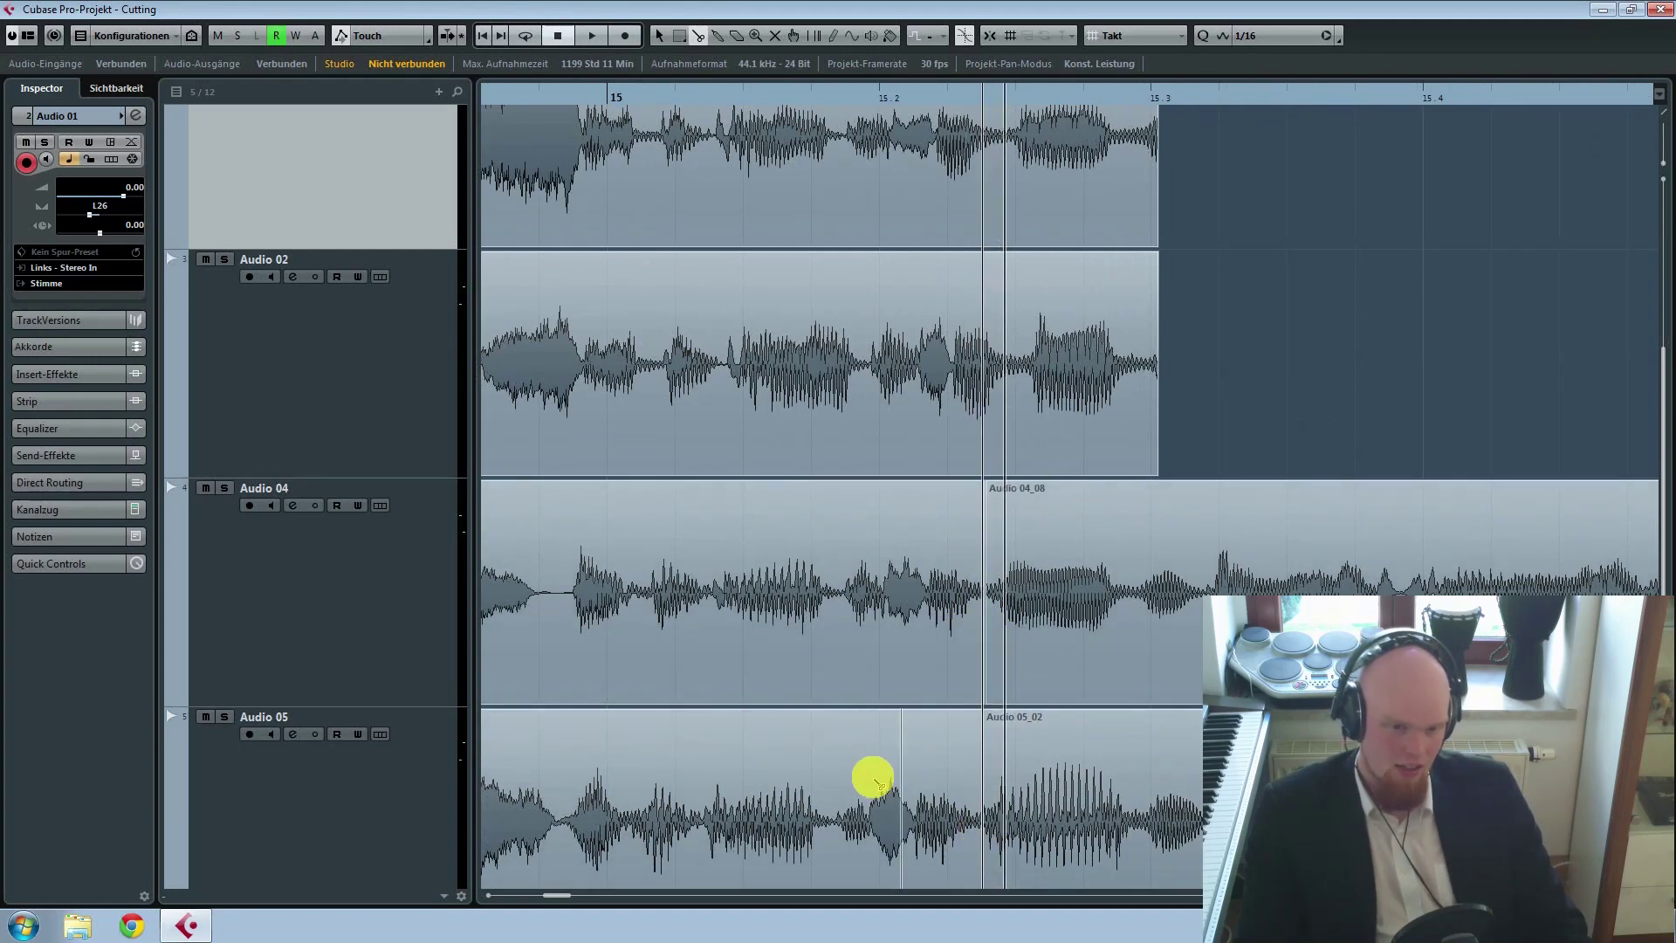
pyautogui.rightClick(873, 778)
pyautogui.click(873, 778)
pyautogui.click(684, 790)
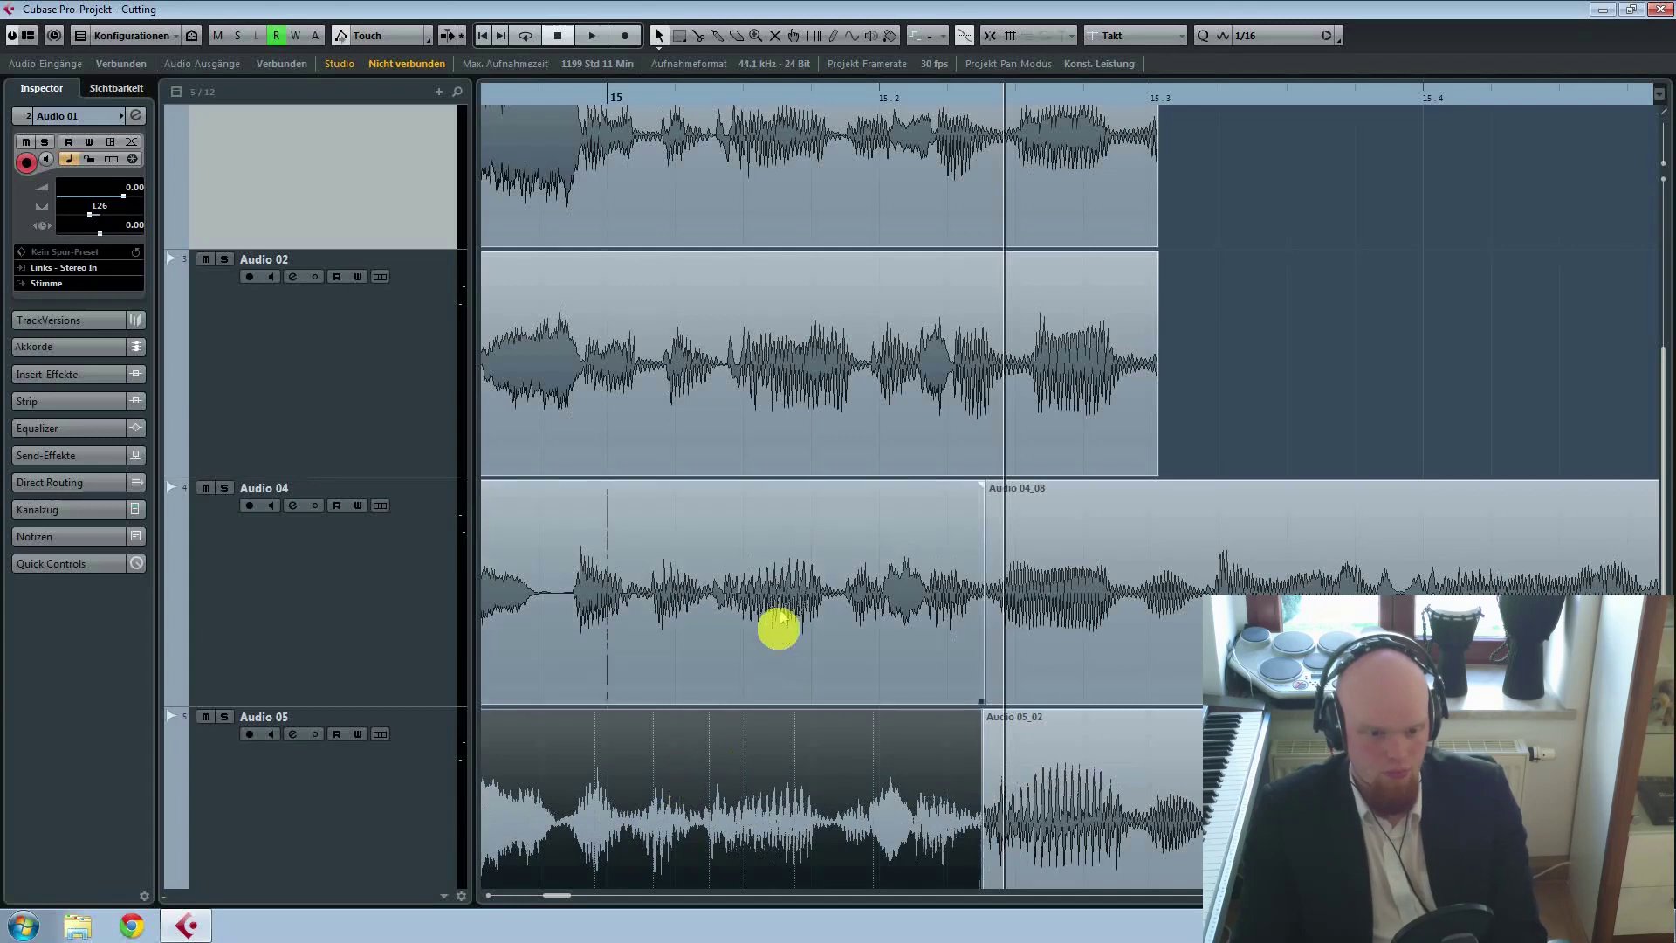
pyautogui.press('Right')
pyautogui.press('Delete')
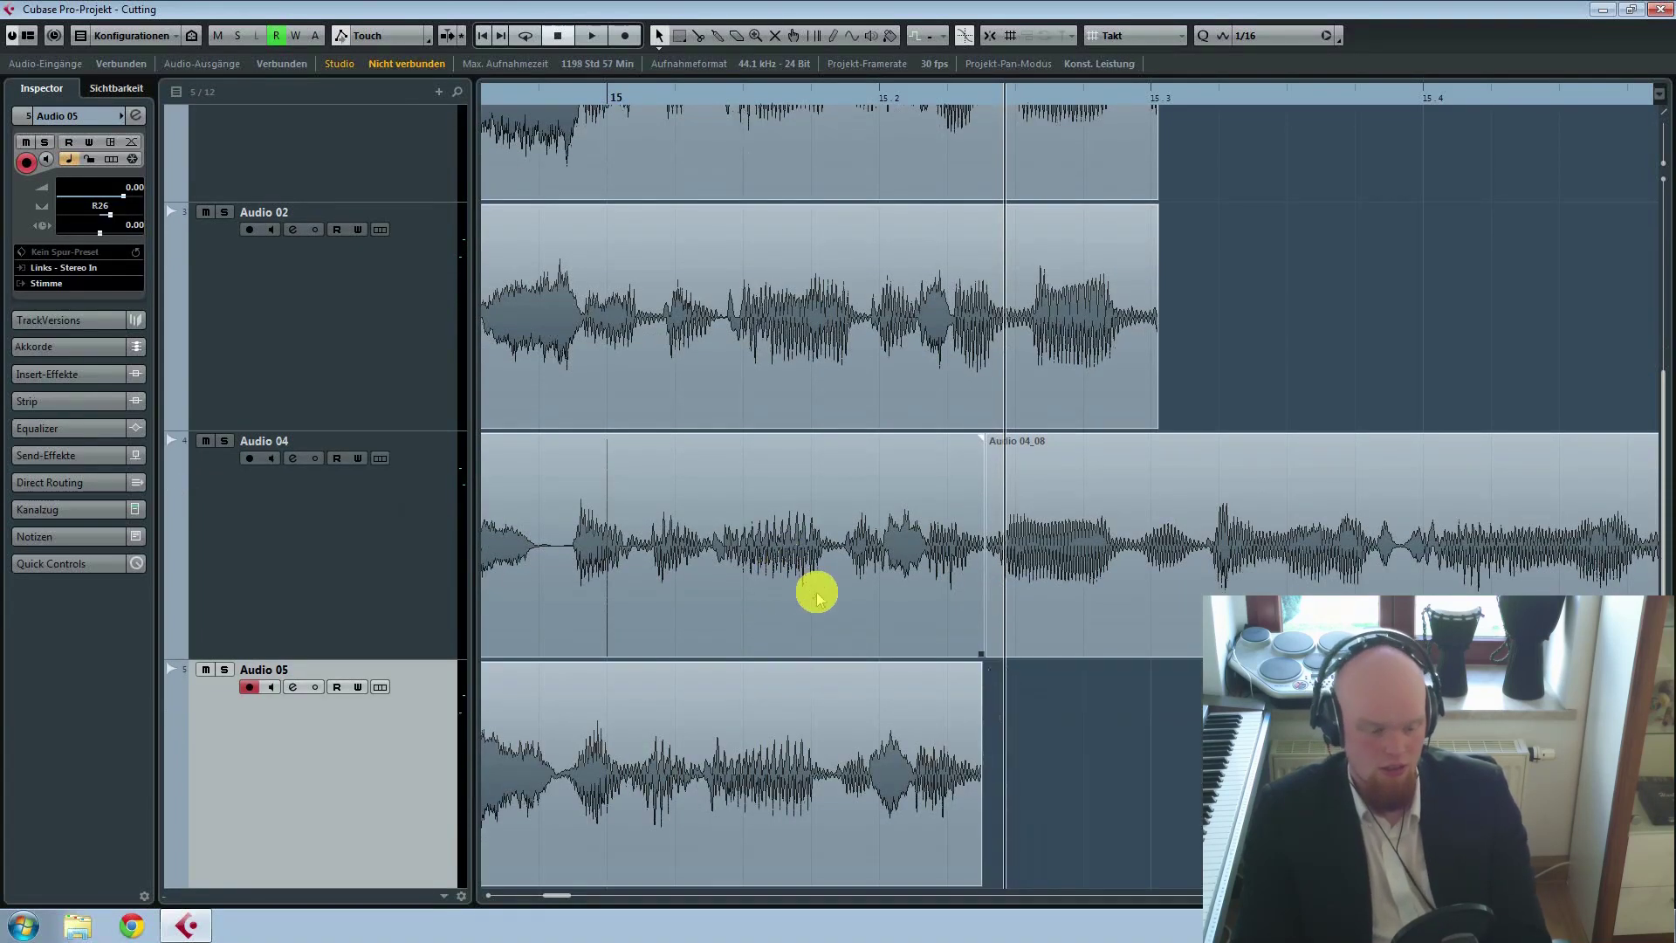
pyautogui.hotkey('ctrl', 'z')
# Step: Delete the parts of Audio 05 and Audio 04 that lie before the new splits
pyautogui.click(842, 793)
pyautogui.press('Delete')
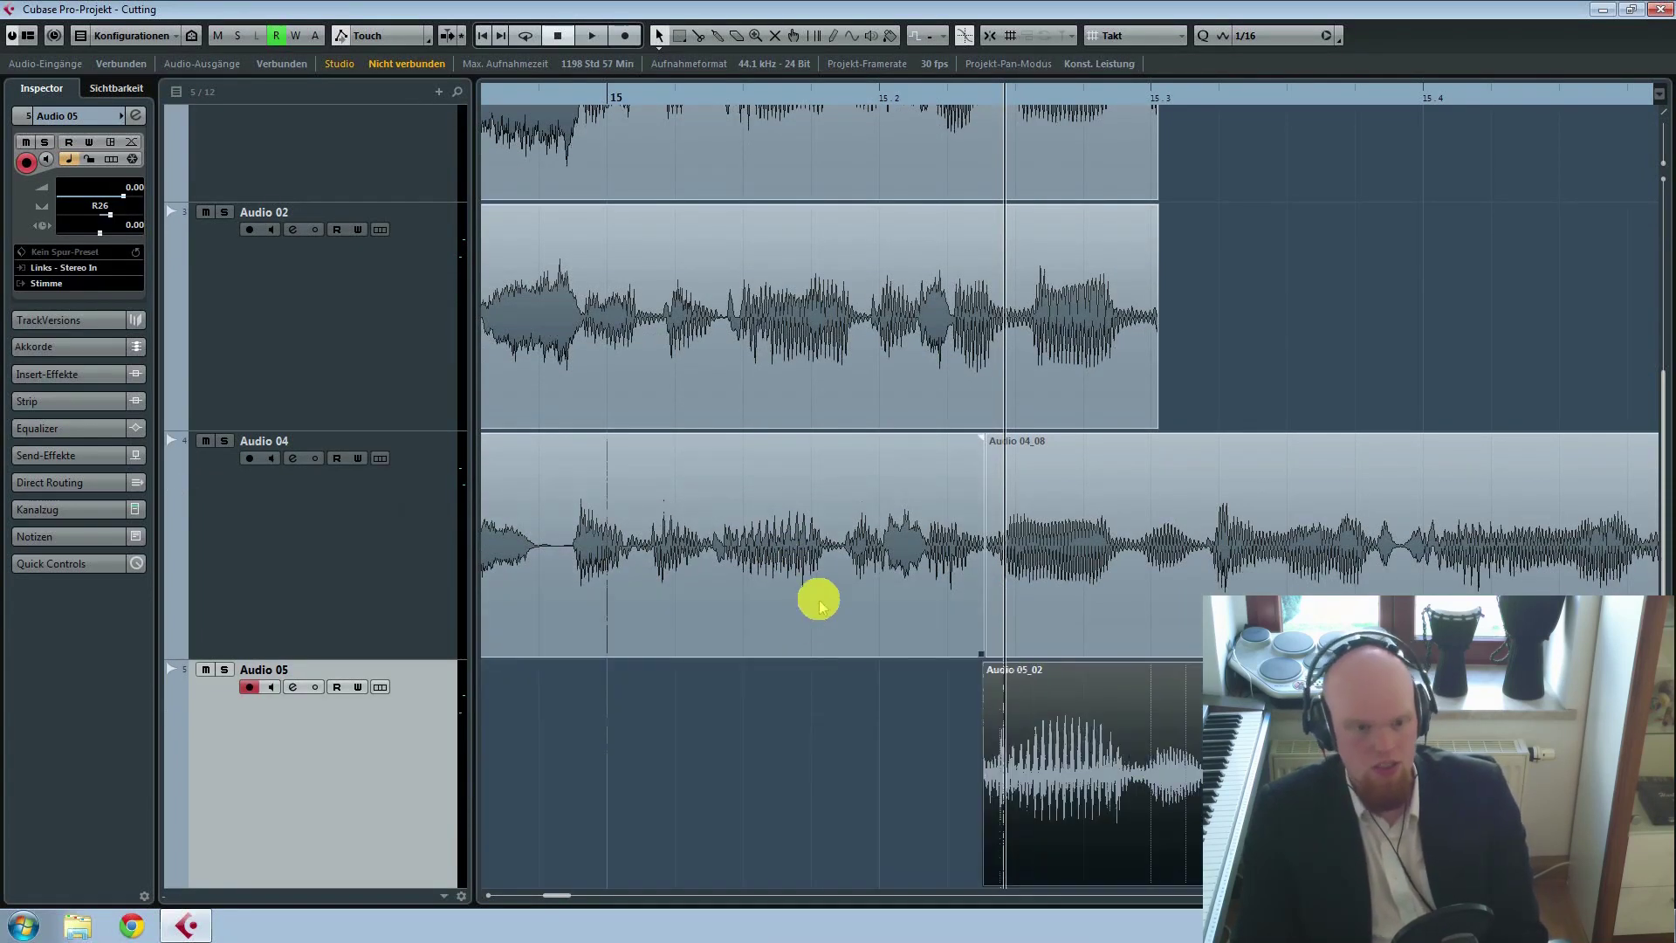
pyautogui.click(819, 602)
pyautogui.press('Delete')
# Step: Split the Audio 01 and Audio 02 events together at the playhead
pyautogui.scroll(4, 808, 677)
pyautogui.click(982, 480)
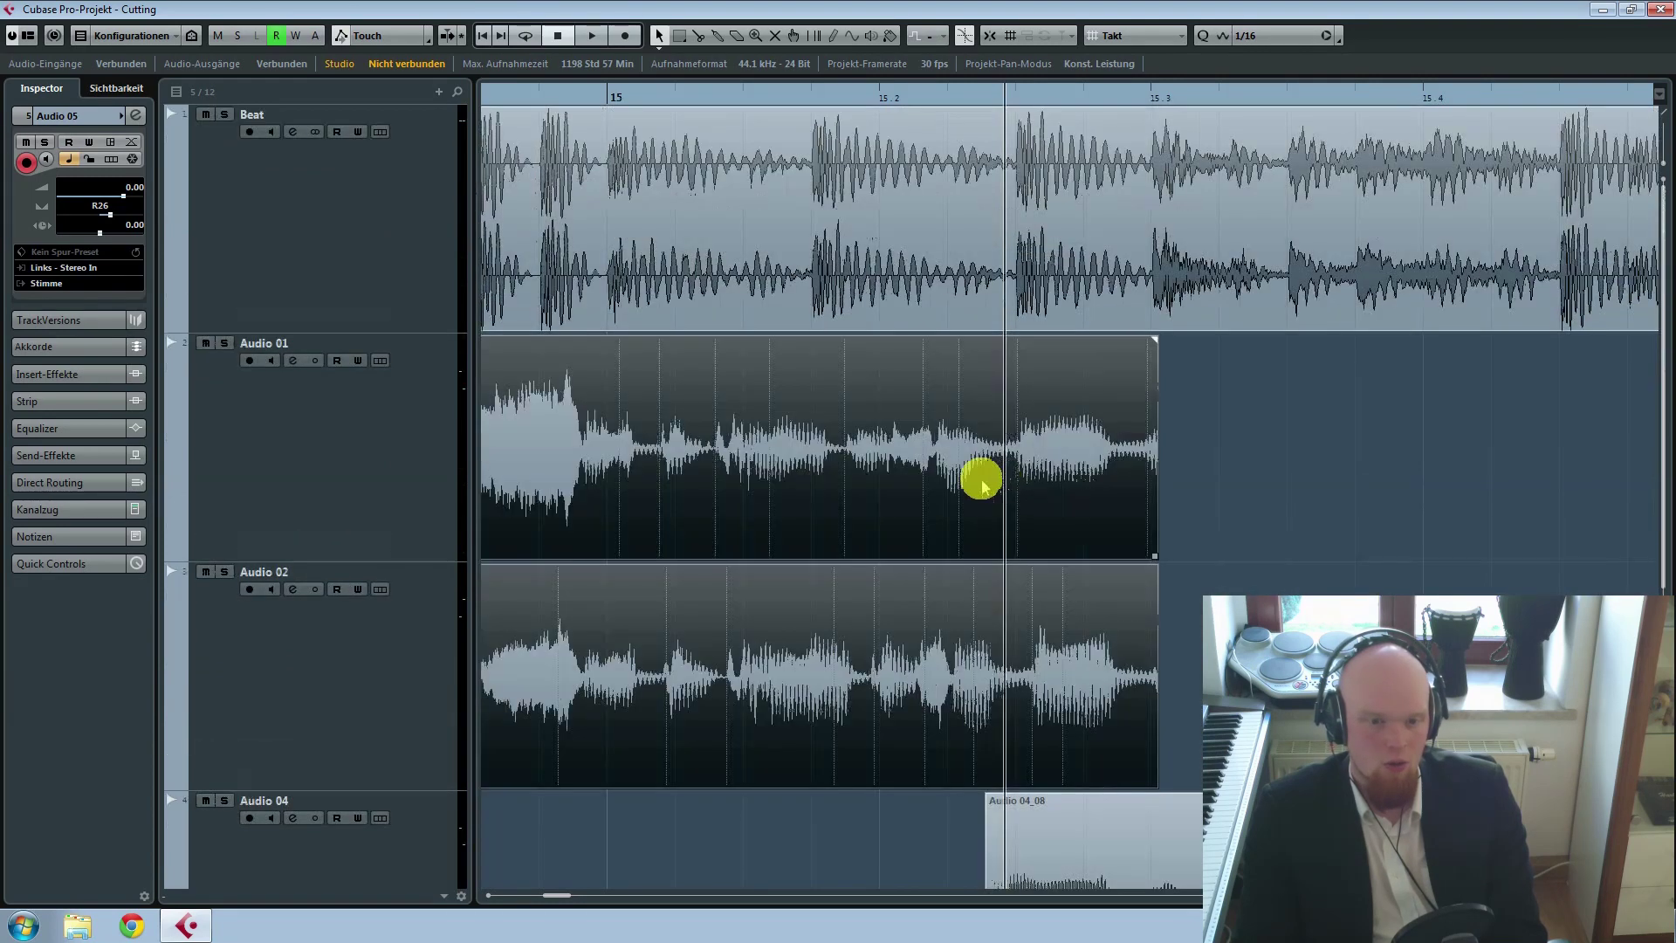
pyautogui.rightClick(981, 480)
pyautogui.click(1021, 481)
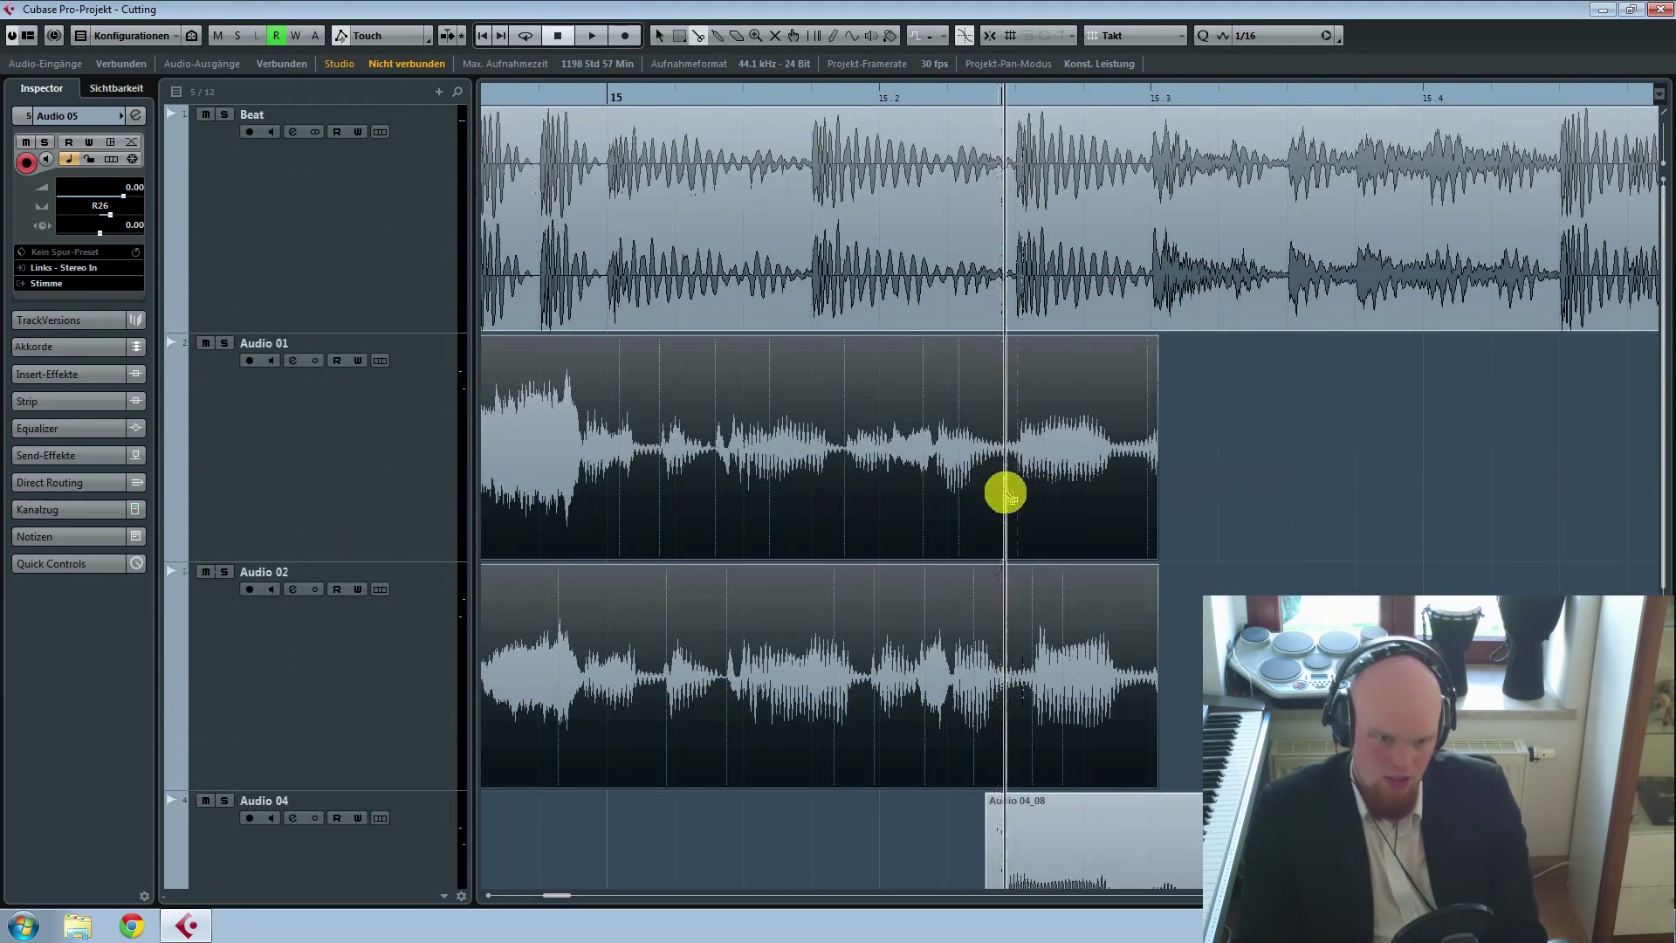
pyautogui.click(1006, 493)
pyautogui.press('1')
# Step: Try deleting the end pieces of Audio 01 and Audio 02 behind the split, and undo the deletion
pyautogui.moveTo(1198, 565); pyautogui.dragTo(1156, 602)
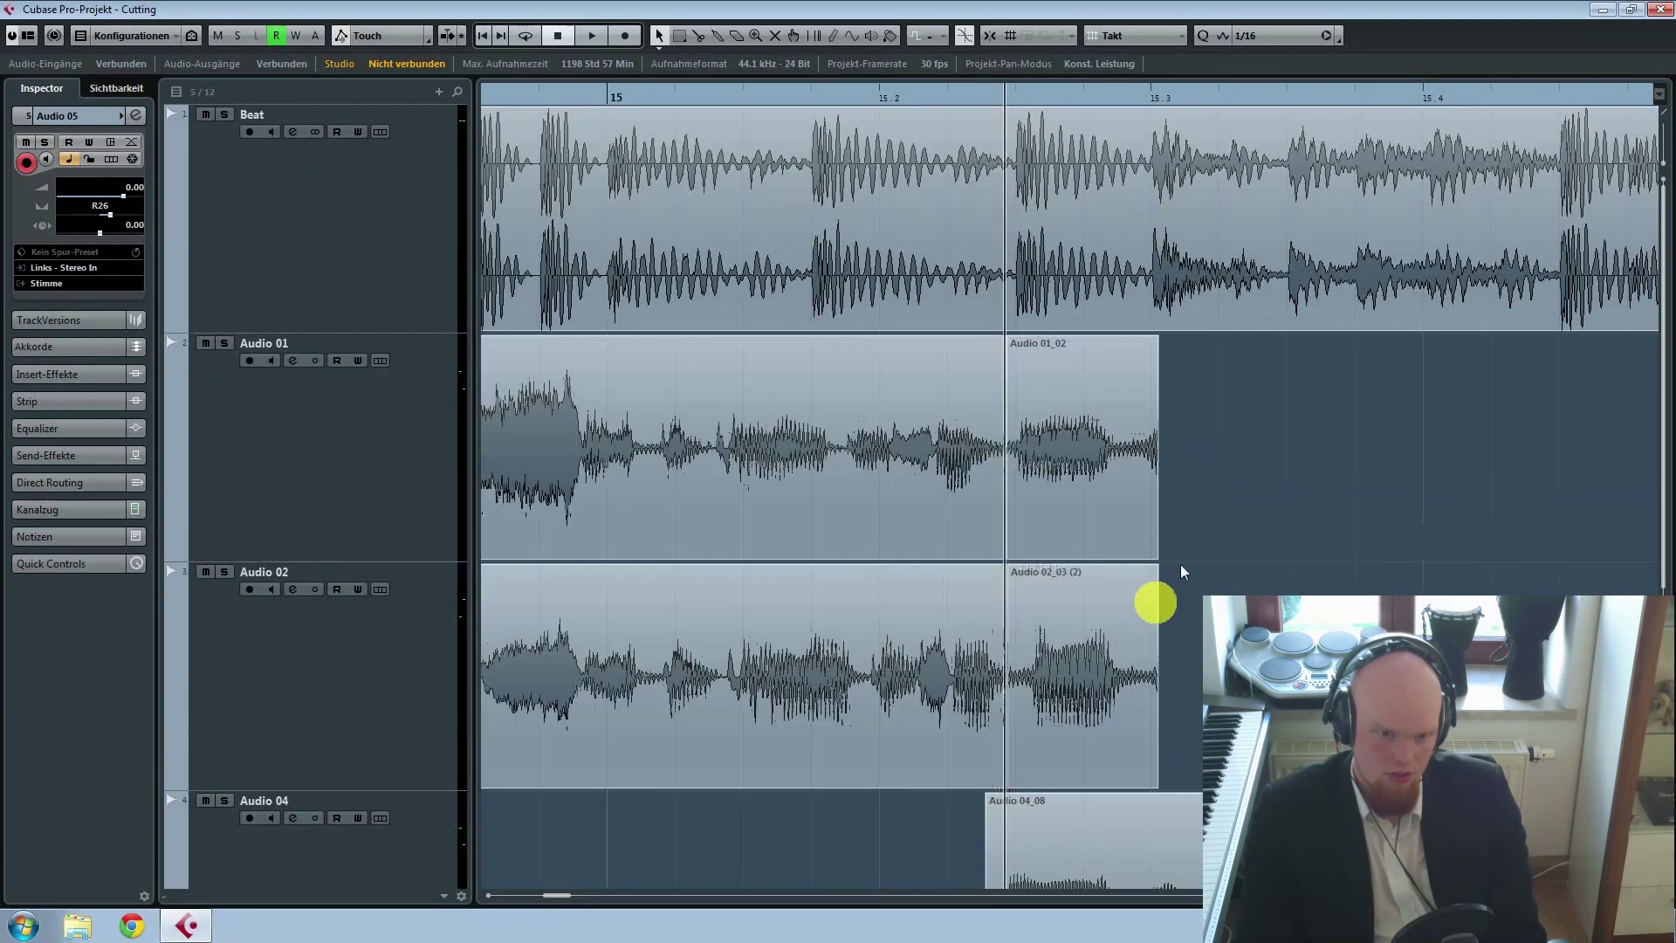
pyautogui.press('Delete')
pyautogui.scroll(-4, 1085, 602)
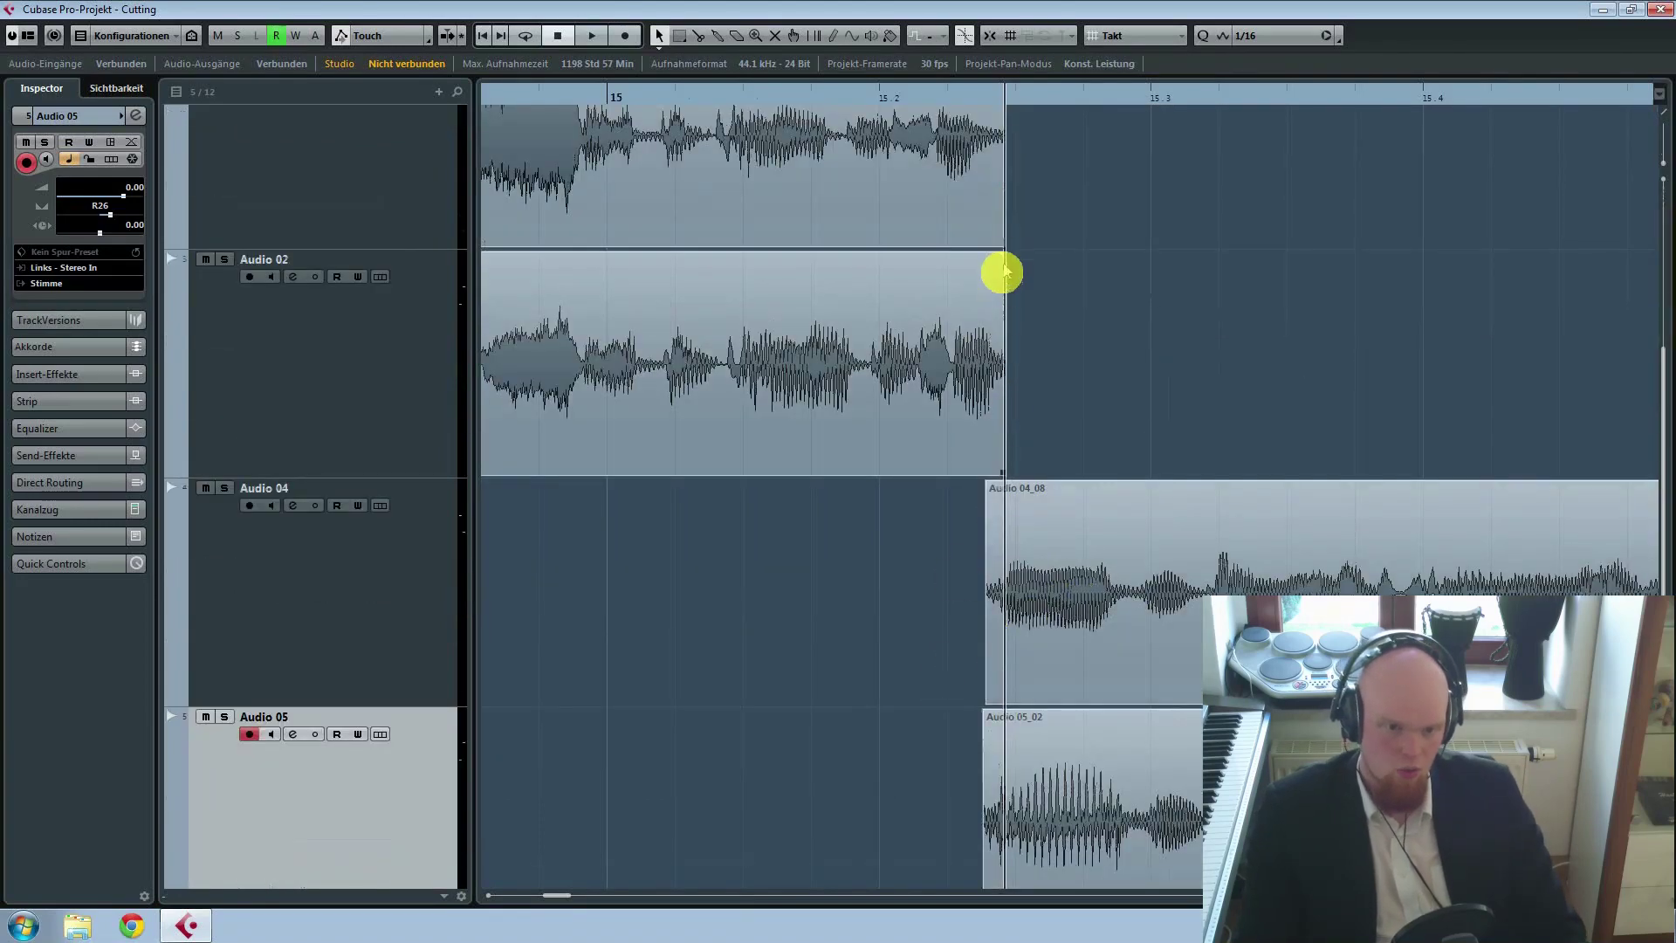
pyautogui.hotkey('ctrl', 'z')
# Step: Split the Audio 04 and Audio 05 events in the quiet spot just before the syllable that follows beat 15.3
pyautogui.scroll(2, 928, 685)
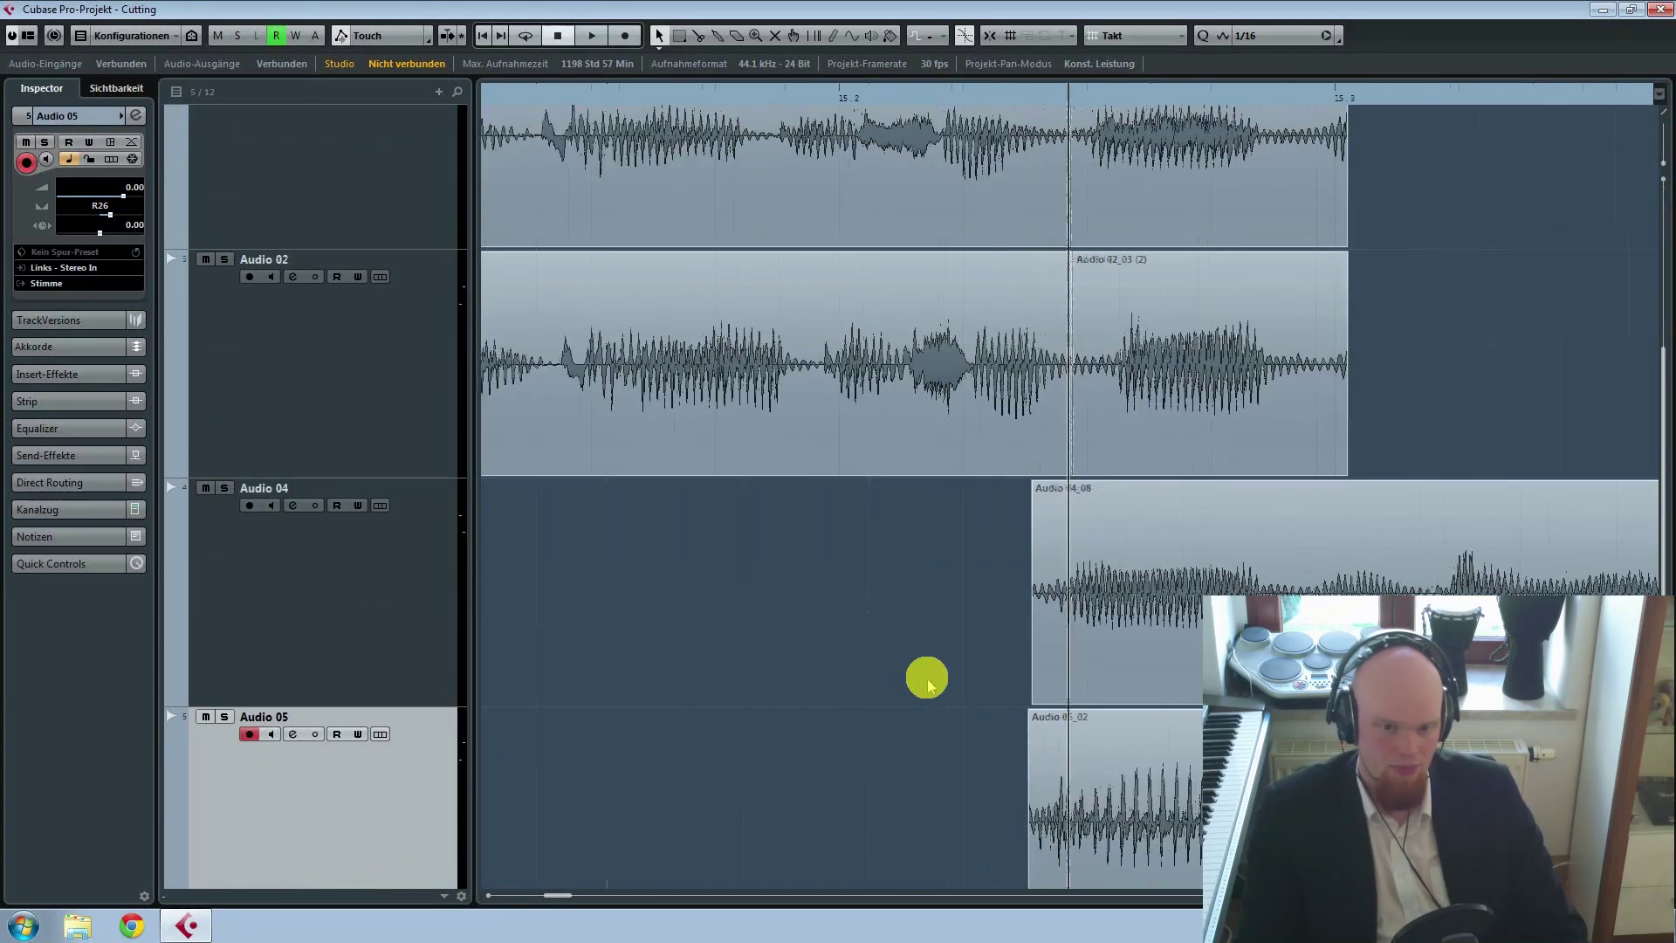
pyautogui.scroll(1, 929, 679)
pyautogui.hscroll(3, 1522, 434)
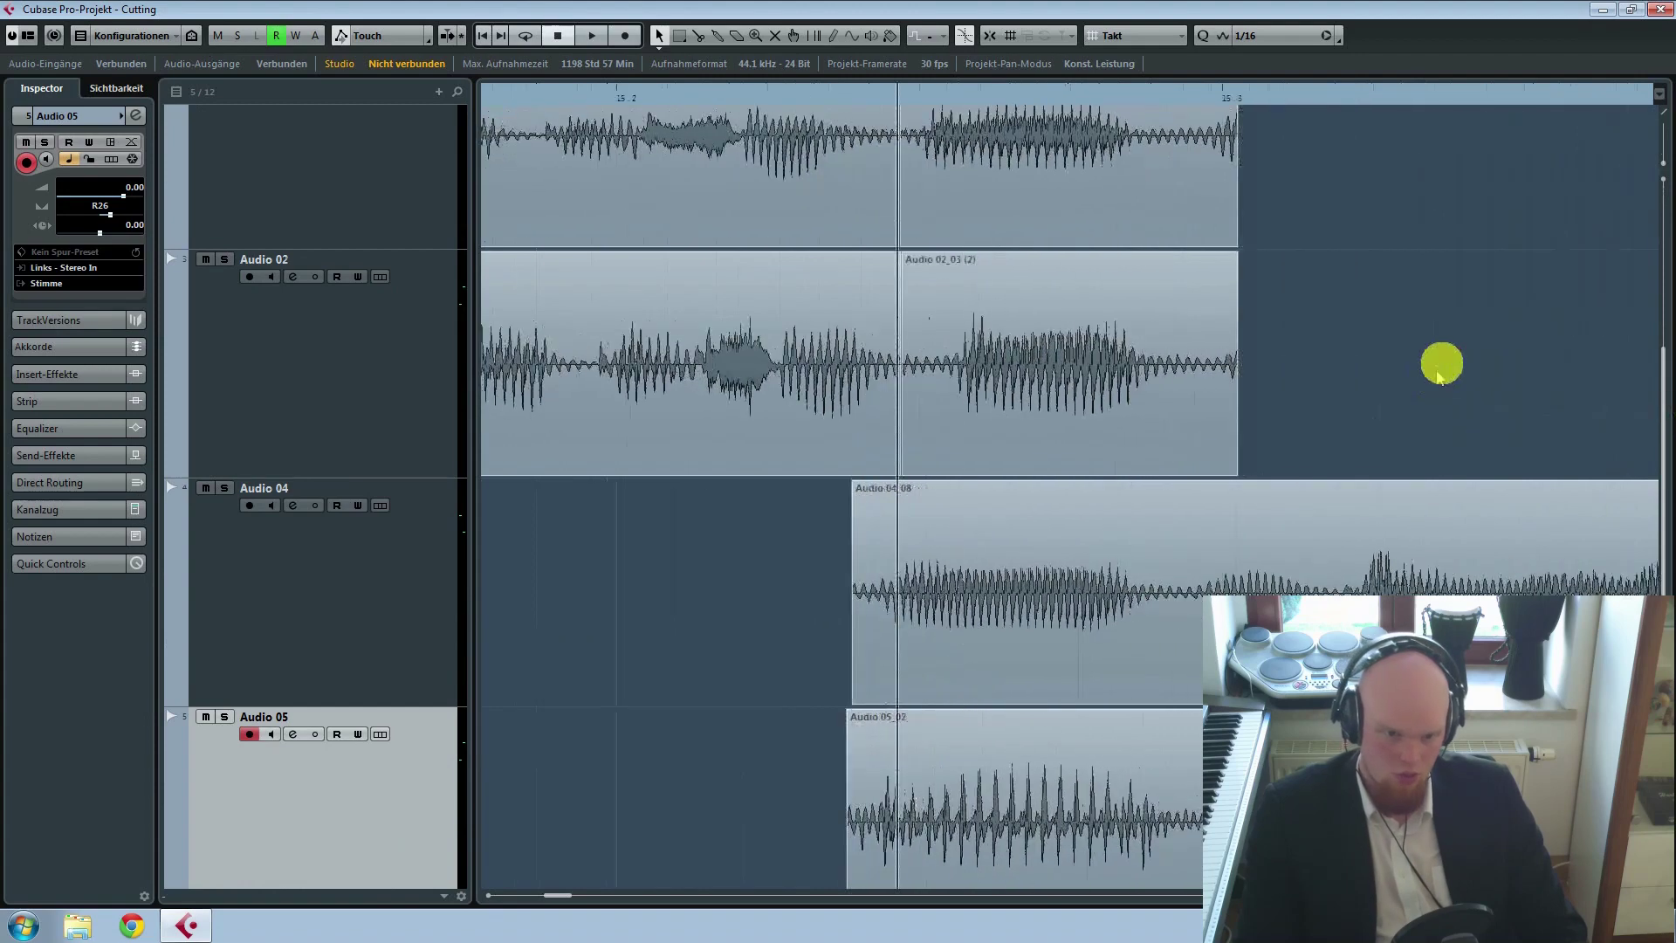
pyautogui.hscroll(3, 1378, 371)
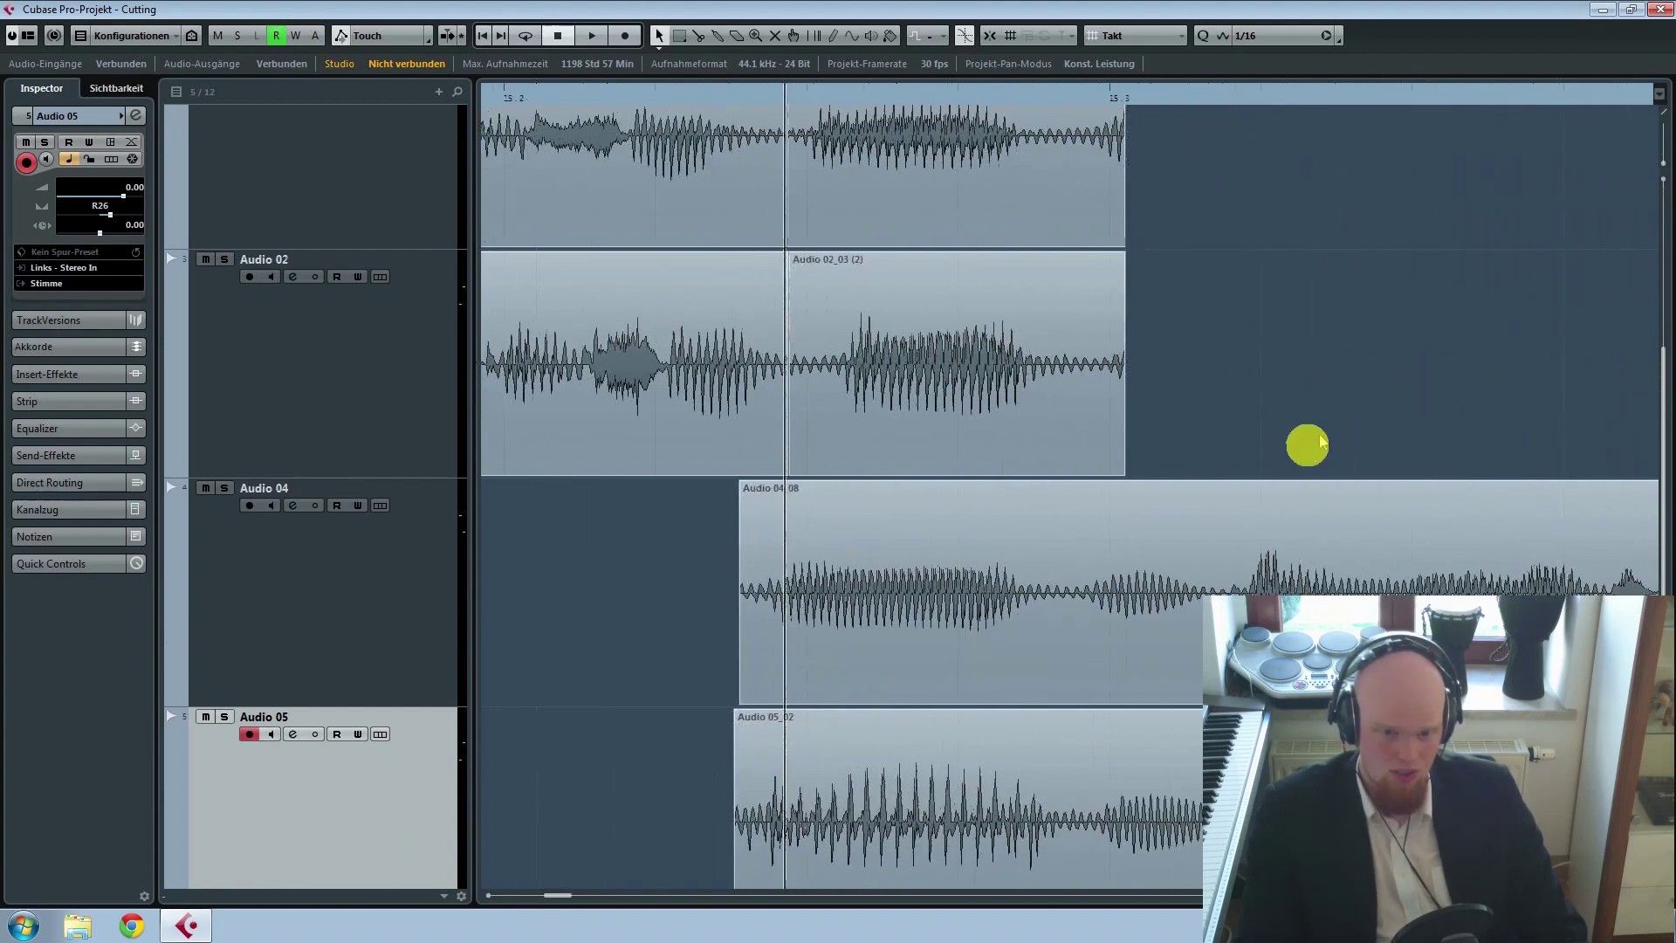
pyautogui.rightClick(1307, 445)
pyautogui.click(1220, 434)
pyautogui.click(1223, 587)
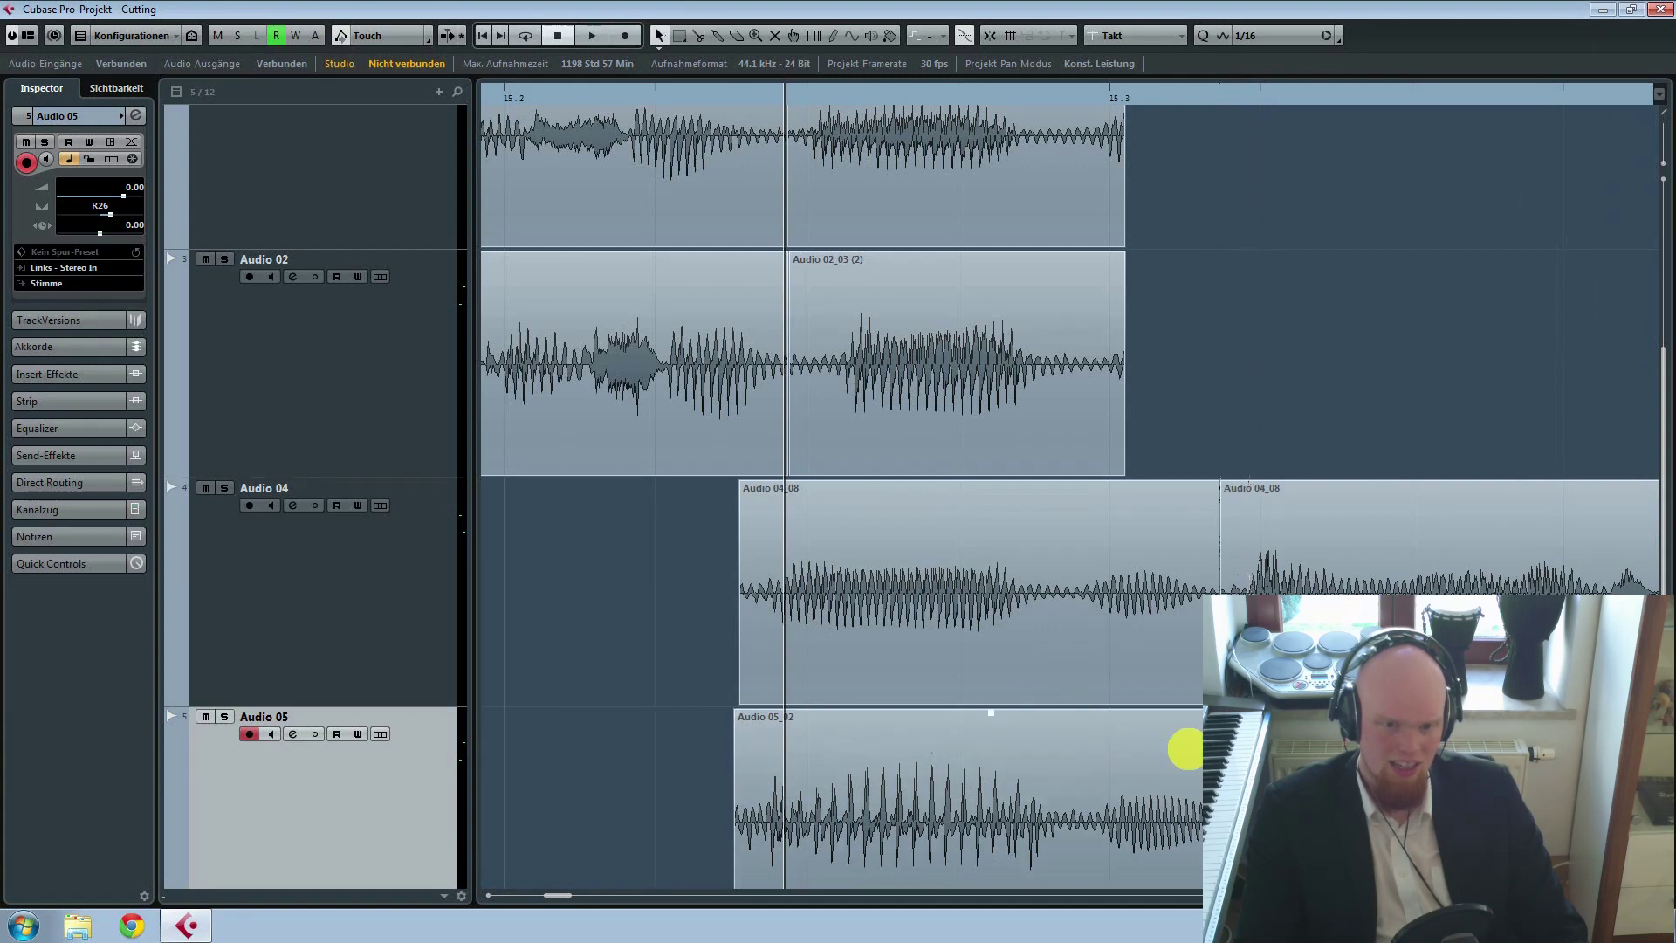
# Step: Move the first pieces of Audio 04 and Audio 05 together slightly later so their syllable lines up with Audio 01 and Audio 02
pyautogui.moveTo(569, 608); pyautogui.dragTo(1048, 782)
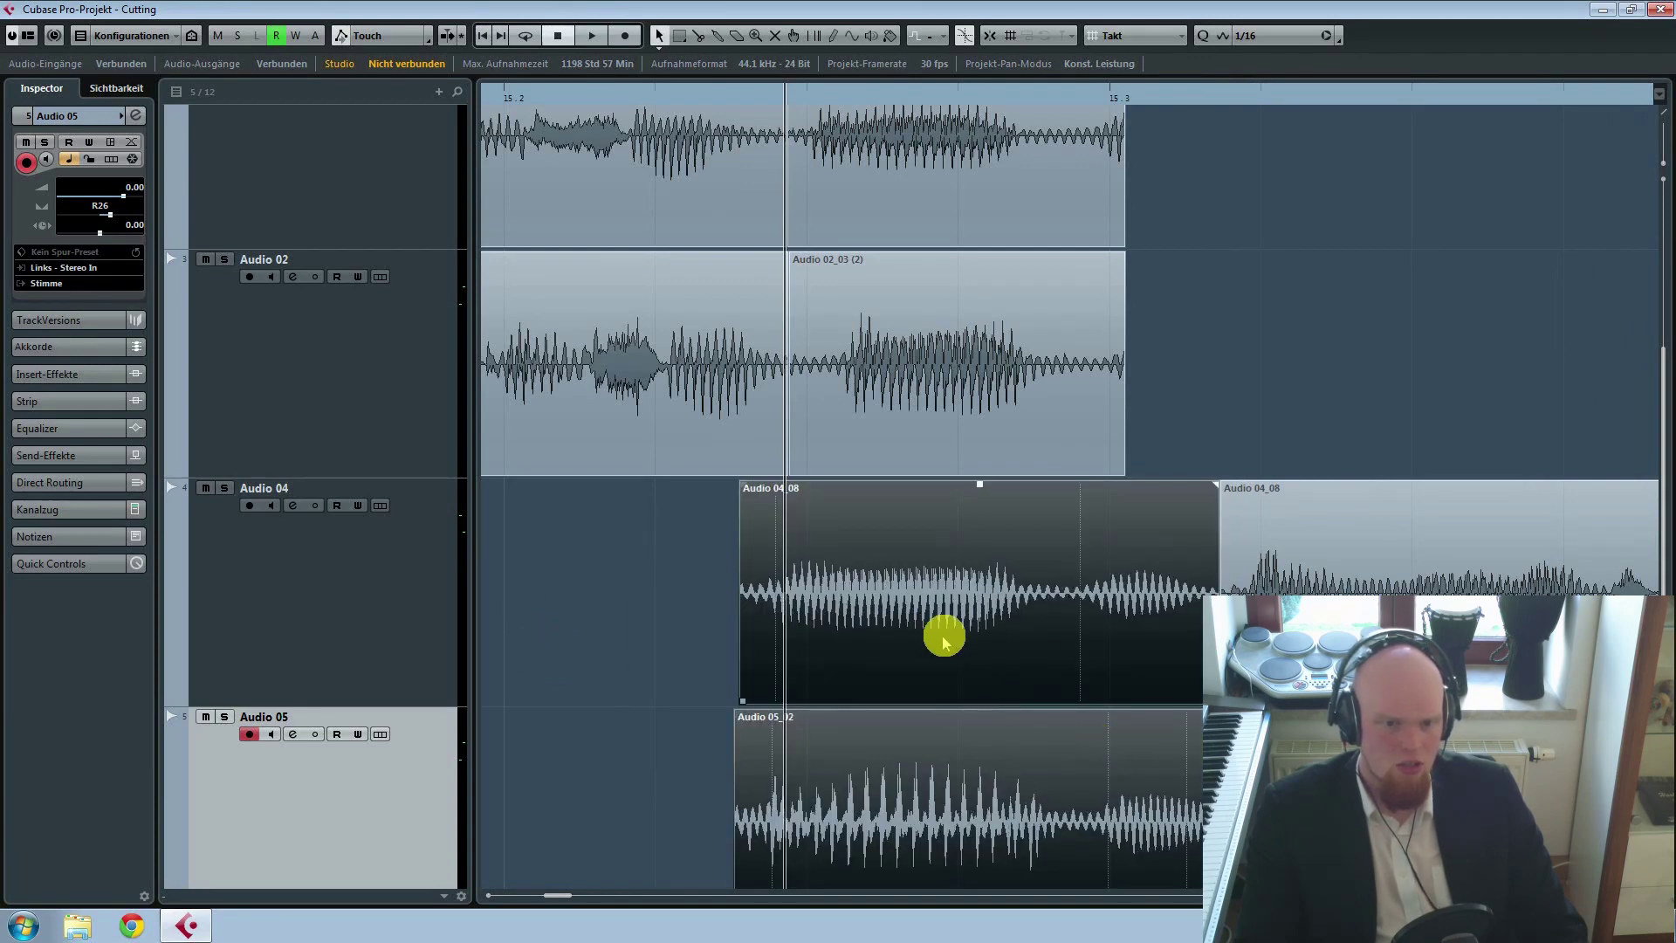
pyautogui.moveTo(943, 641); pyautogui.dragTo(1010, 651)
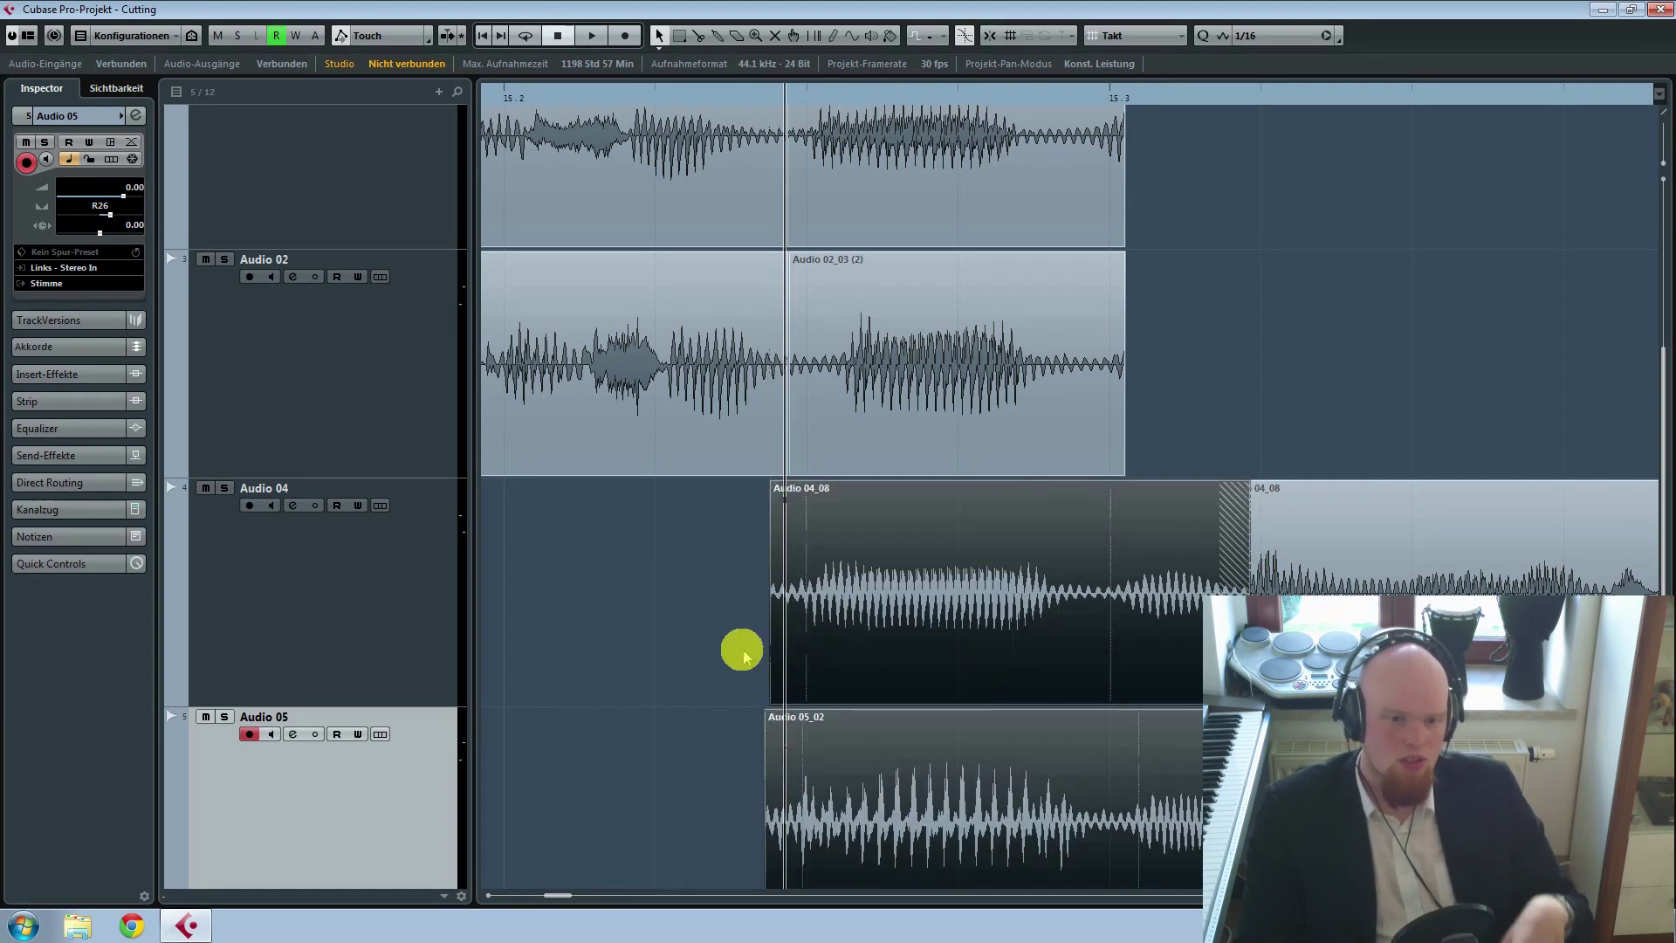
pyautogui.click(655, 679)
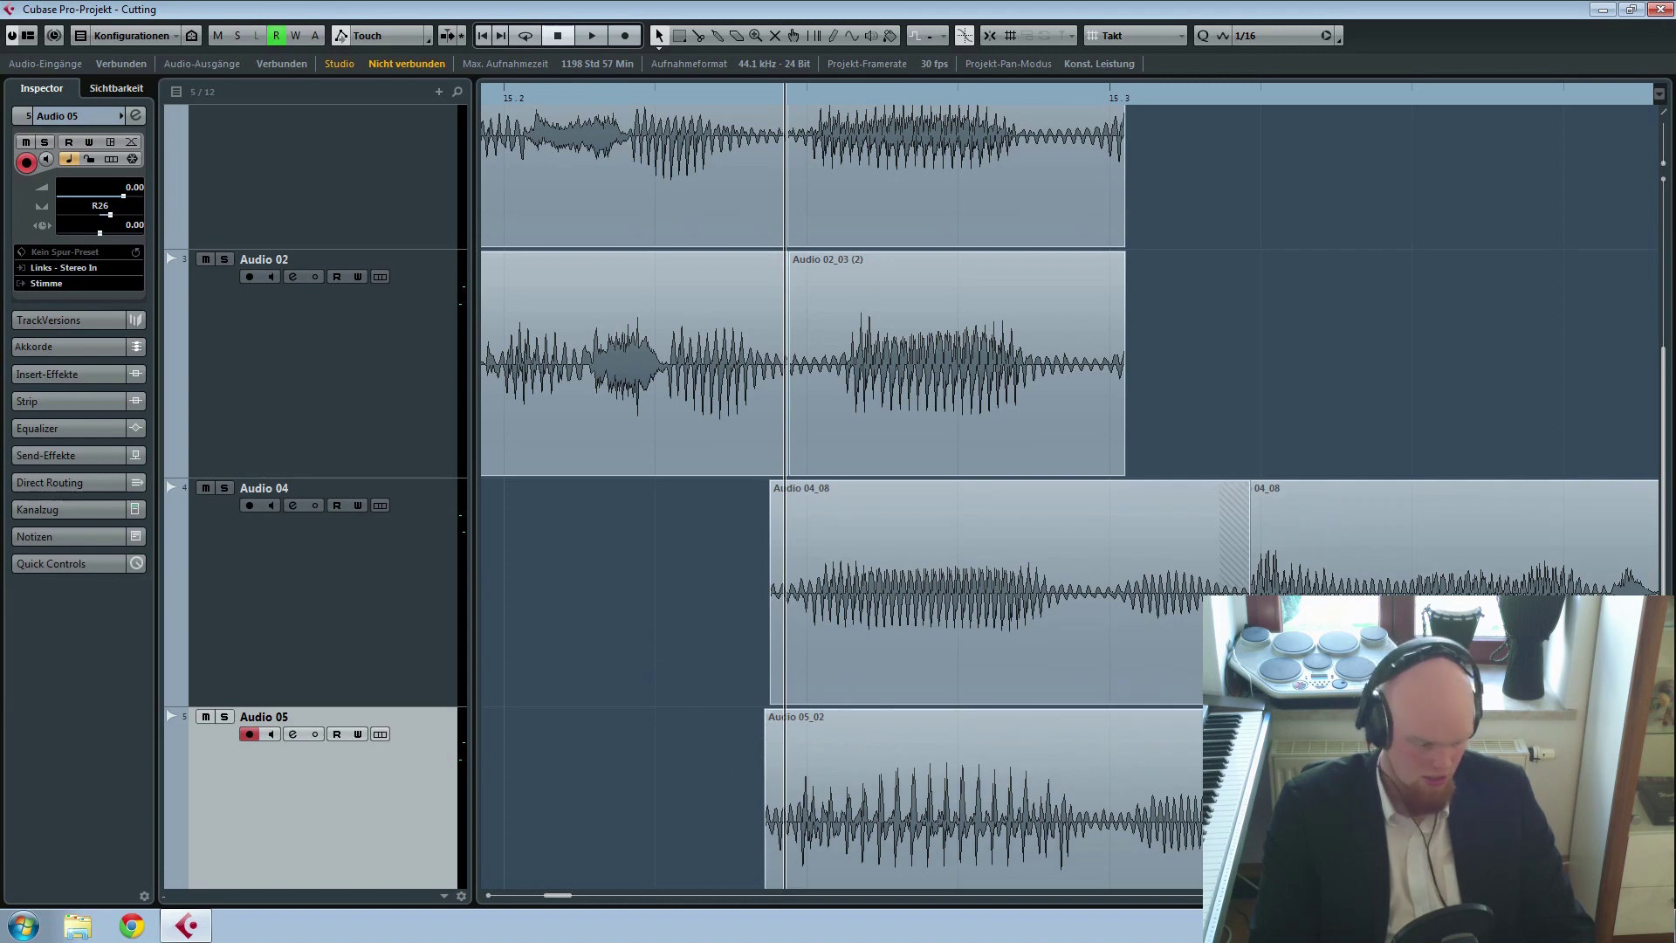
# Step: Crossfade the overlap between the moved piece and the following piece on both Audio 04 and Audio 05
pyautogui.click(1098, 638)
pyautogui.click(1176, 810)
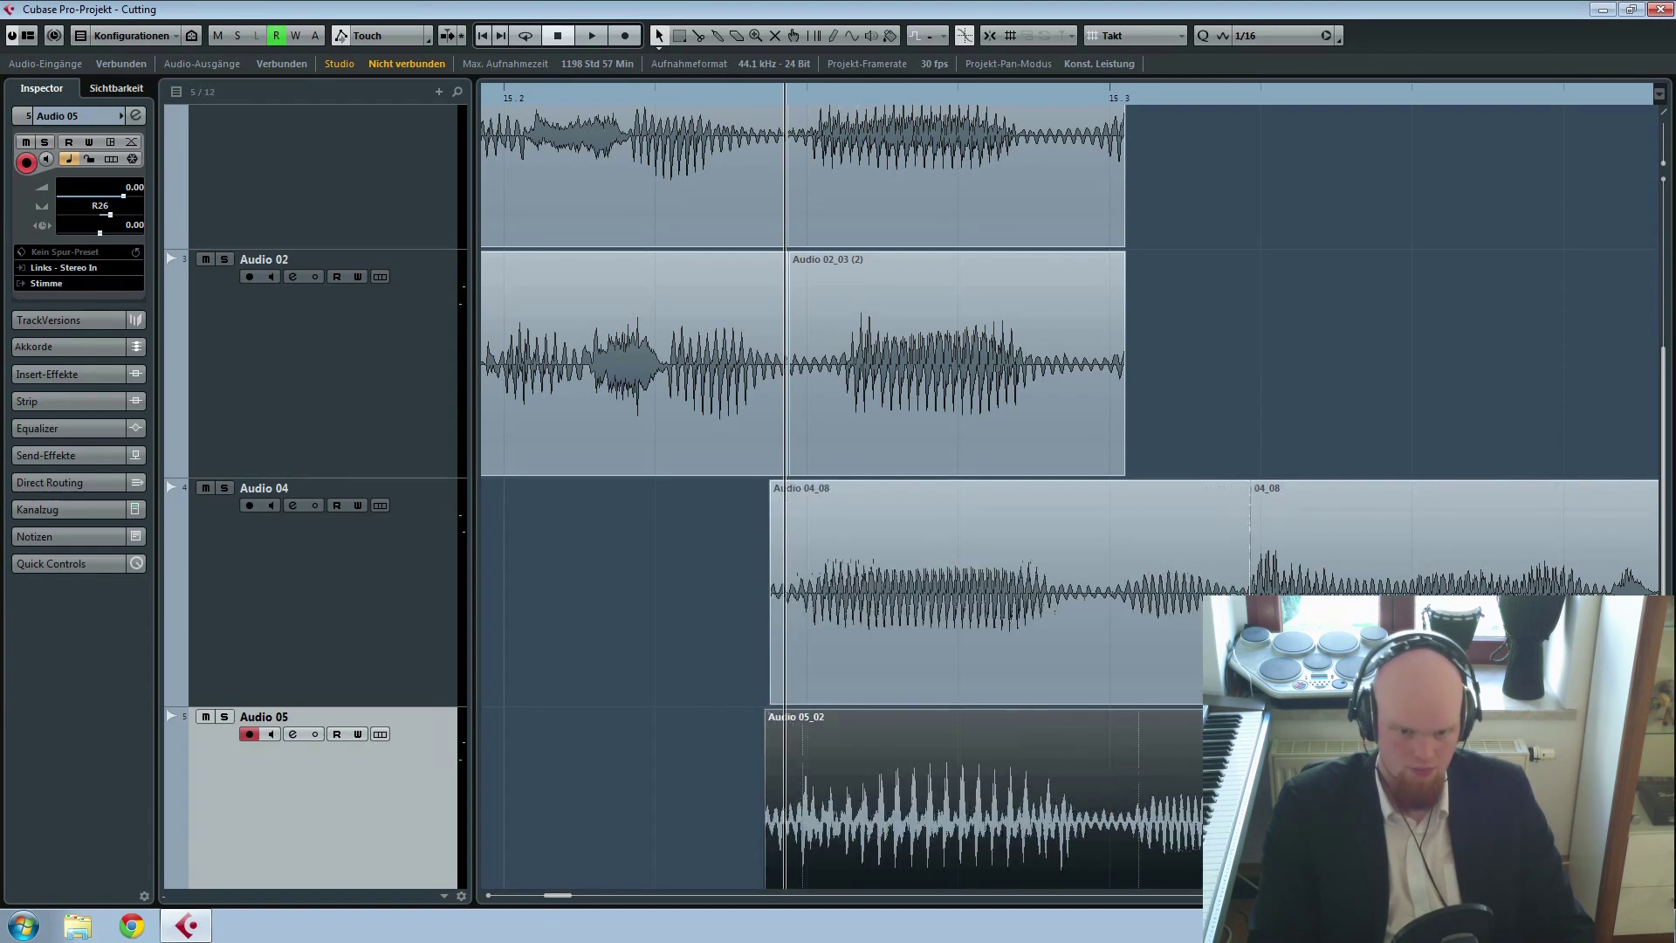
pyautogui.click(1409, 372)
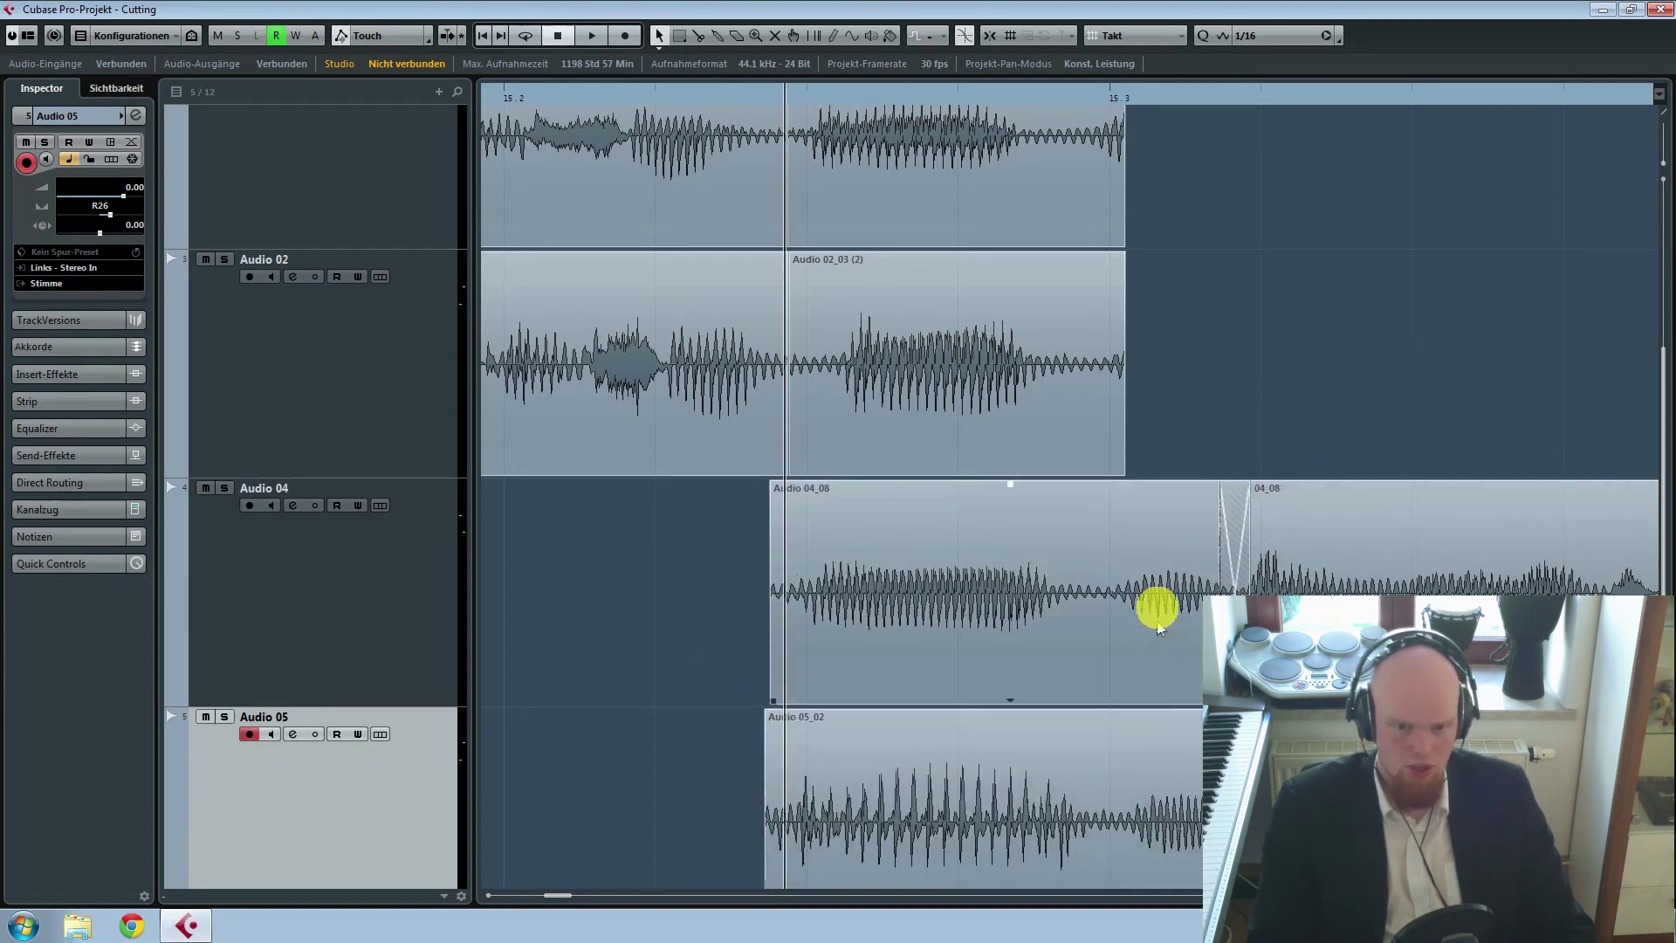
pyautogui.click(982, 573)
pyautogui.click(685, 614)
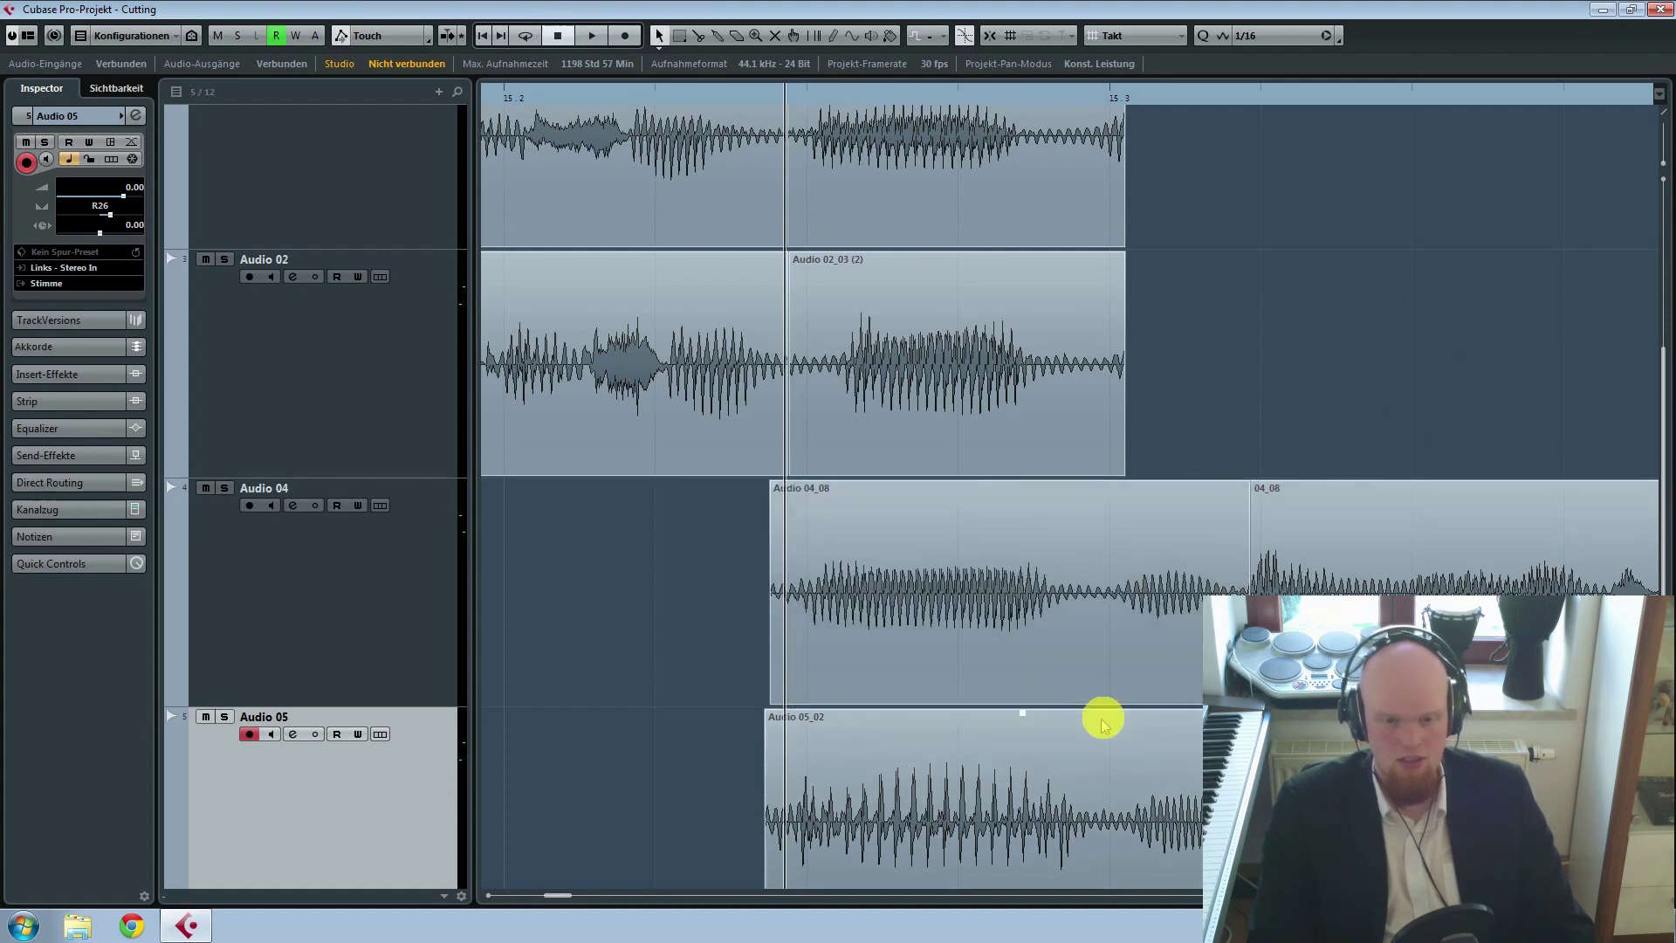
# Step: Delete the end pieces of Audio 01 and Audio 02 behind the split
pyautogui.scroll(3, 1056, 662)
pyautogui.moveTo(1154, 672); pyautogui.dragTo(1109, 533)
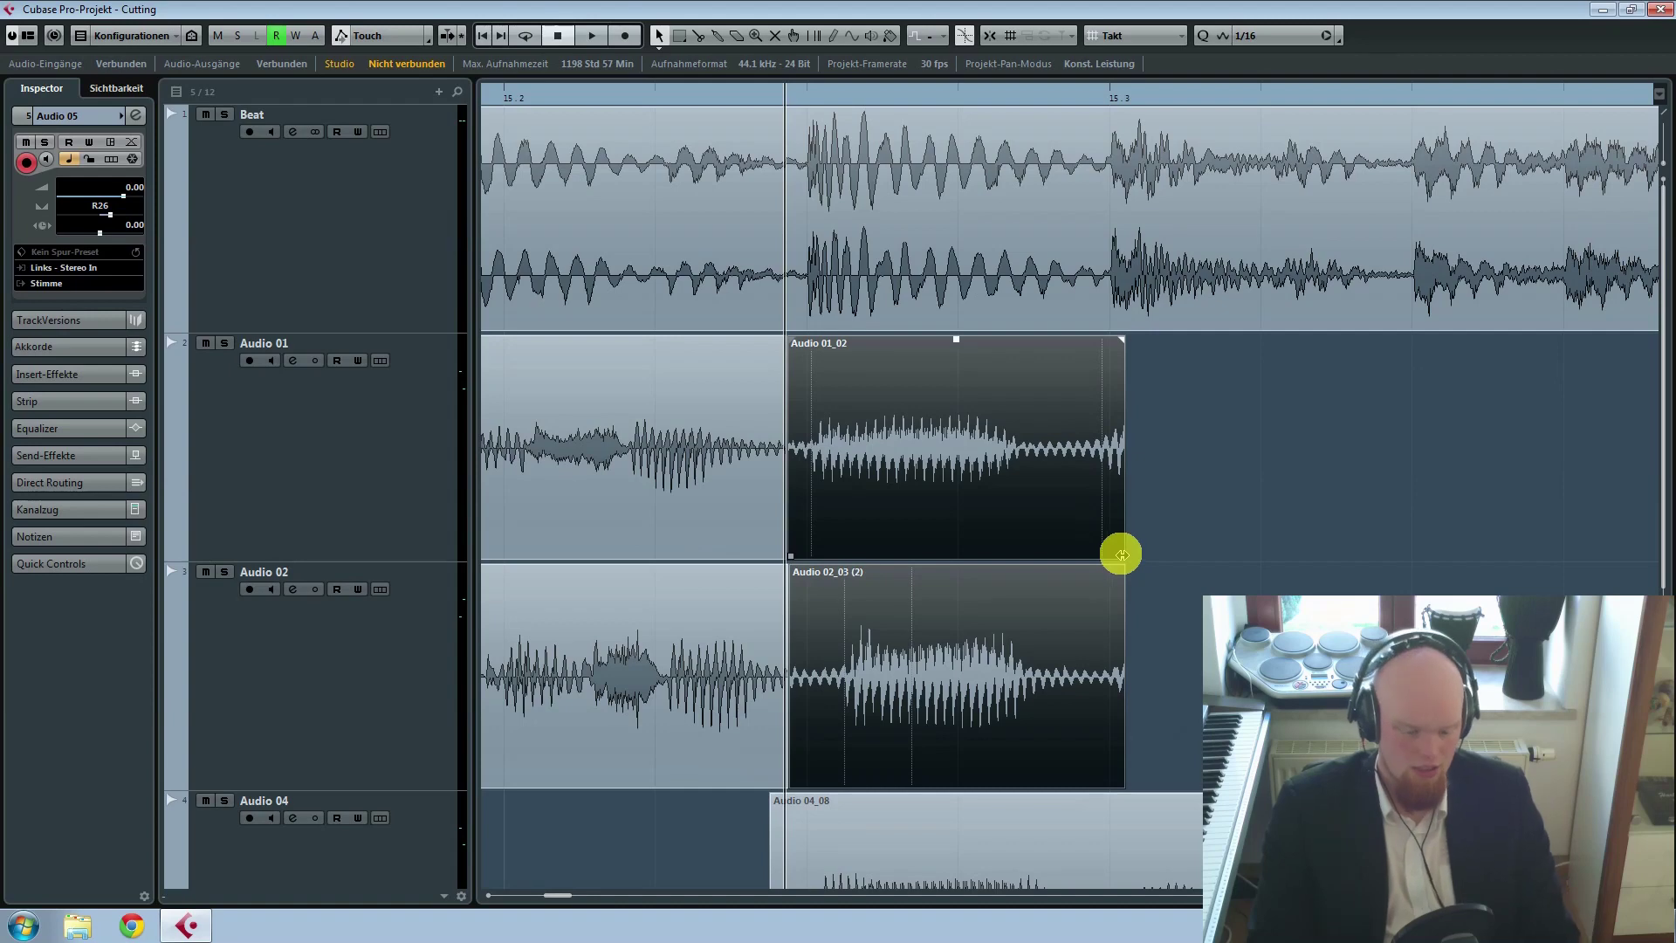
pyautogui.press('Delete')
# Step: Extend the ends of Audio 01 and Audio 02 slightly past the playhead and give both events a short fade-out
pyautogui.scroll(-3, 798, 605)
pyautogui.moveTo(681, 651); pyautogui.dragTo(444, 638)
pyautogui.scroll(2, 875, 611)
pyautogui.moveTo(1143, 590); pyautogui.dragTo(1071, 398)
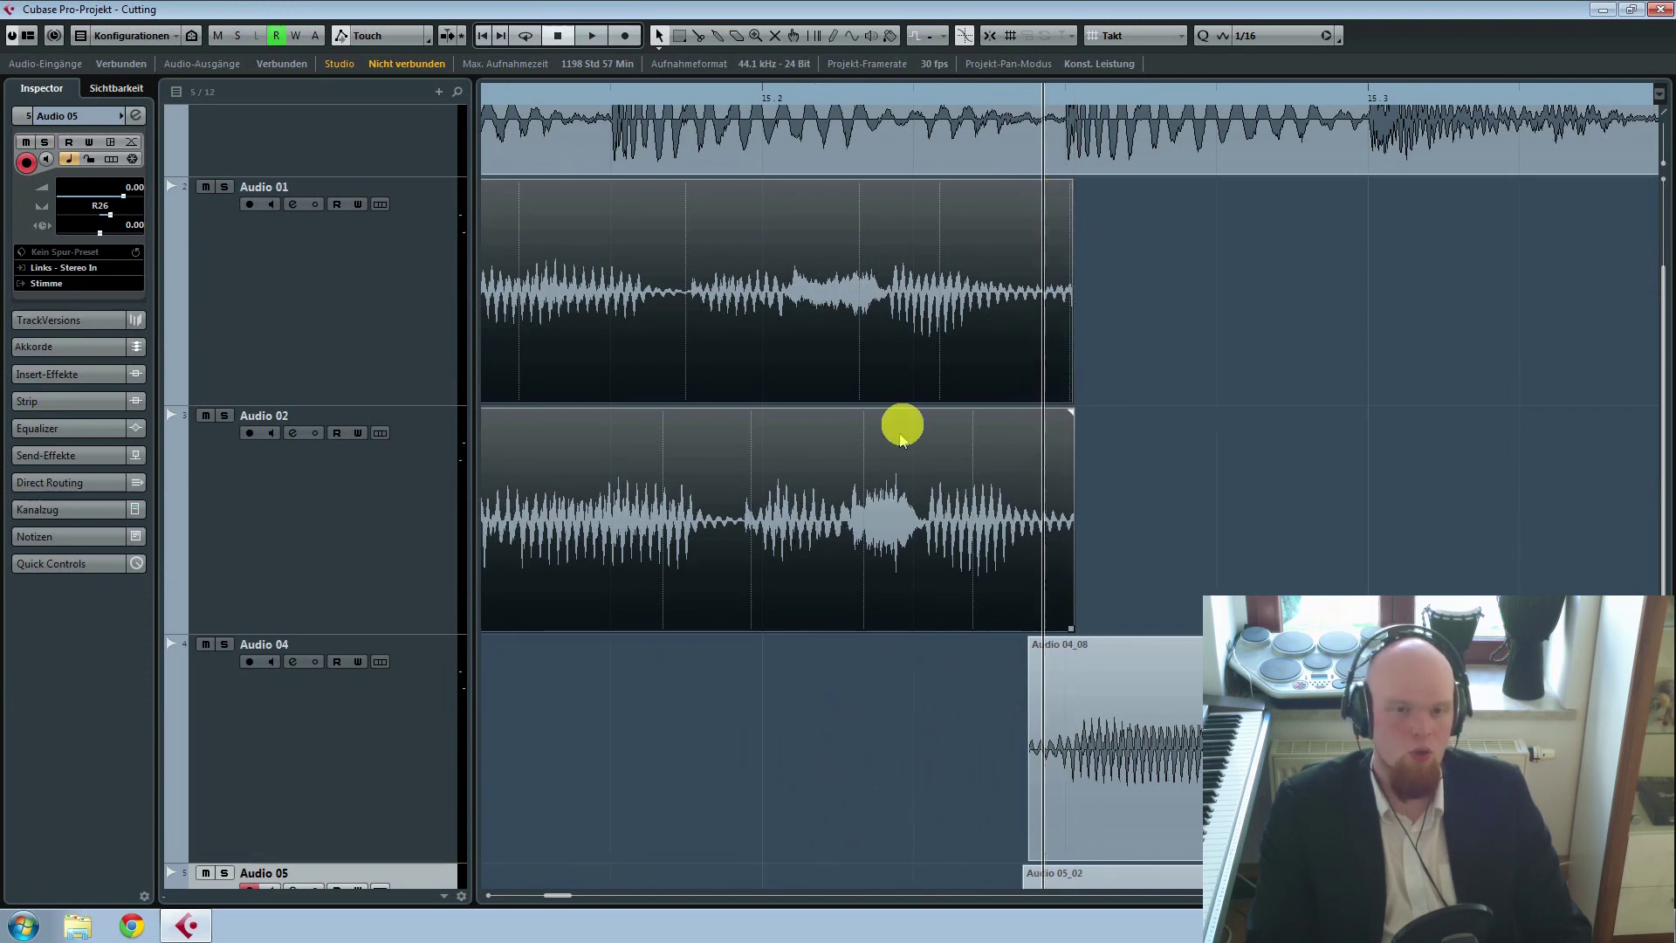
pyautogui.moveTo(1071, 185); pyautogui.dragTo(1022, 205)
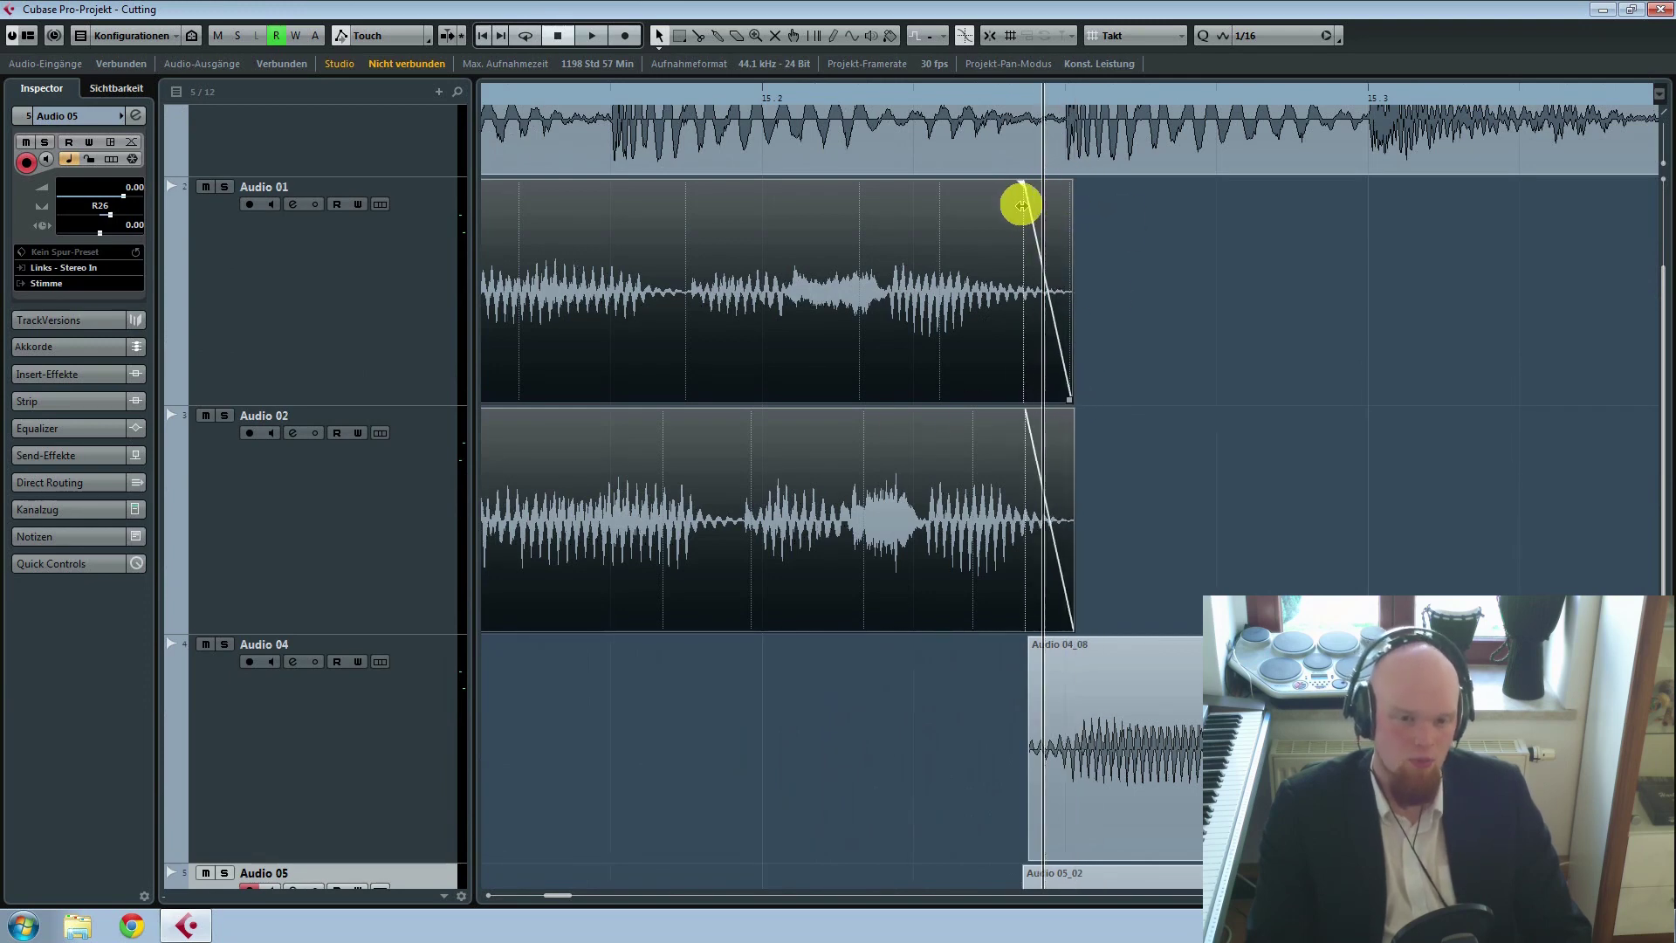
# Step: Extend the starts of Audio 04 and Audio 05 slightly earlier so they overlap the ends of Audio 01 and Audio 02 more
pyautogui.scroll(-2, 948, 734)
pyautogui.moveTo(966, 616); pyautogui.dragTo(1085, 764)
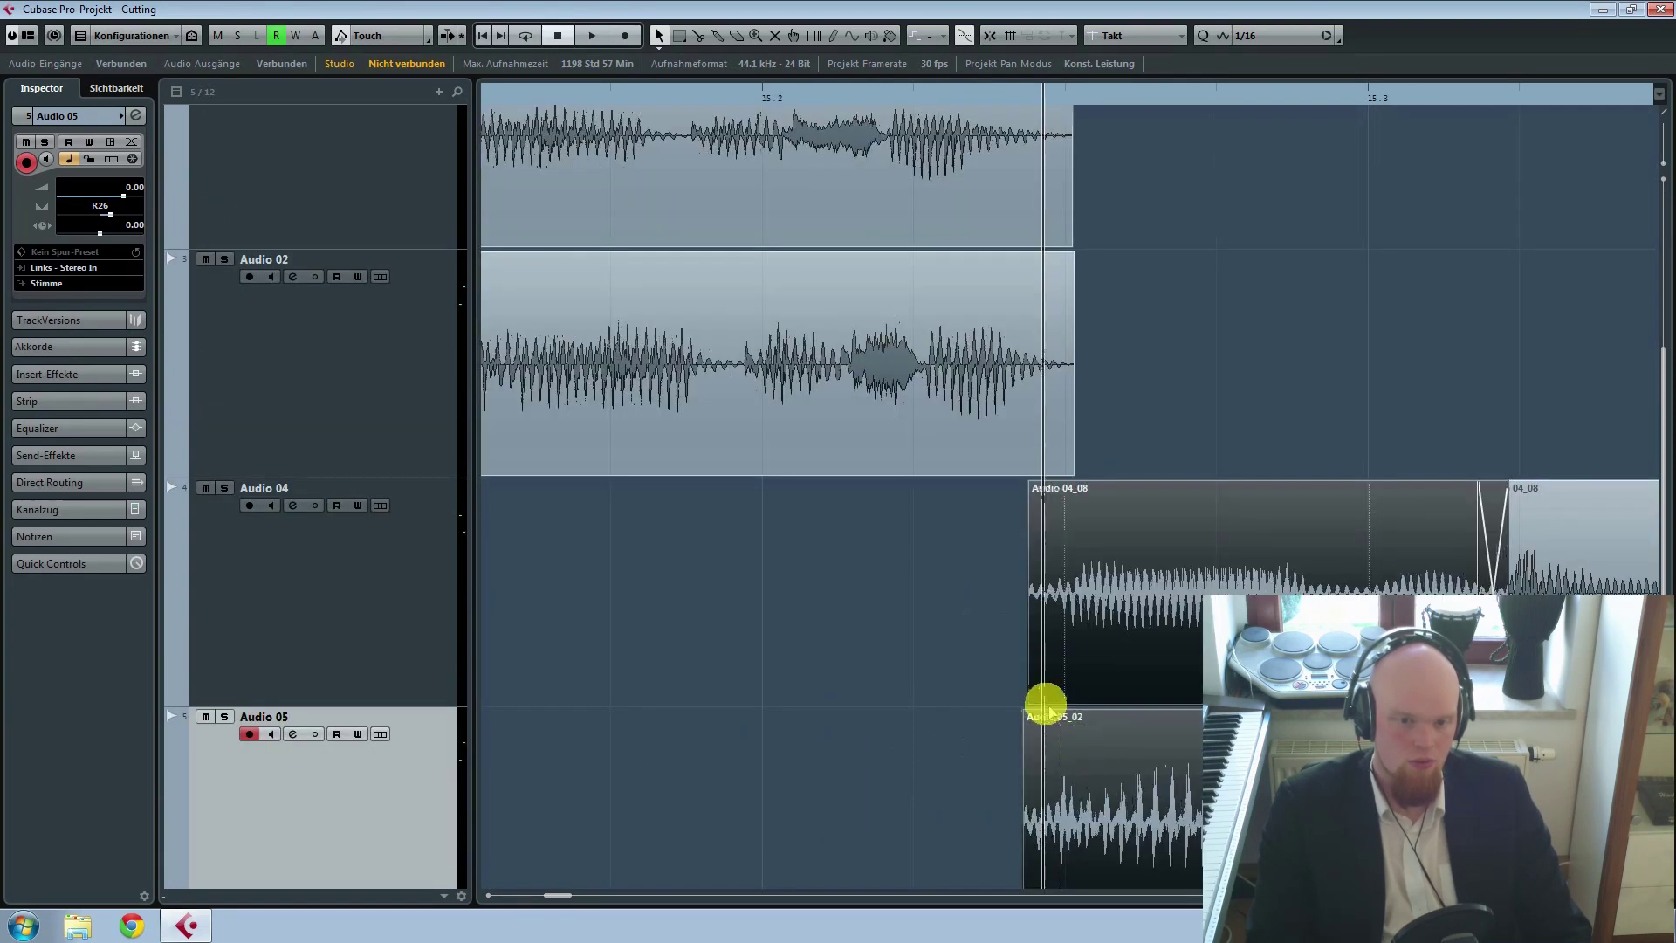
pyautogui.moveTo(1023, 700); pyautogui.dragTo(1003, 700)
pyautogui.click(910, 712)
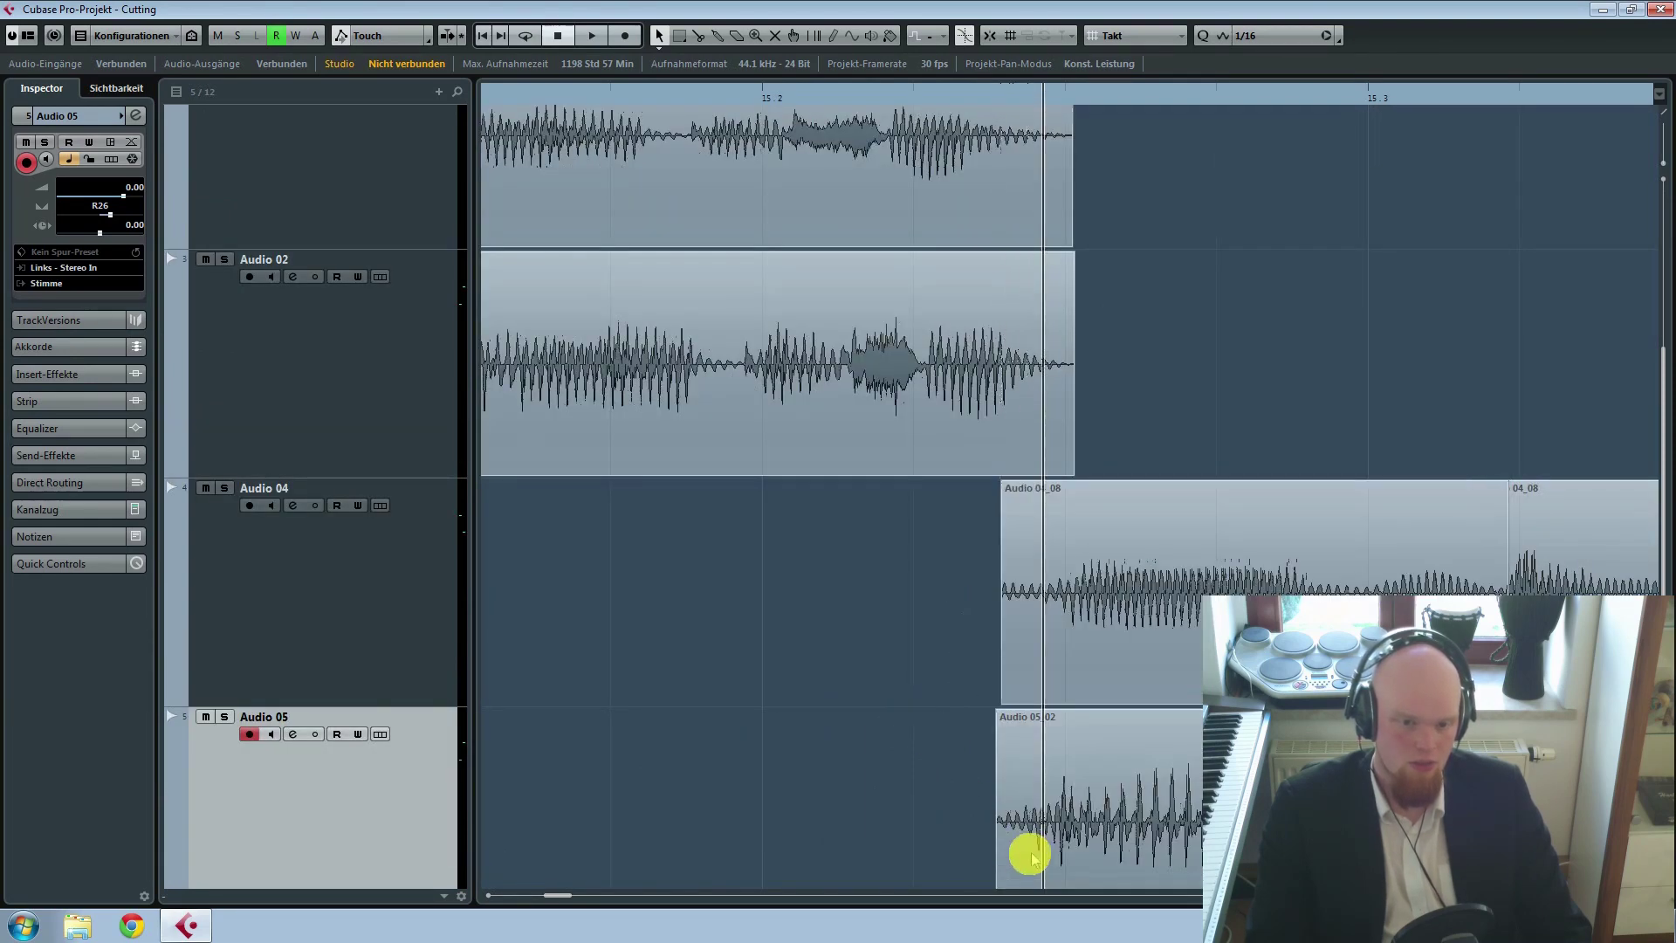
# Step: Add fade-ins to the starts of Audio 04 and Audio 05, and lengthen the fade-outs of Audio 01 and Audio 02
pyautogui.moveTo(963, 524); pyautogui.dragTo(1067, 718)
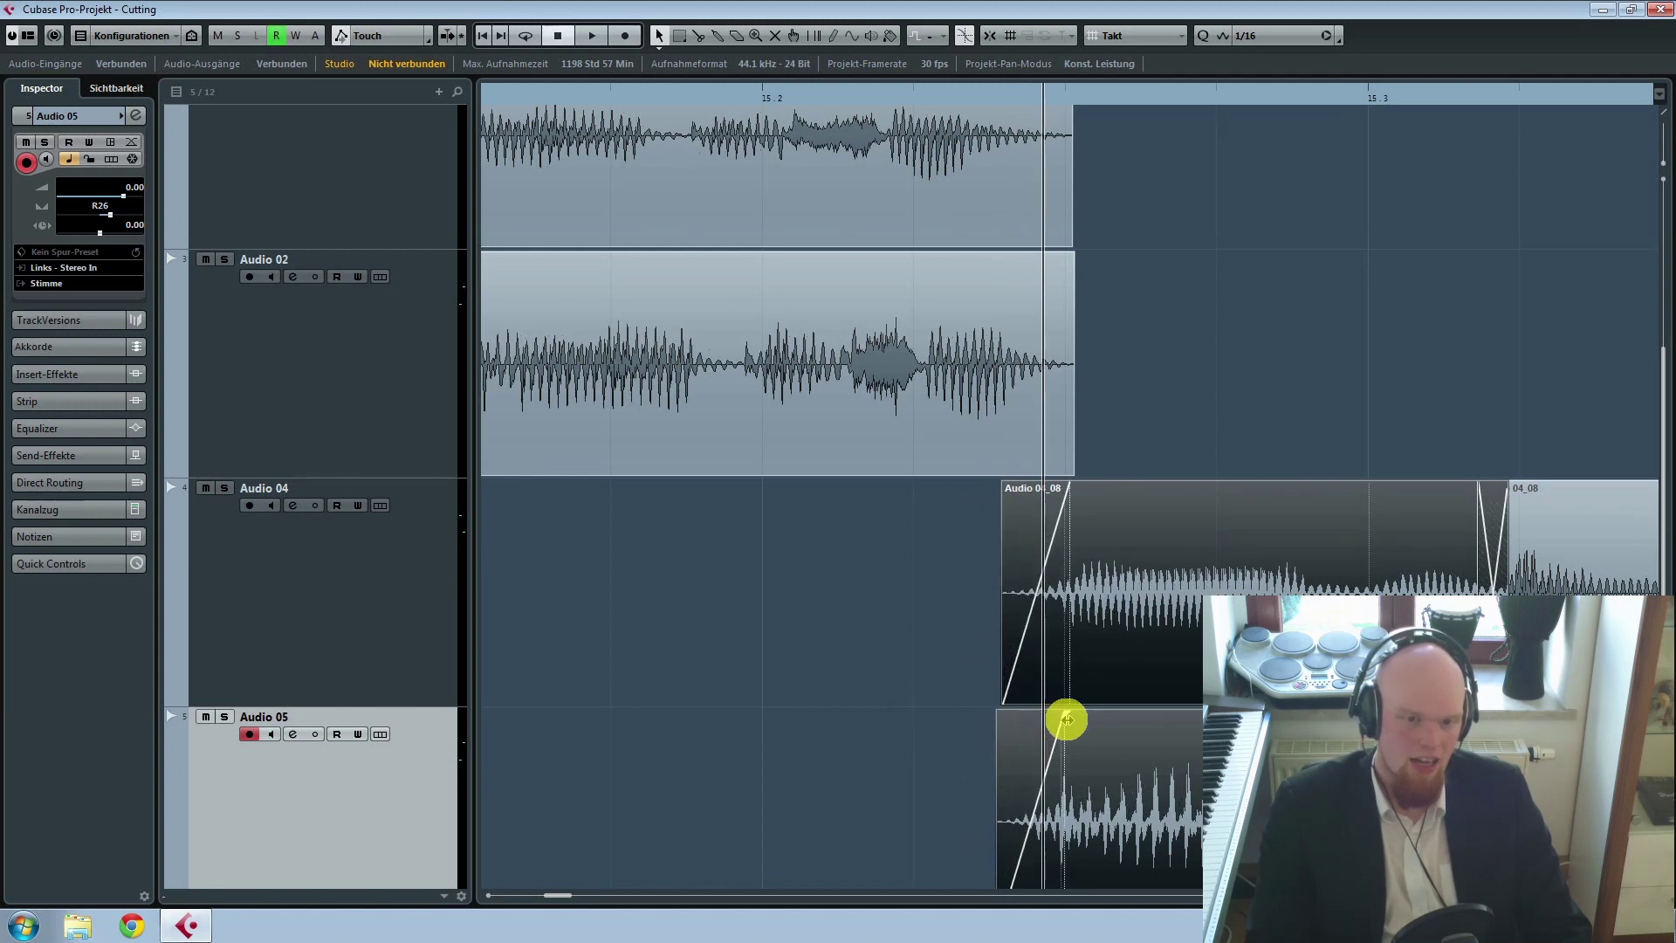
pyautogui.moveTo(1231, 378); pyautogui.dragTo(1003, 265)
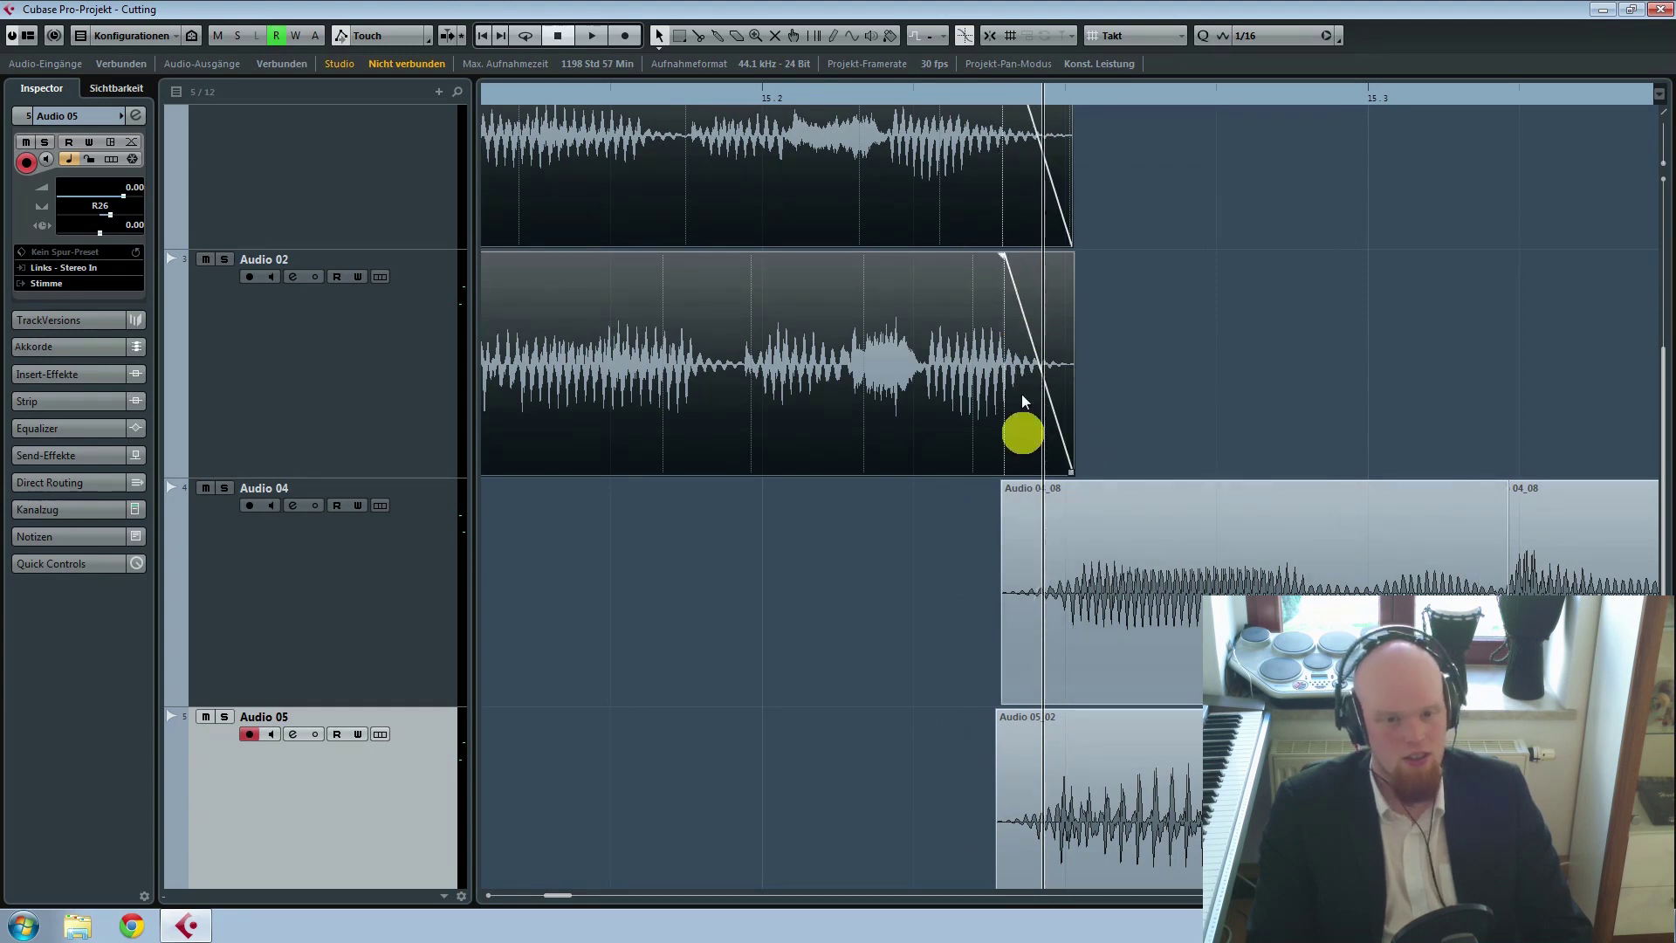
pyautogui.click(960, 646)
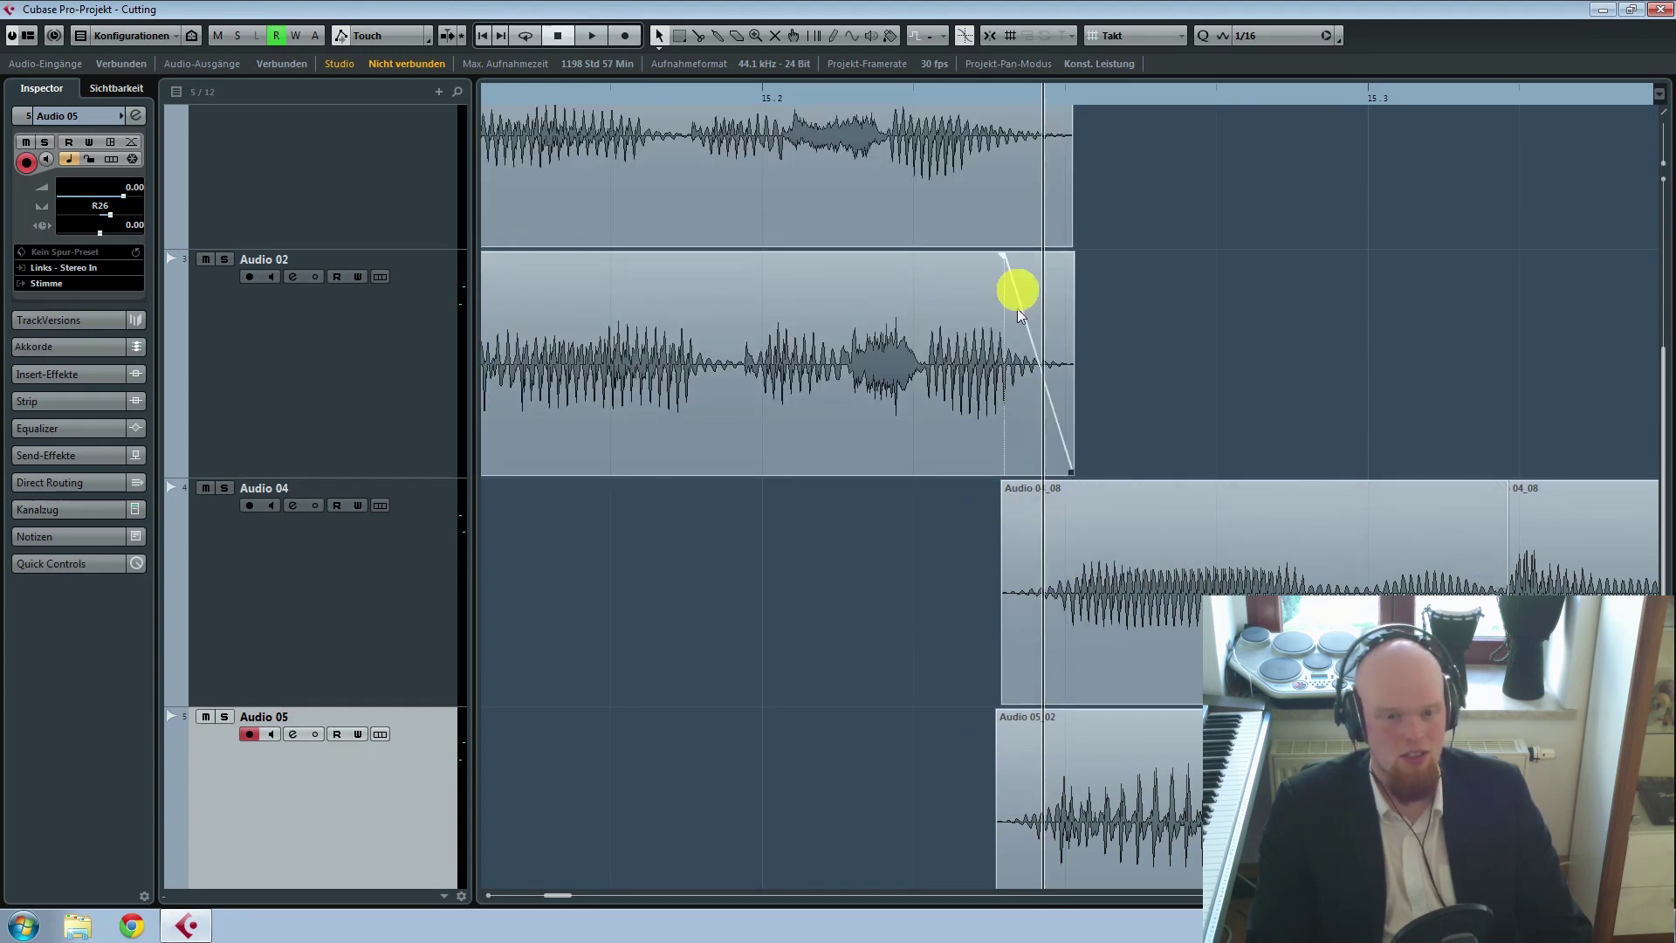
# Step: Play the transition from bar 15 and again from slightly earlier with the Beat track muted, checking how the takes join
pyautogui.press('g')
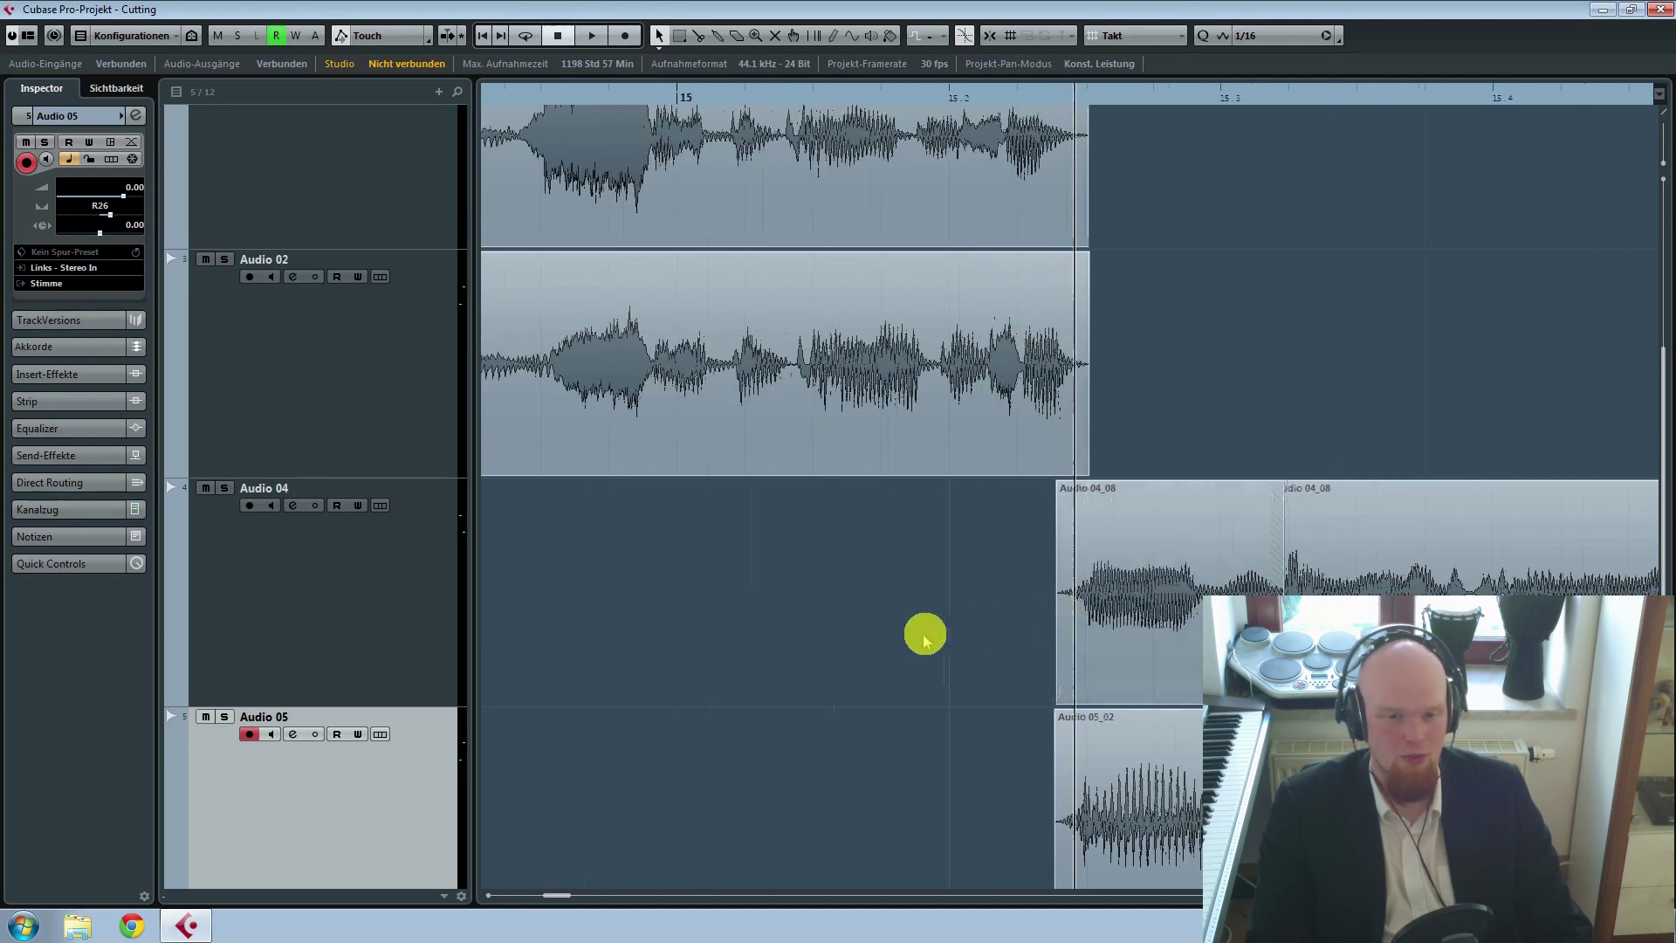
pyautogui.click(680, 95)
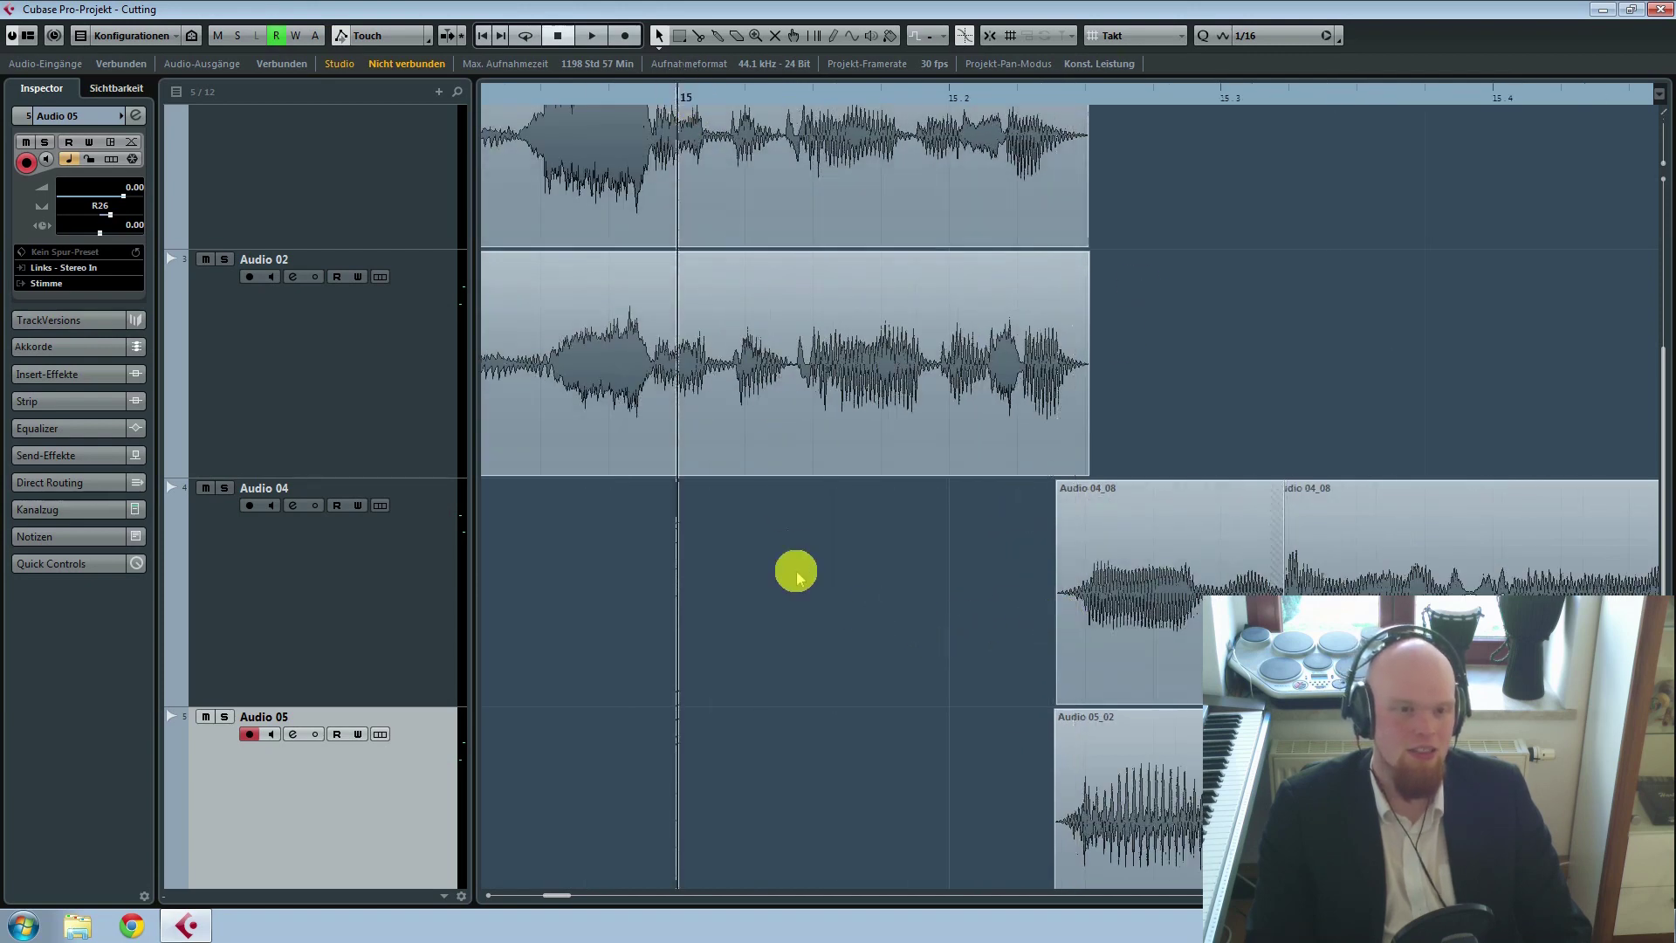
pyautogui.scroll(3, 797, 568)
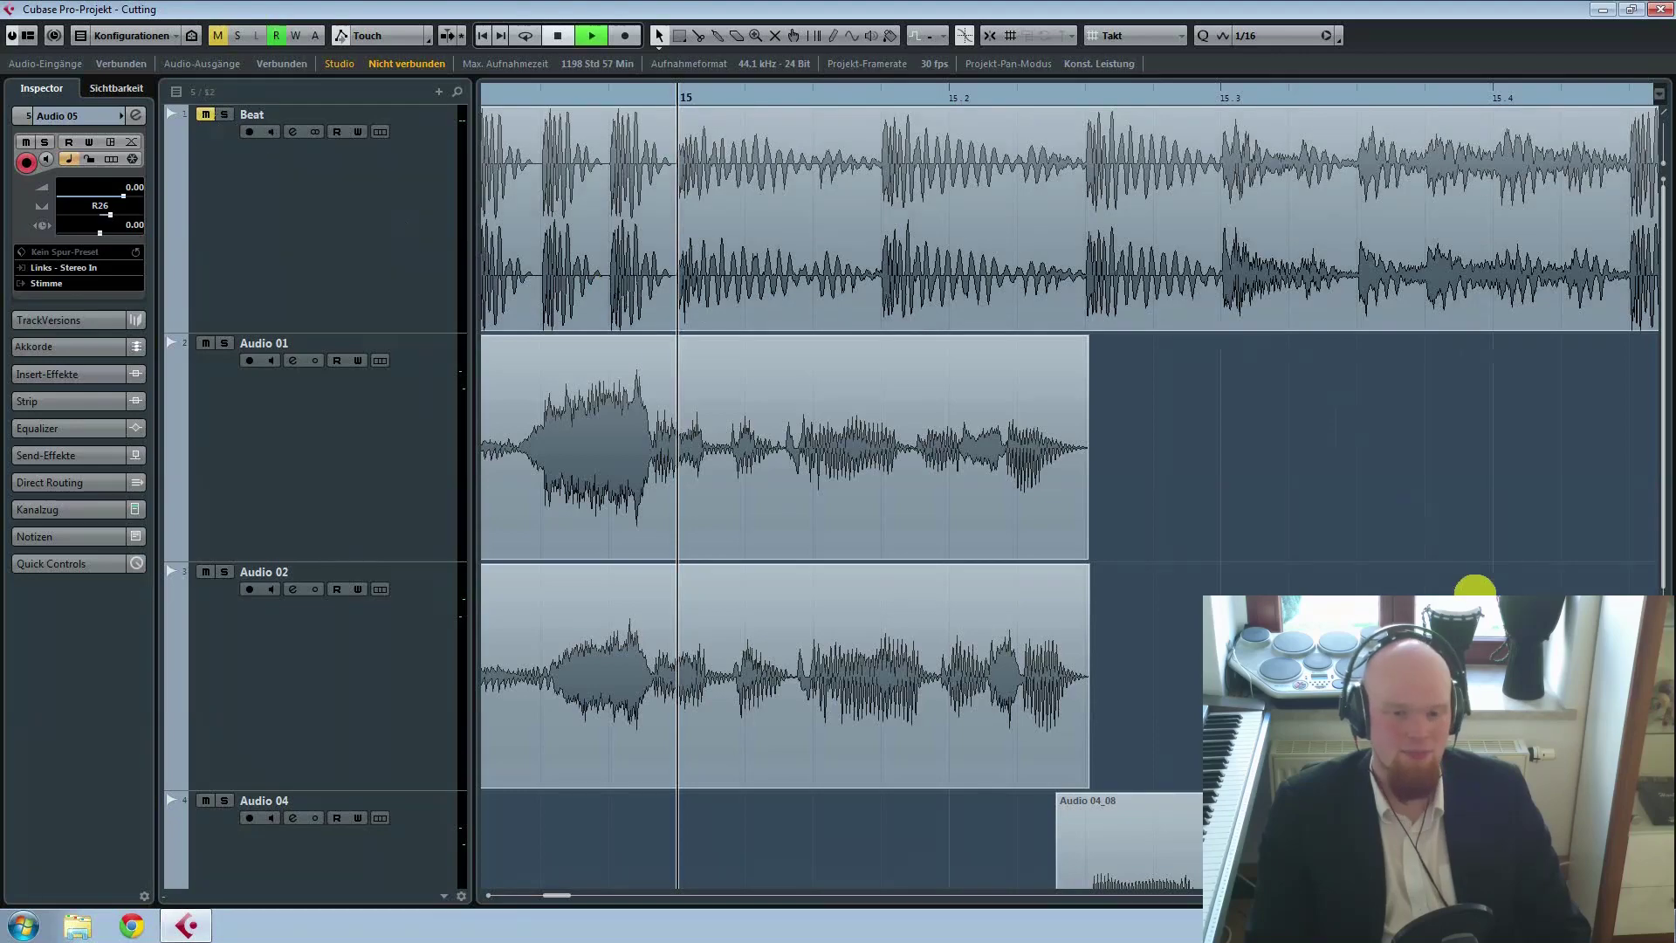
pyautogui.scroll(-3, 1222, 583)
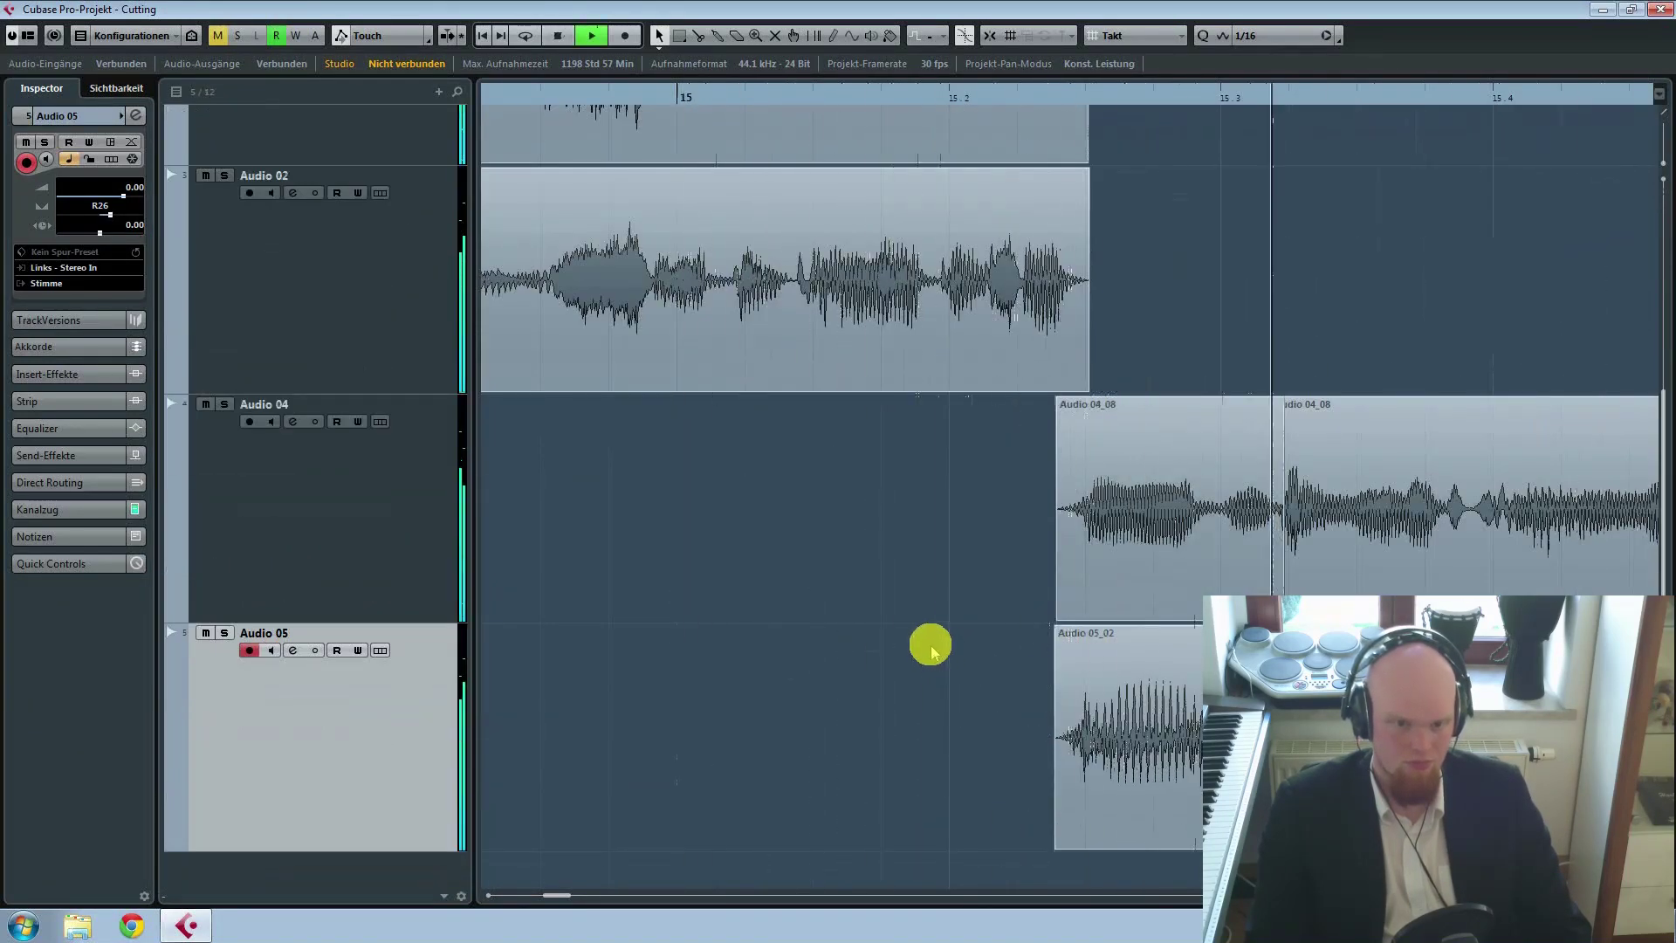
pyautogui.press('space')
pyautogui.scroll(3, 918, 672)
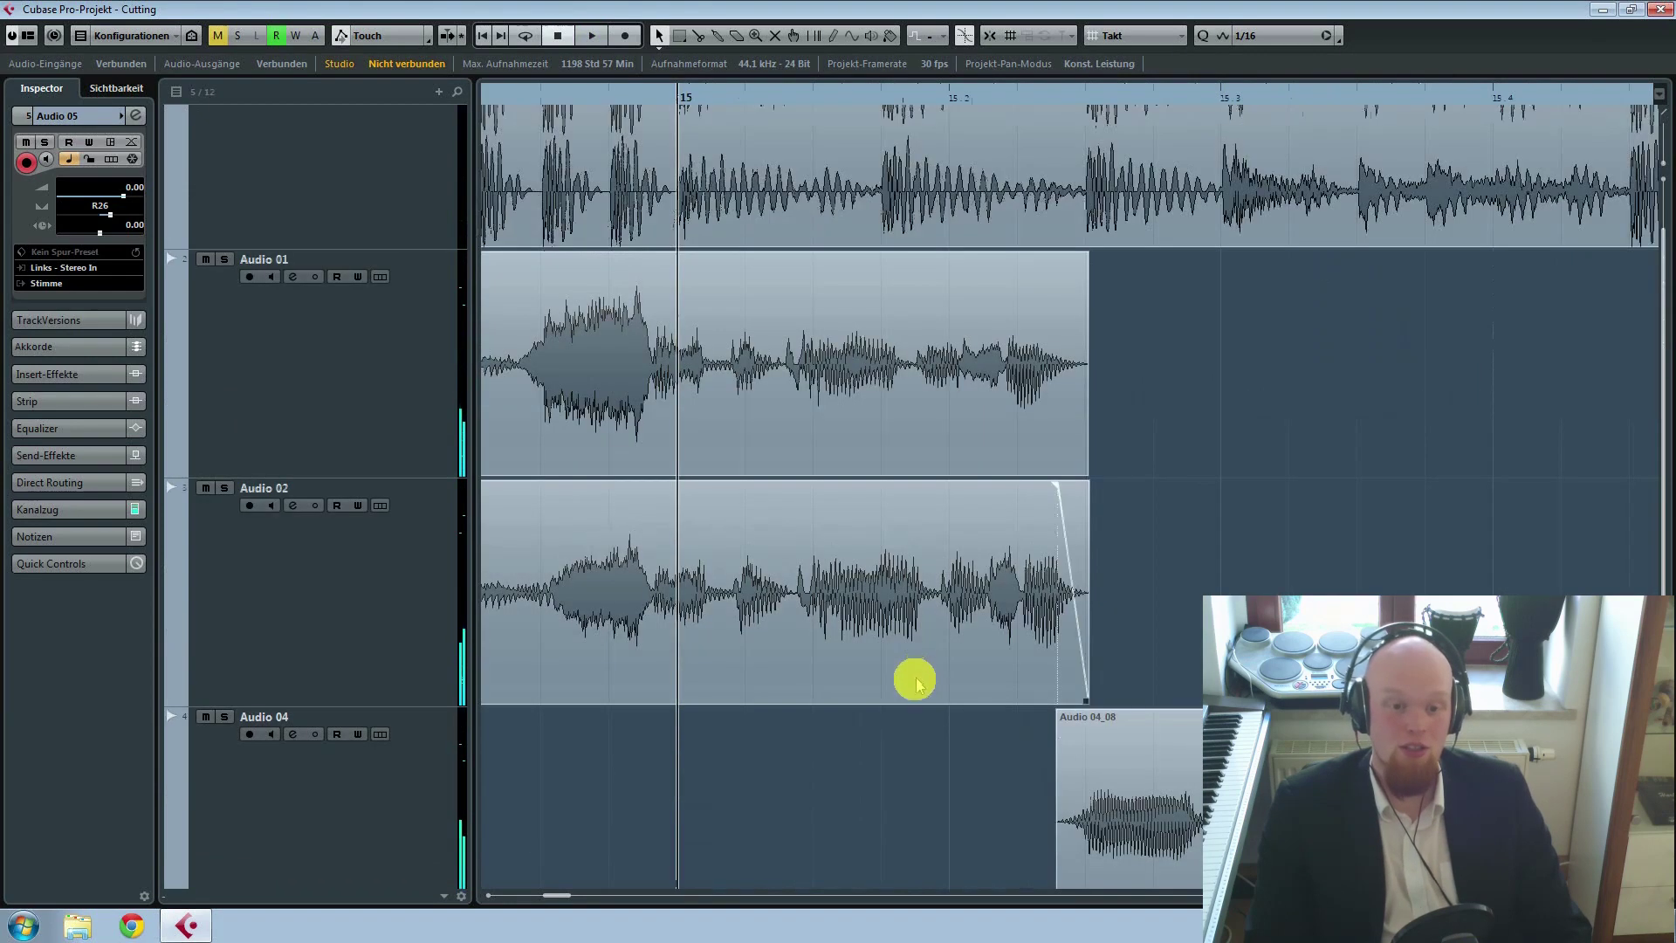
pyautogui.scroll(-2, 1135, 524)
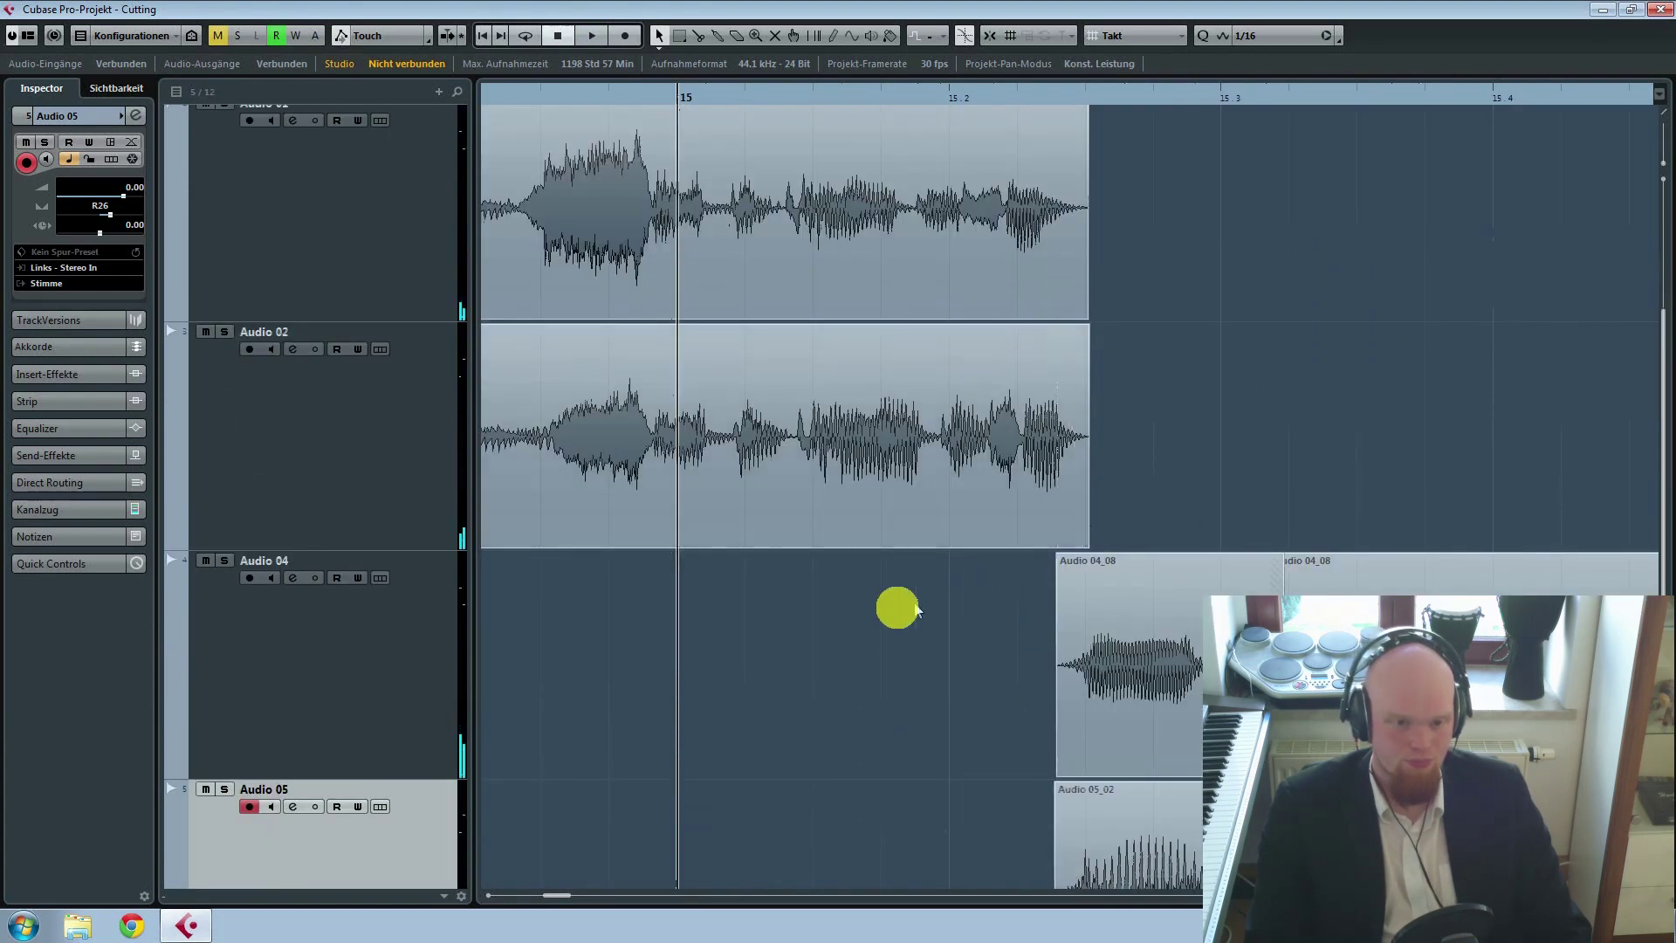
pyautogui.press('space')
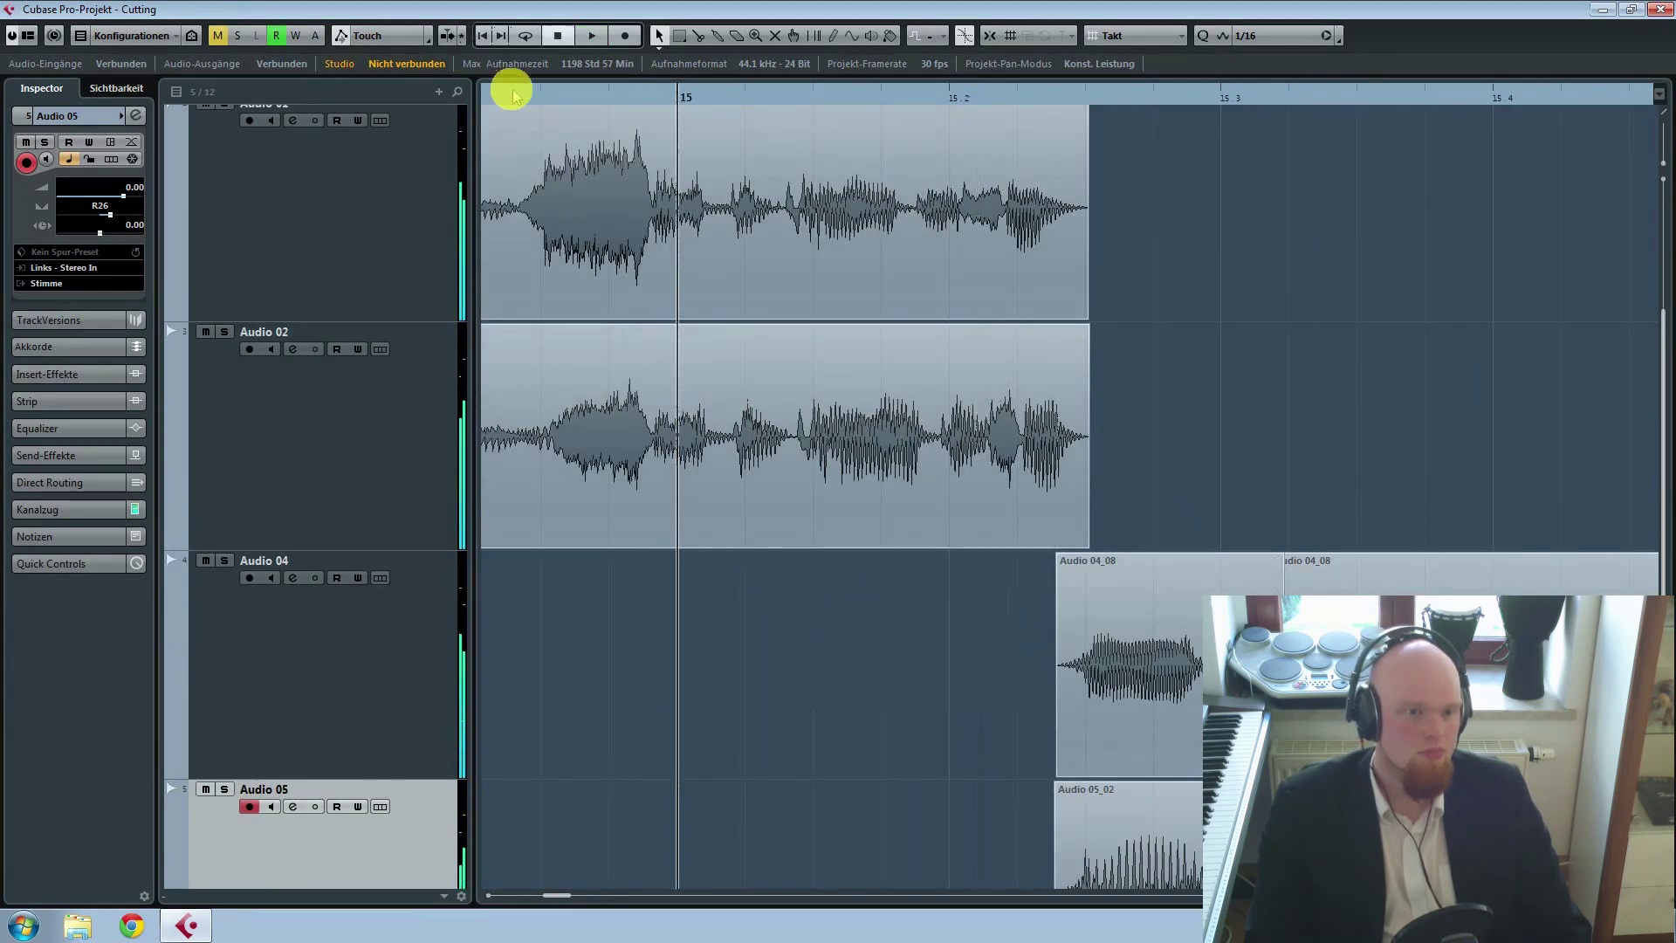
pyautogui.click(501, 92)
pyautogui.press('space')
pyautogui.press('space')
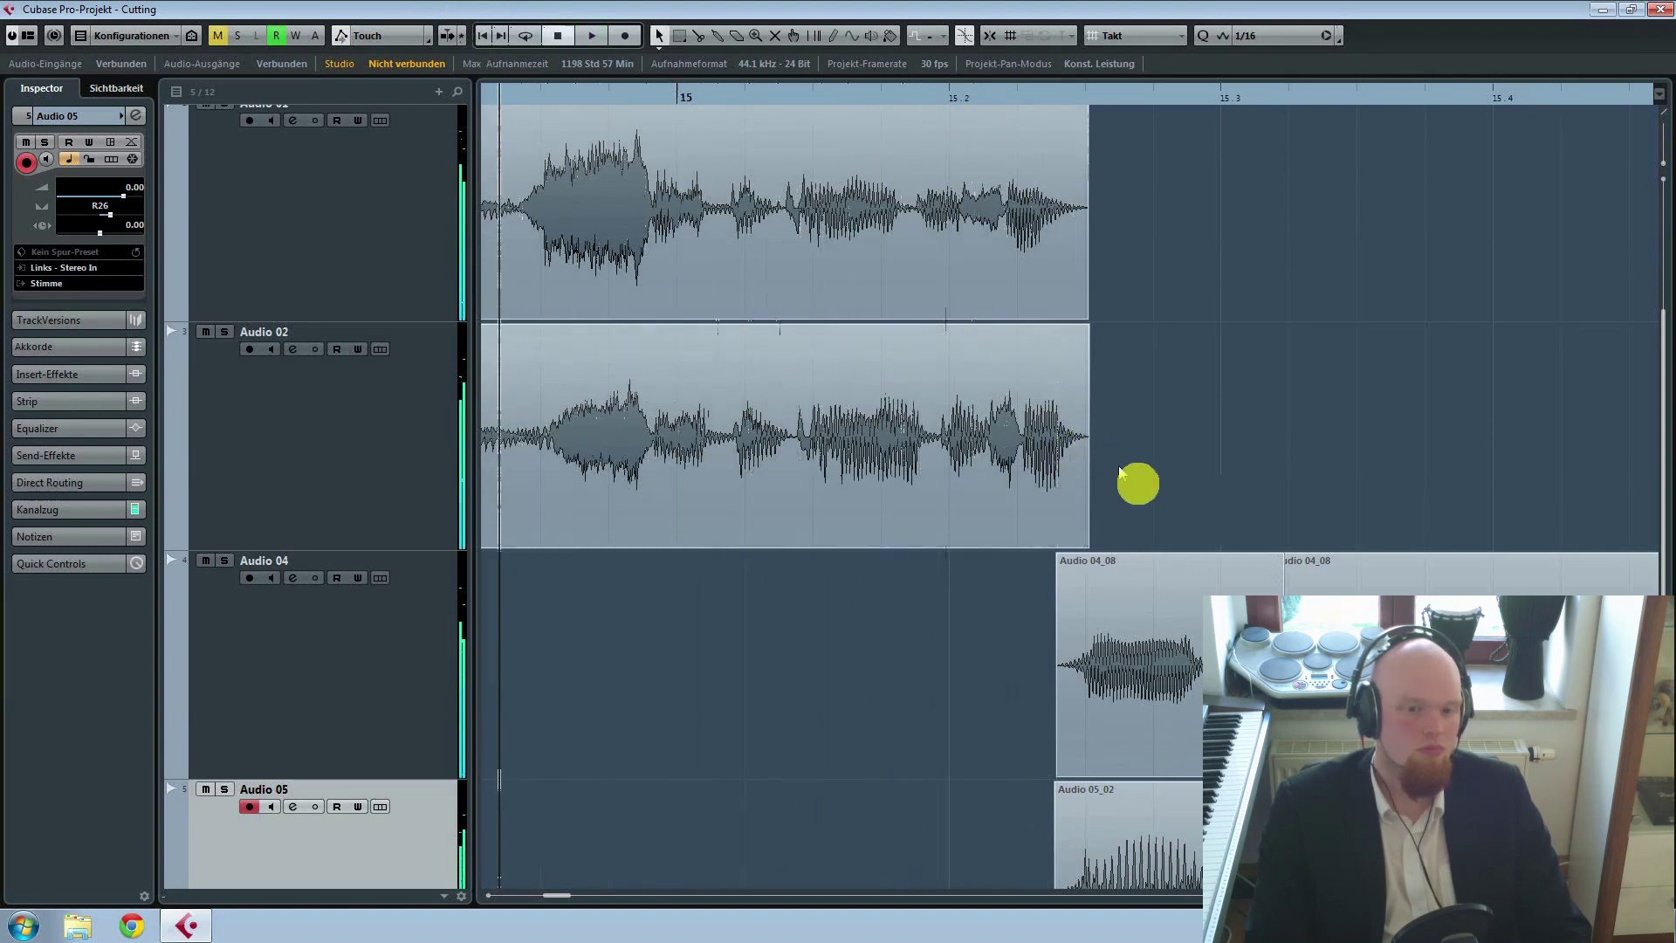
# Step: Move the crossover to just before bar 15 by extending Audio 04 and Audio 05 back and shortening Audio 01 and Audio 02, and play it
pyautogui.moveTo(909, 692); pyautogui.dragTo(640, 744)
pyautogui.moveTo(1149, 494); pyautogui.dragTo(663, 322)
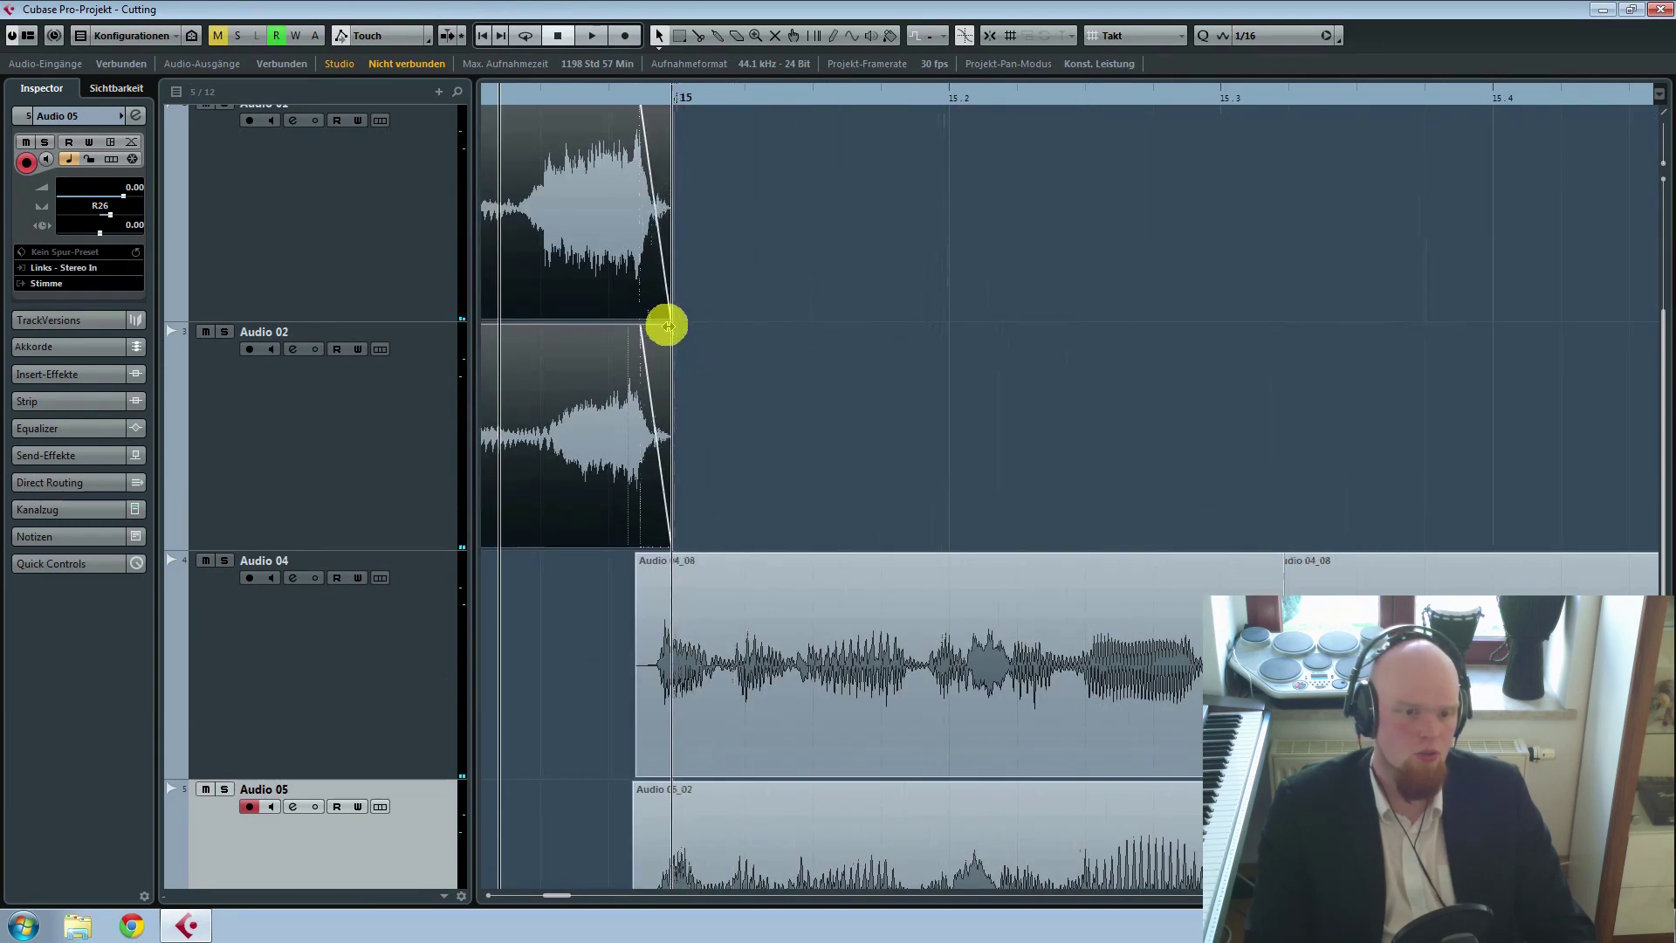
pyautogui.press('space')
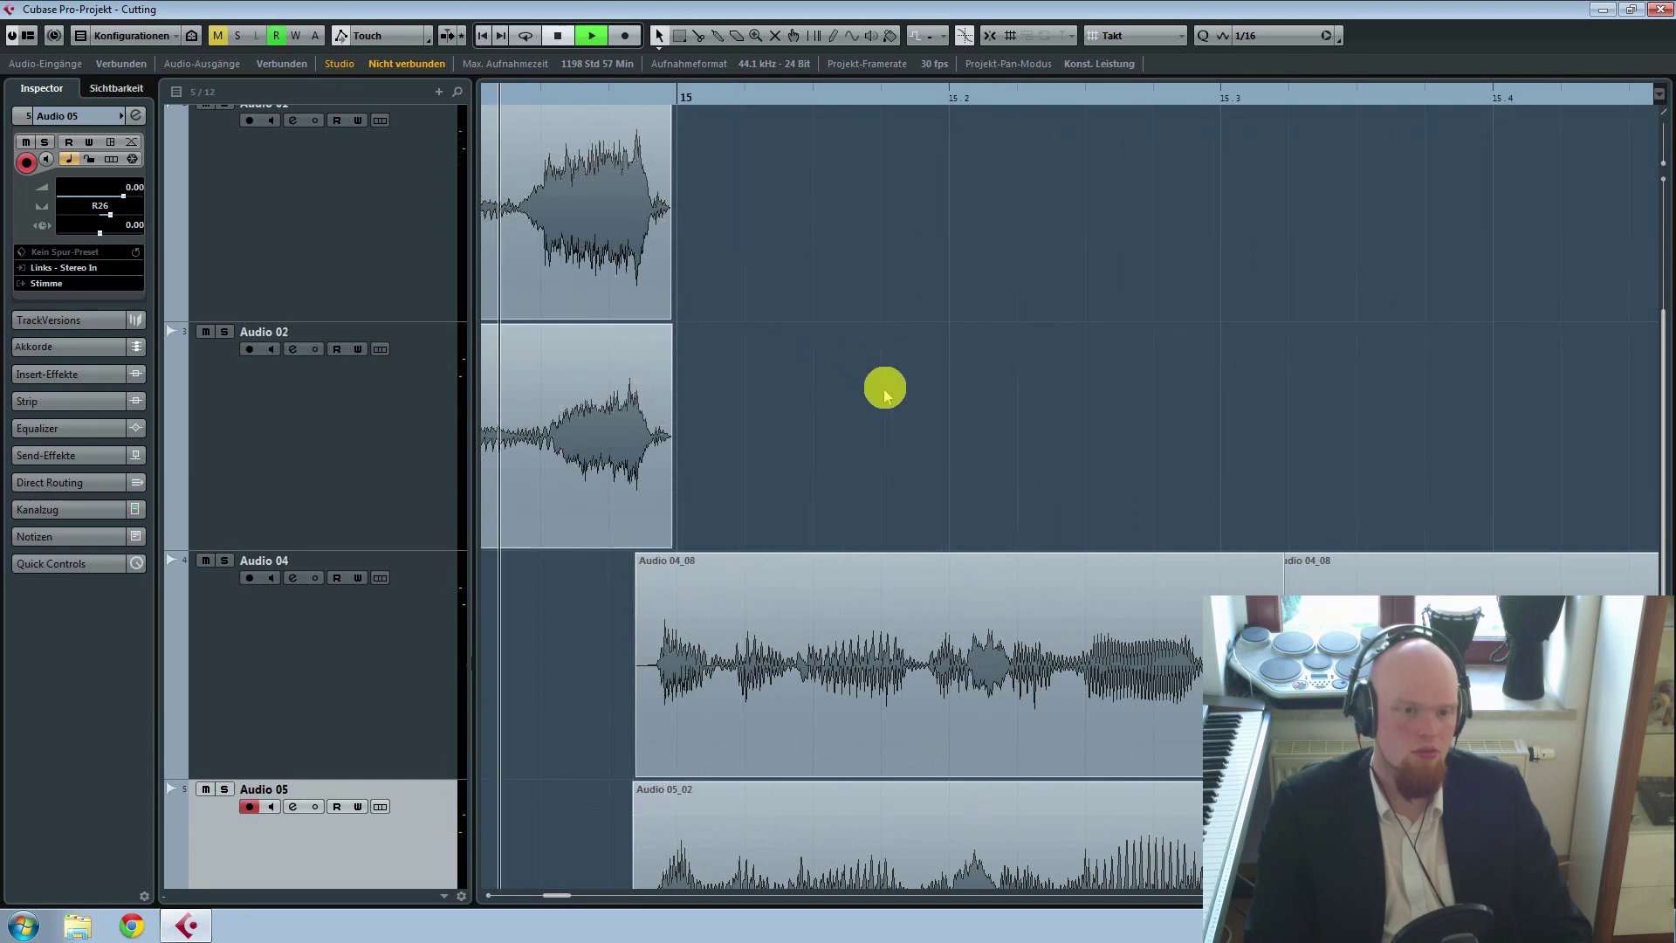
pyautogui.scroll(-3, 886, 404)
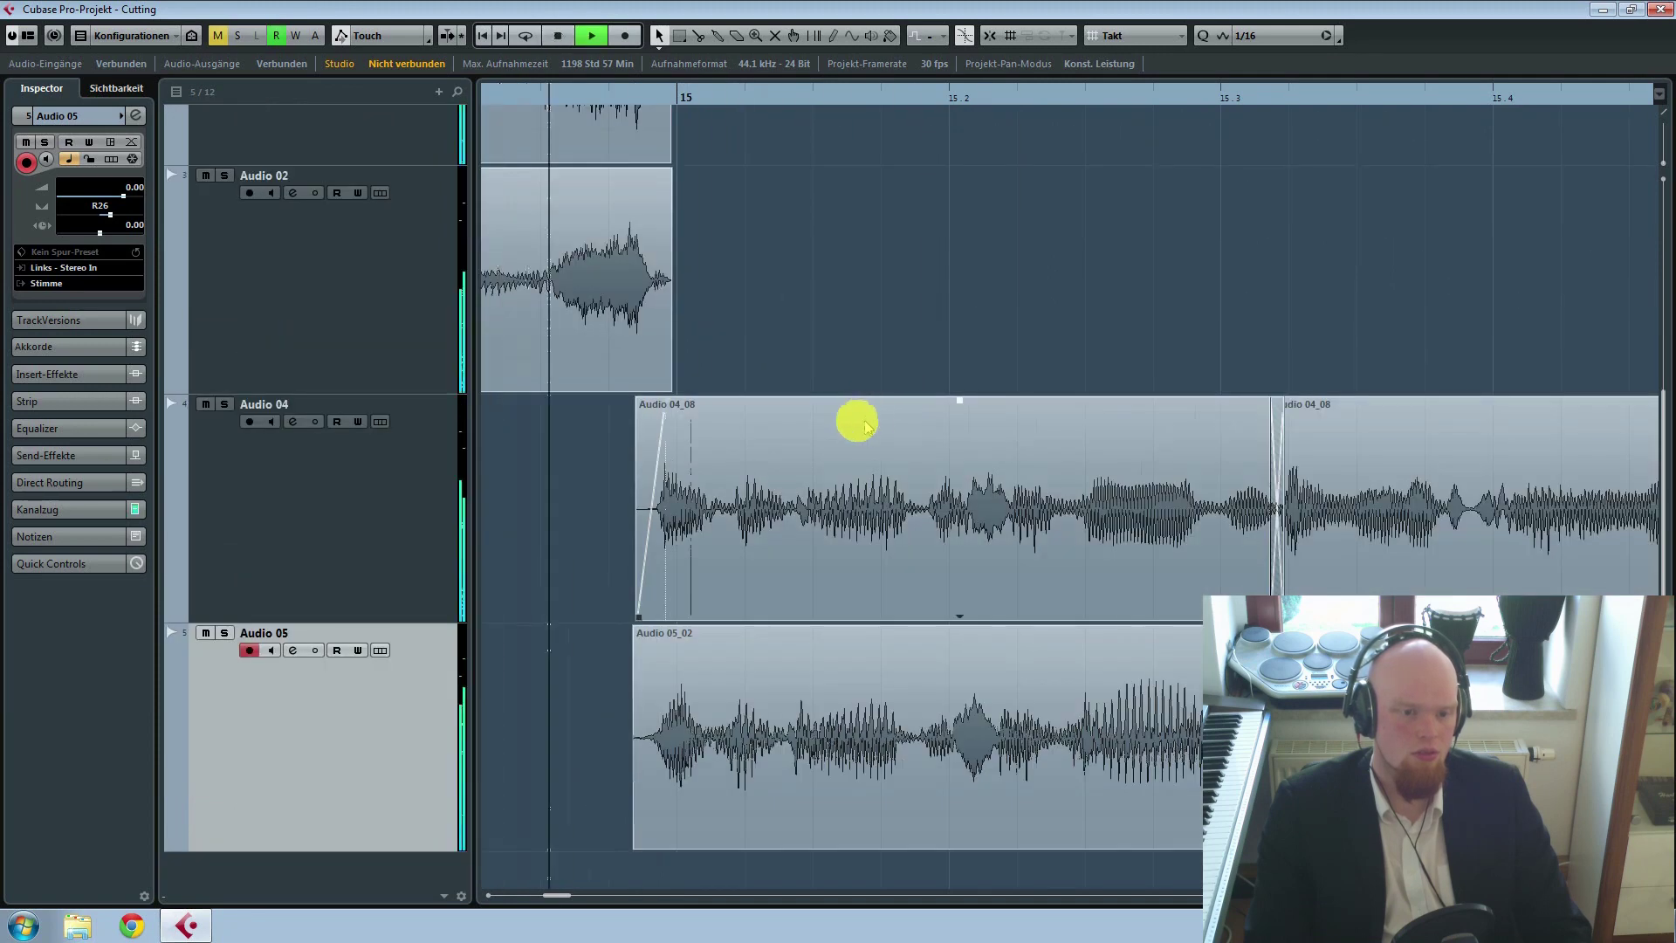
# Step: Stop playback and trim the starts of Audio 04 and Audio 05 slightly later, closer to their first syllable before bar 15
pyautogui.scroll(5, 614, 631)
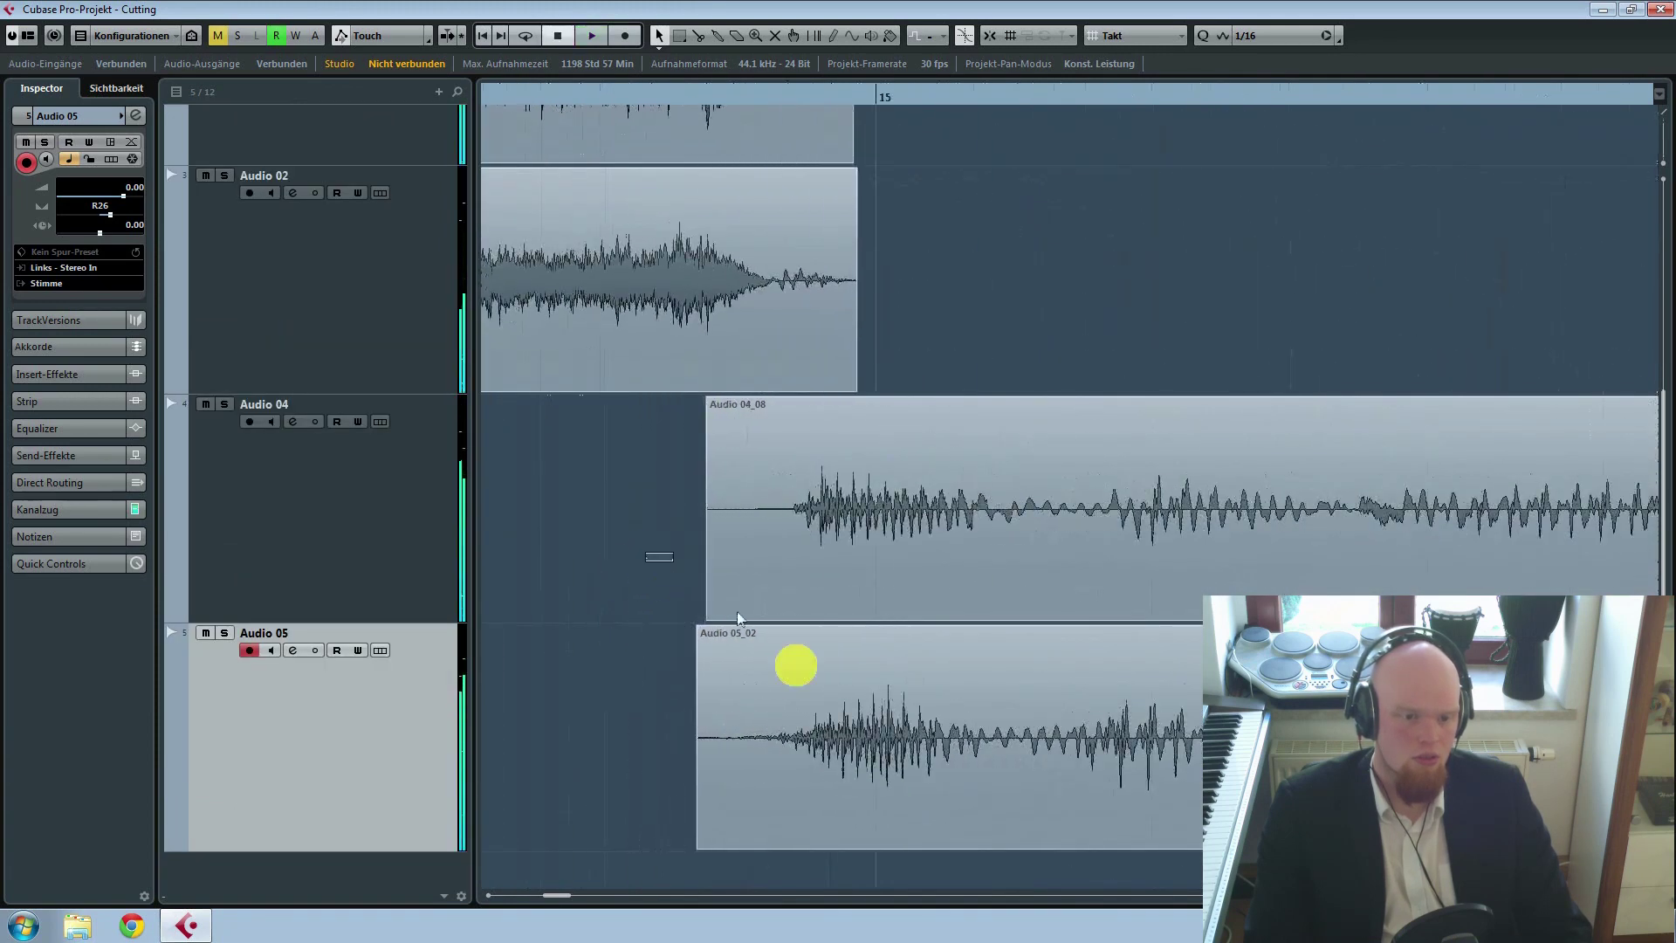
pyautogui.click(830, 687)
pyautogui.press('space')
pyautogui.moveTo(708, 620)
pyautogui.mouseDown()
pyautogui.moveTo(733, 625)
pyautogui.moveTo(701, 598)
pyautogui.mouseUp()
pyautogui.click(564, 590)
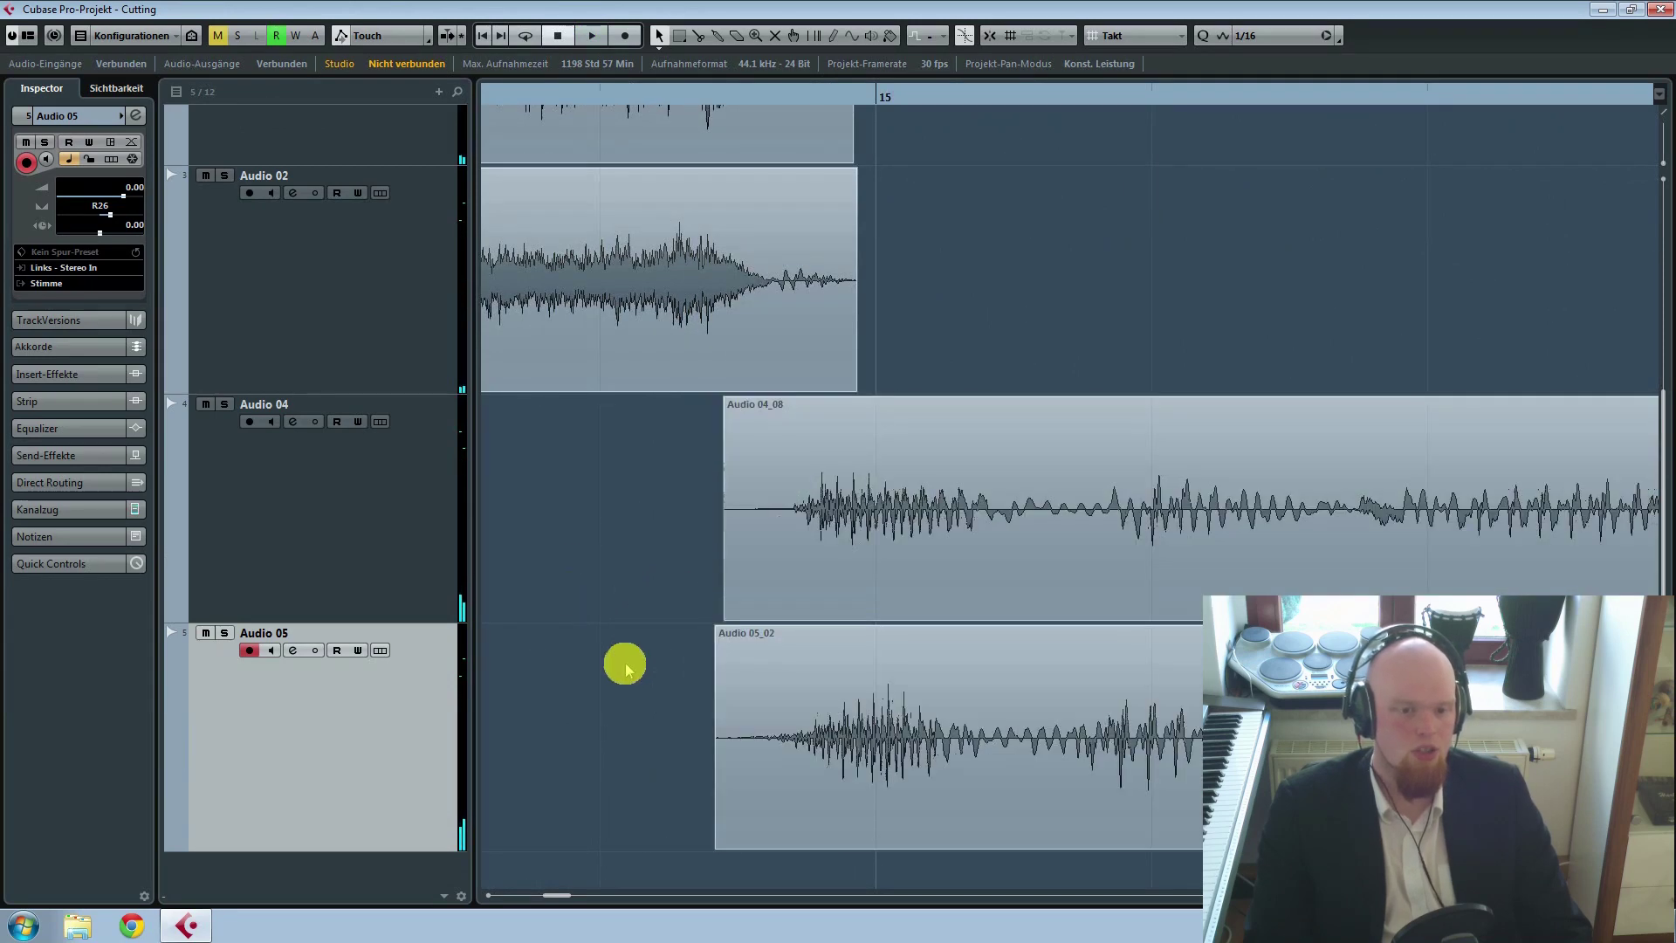
# Step: Trim the faded ends of Audio 01 and Audio 02 slightly earlier, before bar 15, and play the transition from just ahead of it
pyautogui.scroll(4, 625, 669)
pyautogui.click(797, 496)
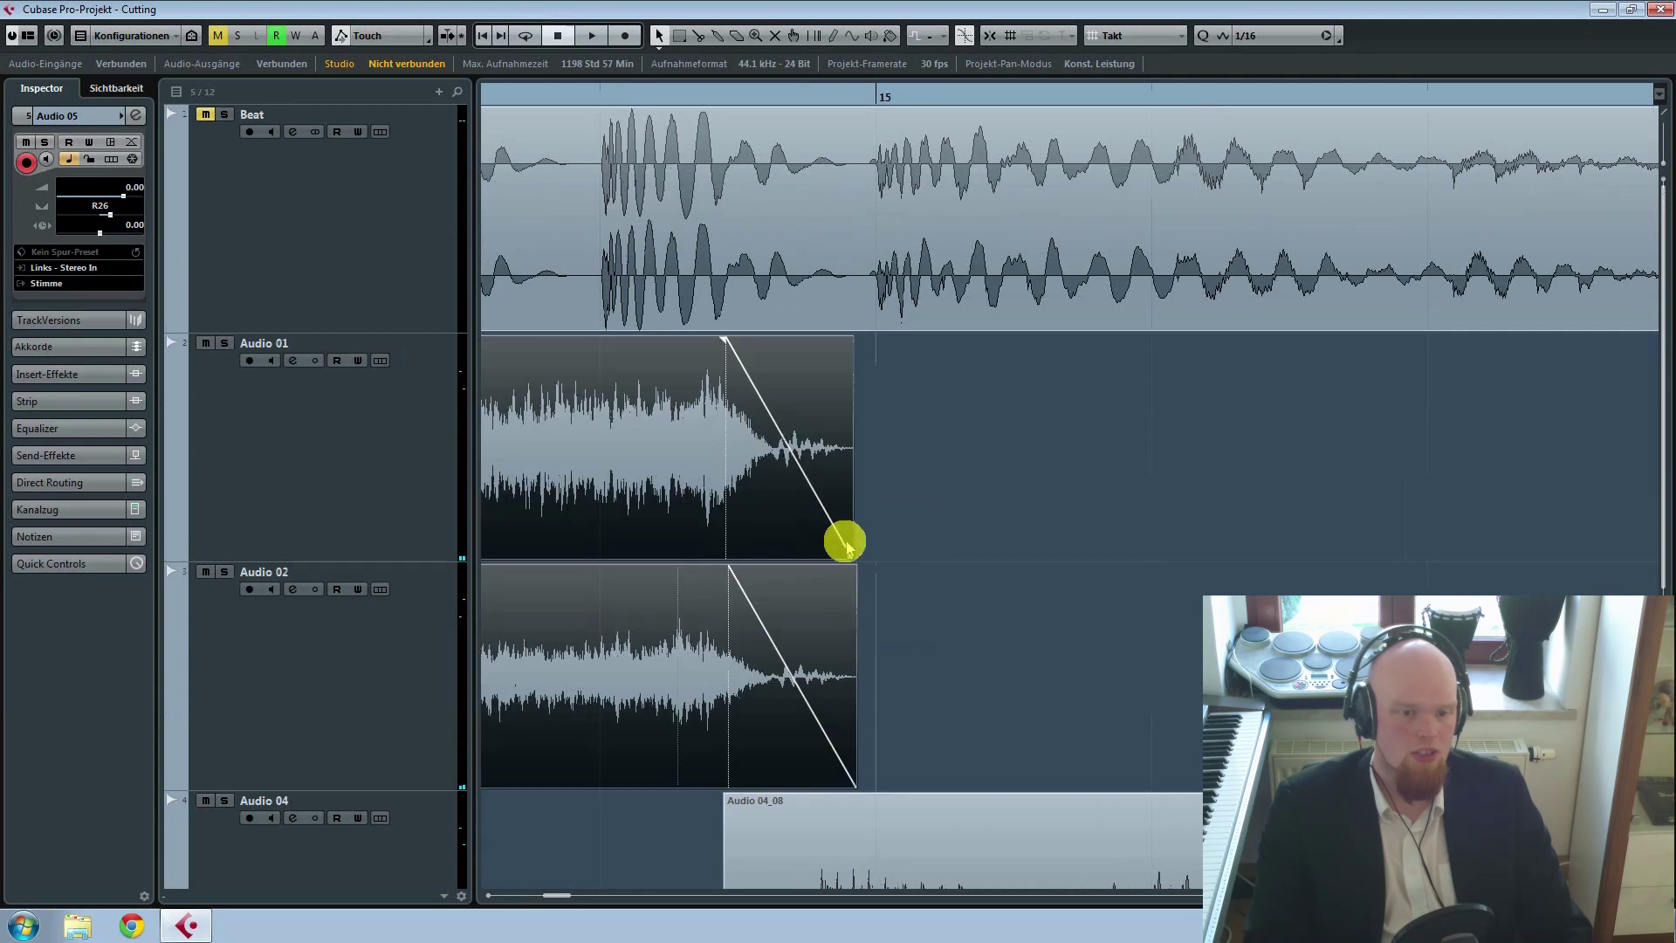
pyautogui.moveTo(627, 846); pyautogui.dragTo(457, 847)
pyautogui.moveTo(1196, 622); pyautogui.dragTo(1055, 498)
pyautogui.scroll(-2, 1204, 557)
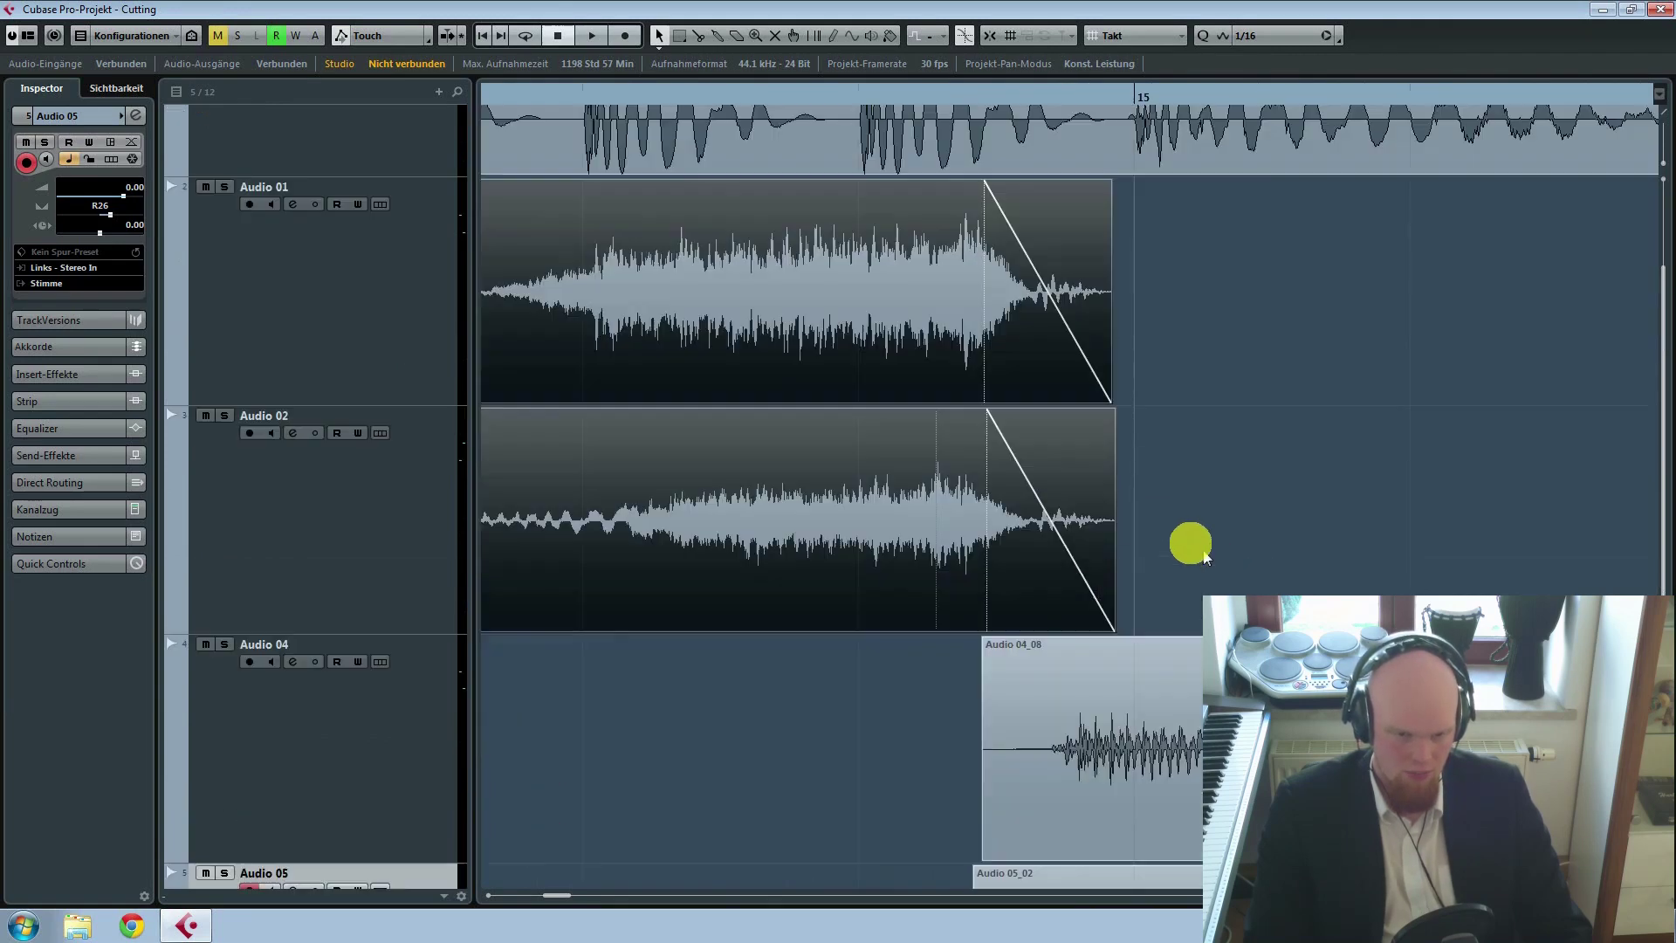
pyautogui.moveTo(1108, 401); pyautogui.dragTo(1083, 403)
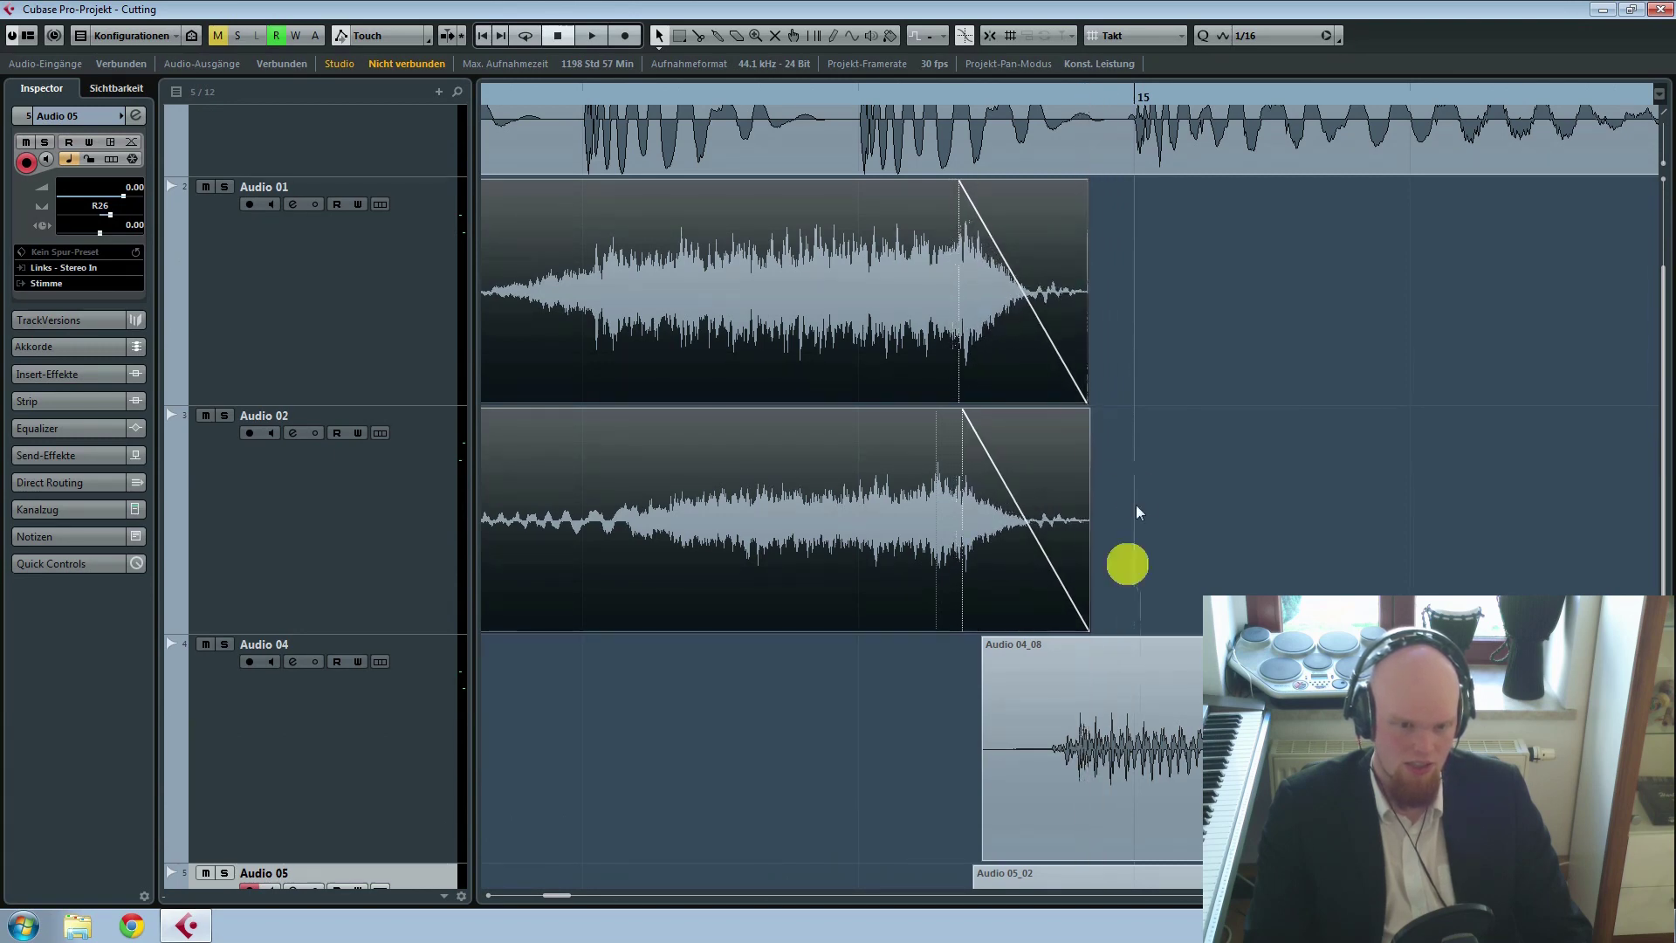
pyautogui.click(1135, 574)
pyautogui.click(758, 118)
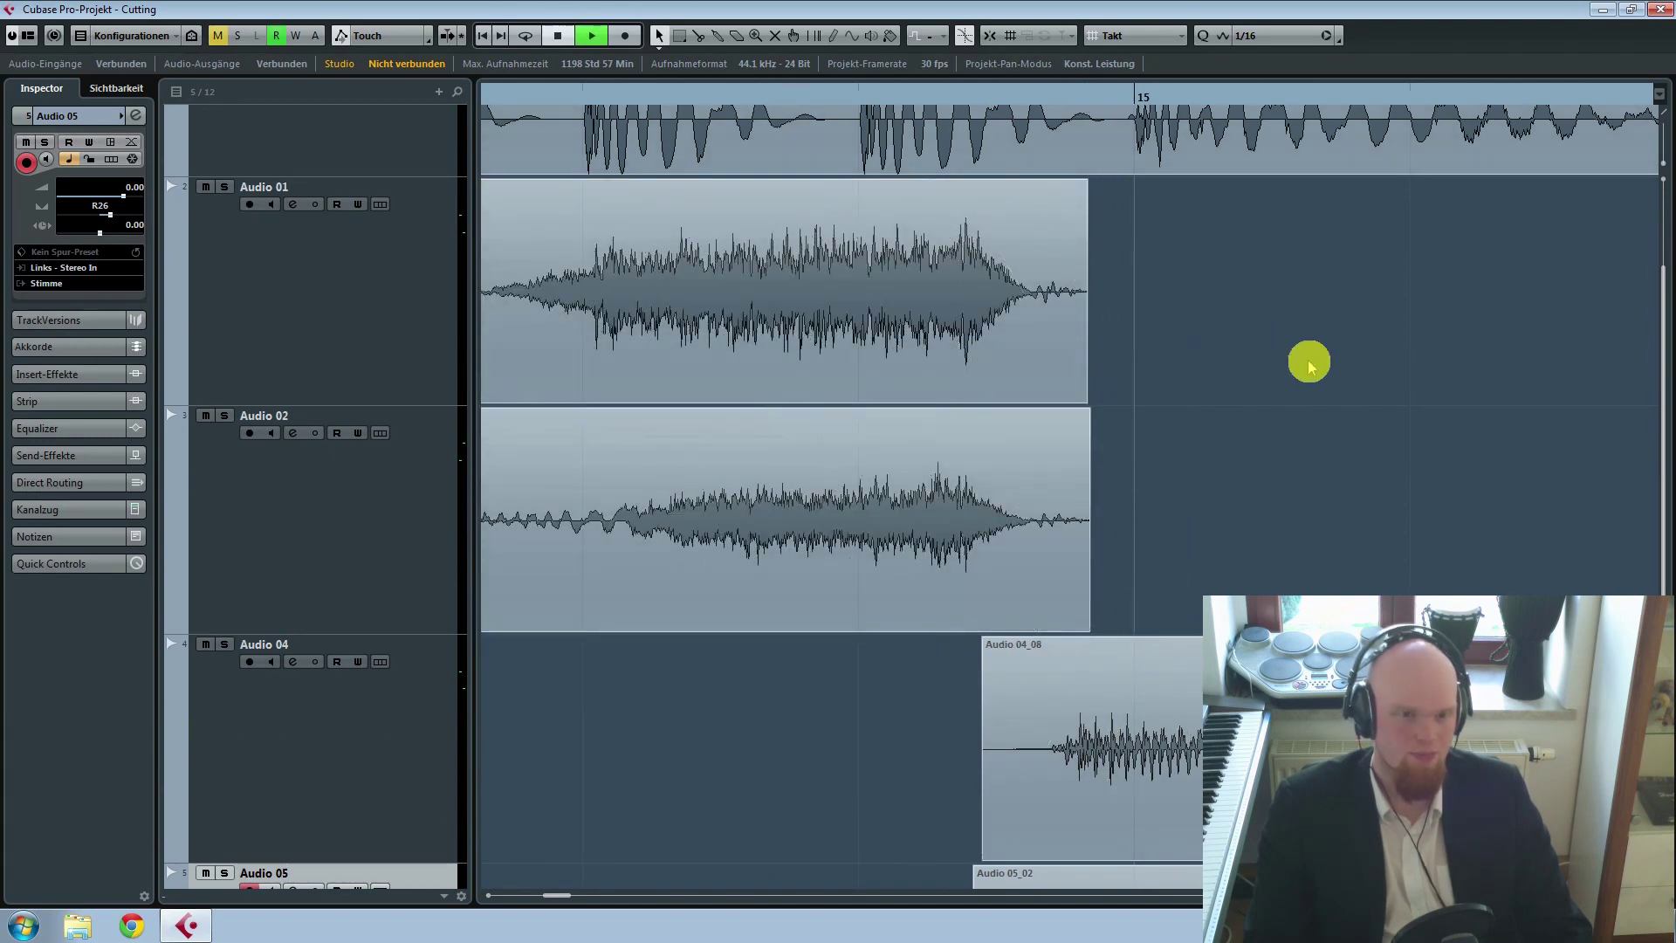
# Step: Play the transition into bar 15 from just before beat 14.3 with the Beat track muted, and stop around bar 17
pyautogui.scroll(-6, 1342, 417)
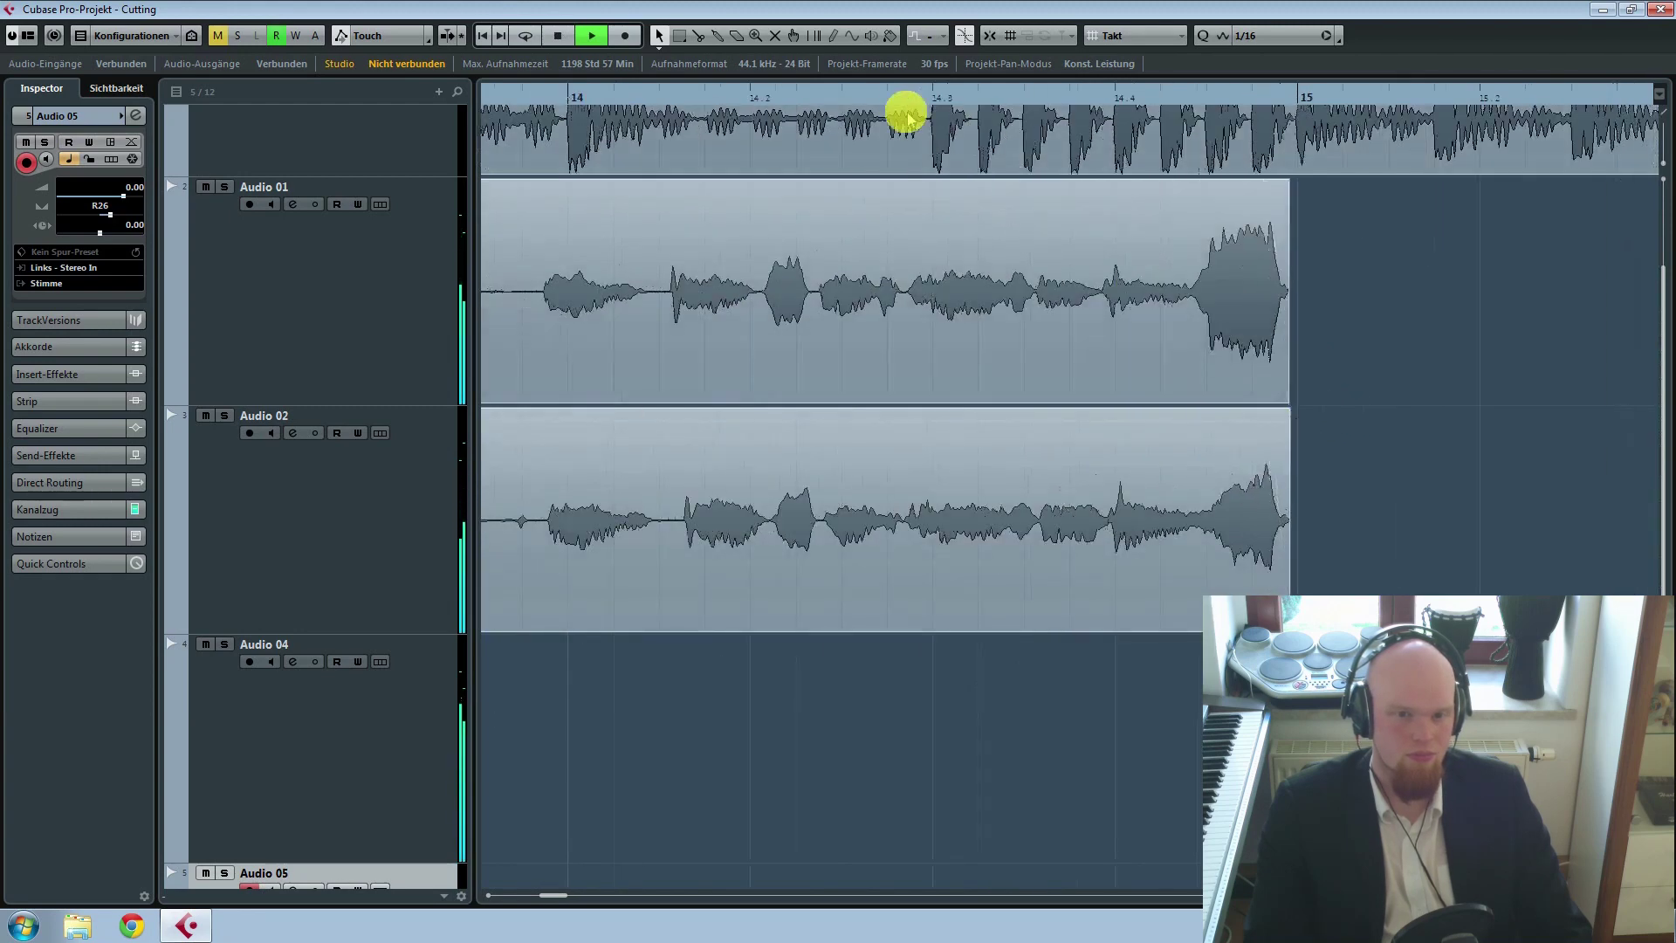
pyautogui.click(897, 97)
pyautogui.moveTo(1458, 467); pyautogui.dragTo(1669, 466)
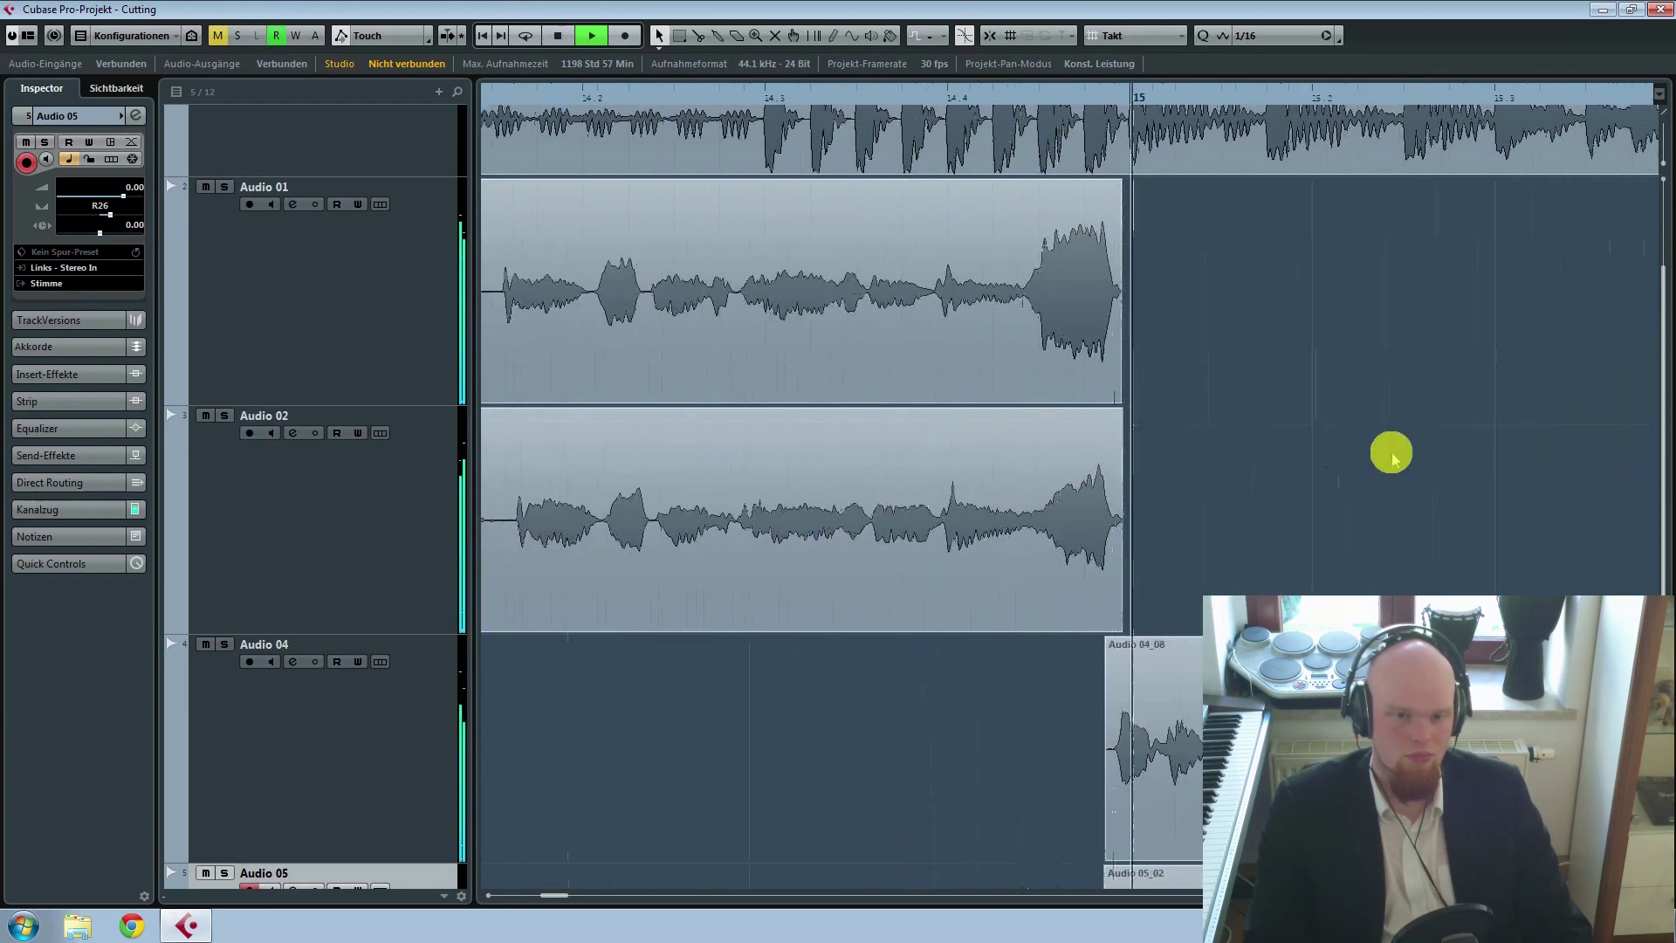
pyautogui.moveTo(1391, 454); pyautogui.dragTo(1034, 428)
pyautogui.scroll(-5, 1318, 528)
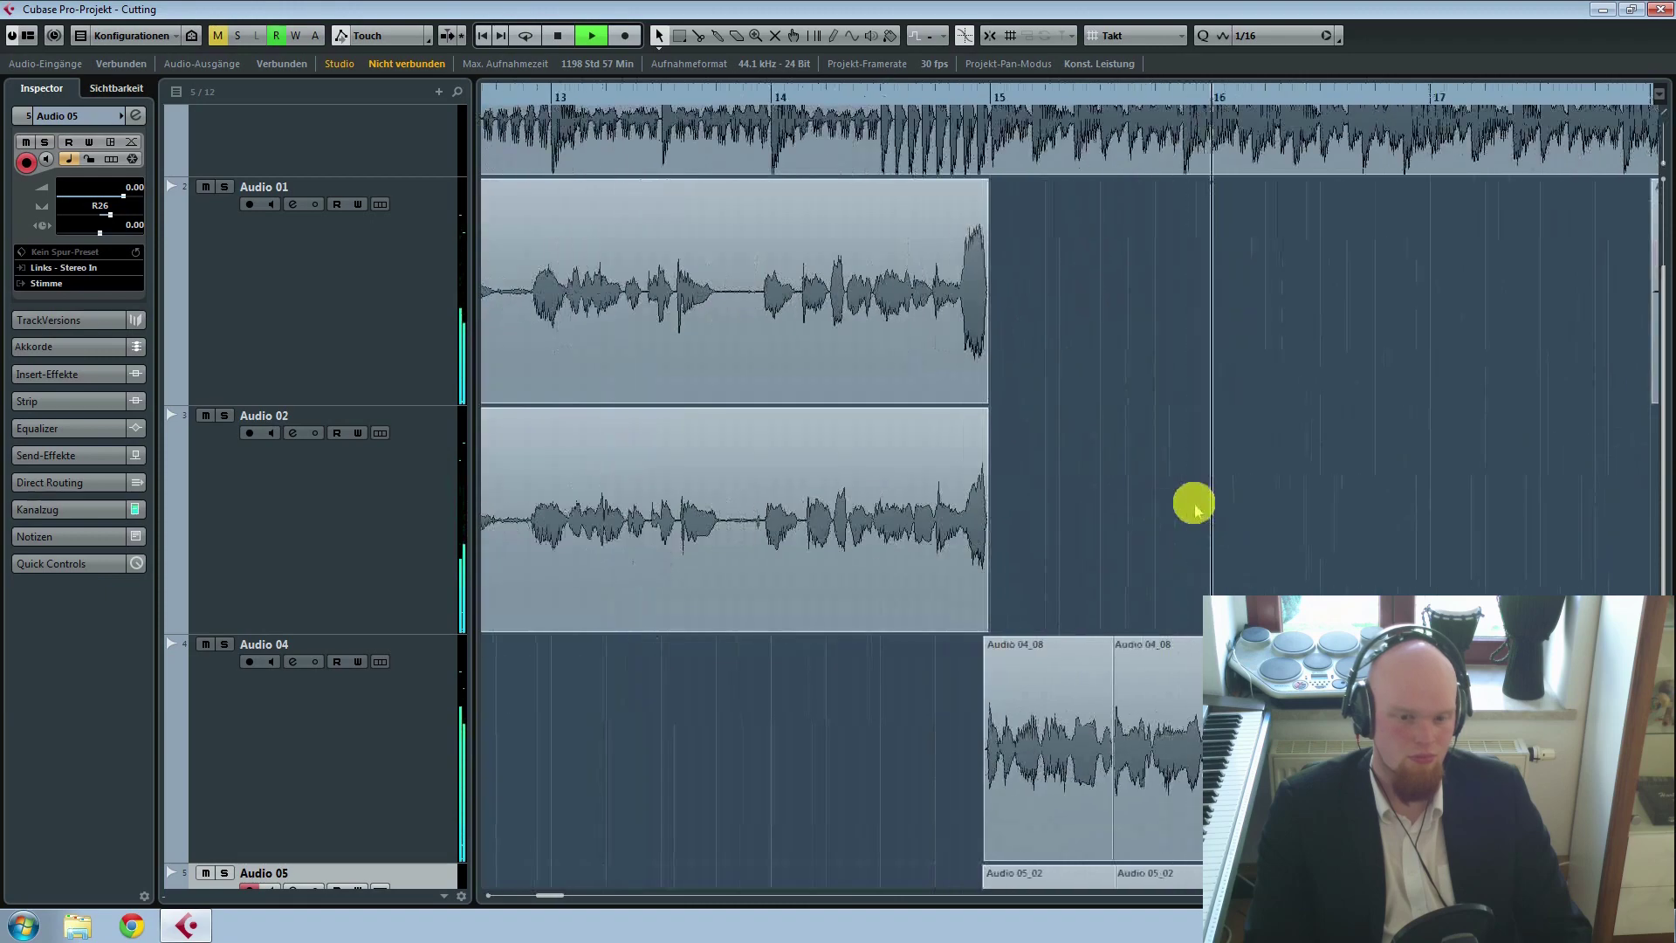
pyautogui.scroll(-4, 1195, 502)
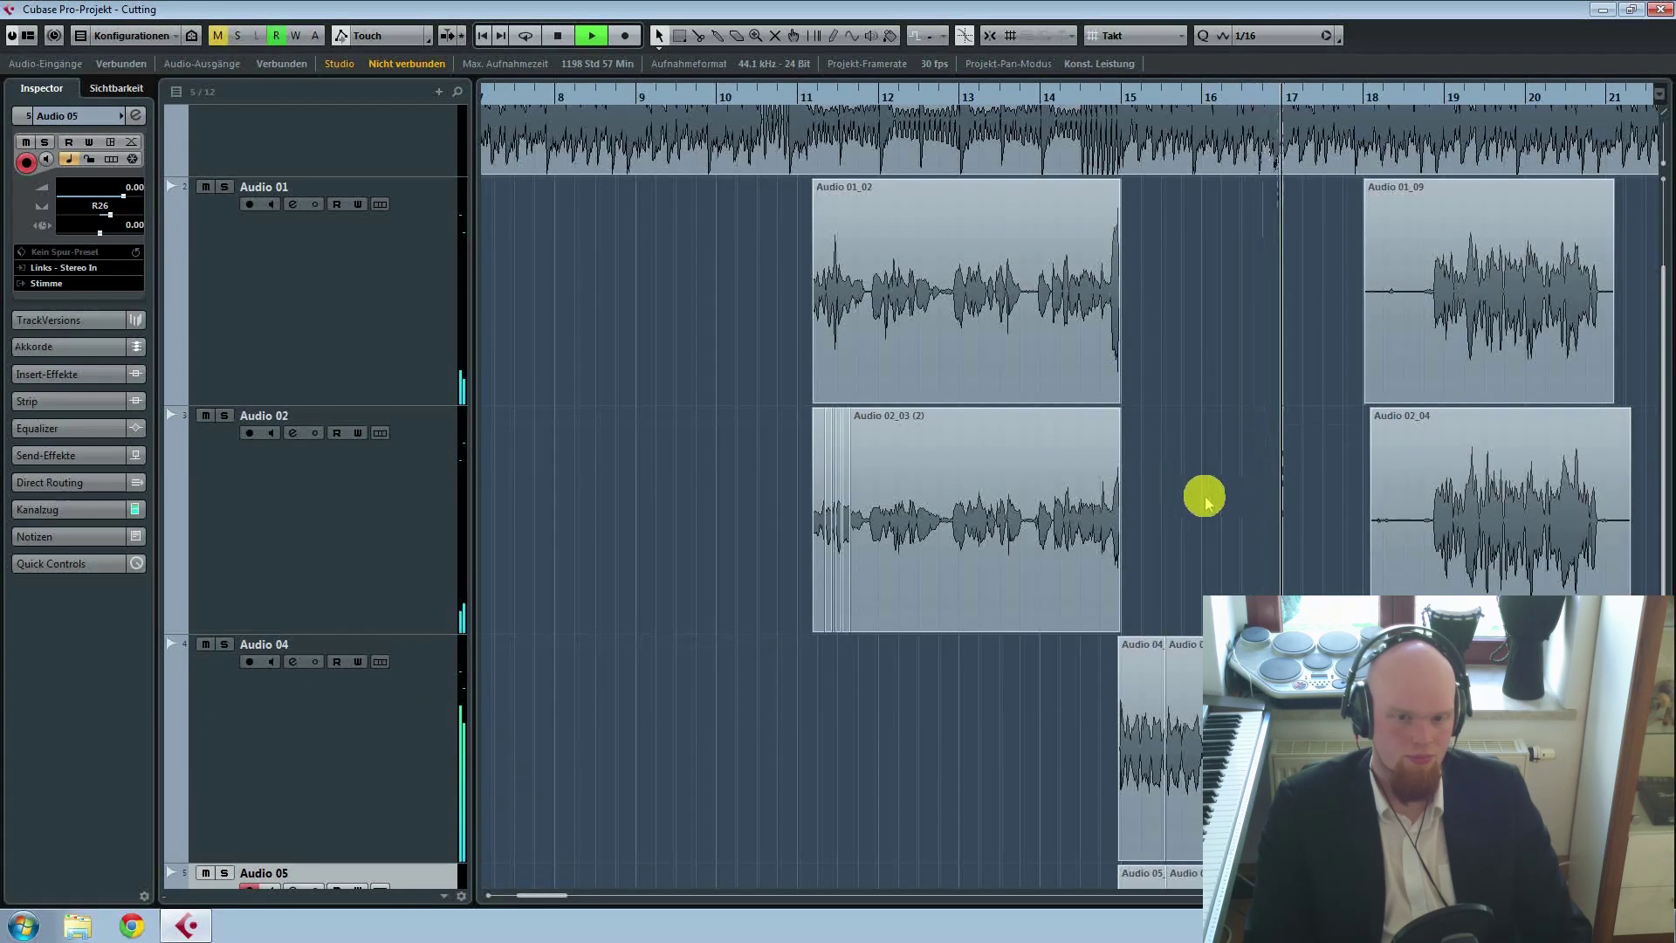
pyautogui.press('space')
# Step: Unmute the Beat track and play the vocals with it from bar 11 through the transition at bar 15
pyautogui.scroll(3, 1203, 495)
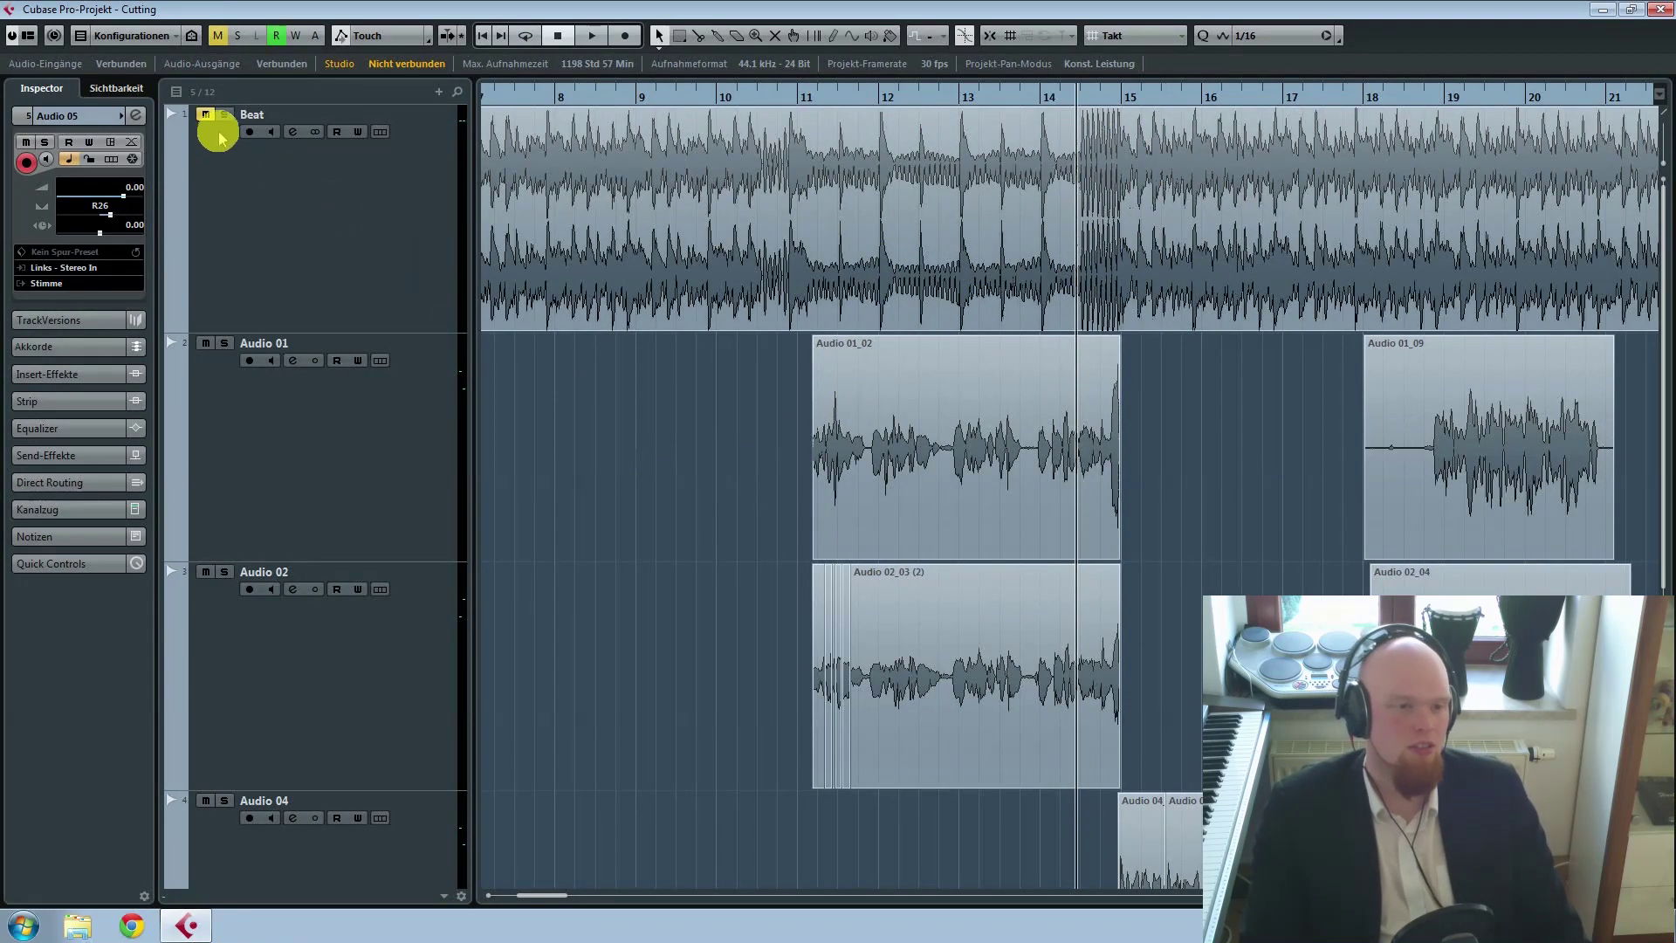
pyautogui.click(795, 96)
pyautogui.press('space')
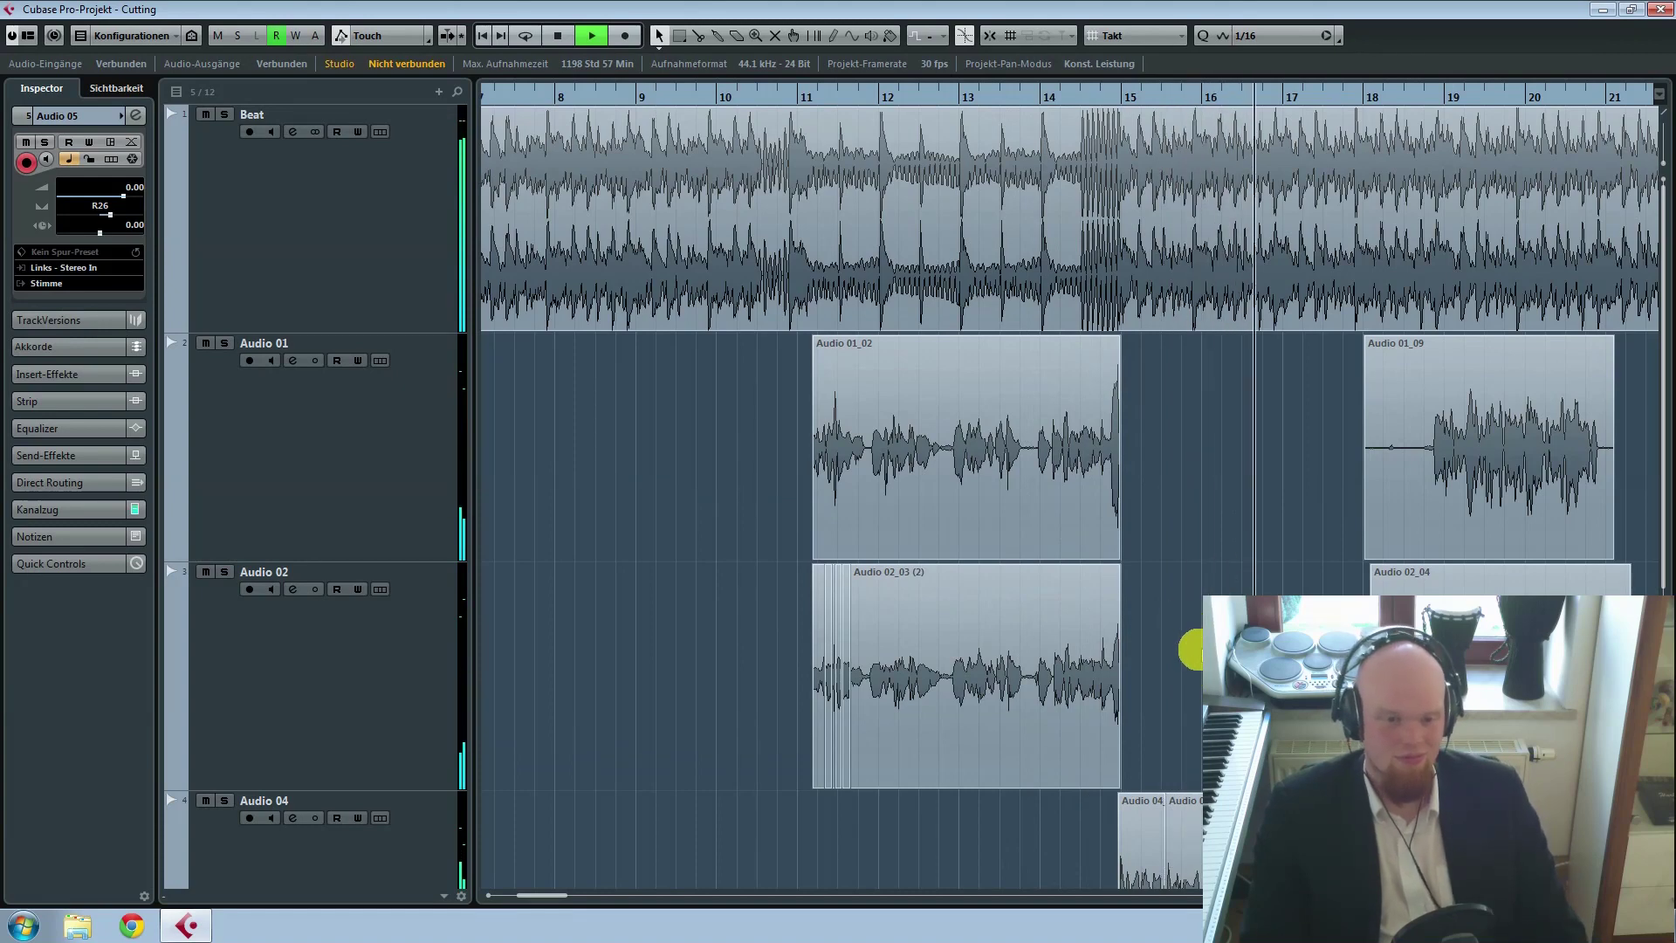
pyautogui.press('space')
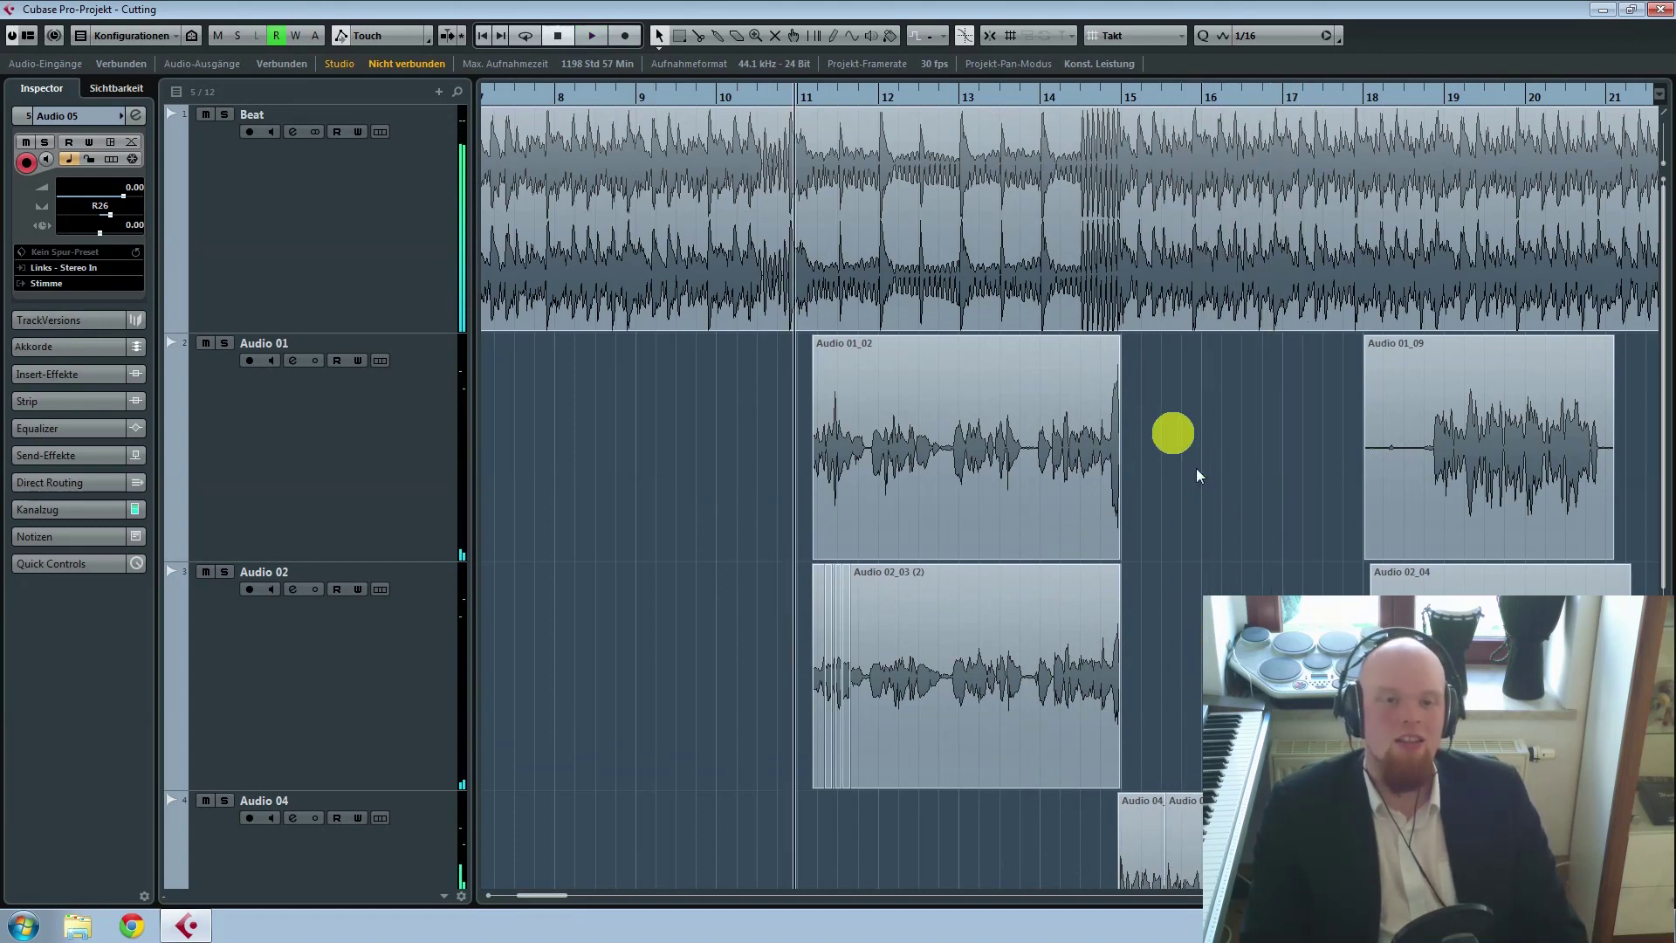
# Step: Split Audio 01 and Audio 02 right before the loud last syllable ahead of bar 15
pyautogui.moveTo(1088, 96); pyautogui.dragTo(728, 488)
pyautogui.rightClick(804, 498)
pyautogui.click(802, 496)
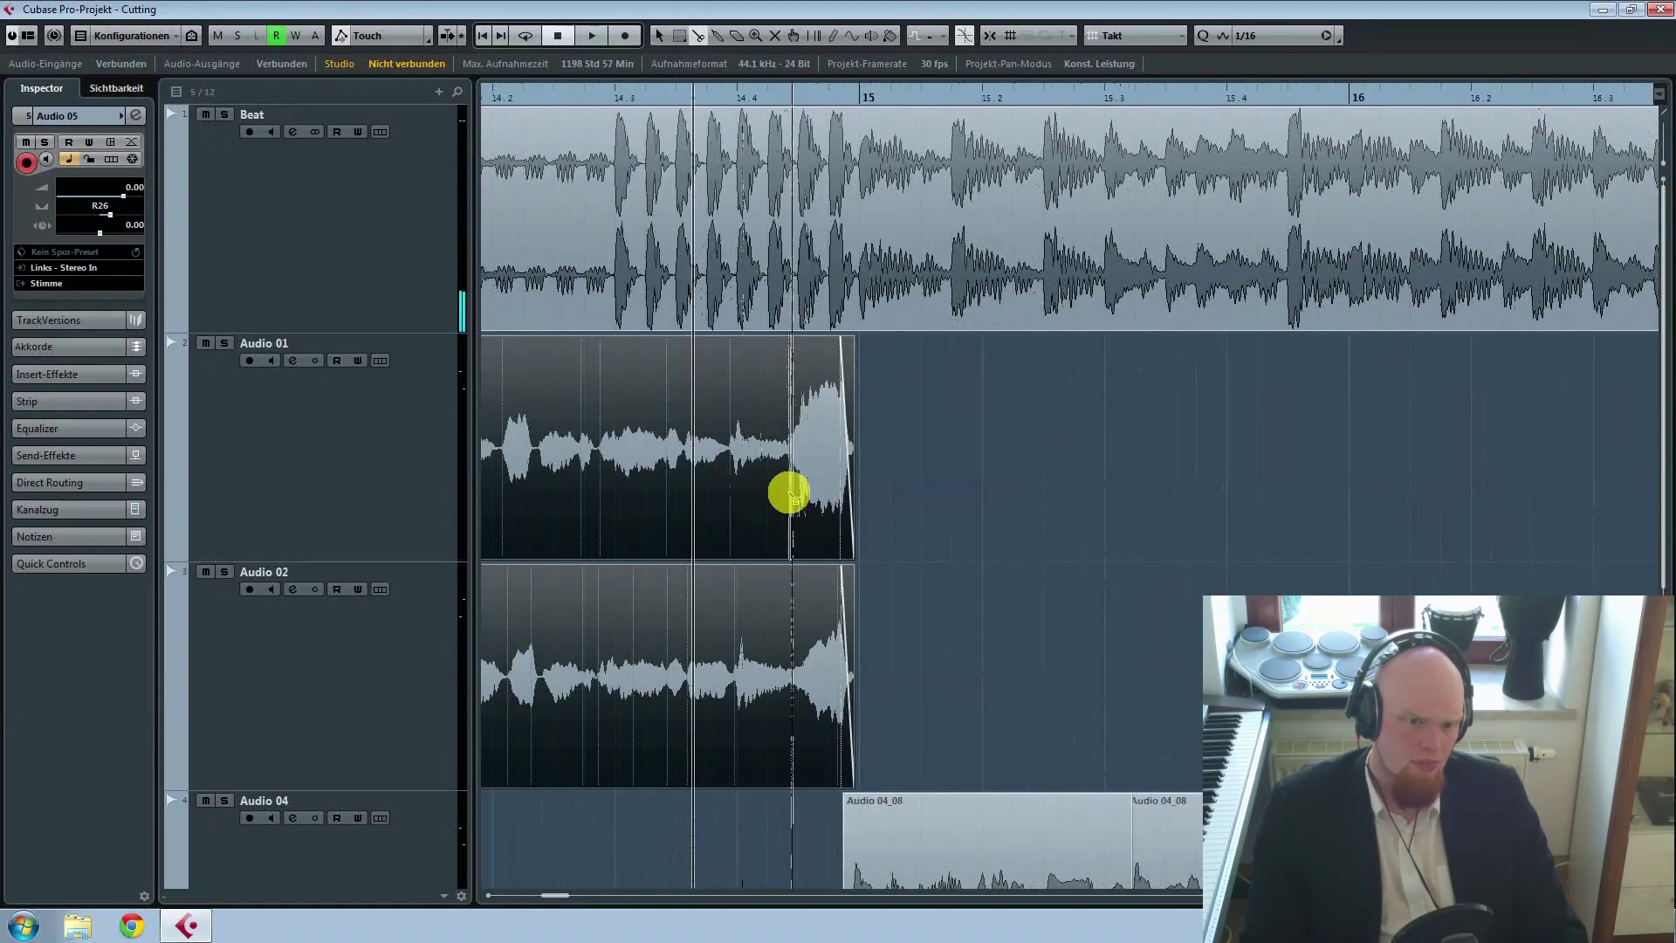
pyautogui.click(789, 494)
pyautogui.rightClick(789, 492)
pyautogui.click(790, 492)
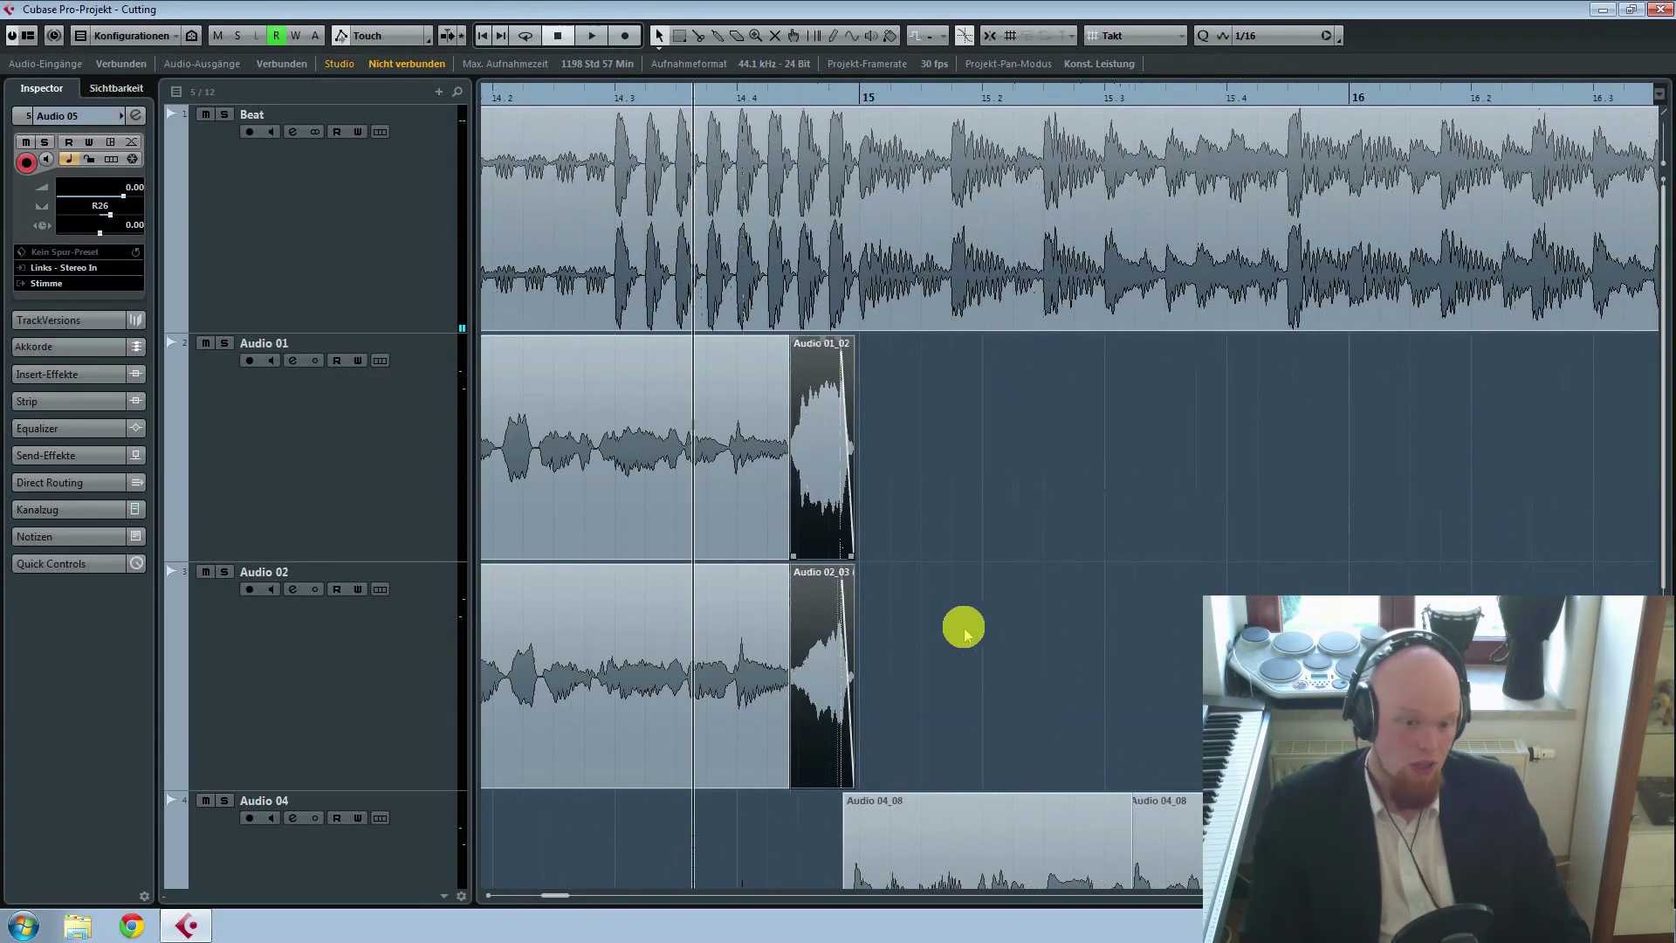
# Step: Crossfade the new cuts on Audio 01 and Audio 02 and lower the volume of both split-off end pieces
pyautogui.press('x')
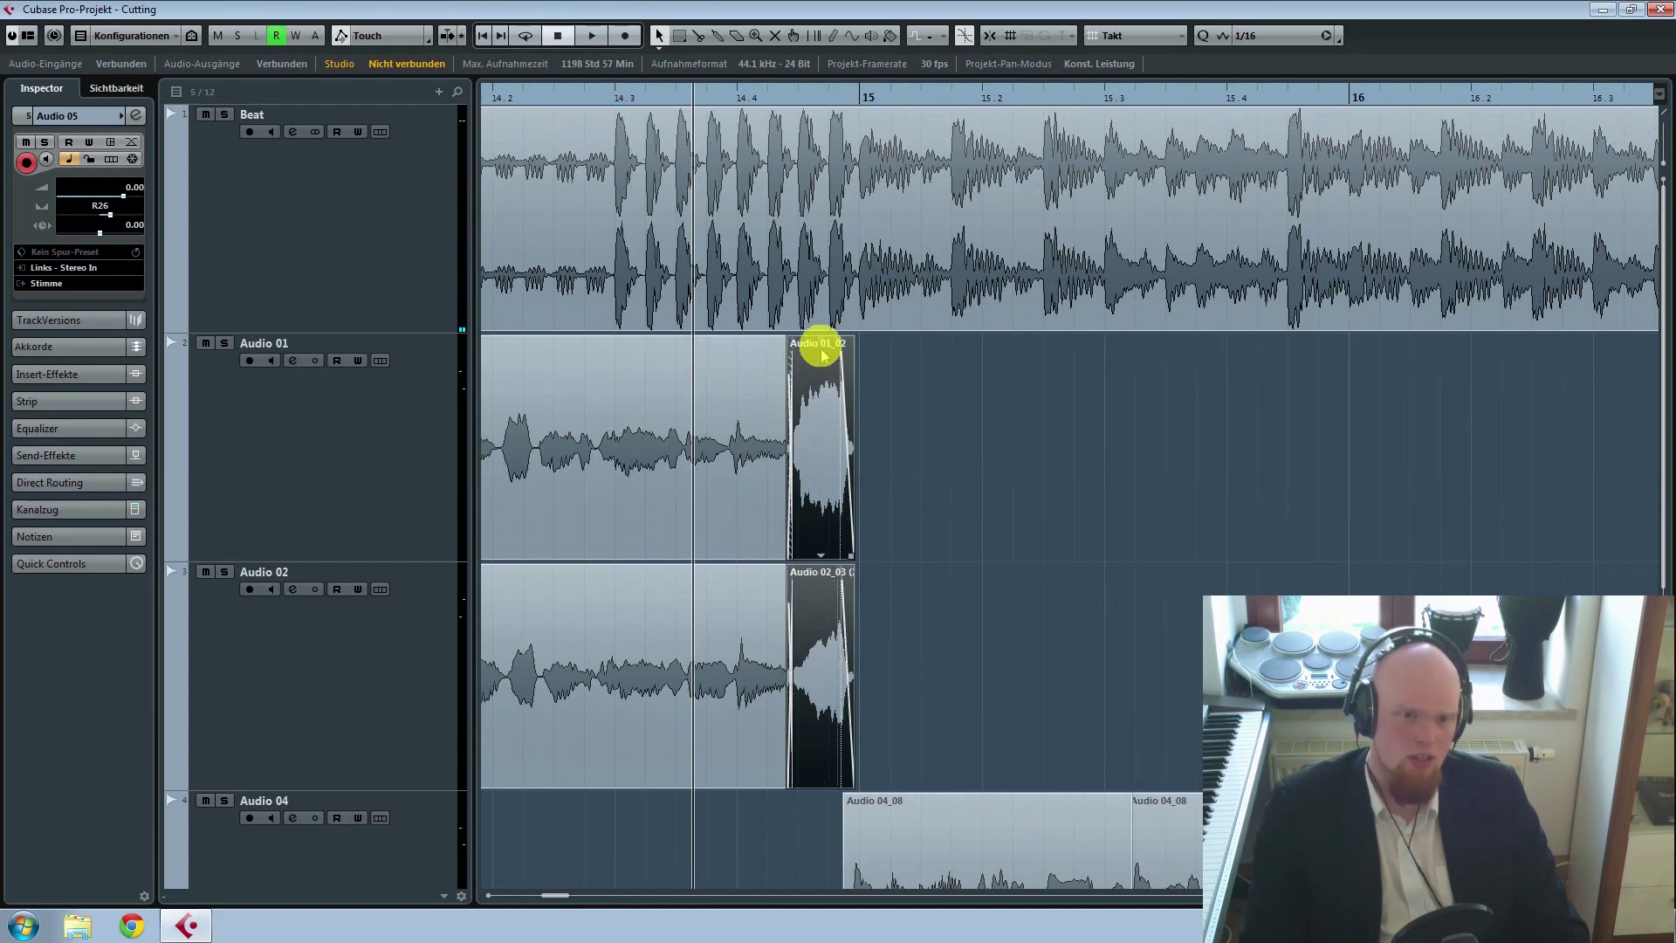
pyautogui.moveTo(819, 343); pyautogui.dragTo(811, 402)
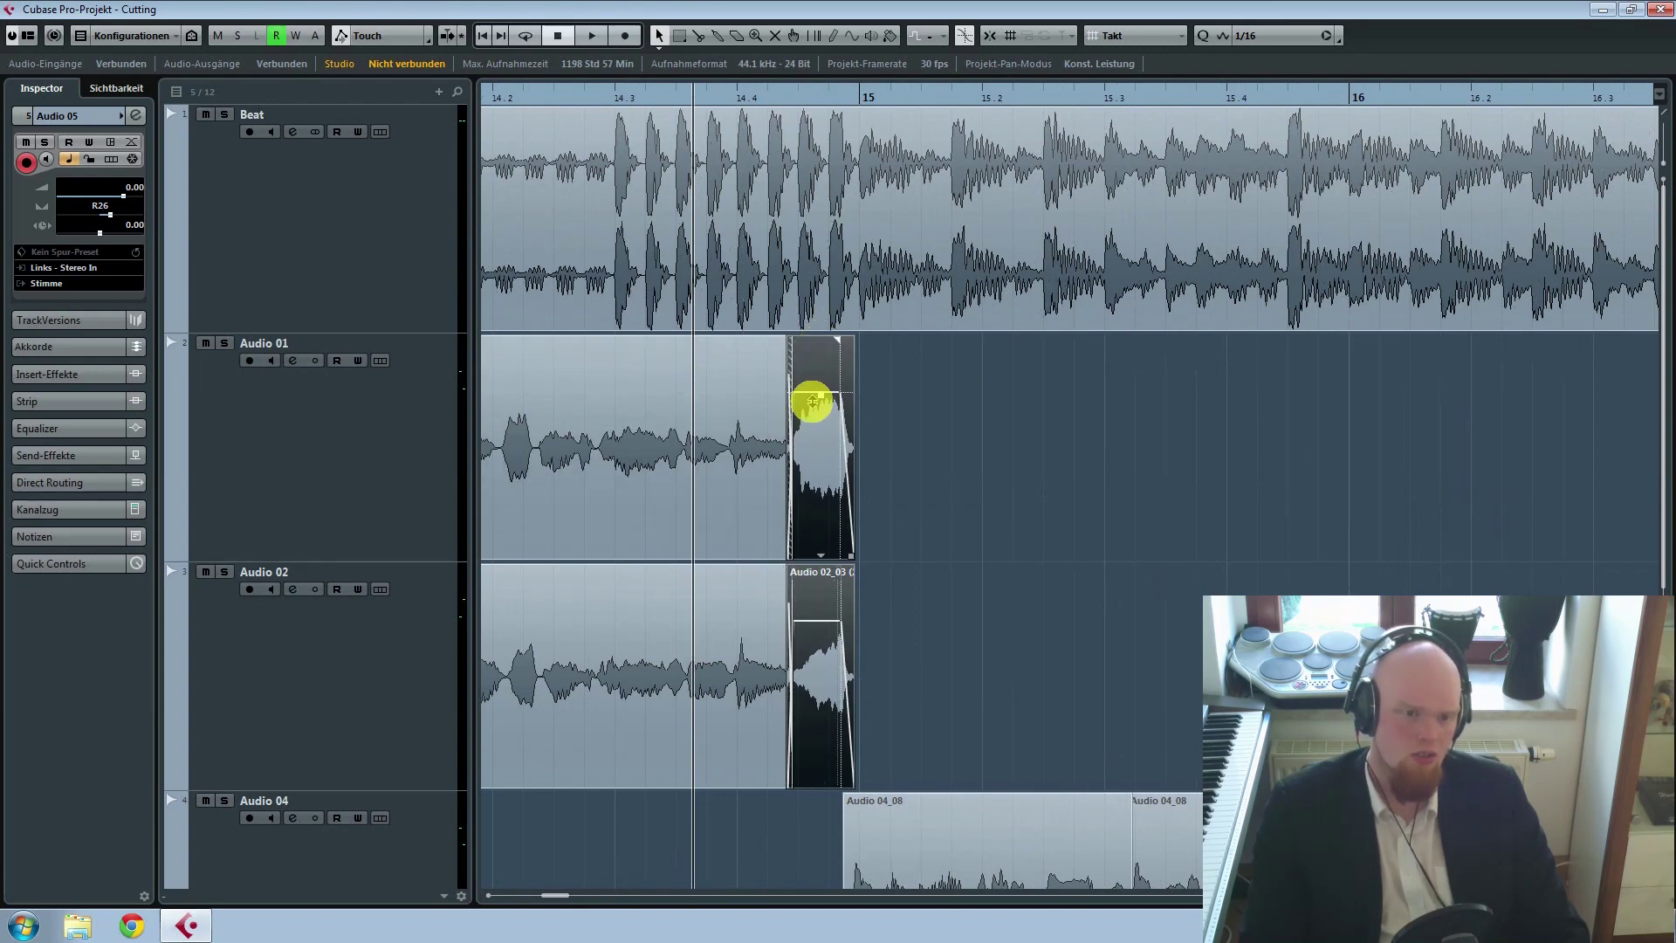
pyautogui.click(1010, 644)
# Step: Play the softened last syllable and the change to Audio 04 and Audio 05 up to bar 16
pyautogui.press('space')
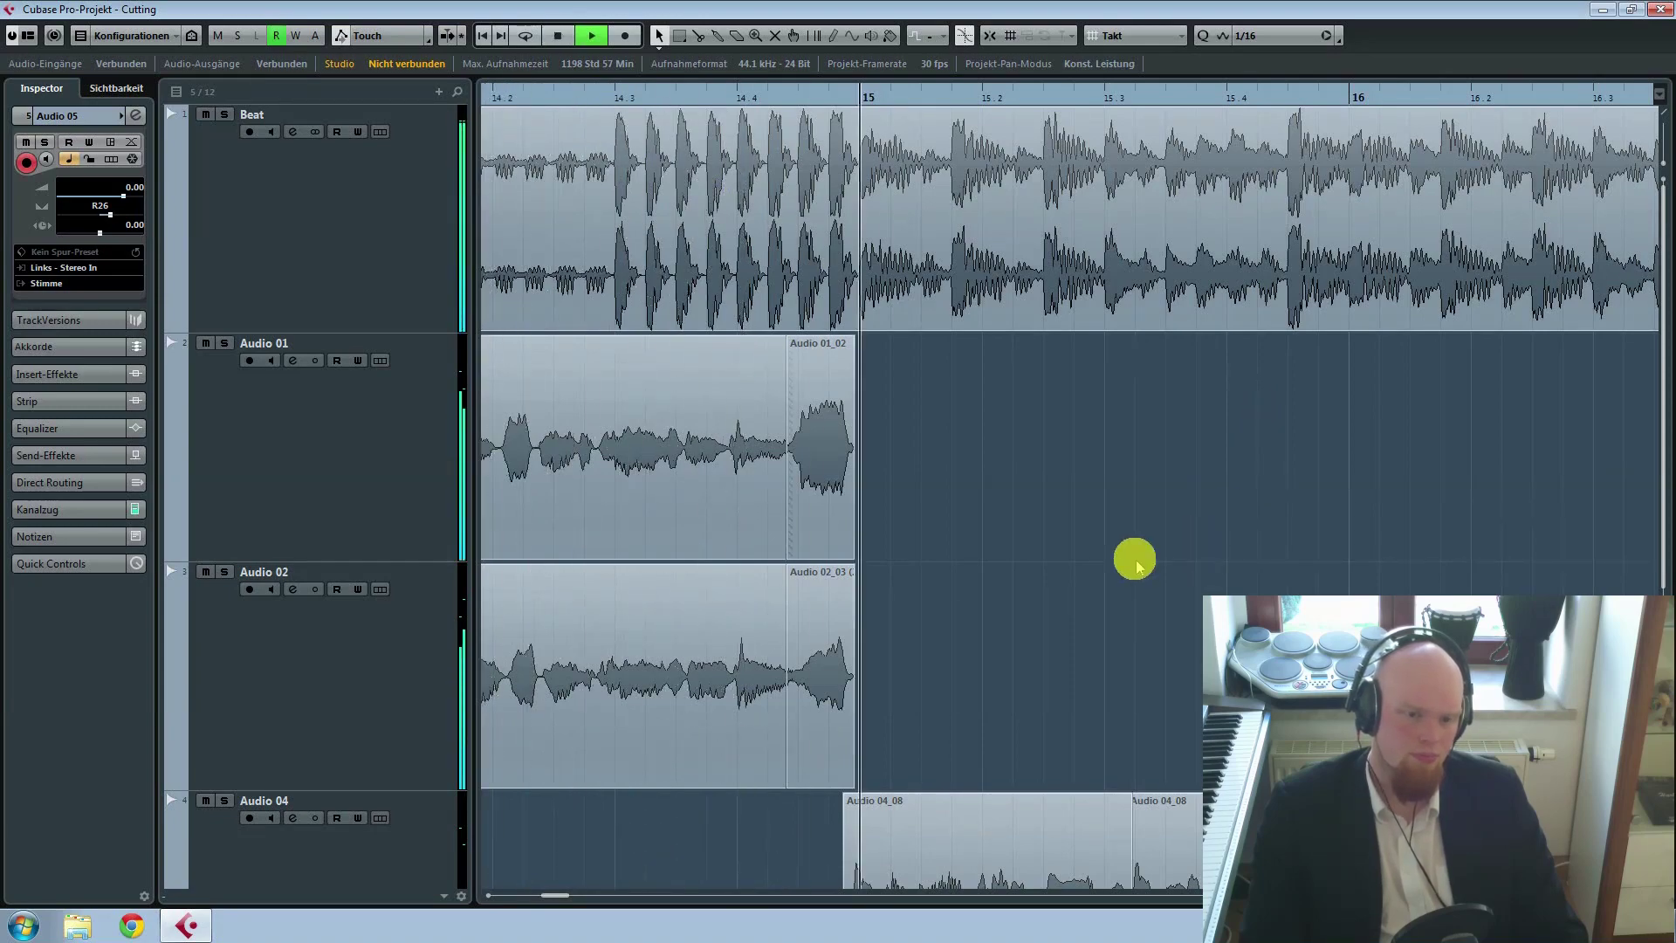
pyautogui.scroll(-3, 1133, 558)
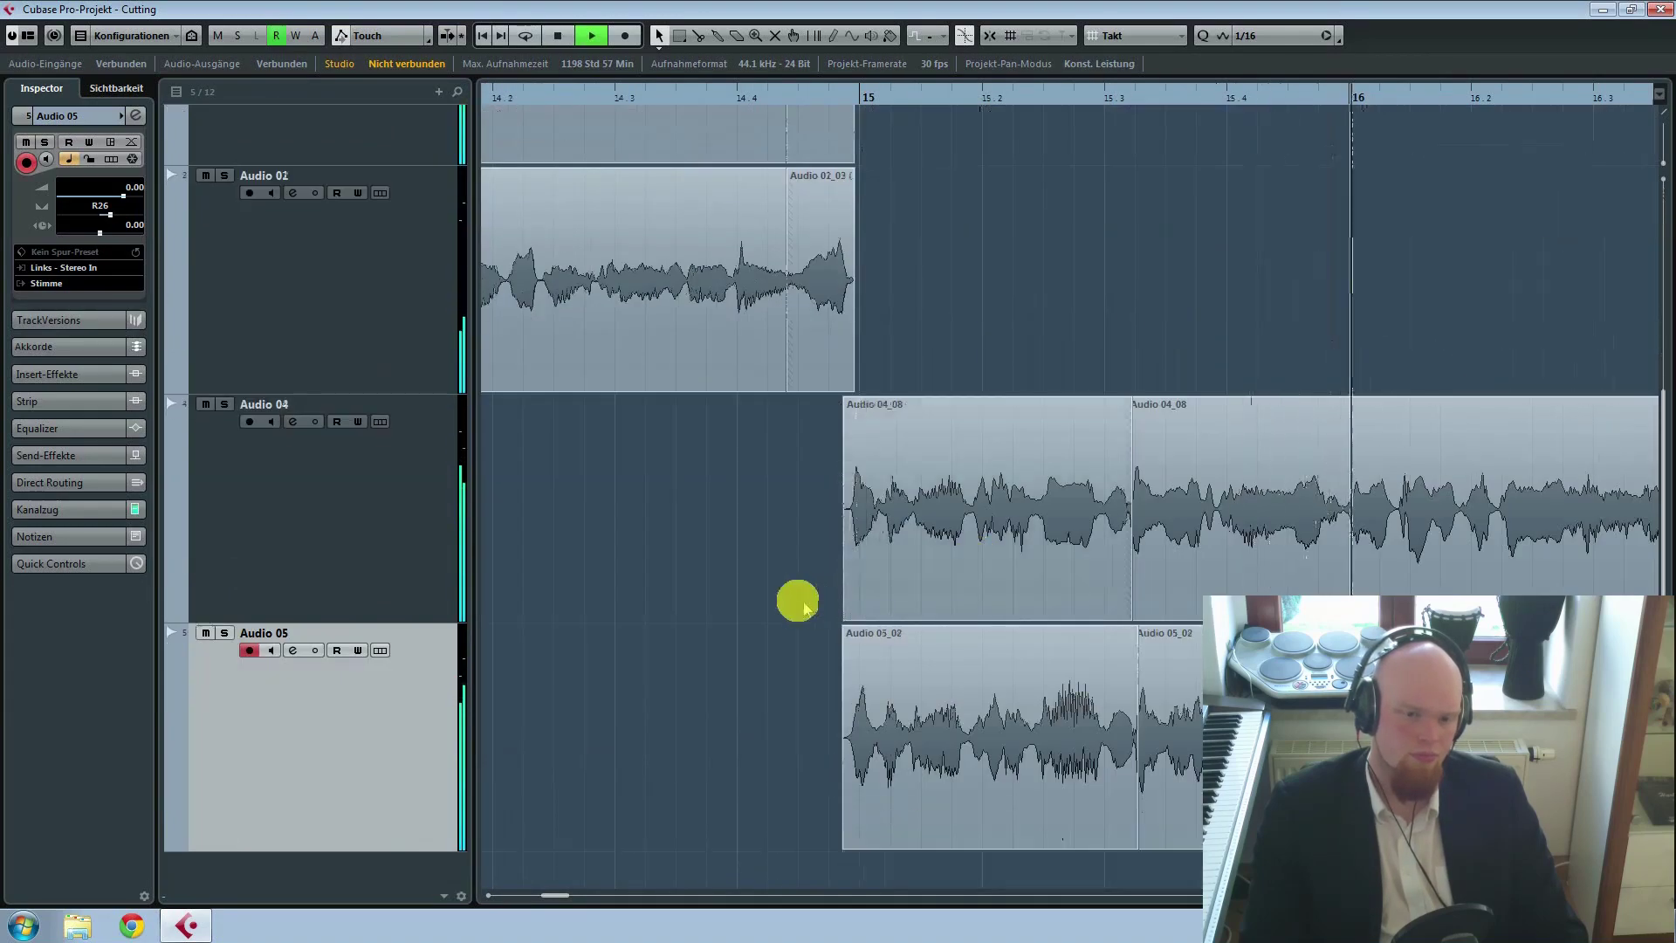
pyautogui.press('space')
# Step: Replay the passage from bar 14 and raise the volume of the end pieces on Audio 01 and Audio 02 slightly
pyautogui.scroll(3, 797, 601)
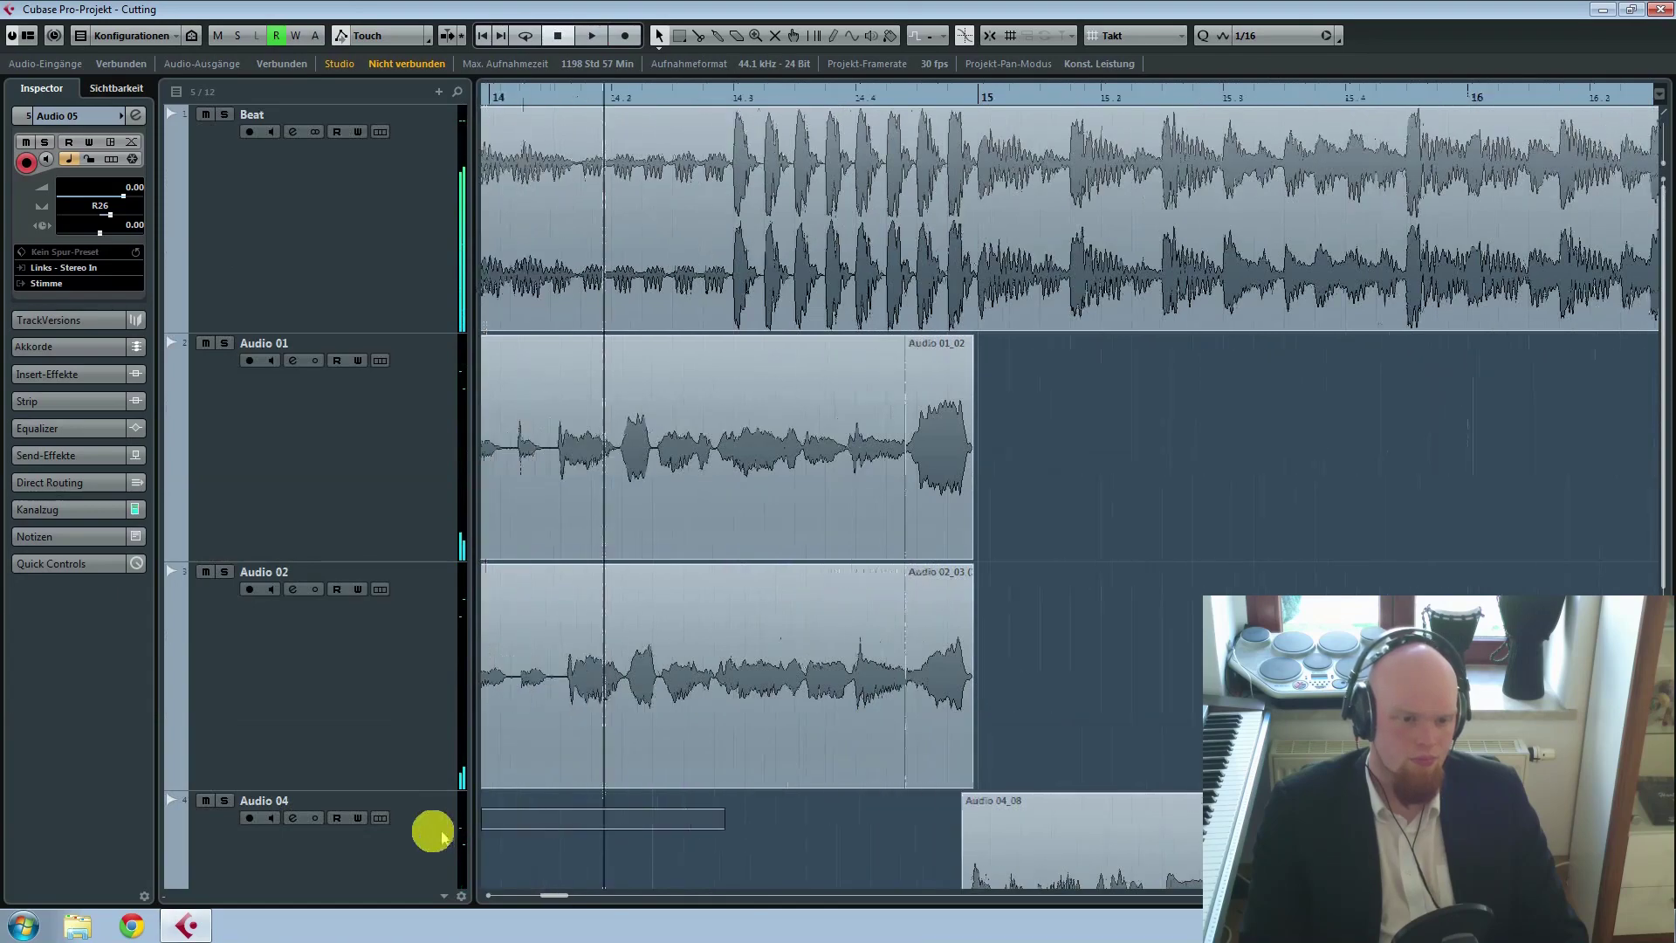
pyautogui.press('space')
pyautogui.click(1113, 376)
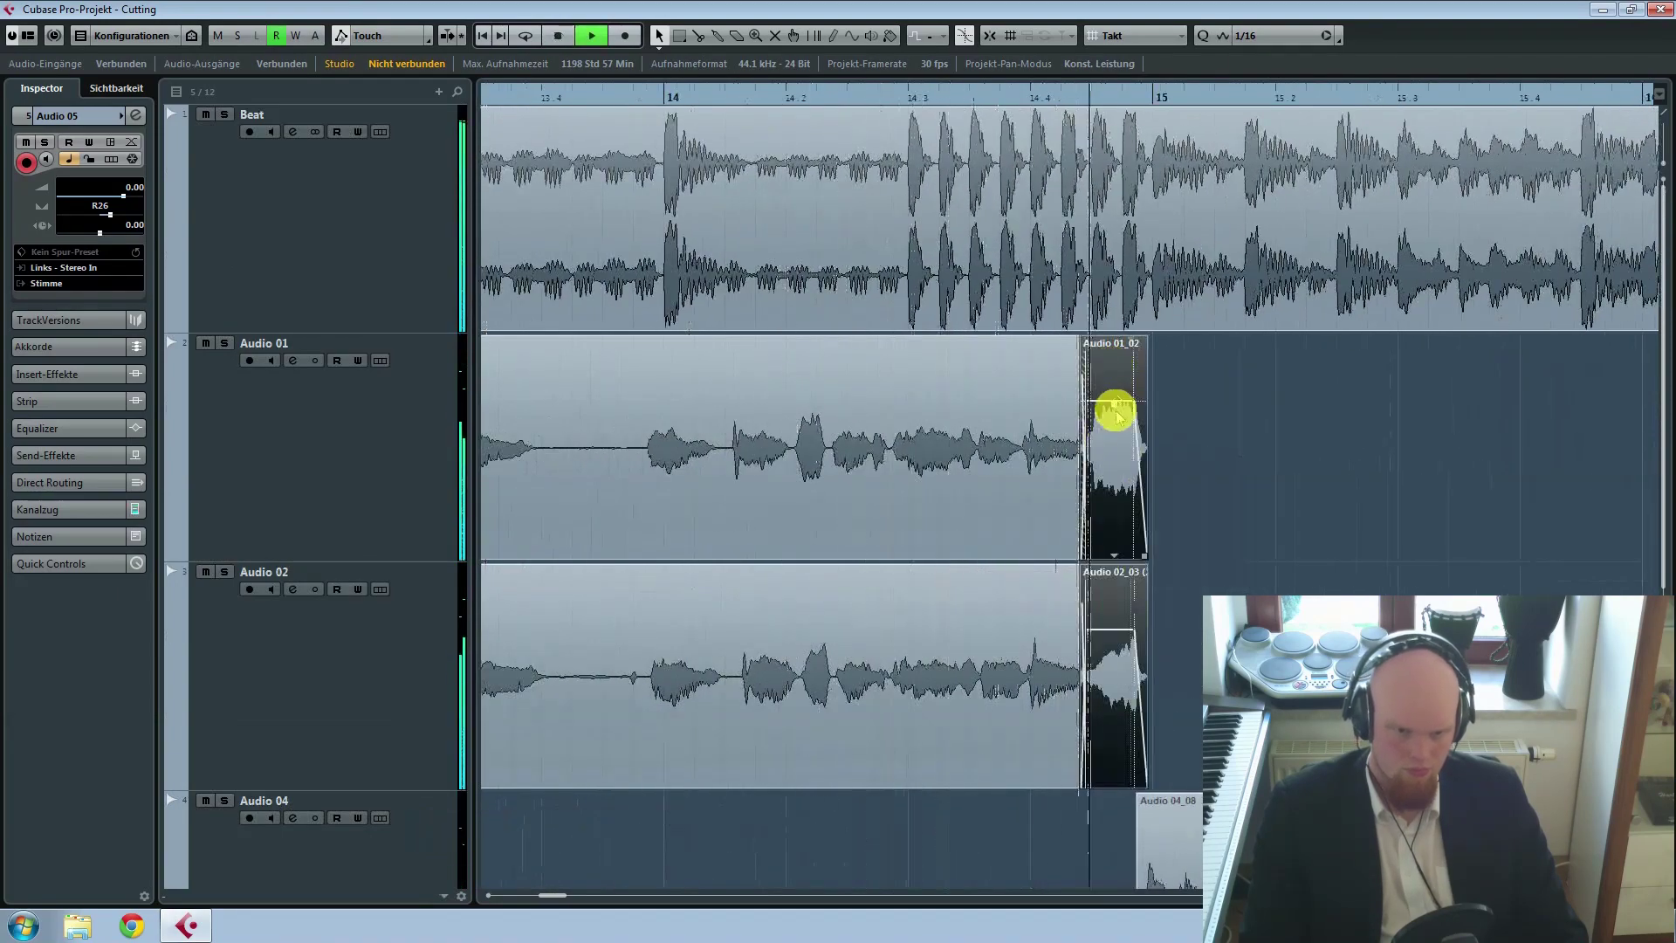
pyautogui.press('space')
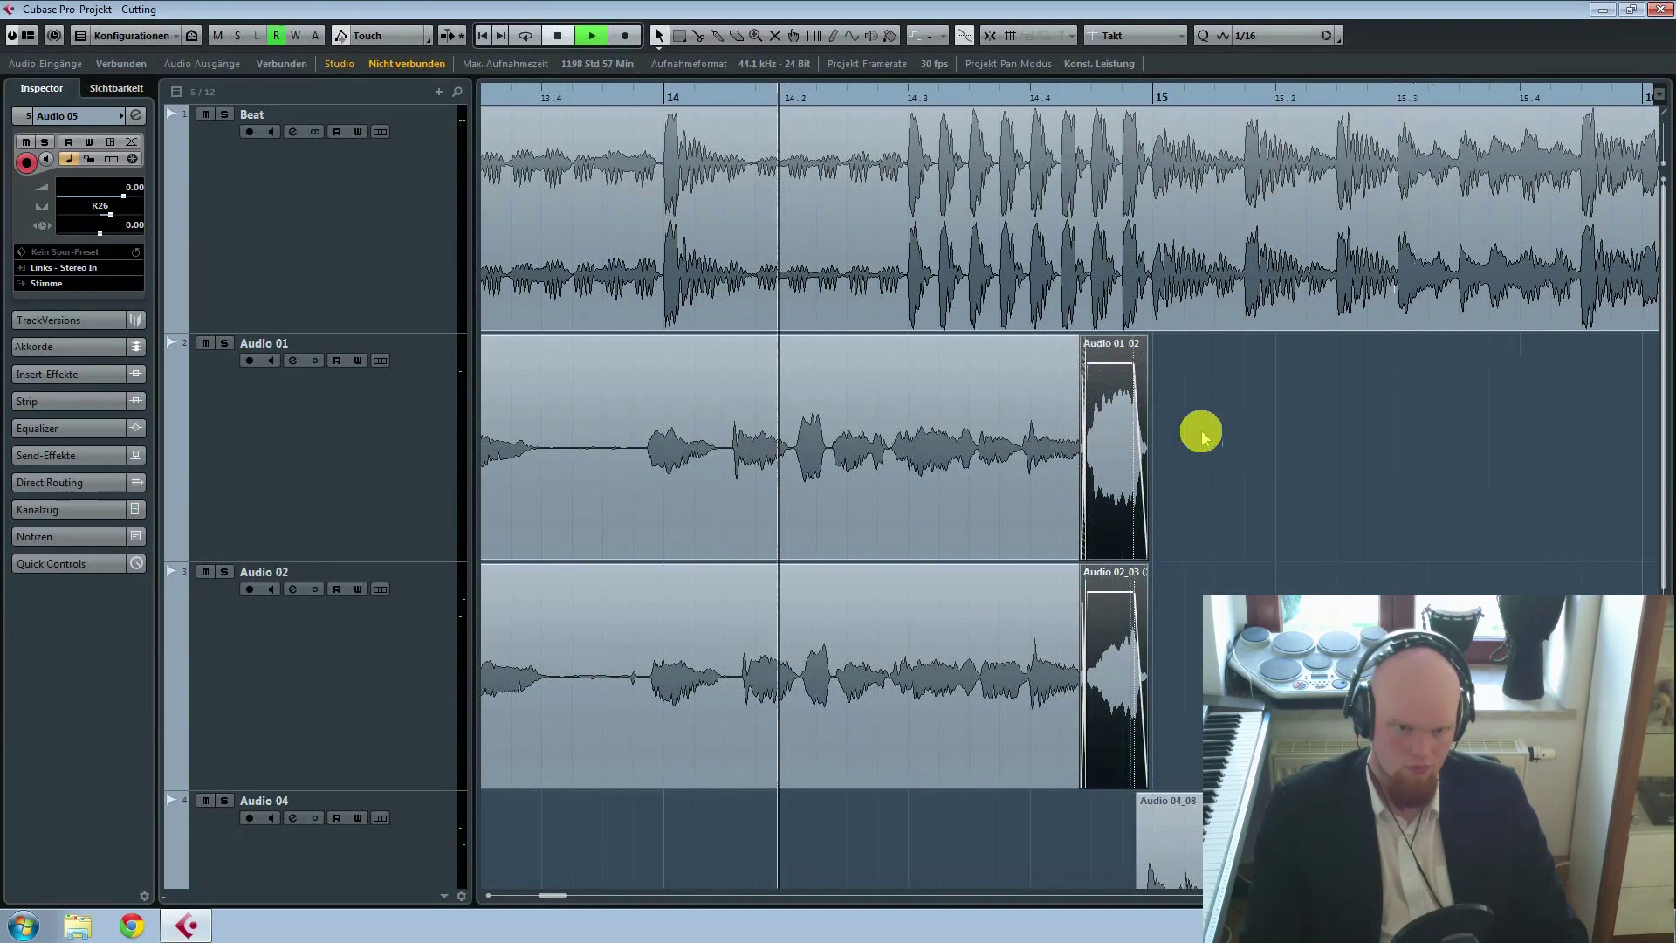
pyautogui.click(1201, 432)
# Step: Play the transition with the readjusted end pieces from about beat 14.2 to past bar 16
pyautogui.press('space')
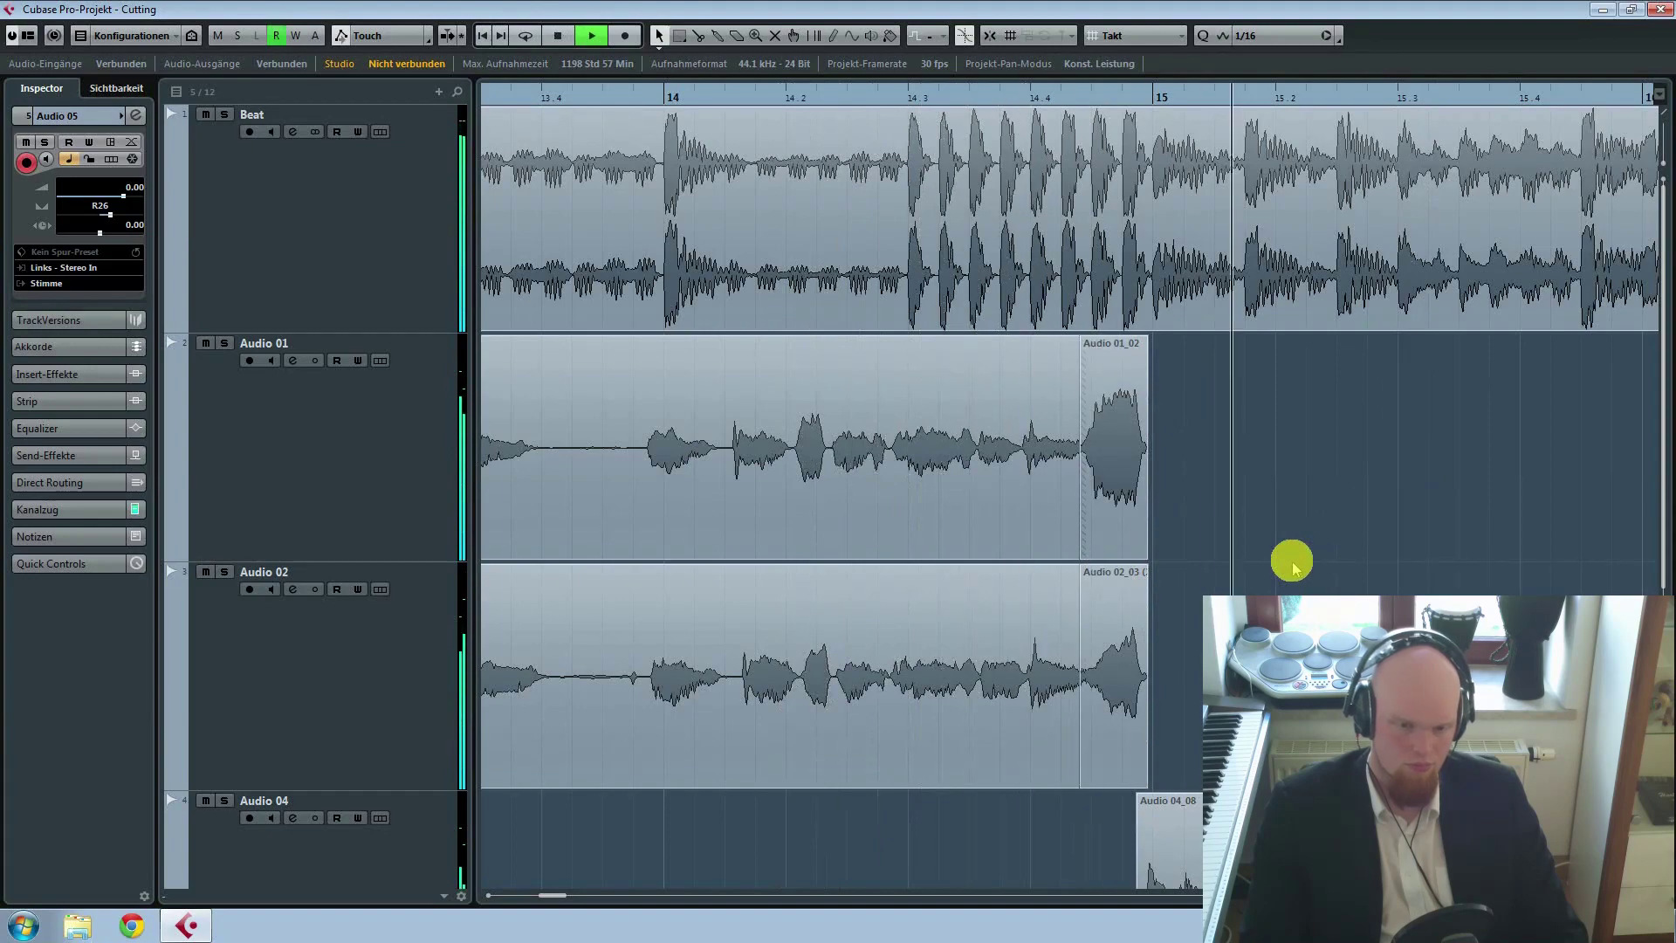
pyautogui.scroll(-5, 1387, 624)
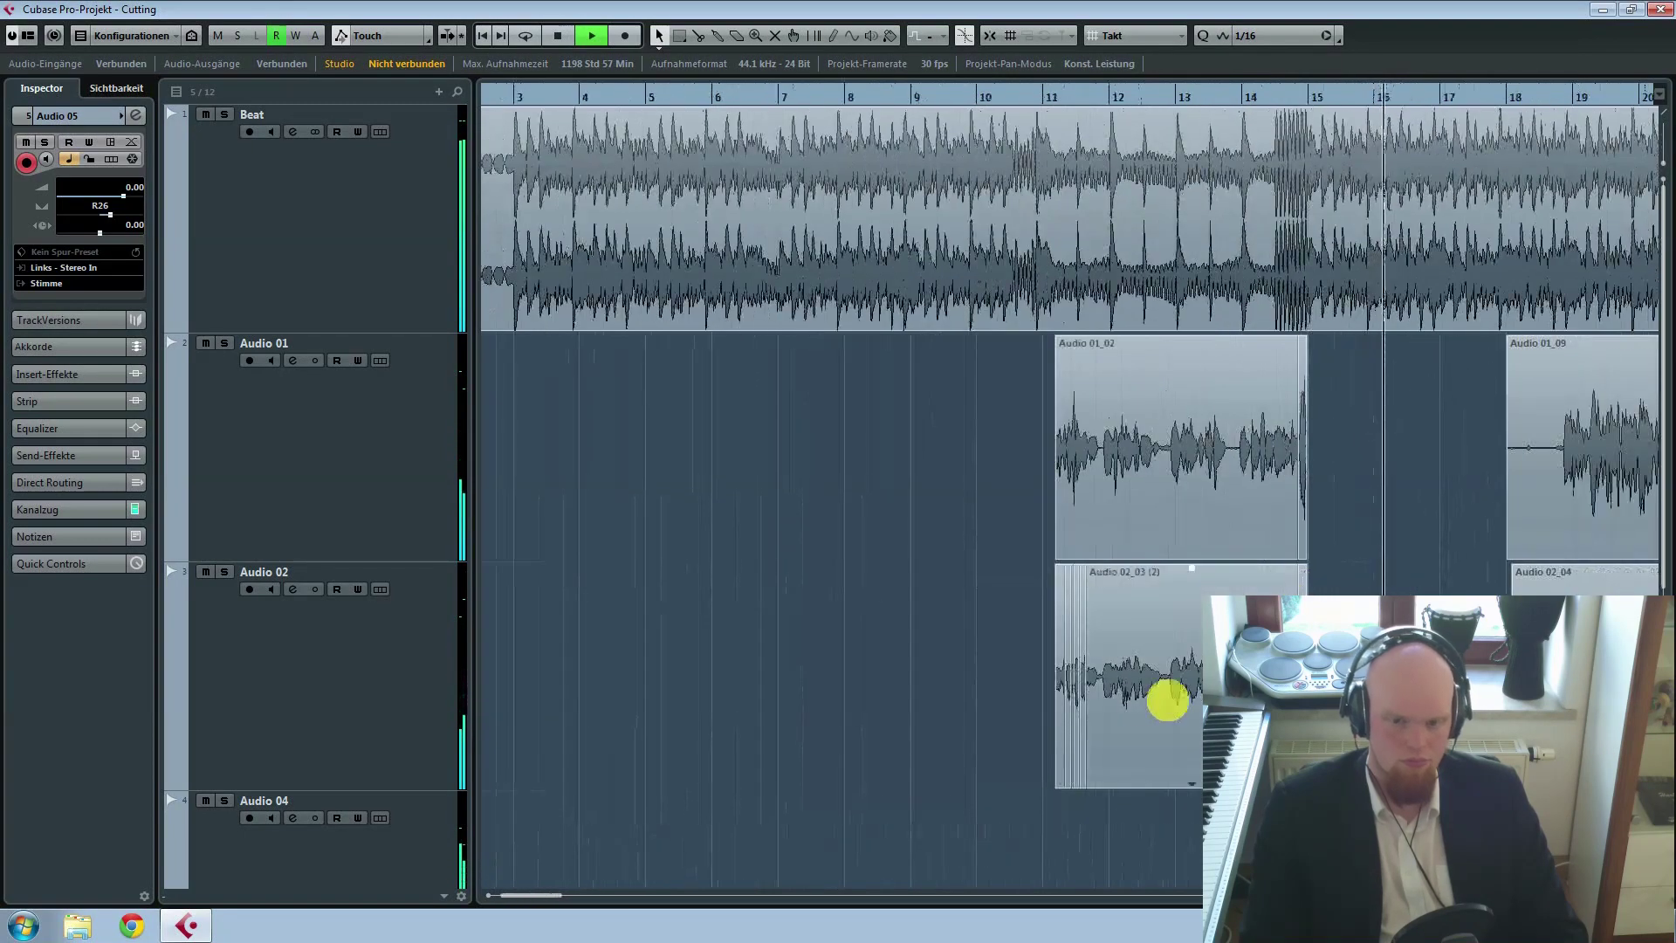
pyautogui.press('space')
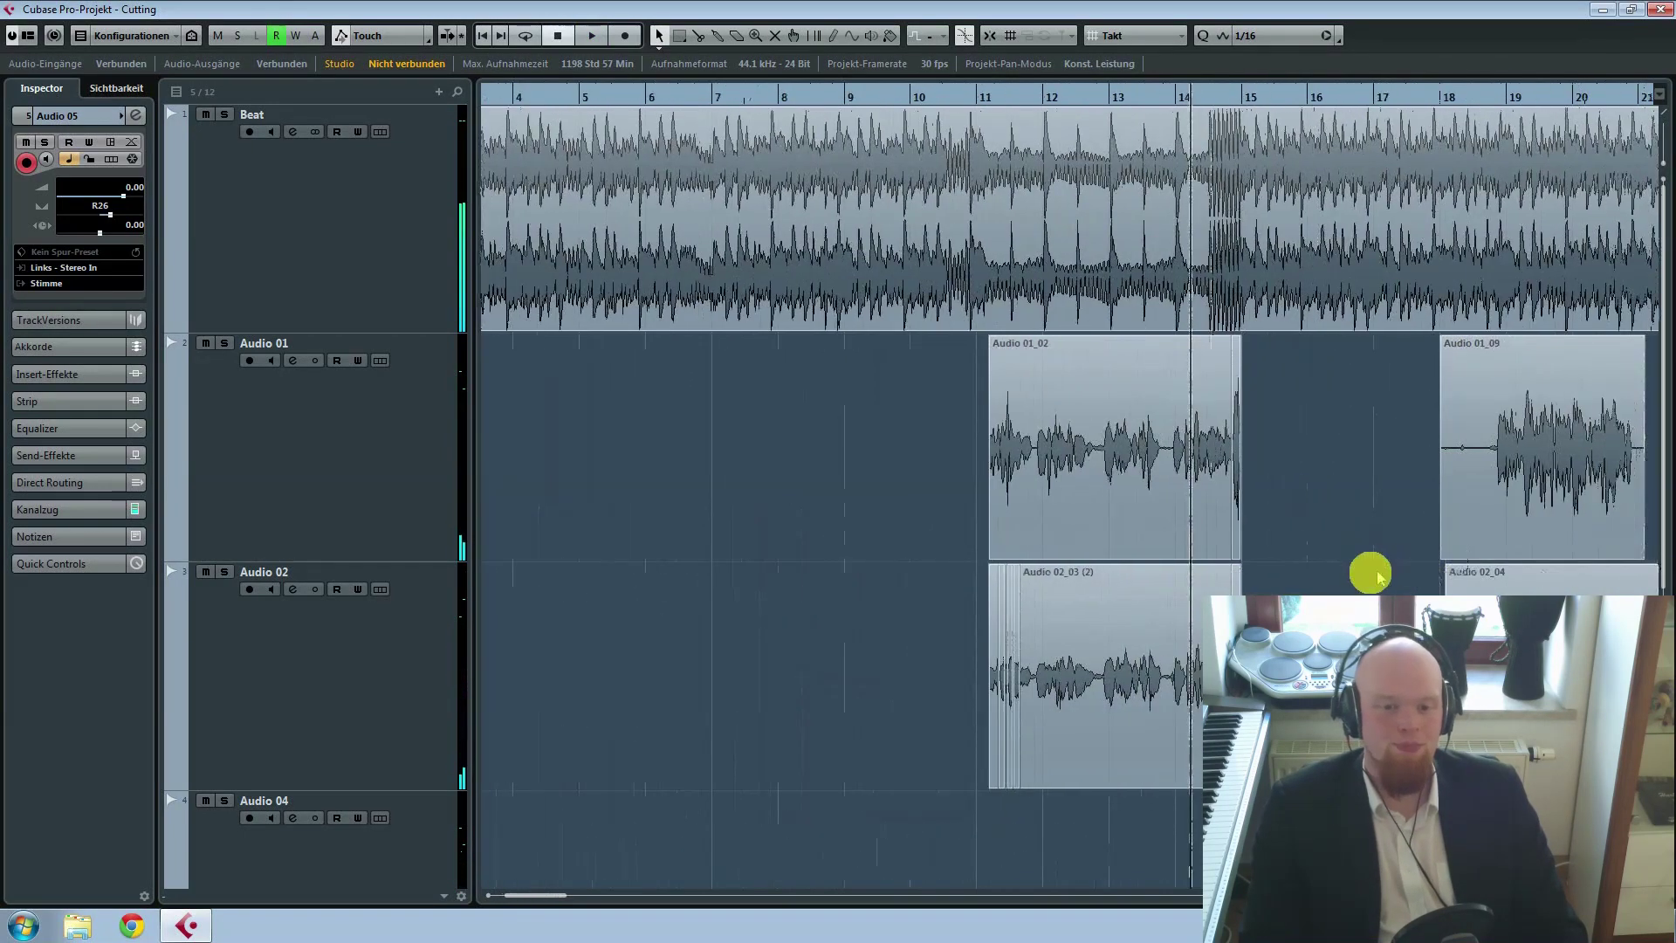